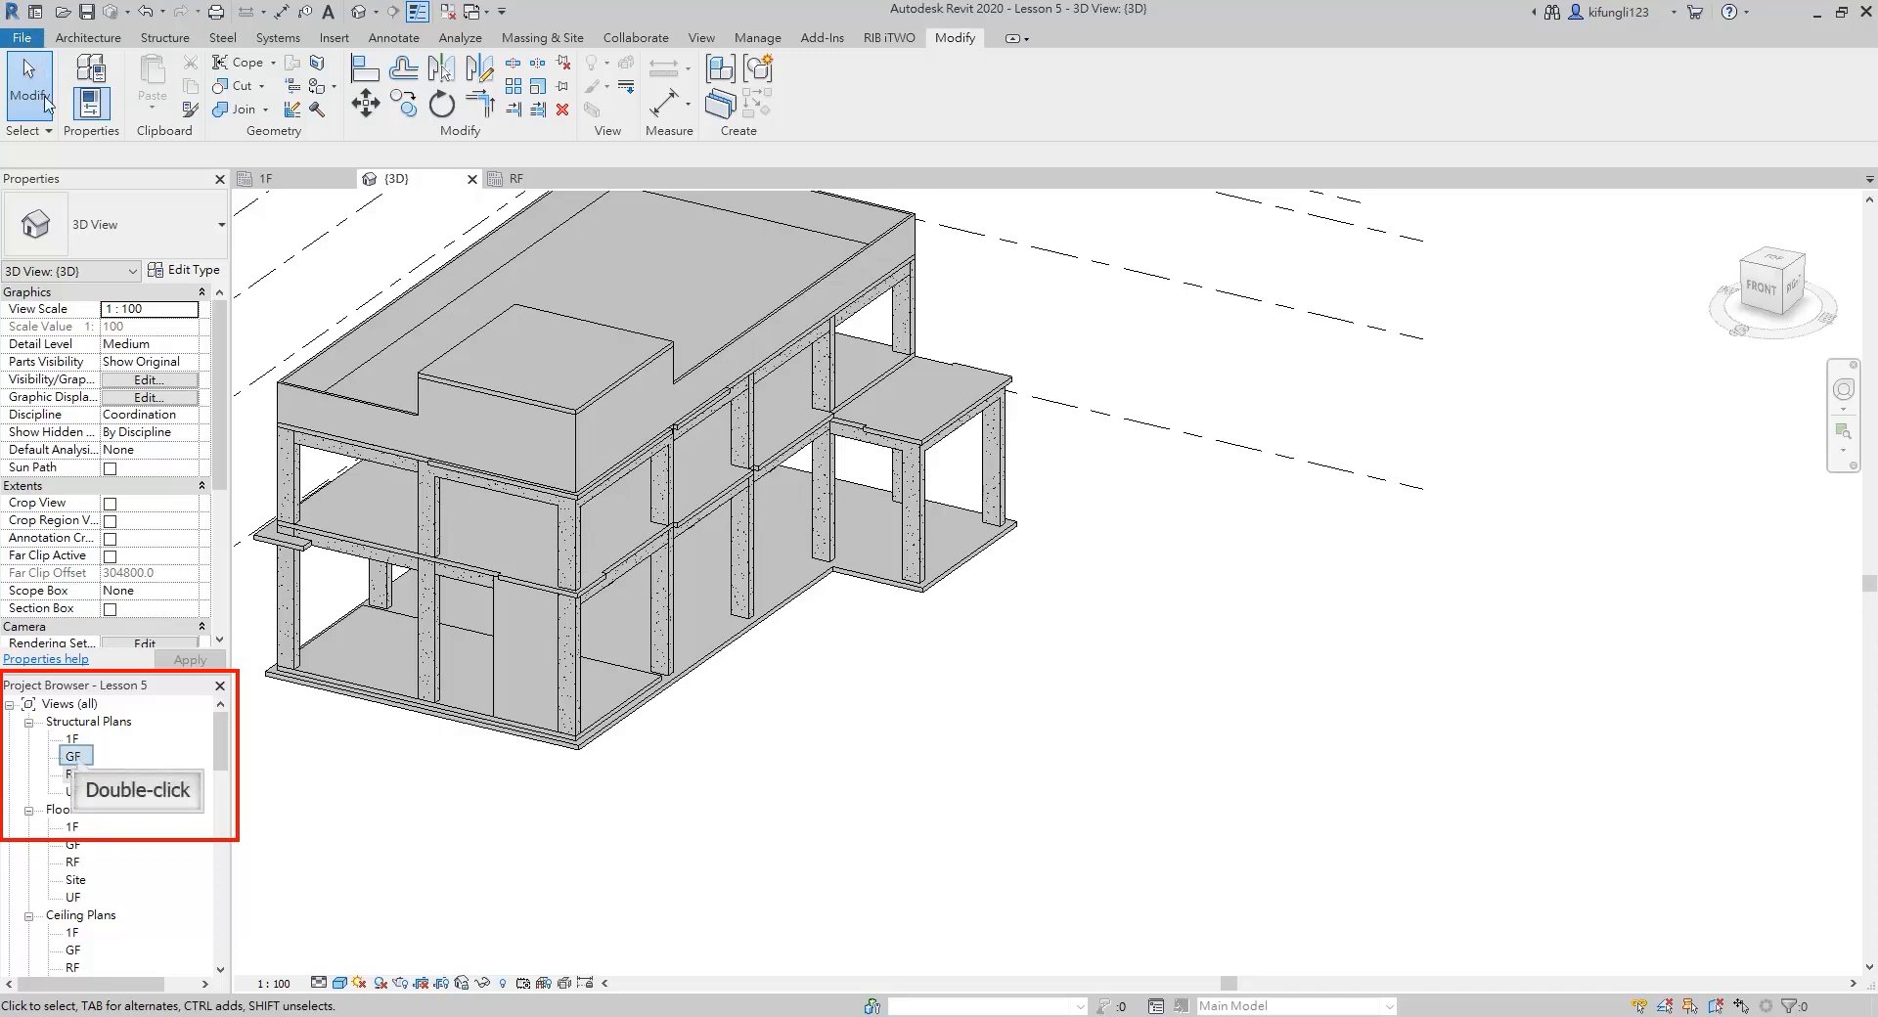
Open the GF structural plan and edit the floor's boundary, moving its upper edge outward to about 2250 mm above grid A
double_click(74, 756)
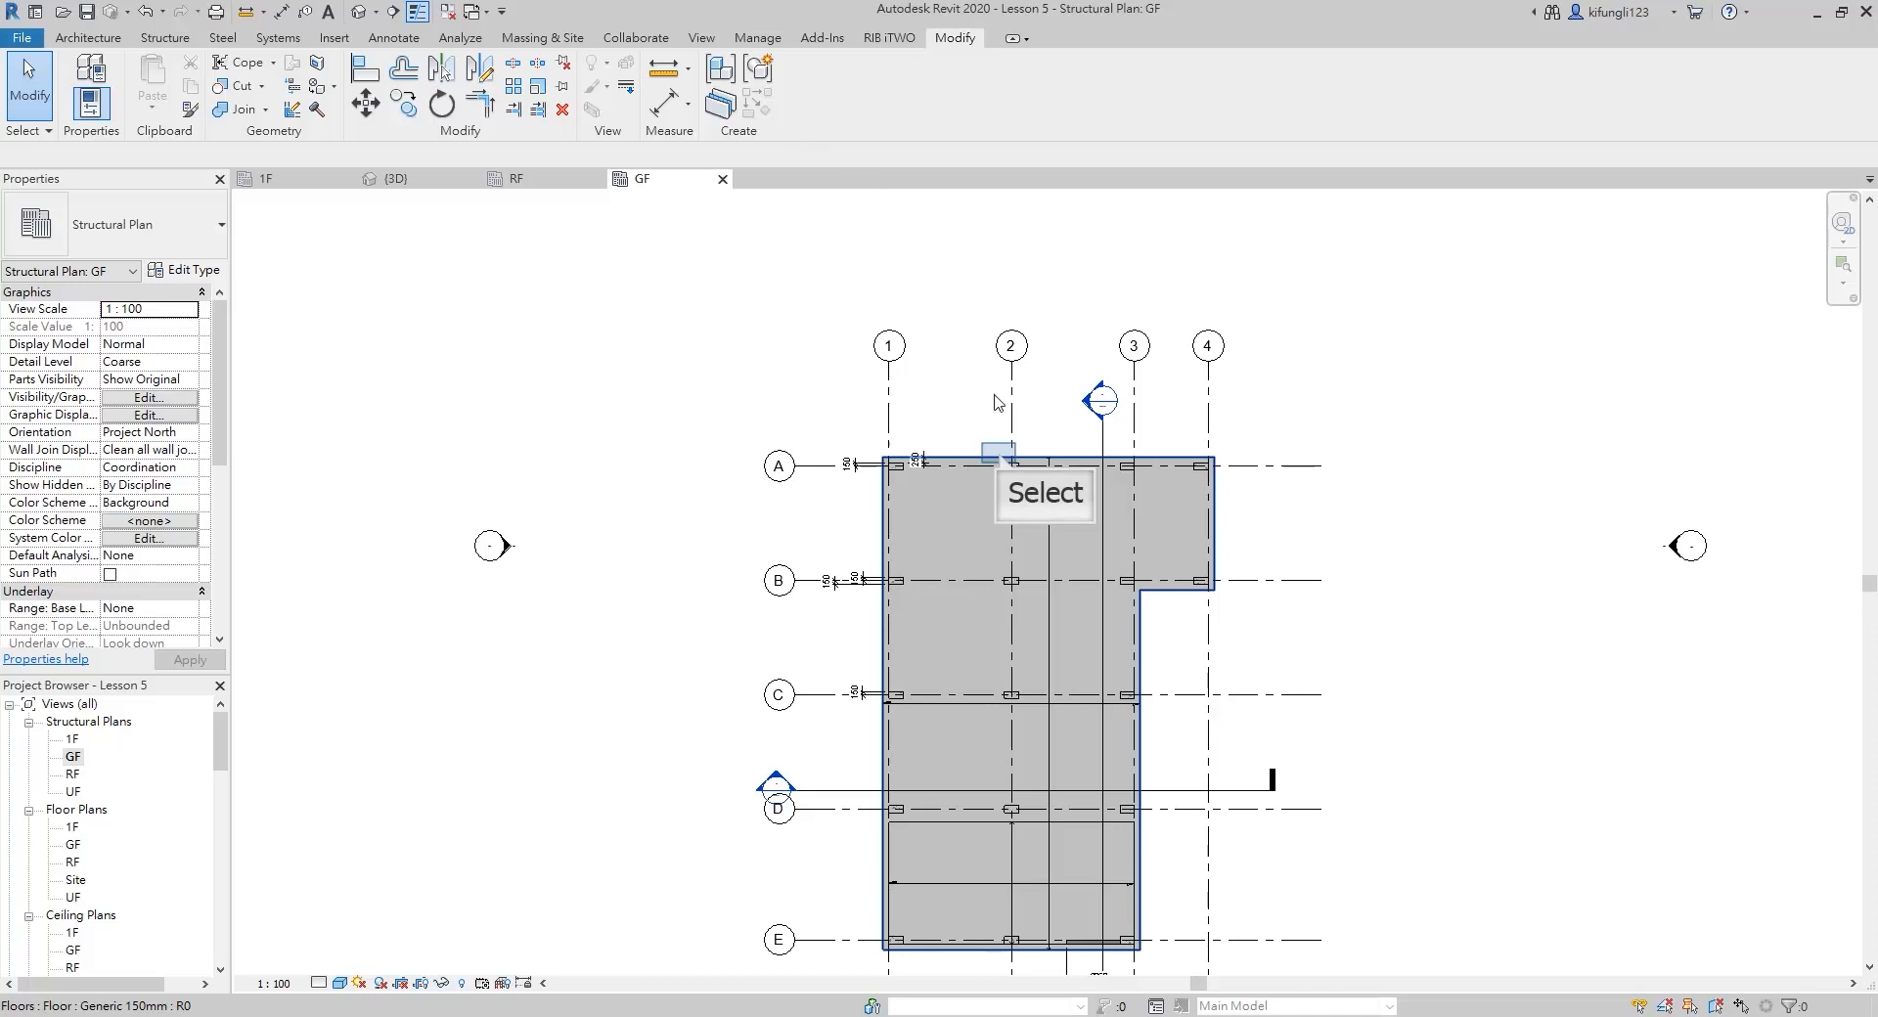
left_click(1000, 455)
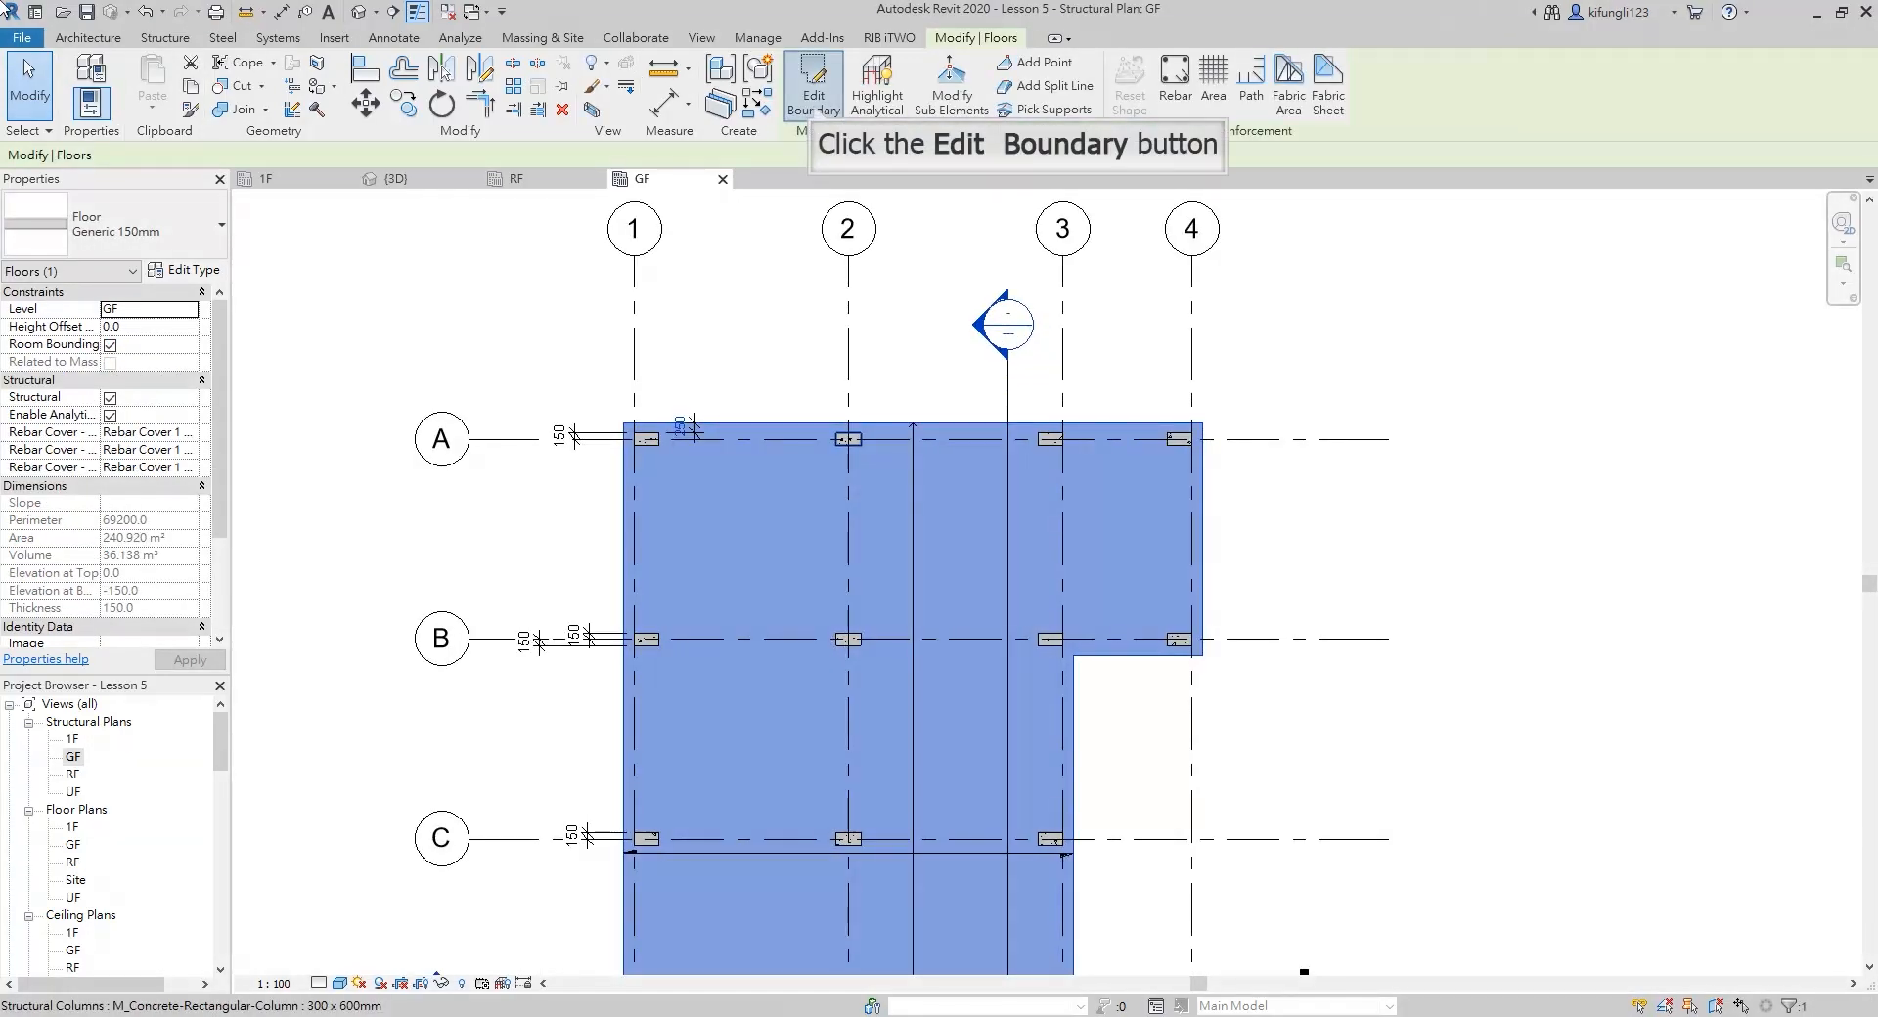
left_click(815, 97)
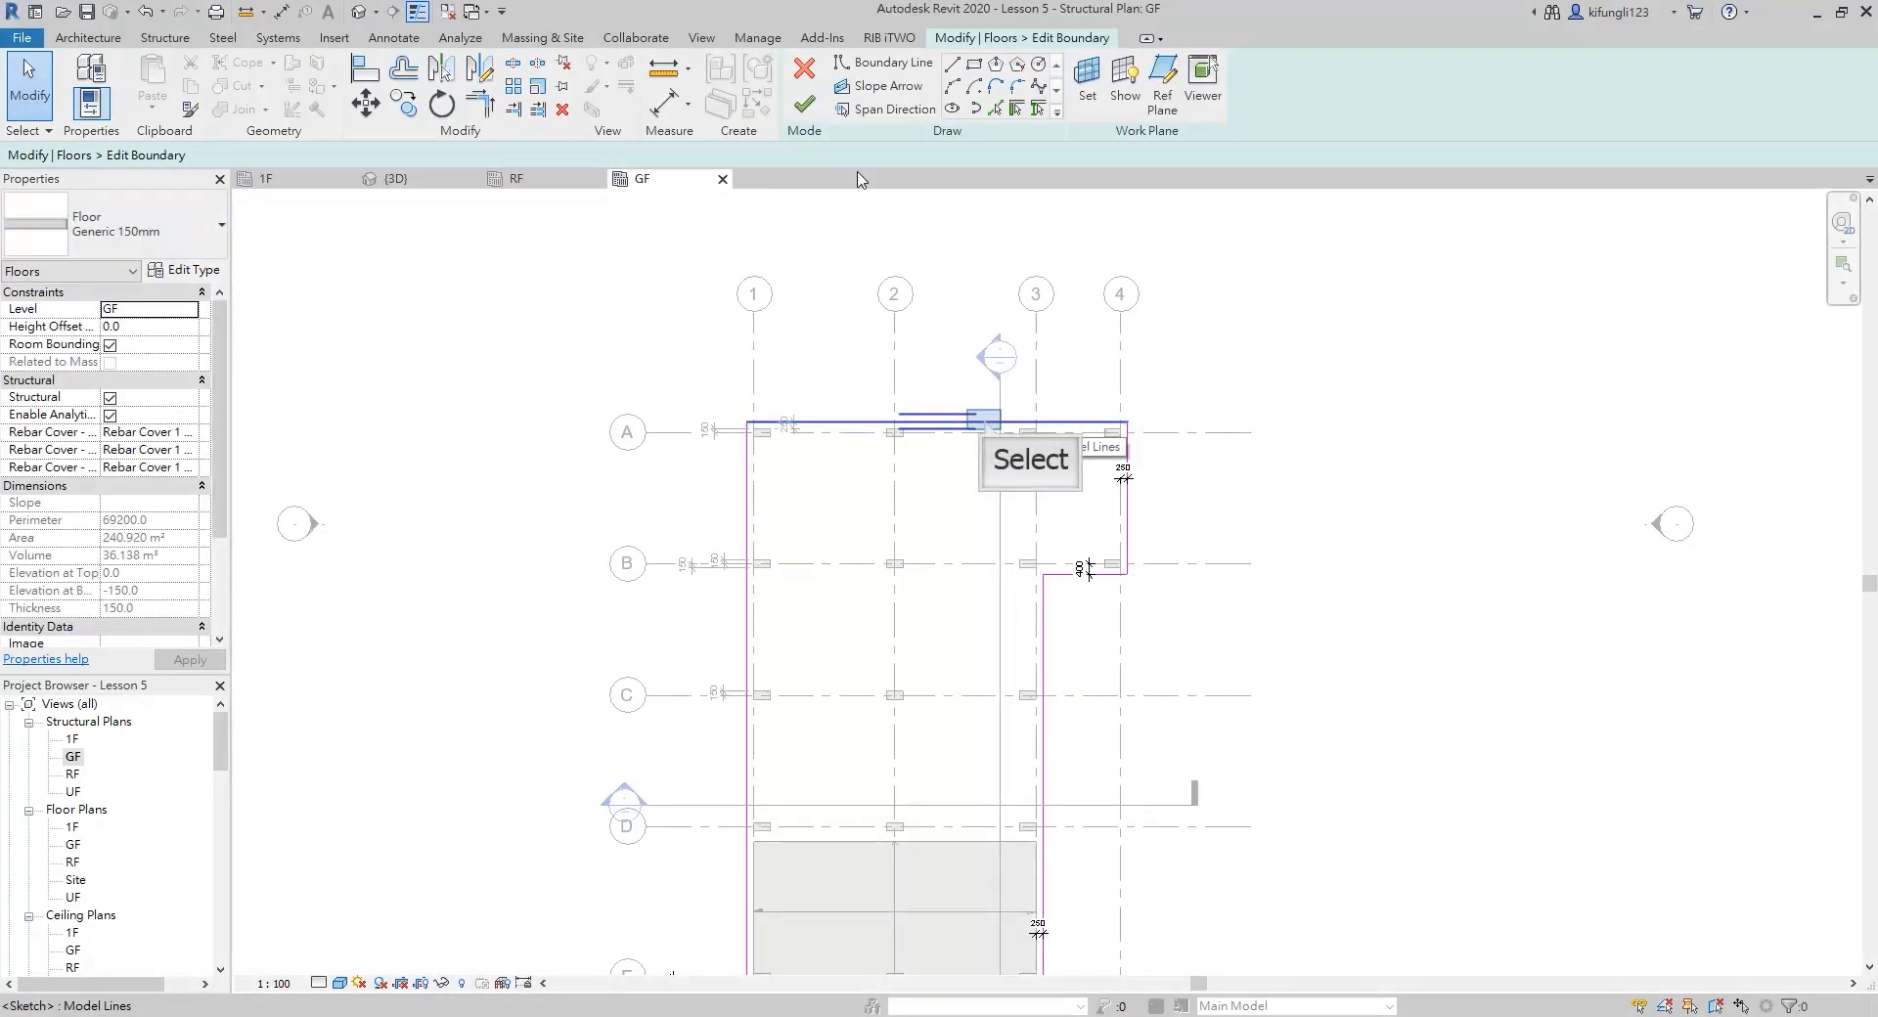
left_click(985, 421)
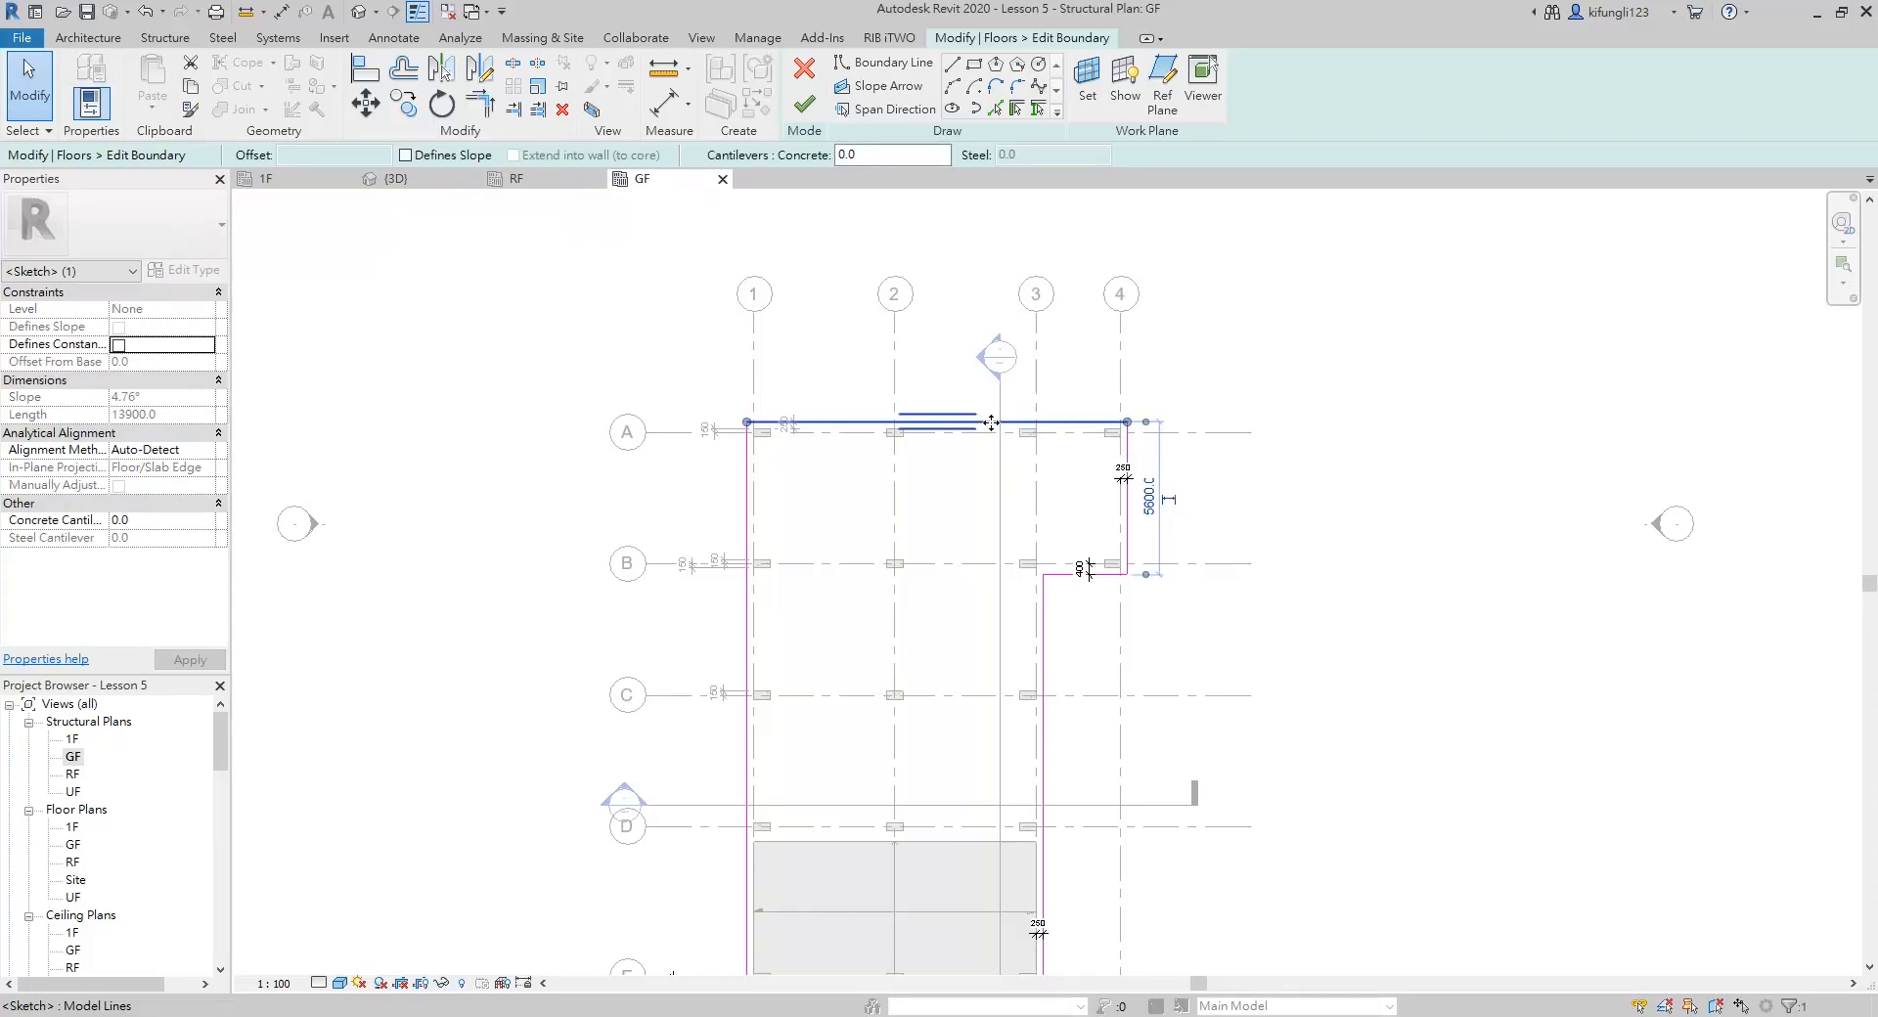
mouse_move(990, 421)
left_mouse_down()
mouse_move(985, 344)
mouse_move(994, 363)
left_mouse_up()
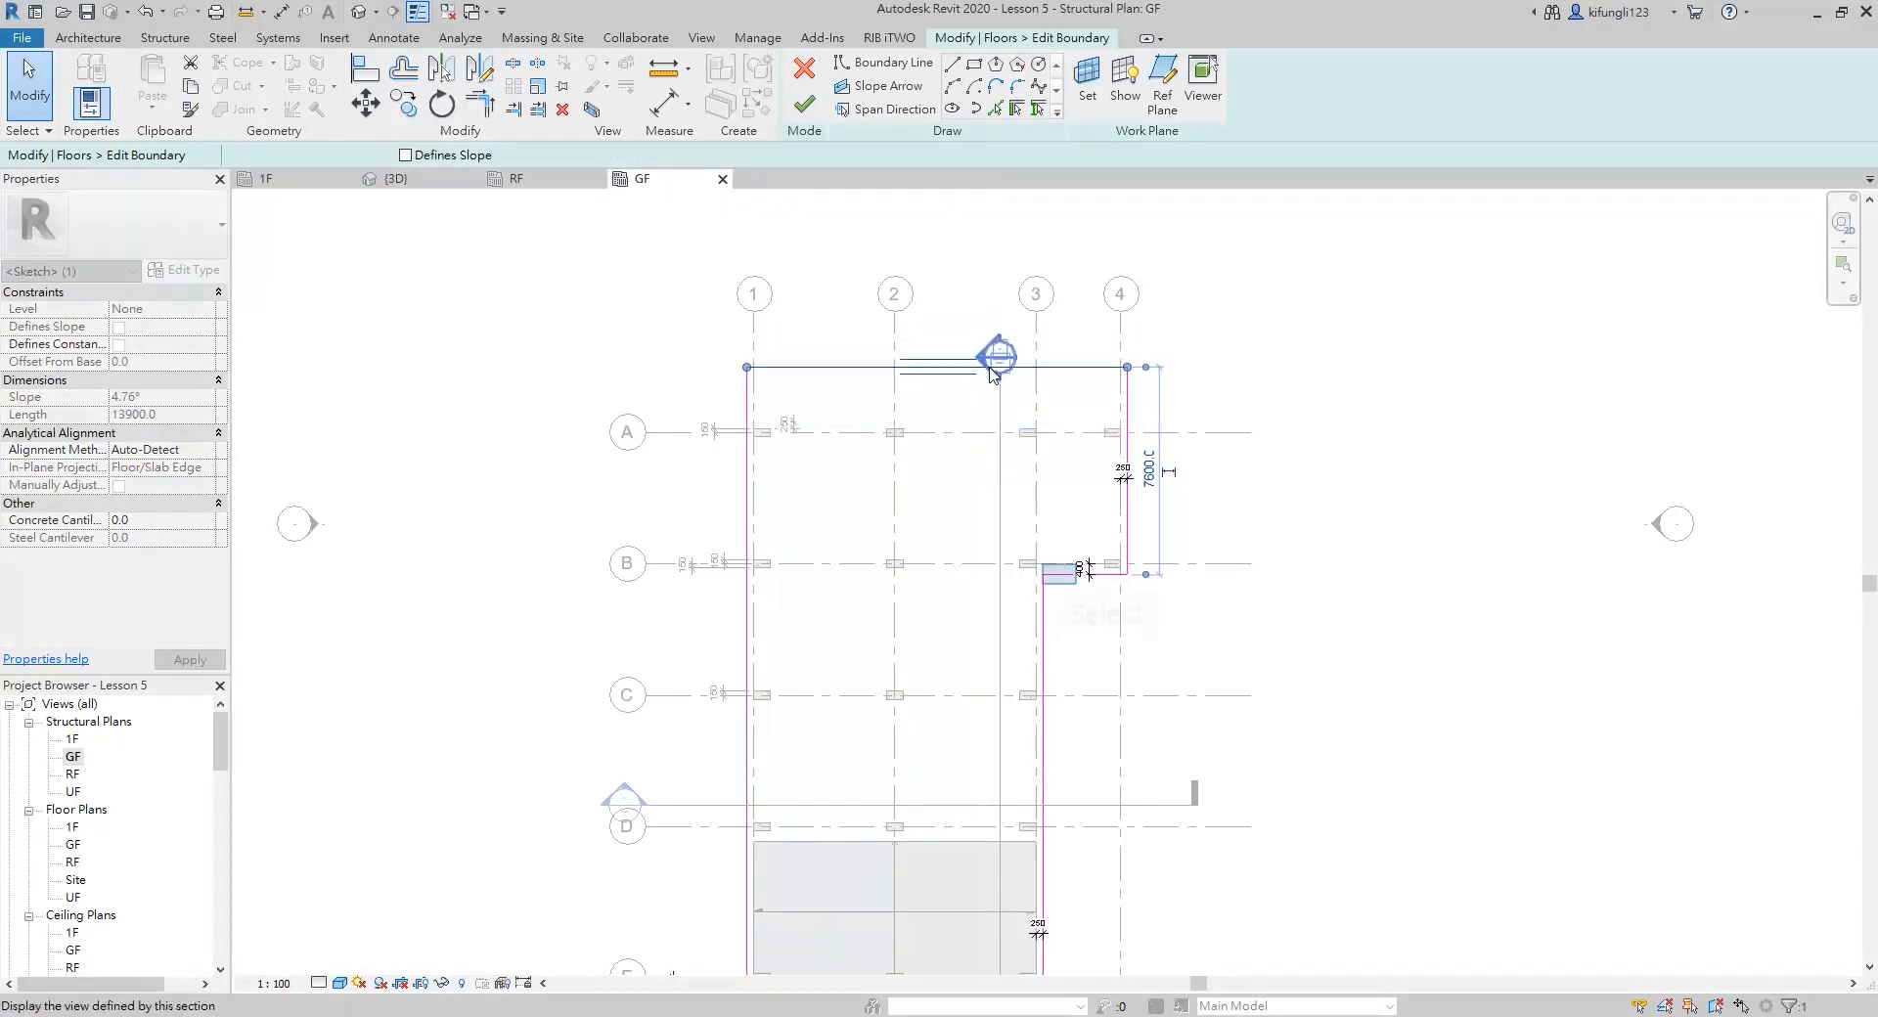
Move the floor wing's lower edge to about 1800 mm below grid B and its outer edge about 8300 mm beyond grid 4, finishing the boundary
left_click(1058, 576)
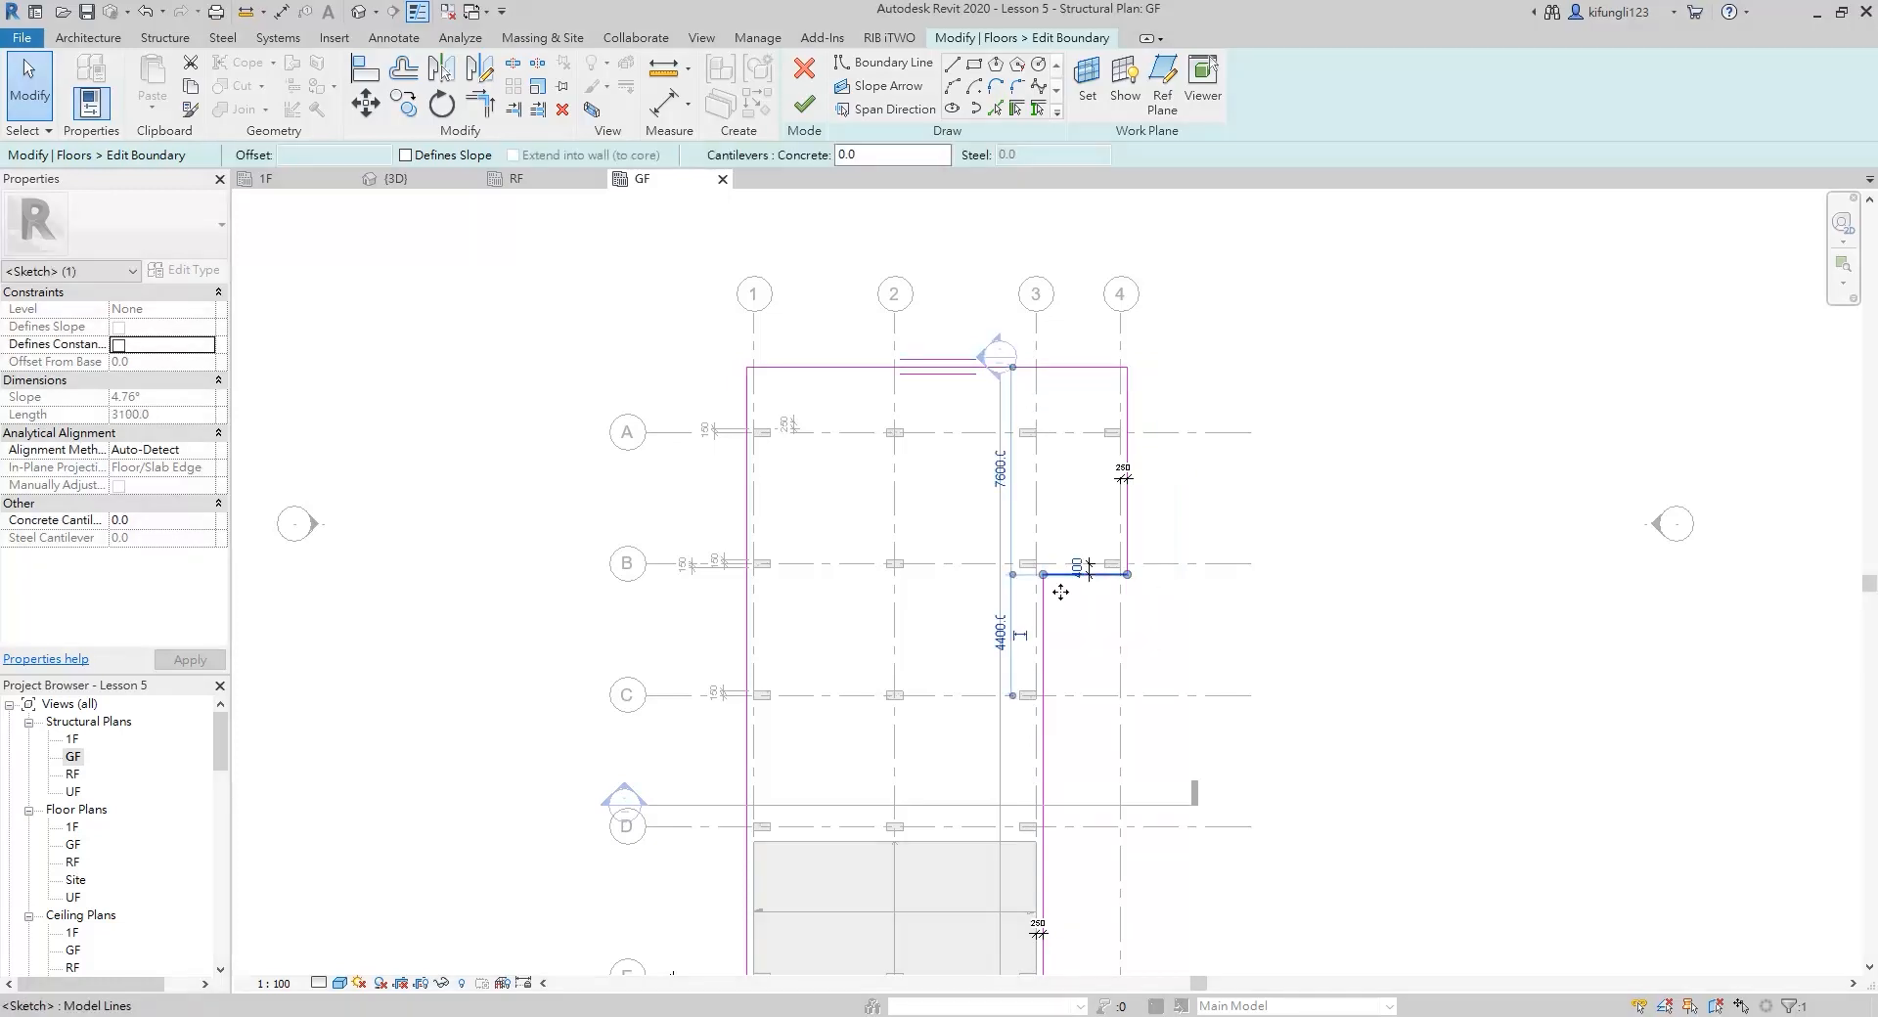
left_click_drag(1059, 577, 1064, 619)
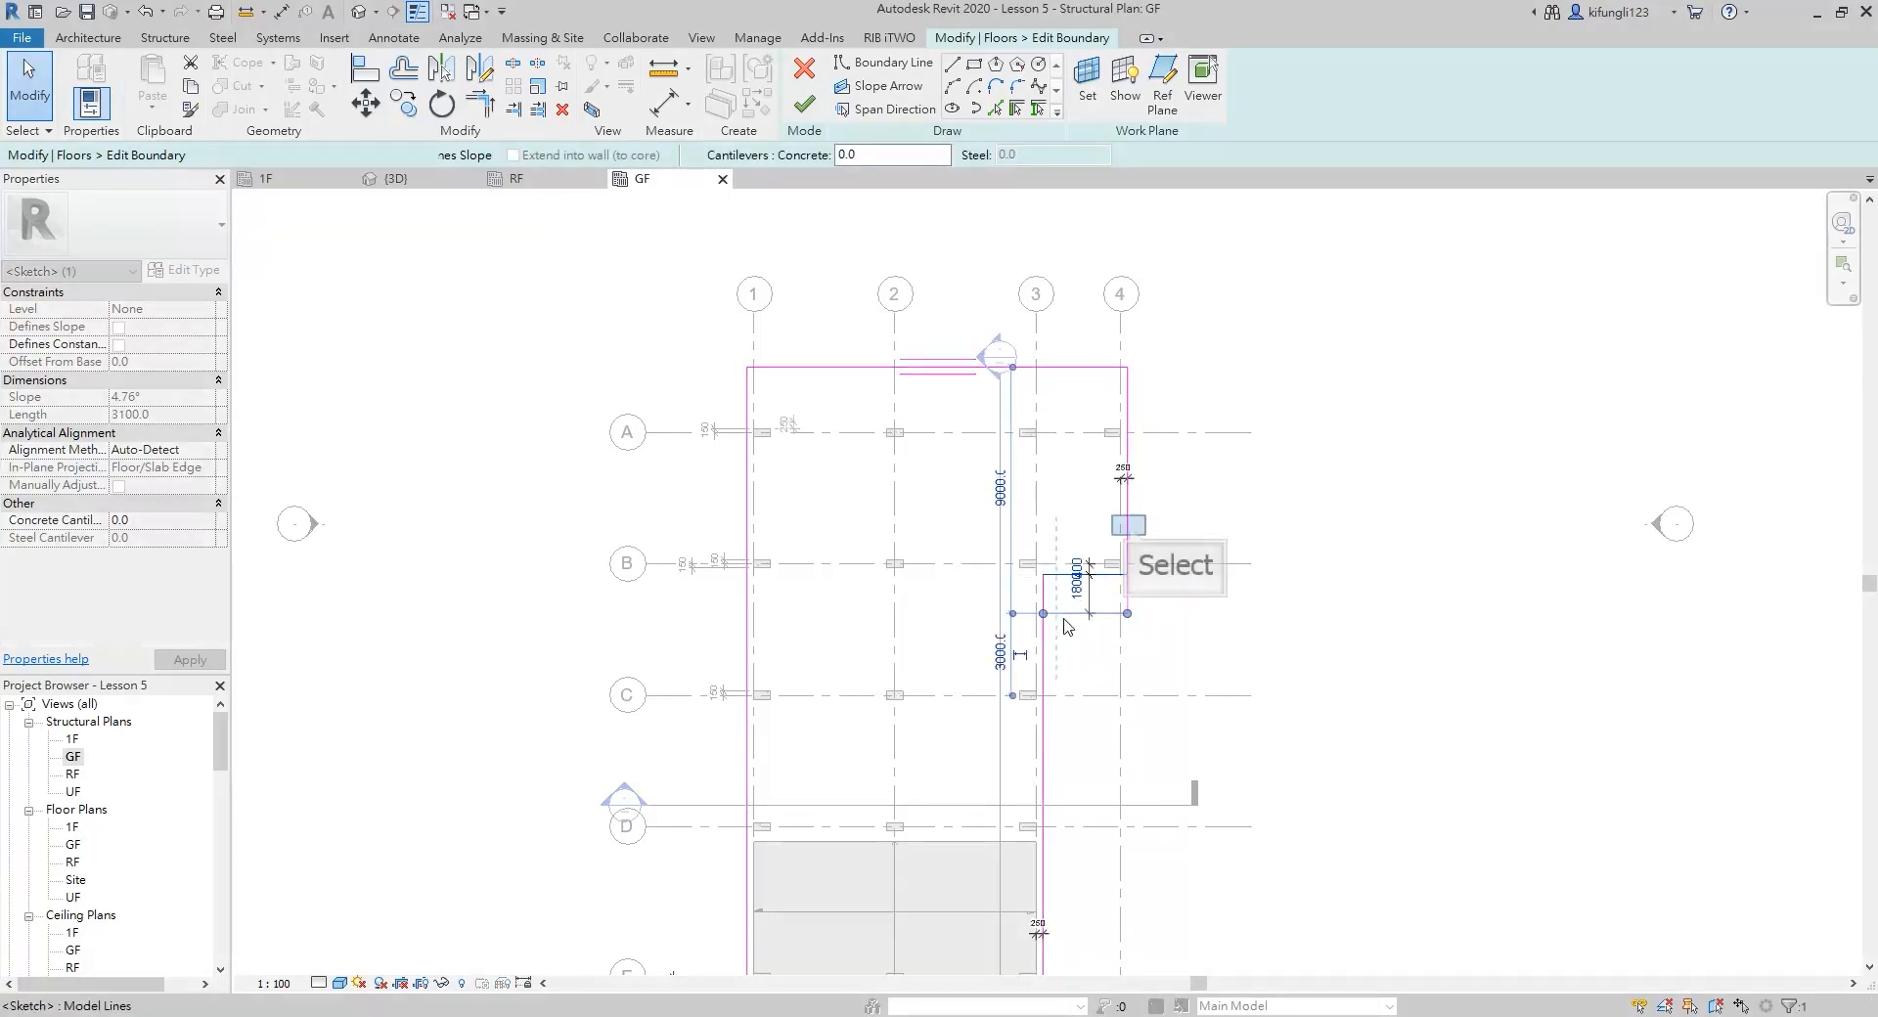
left_click(1127, 536)
left_click_drag(1127, 536, 1348, 555)
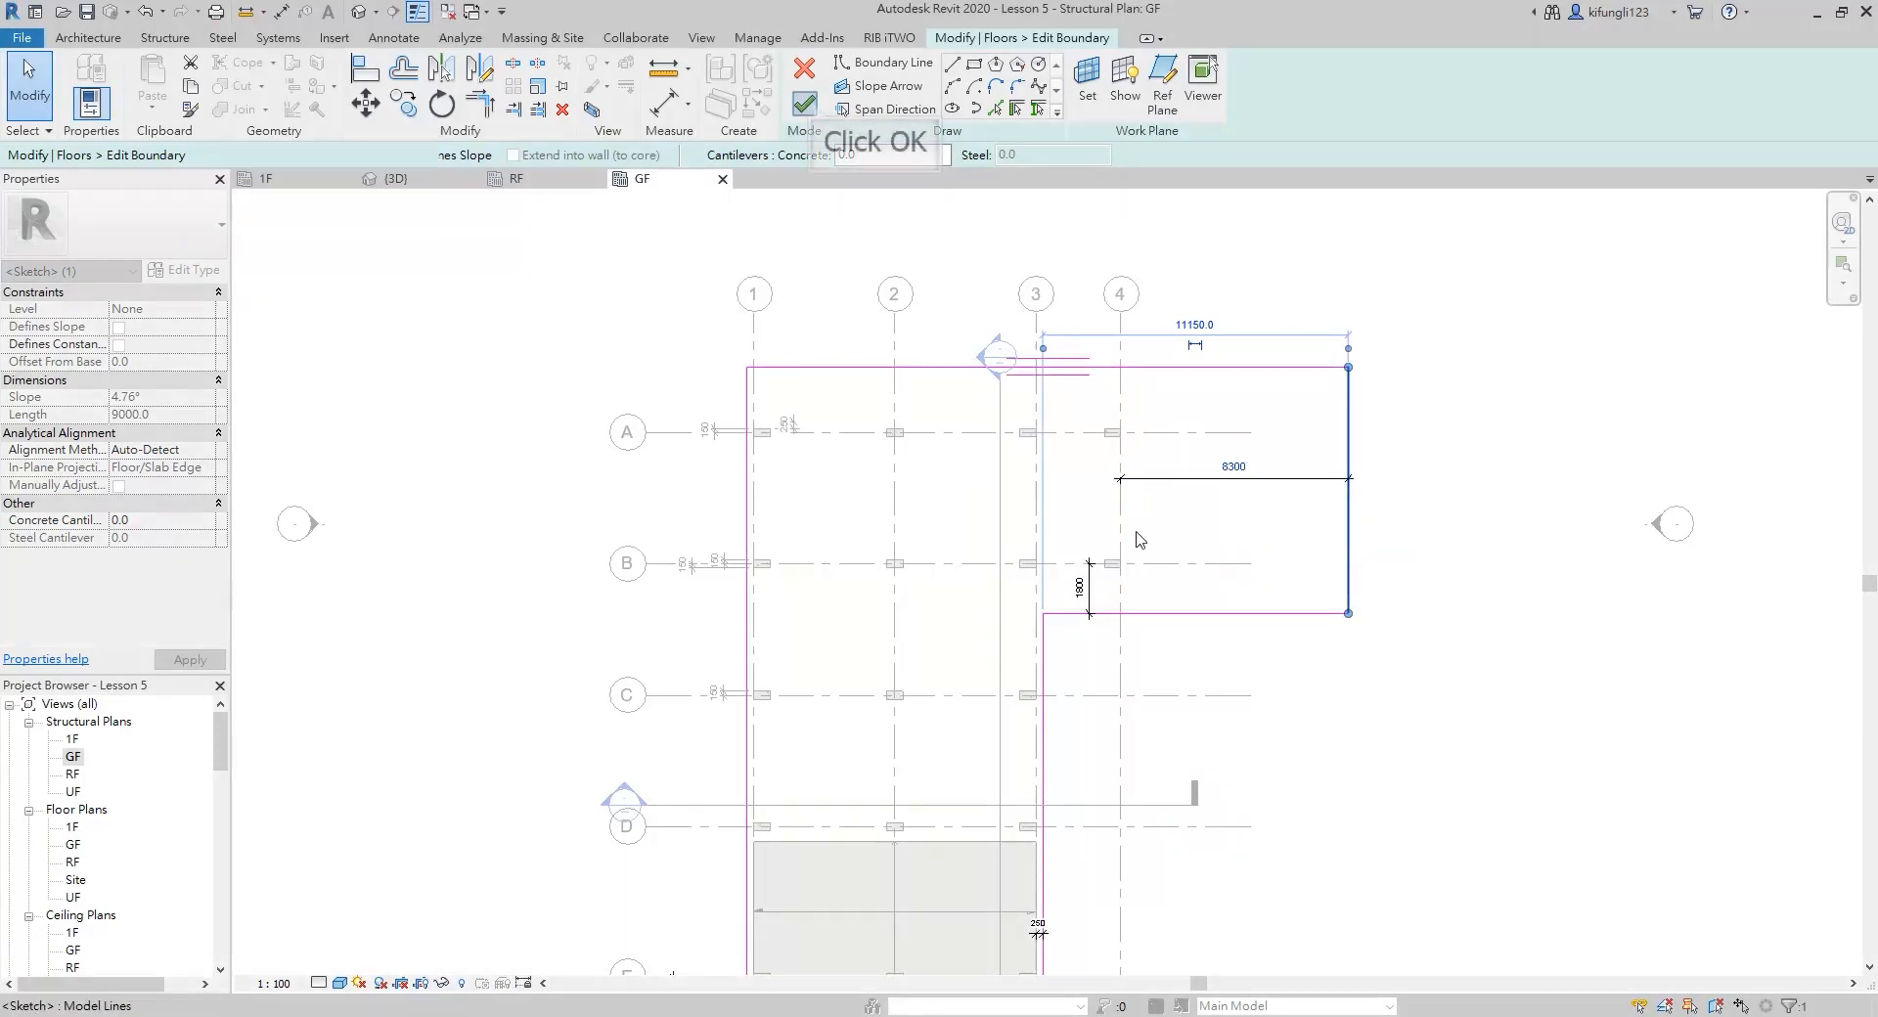
left_click(807, 104)
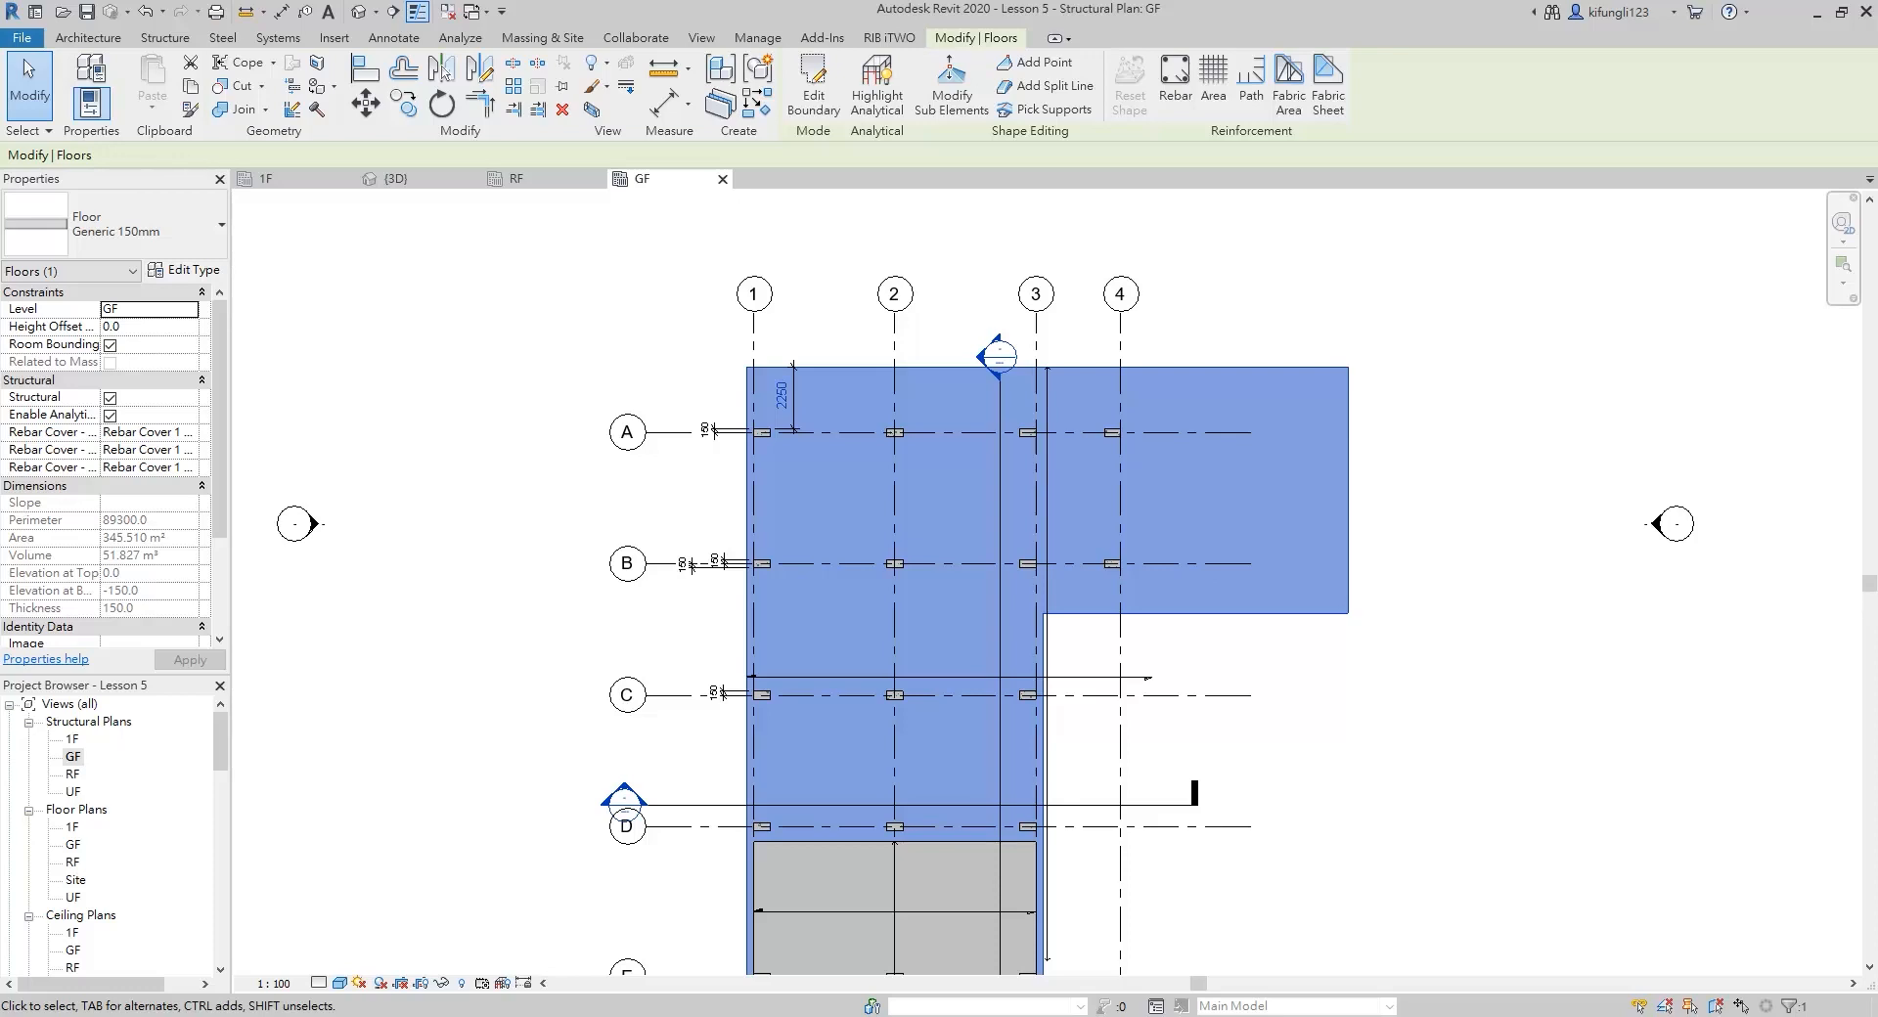
key("Escape")
Create a similar vertical grid line about 3700 mm to the right of grid 4, aligned with the ends of the existing grids
scroll(1203, 371, "down", 2)
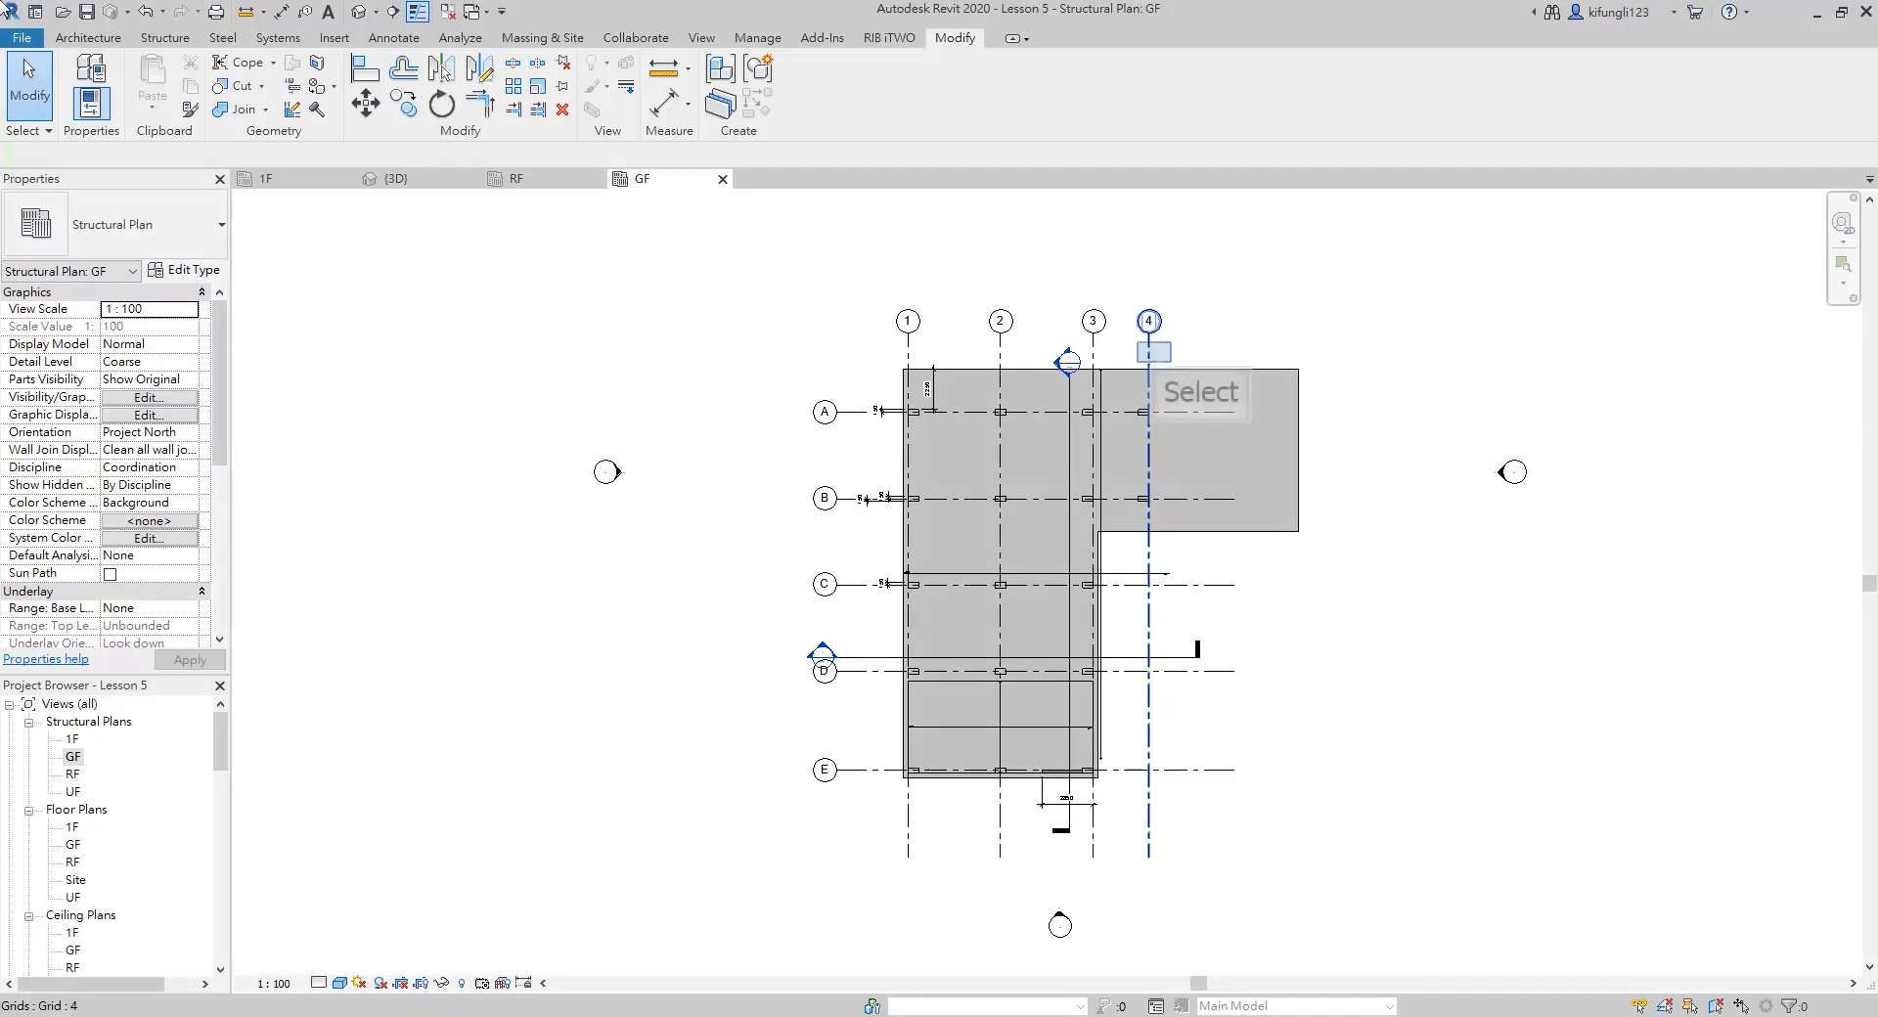
left_click(1154, 360)
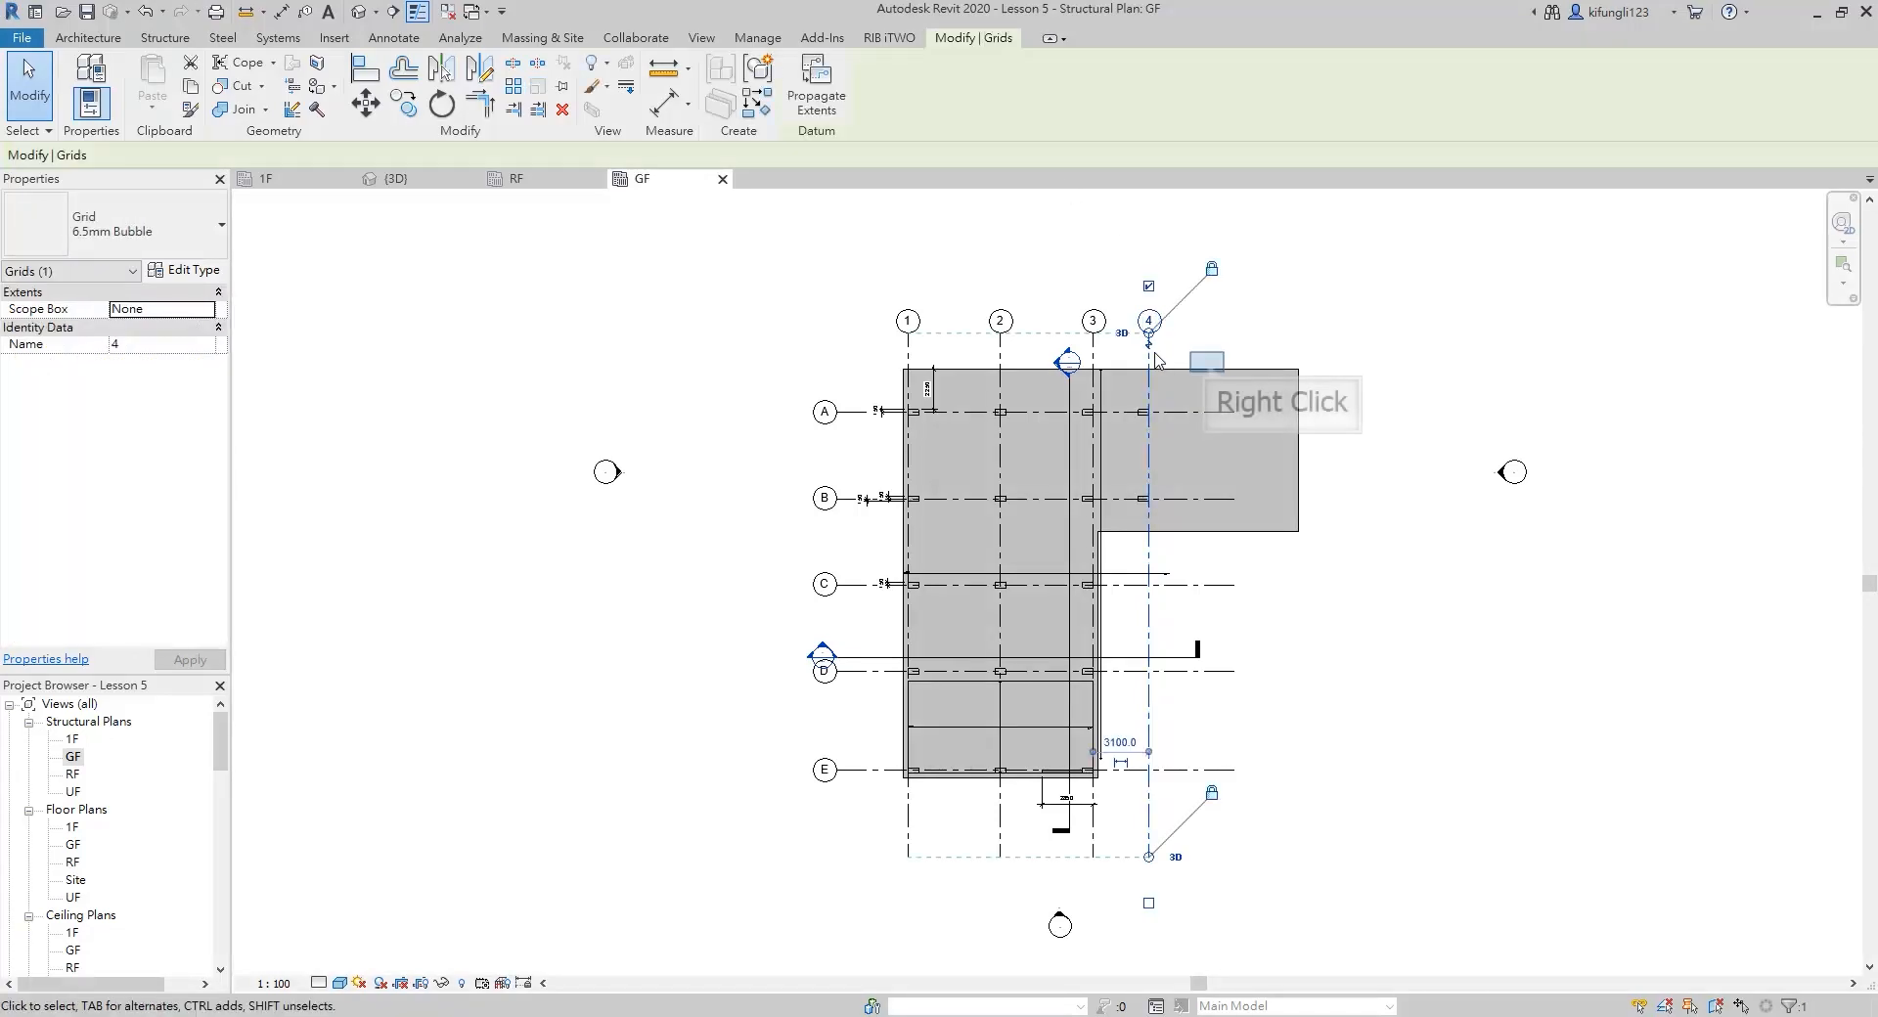
right_click(1209, 370)
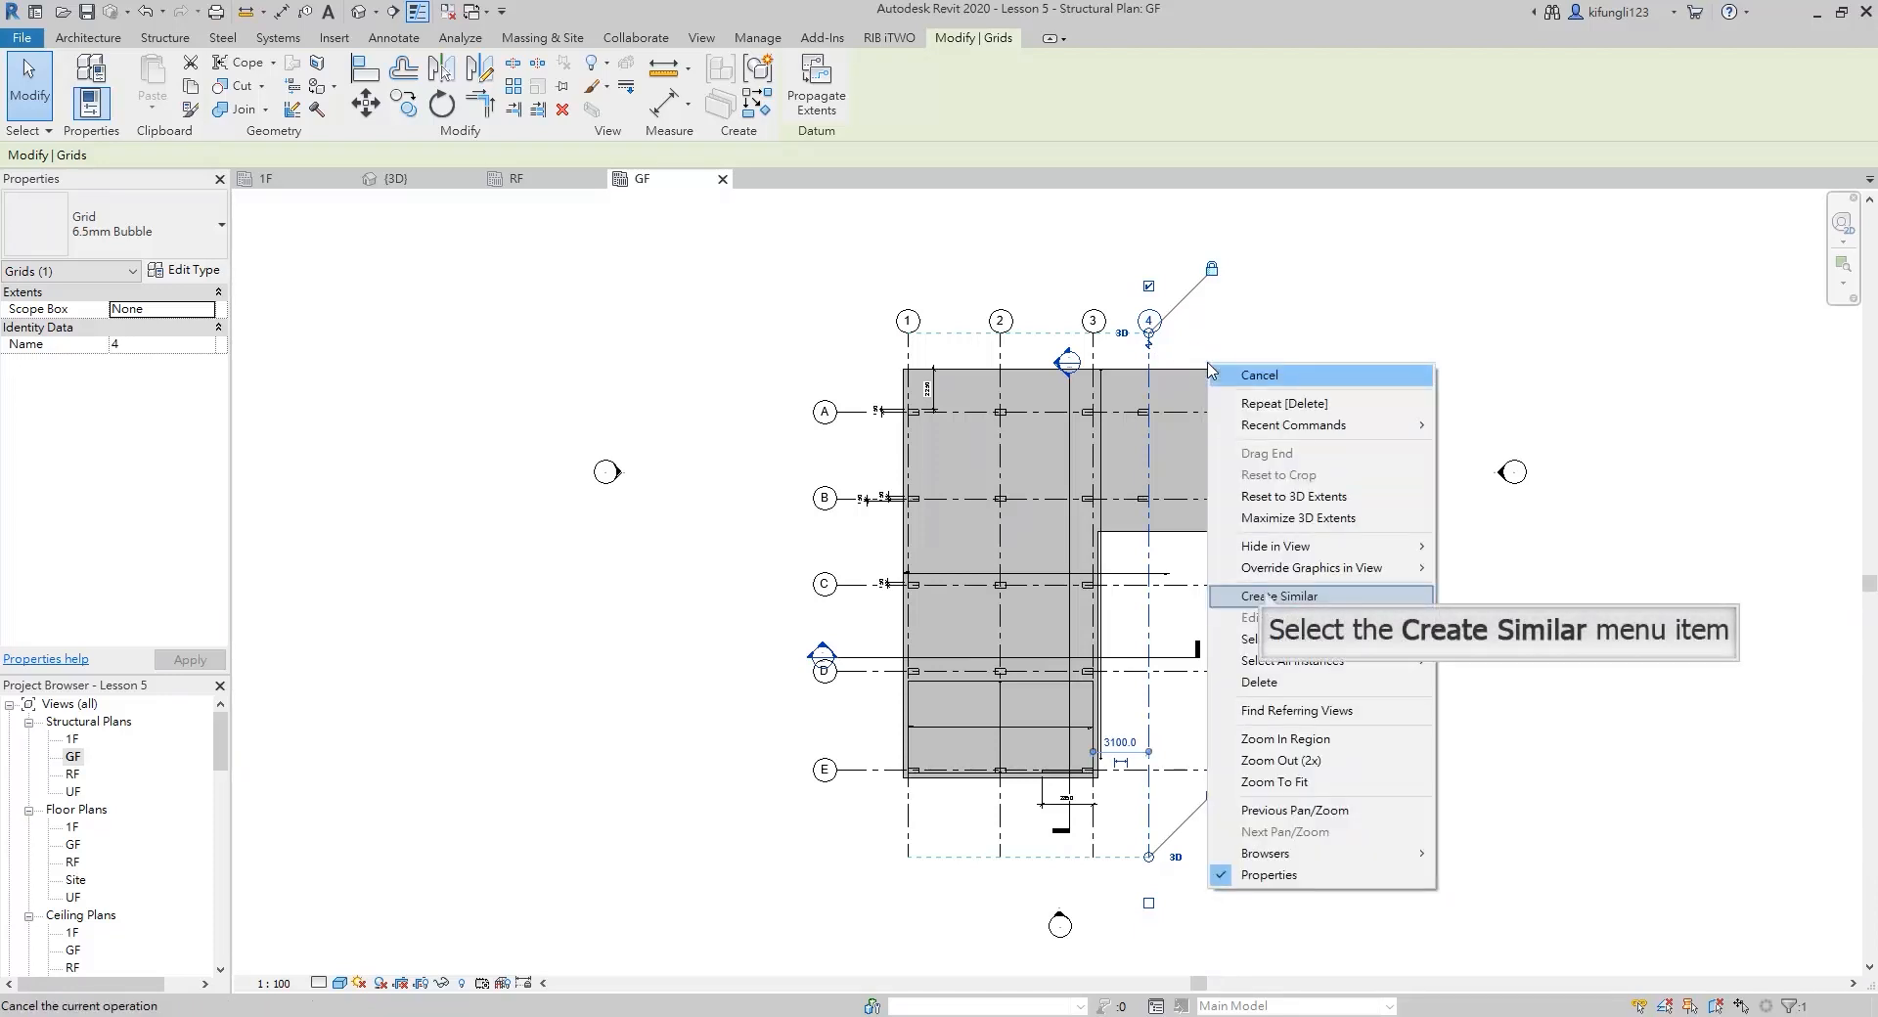
left_click(1267, 596)
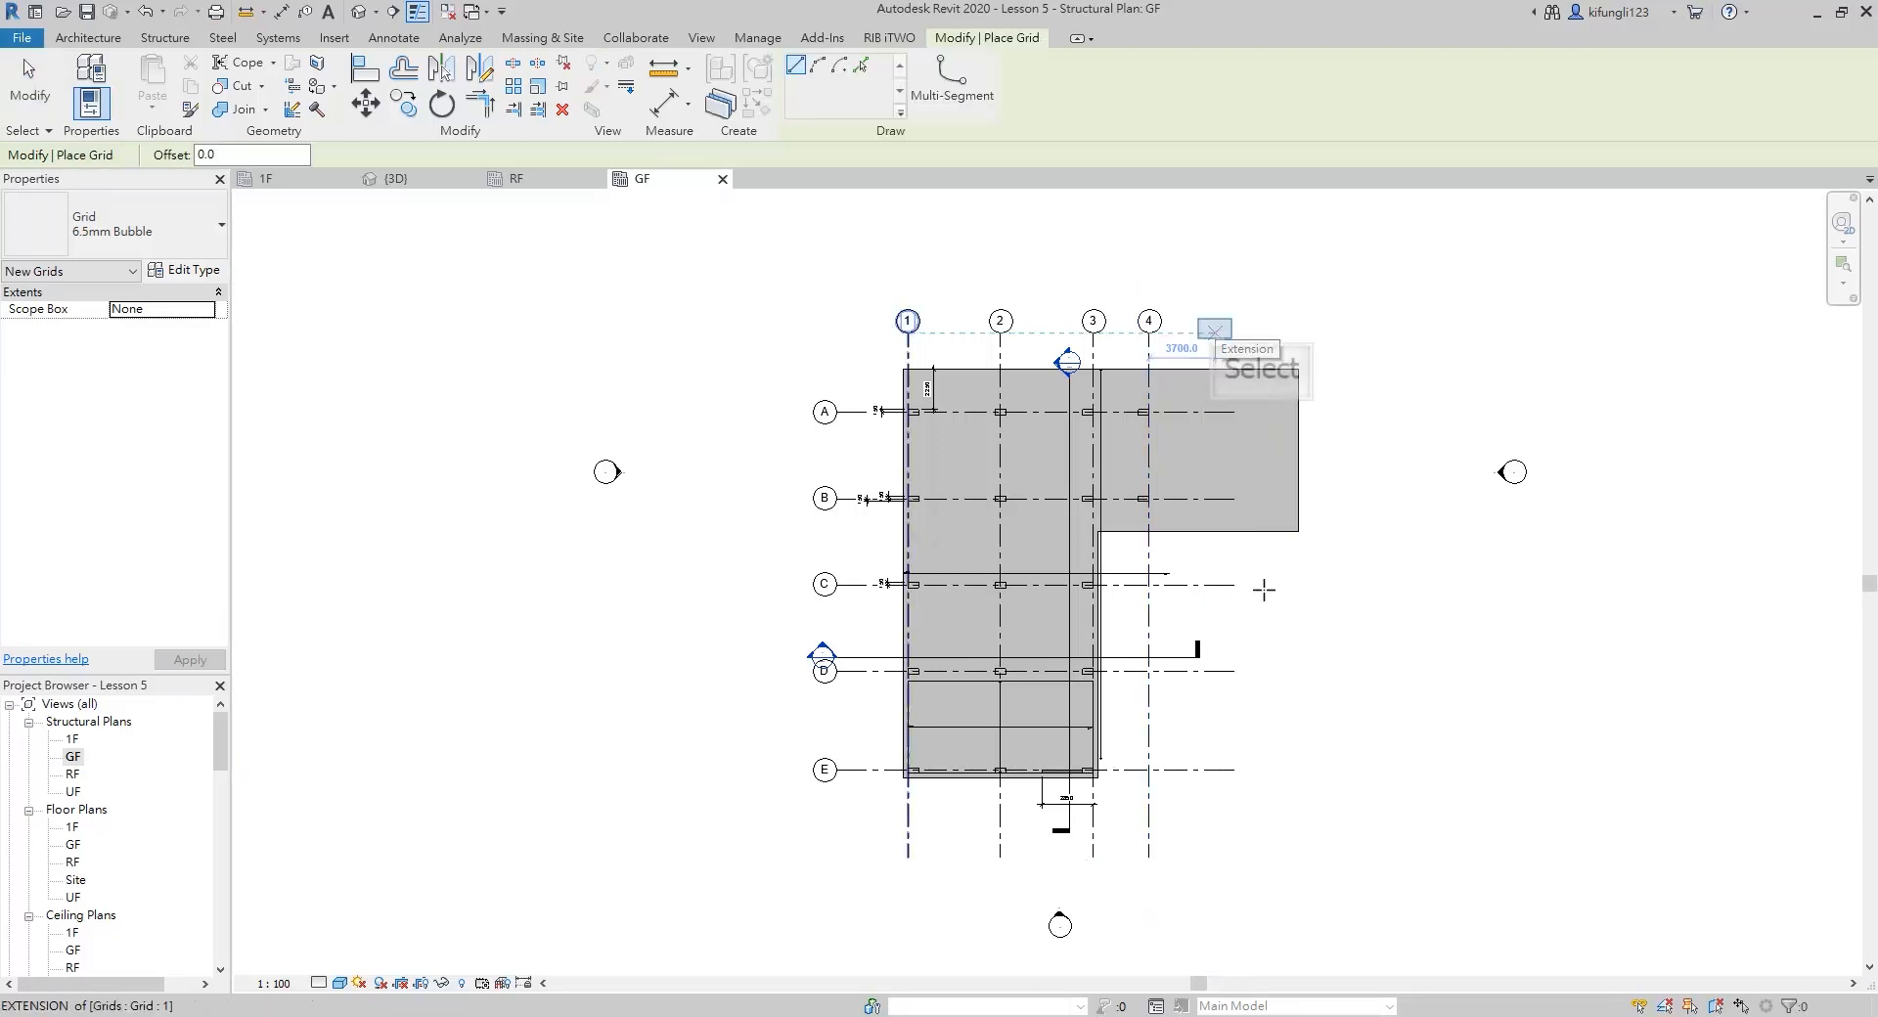
left_click(1215, 332)
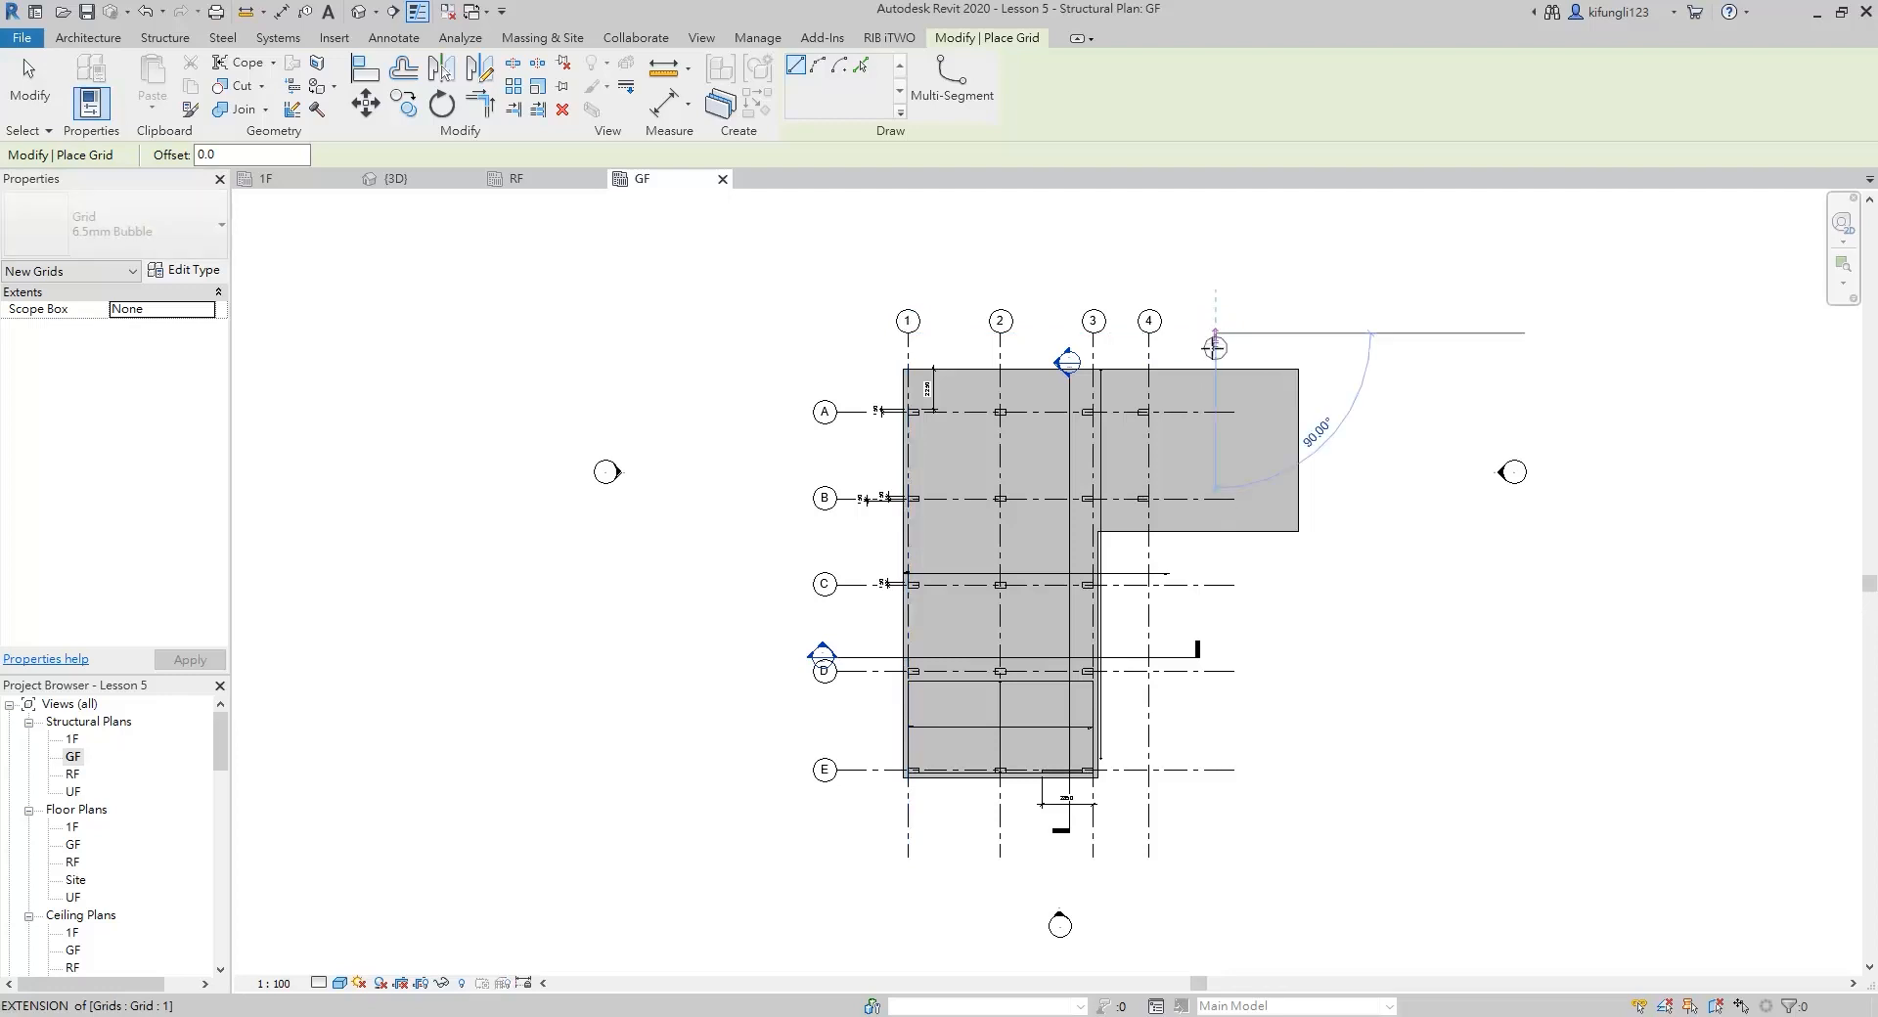
left_click(1215, 859)
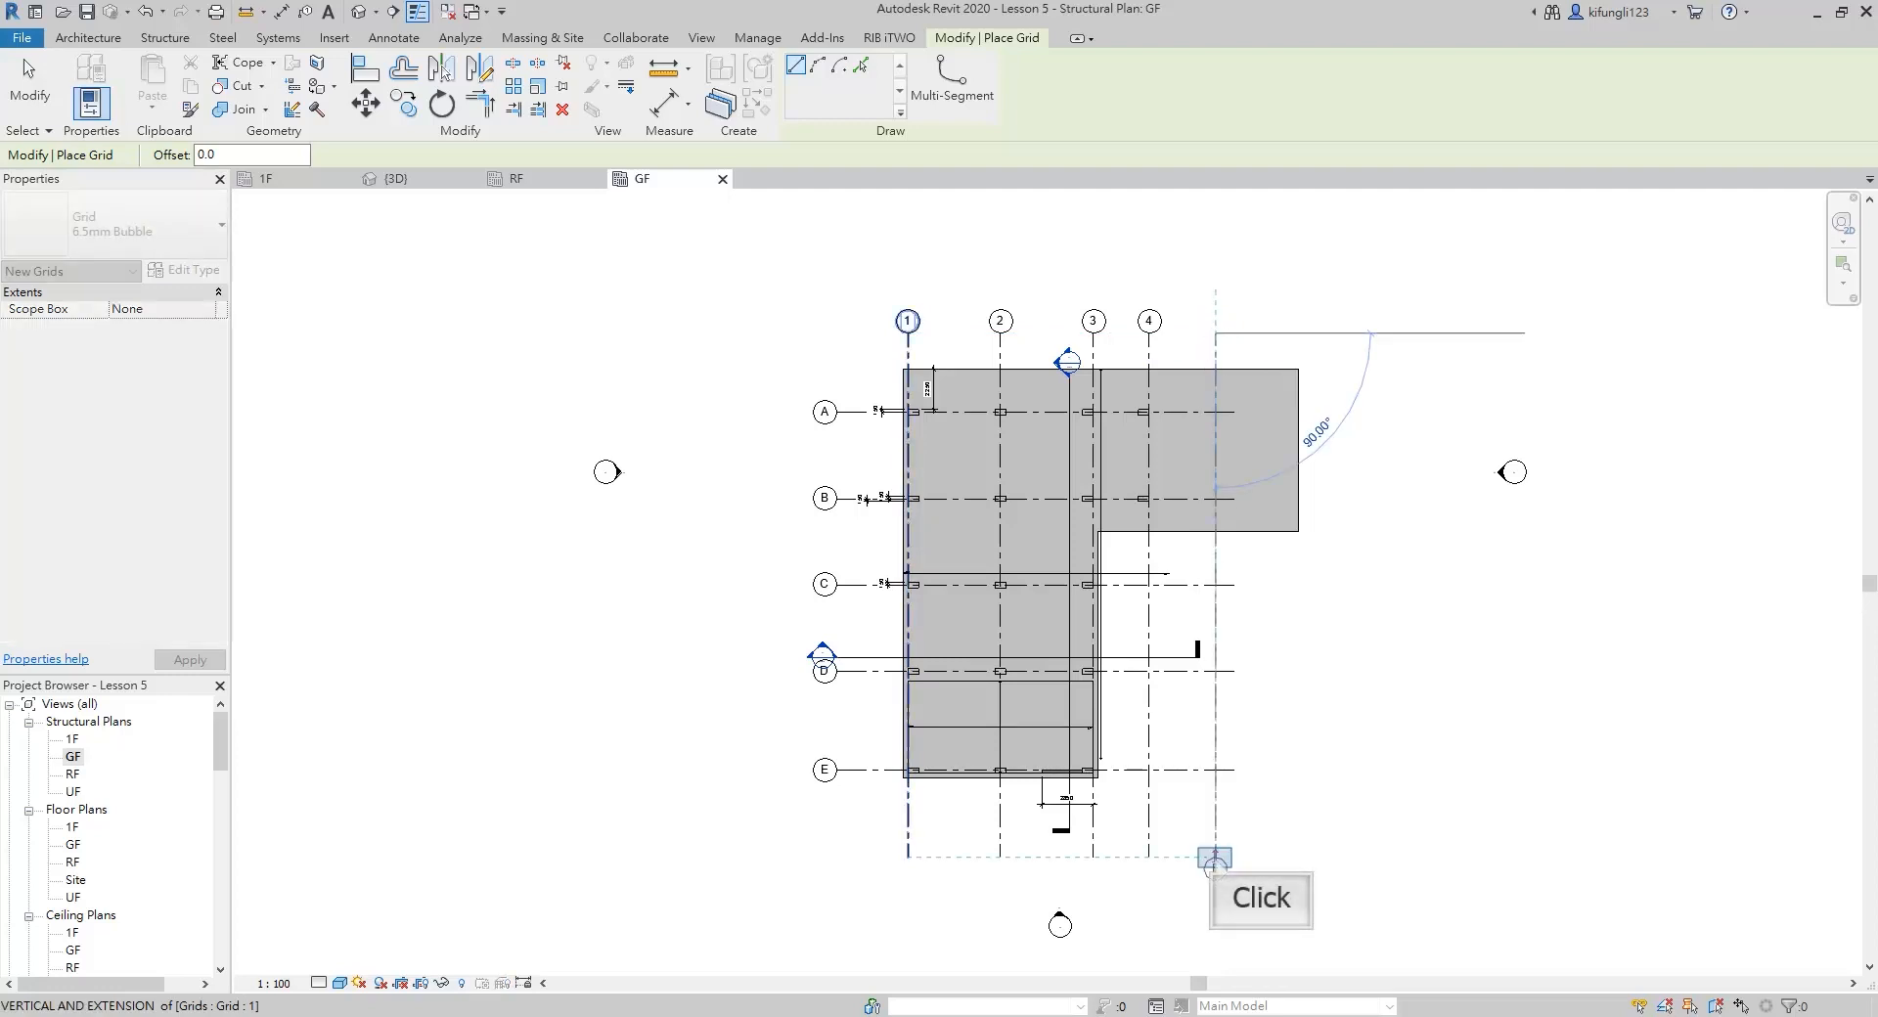
left_click(1214, 859)
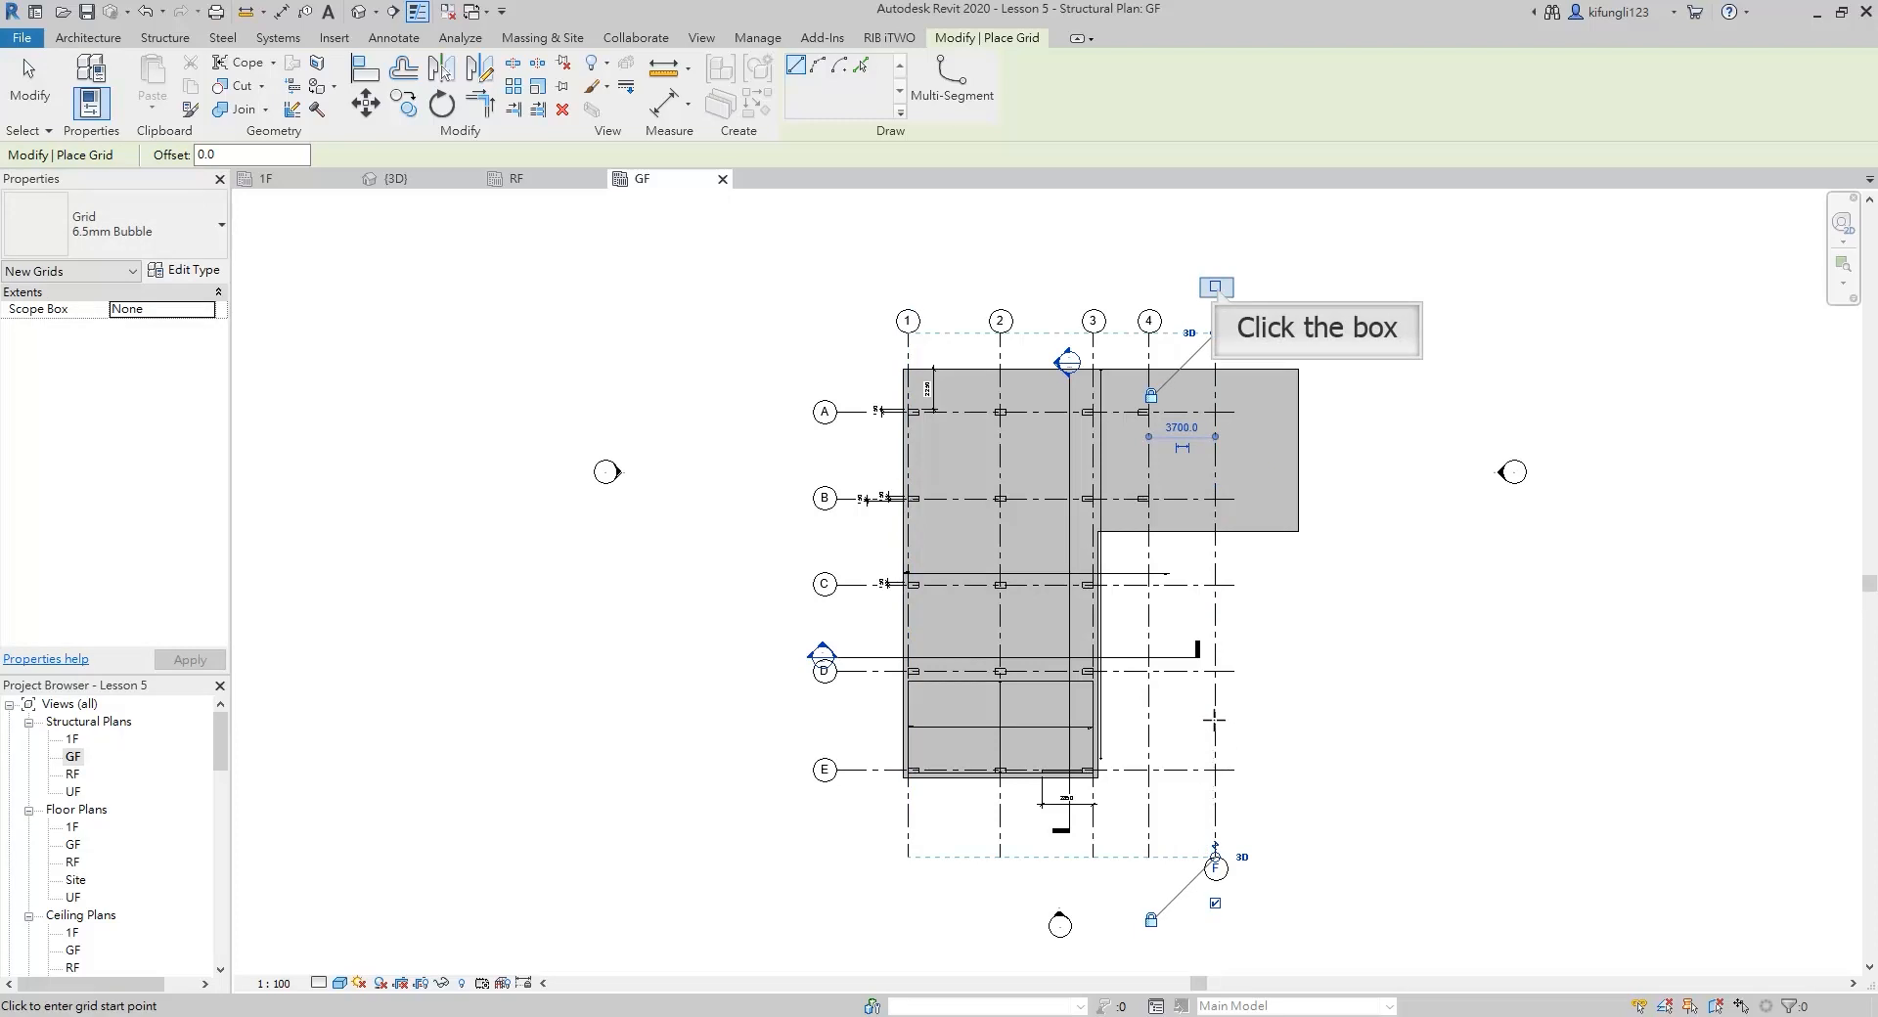
Show the bubble at the upper end of the new vertical grid line and rename the grid as 5
left_click(1215, 287)
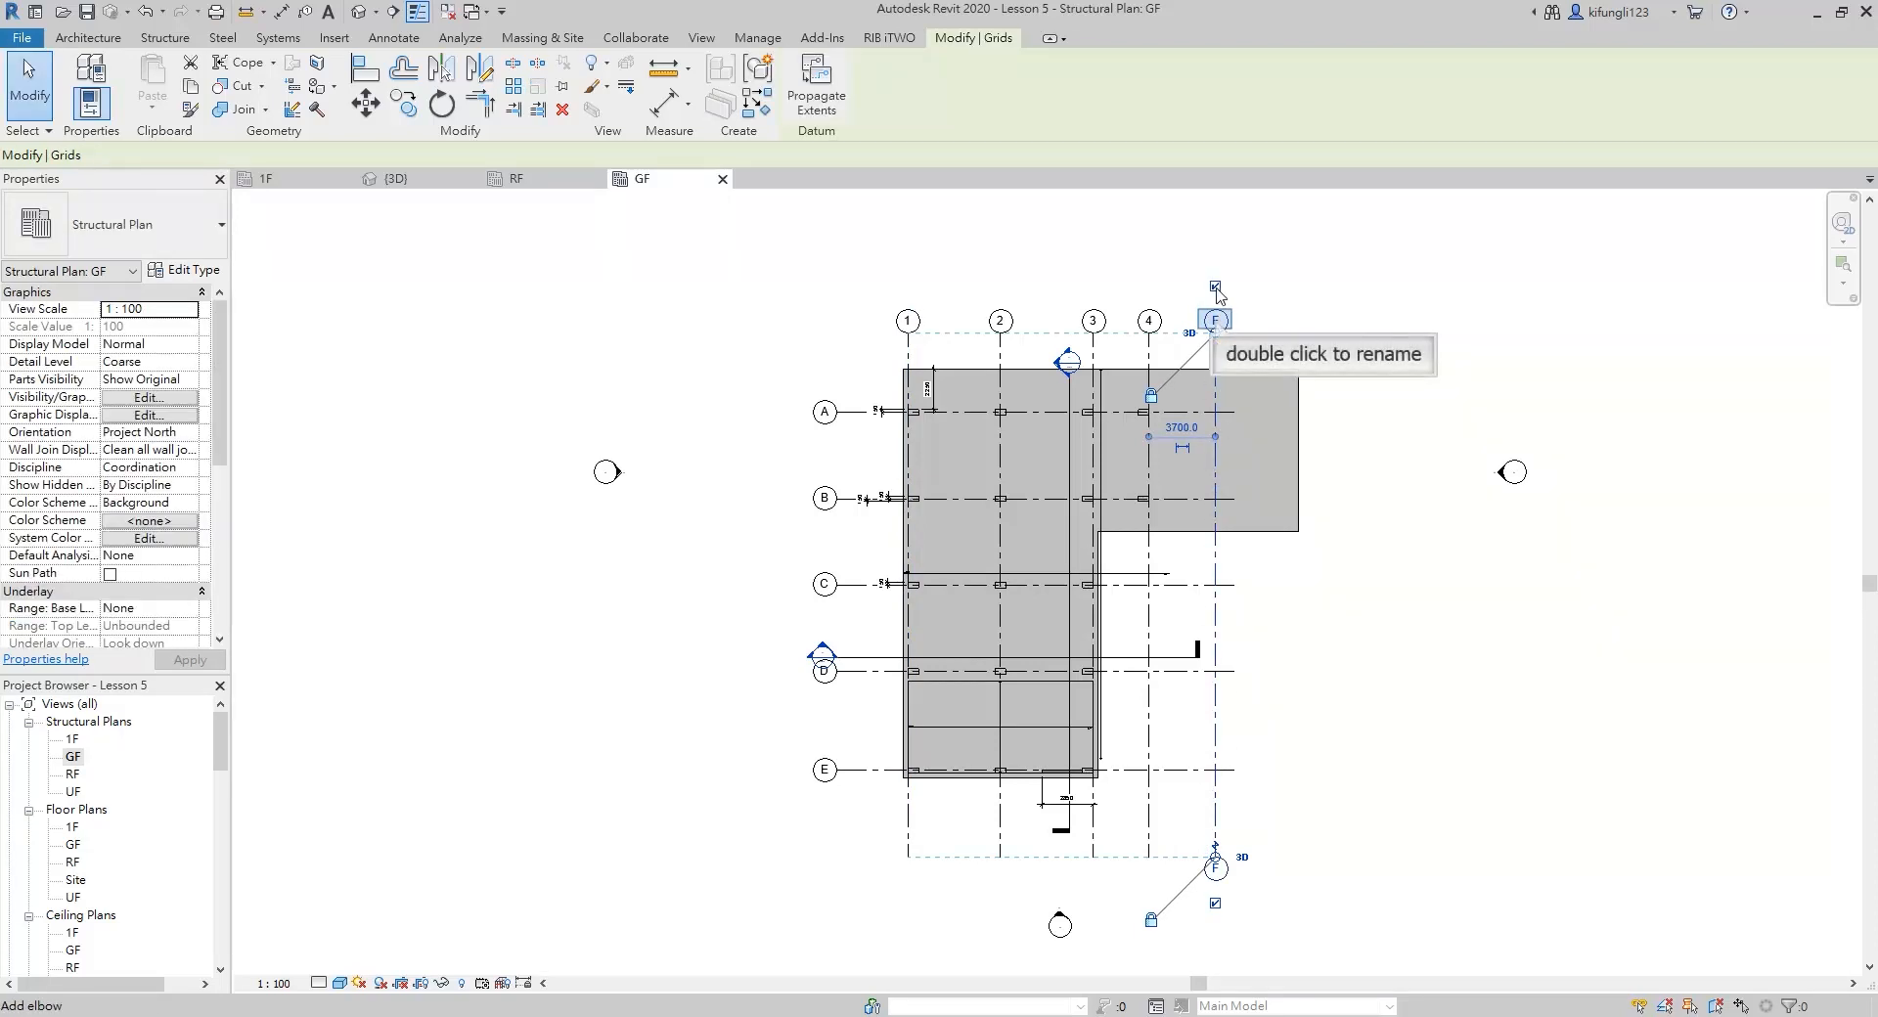
double_click(1216, 317)
type("5")
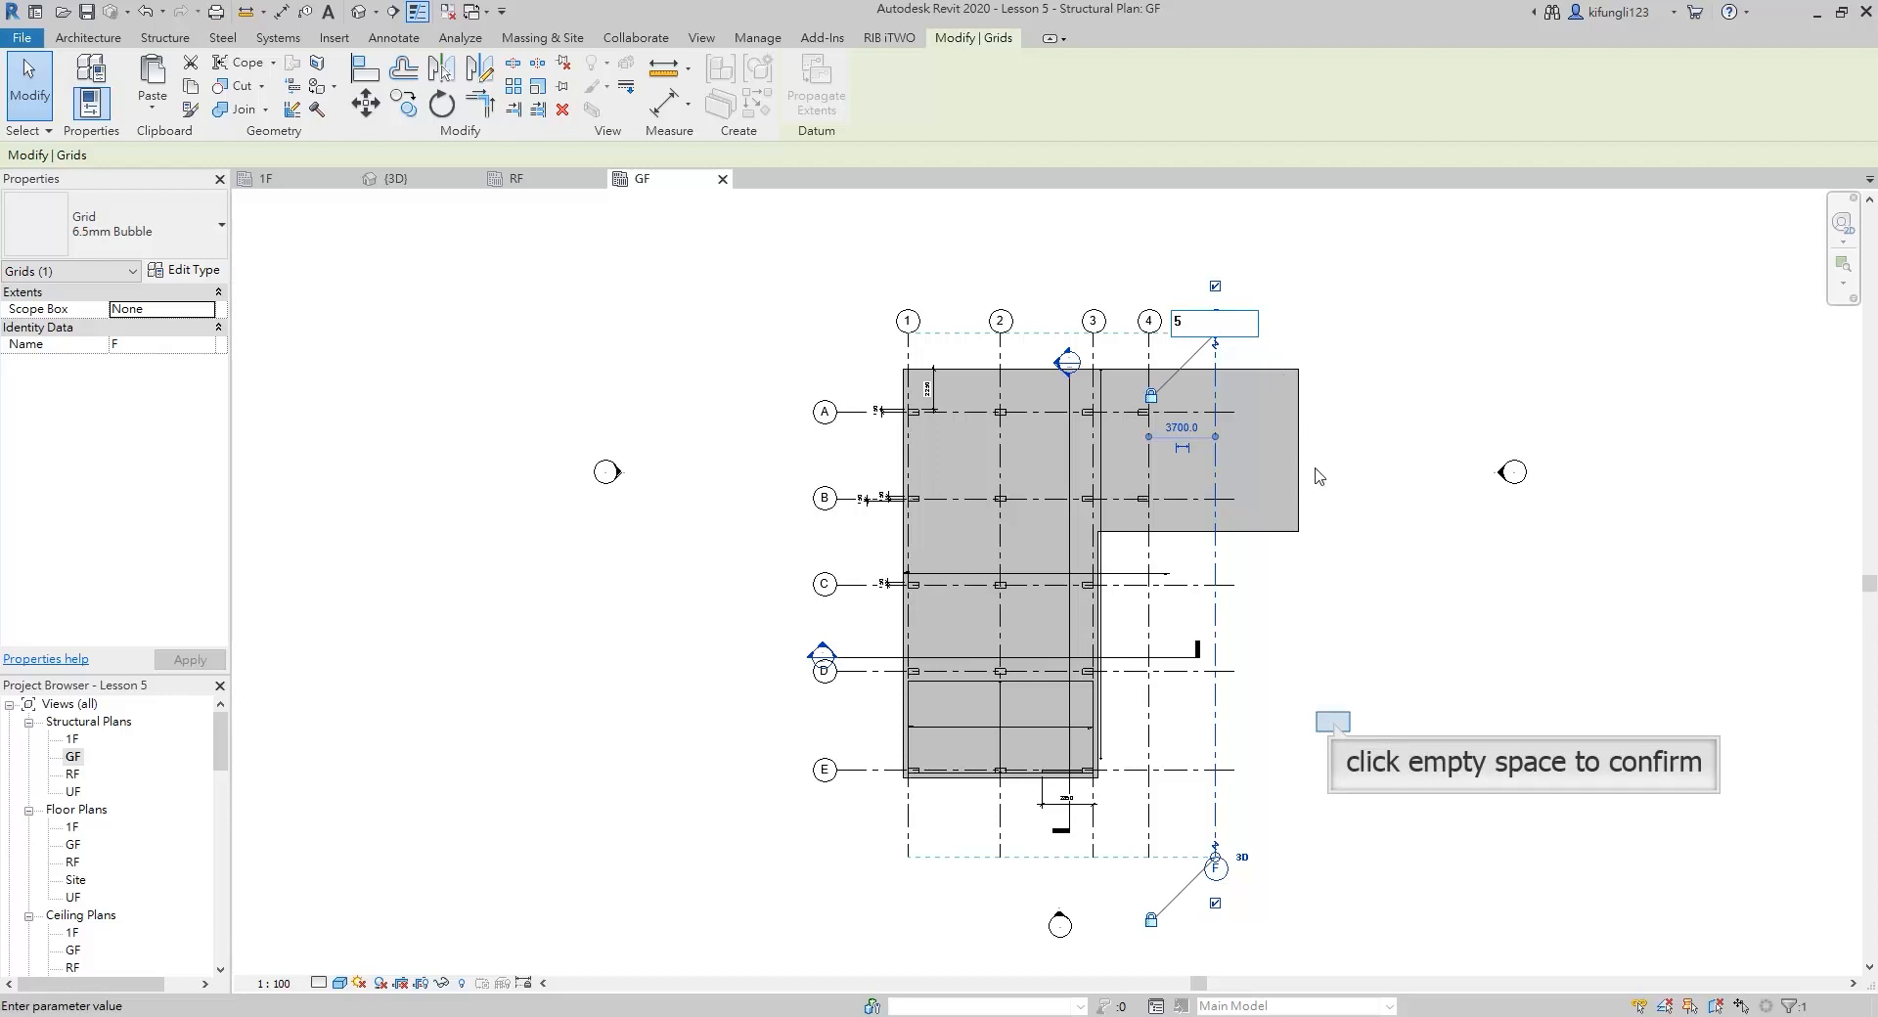
left_click(1334, 728)
Create a similar horizontal grid line below grid E, about 3600 mm from the floor edge, running from the grids' bubble ends past grid 5
scroll(839, 762, "down", 1)
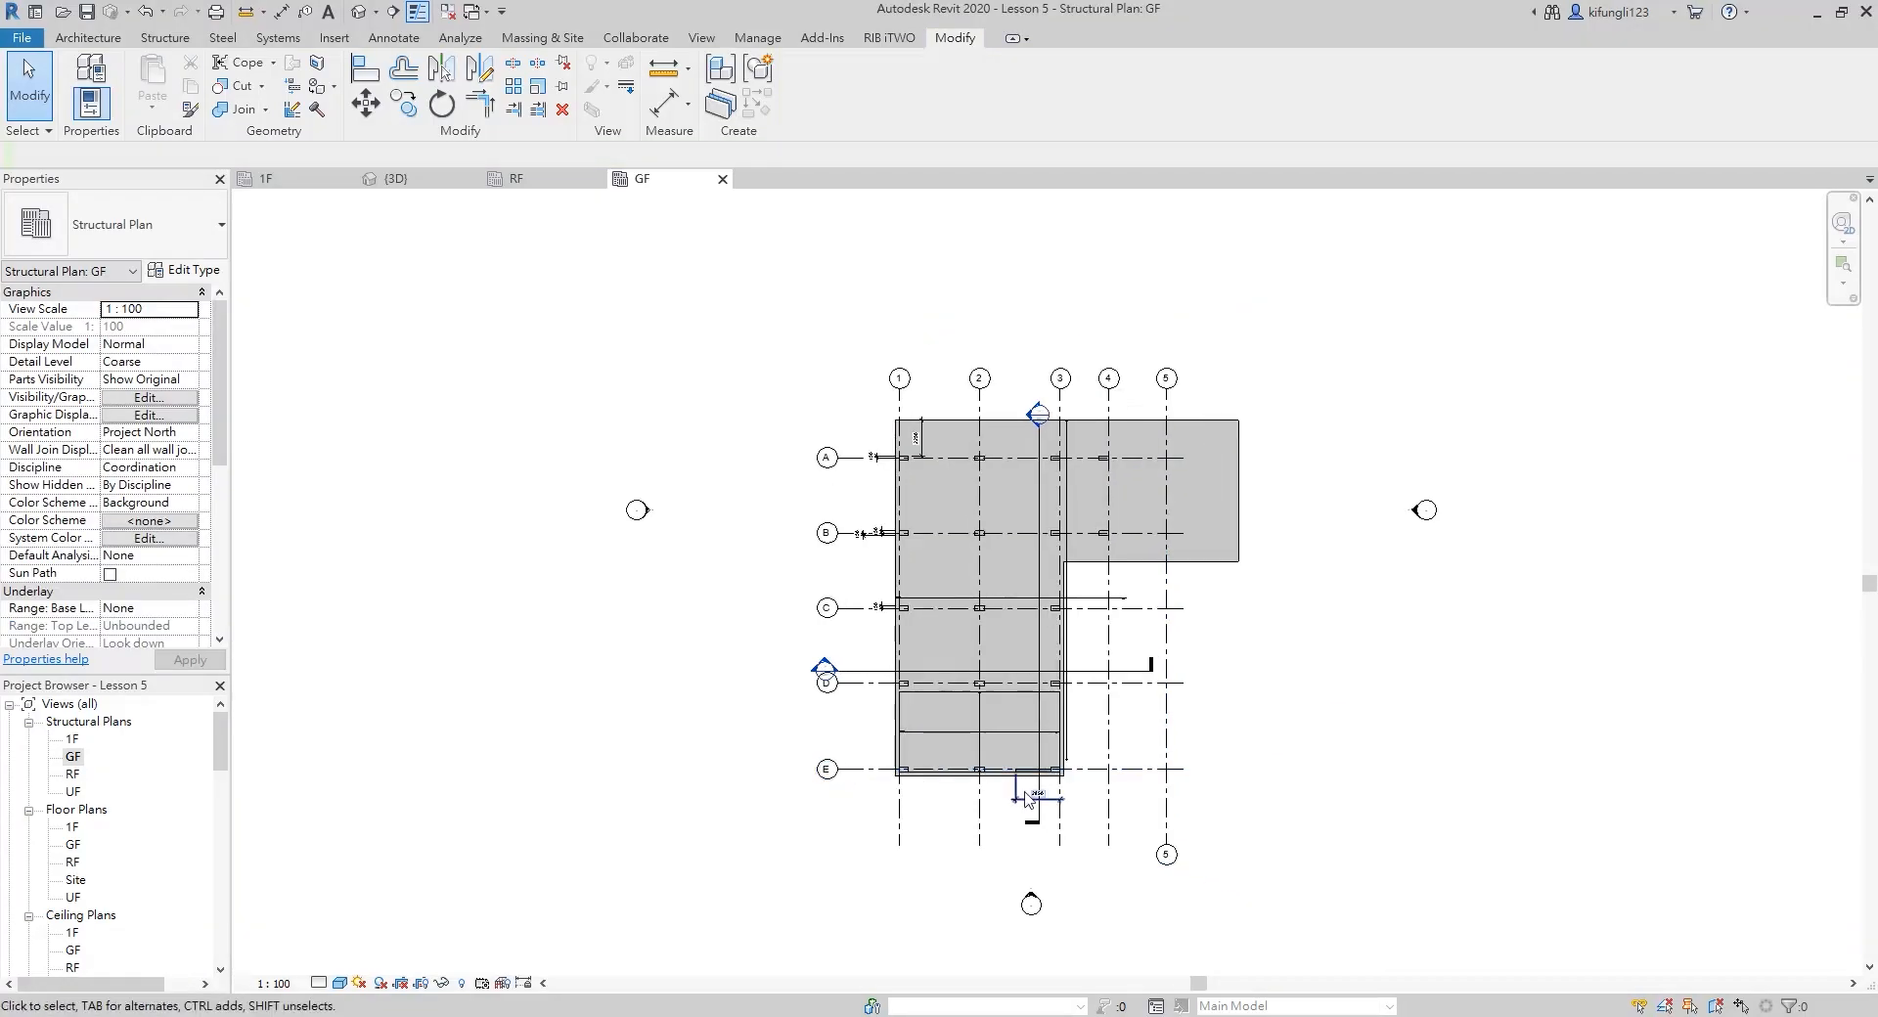
scroll(1027, 799, "up", 2)
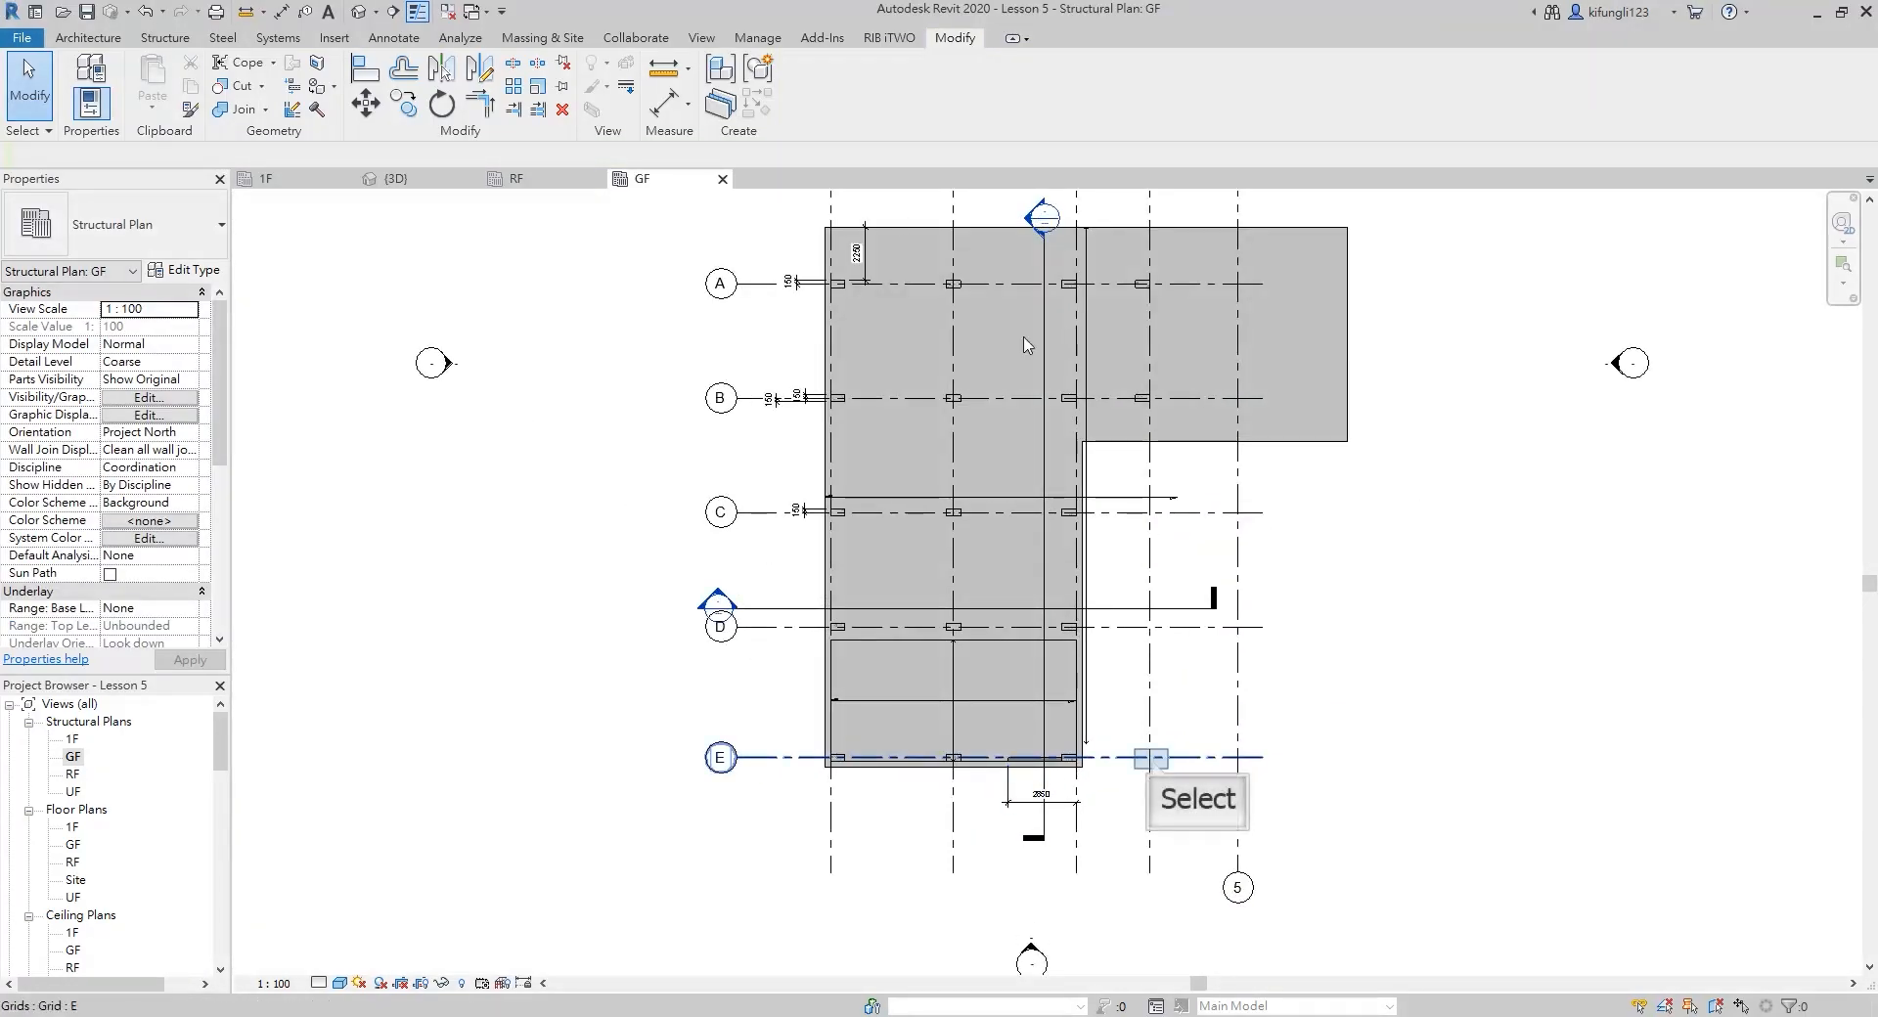
left_click(1151, 758)
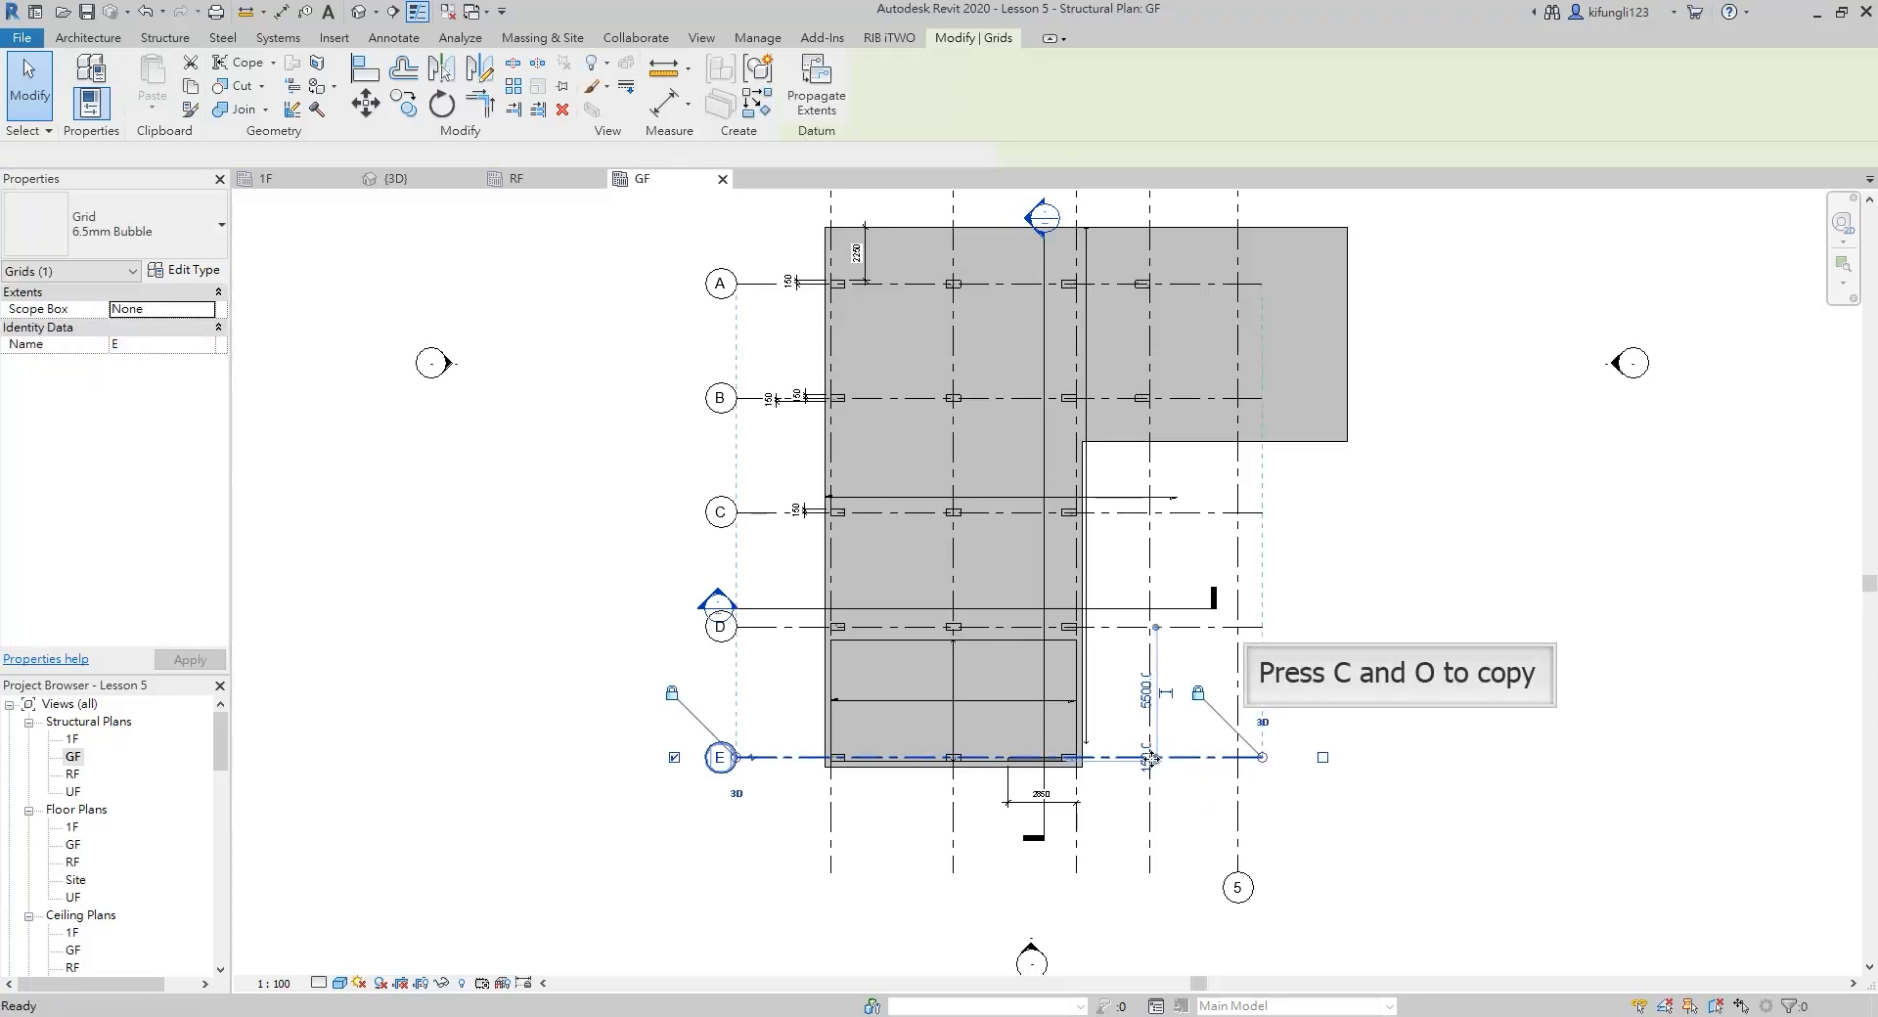
key("c")
key("s")
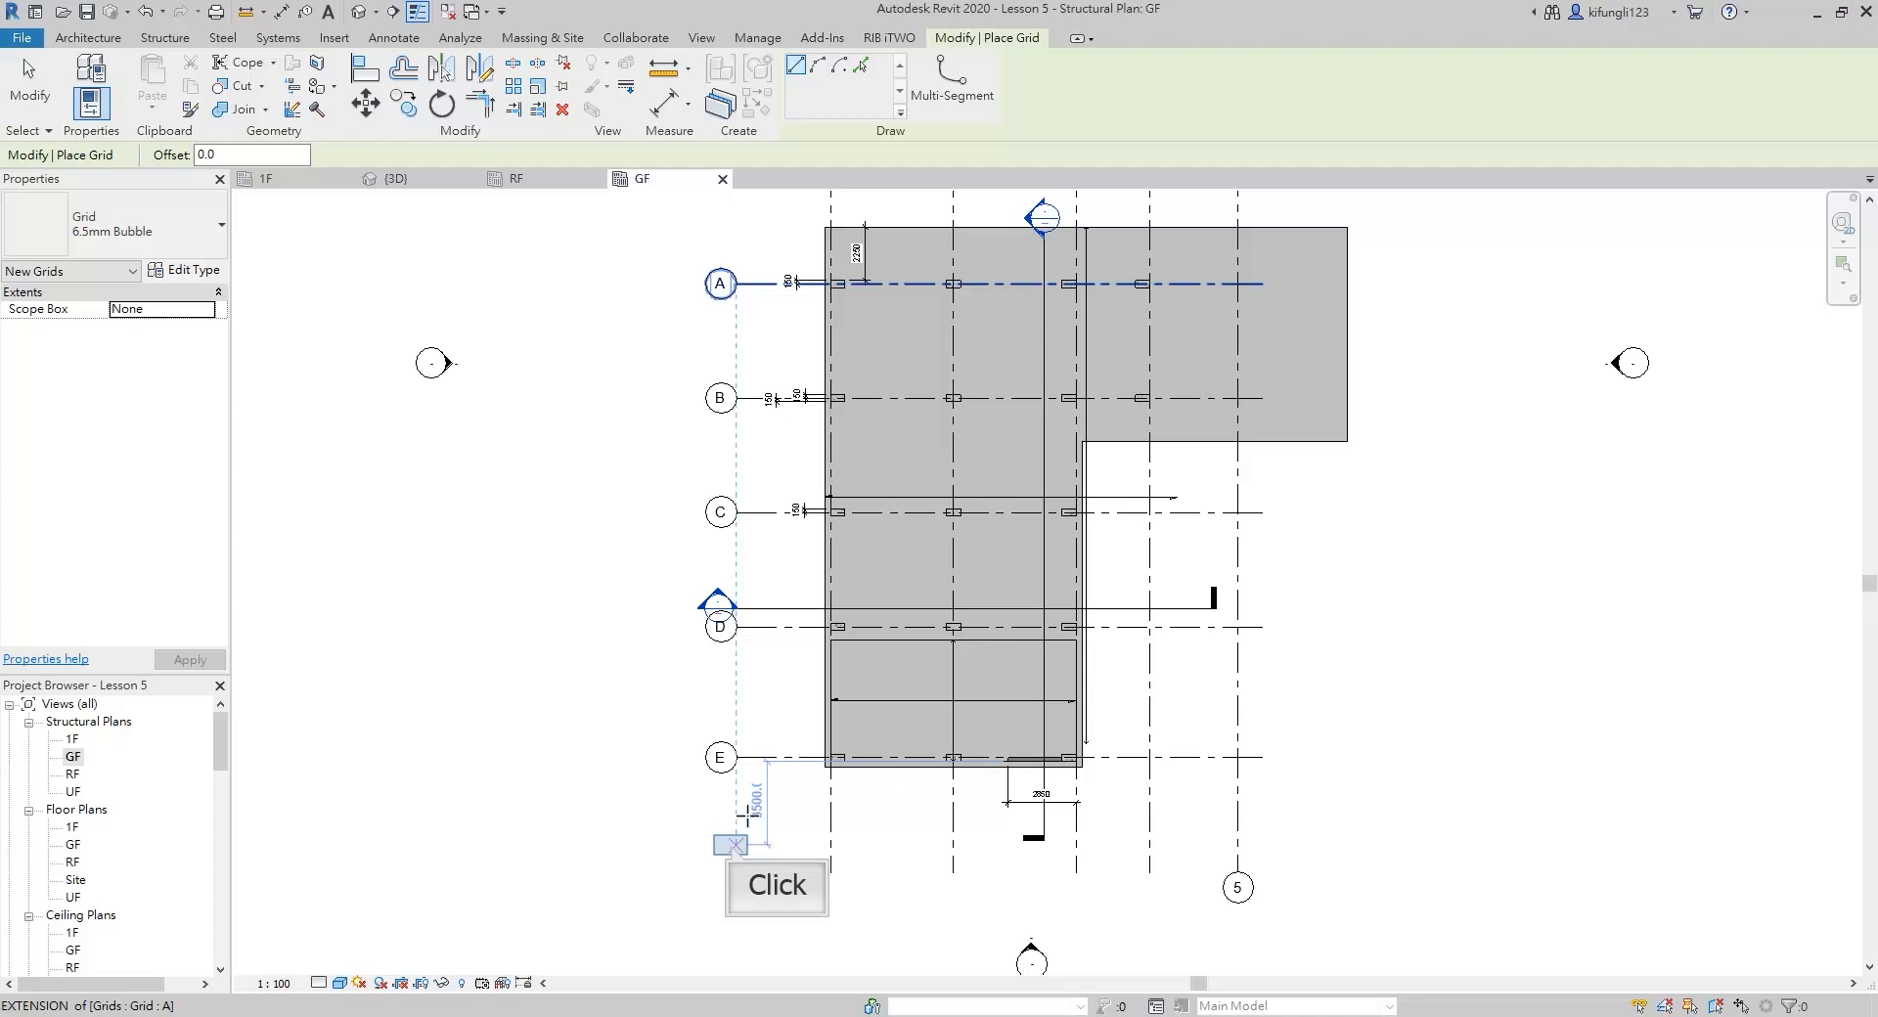
left_click(732, 844)
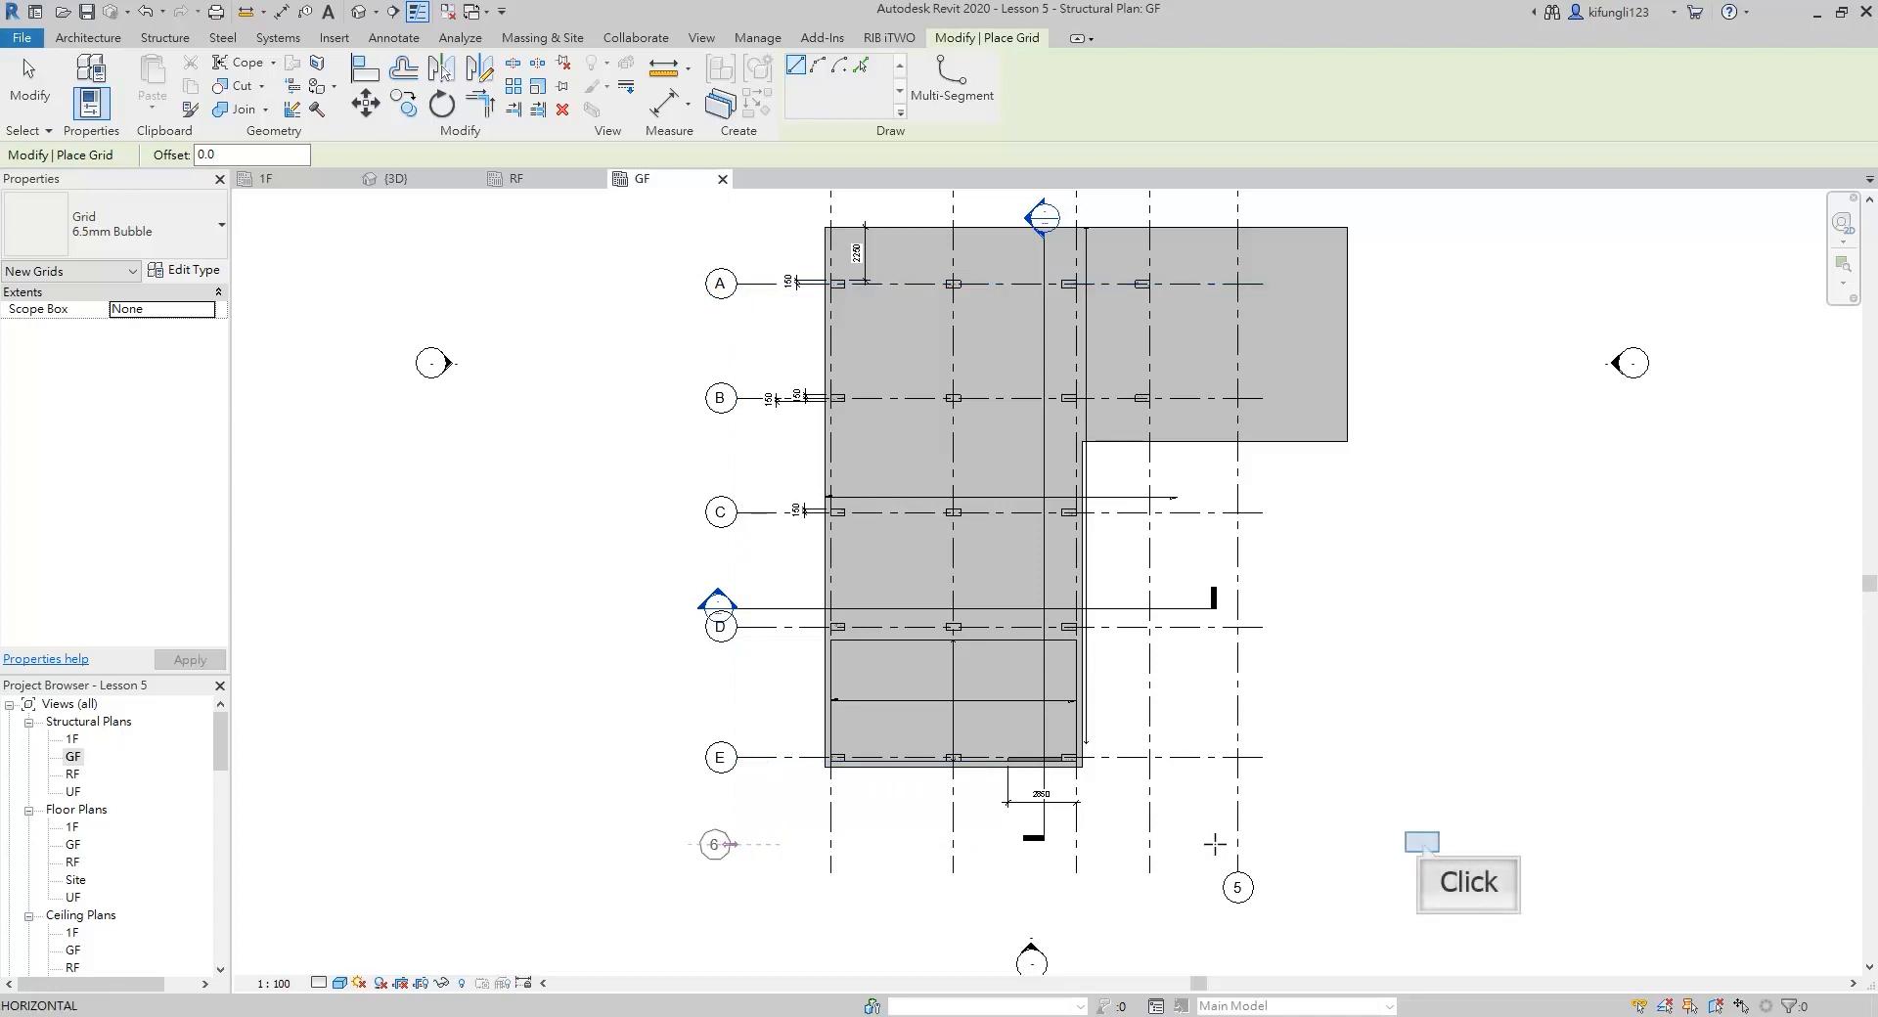
left_click(1422, 842)
key("Escape")
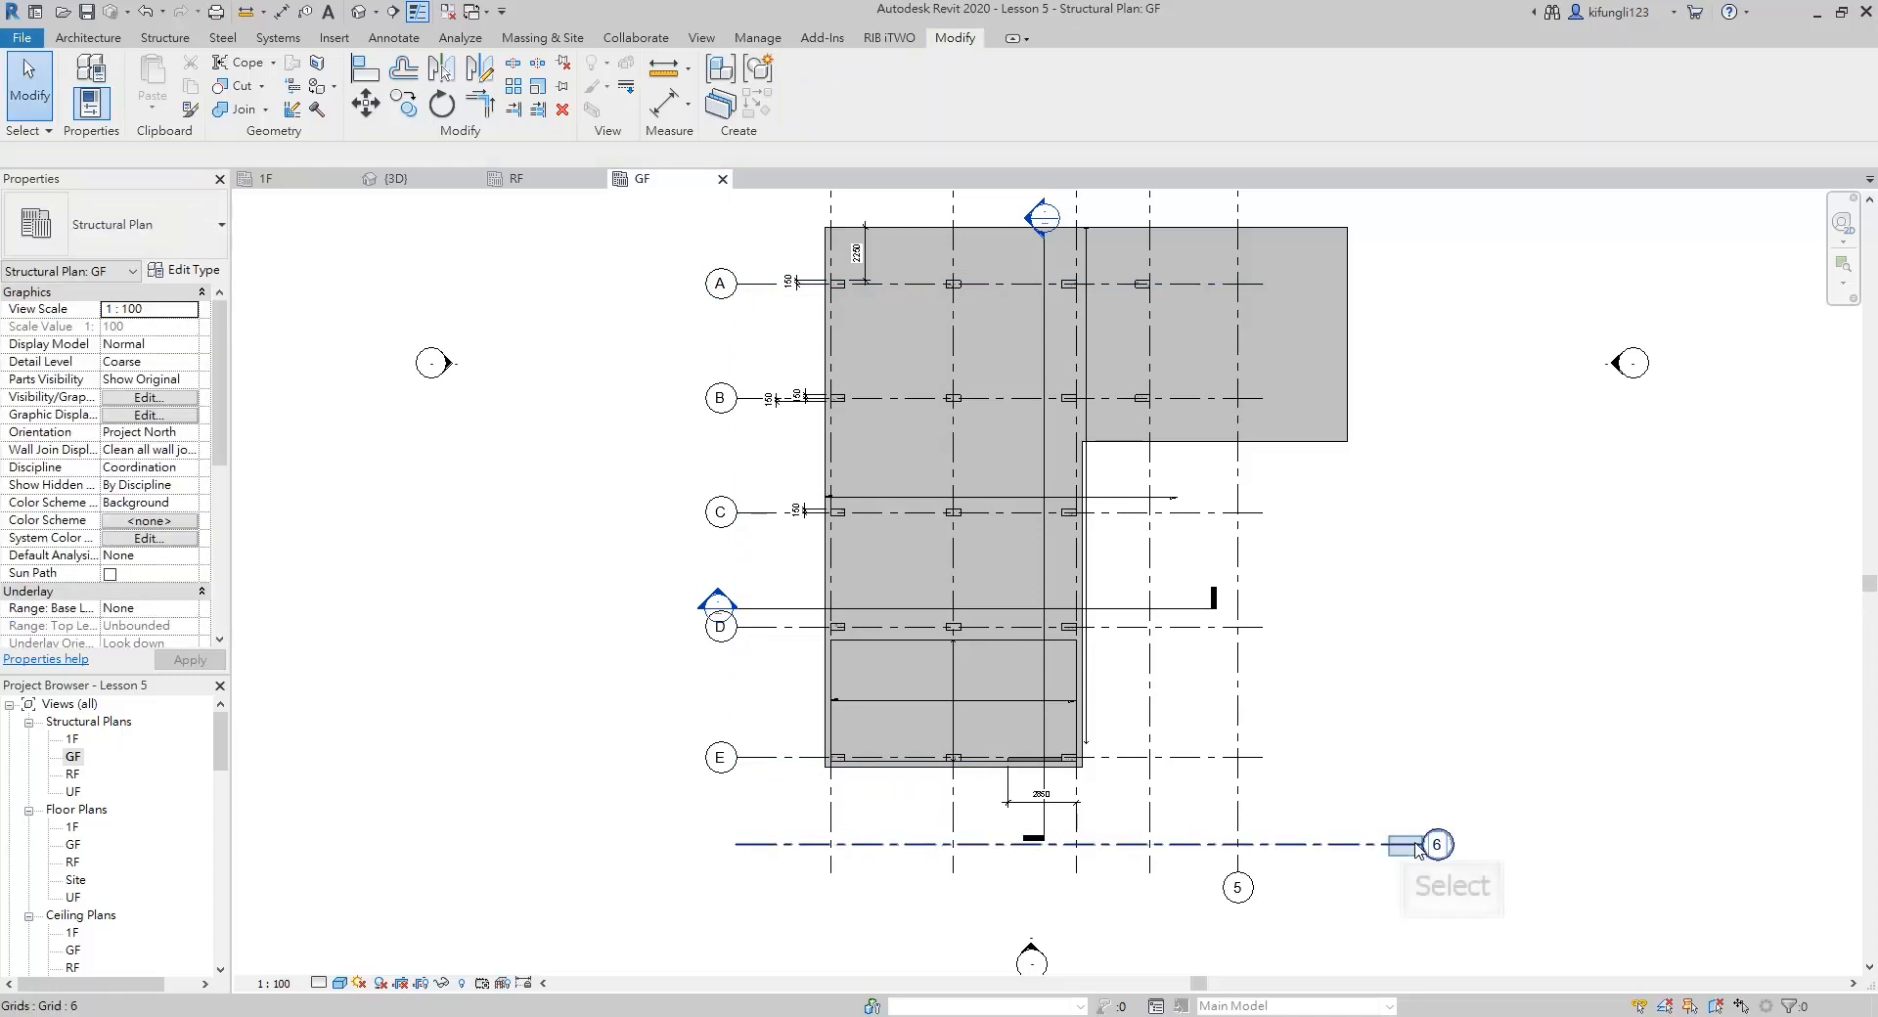
Show the bubble at the left end of the new horizontal grid line and rename the grid as F
left_click(1403, 845)
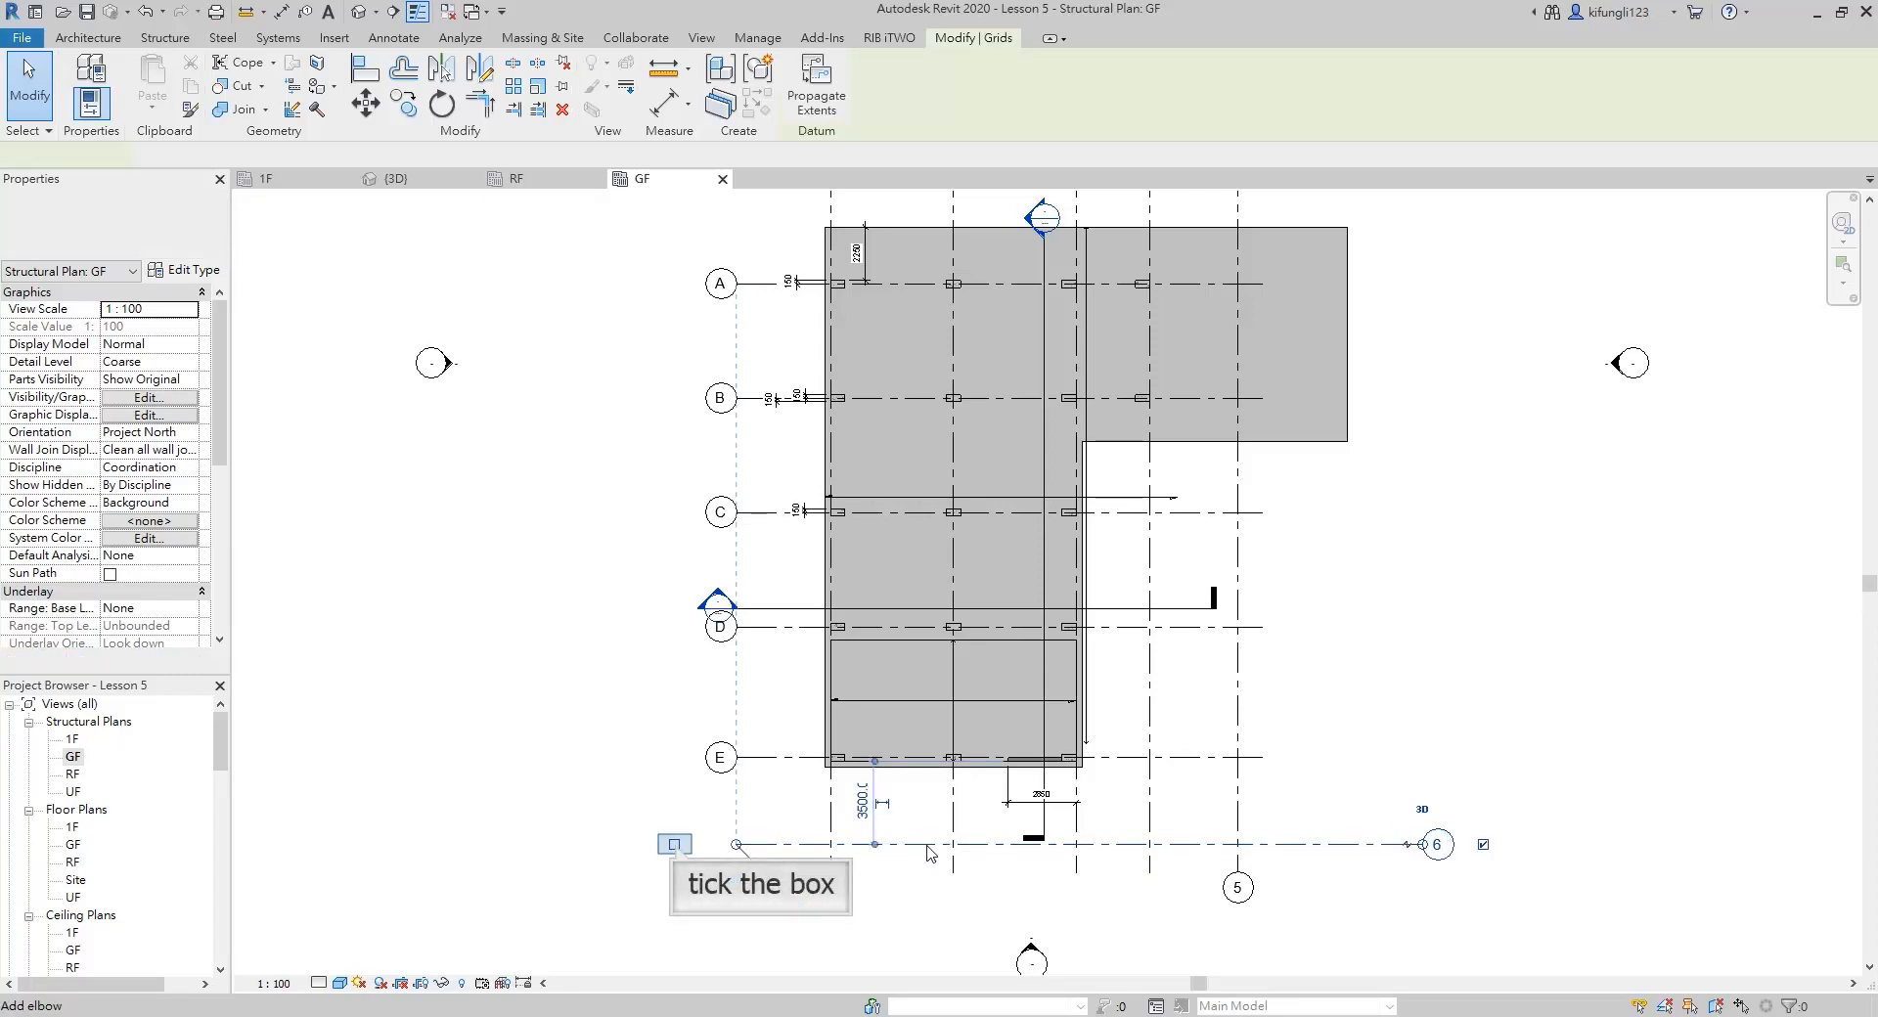
left_click(674, 844)
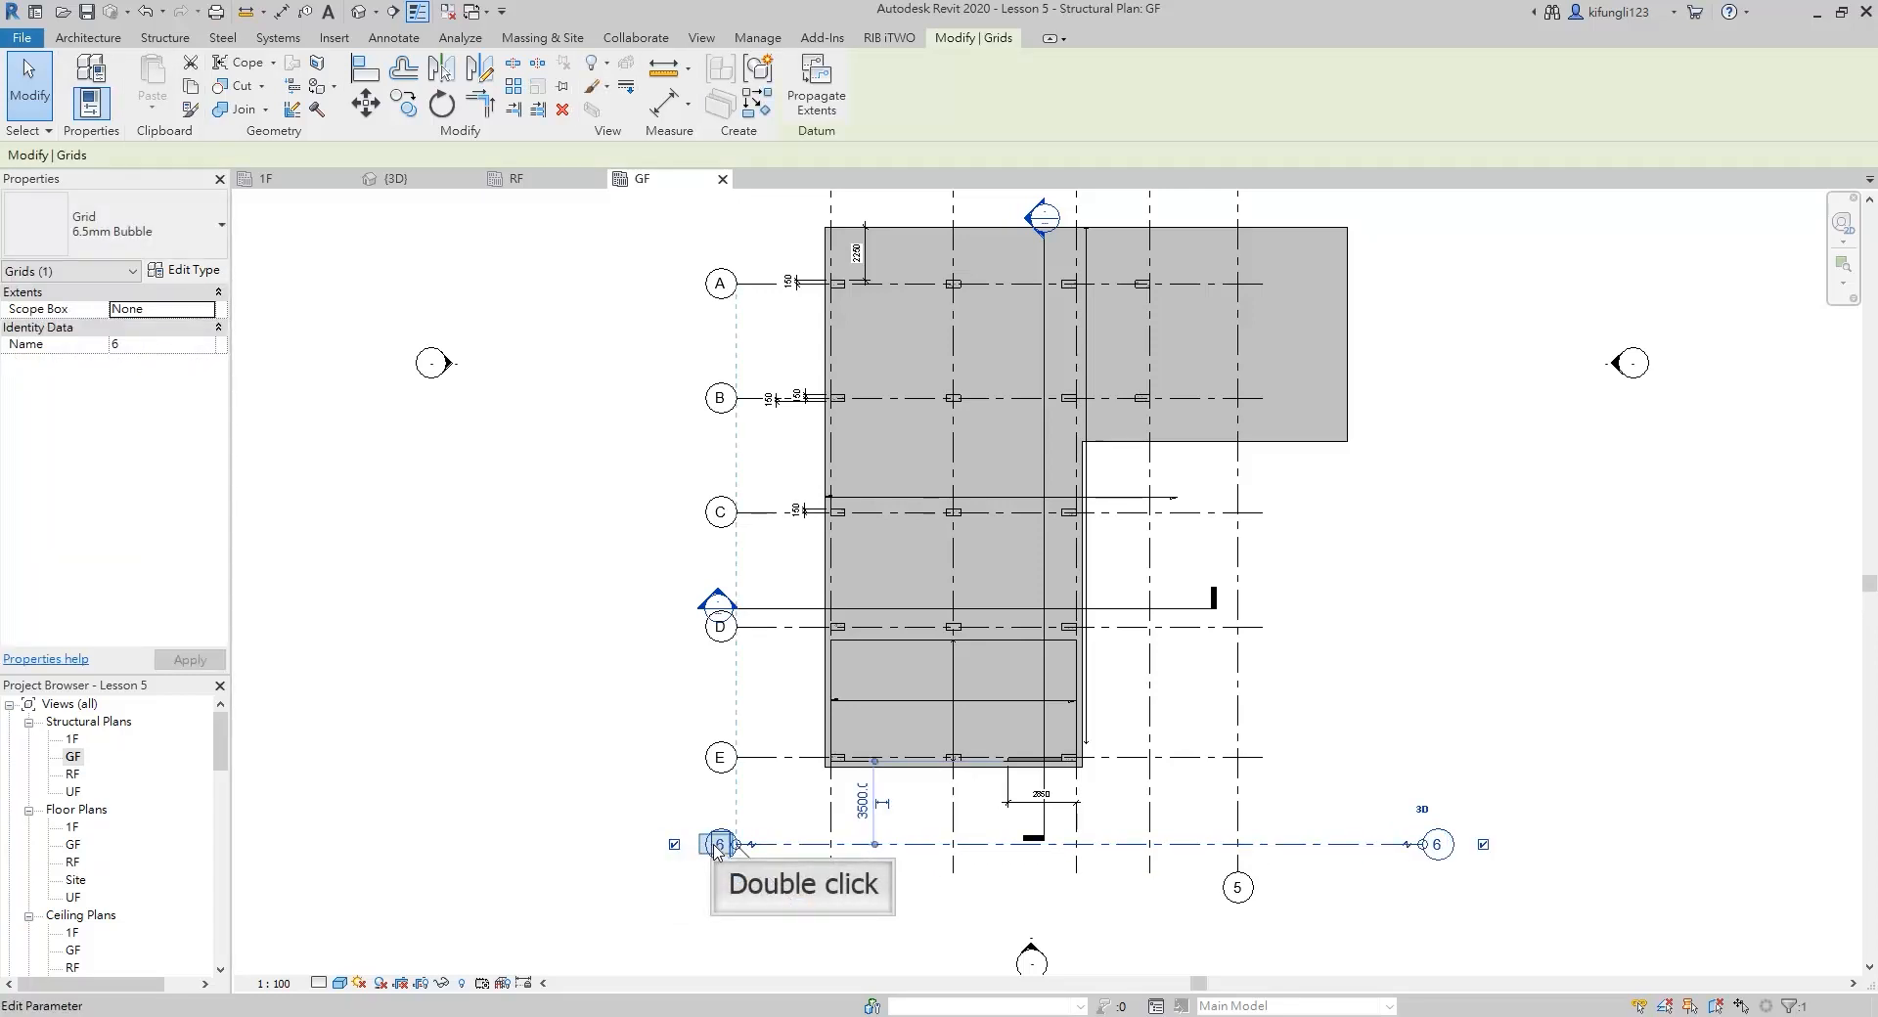
double_click(718, 845)
type("F")
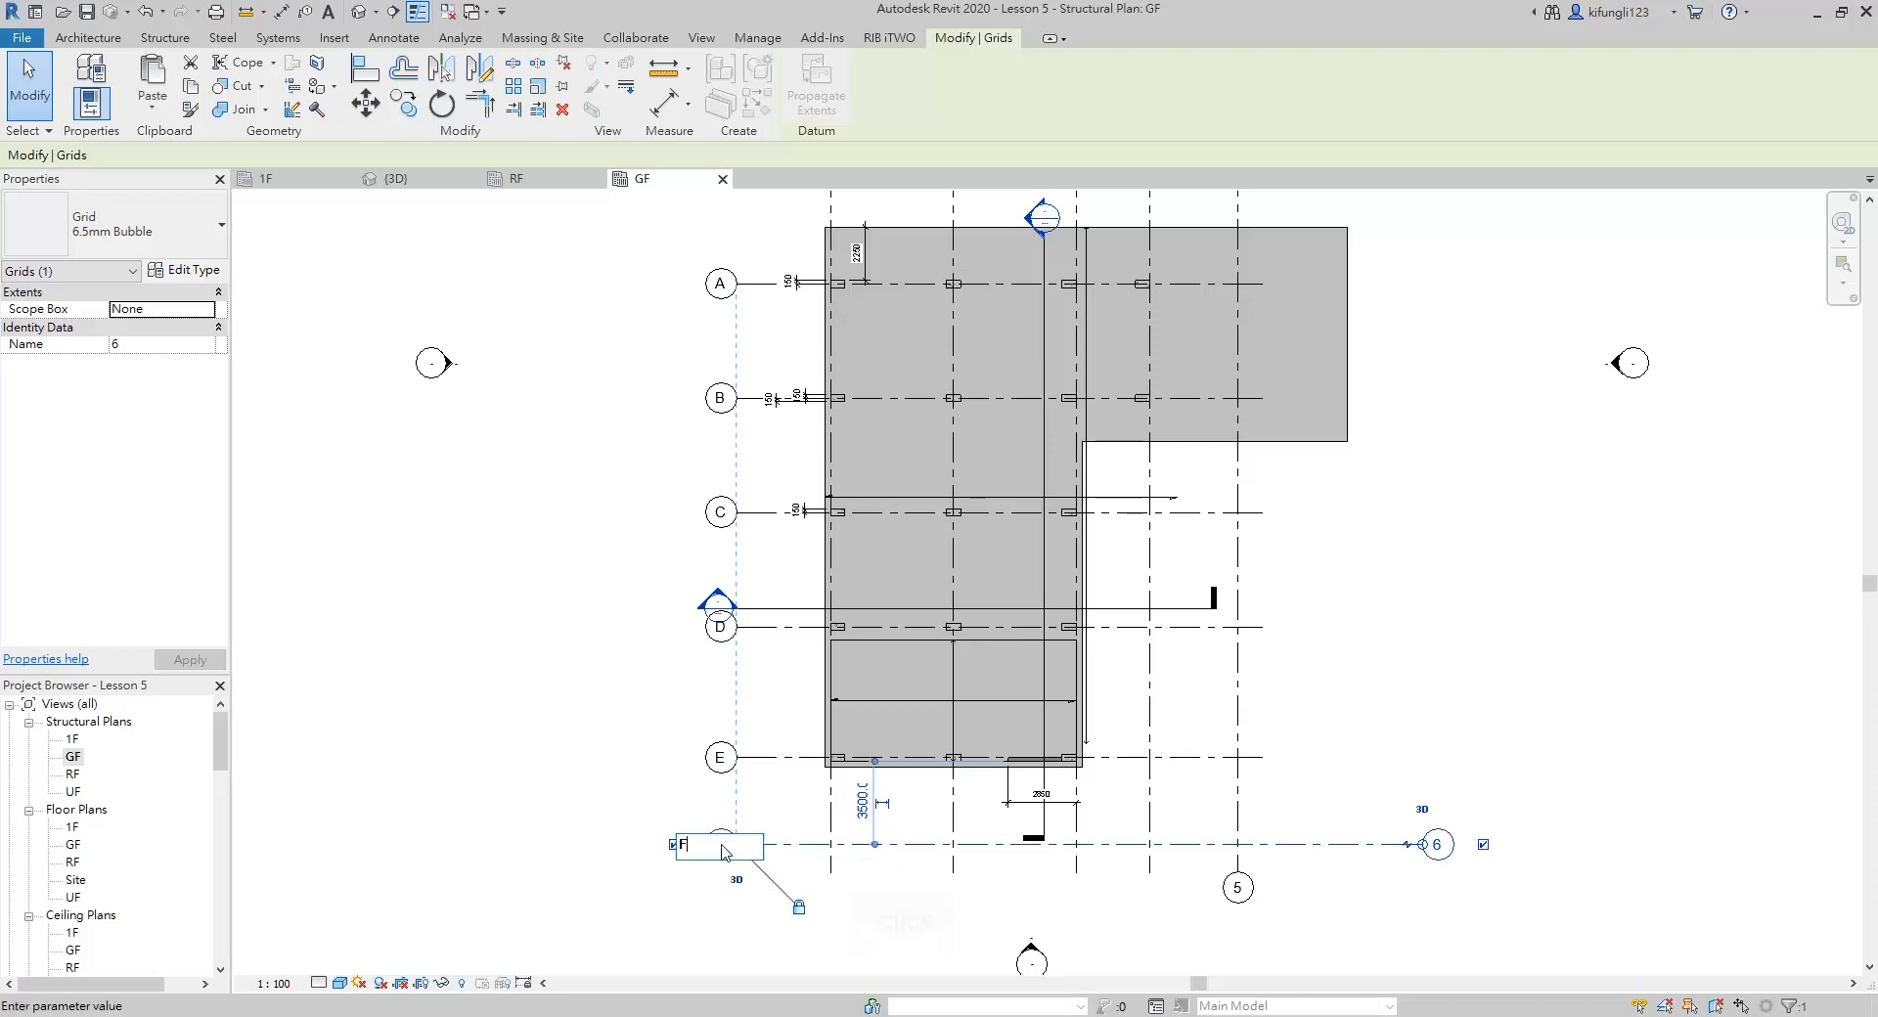
left_click(849, 865)
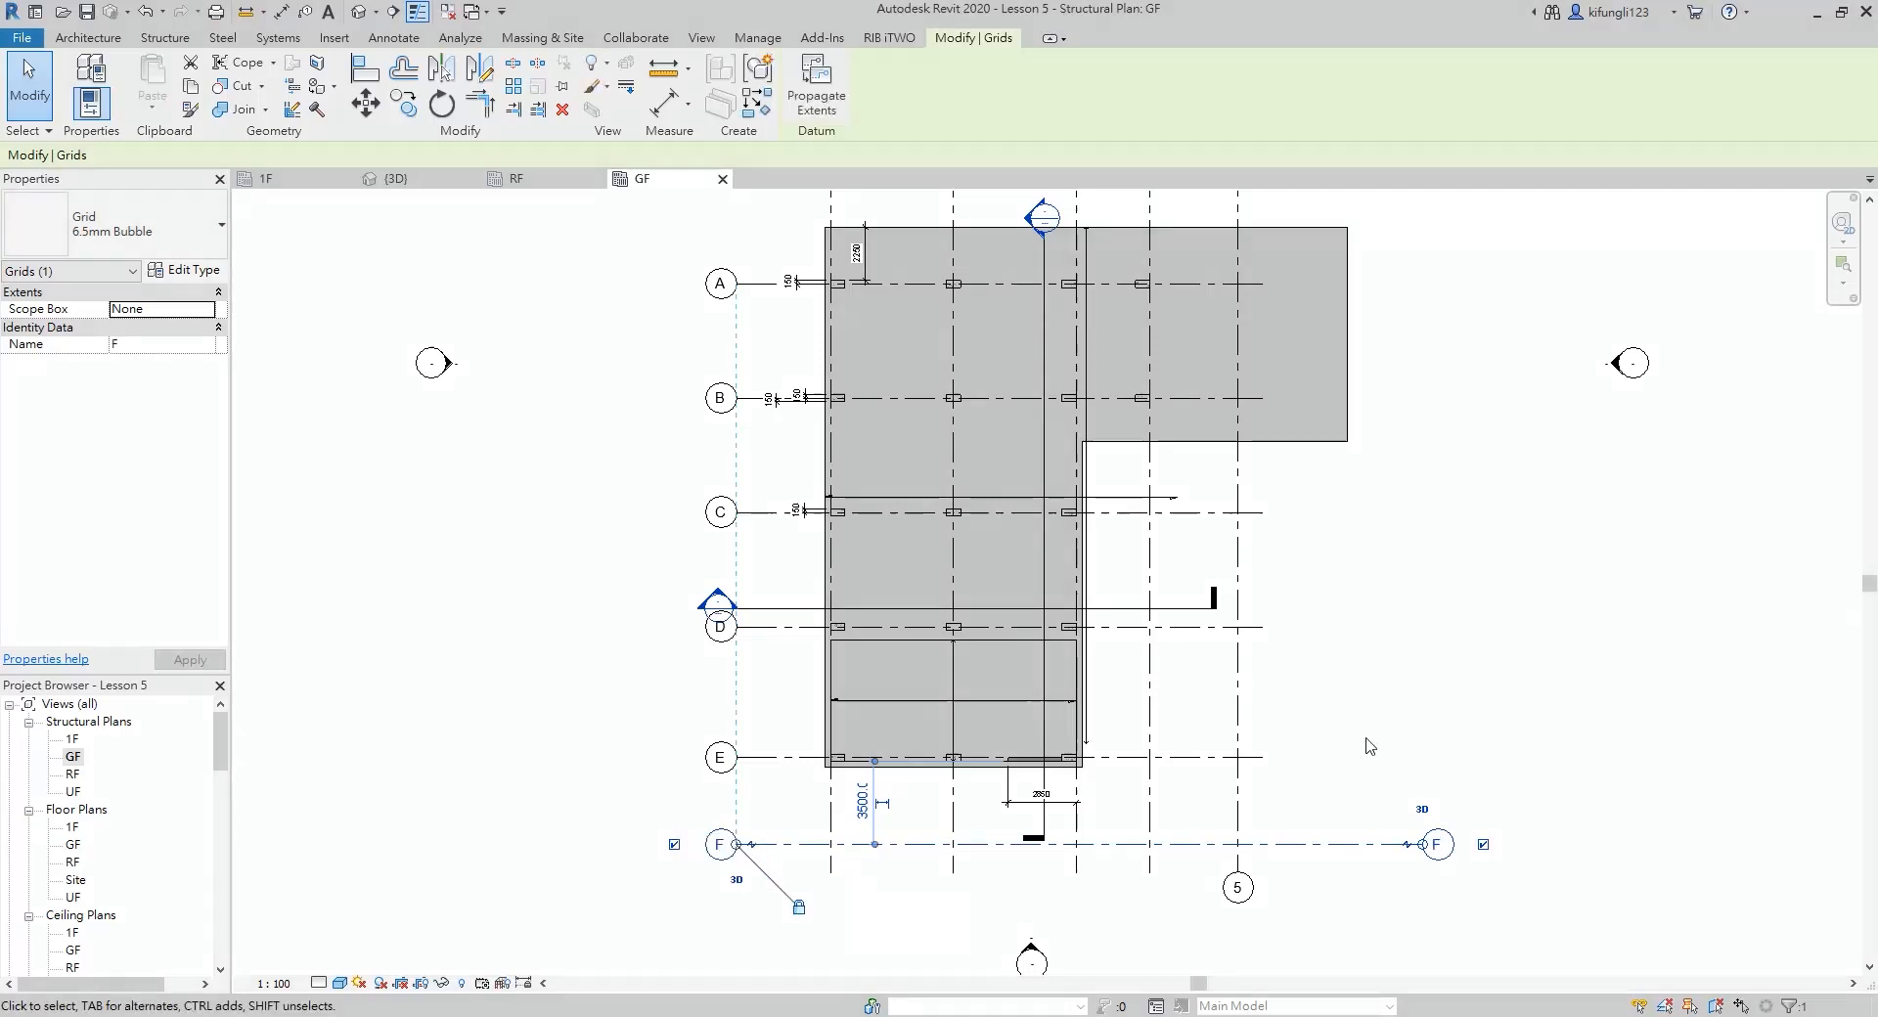
scroll(1367, 746, "down", 3)
scroll(1398, 748, "up", 2)
left_click(1382, 610)
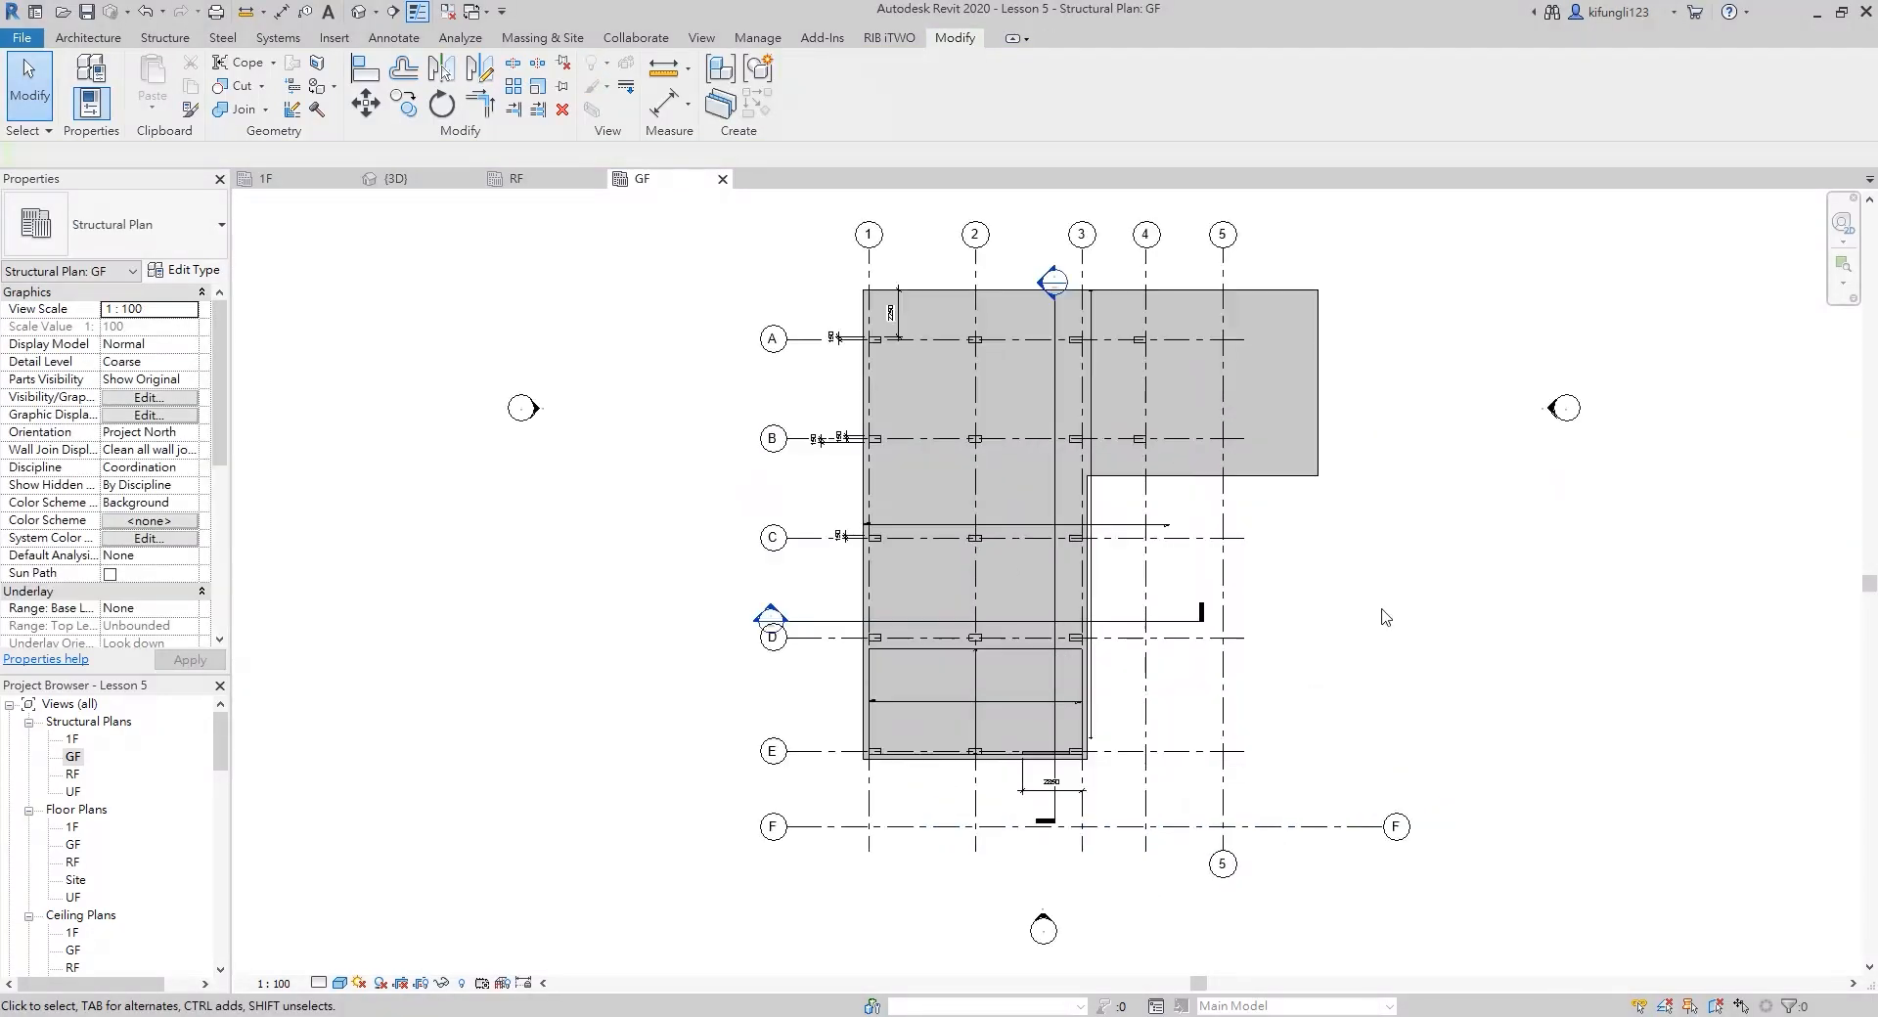
Extend the right ends of grids A to E to align with the right end of grid F
left_click(1251, 334)
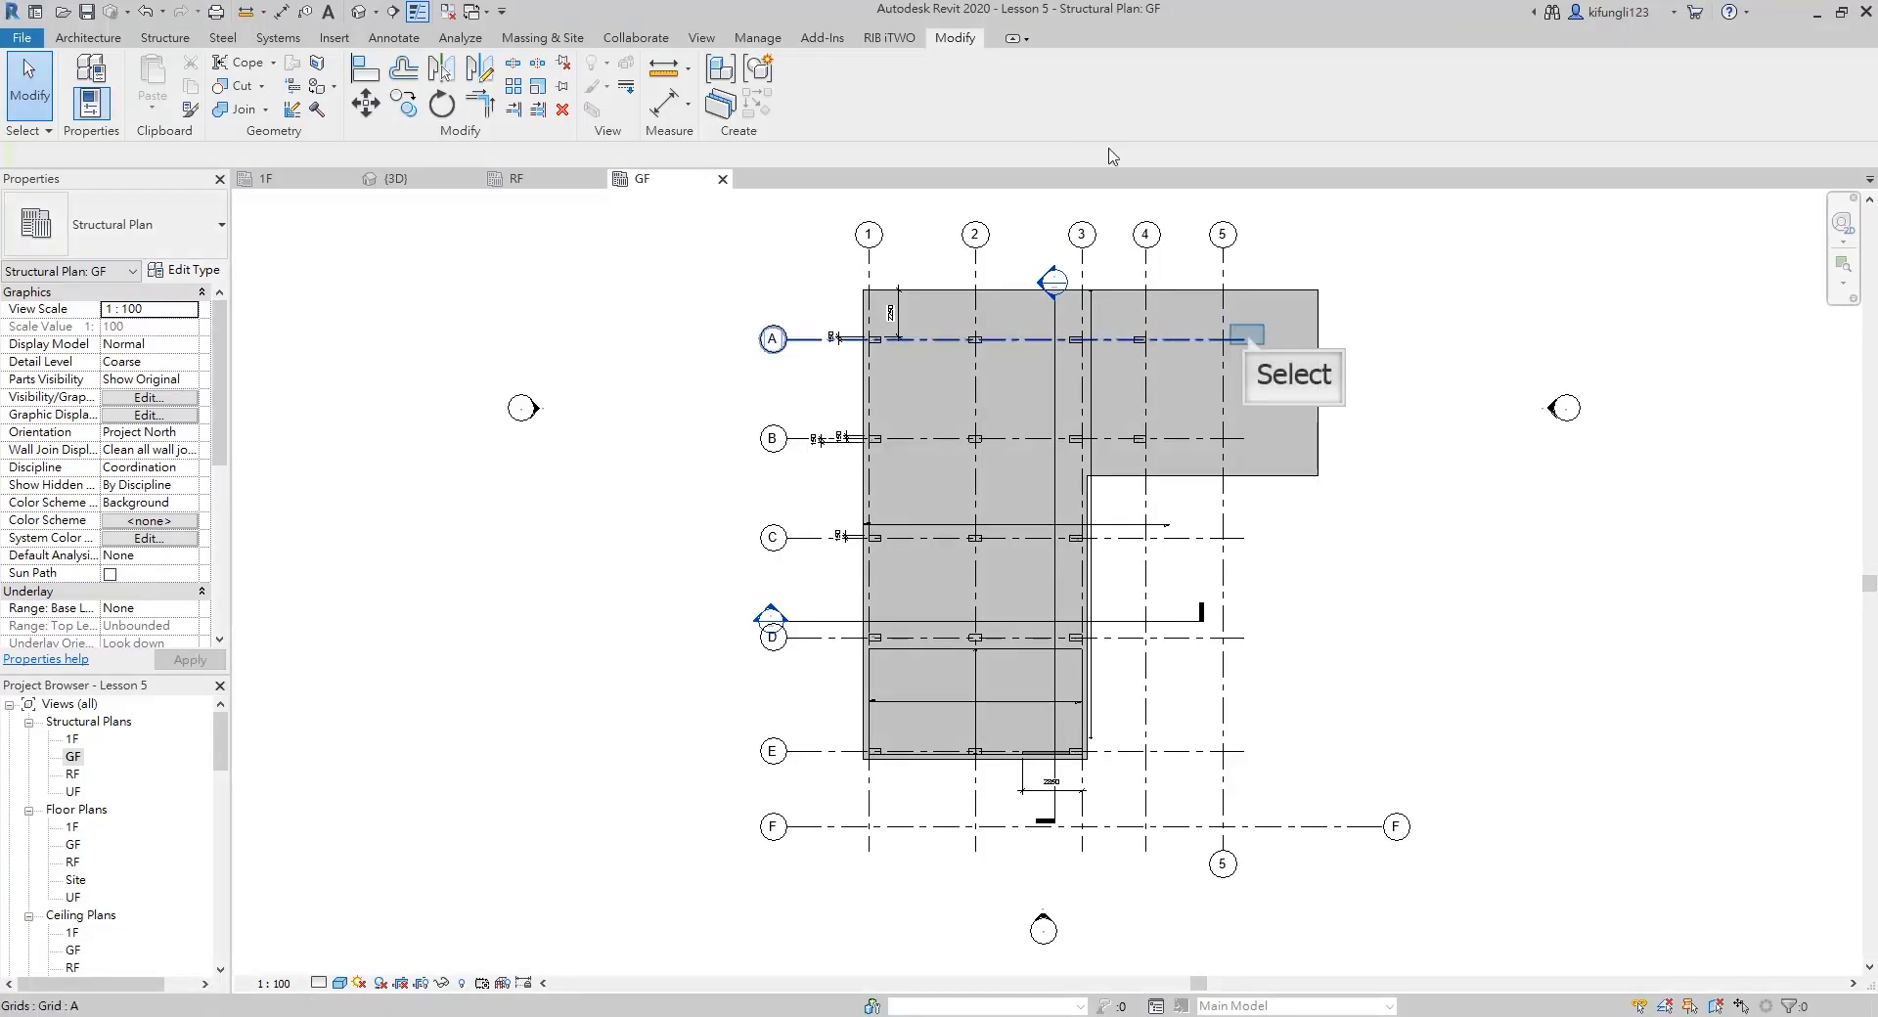
left_click(1249, 339)
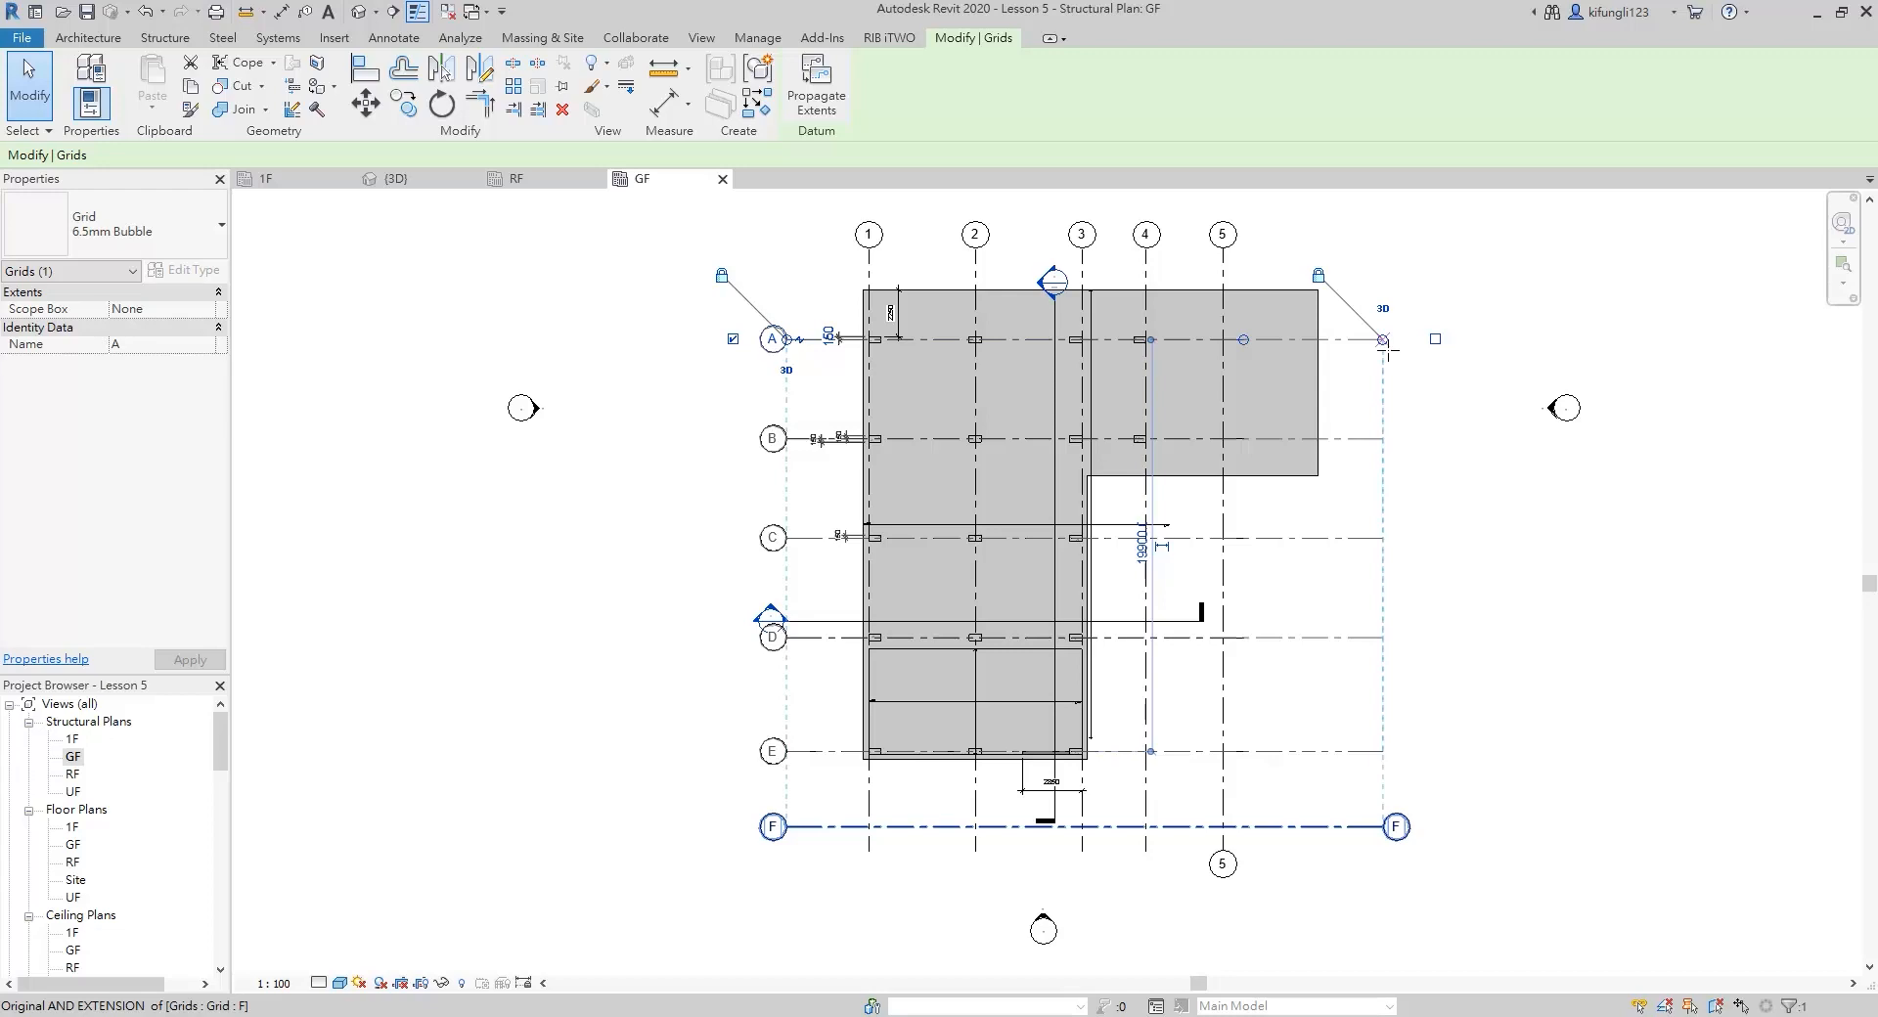
left_click(1389, 354)
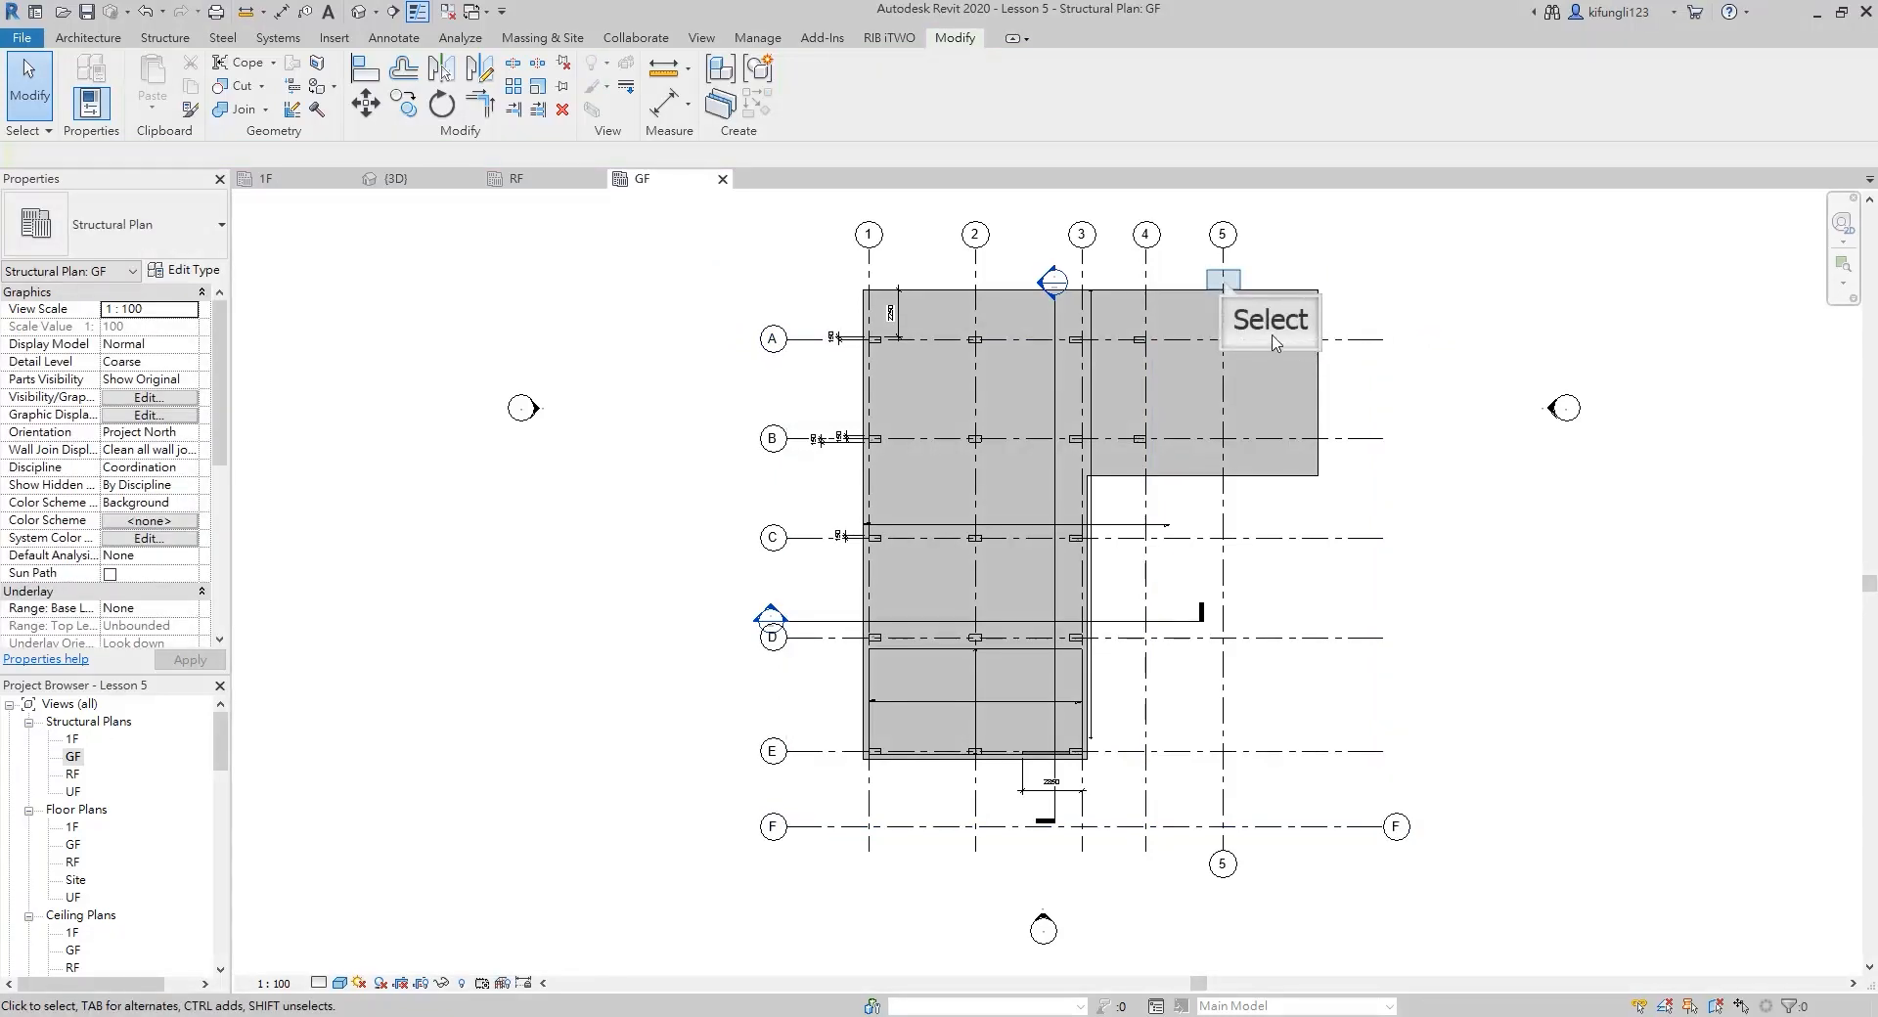
Copy grid 5 horizontally about 4100 mm to the right, near the outer edge of the floor wing
left_click(1224, 283)
key("c")
key("o")
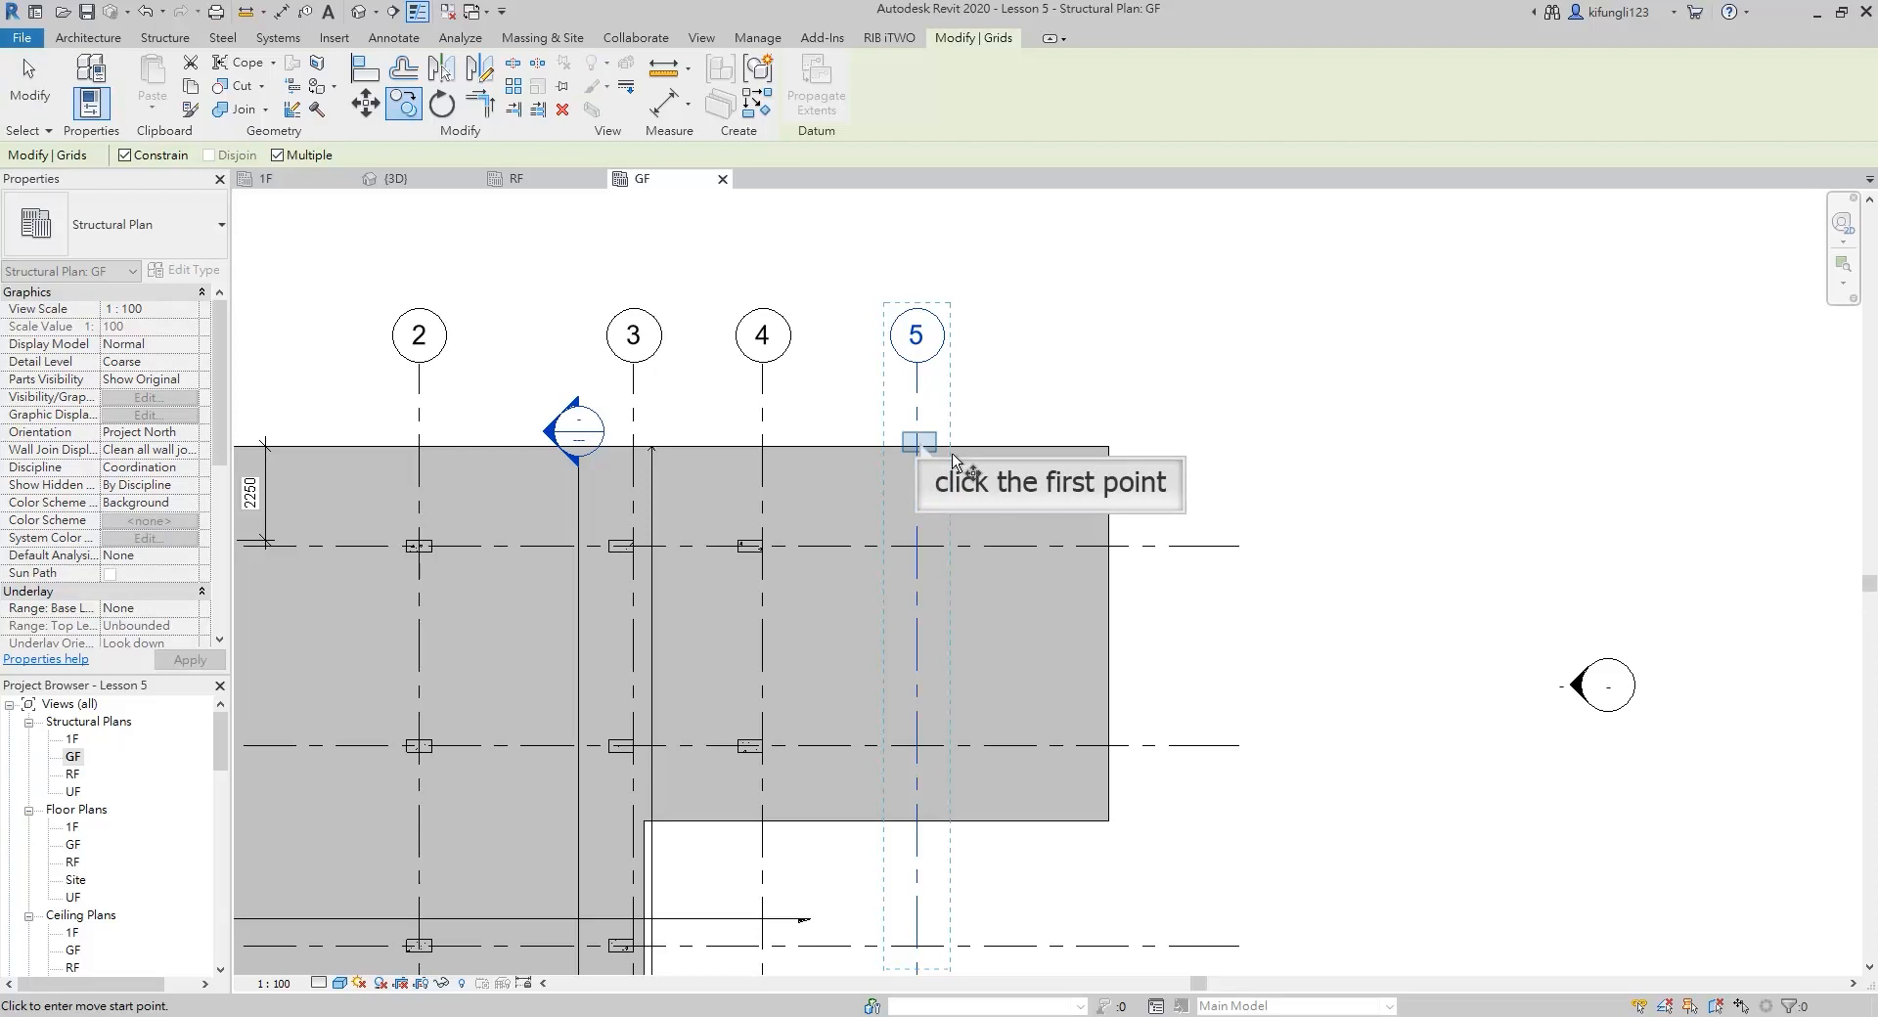
left_click(990, 447)
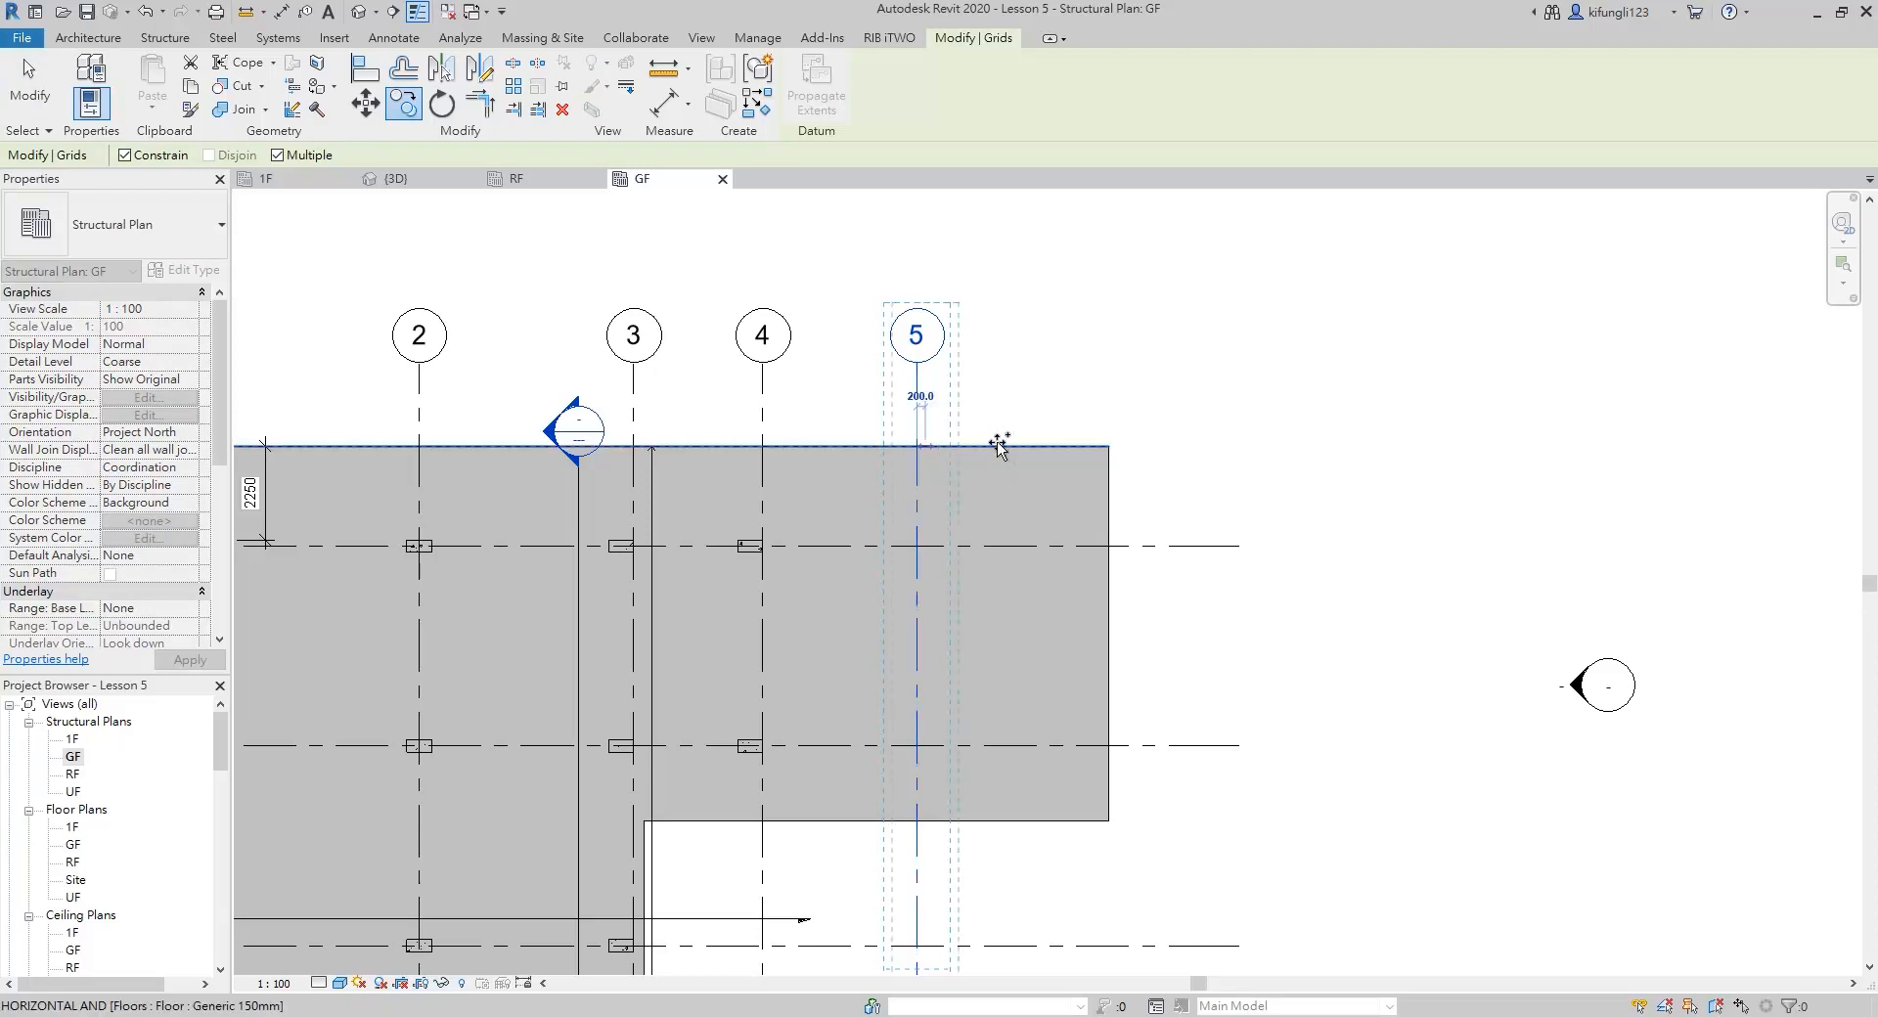
left_click(1084, 446)
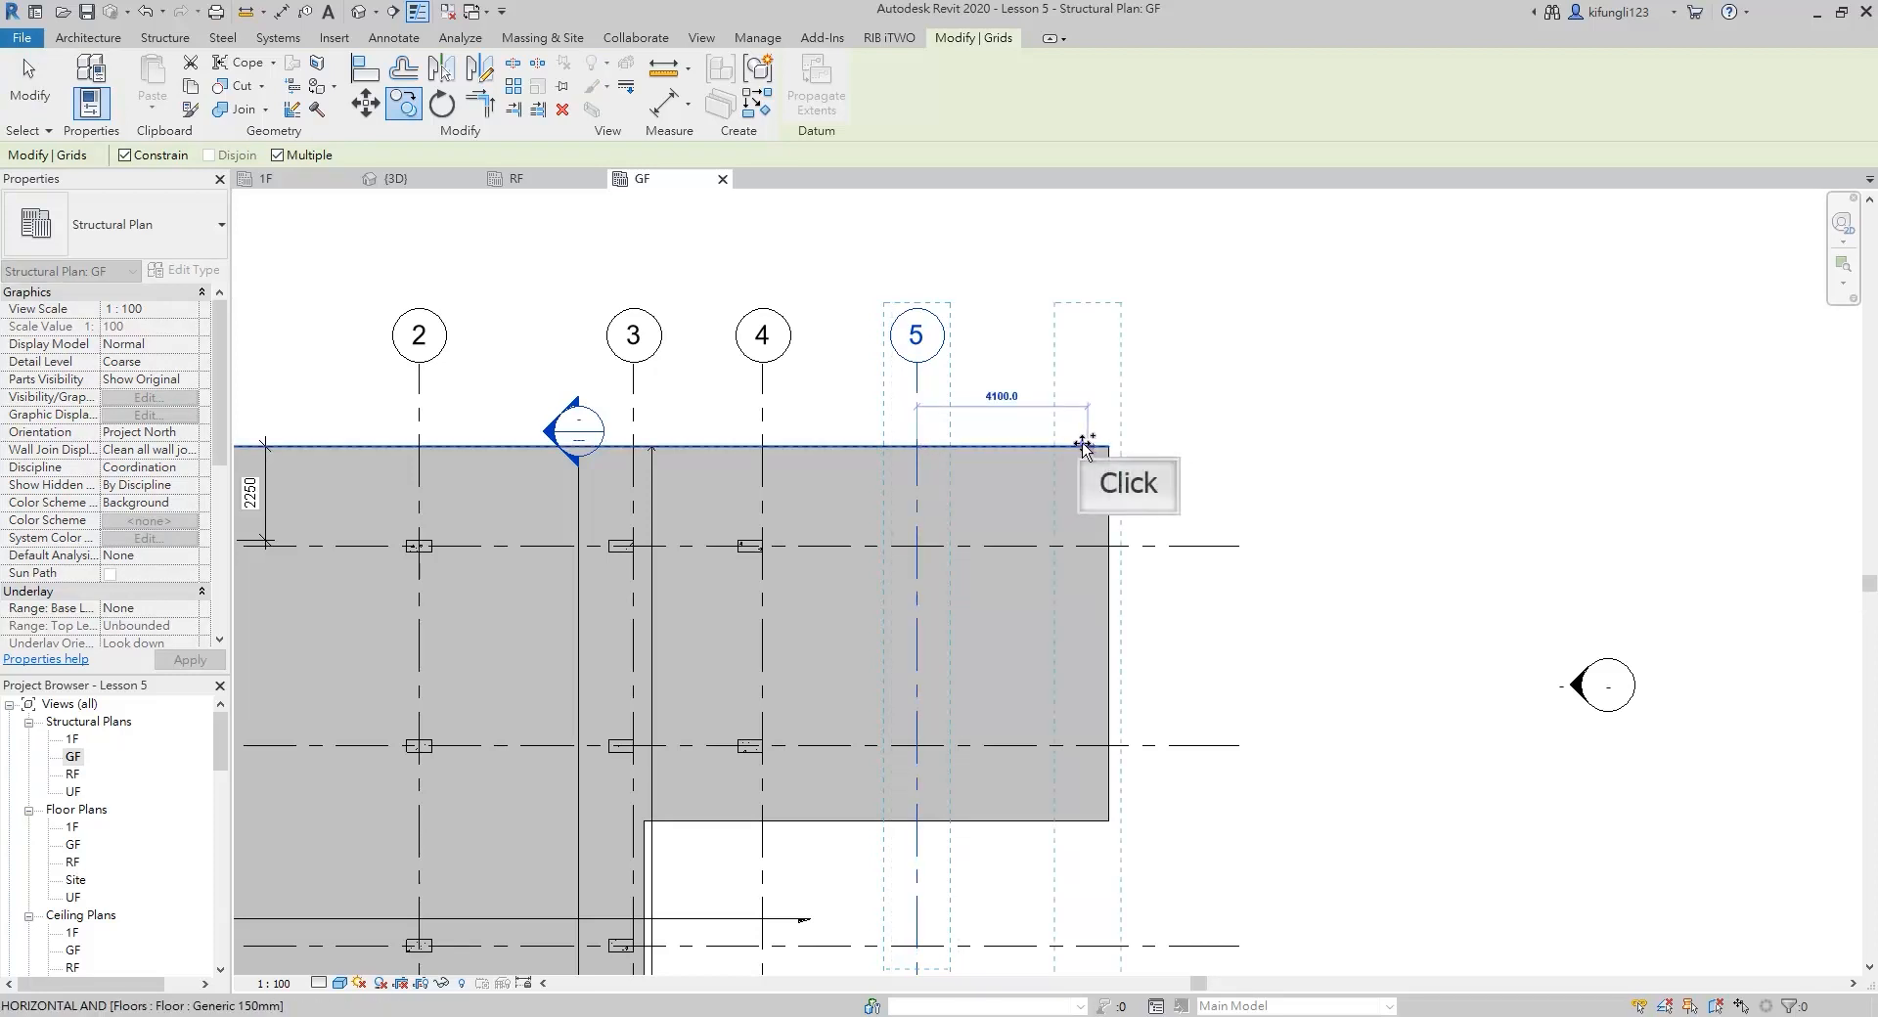
Finish copying and rename the new vertical grid line beyond grid 5 as 6
scroll(1083, 446, "down", 4)
key("Escape")
key("Escape")
scroll(1083, 391, "up", 4)
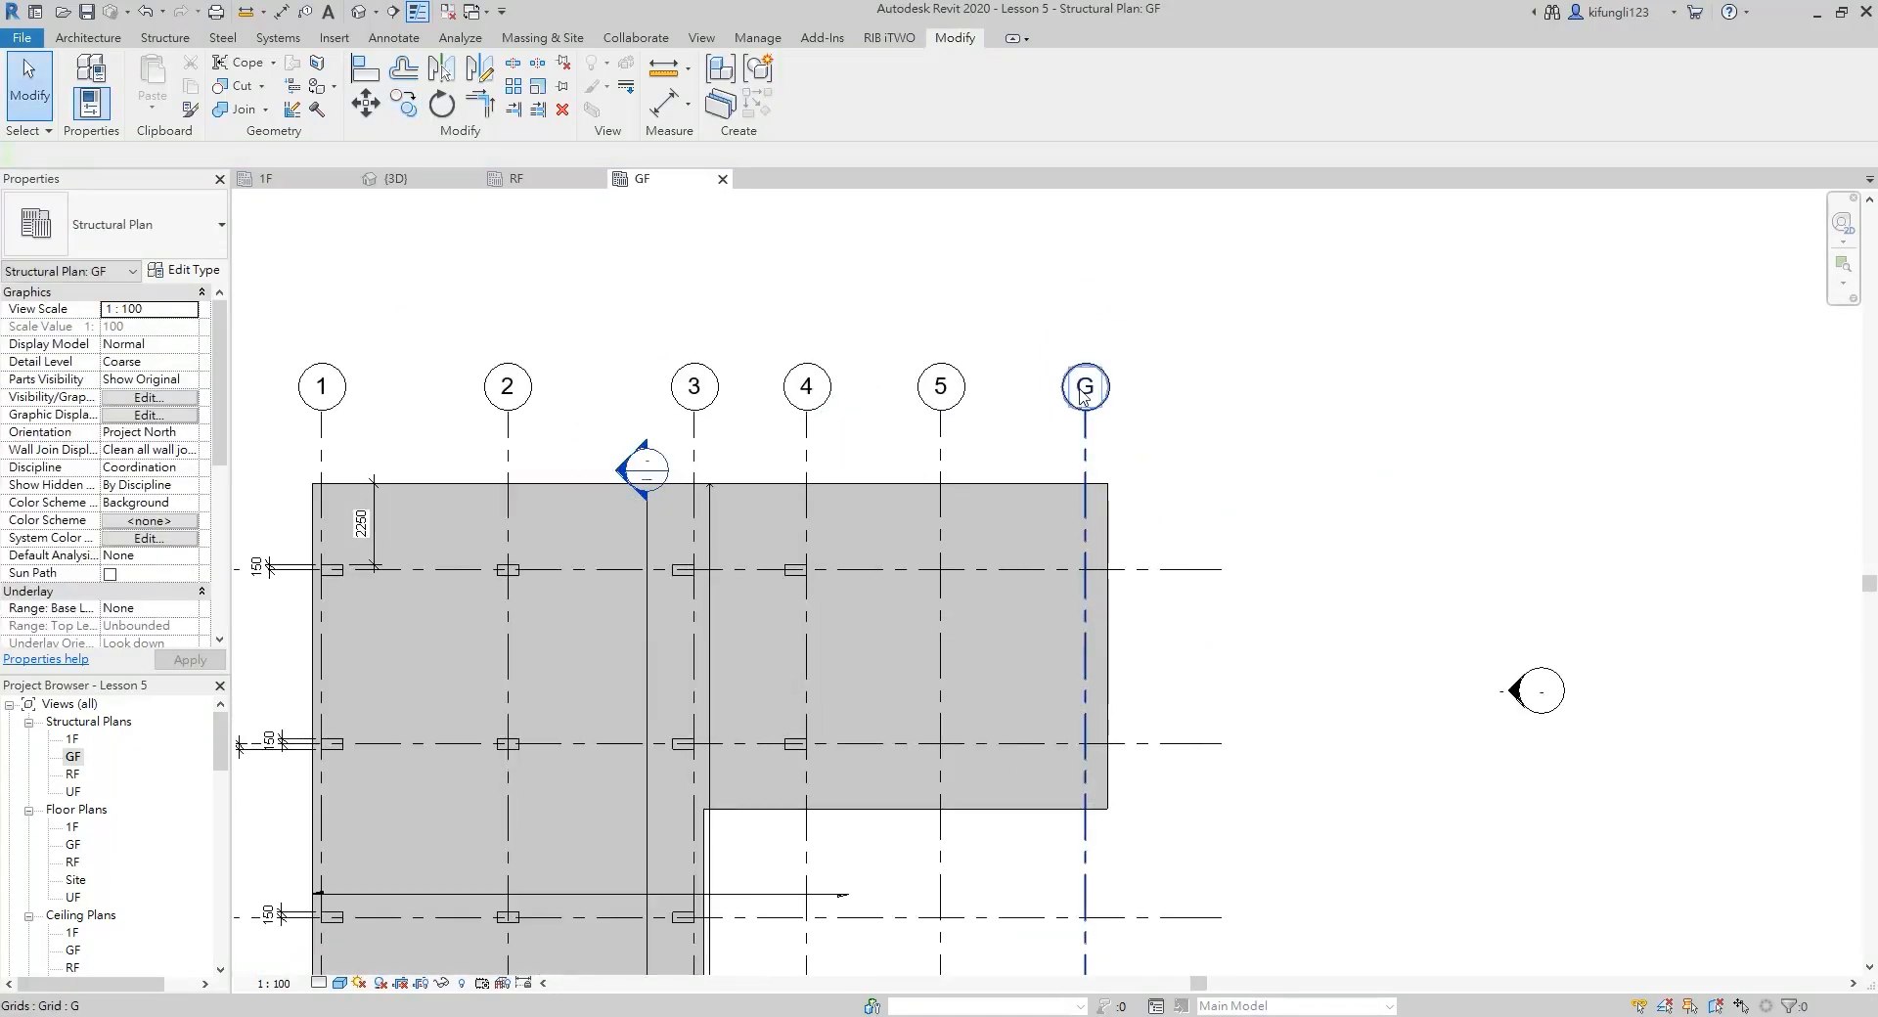
double_click(1084, 387)
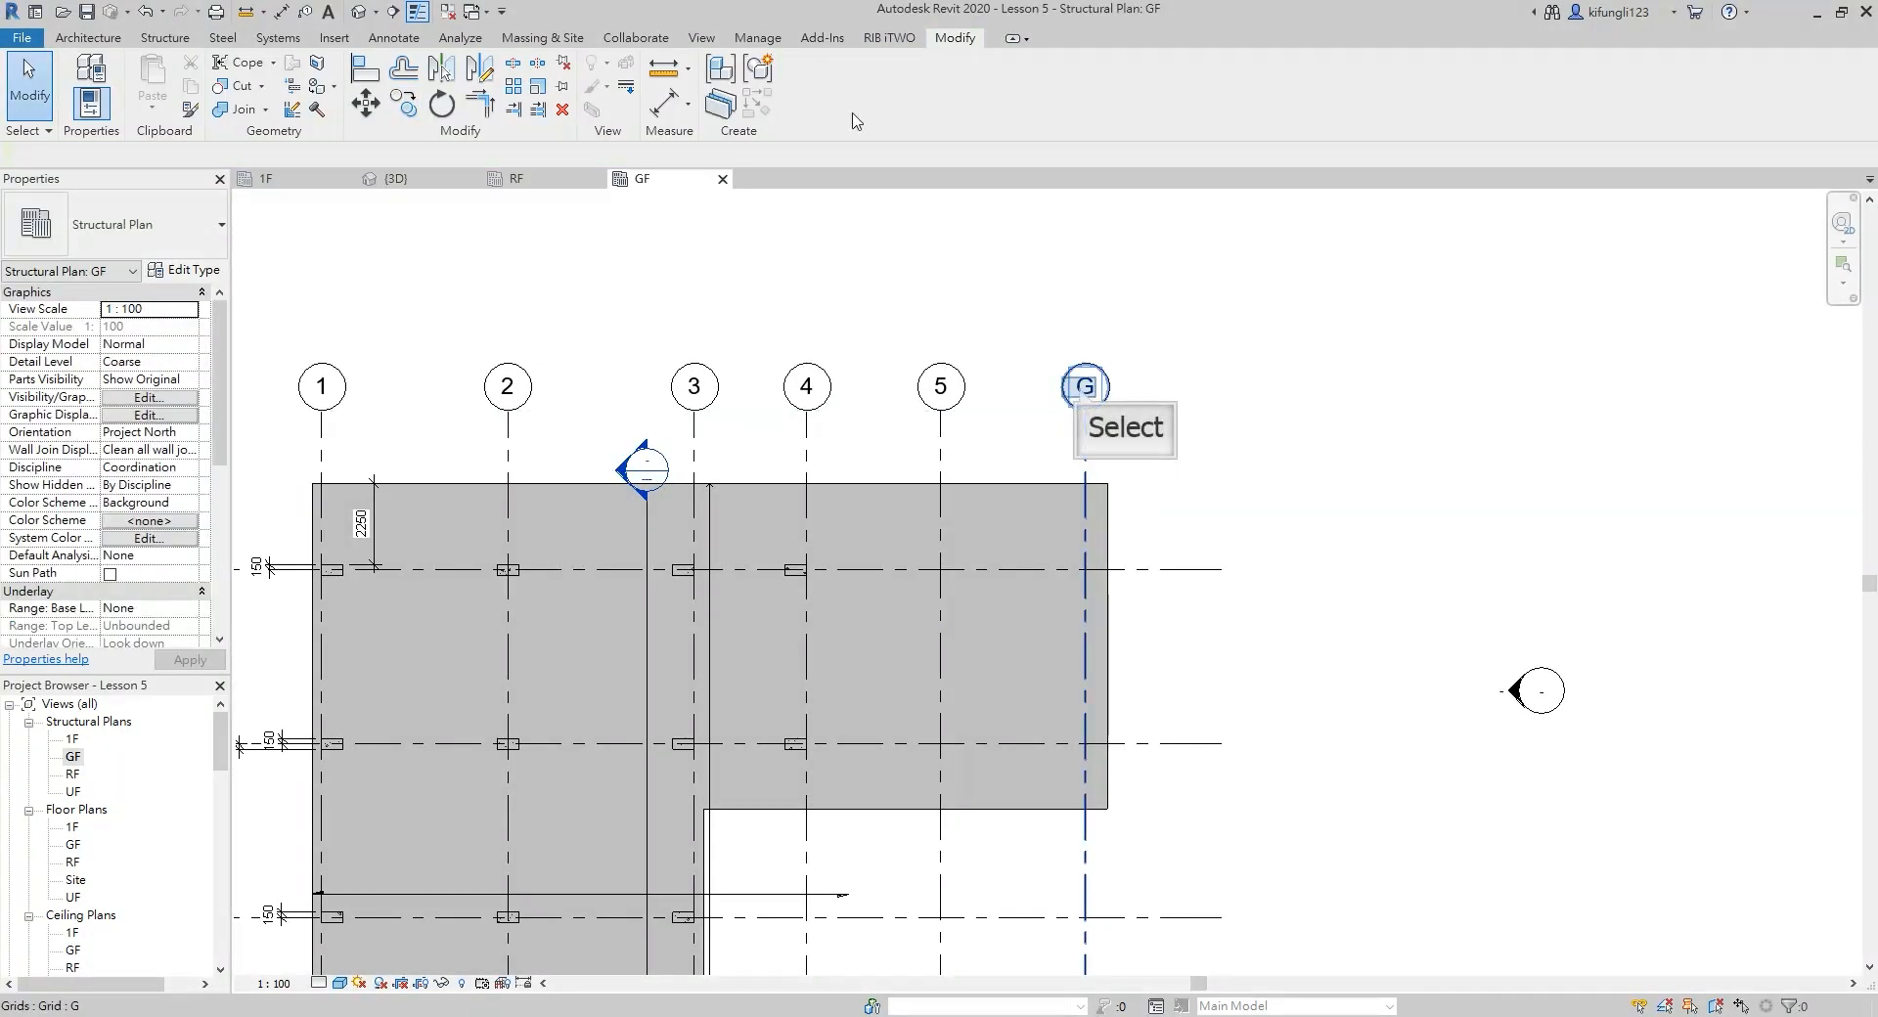
left_click(1081, 391)
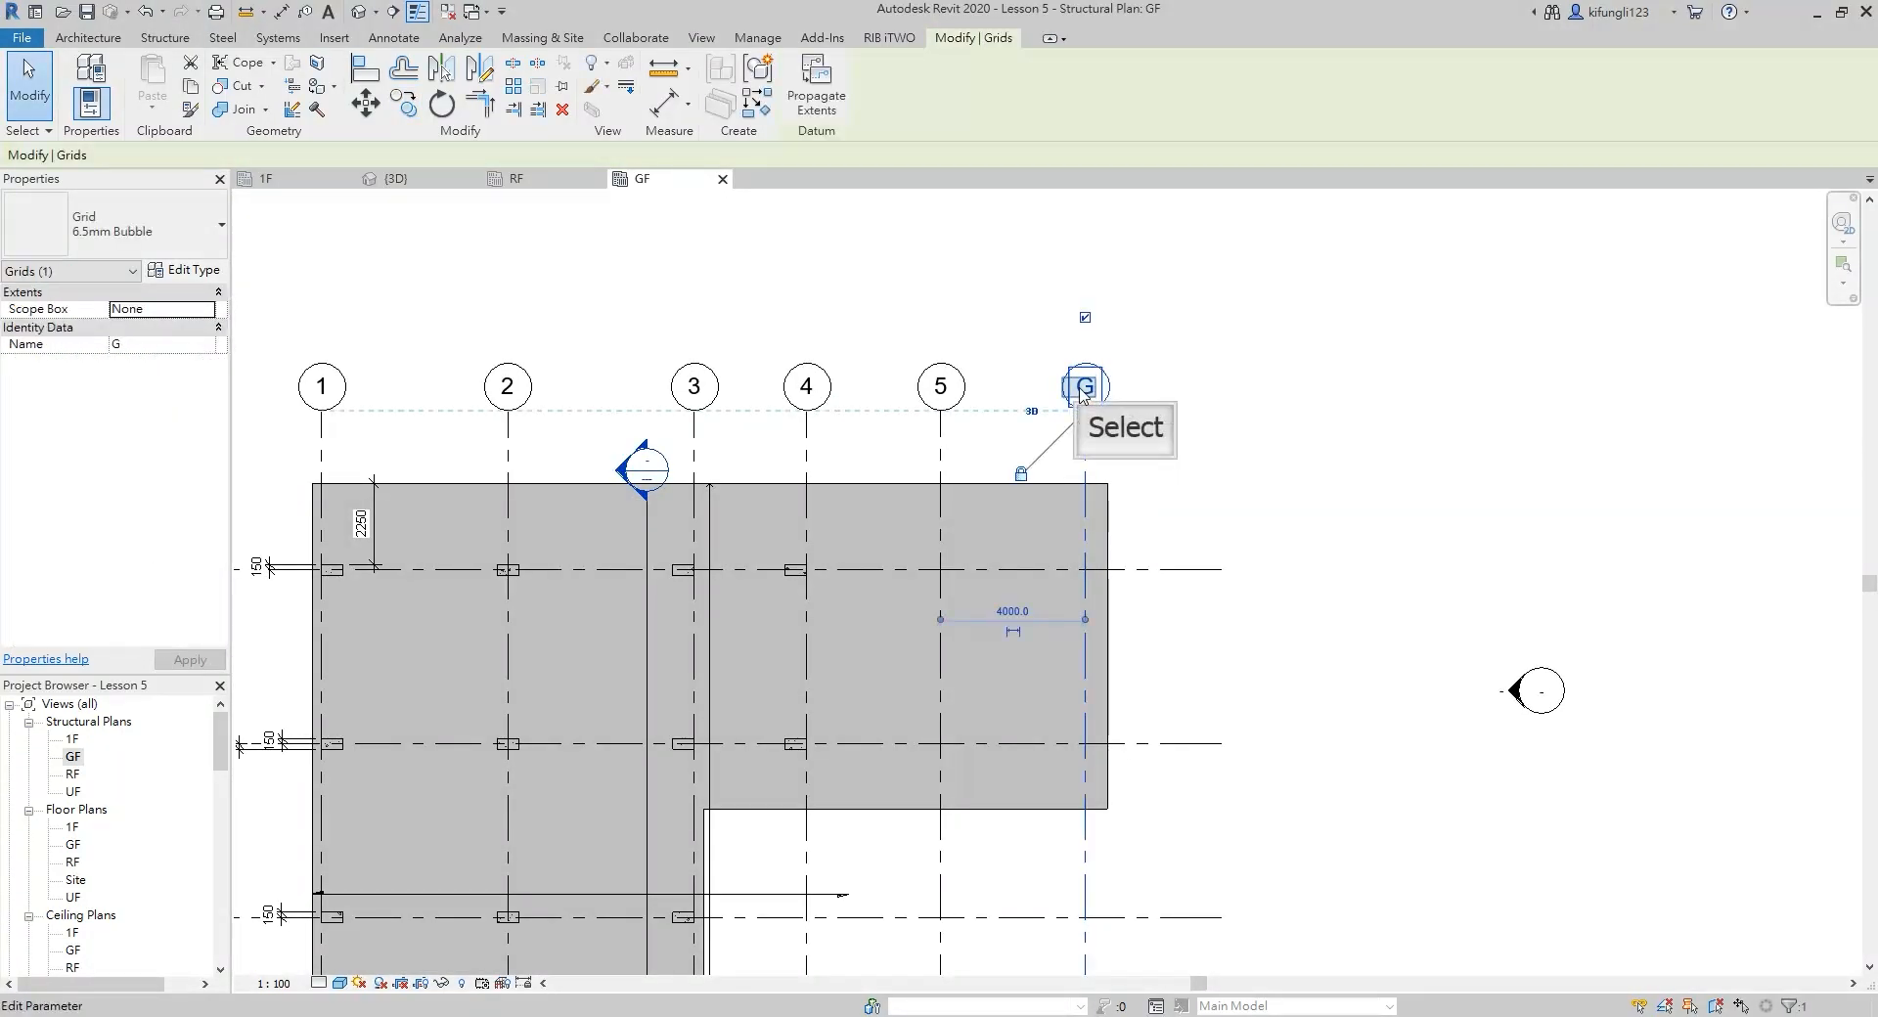
left_click(1082, 389)
type("6")
left_click(1195, 396)
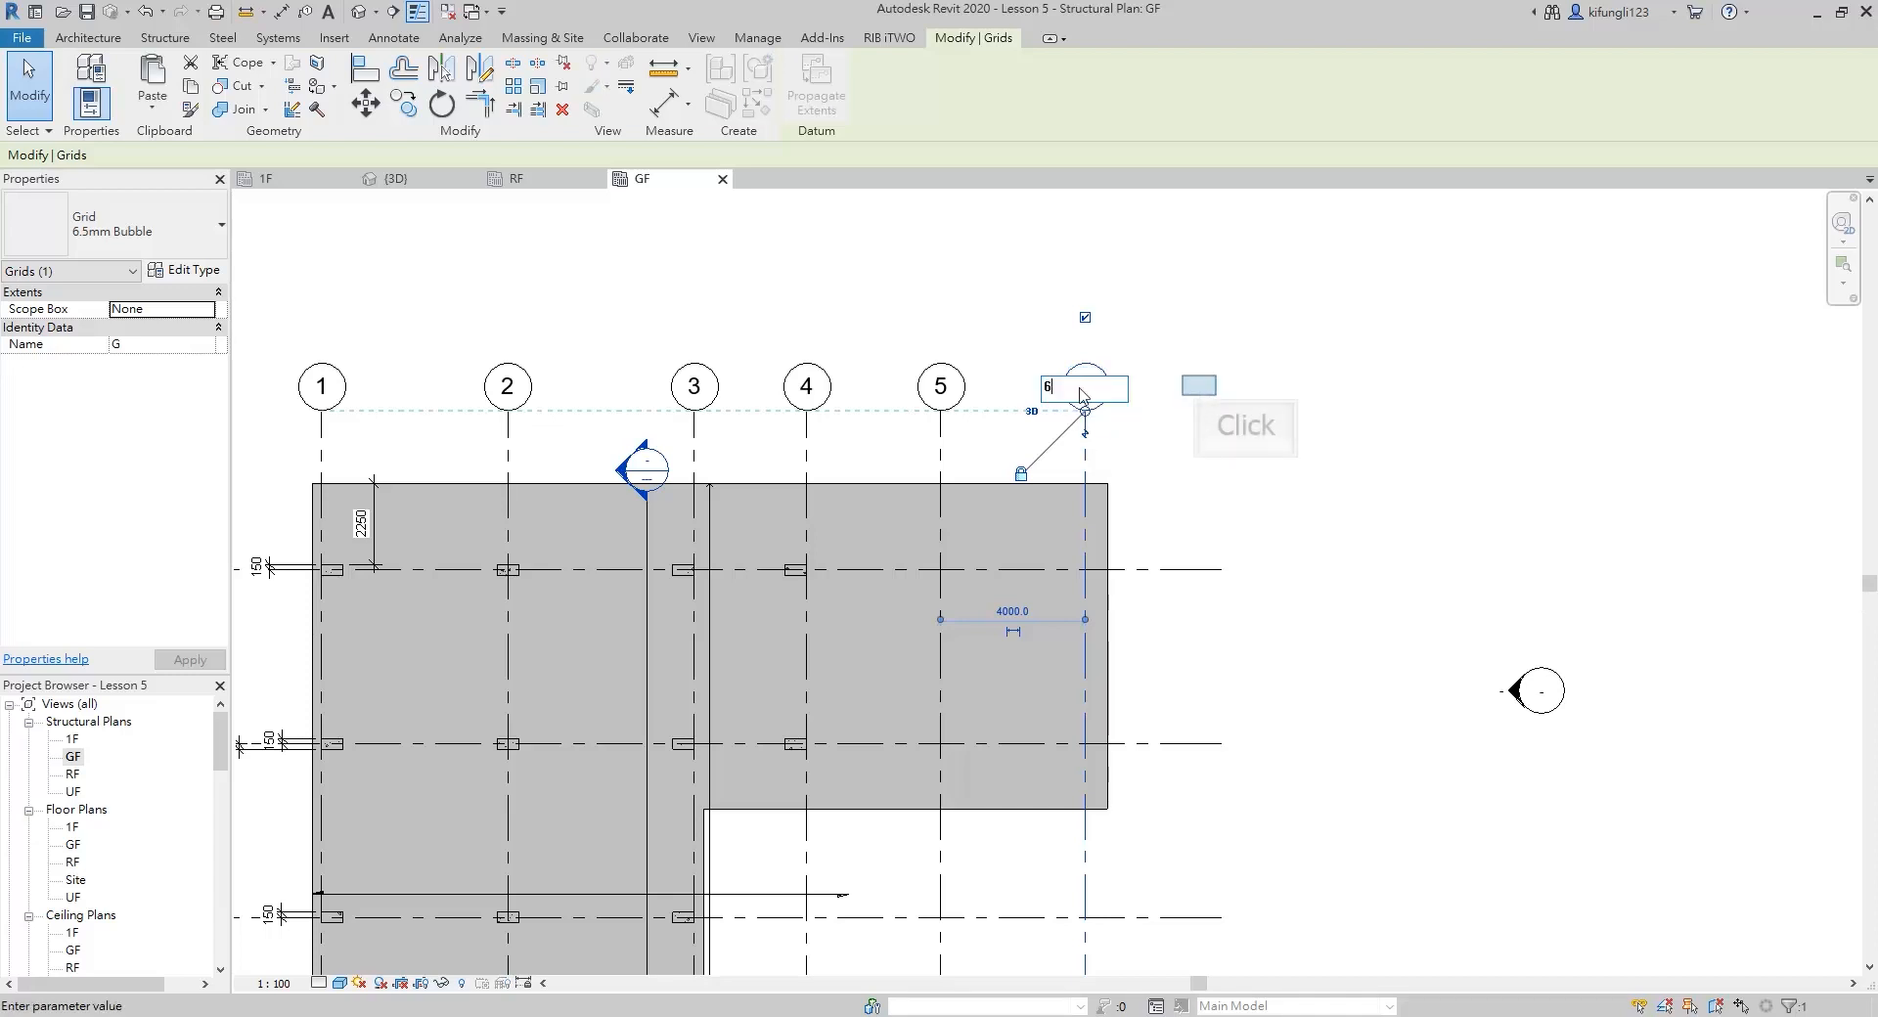
Edit the ground floor slab boundary and sketch an 8300 x 5900 mm rectangle from the grid 4/D intersection, aligned with the slab's outer edges
scroll(1200, 387, "down", 2)
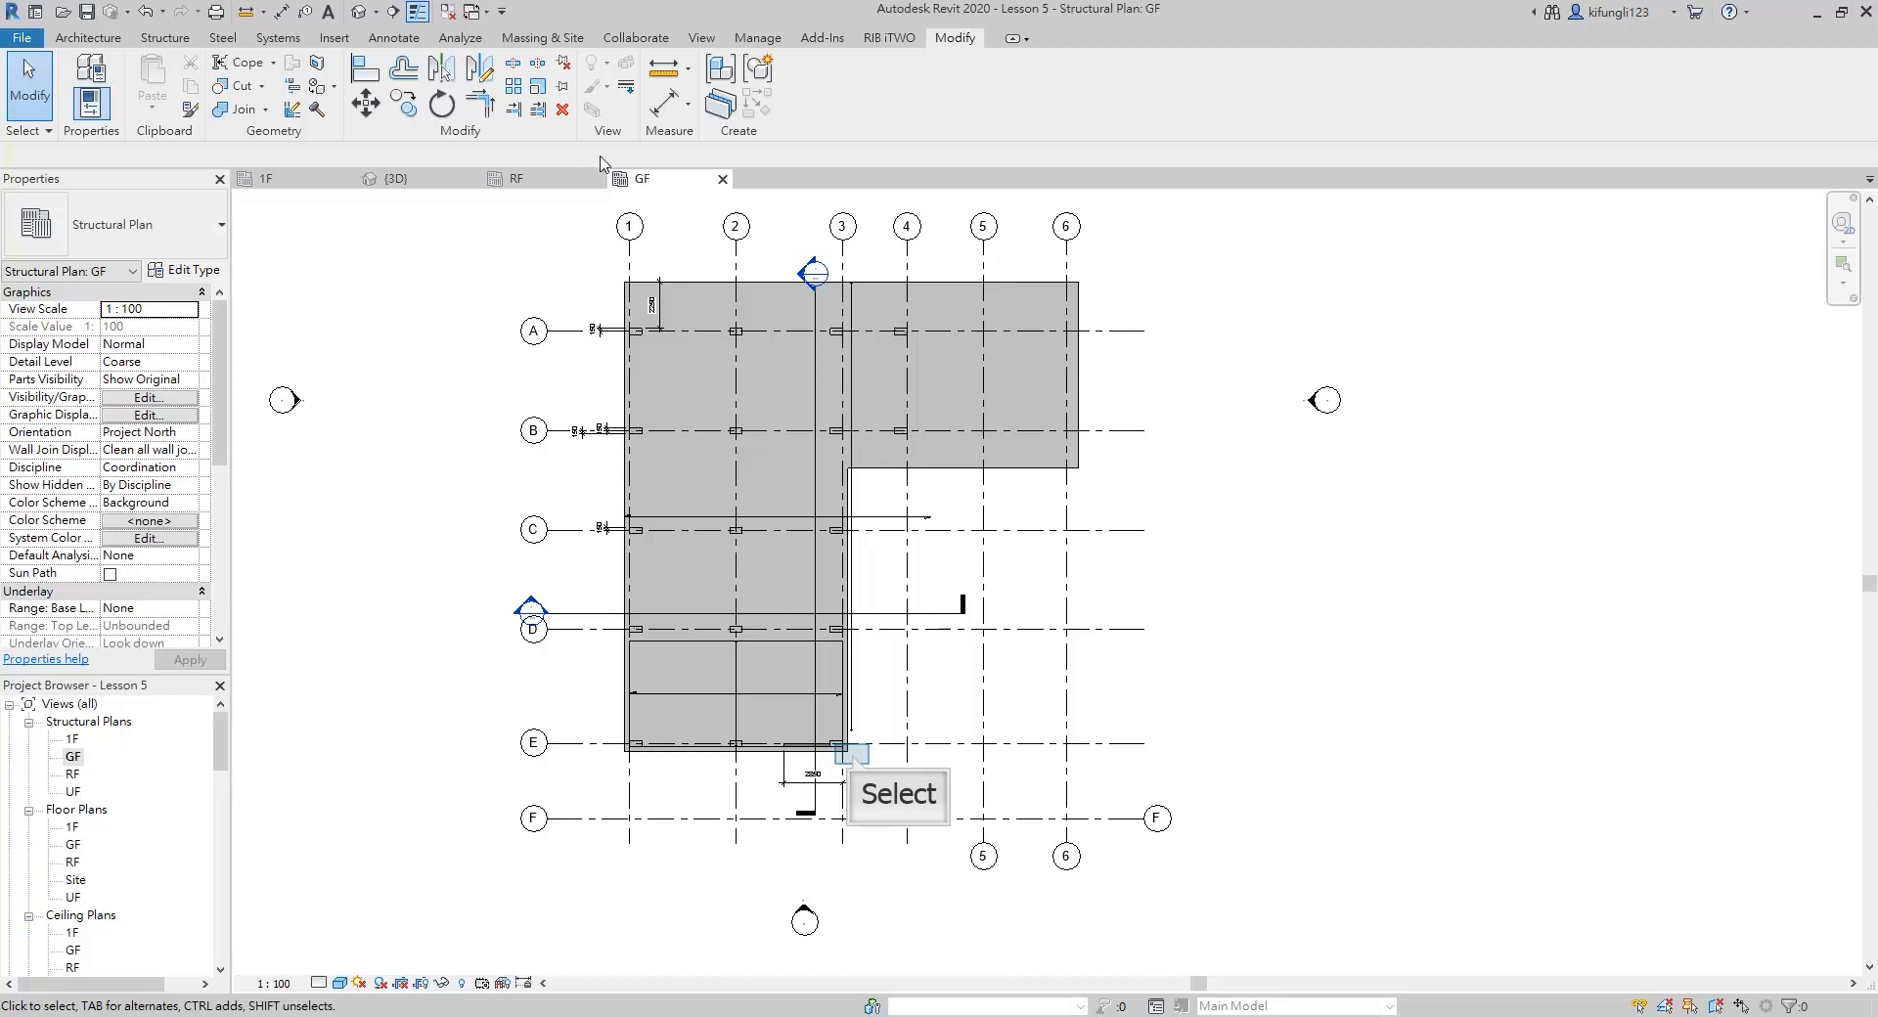
left_click(849, 738)
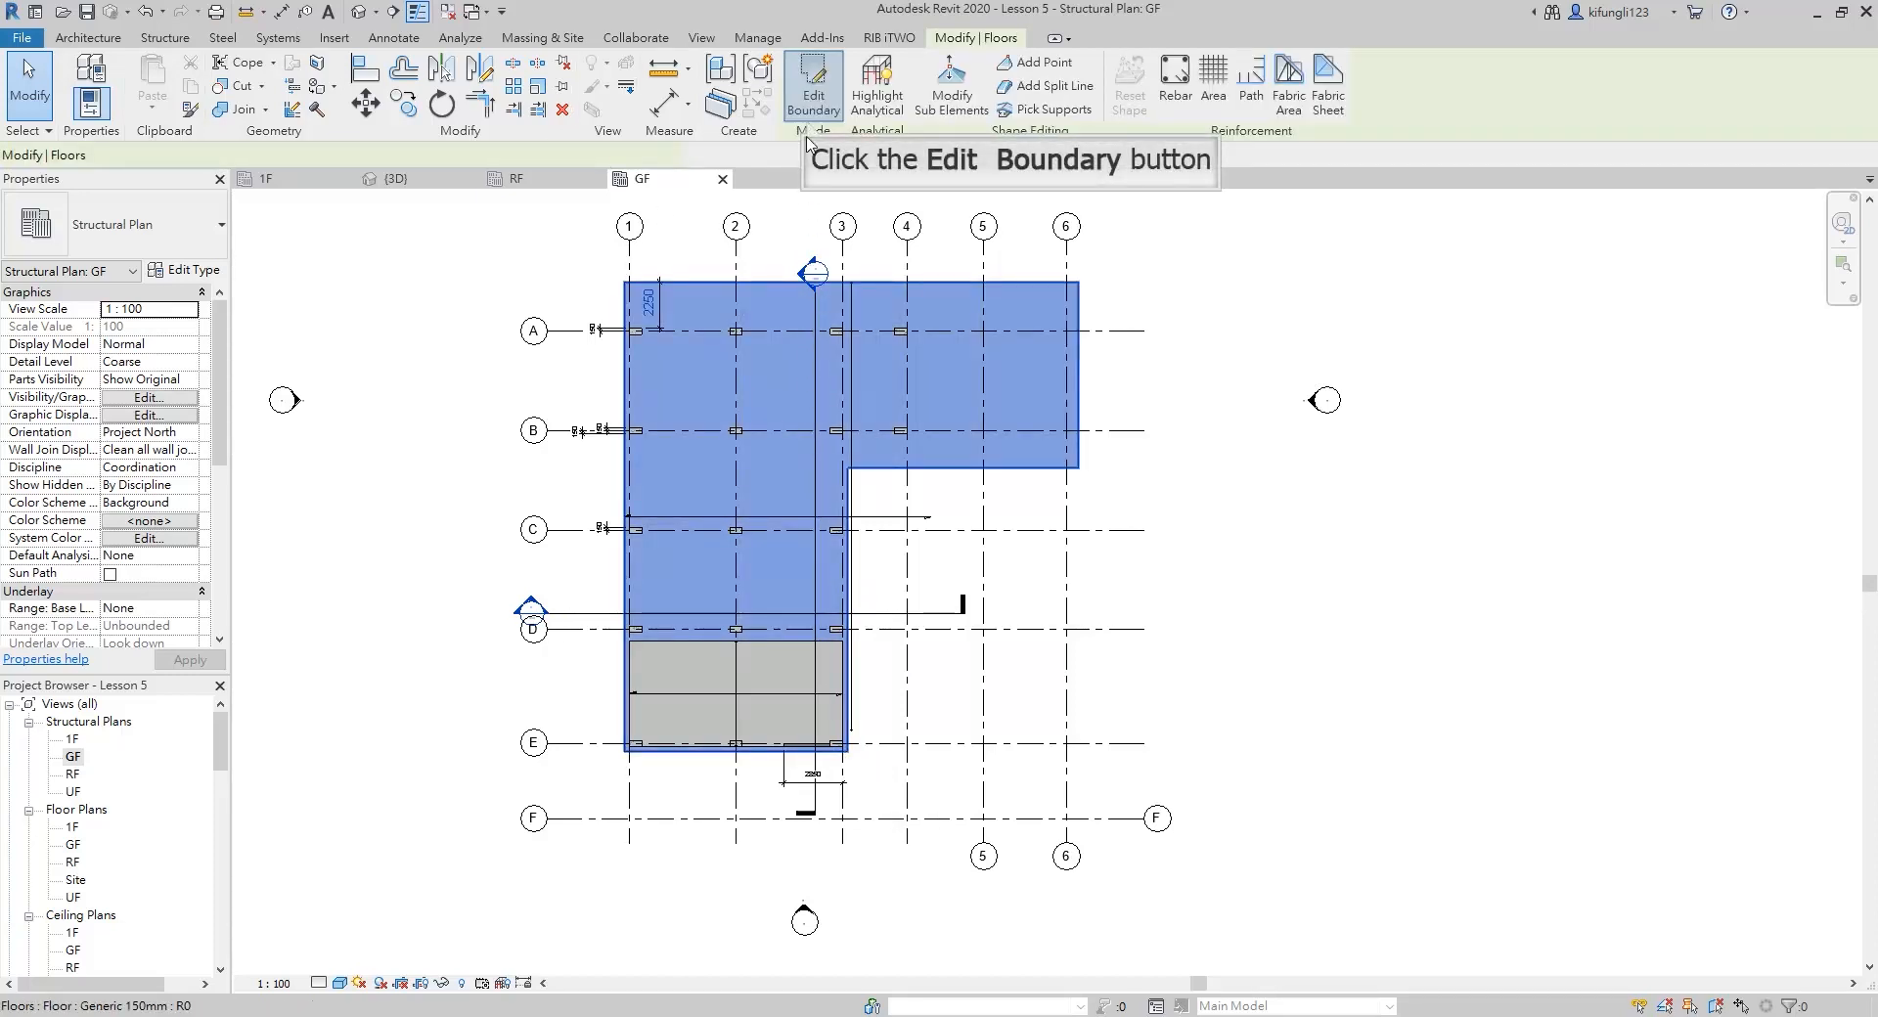
left_click(813, 94)
scroll(1019, 726, "up", 2)
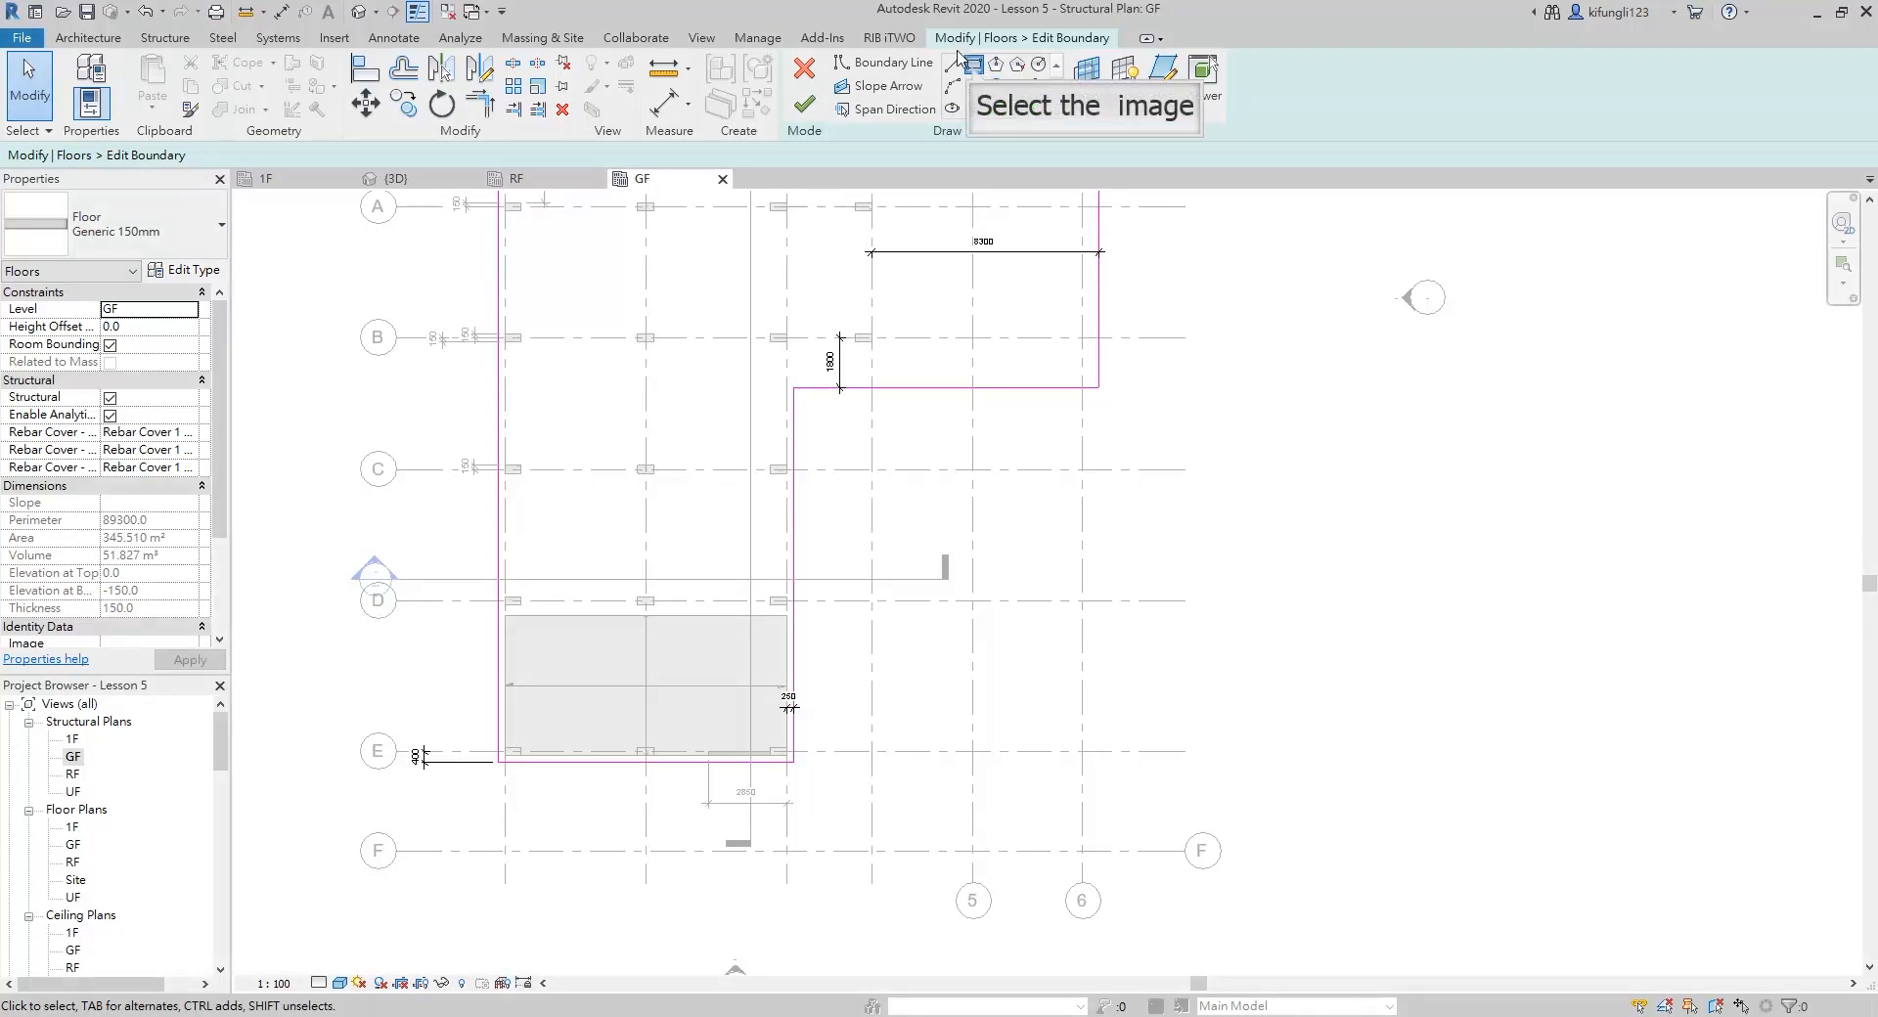
left_click(975, 70)
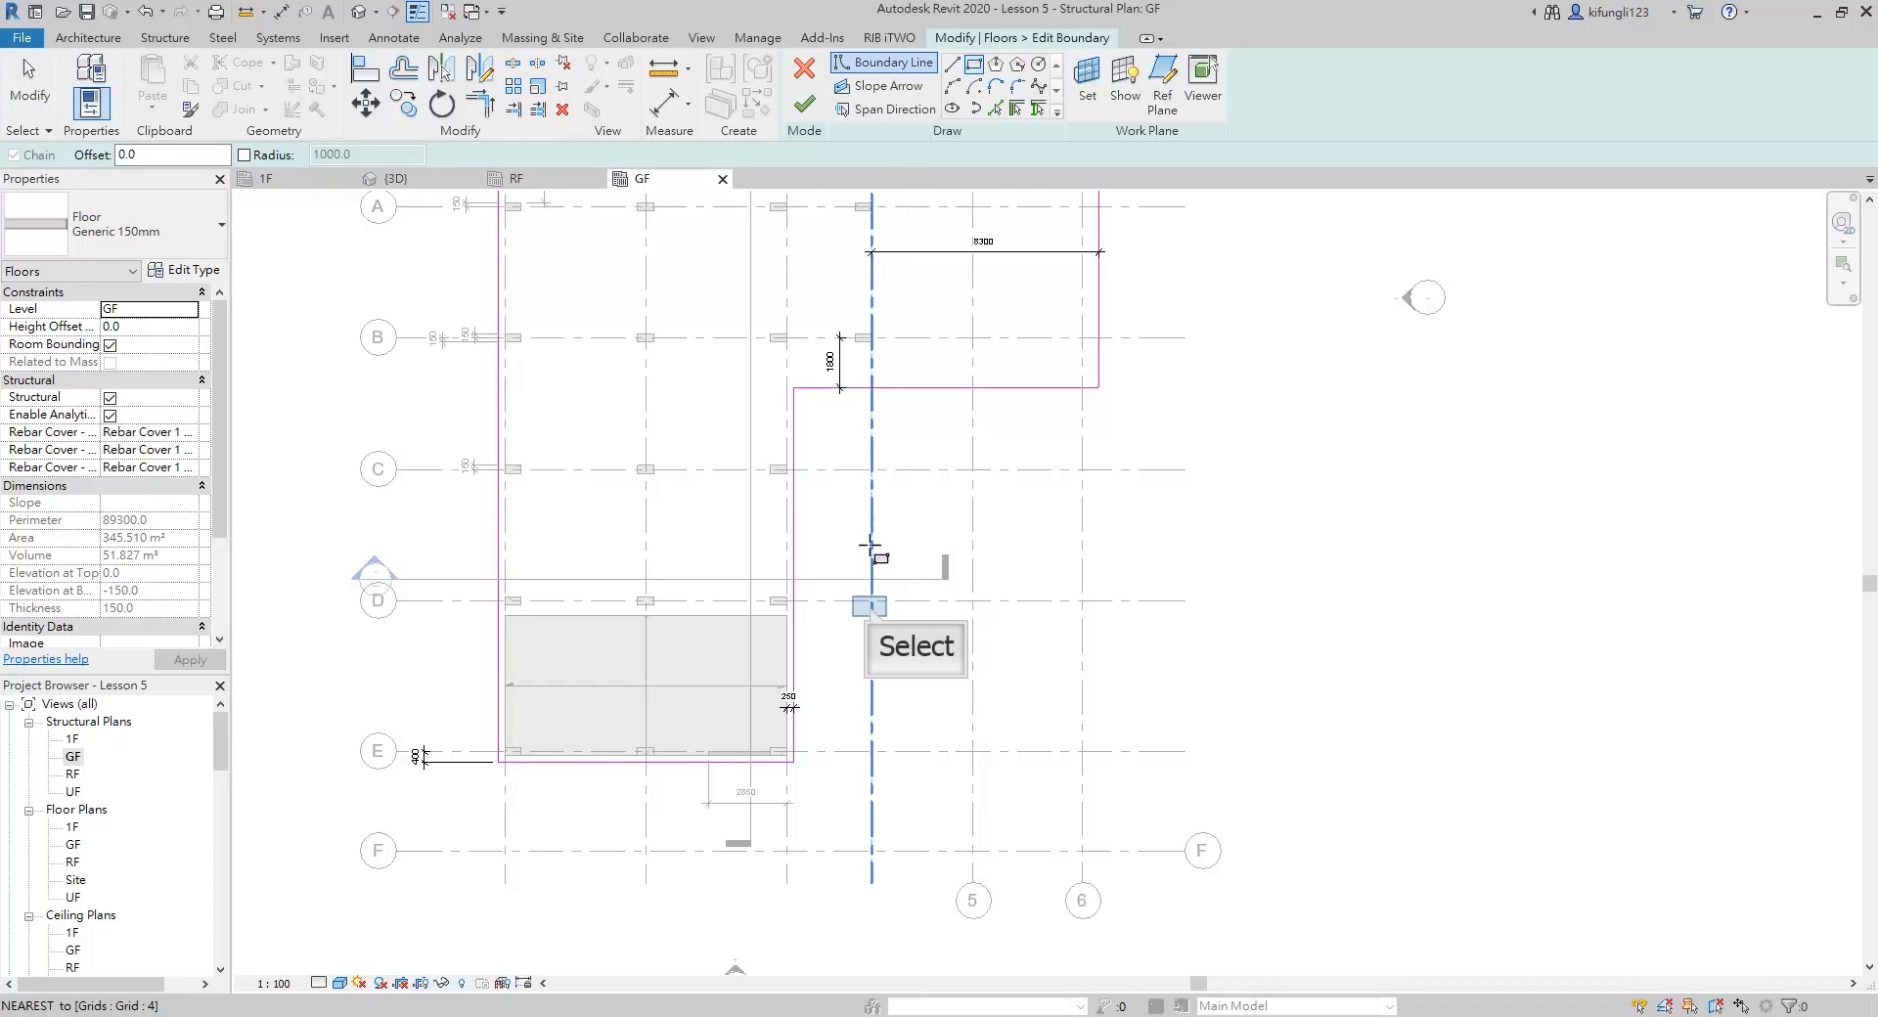
left_click(871, 600)
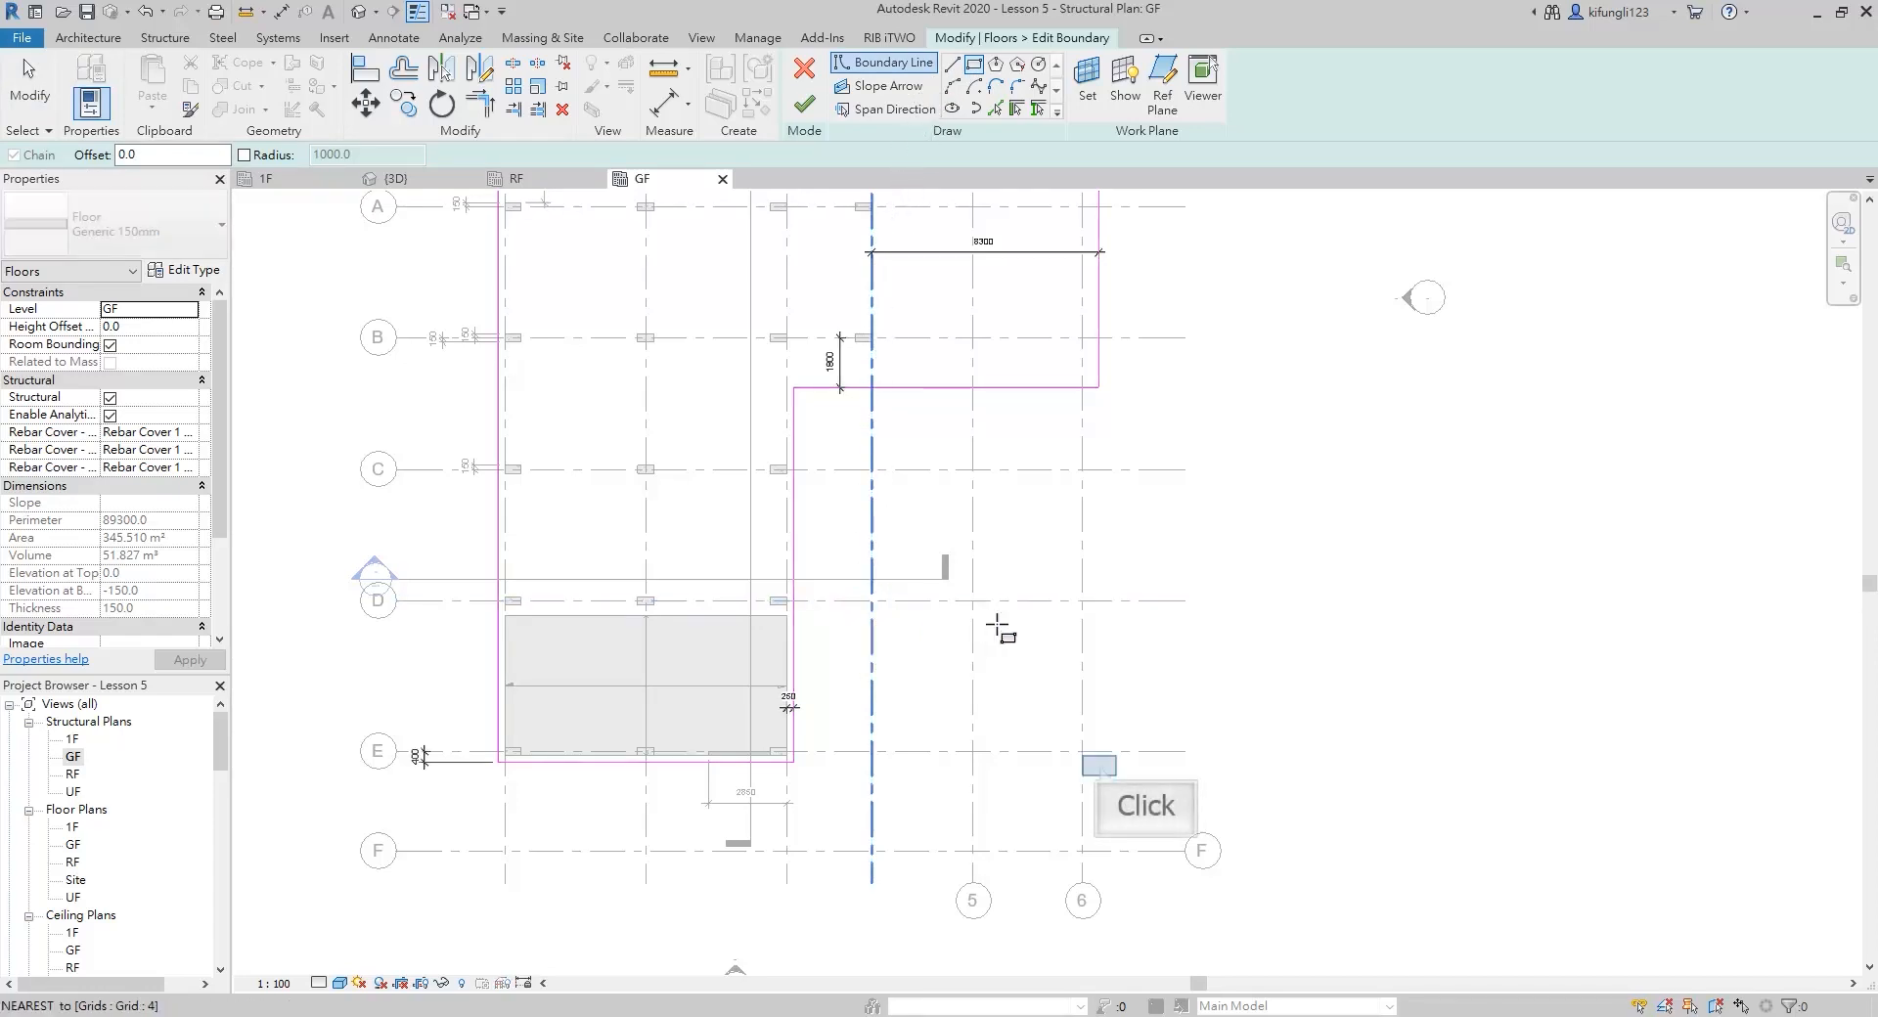
left_click(1098, 762)
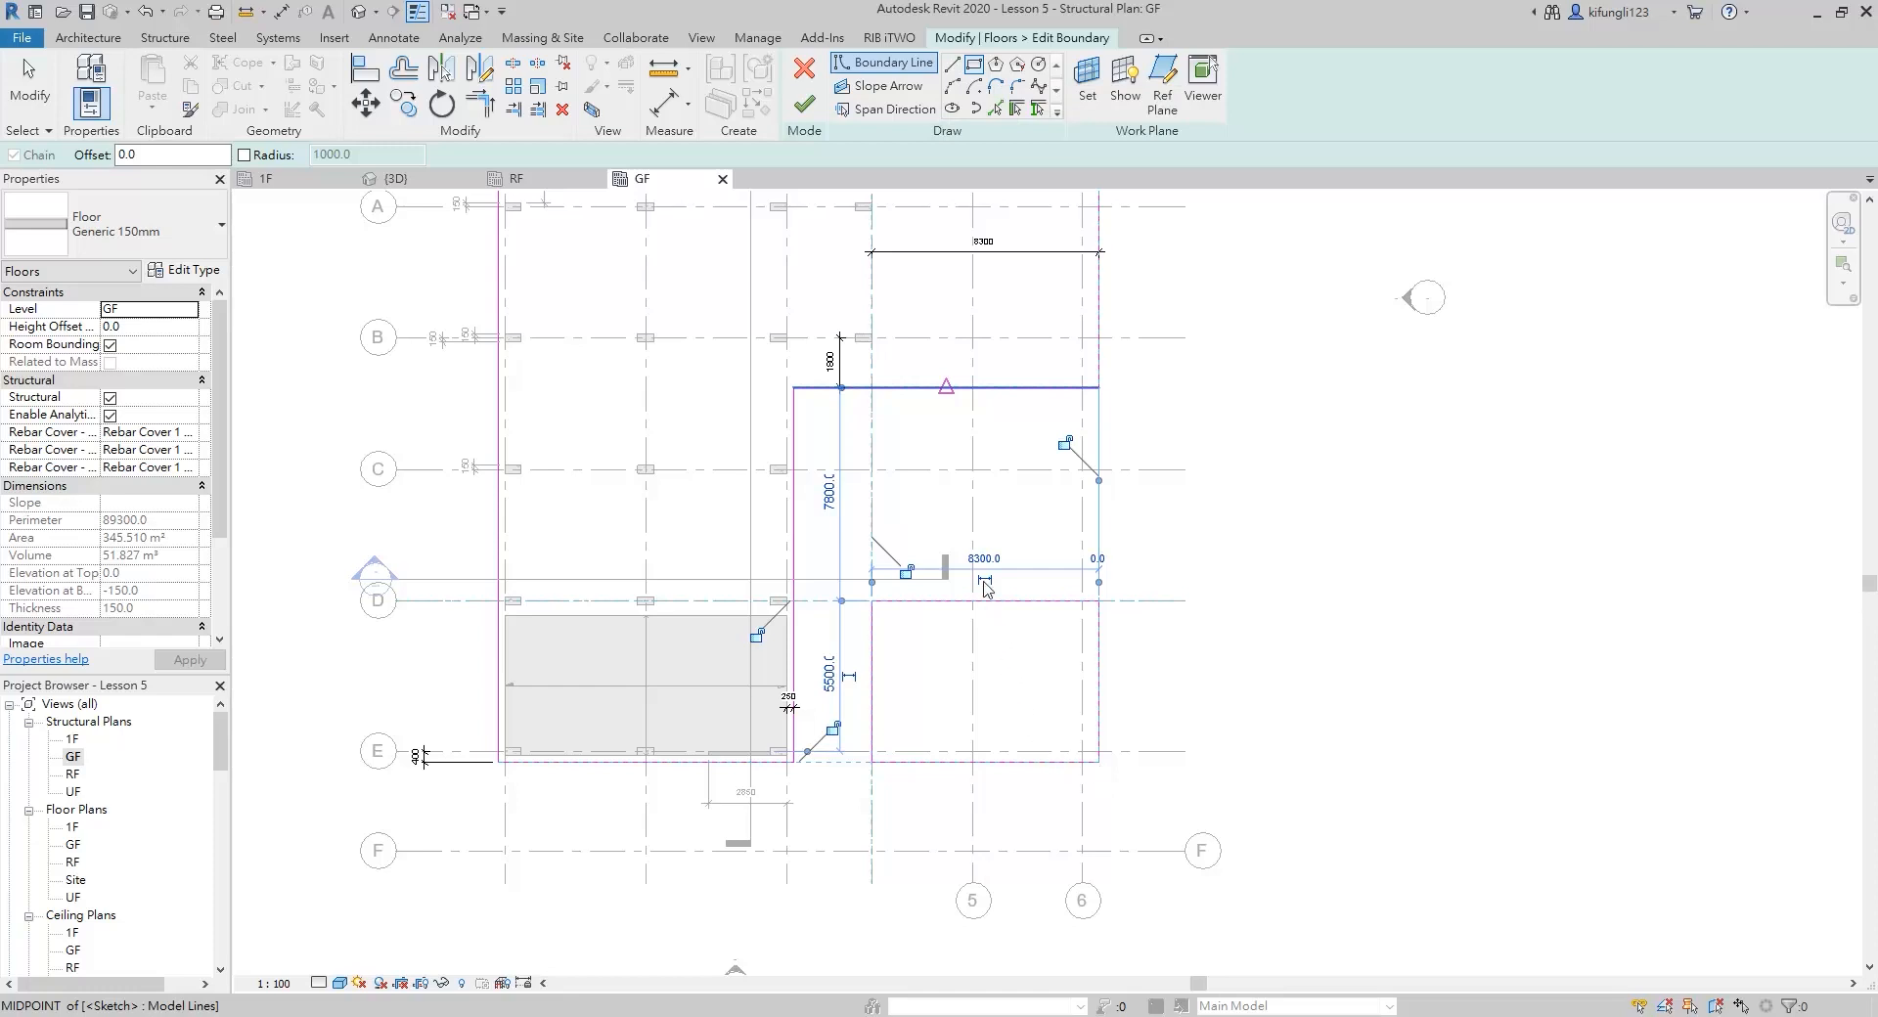
Draw a 7800 mm boundary line along grid 5 from the wing's lower edge to the new rectangle's upper edge at grid D
left_click(950, 64)
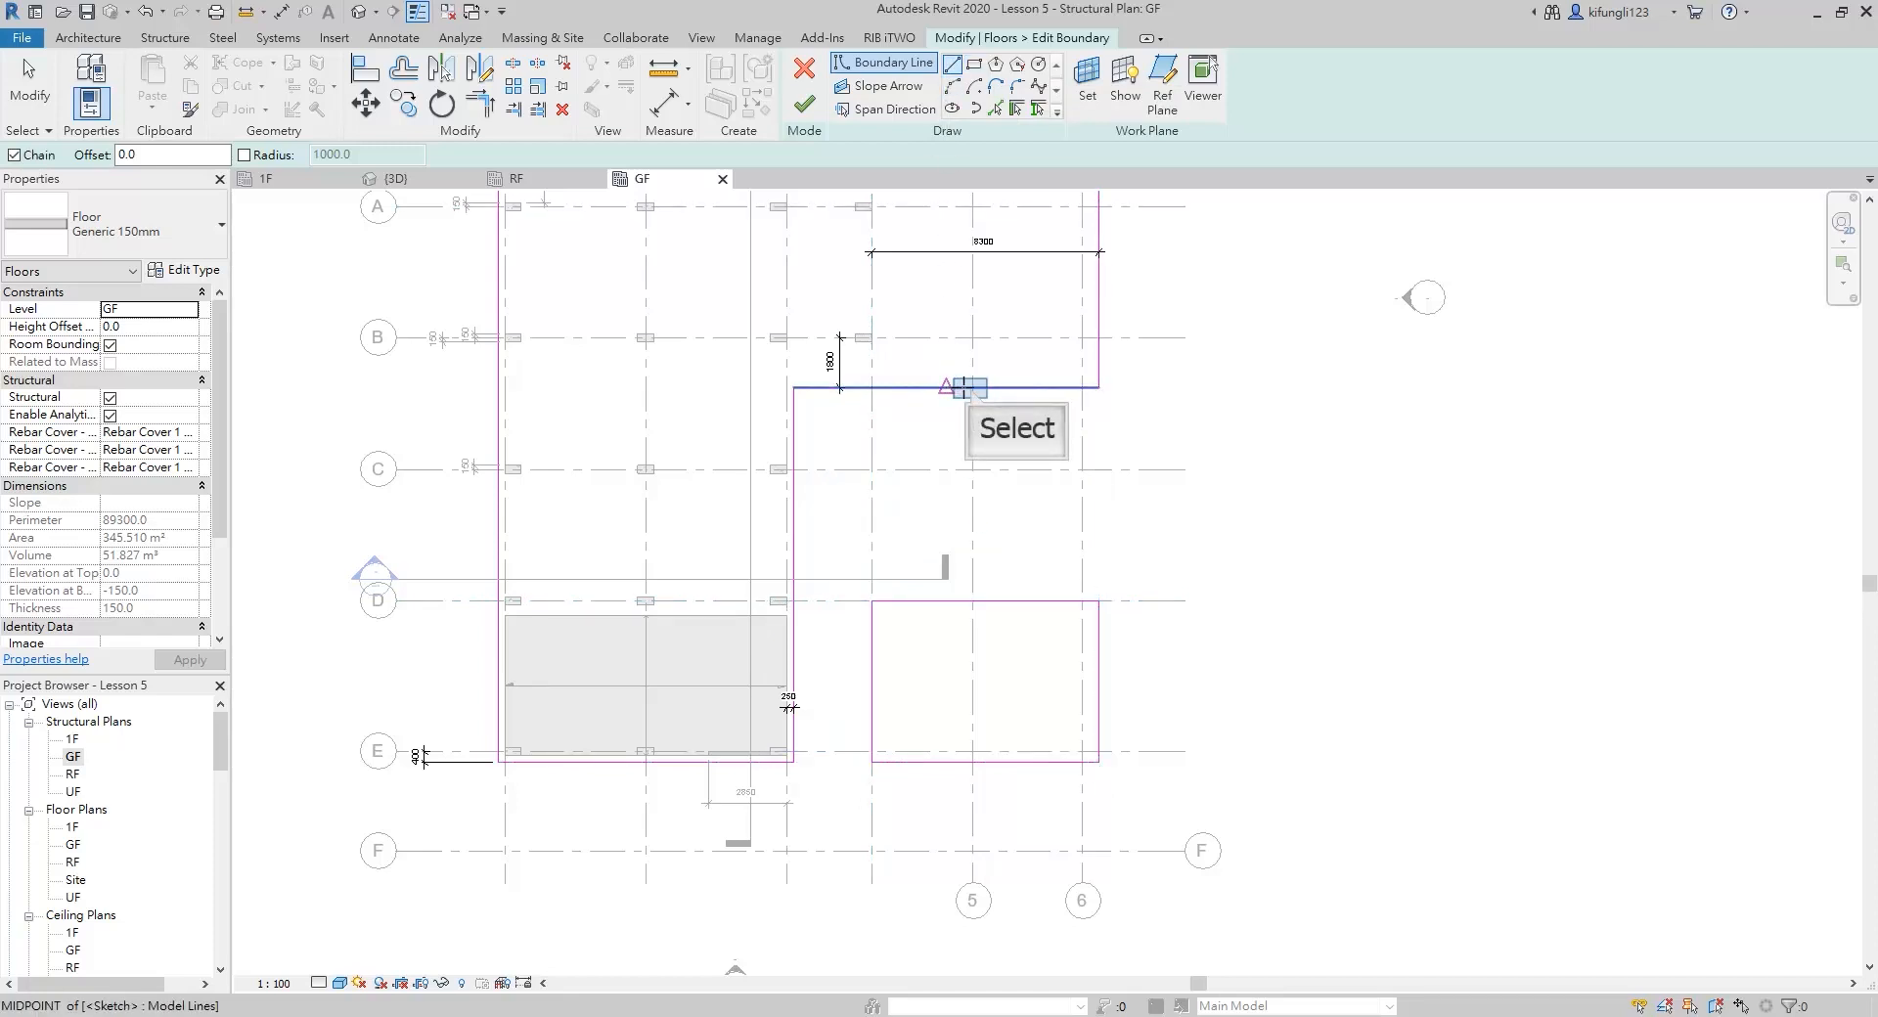
left_click(970, 388)
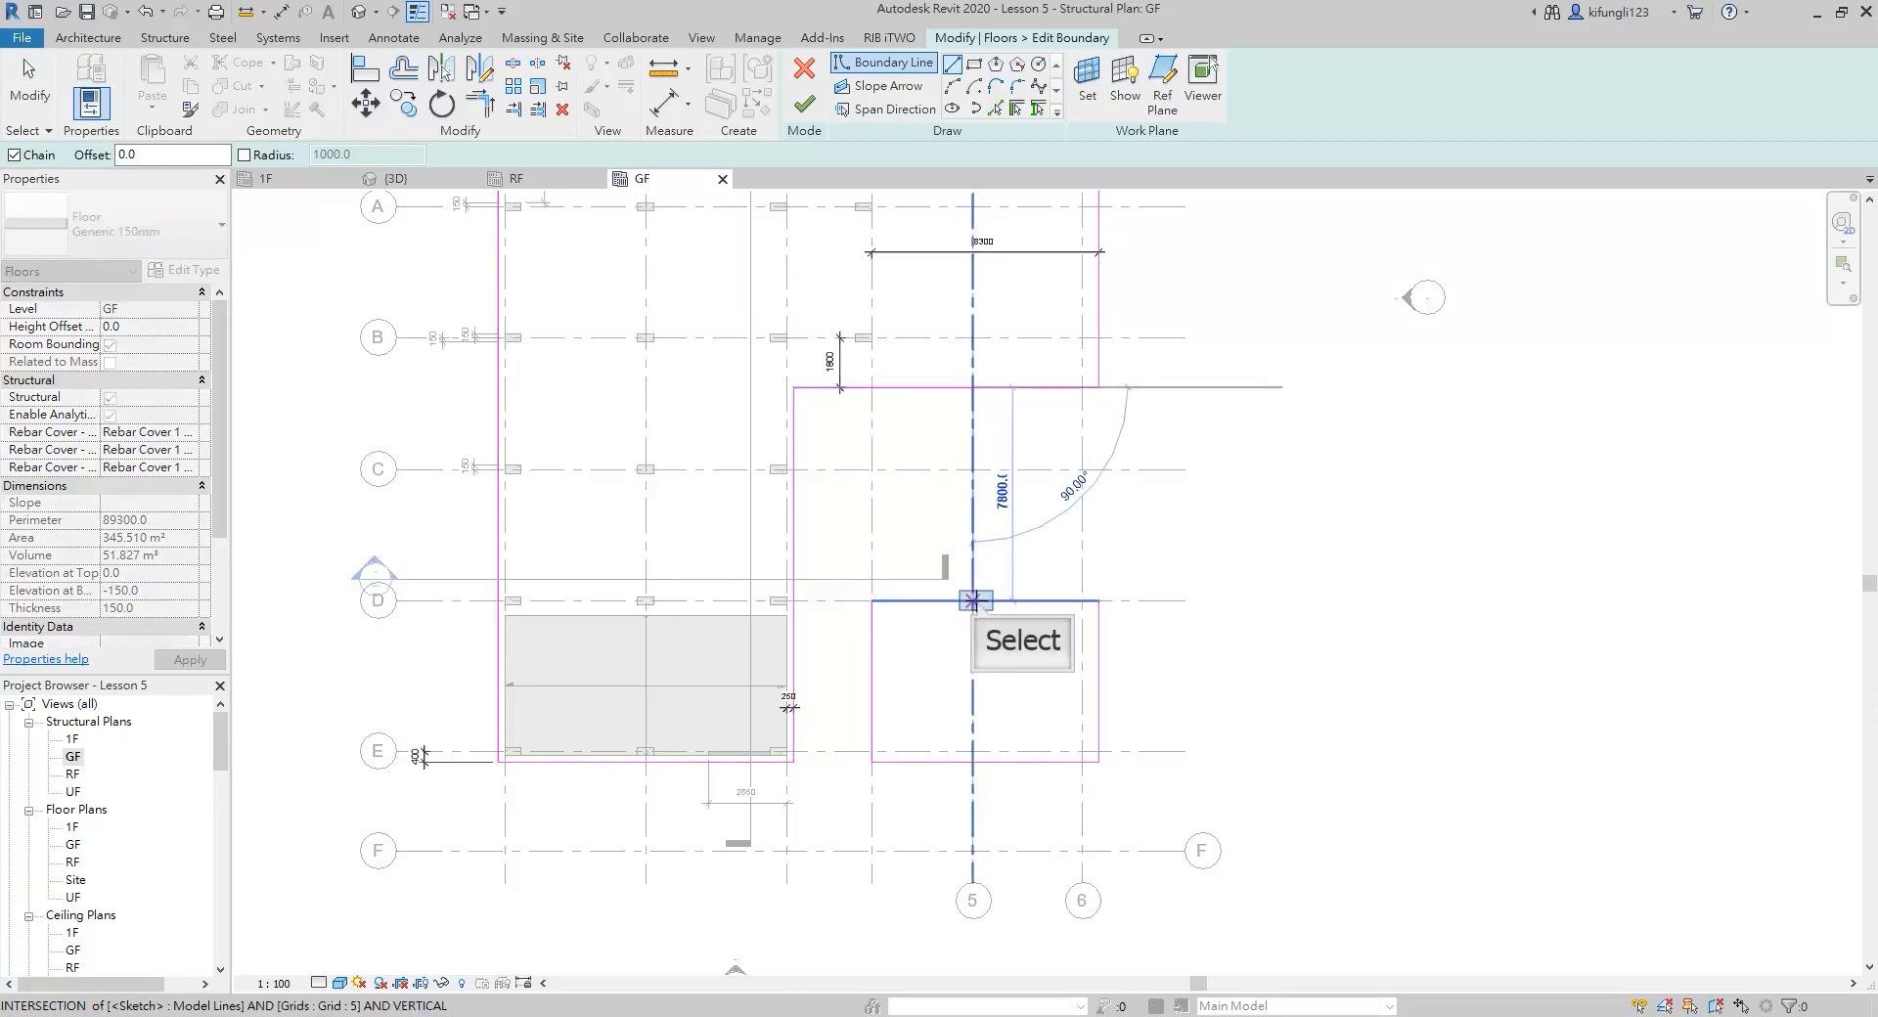
left_click(972, 601)
key("Escape")
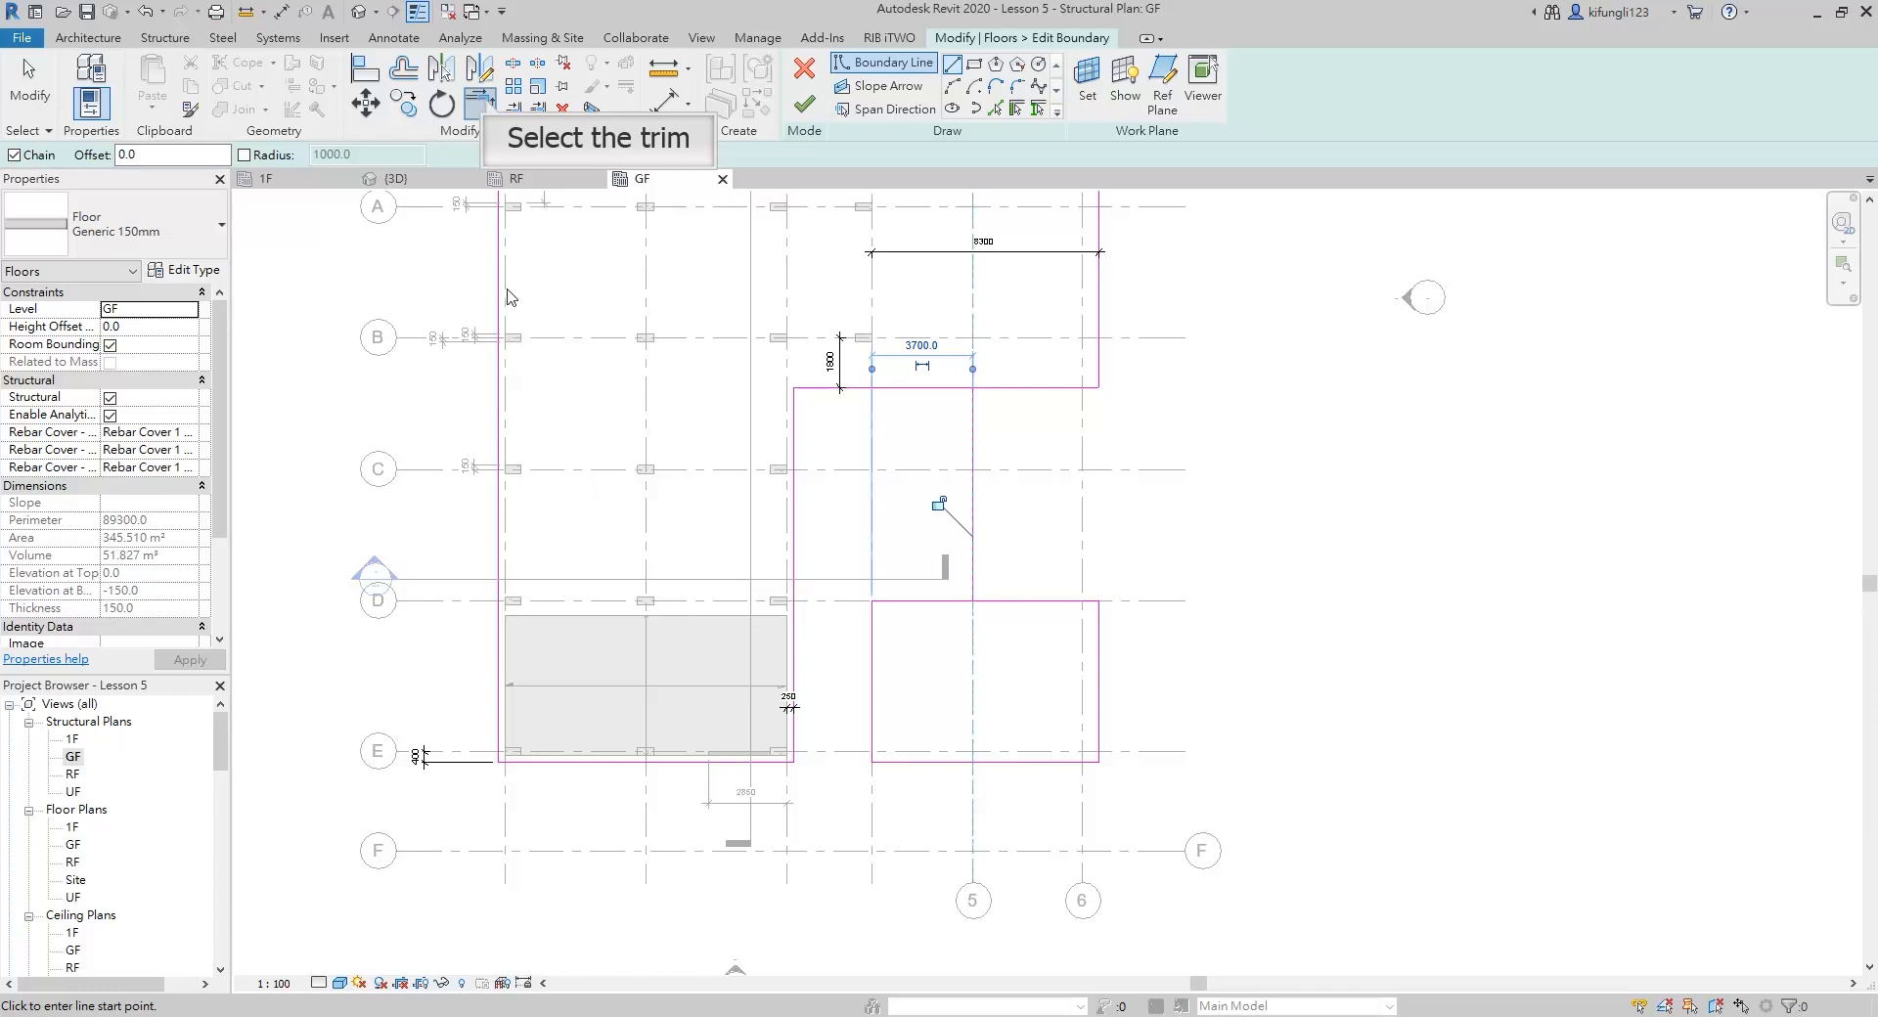
Trim the boundary line on grid 5 to corners, keeping the wing edge and rectangle edge portions on the grid 4 side
left_click(488, 104)
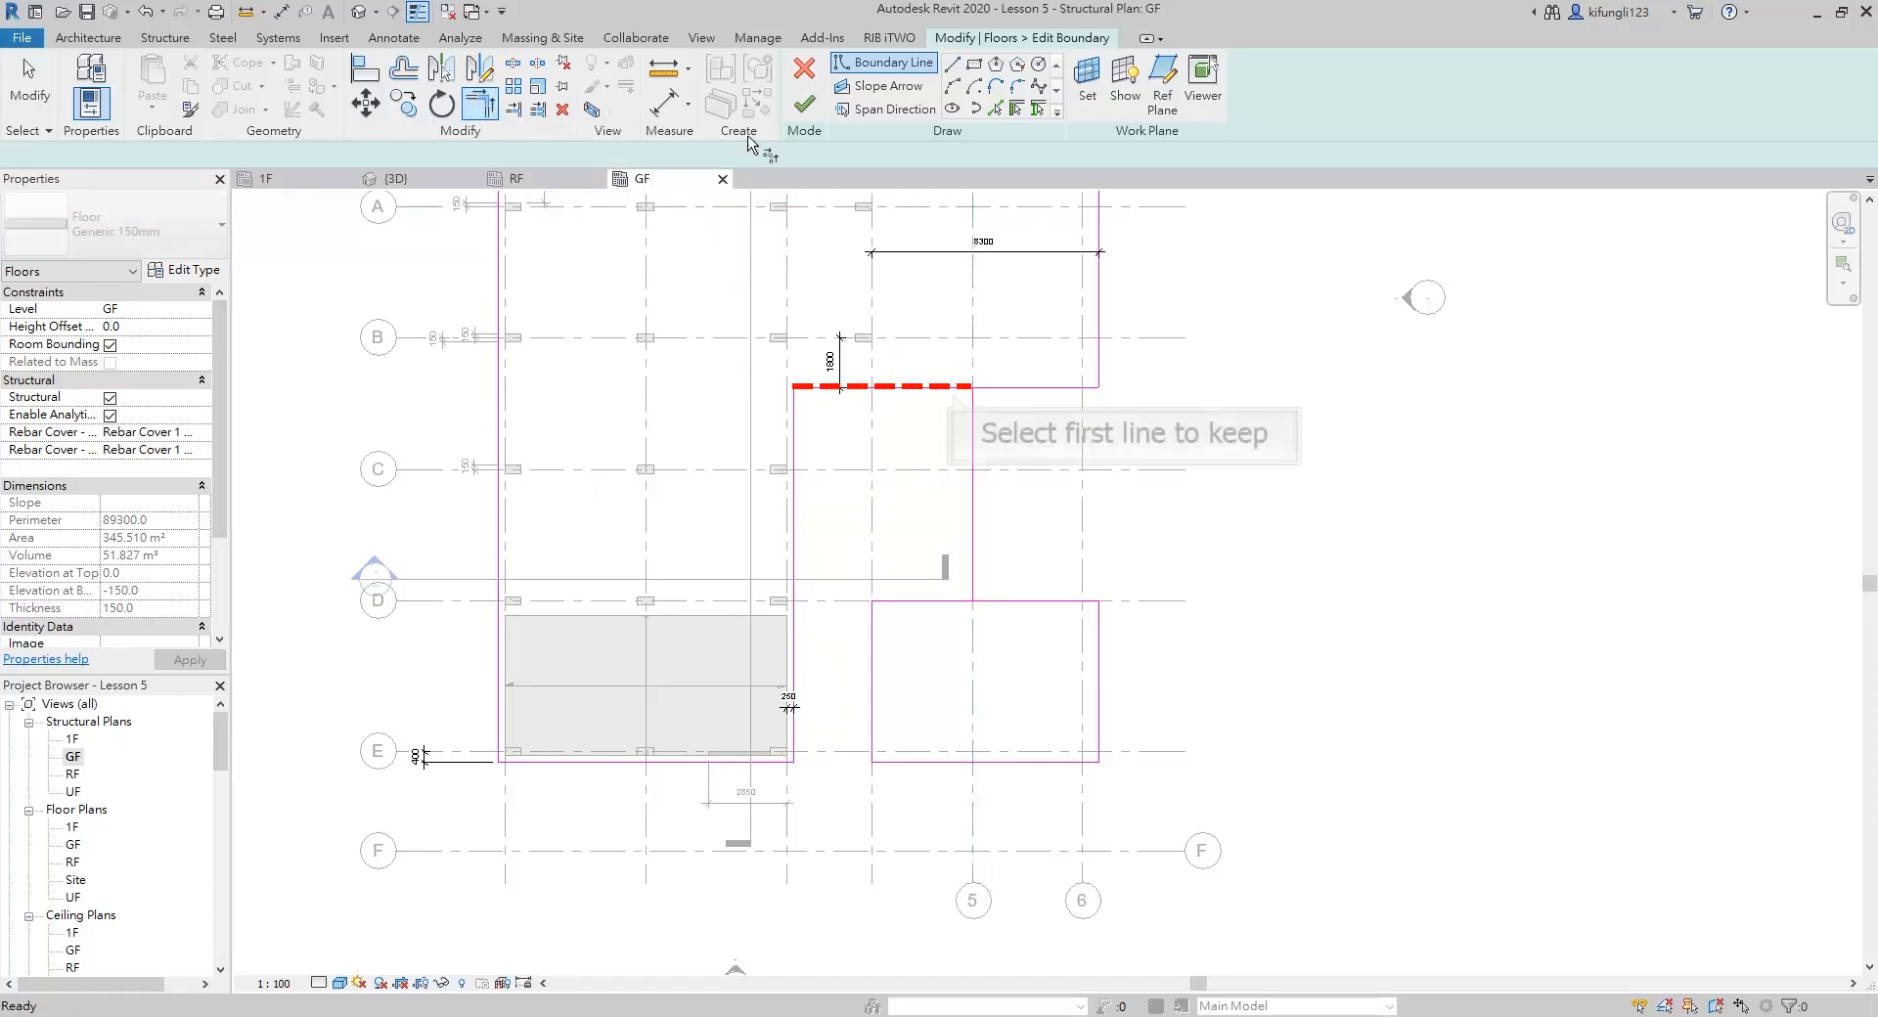
left_click(930, 388)
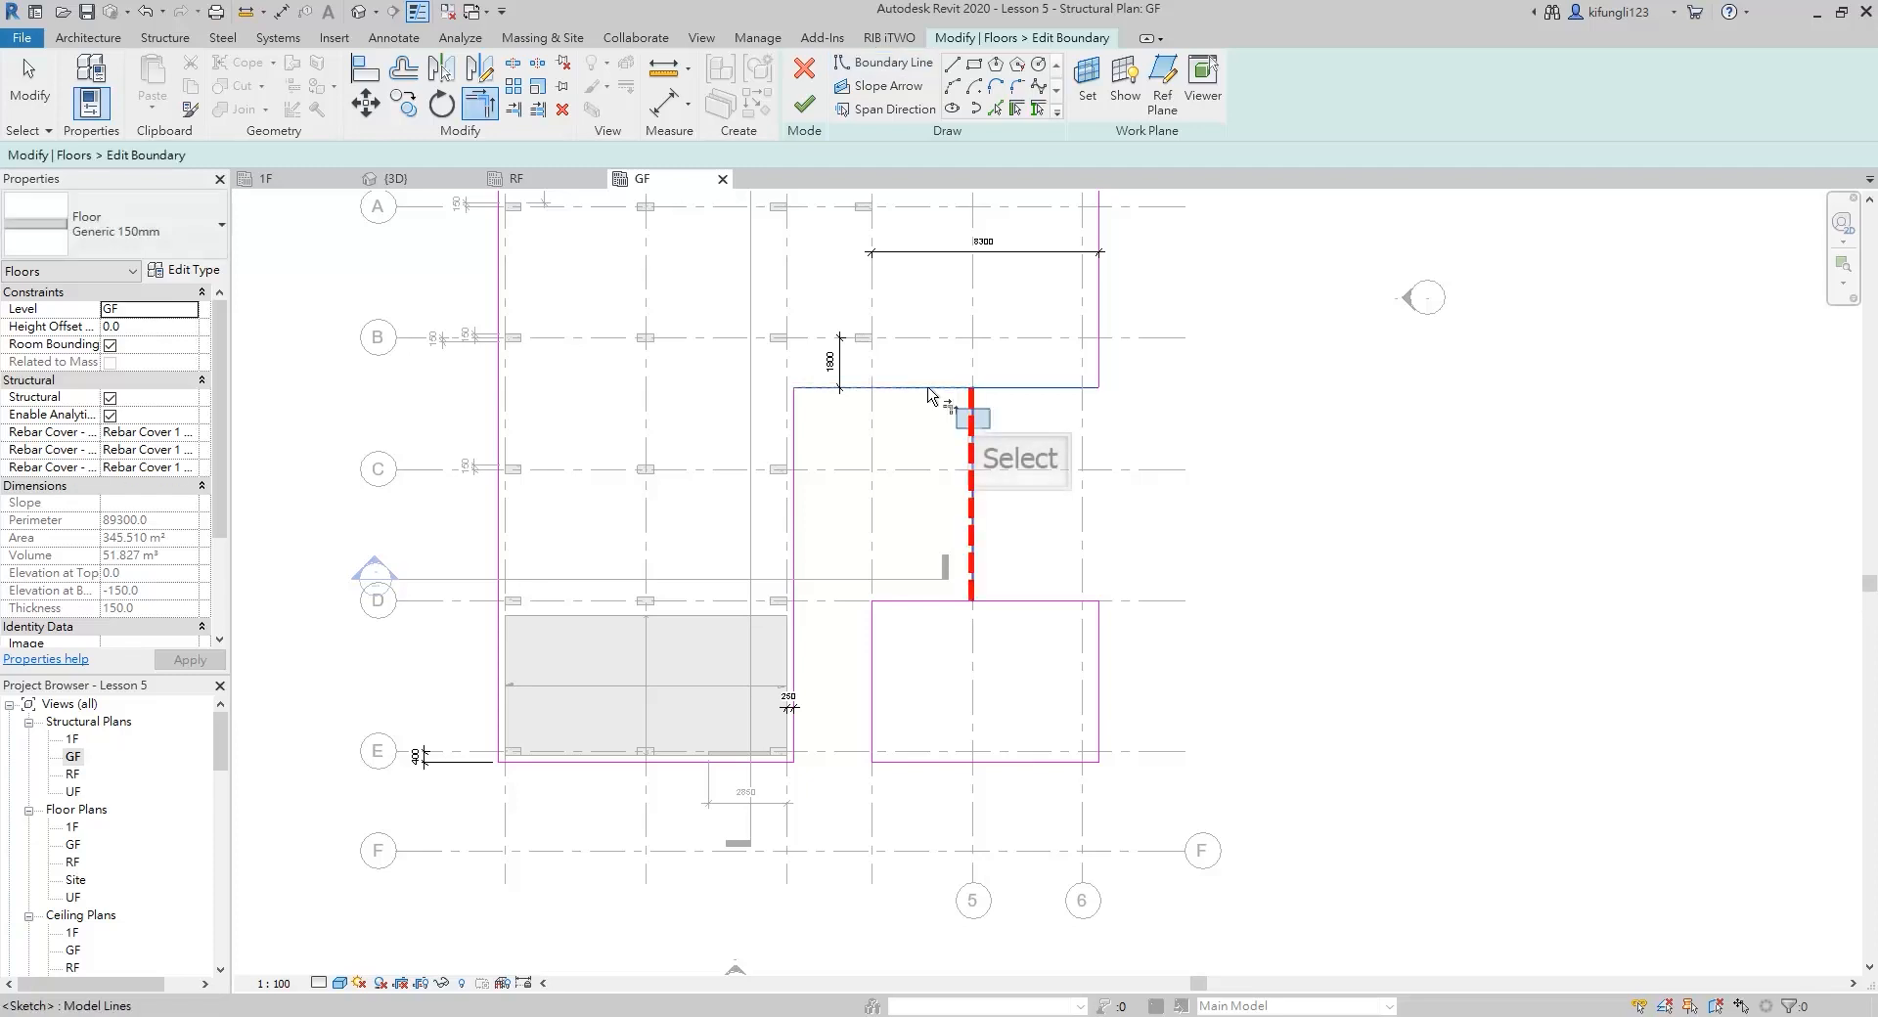
left_click(974, 423)
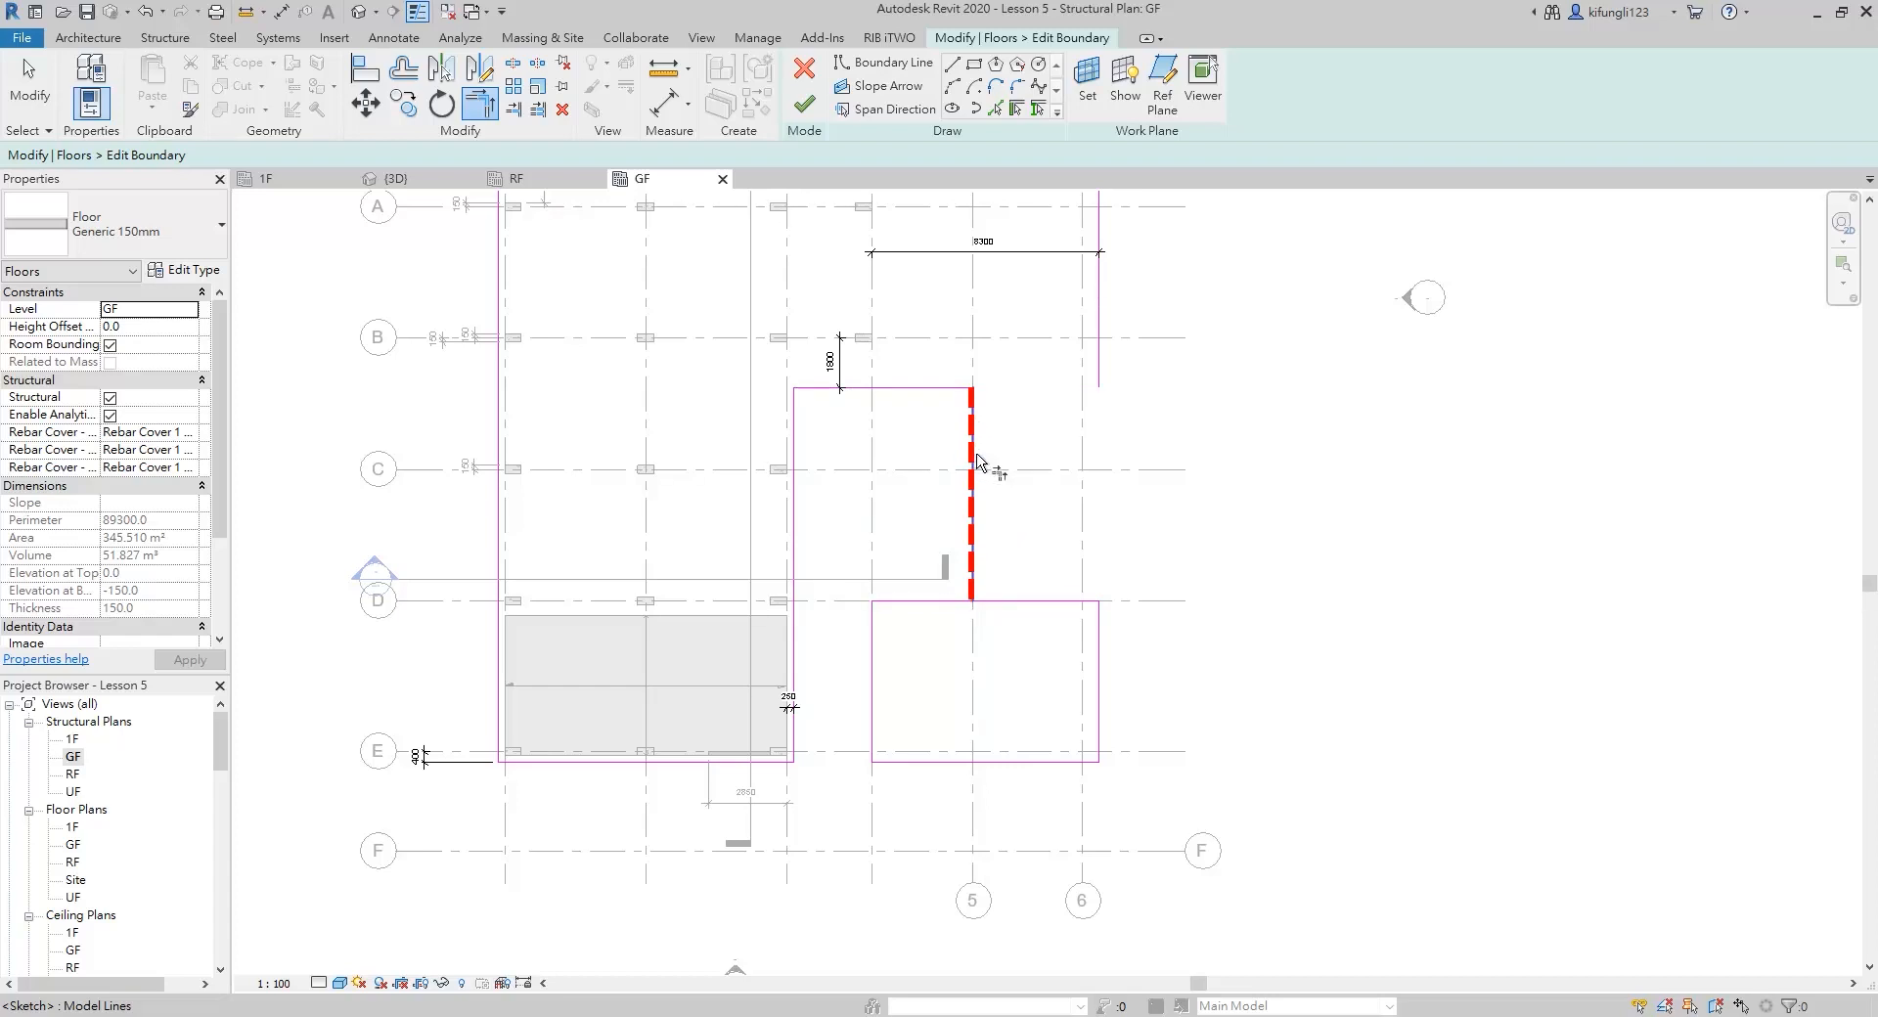
left_click(977, 459)
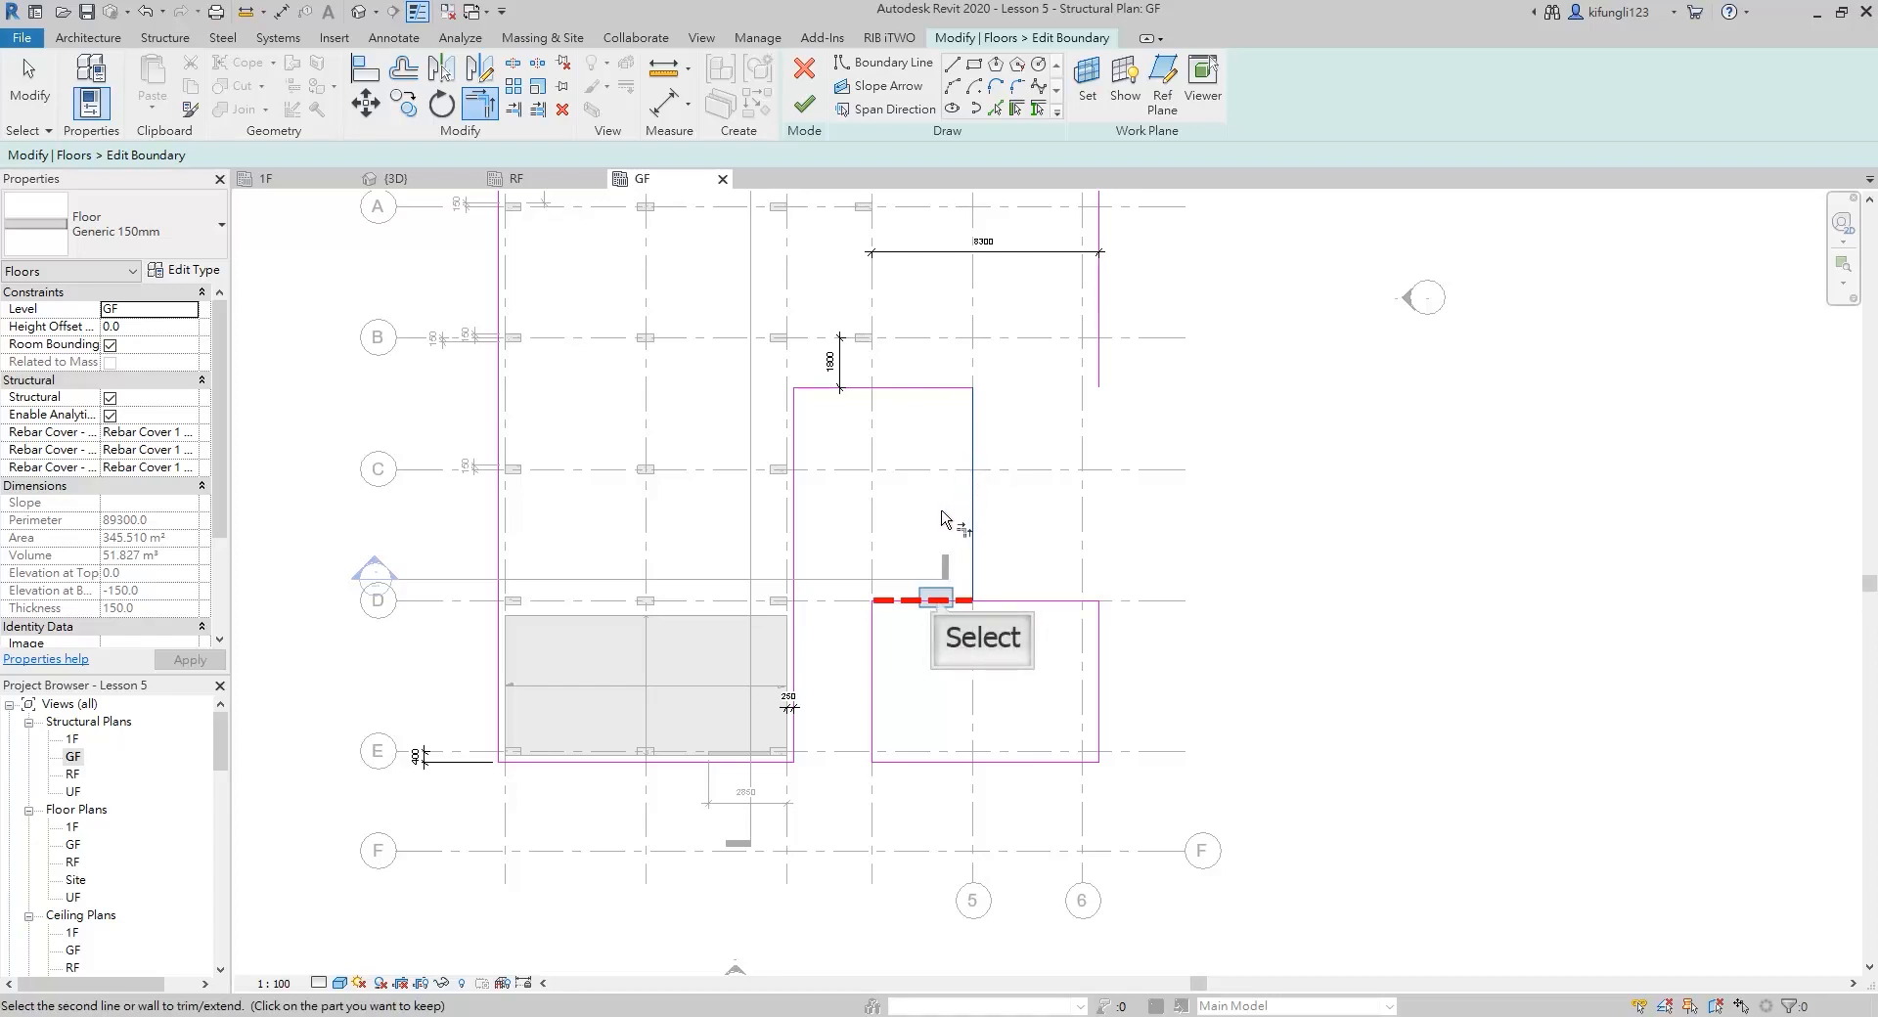
left_click(937, 600)
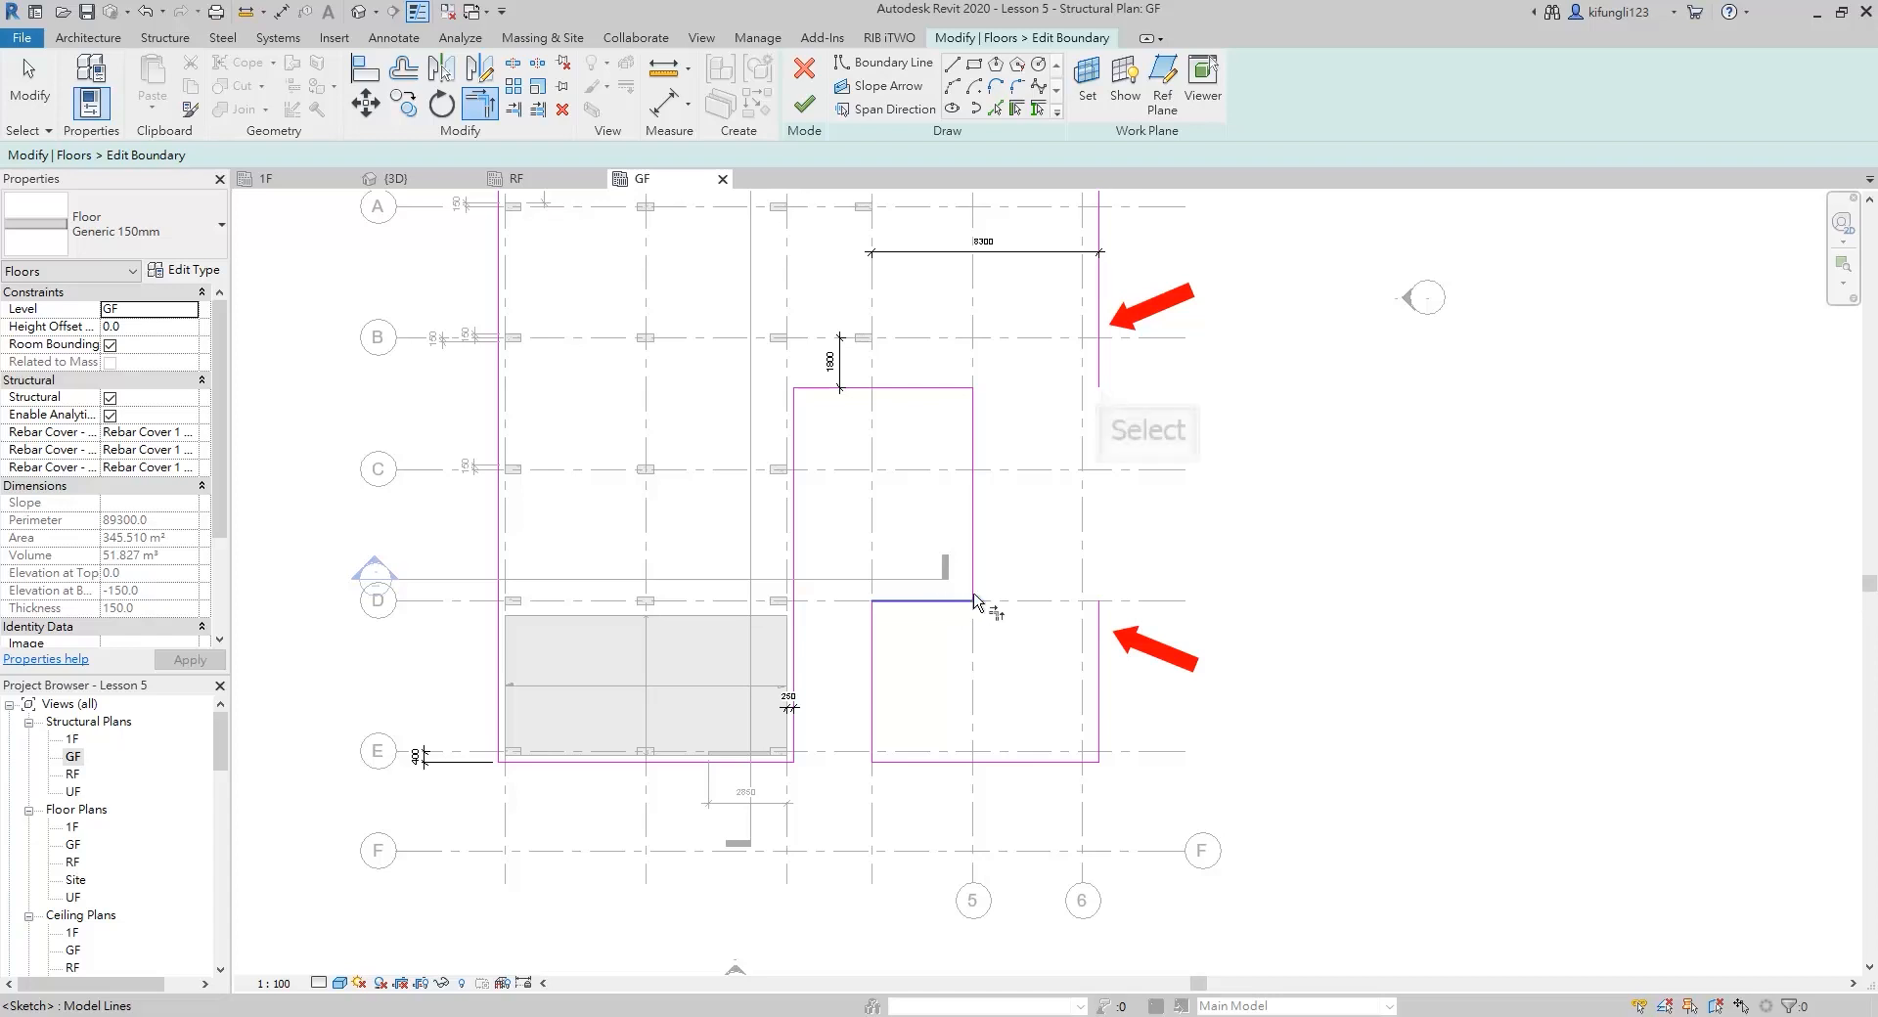
Join the outer edges of the wing and the rectangle beyond grid 6 into one line and finish the slab boundary
left_click(1101, 392)
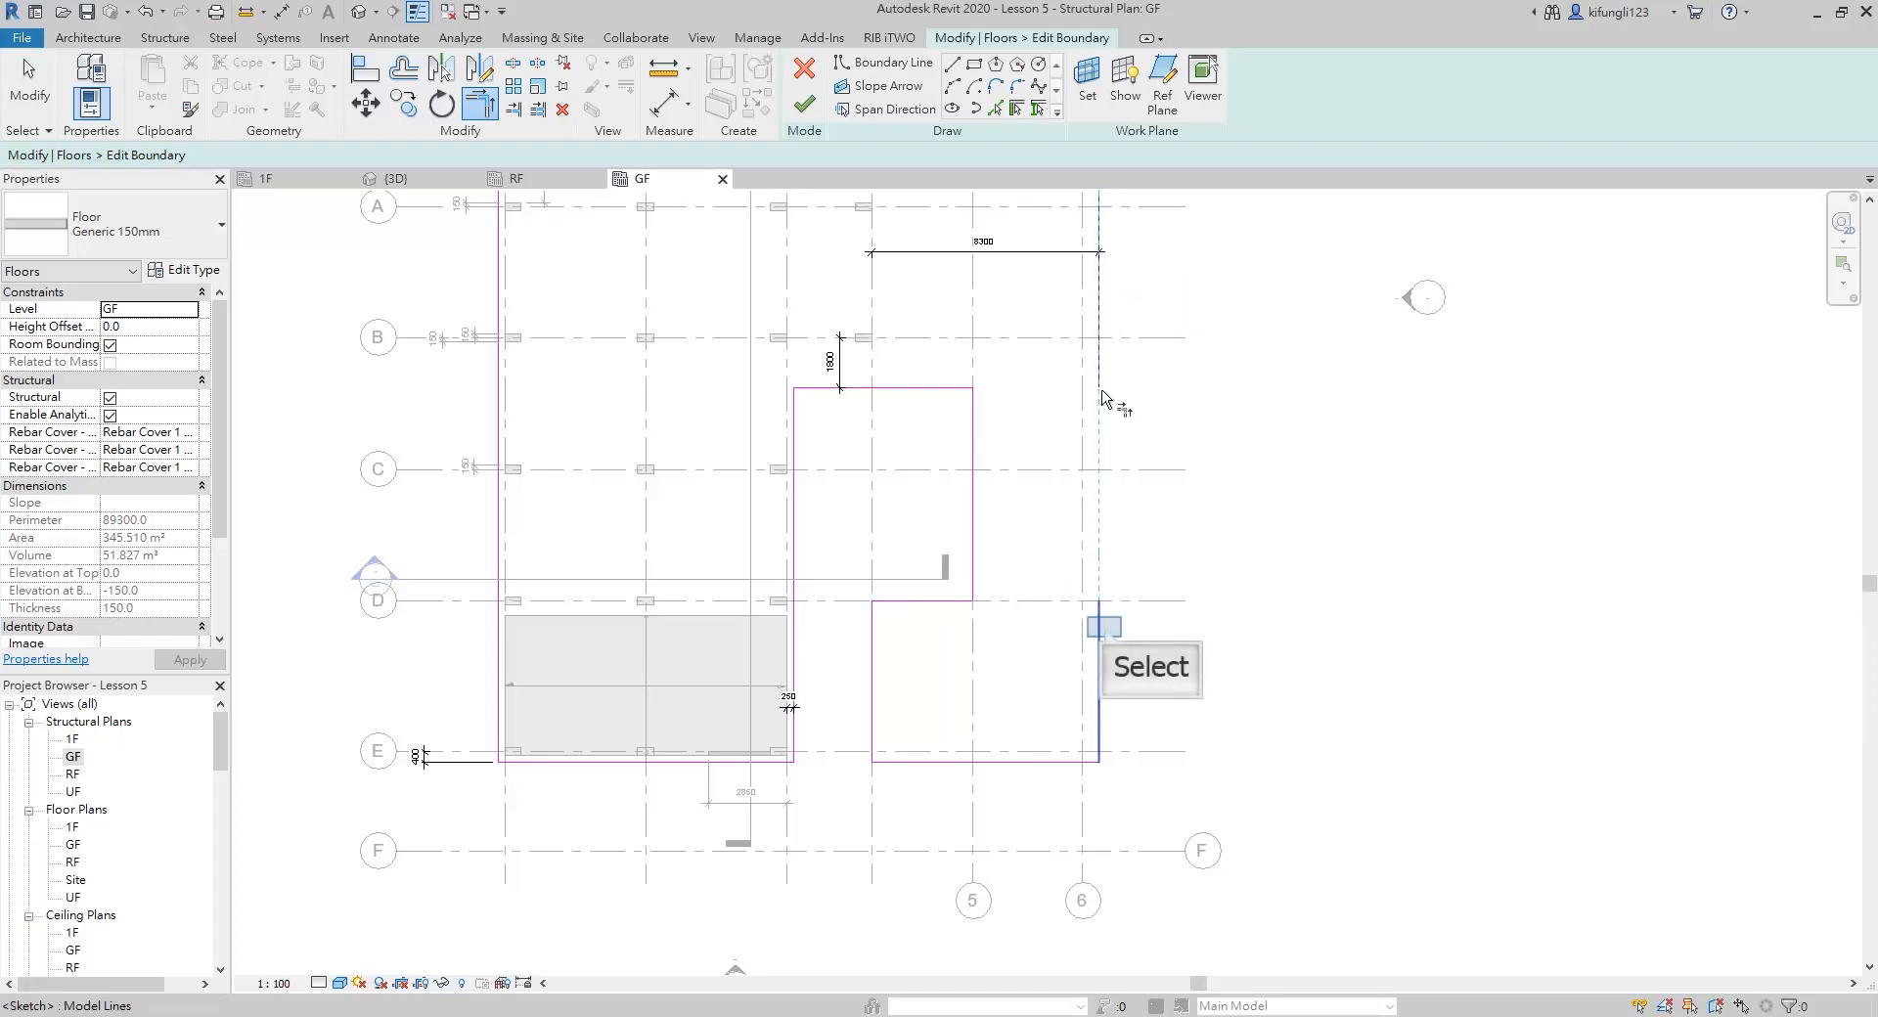
left_click(1105, 634)
scroll(1136, 423, "down", 3)
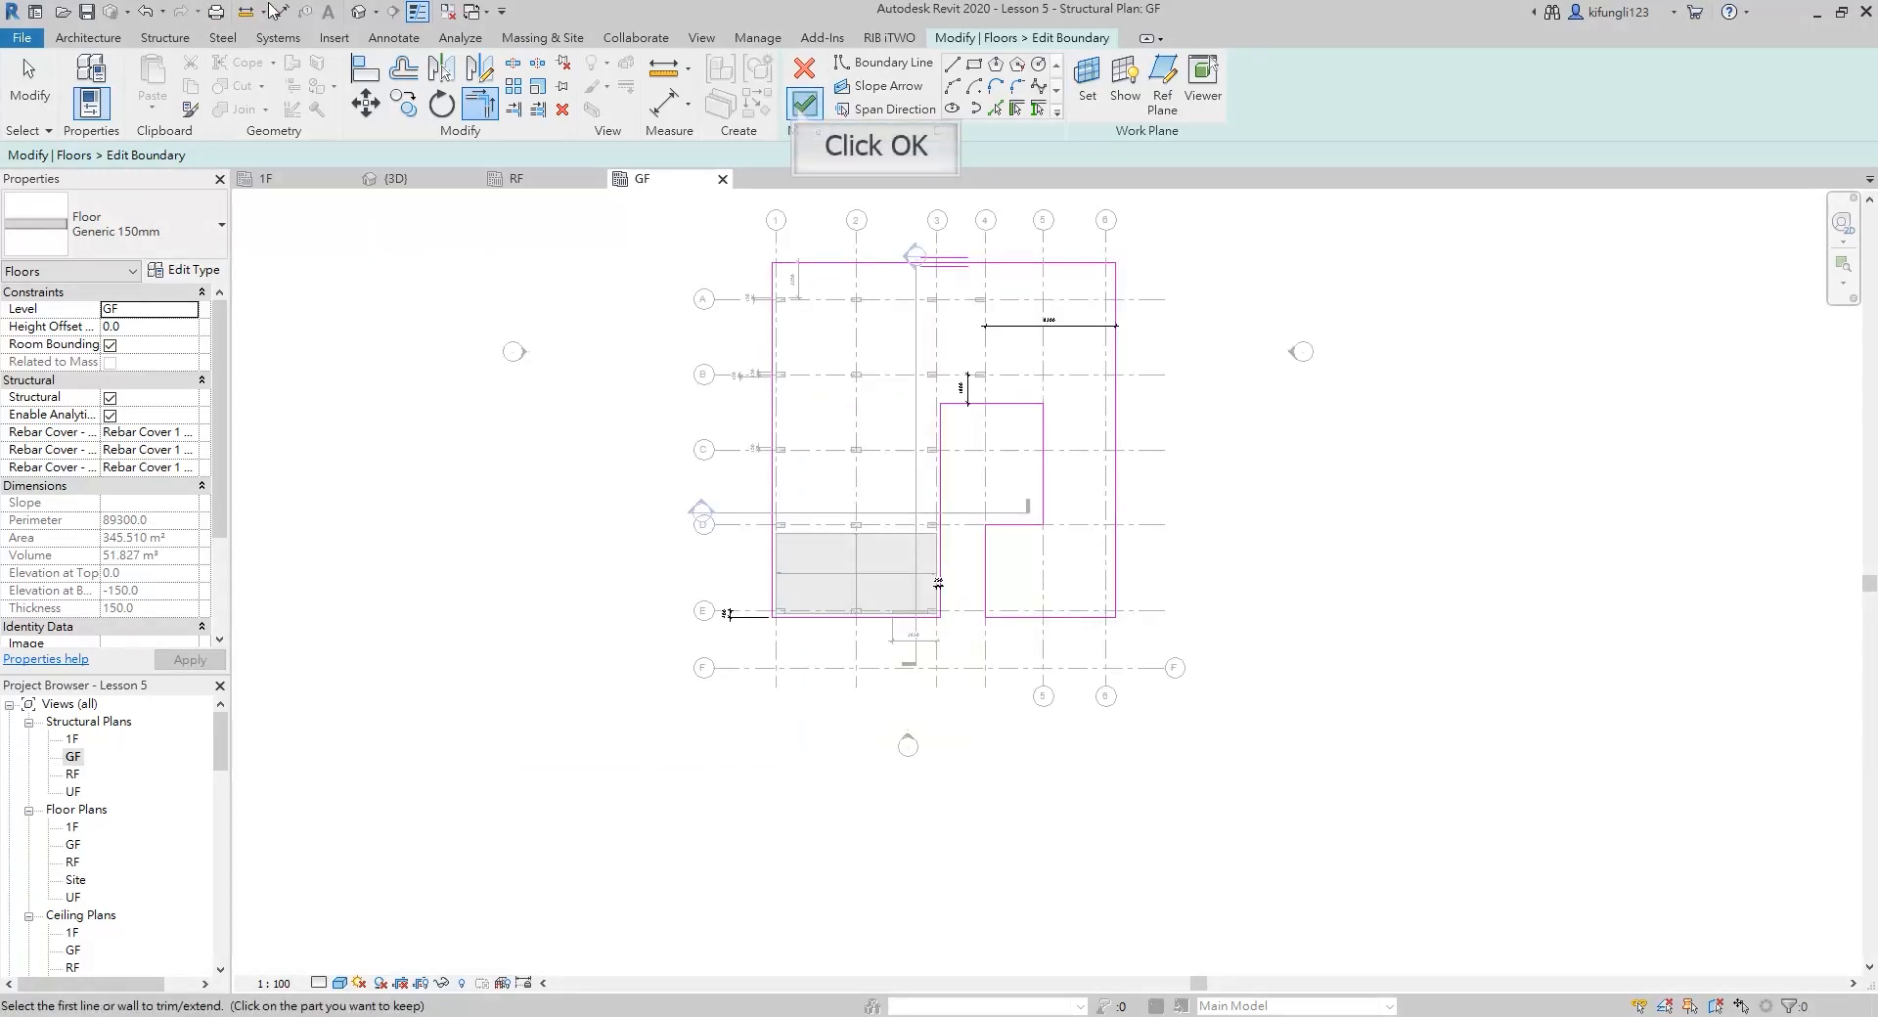
left_click(802, 105)
left_click(1155, 390)
Place 300 x 600 mm rectangular concrete structural columns with Height up to 1F at grid intersections A-5, A-6, B-5, B-6 and C-6
scroll(1155, 389, "up", 2)
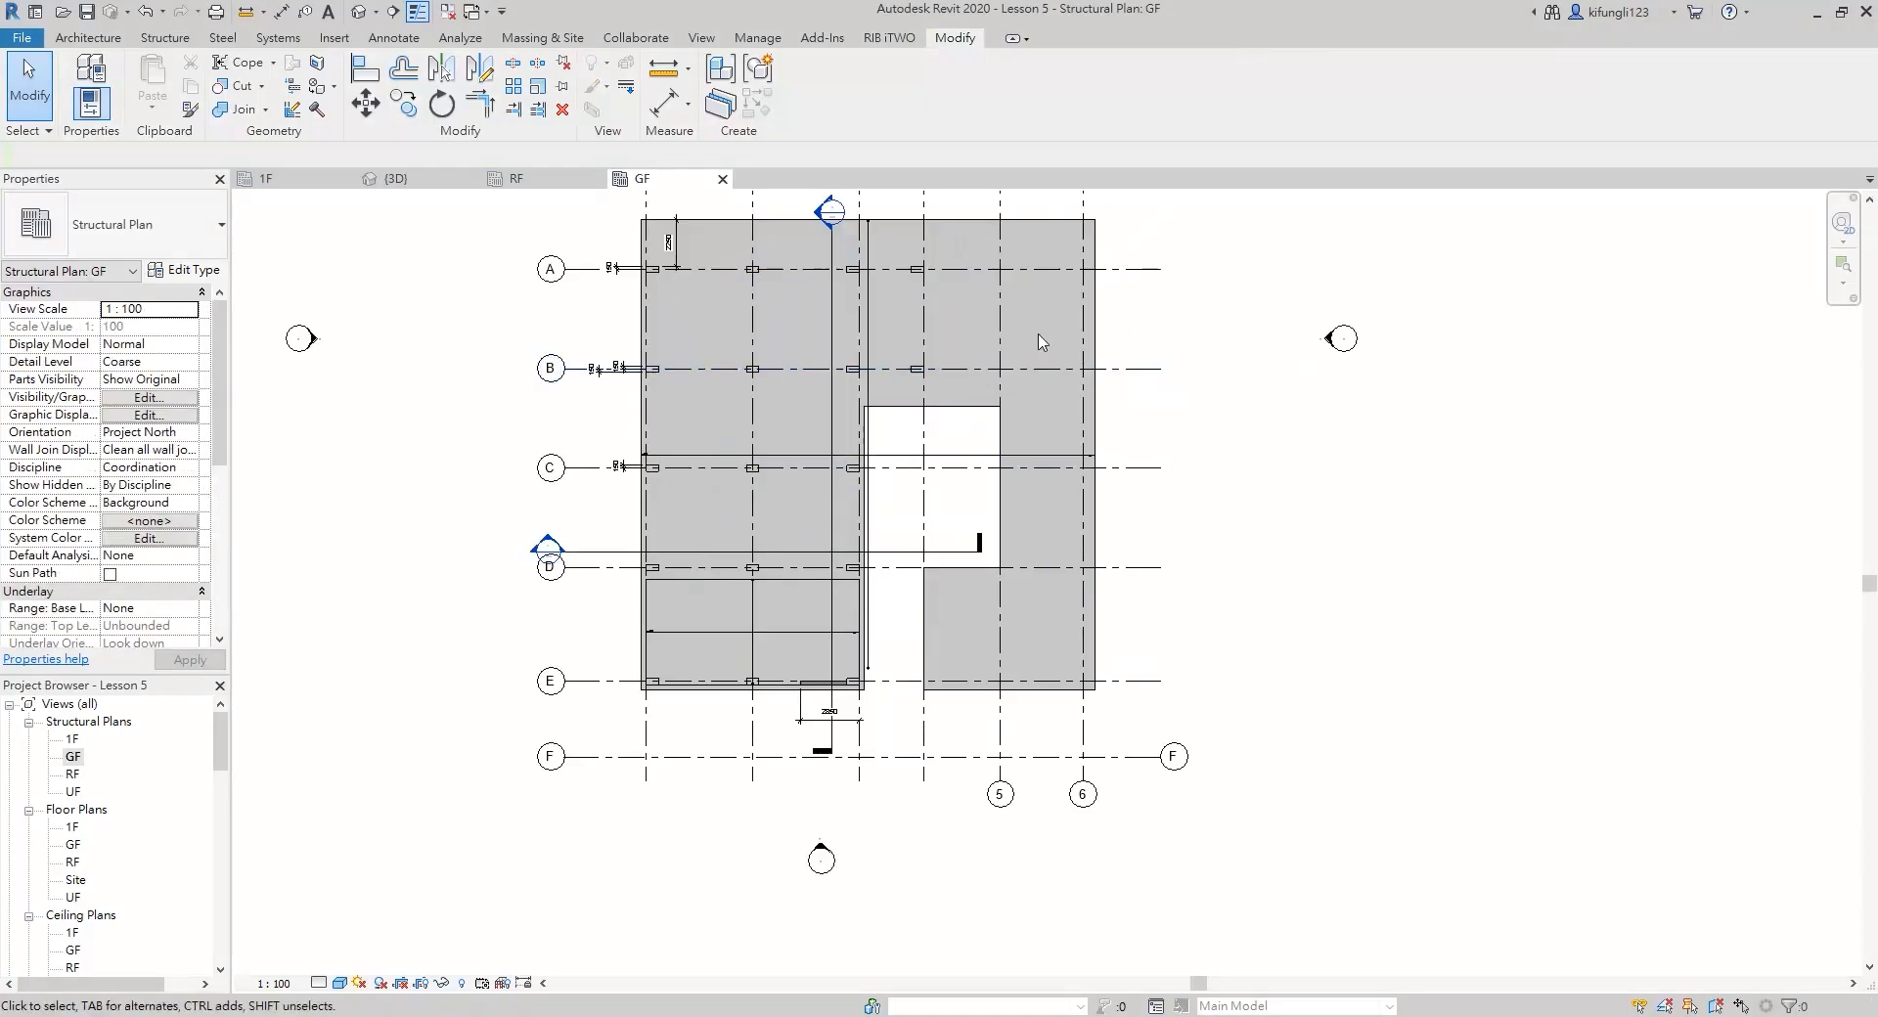
scroll(909, 262, "up", 4)
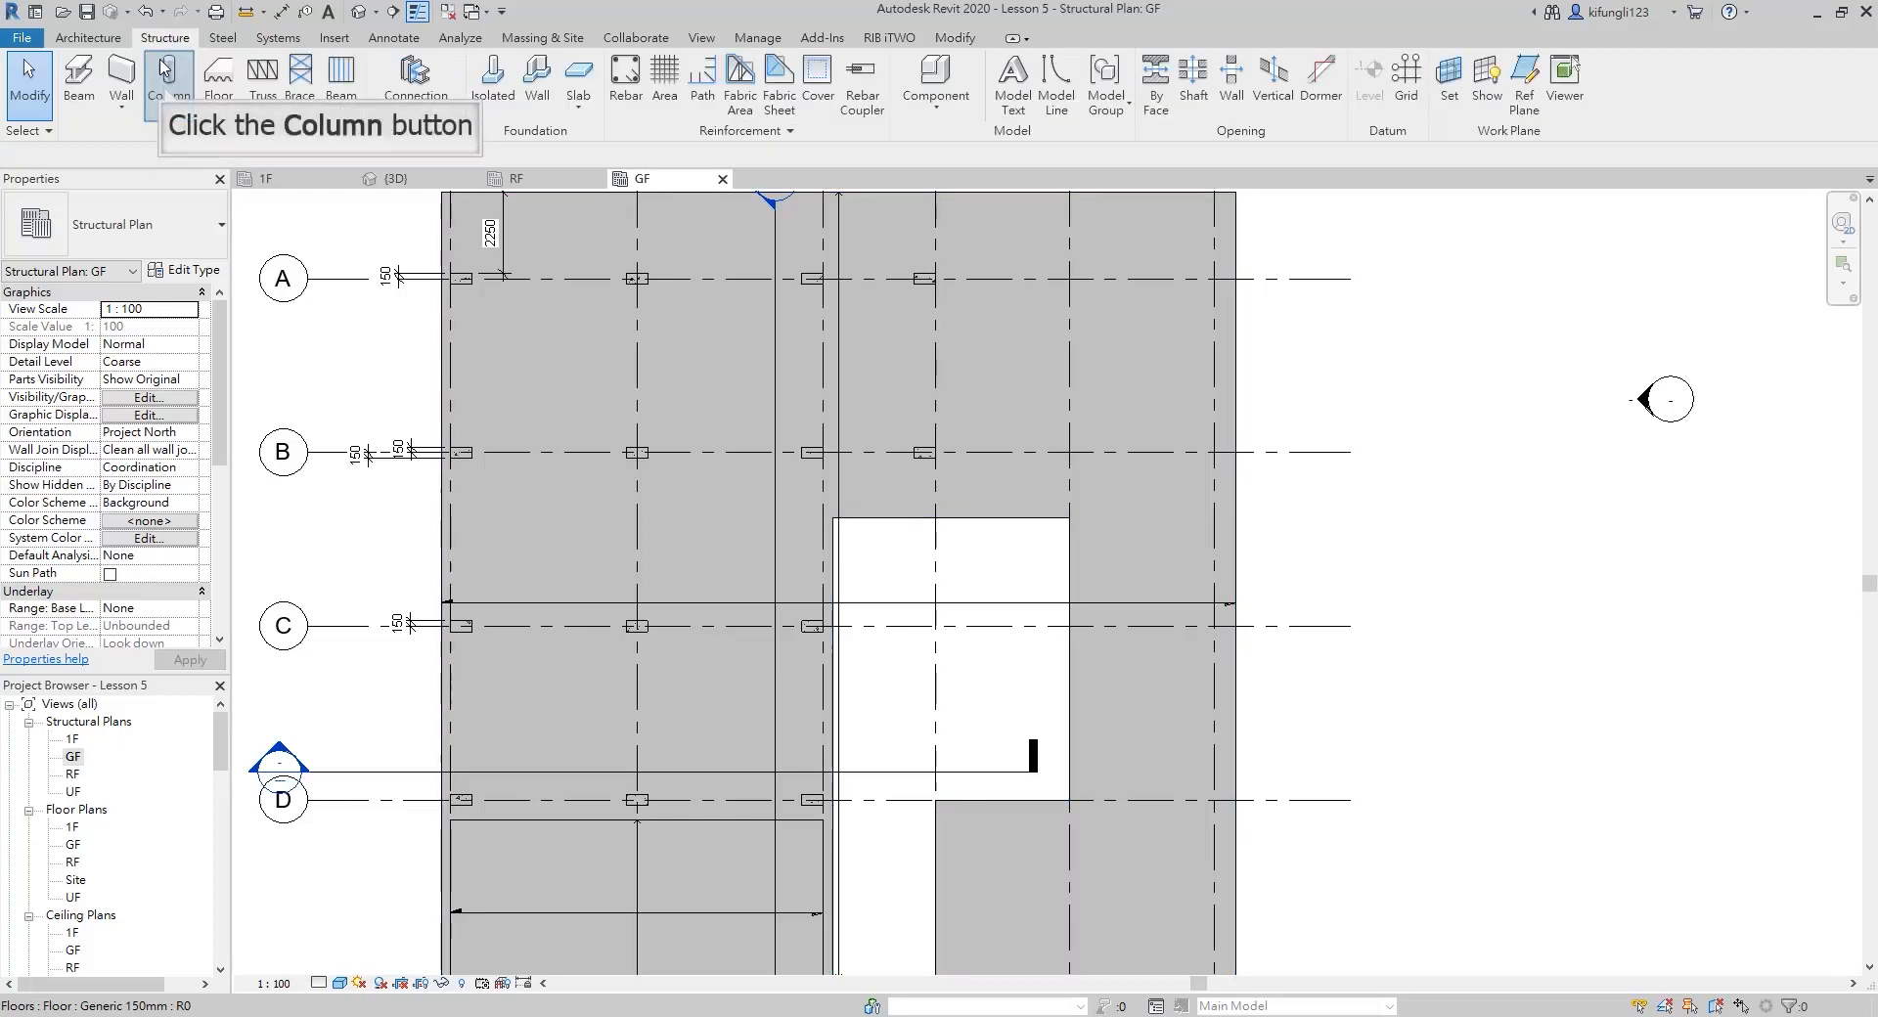
left_click(161, 93)
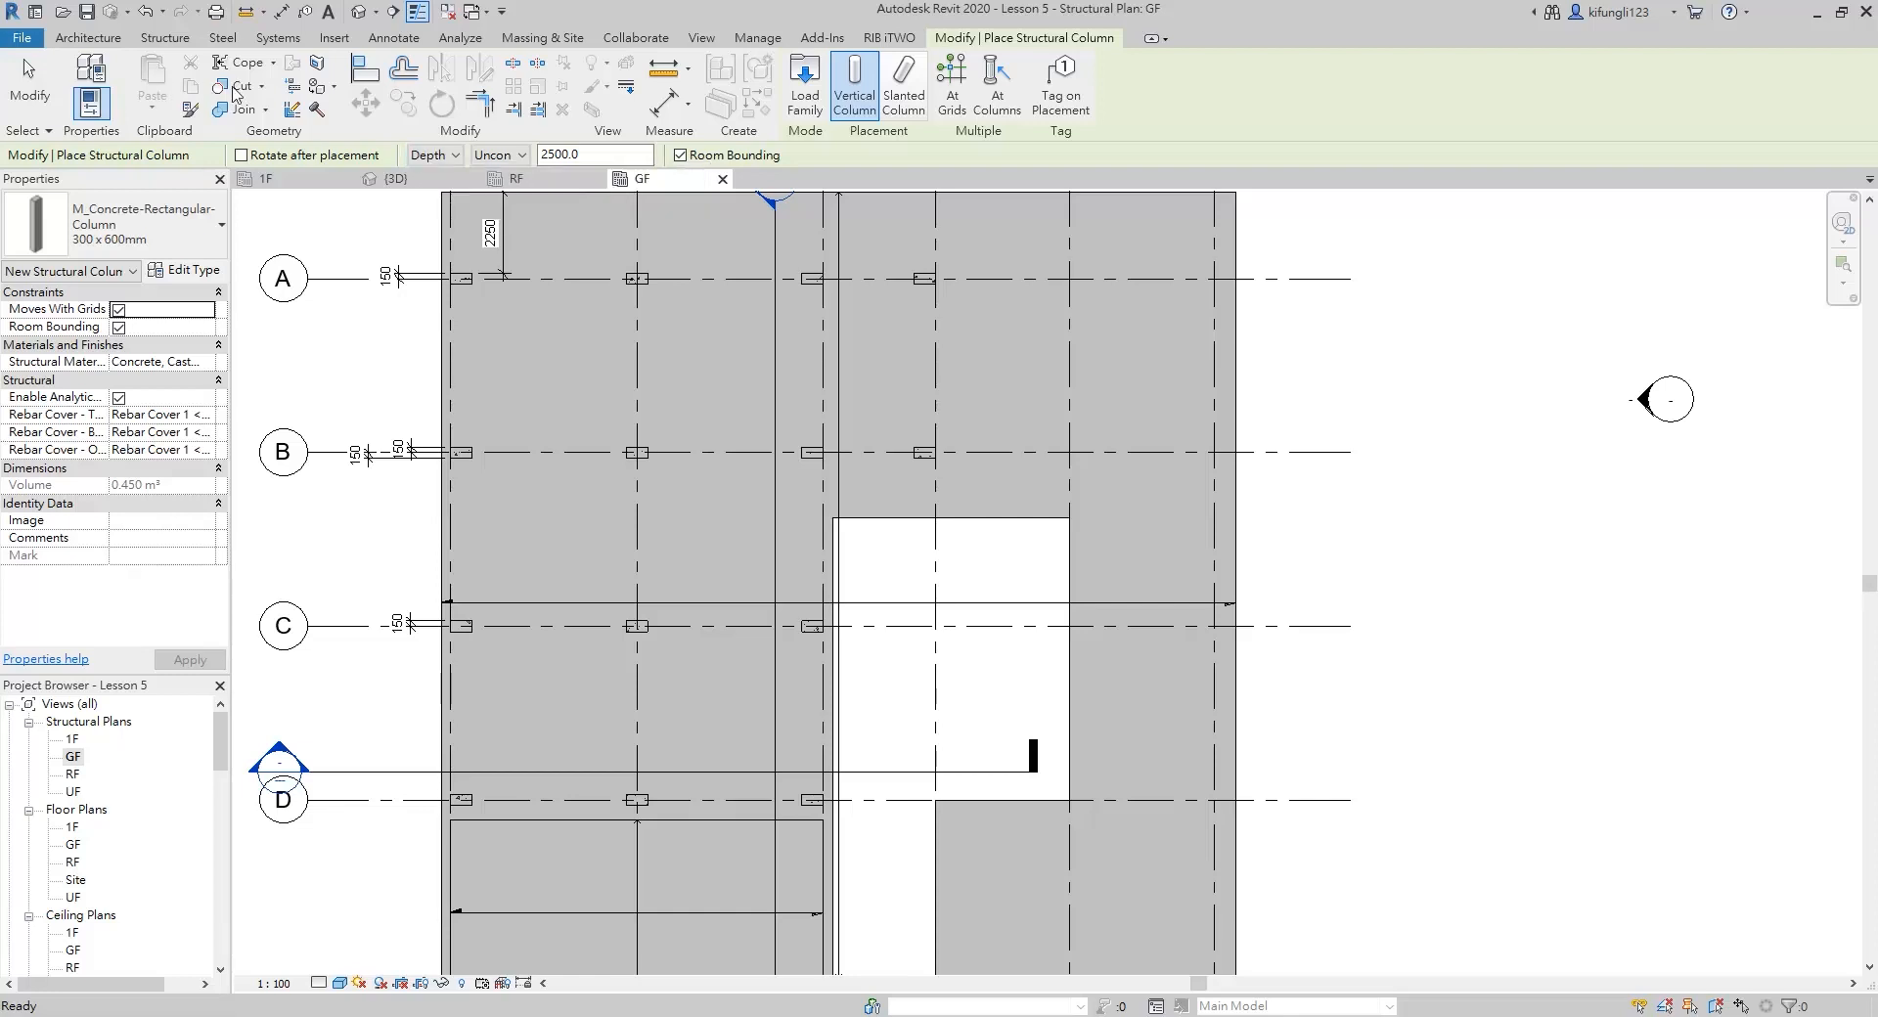
left_click(430, 154)
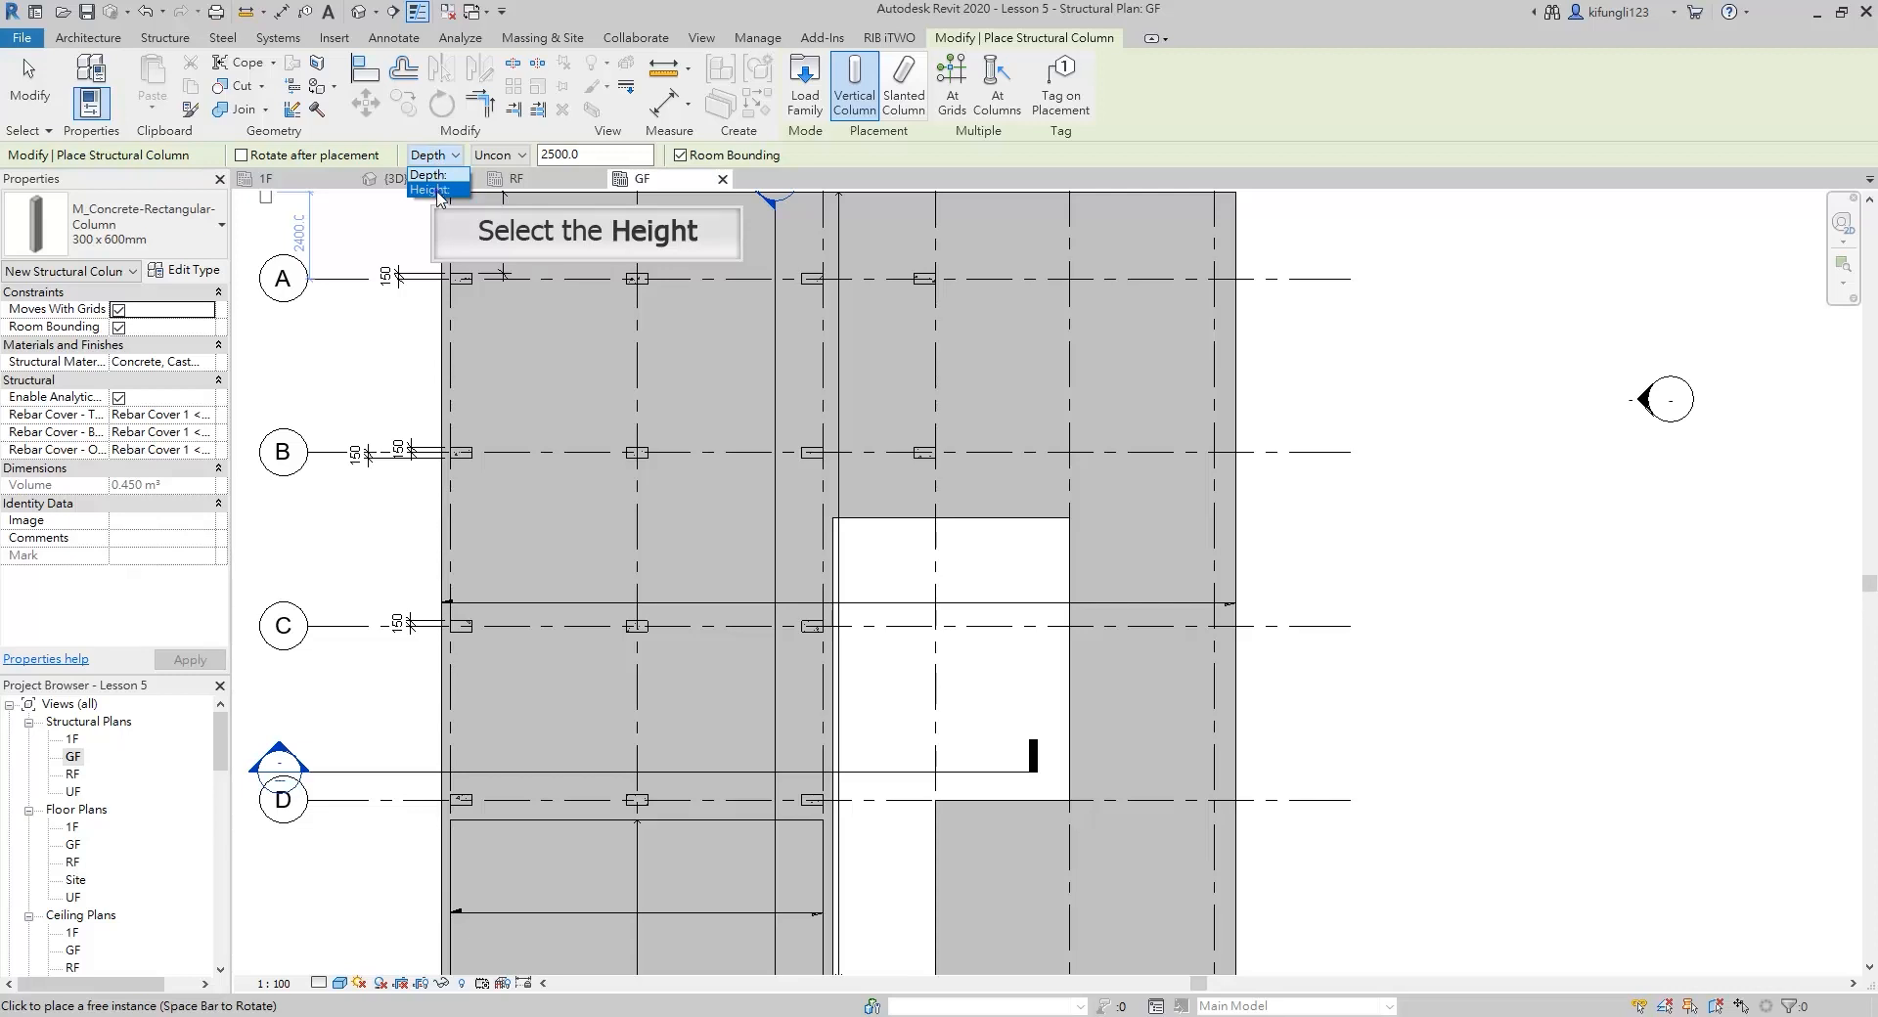
left_click(430, 189)
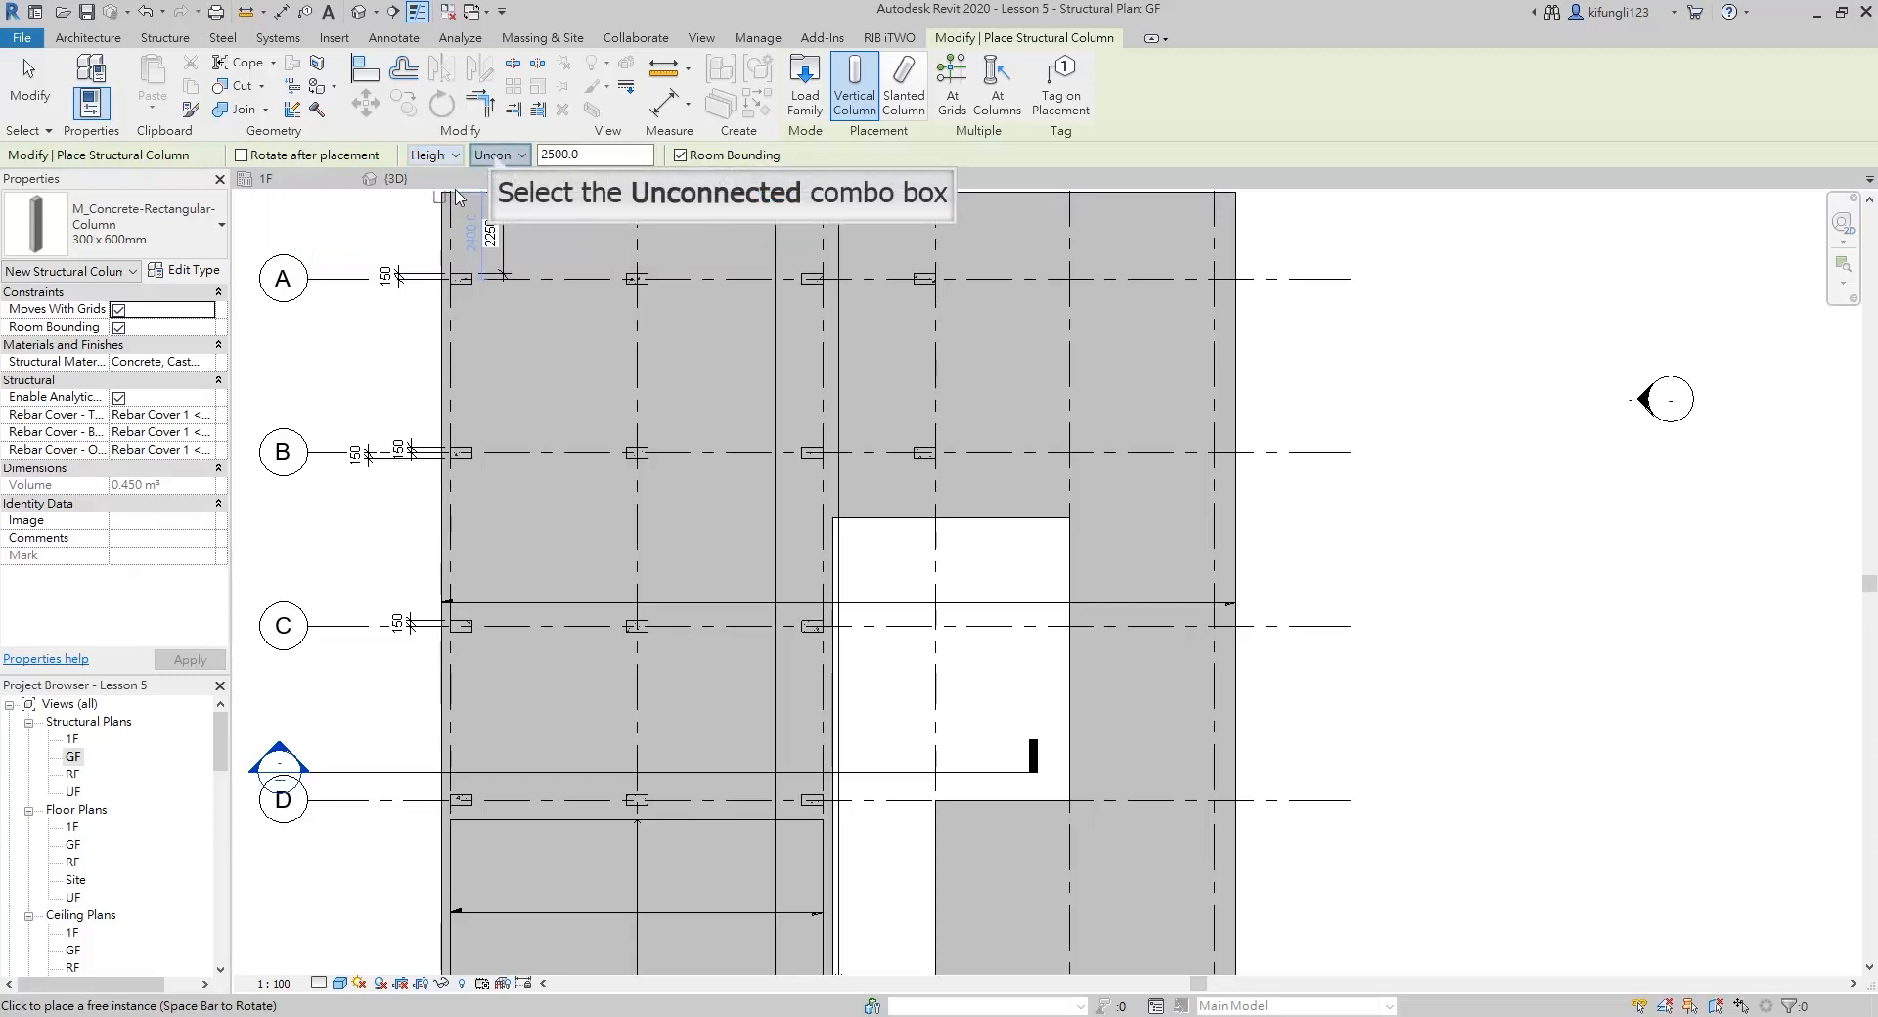
left_click(496, 157)
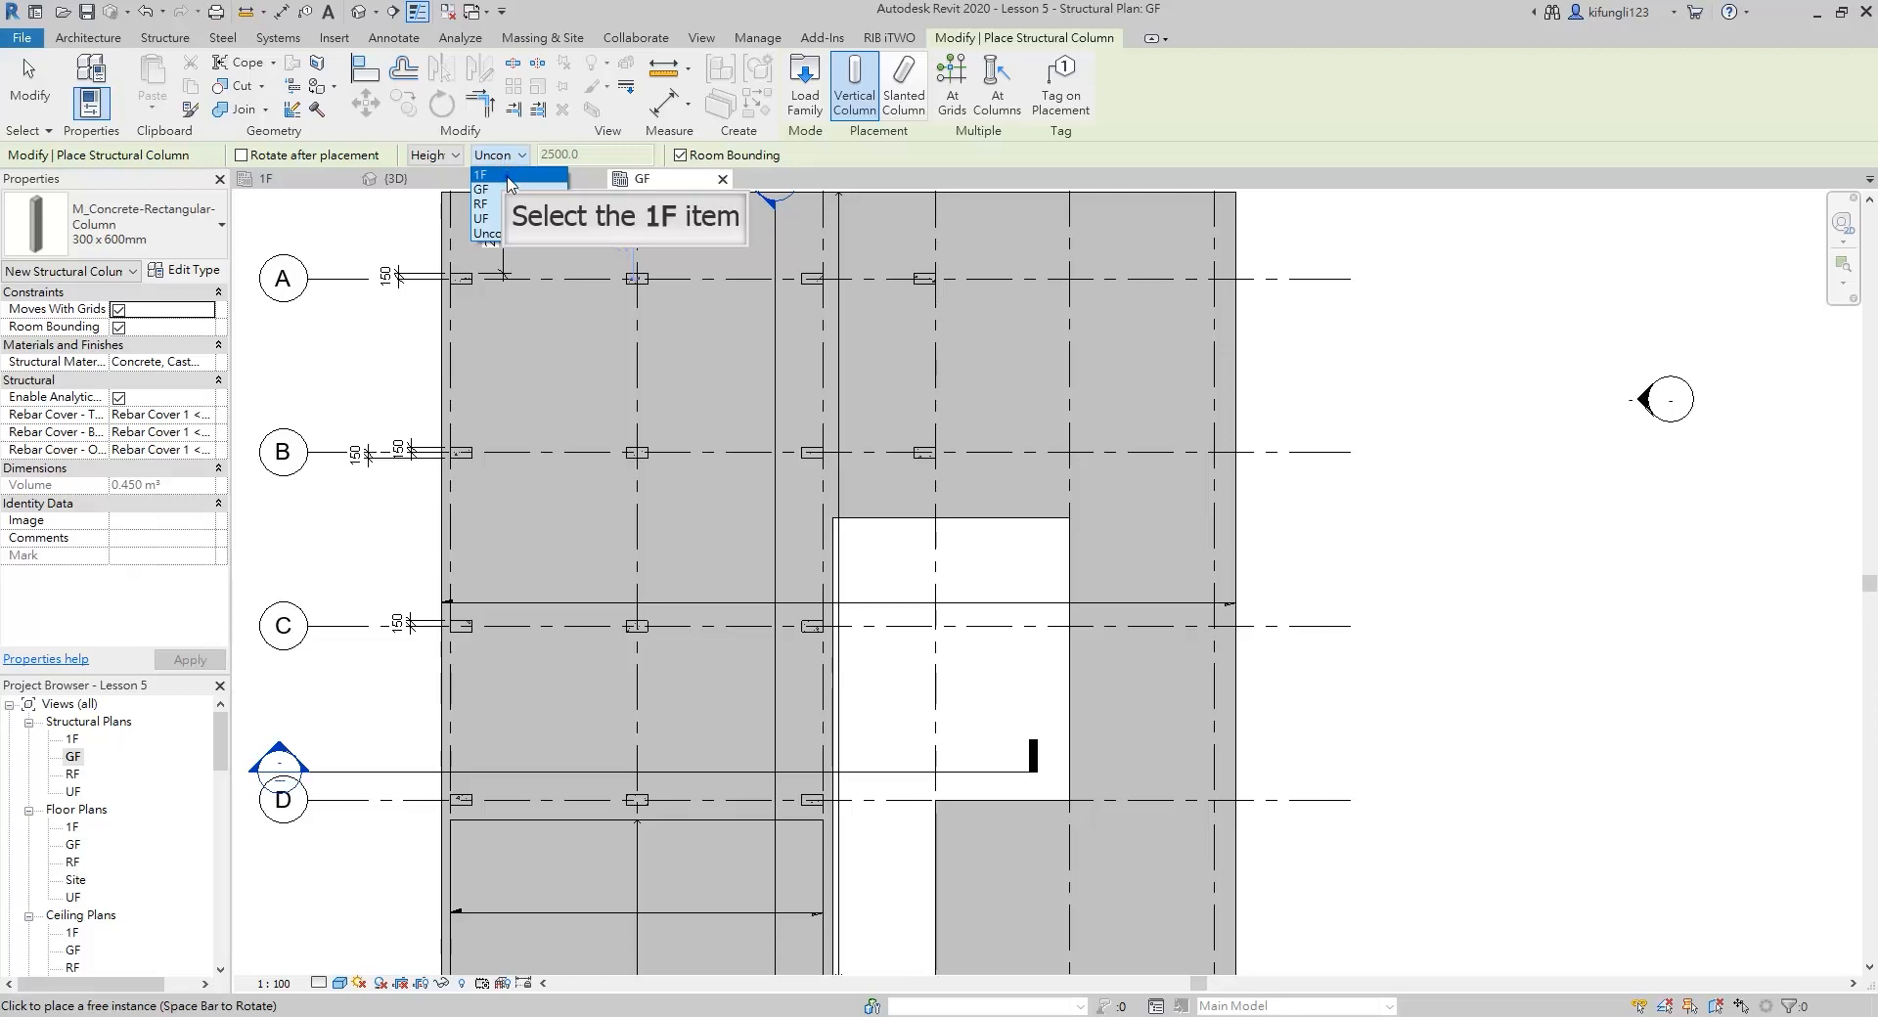
left_click(509, 176)
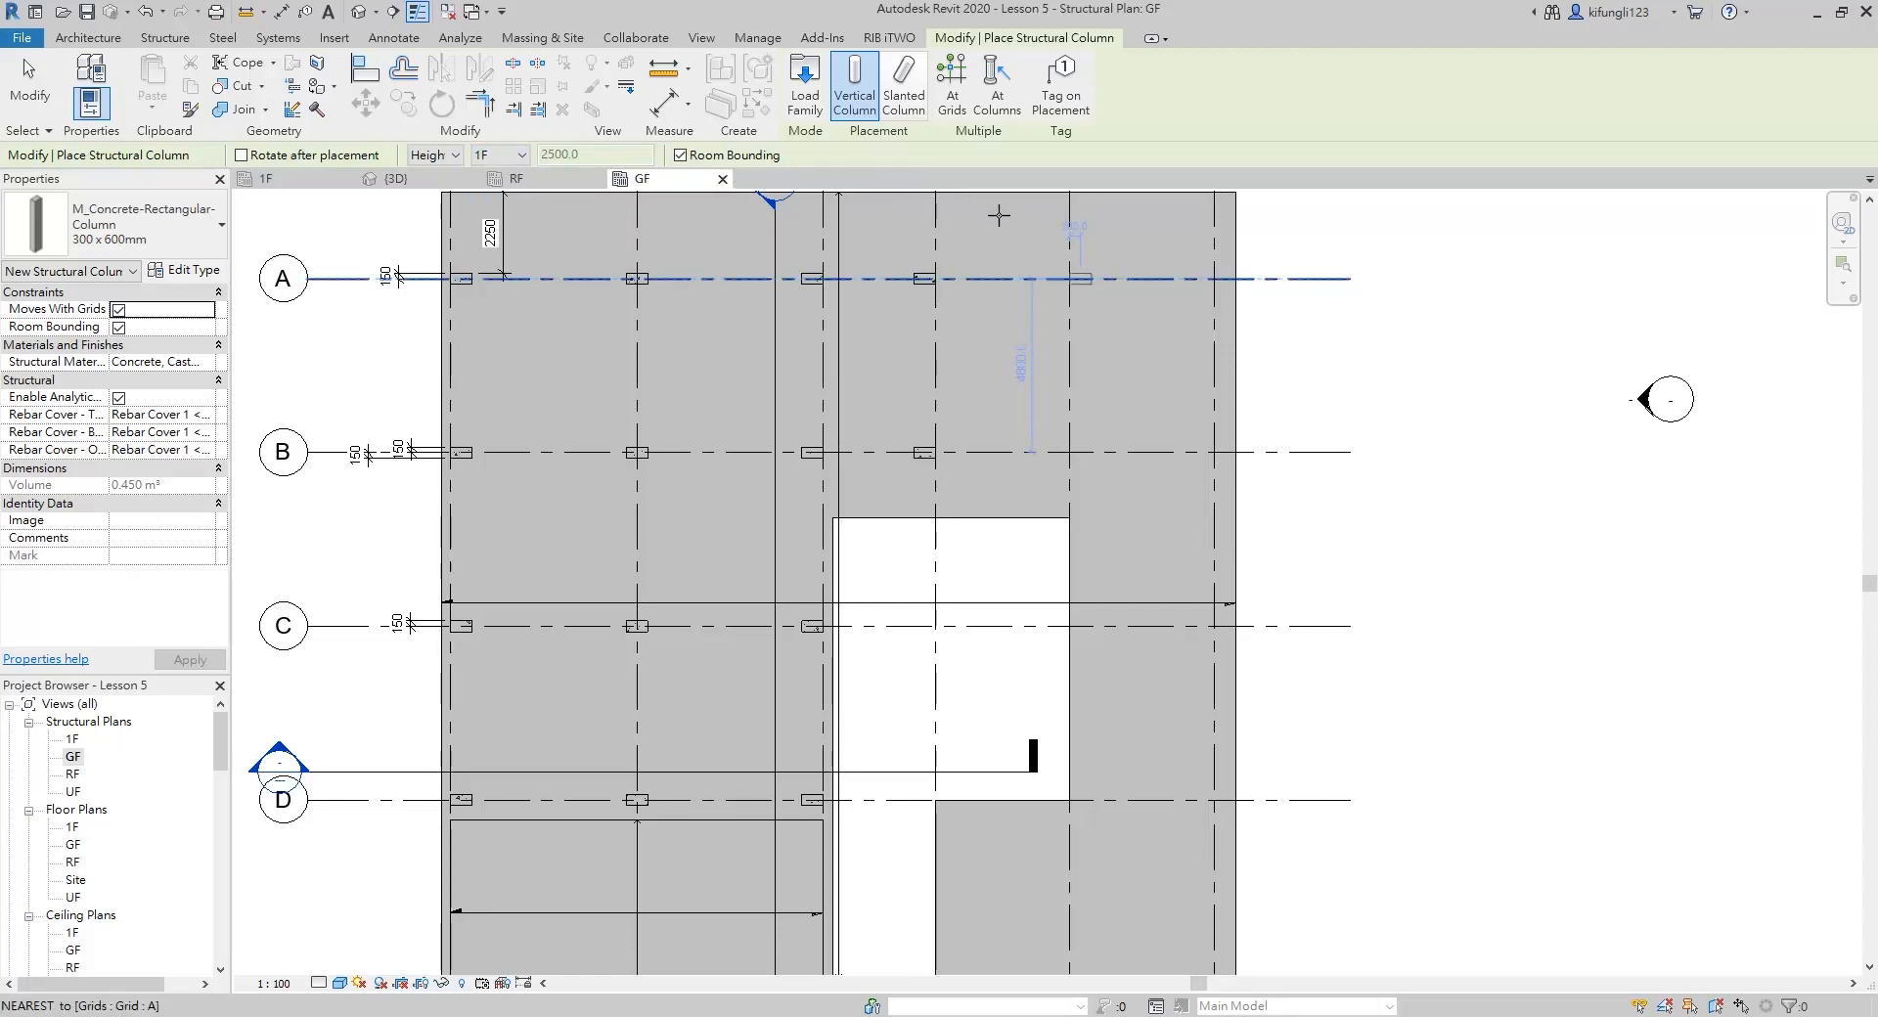
left_click(1076, 278)
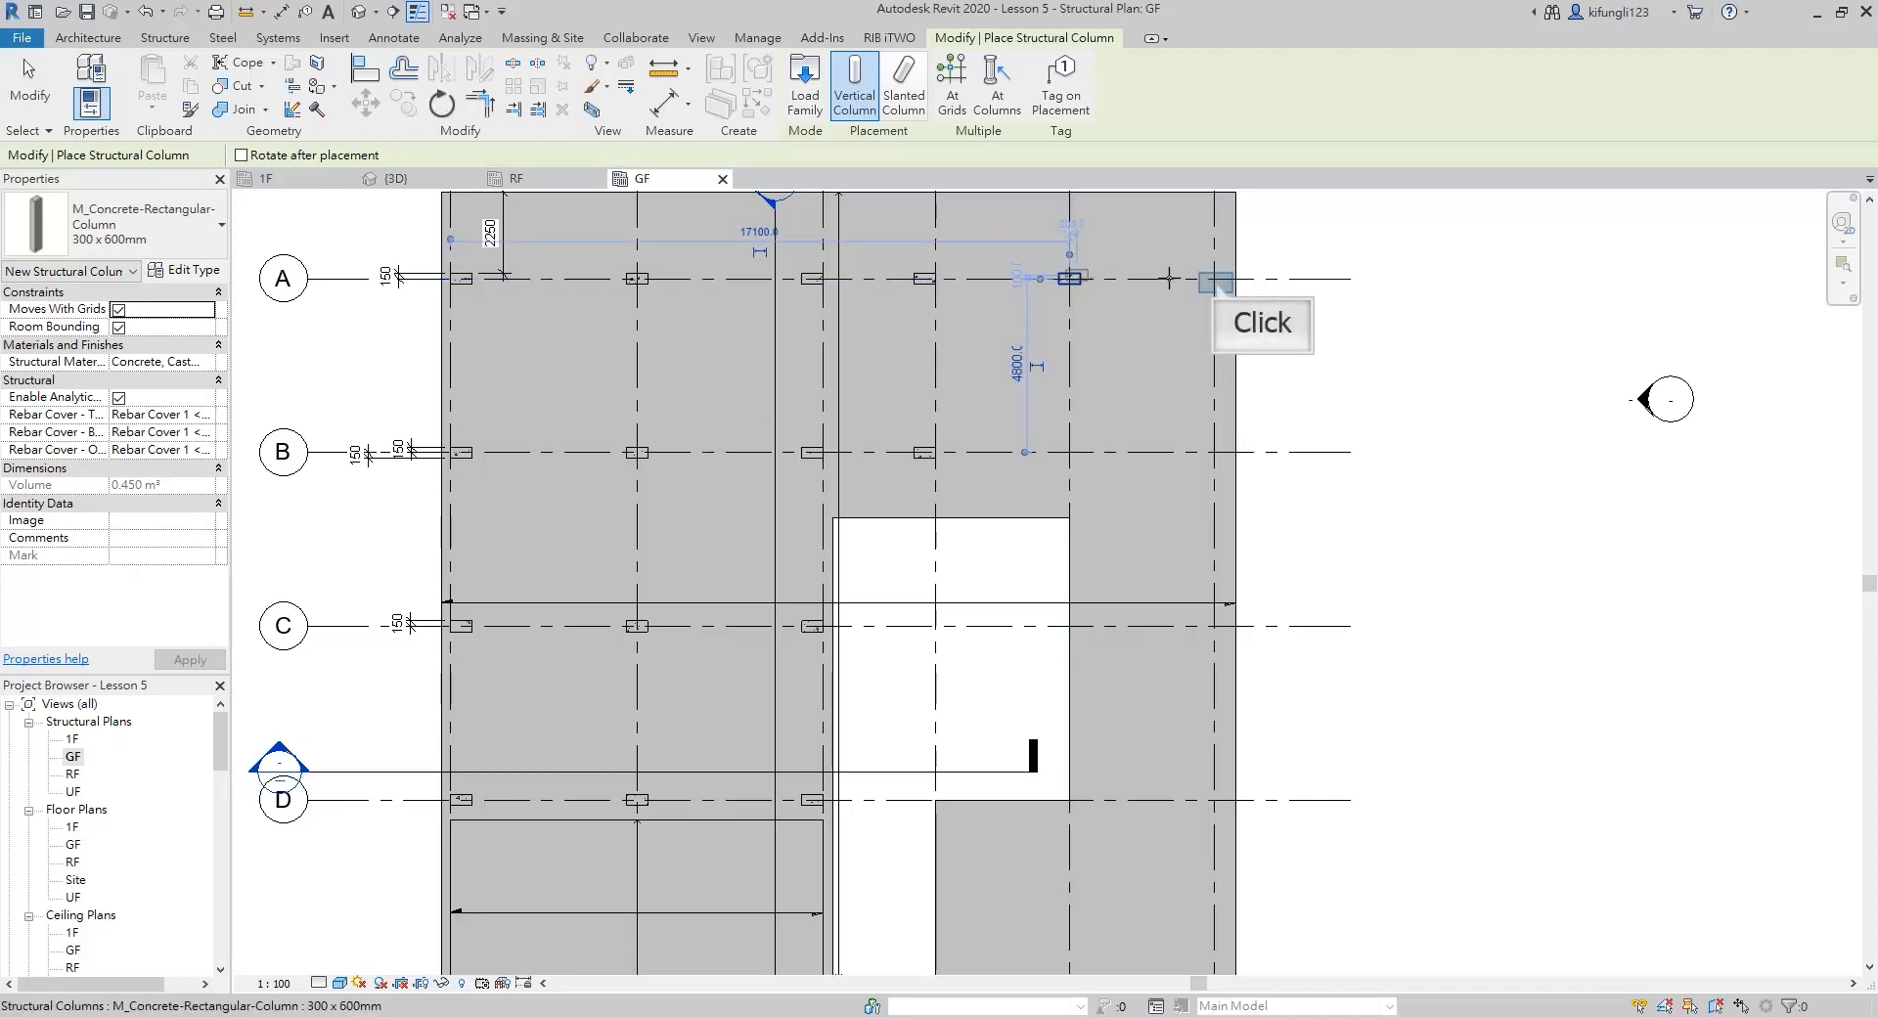
left_click(1216, 280)
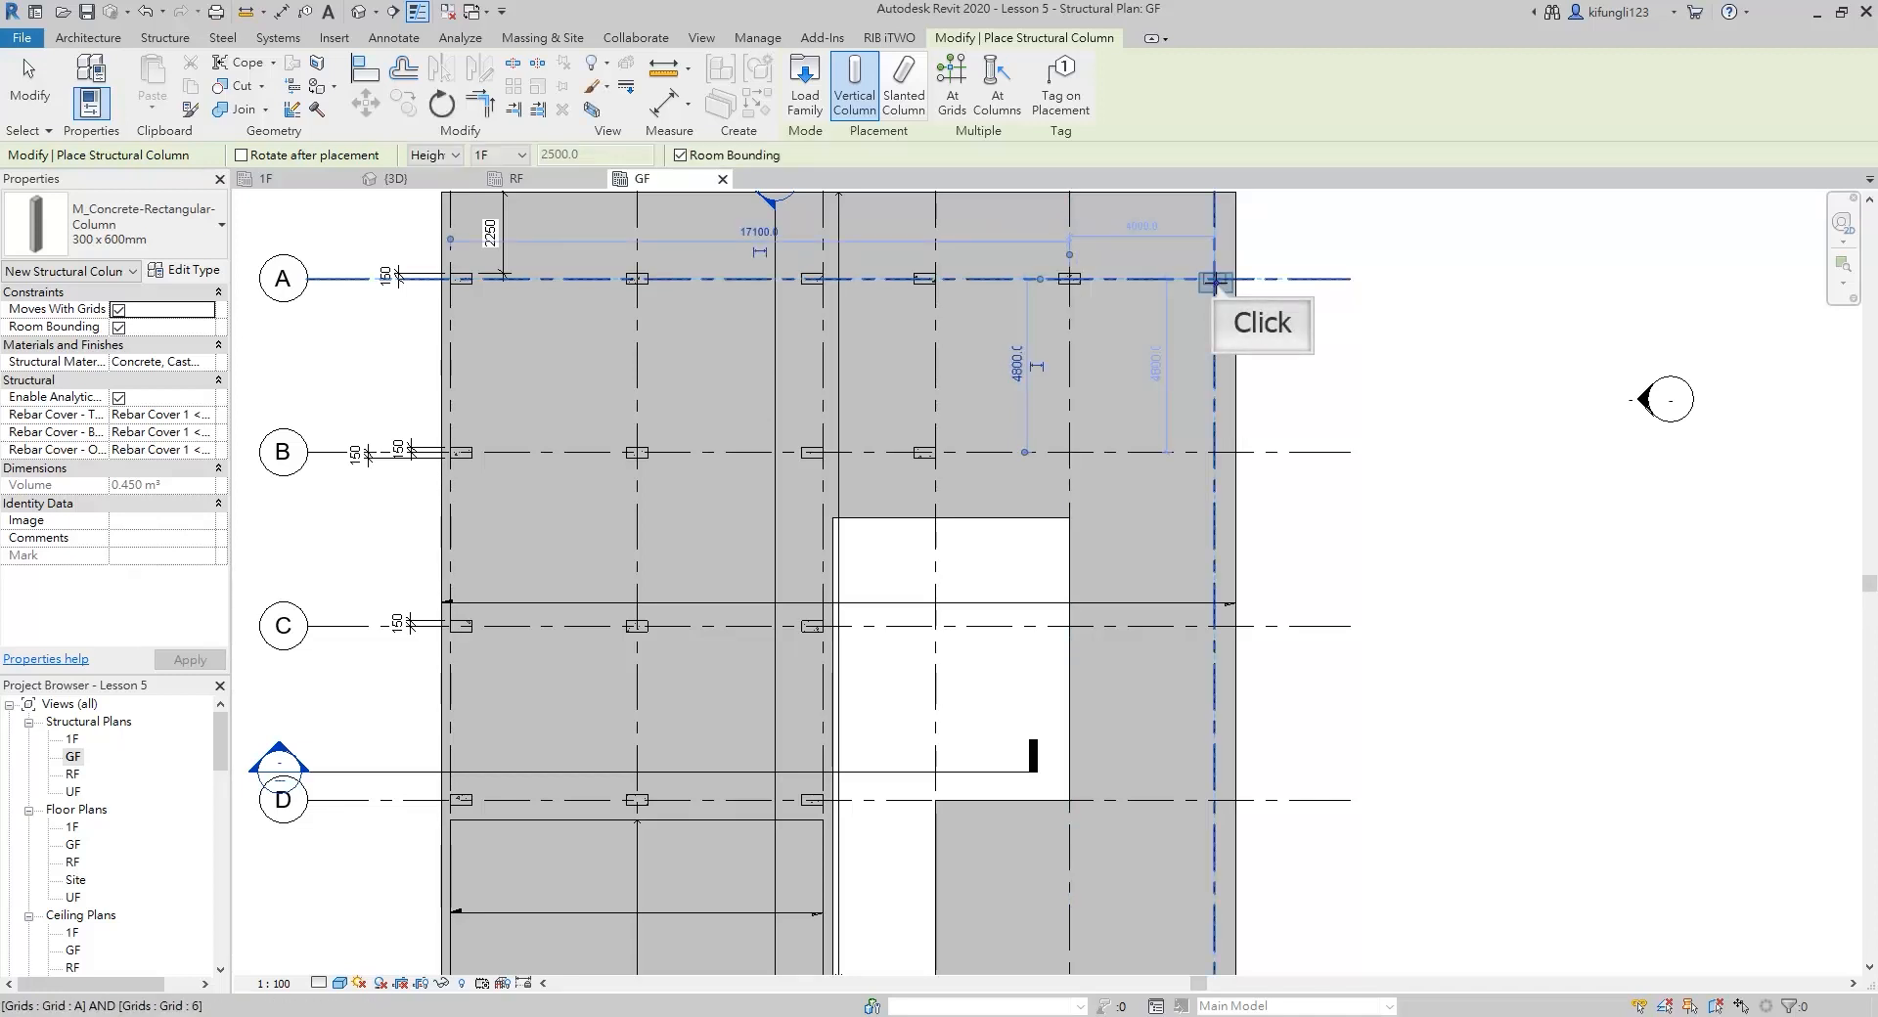
left_click(1071, 452)
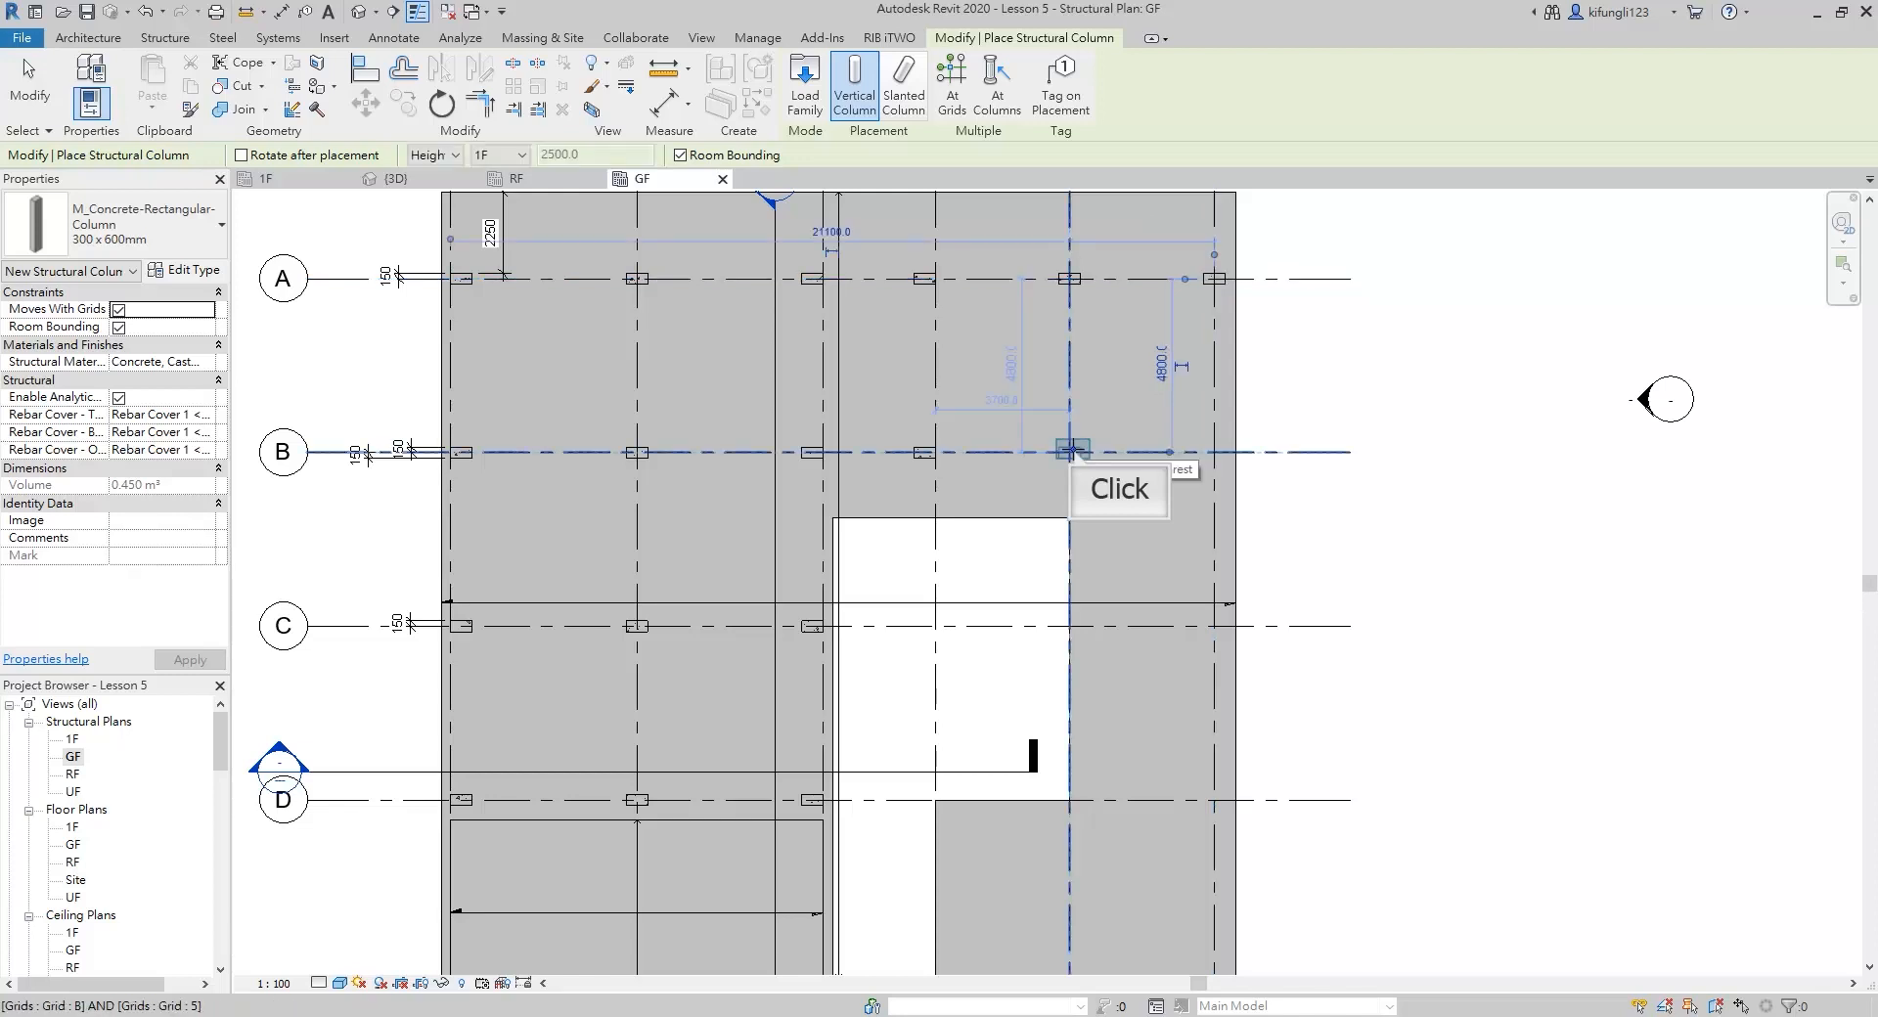
left_click(1214, 452)
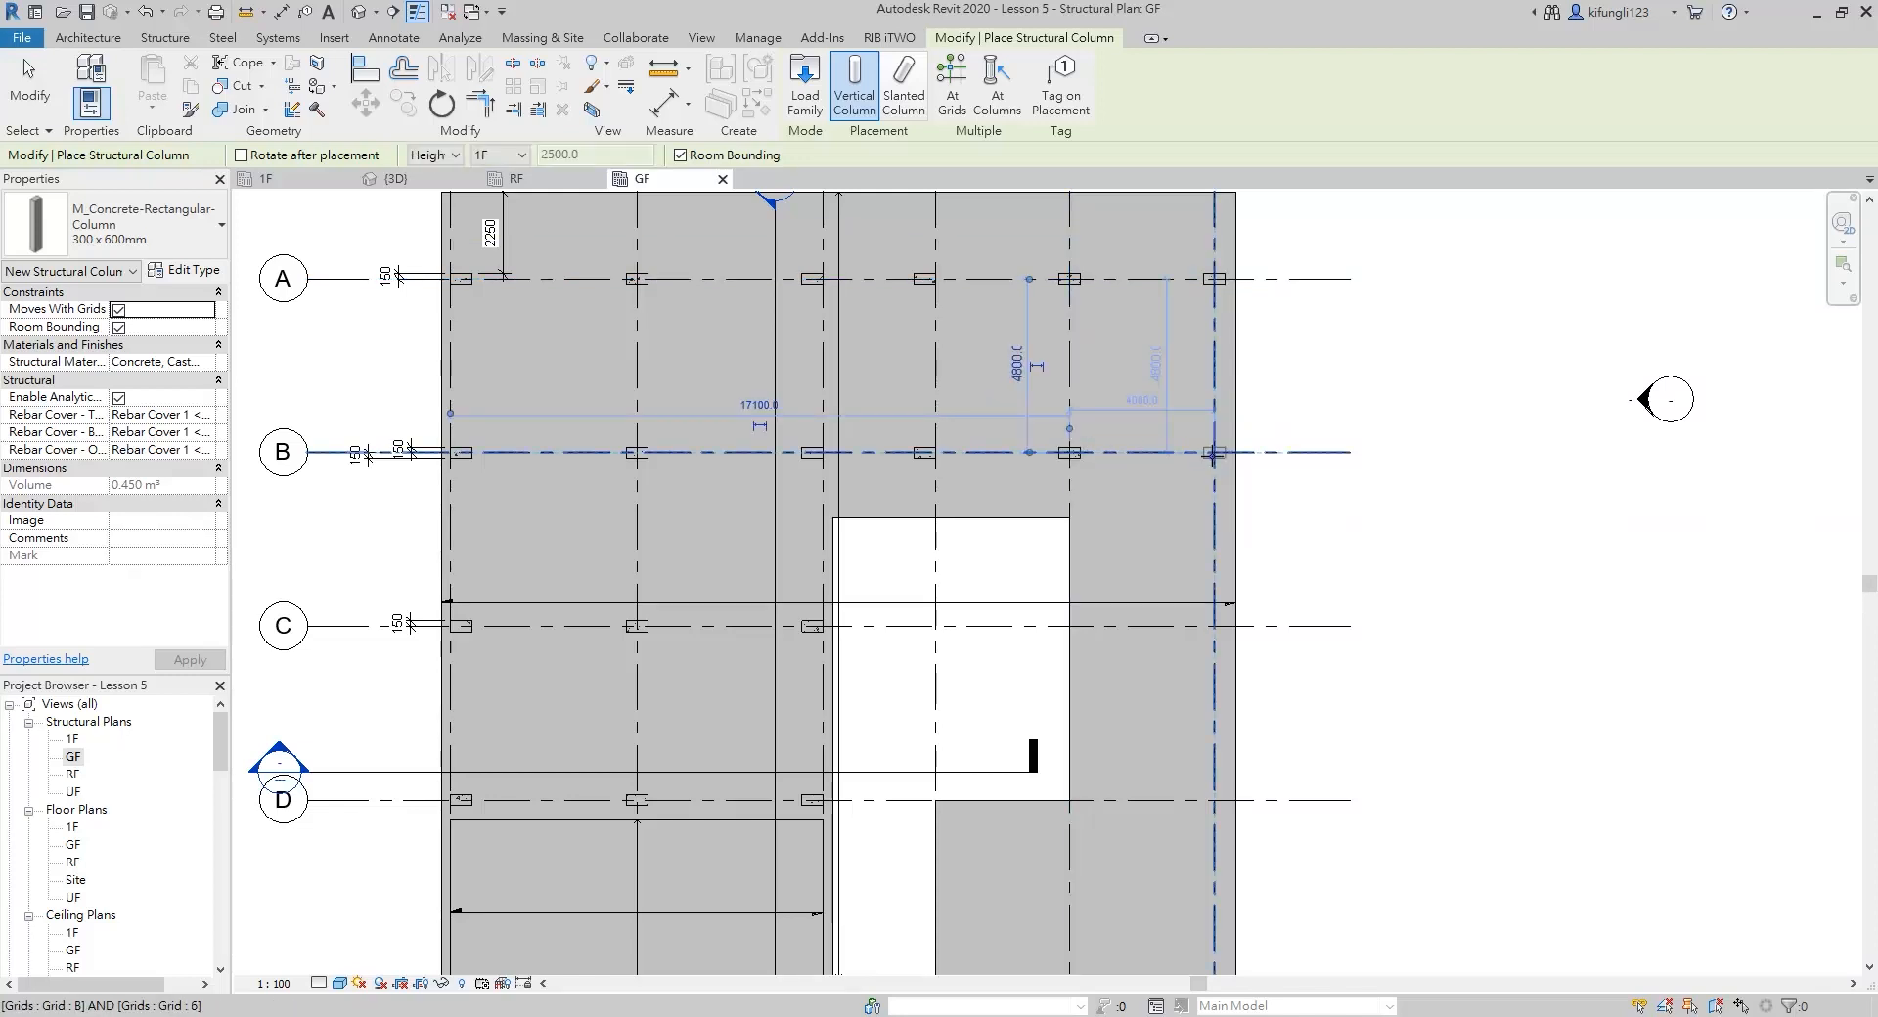
left_click(1215, 626)
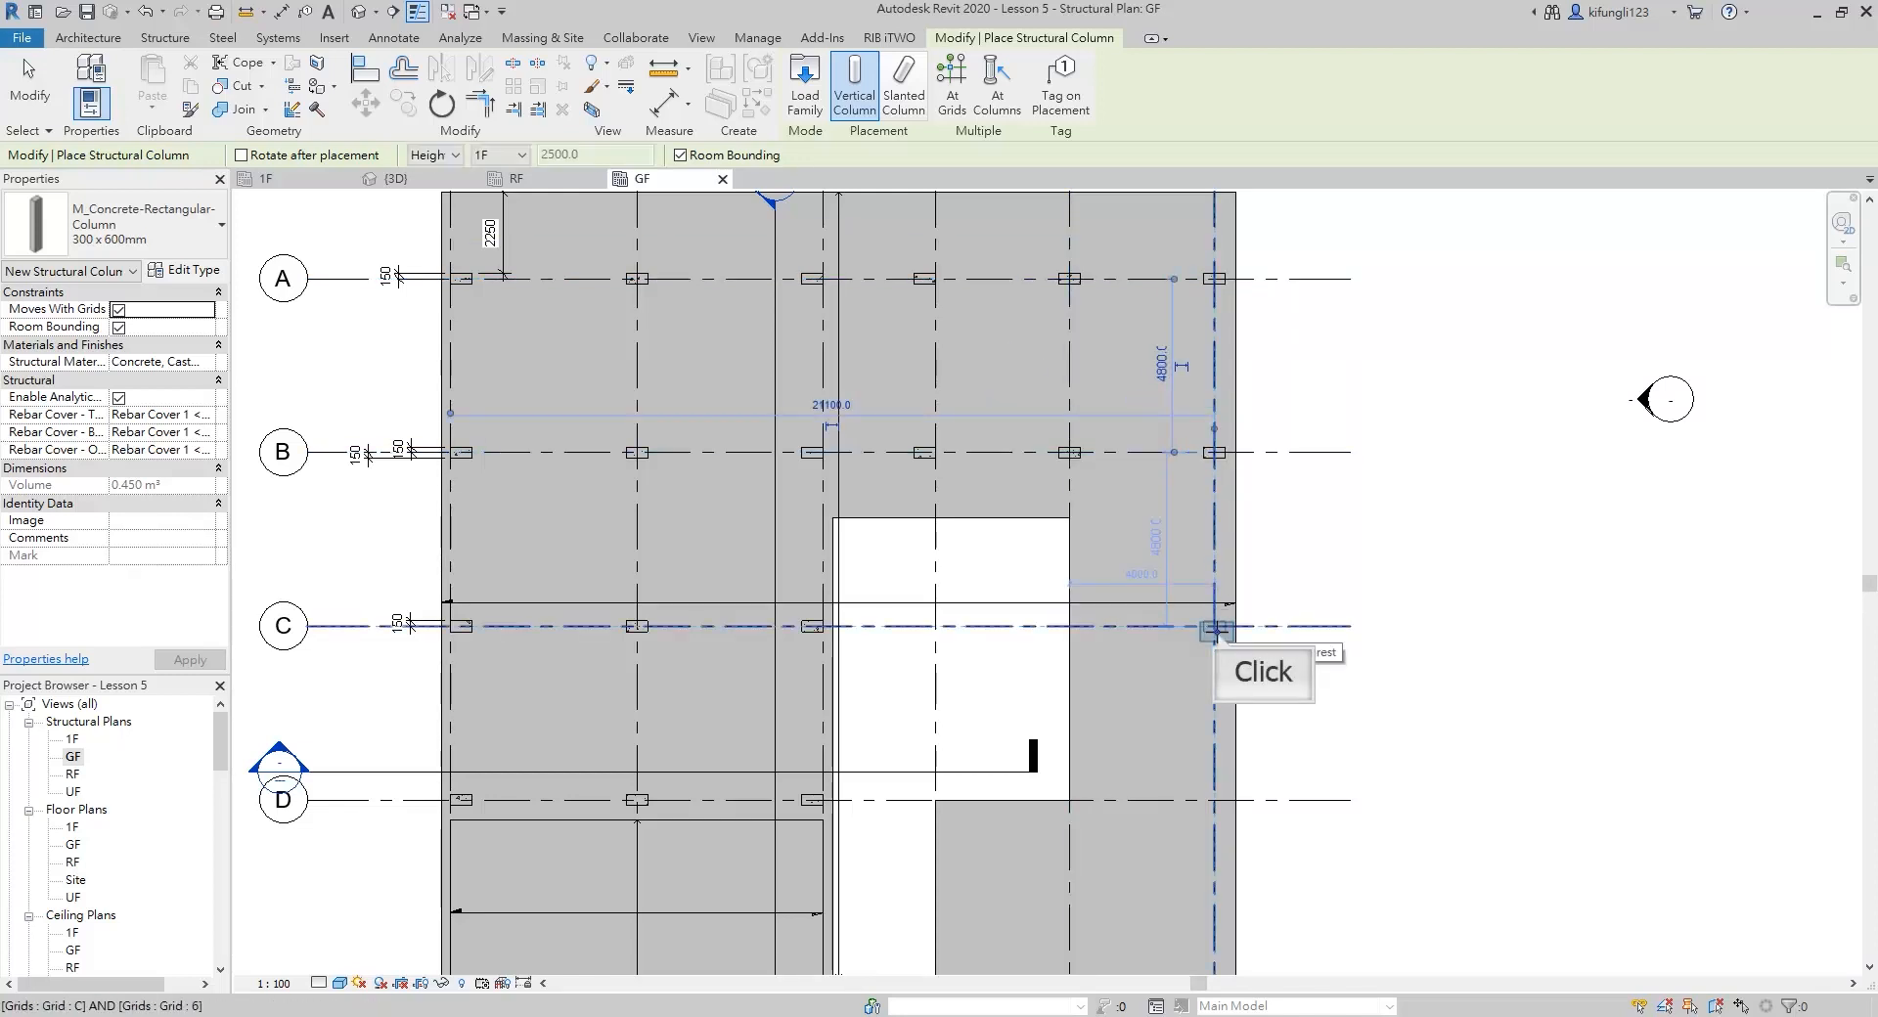
Place a rotated 300 x 600 mm column at C-5, on the slab side of grid 5
scroll(1082, 625, "up", 4)
left_click(1070, 626)
scroll(1070, 627, "down", 3)
middle_click_drag(1182, 663, 1019, 469)
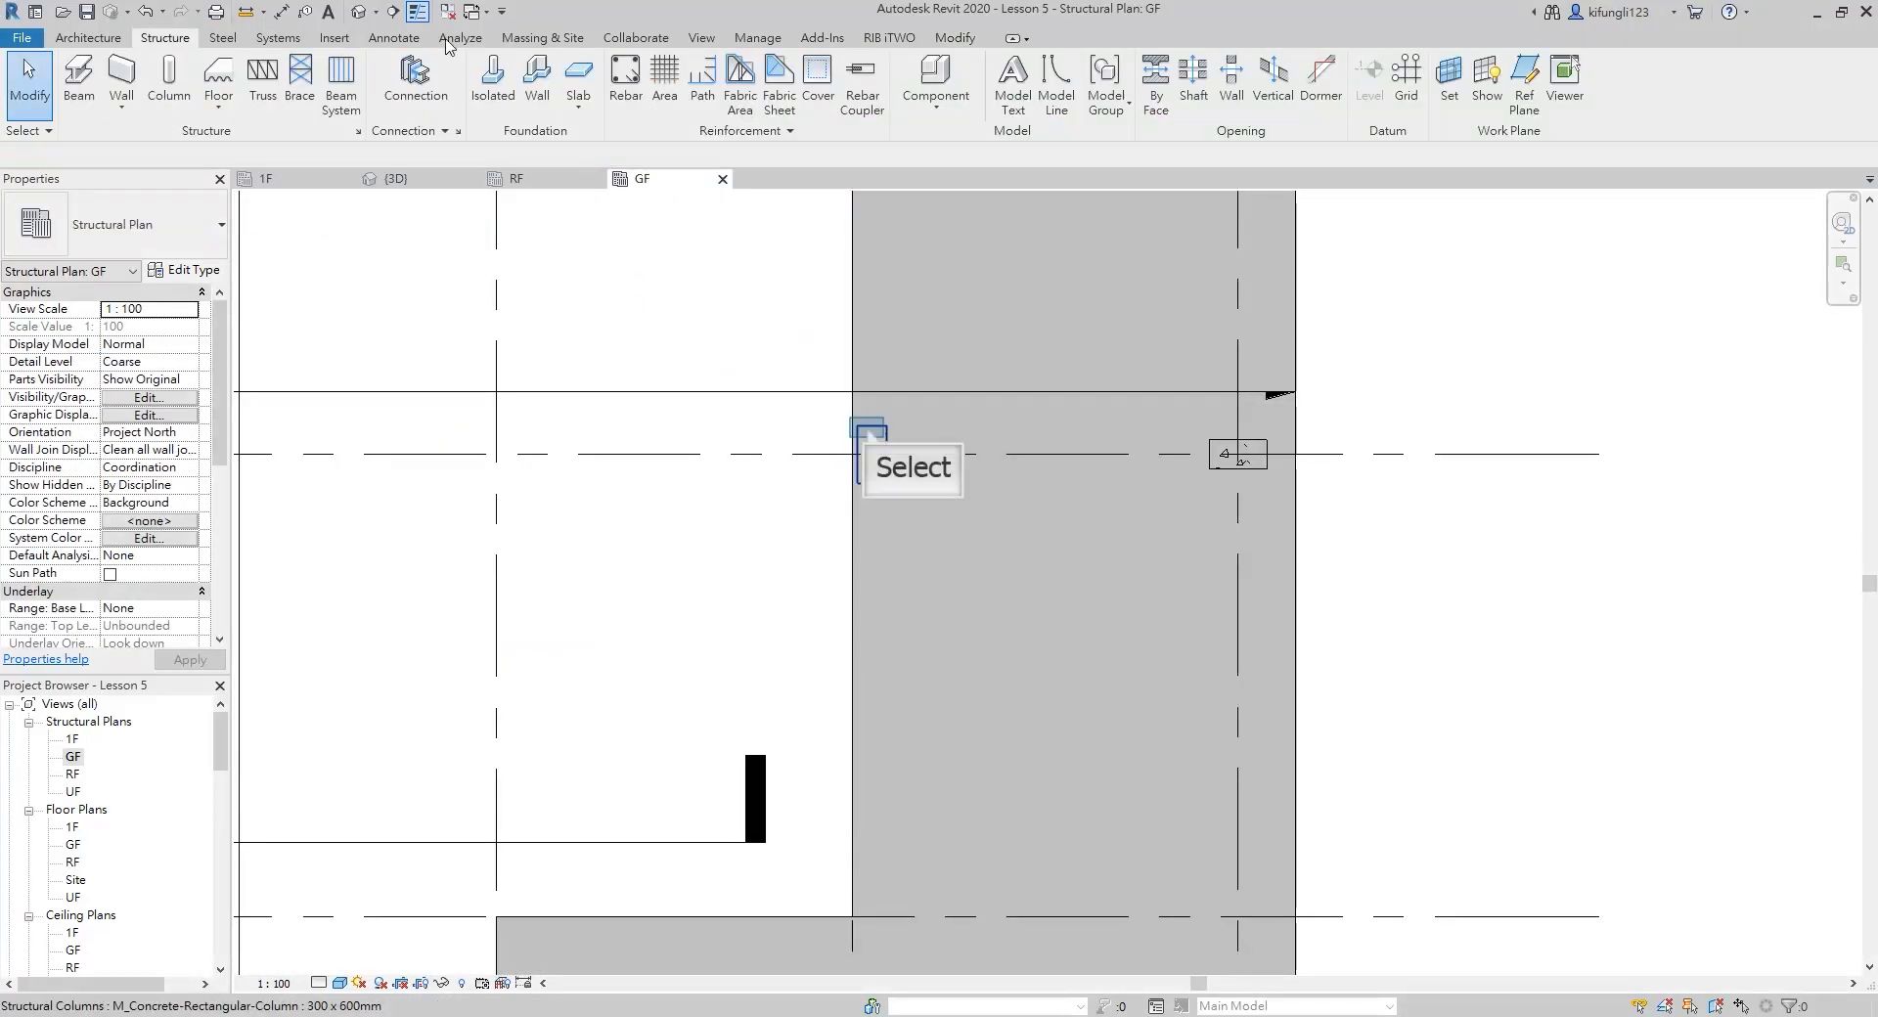
Copy the rotated 300 x 600 mm column at C-5 along grid 5 to grid intersections D-5 and E-5
left_click(869, 432)
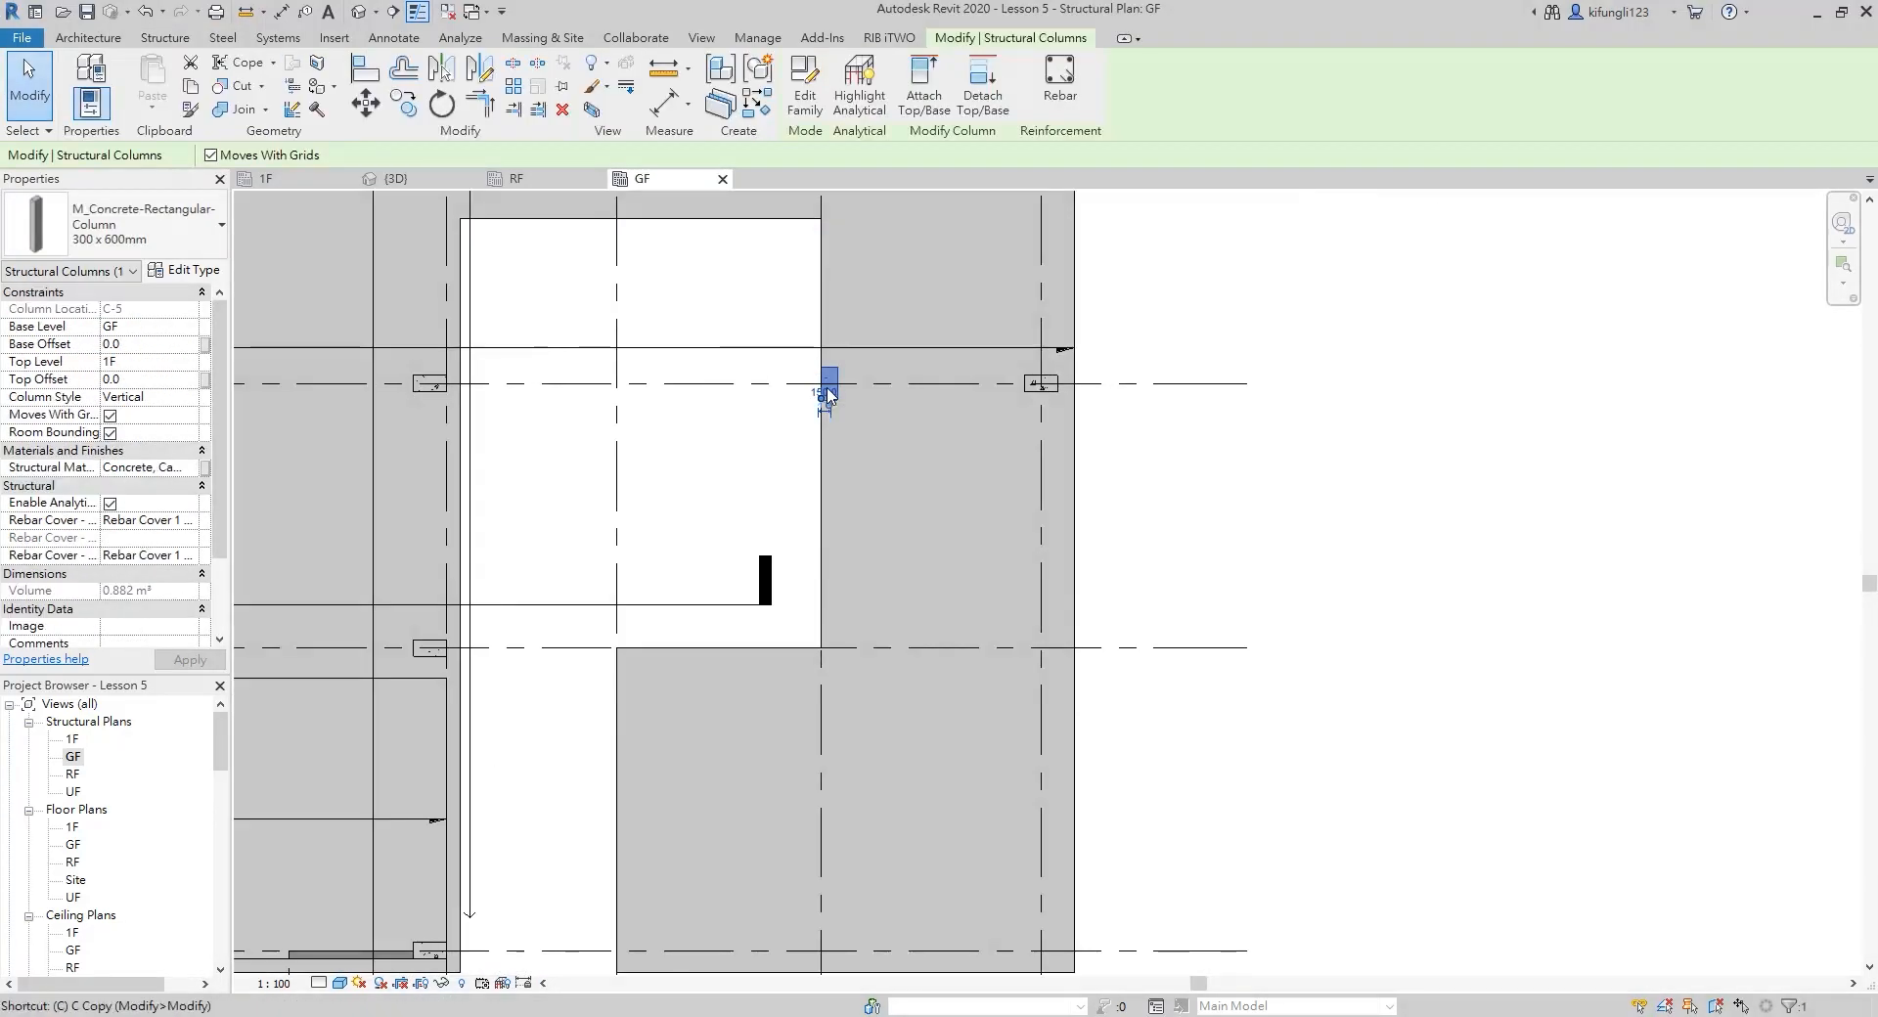
key("c")
key("o")
scroll(826, 391, "up", 2)
left_click(833, 379)
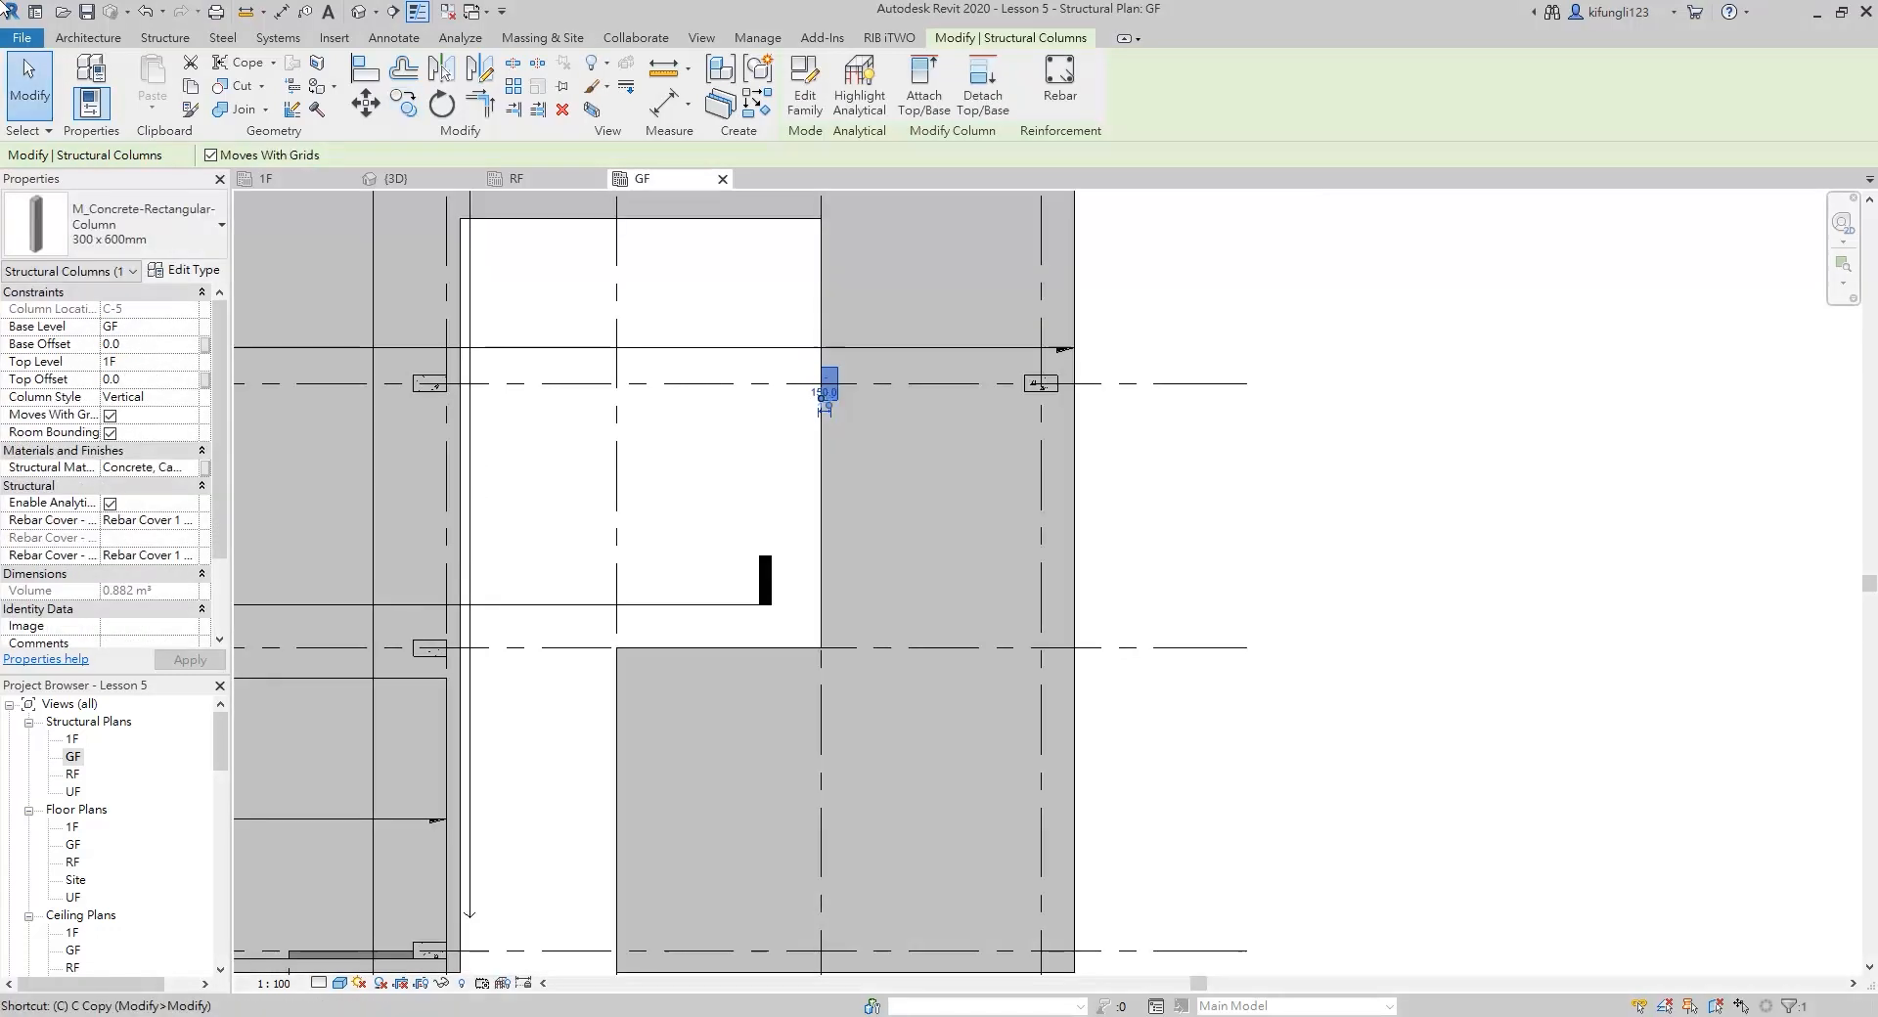
key("c")
key("o")
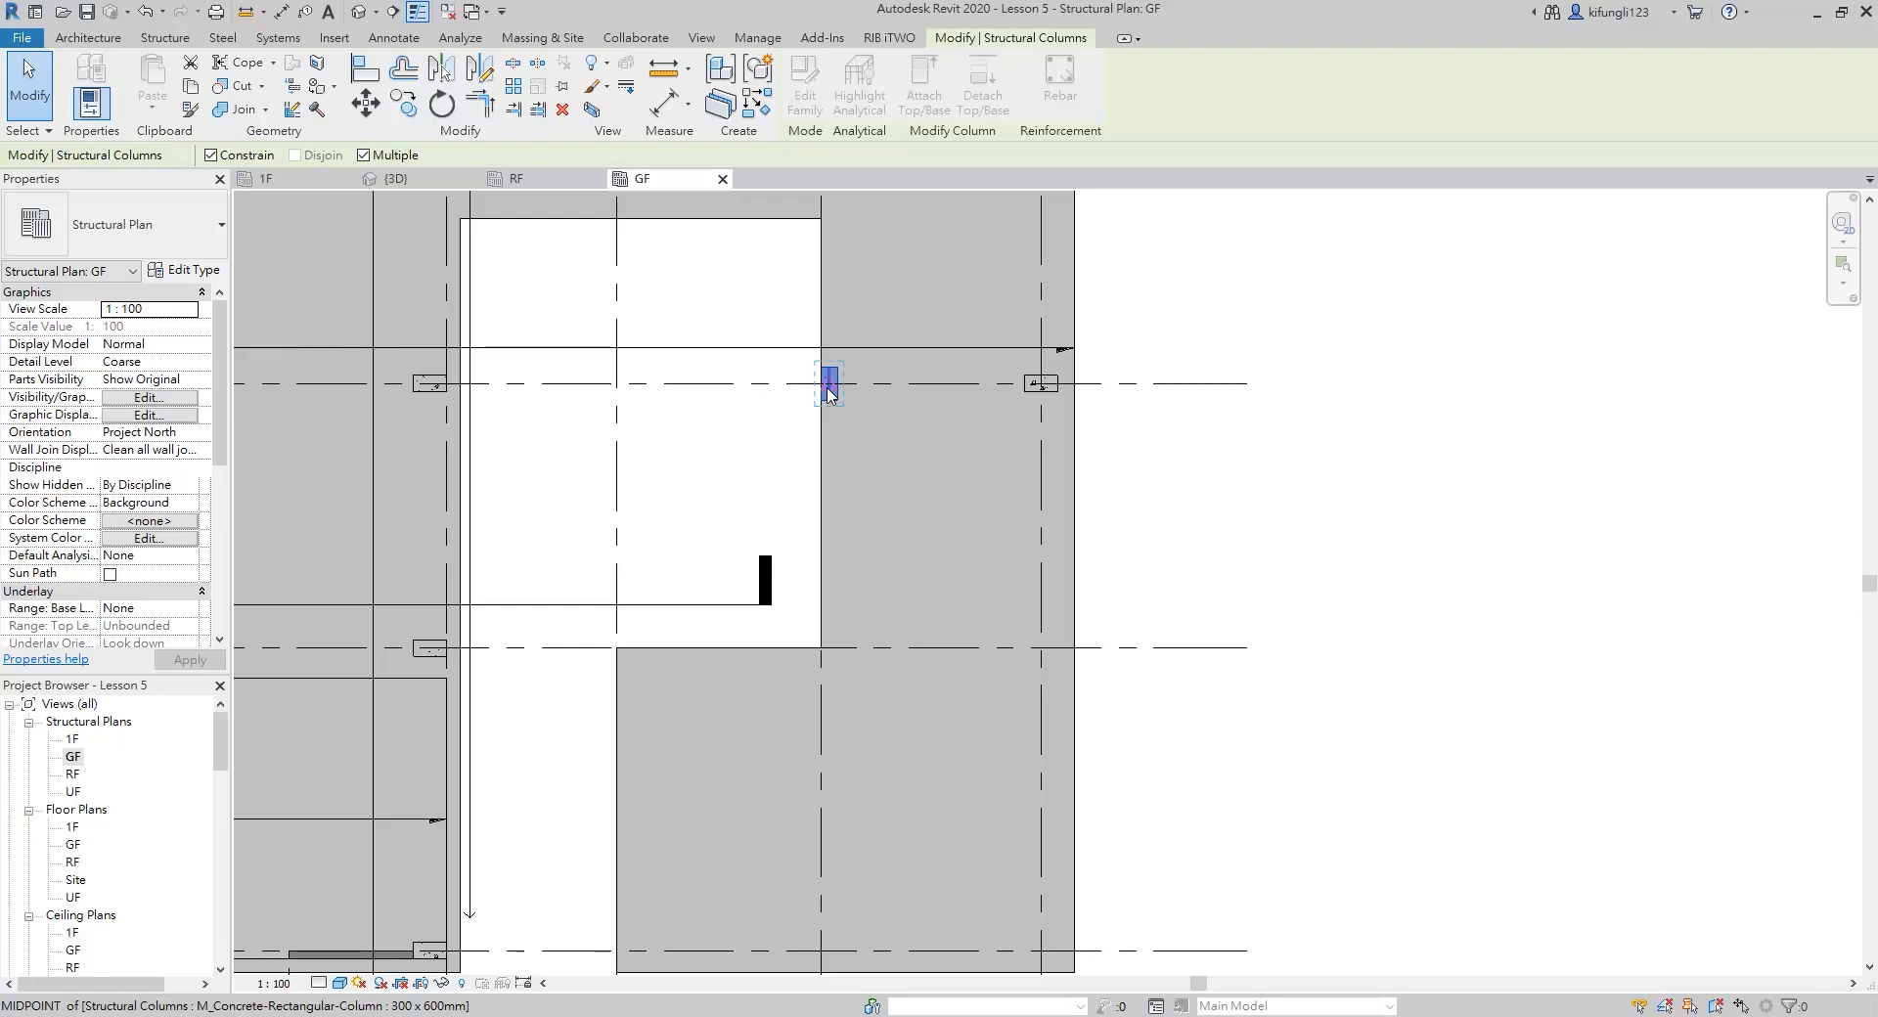
scroll(828, 389, "up", 2)
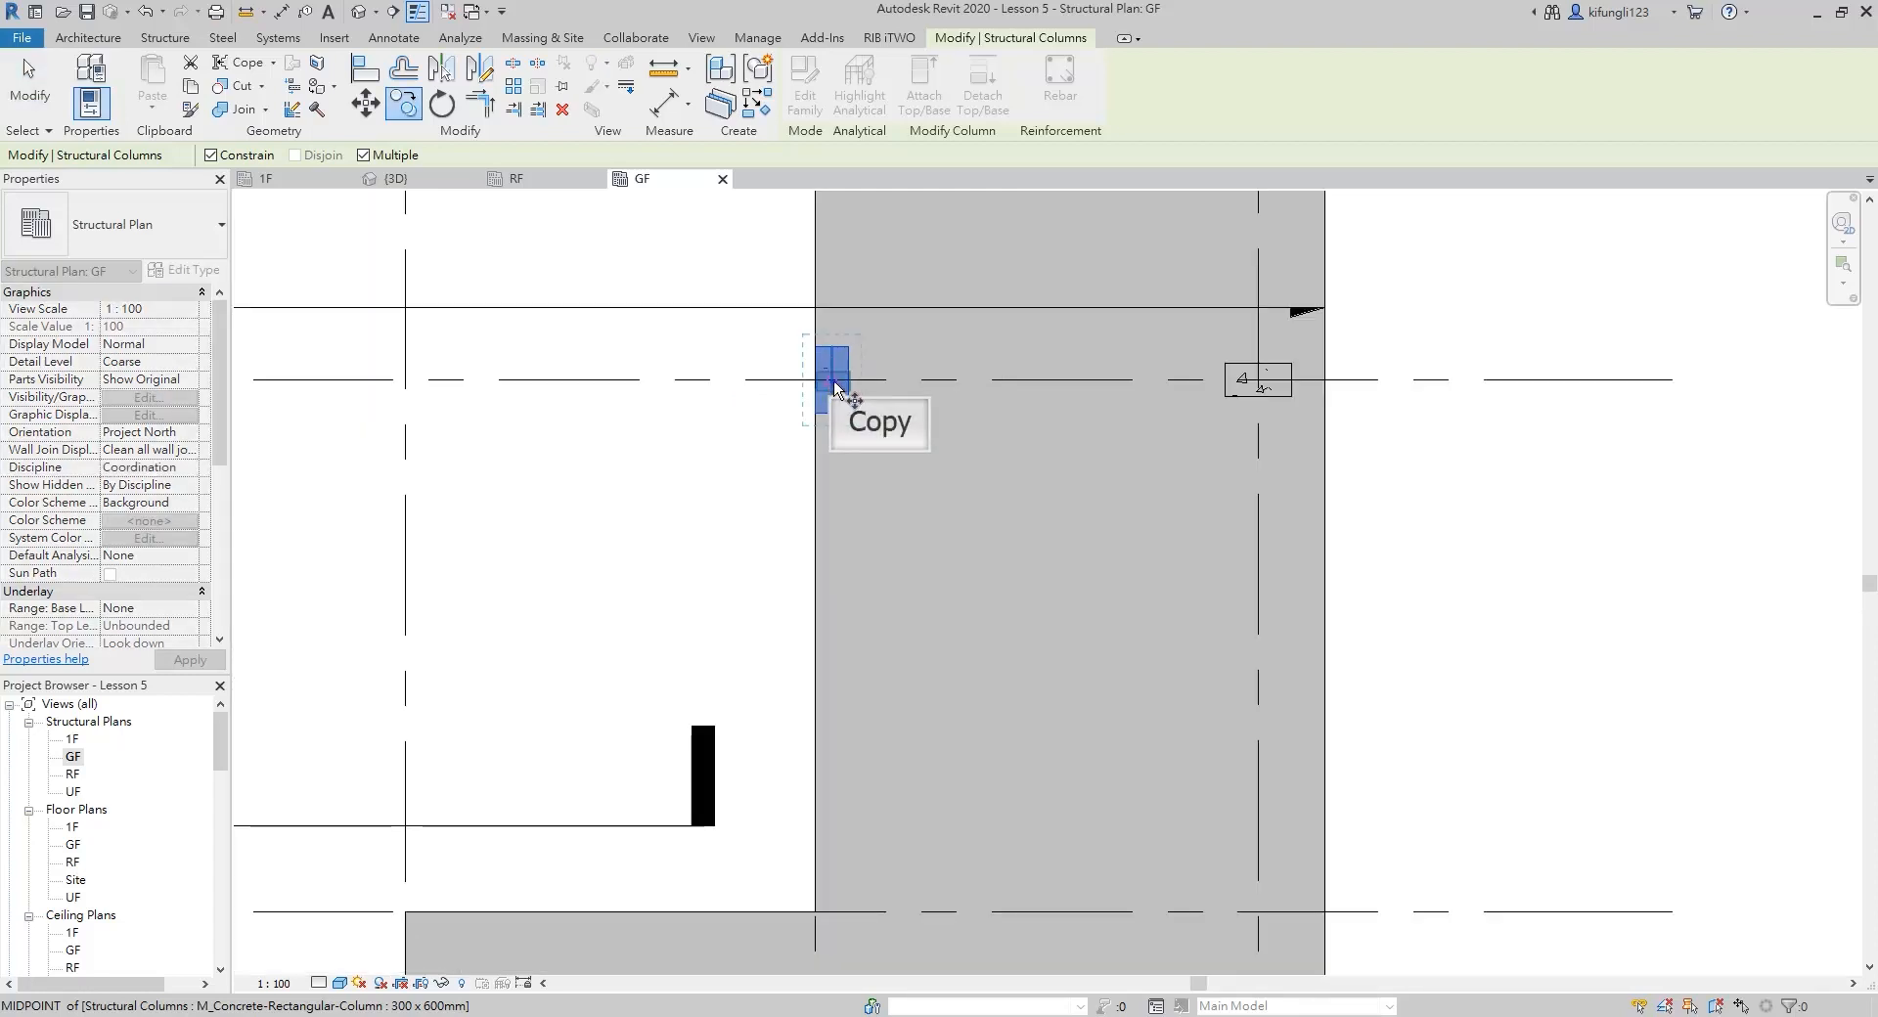
left_click(838, 417)
left_click(838, 910)
middle_click_drag(849, 873, 861, 411)
scroll(860, 412, "down", 2)
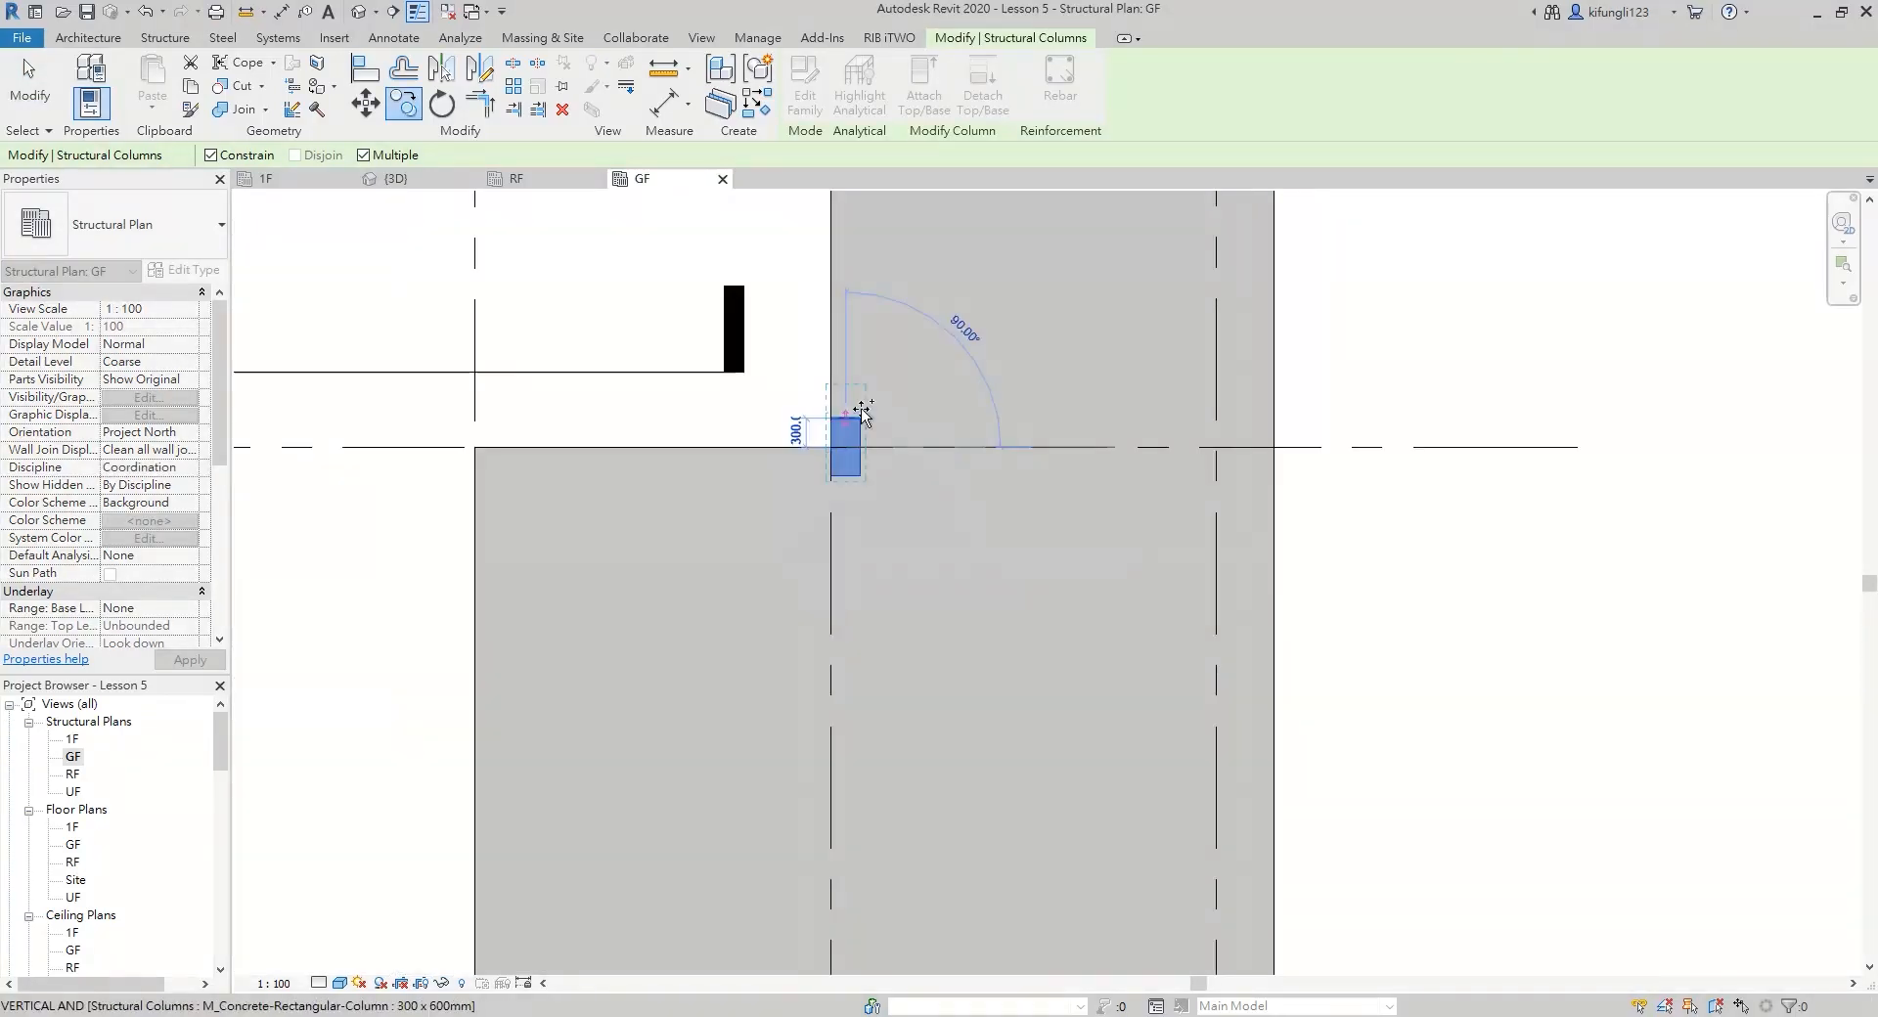
left_click(859, 783)
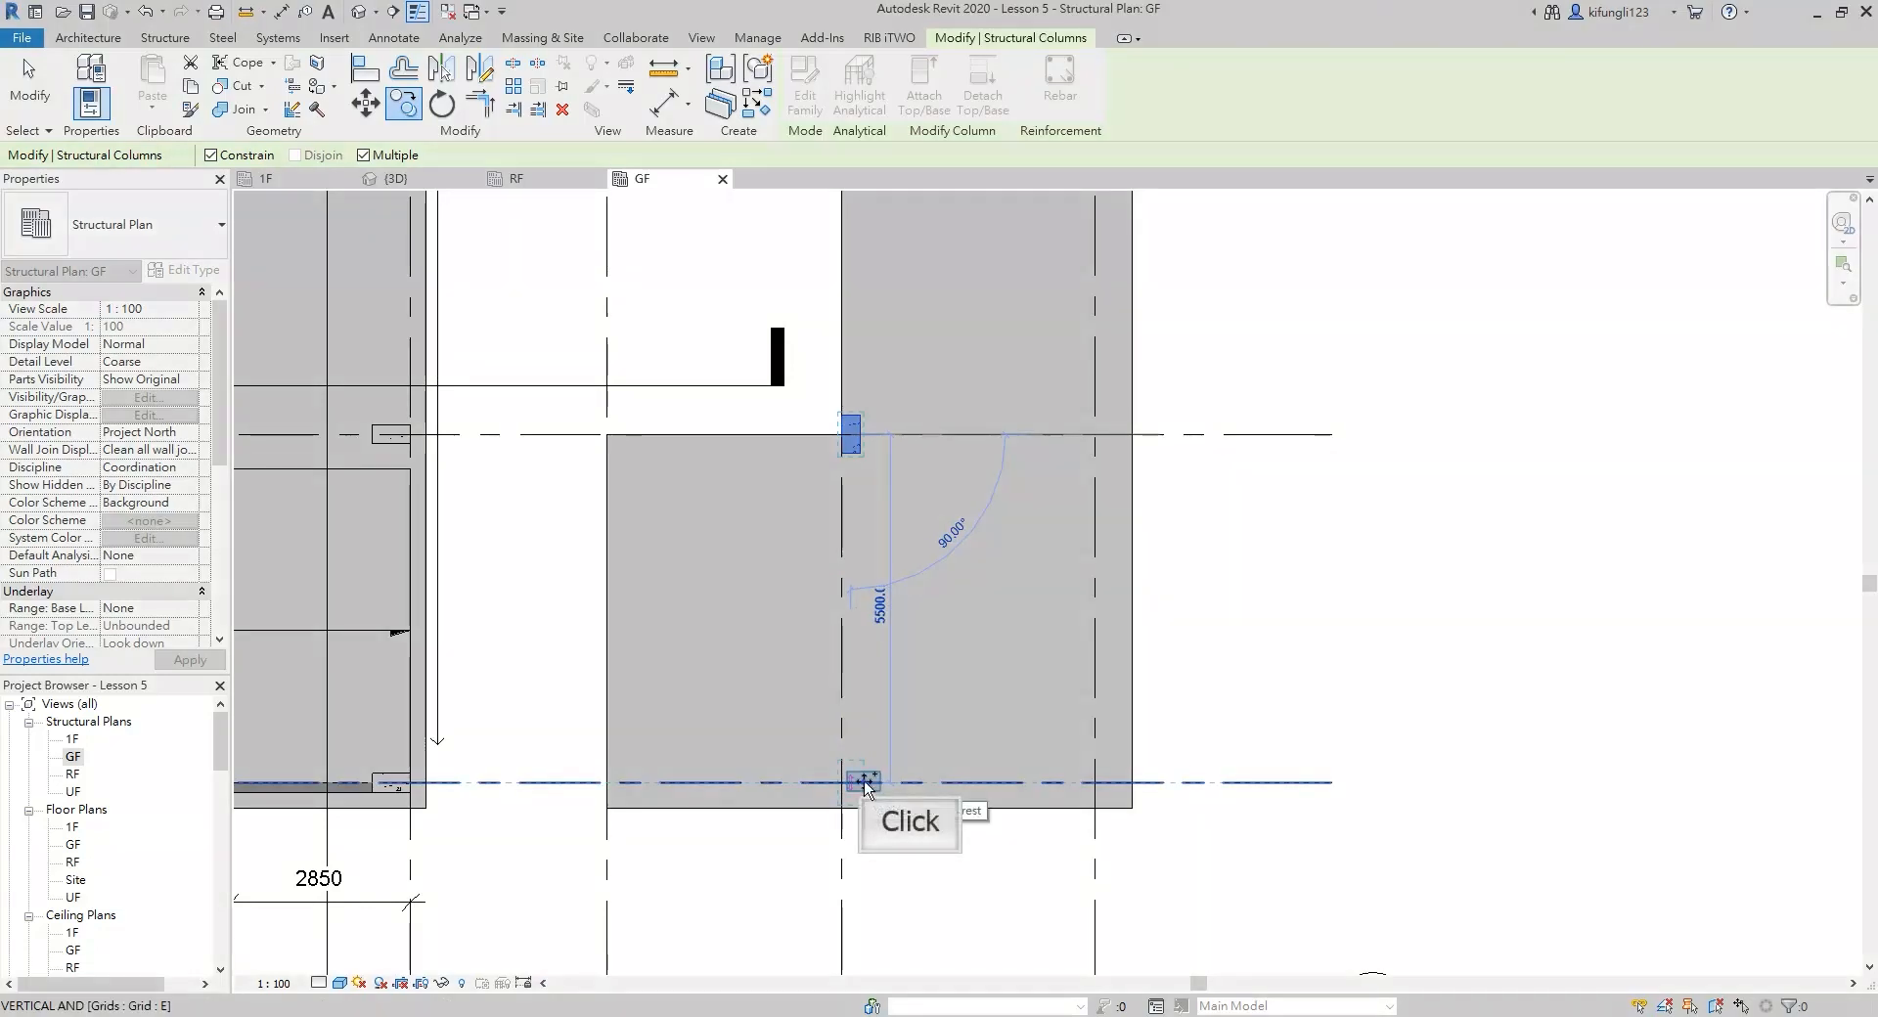
key("Escape")
Rotate the column at E-5 by 90 degrees
scroll(861, 782, "up", 2)
key("r")
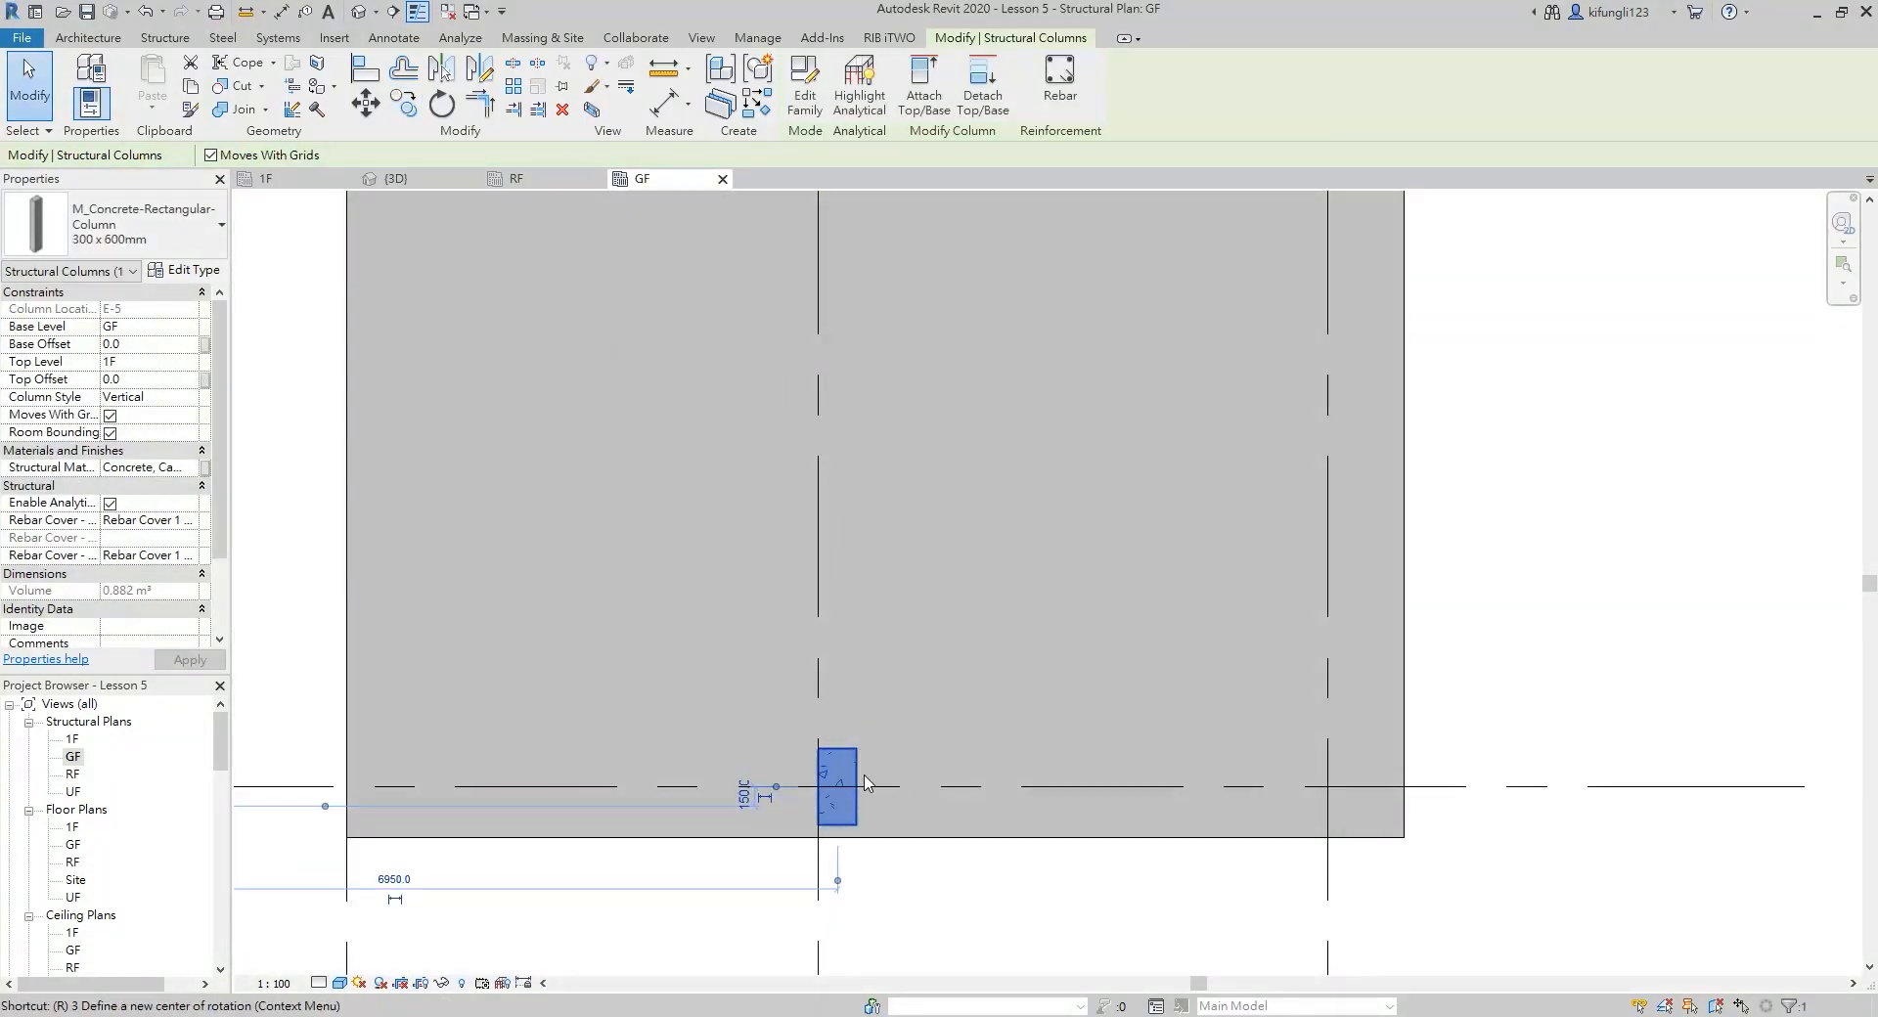
key("o")
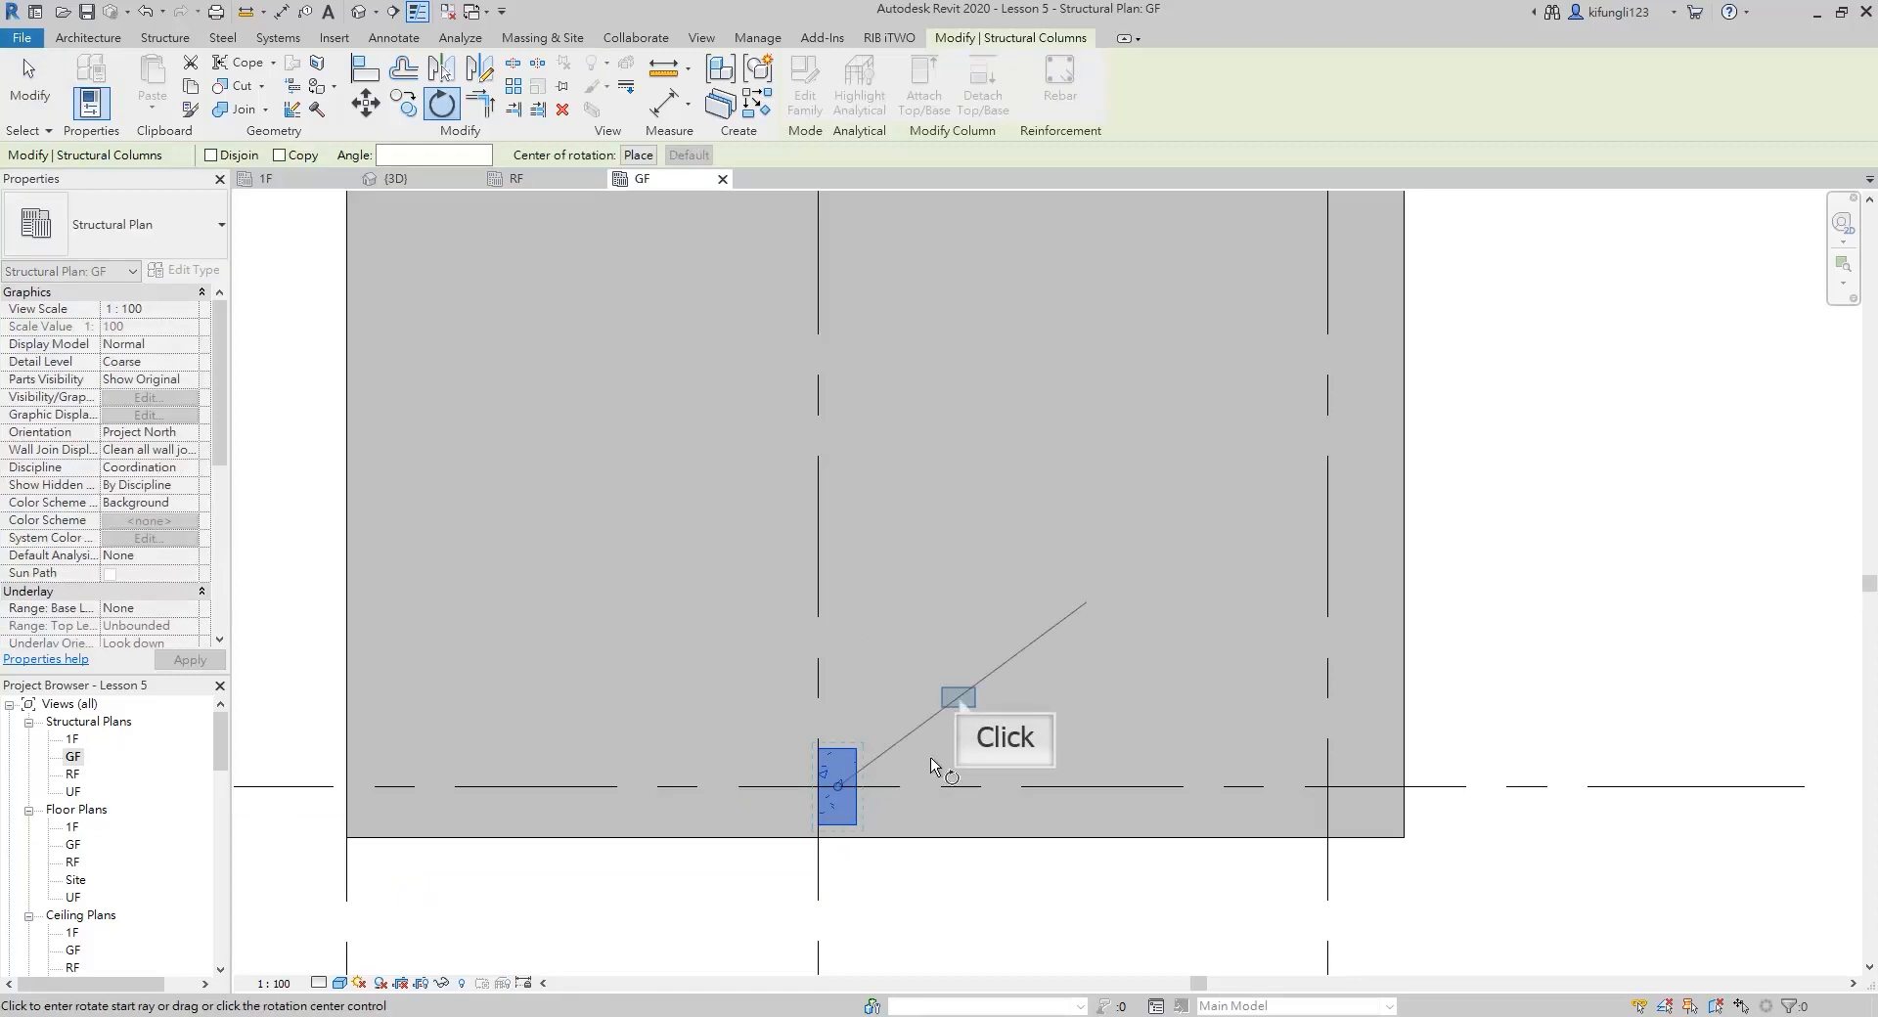
left_click(958, 696)
type("90")
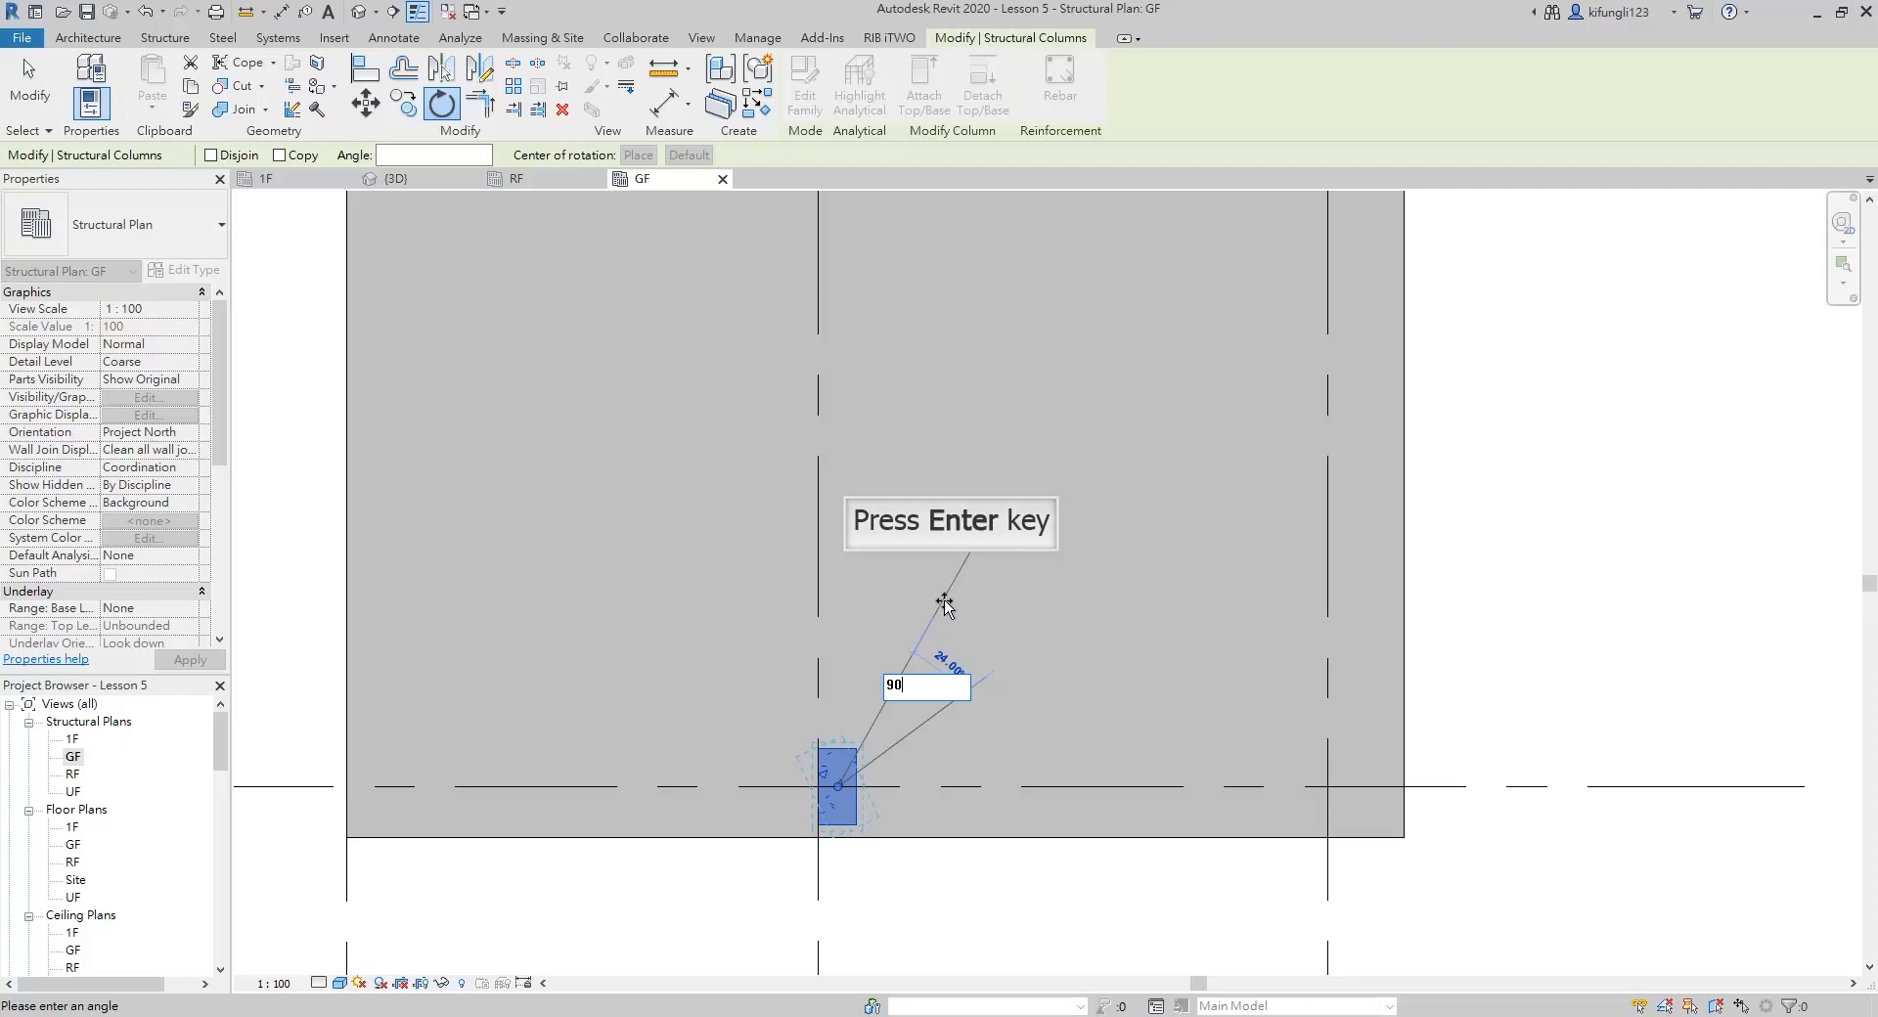
key("Return")
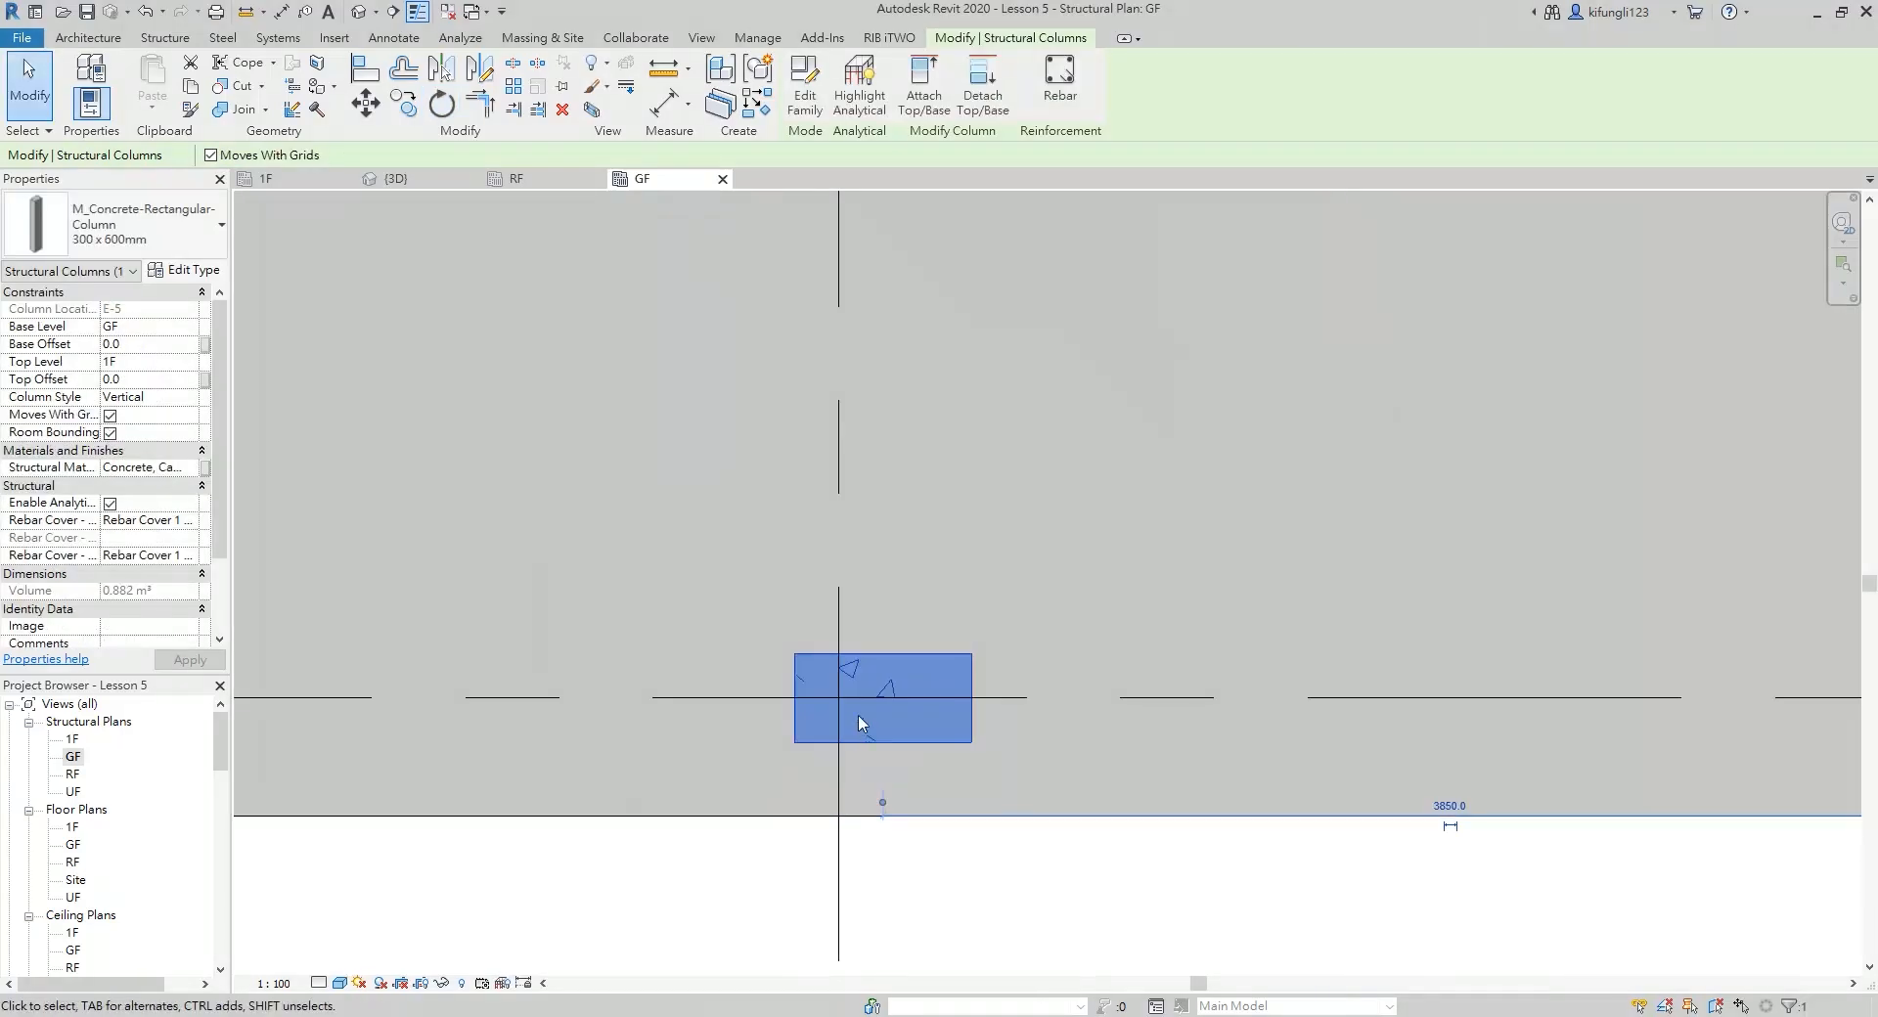
Move the E-5 column horizontally so the midpoint of its long edge lies on grid 5
key("m")
key("v")
key("Escape")
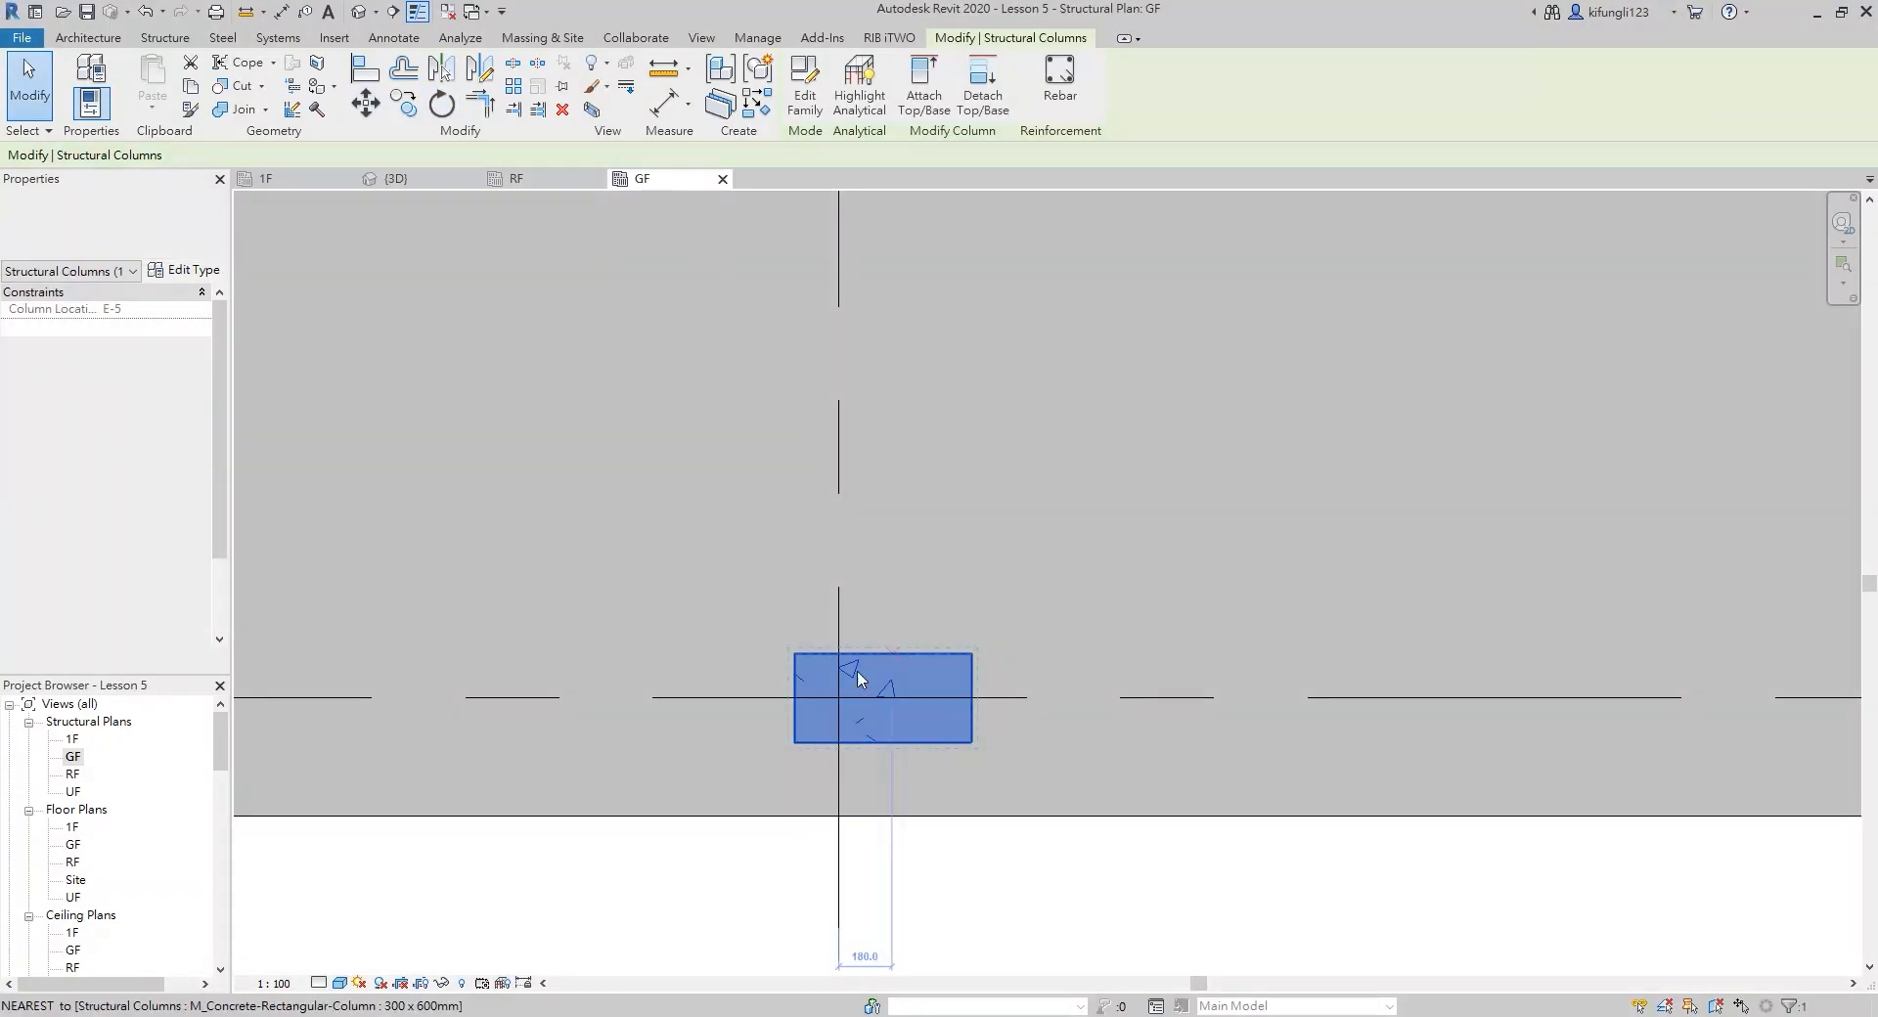
key("m")
key("v")
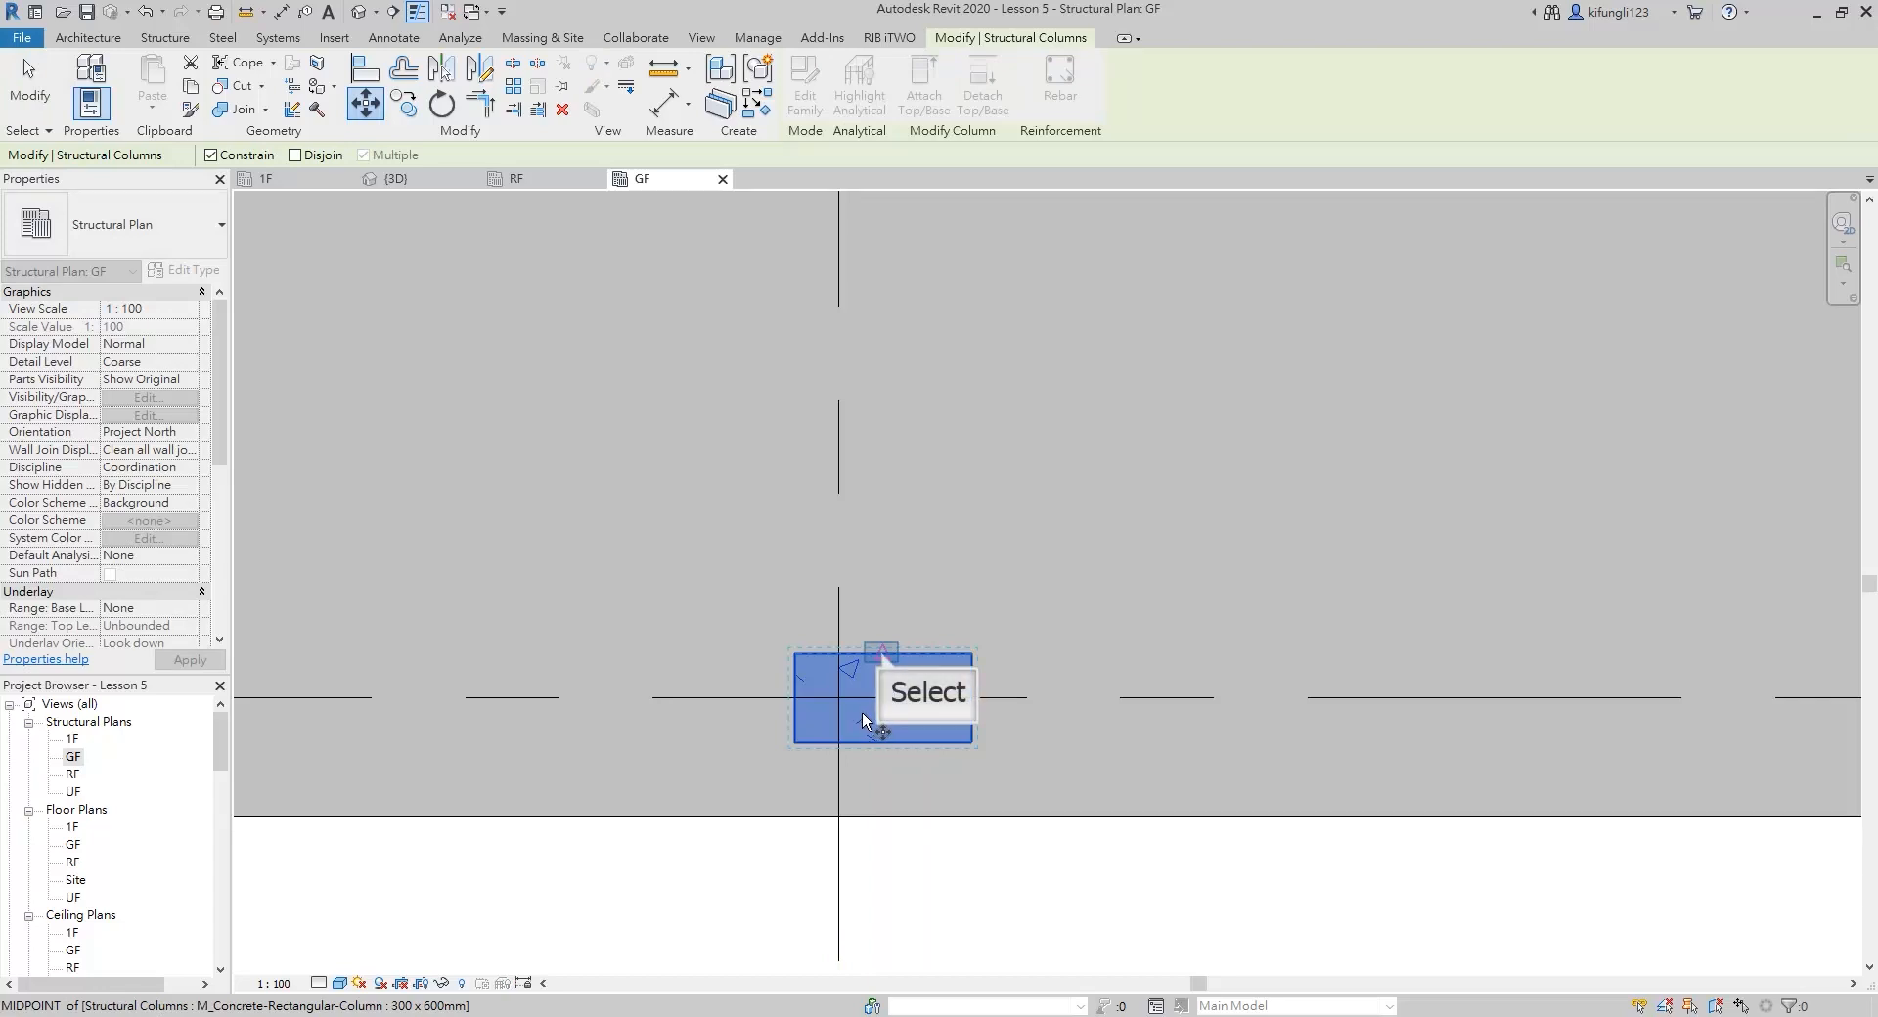
left_click(881, 657)
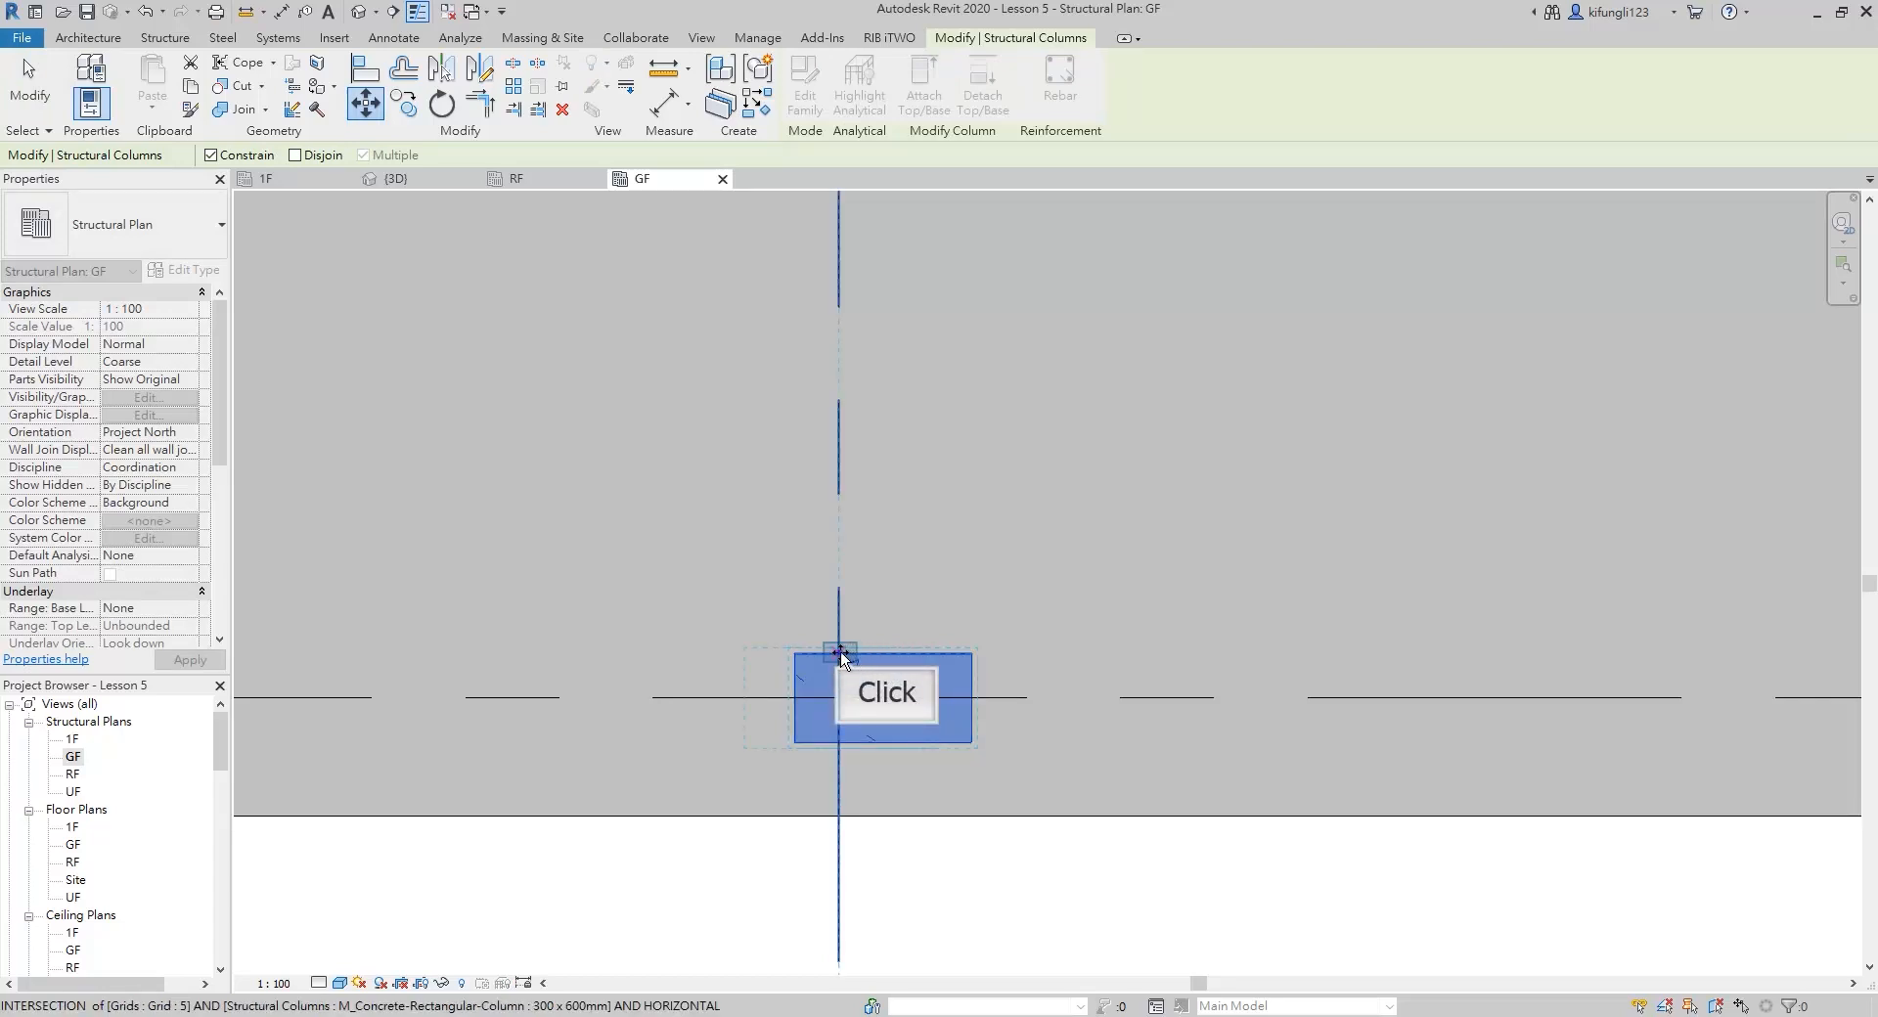
left_click(839, 654)
Copy the E-5 column along grid E to grid intersections E-6 and E-4
scroll(839, 654, "down", 5)
key("c")
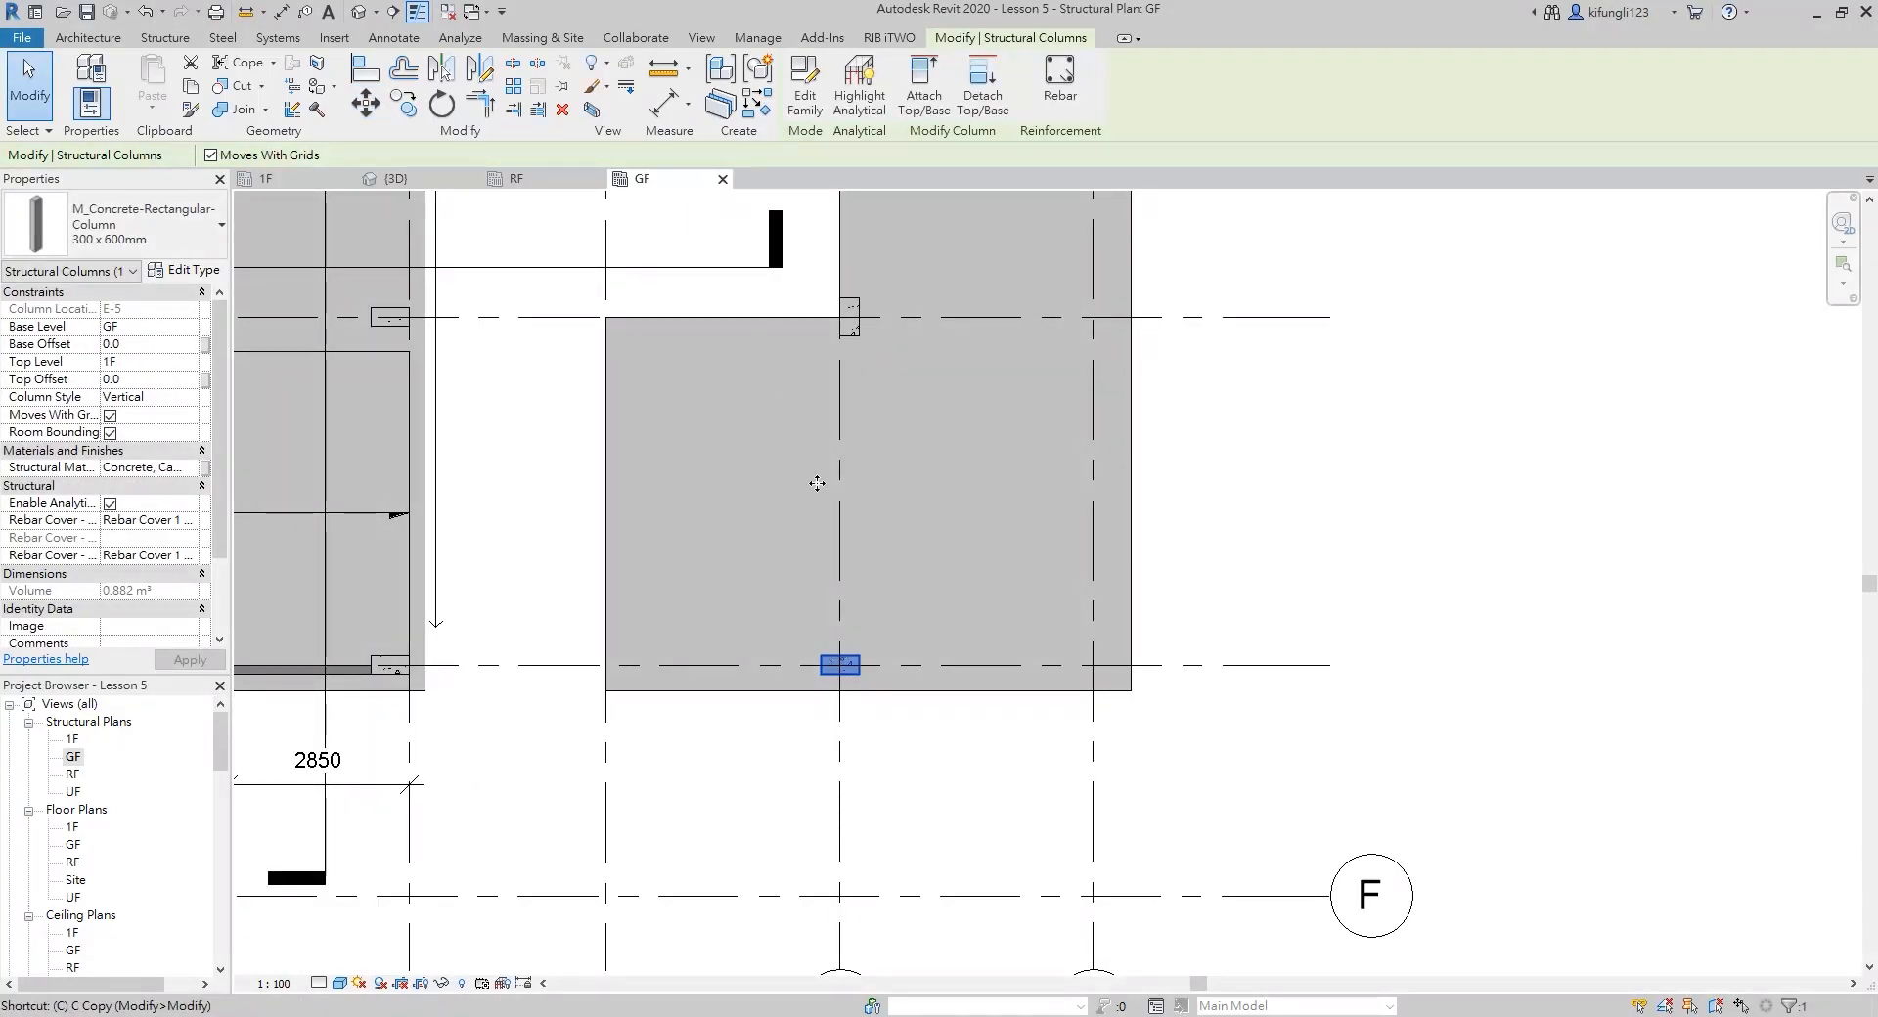
key("o")
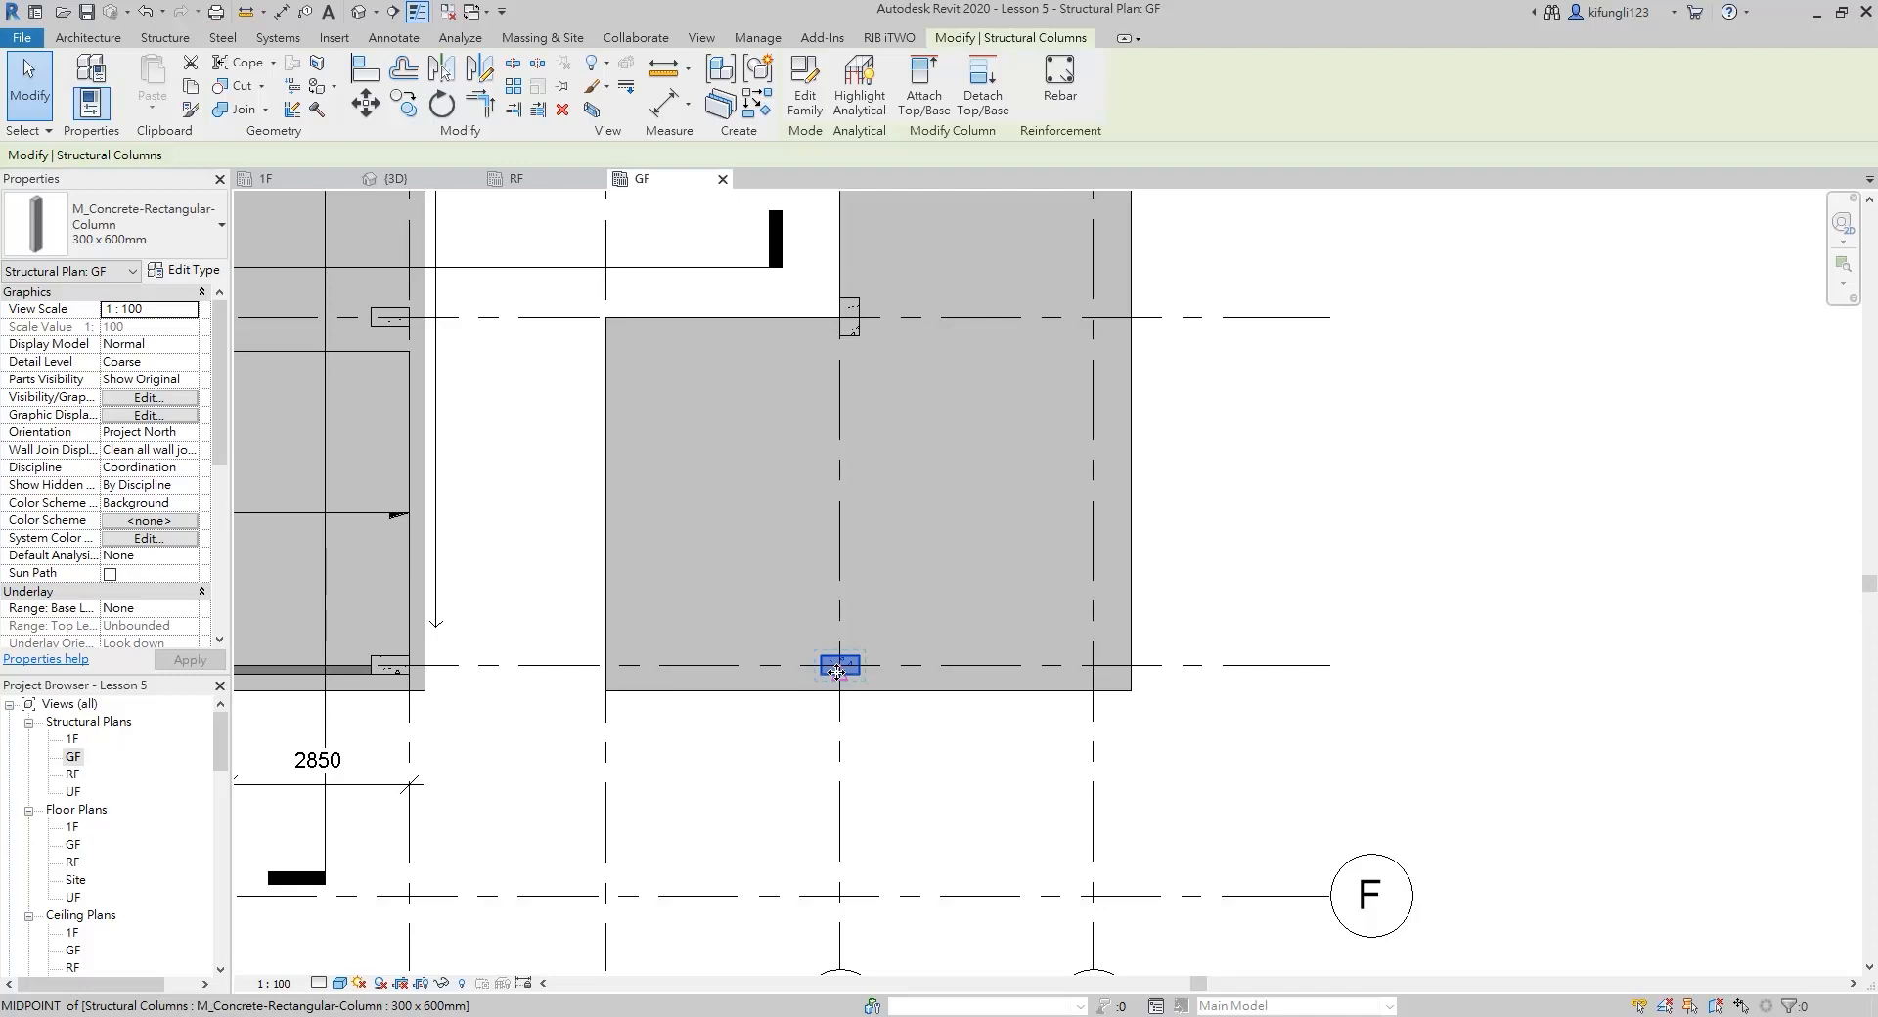
scroll(844, 671, "up", 2)
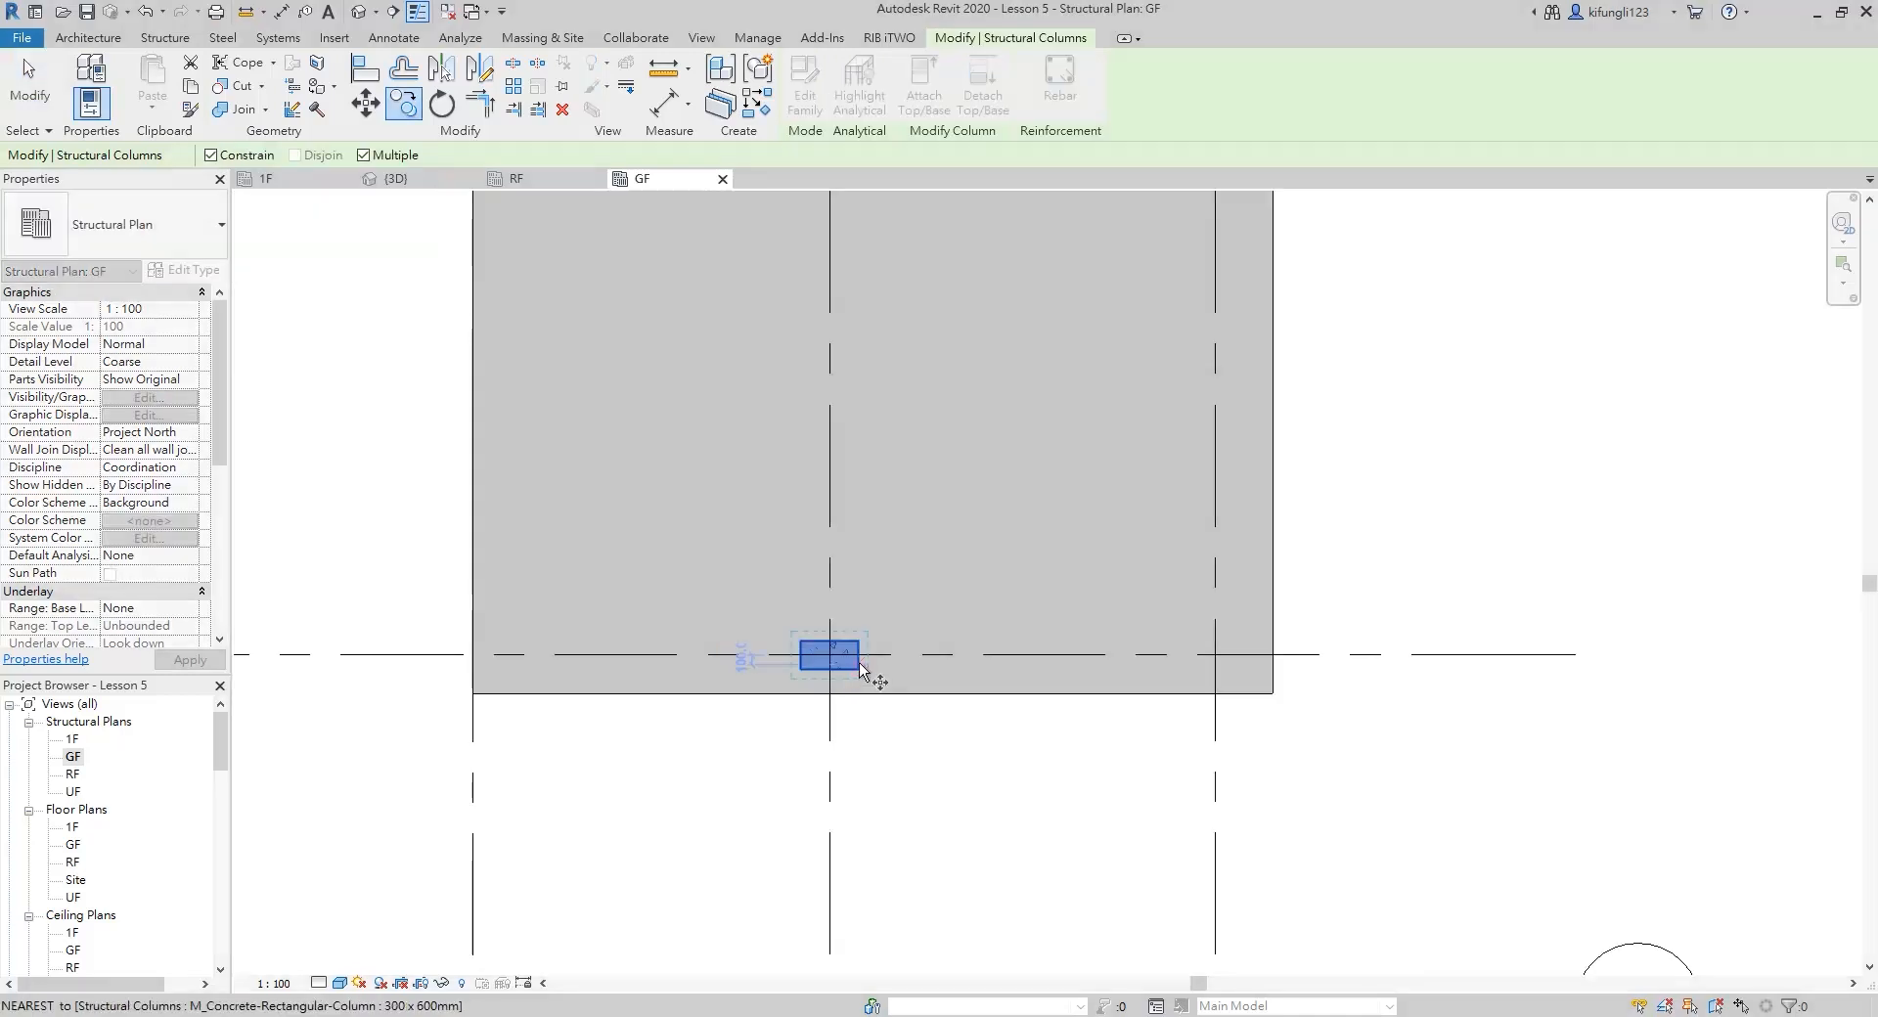
left_click(830, 655)
left_click(1242, 657)
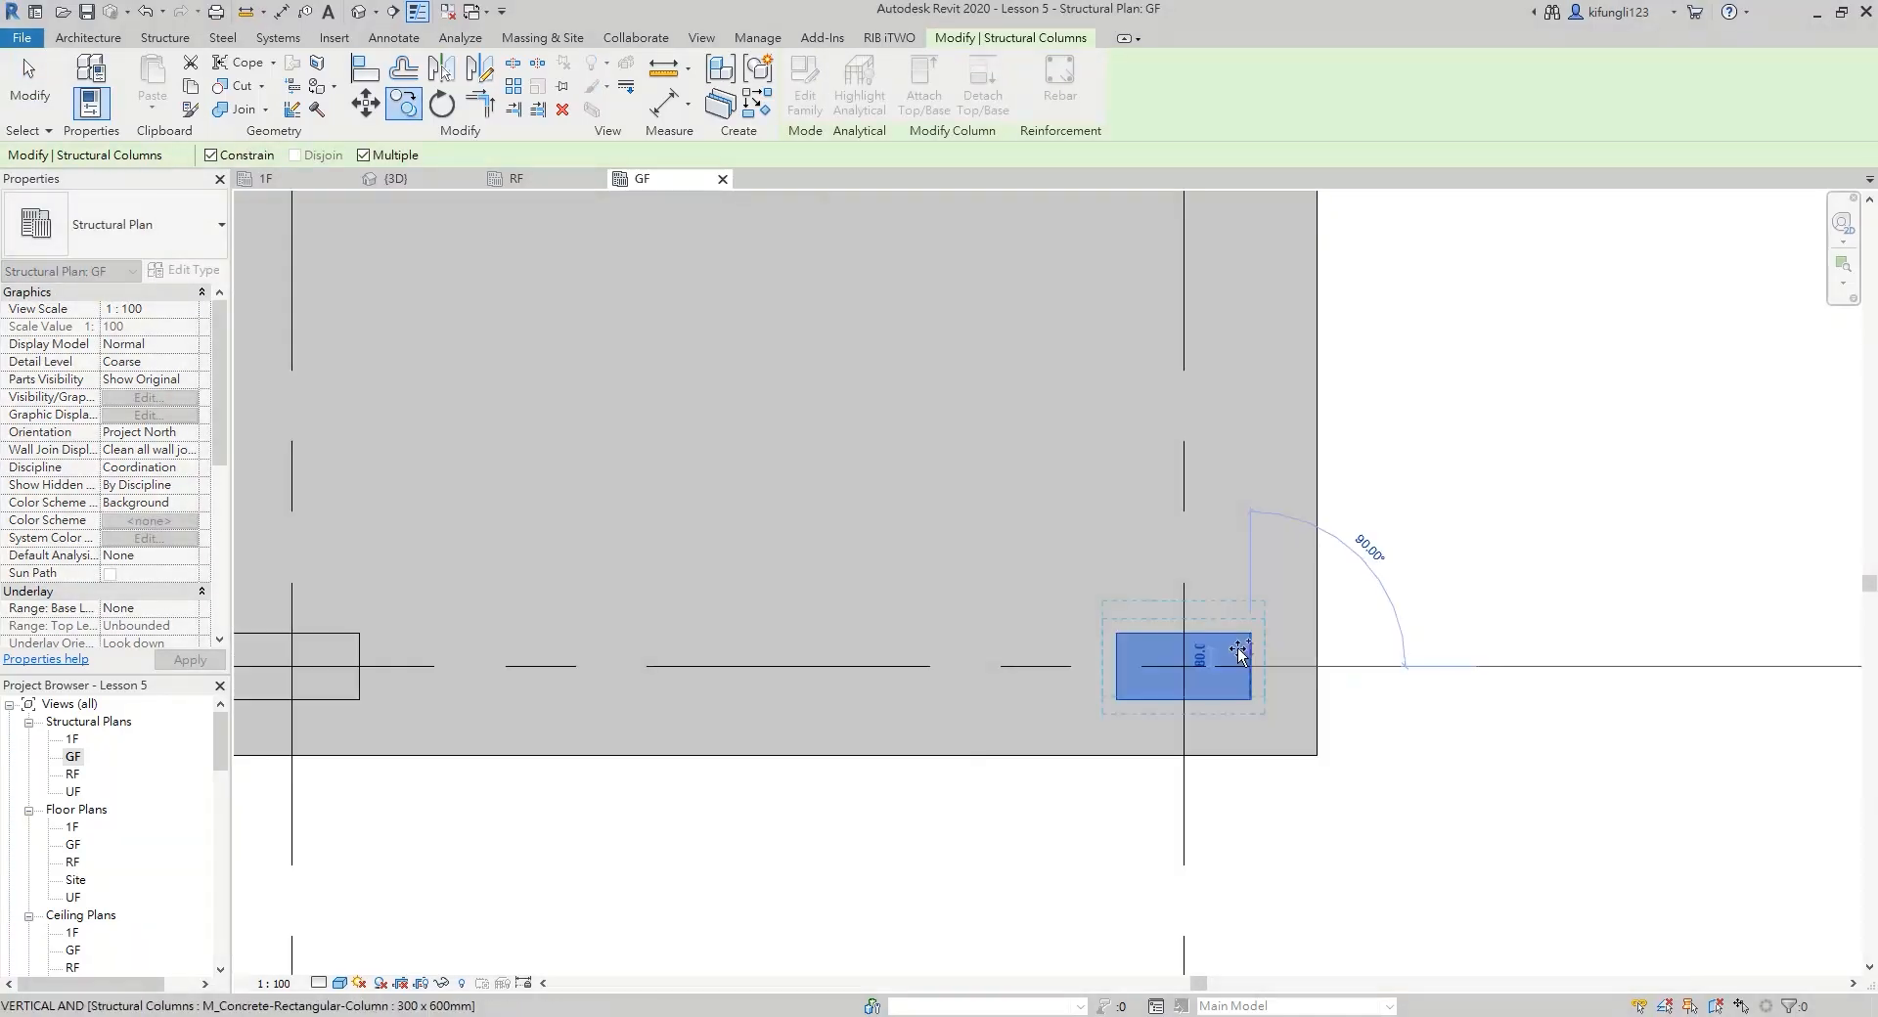
Move the E-4 column horizontally so its short side is flush with the slab edge on grid 4
key("m")
key("v")
scroll(543, 660, "up", 5)
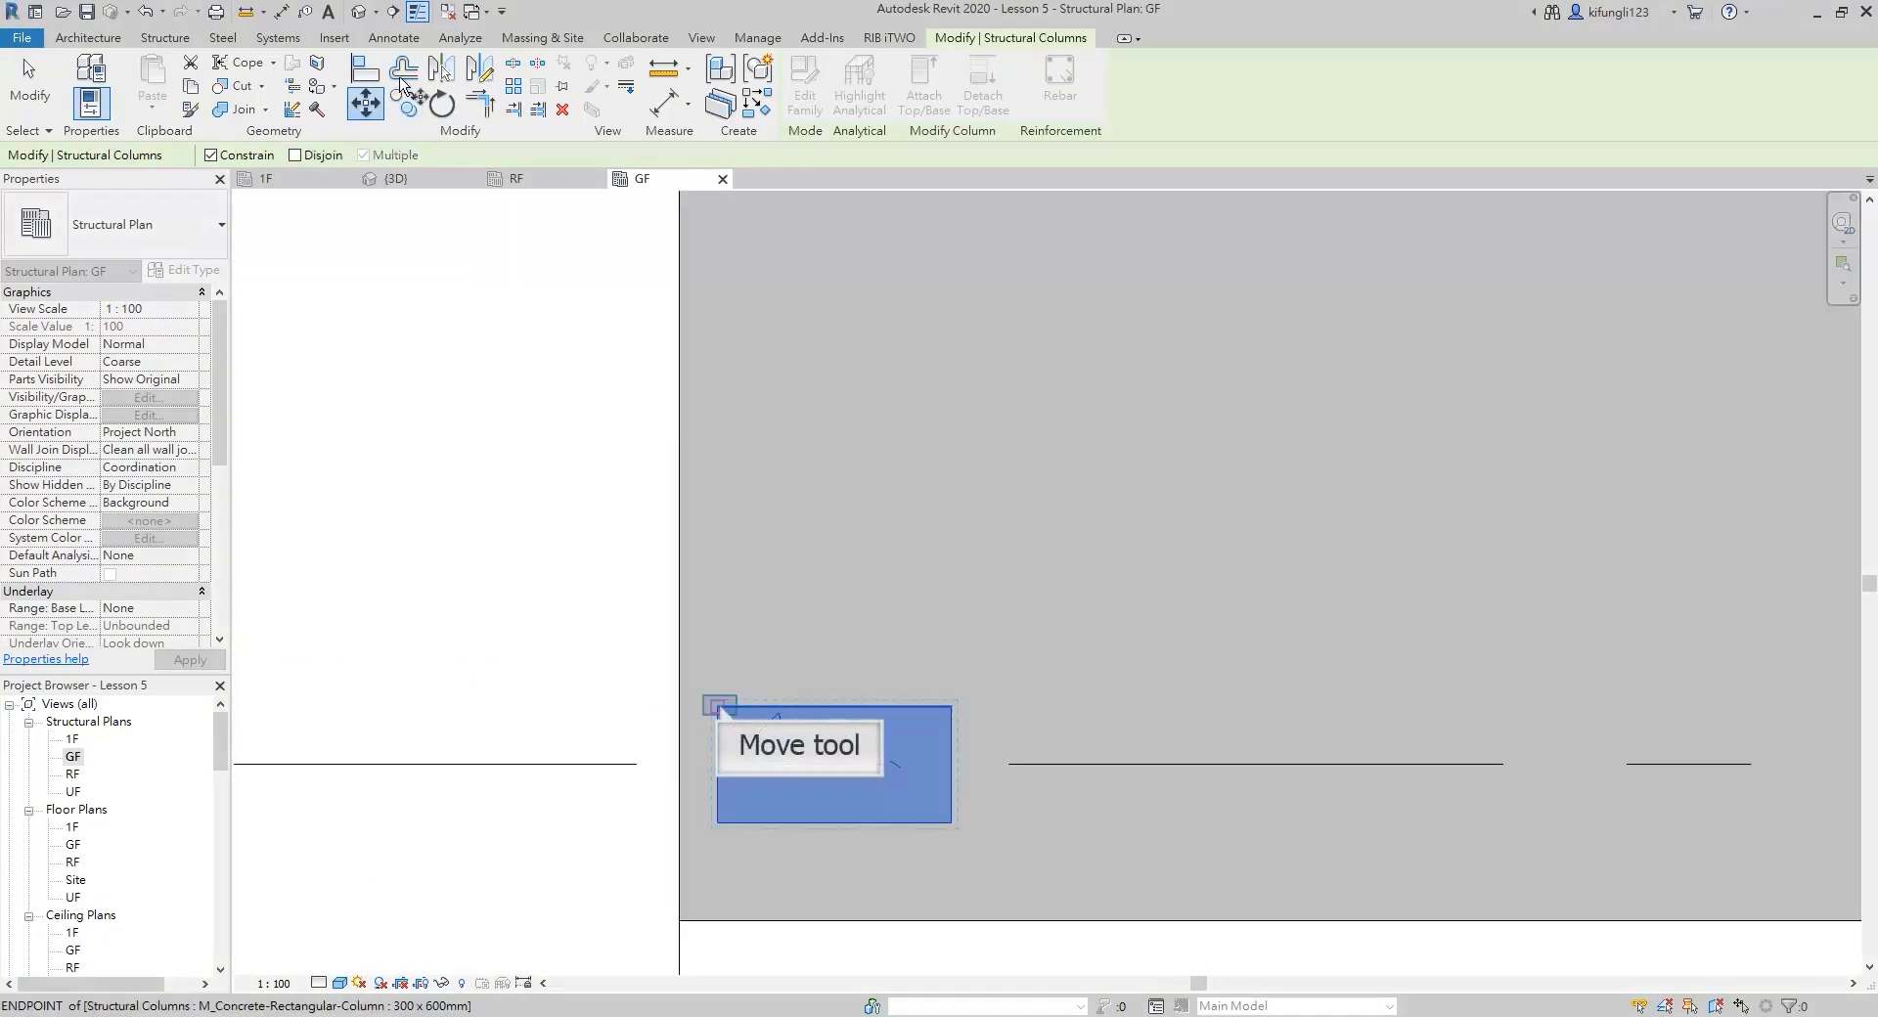
left_click(722, 711)
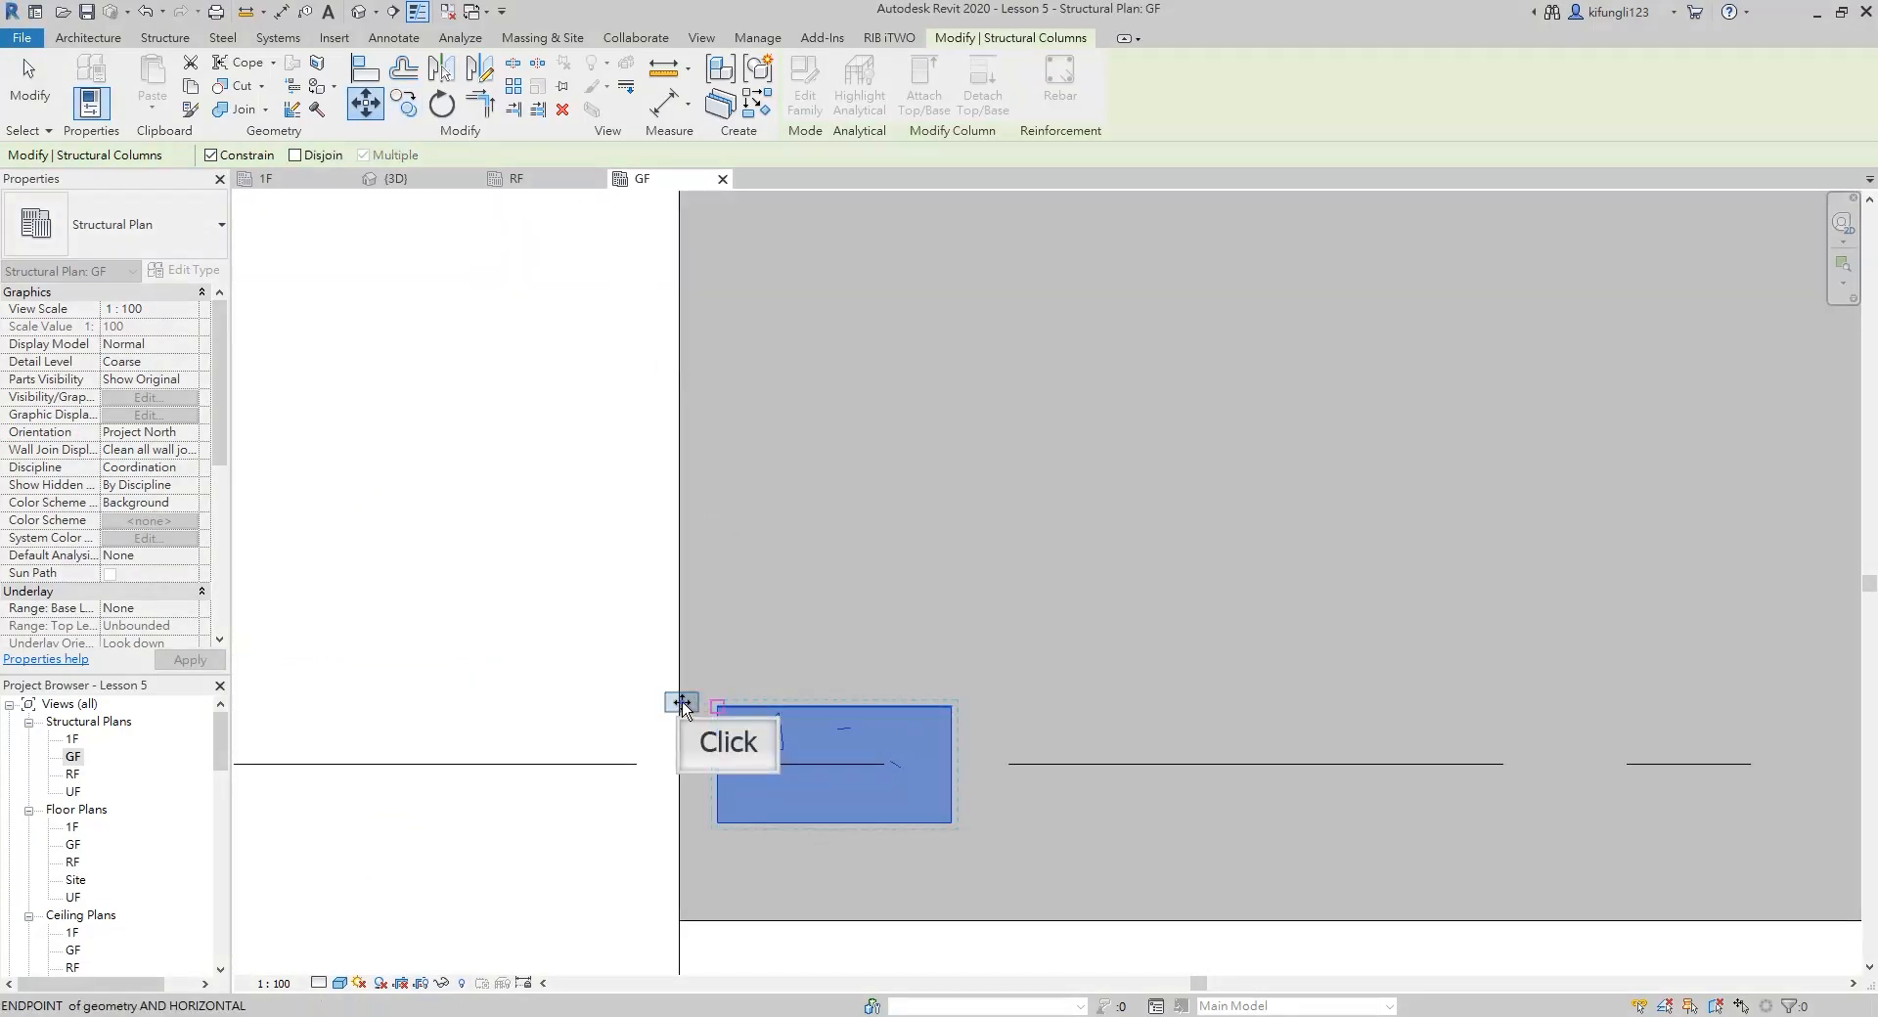
left_click(682, 705)
scroll(690, 699, "down", 5)
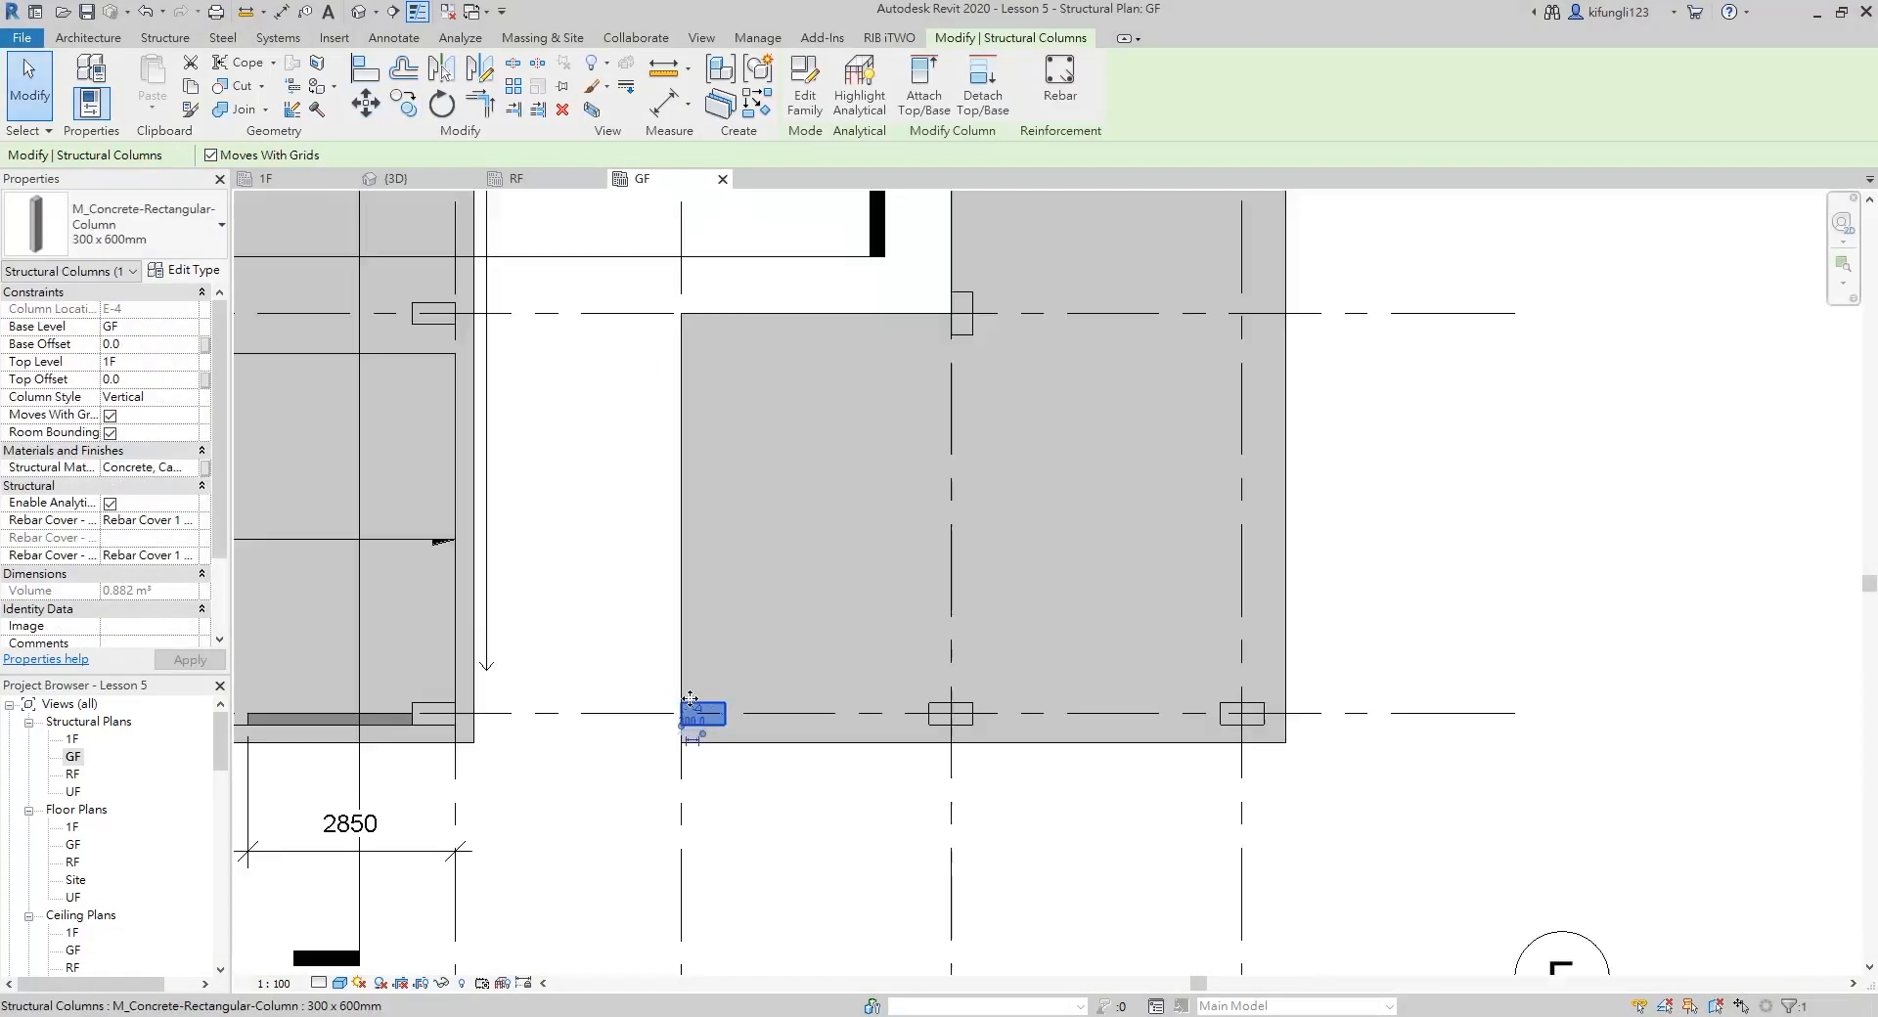
Copy the E-6 column along grid 6 to D-6 and check the new columns in the 3D view
left_click(1306, 709)
scroll(1306, 709, "down", 4)
left_click(1282, 345)
scroll(1282, 345, "down", 2)
middle_click_drag(1283, 345, 1254, 606)
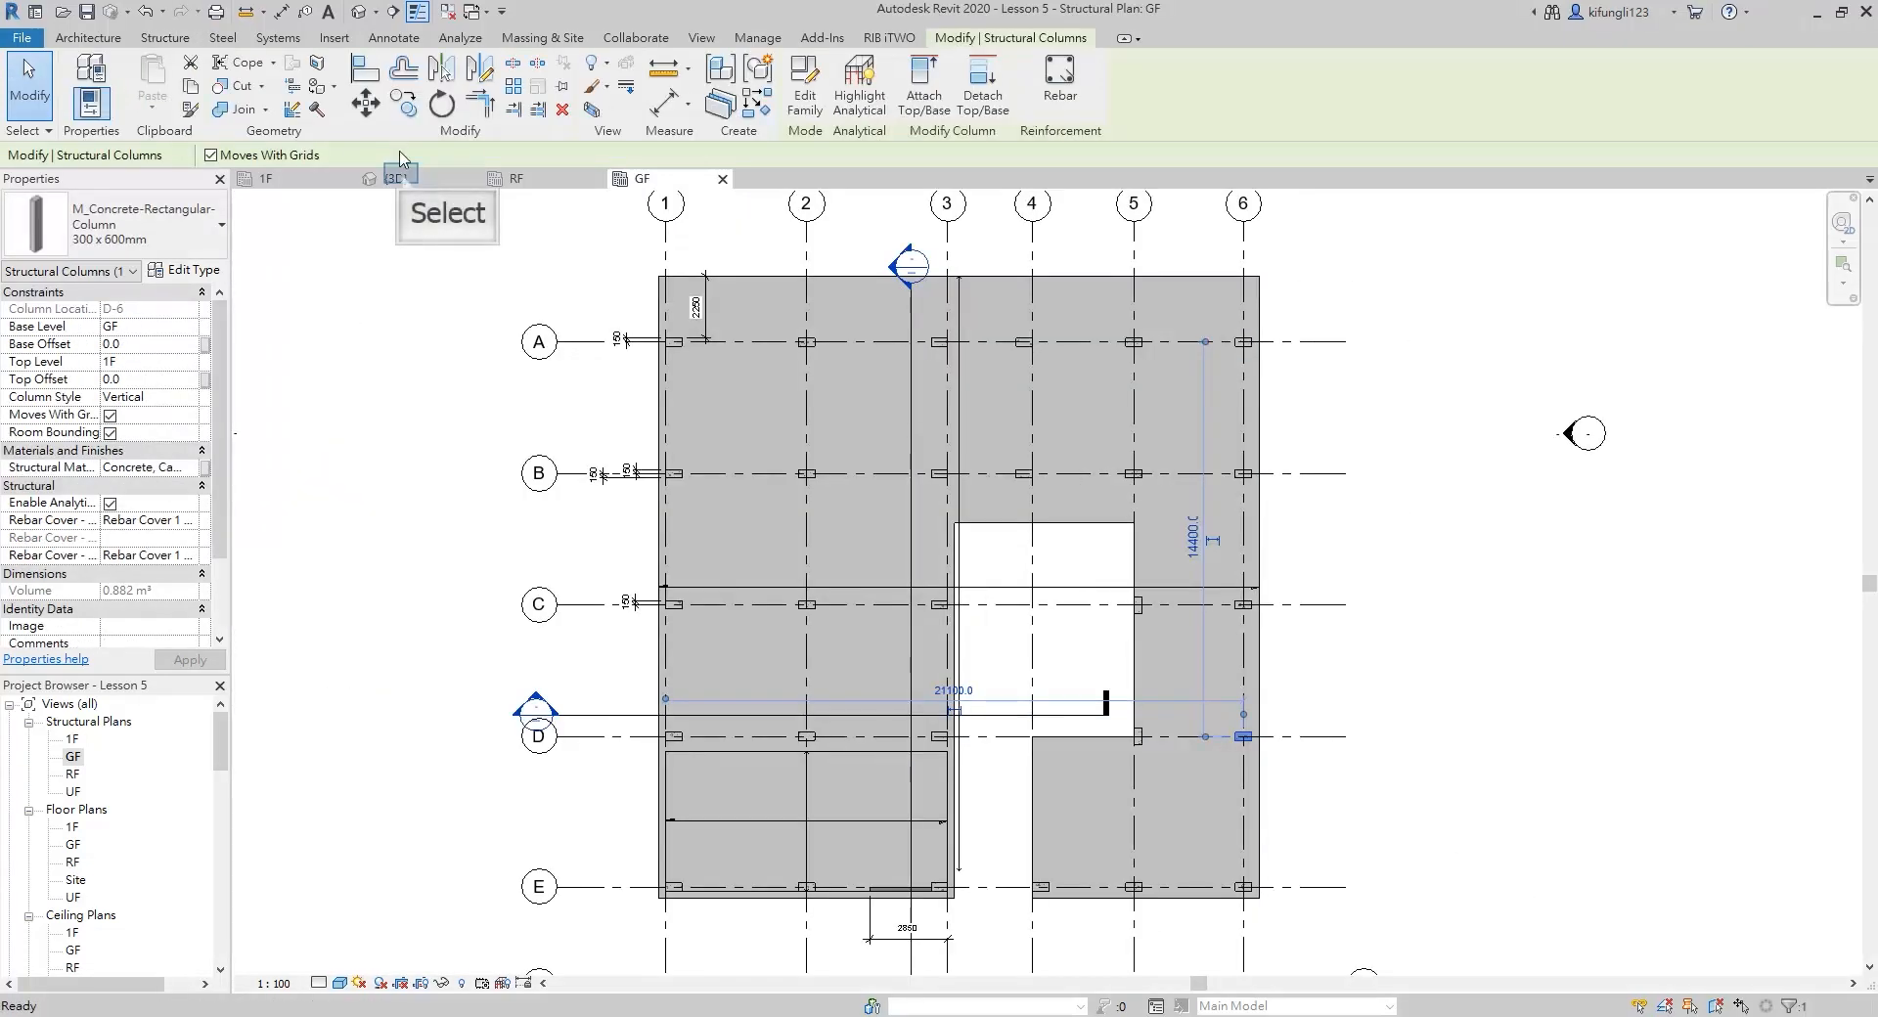
key("Escape")
left_click(399, 177)
middle_click_drag(743, 479, 880, 595, "shift")
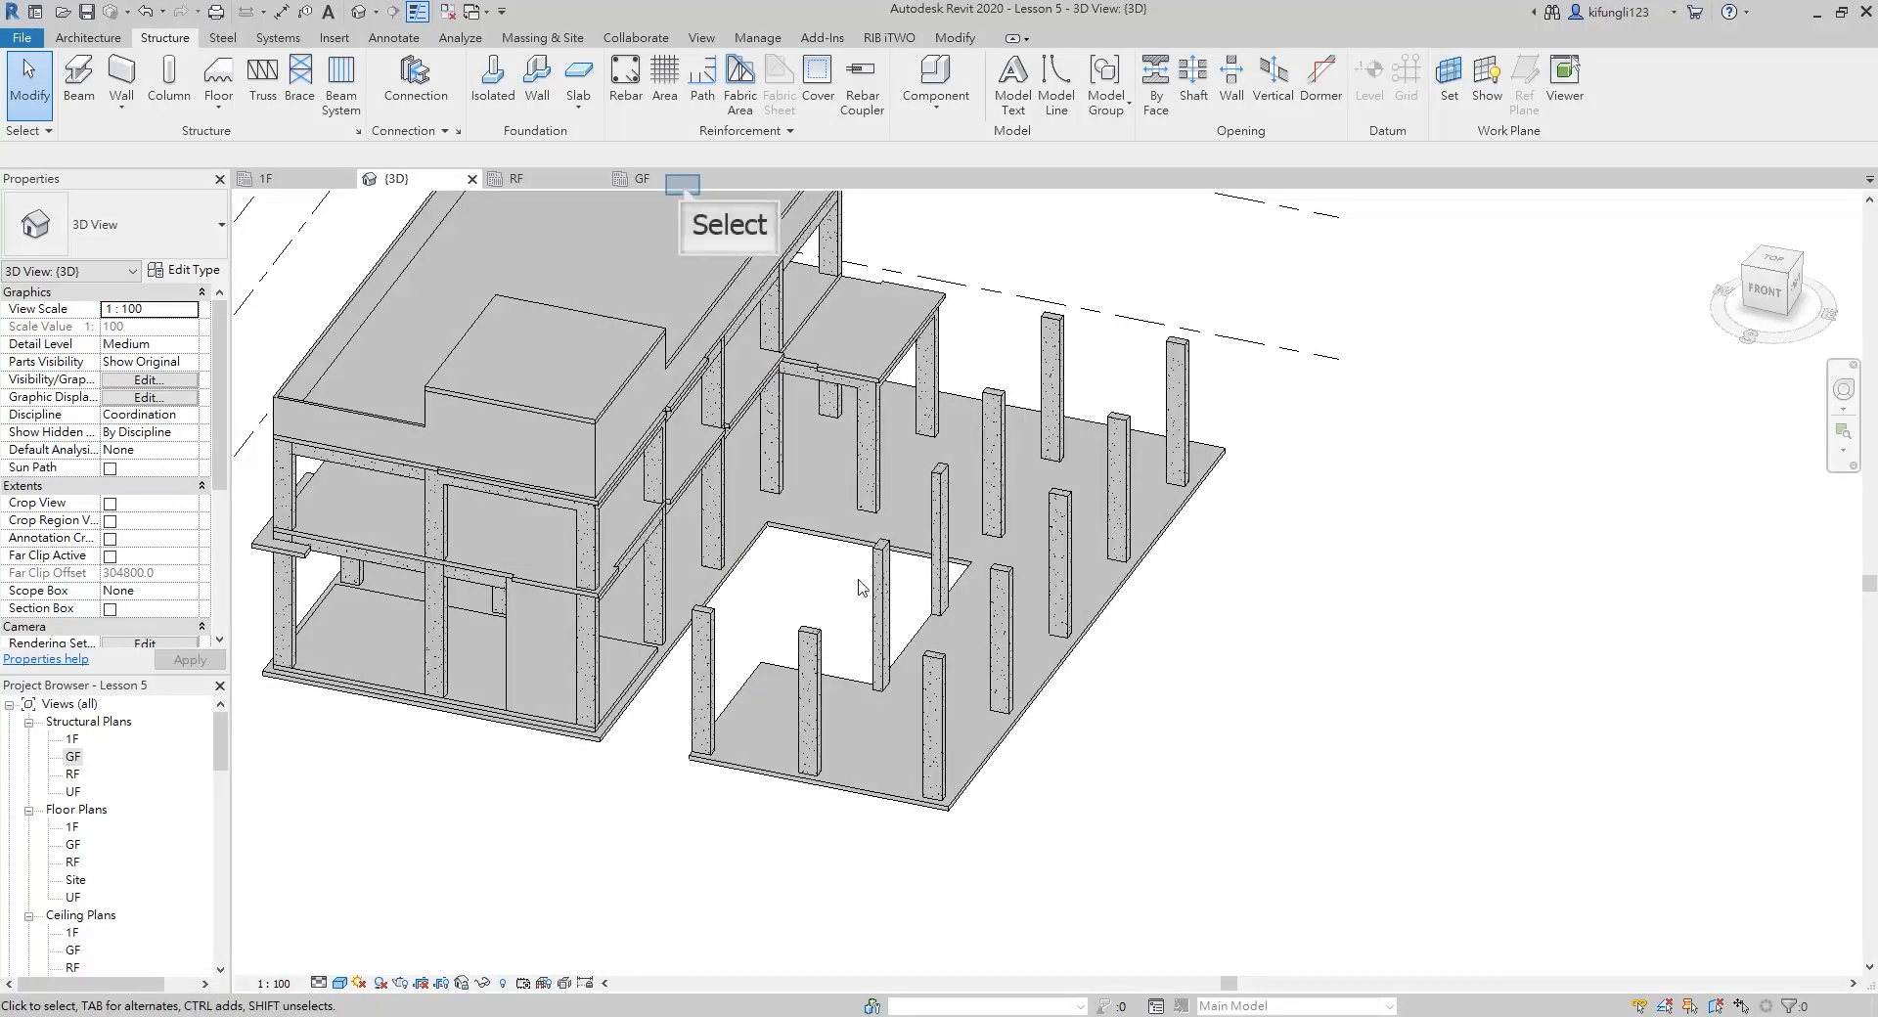
On the GF plan, copy the E-4 column to D-4 with its corner on the slab corner
left_click(682, 180)
left_click(808, 958)
scroll(808, 958, "up", 3)
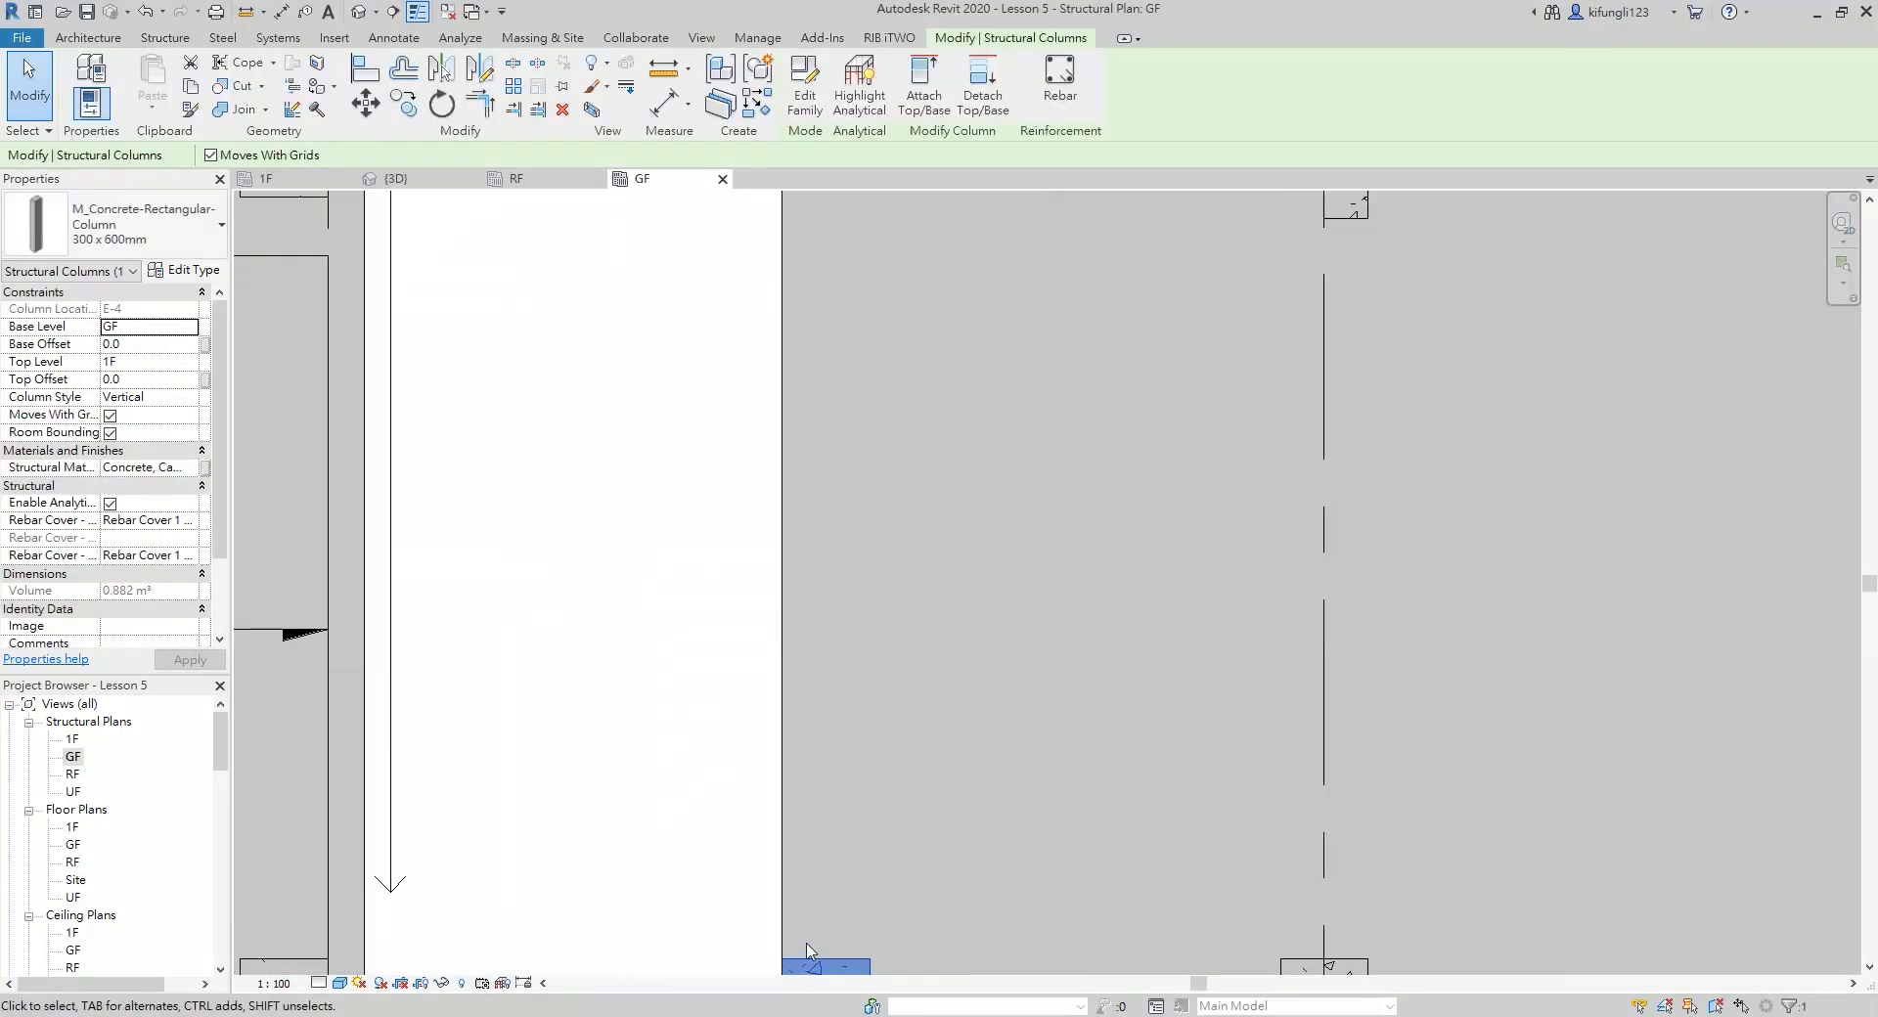
key("c")
key("o")
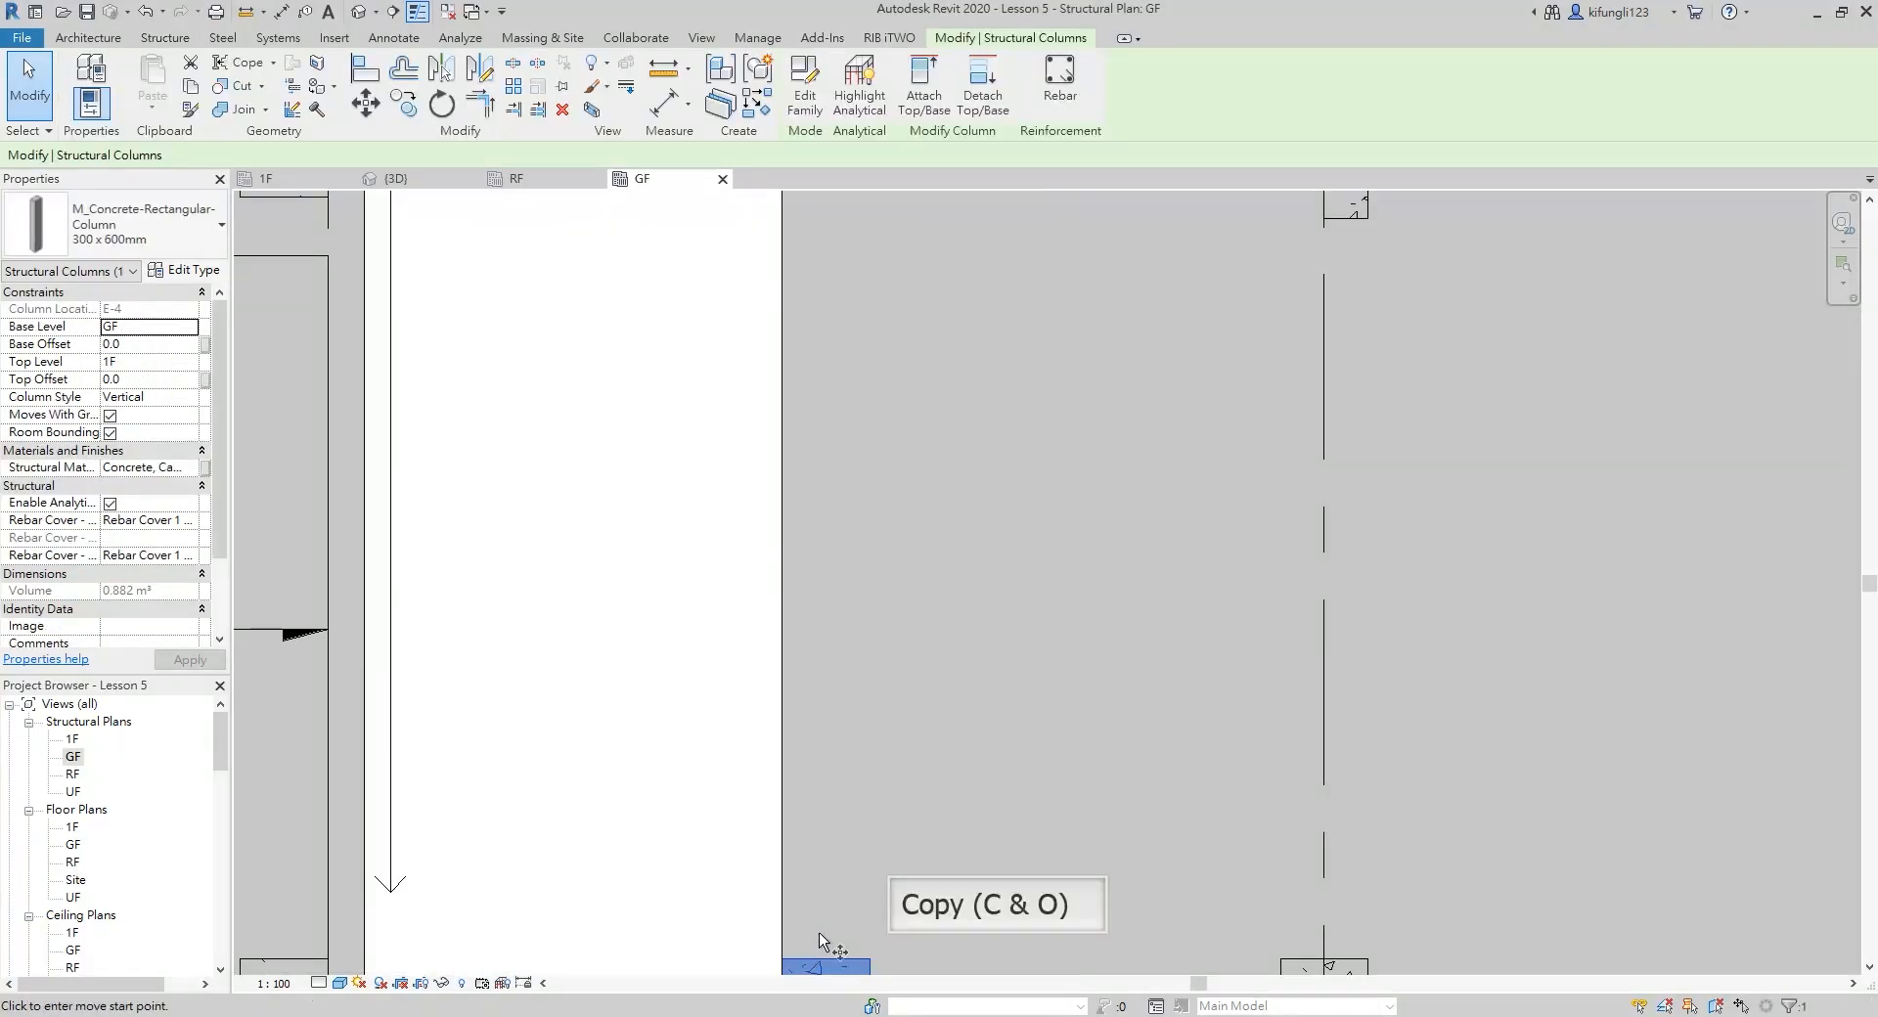
left_click(782, 960)
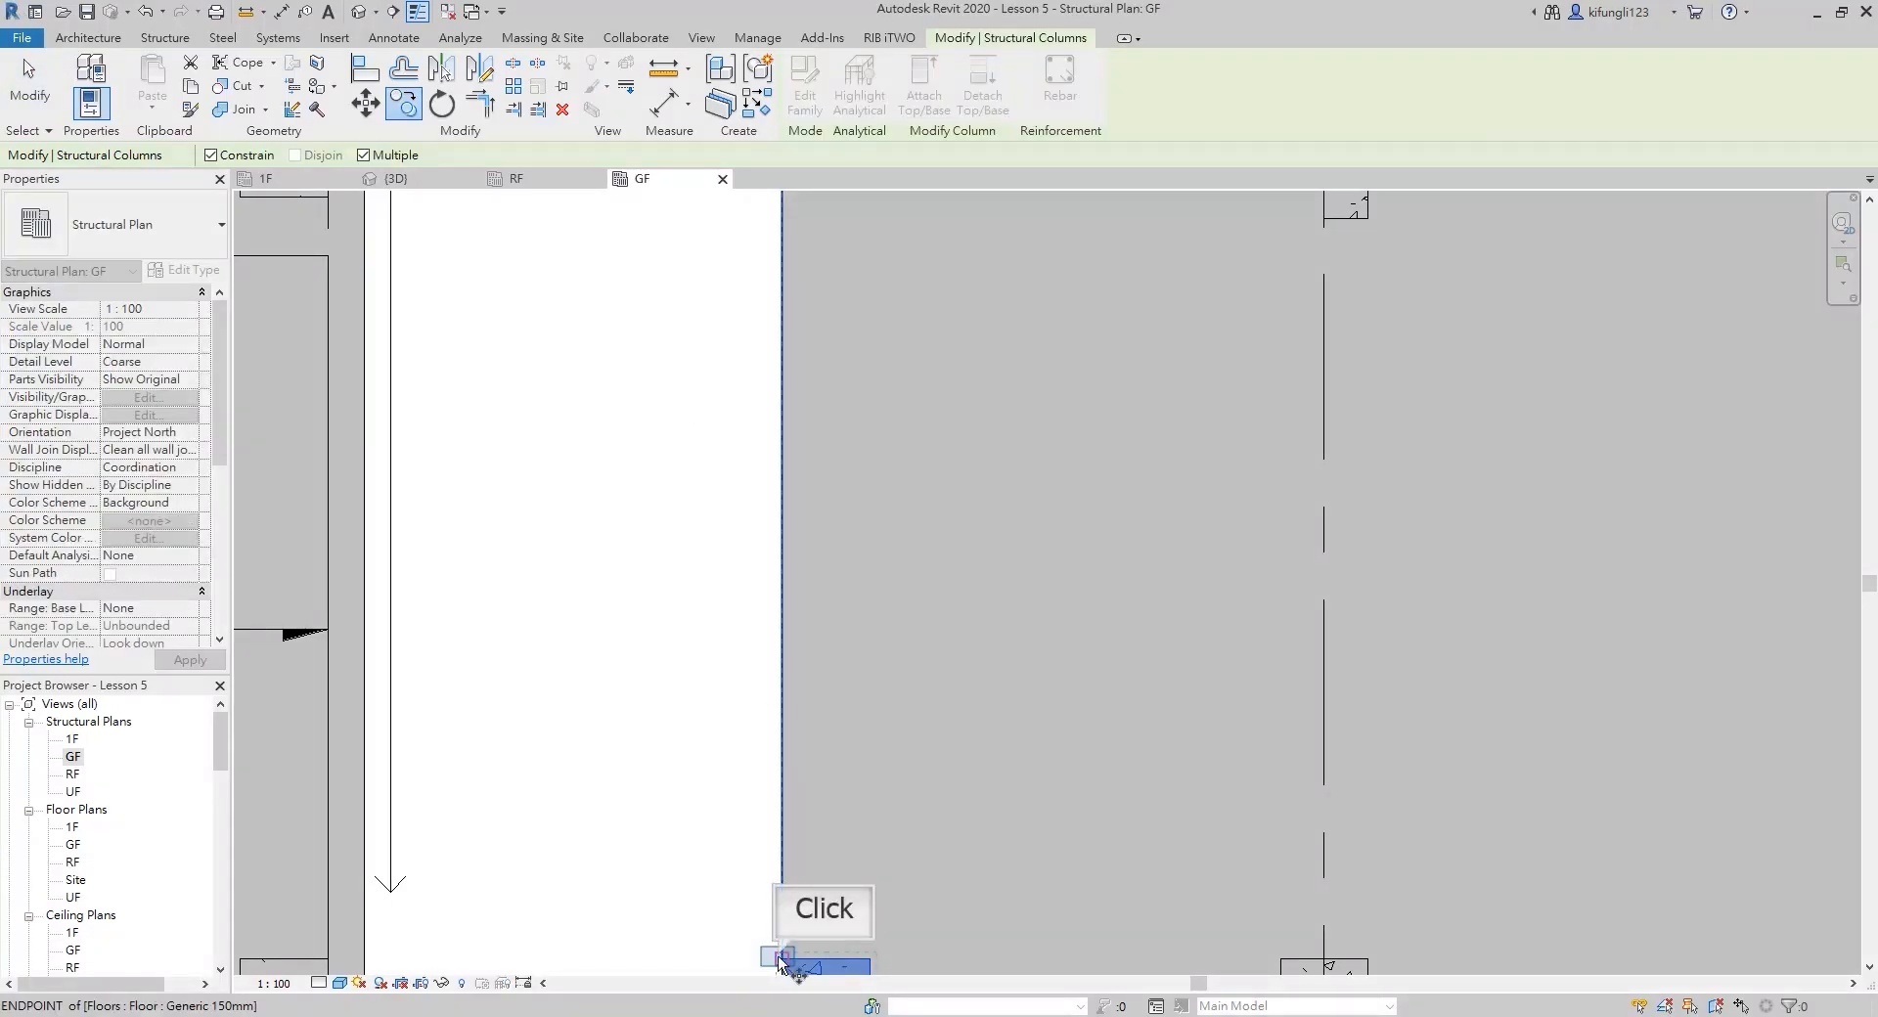
scroll(780, 503, "down", 4)
left_click(789, 508)
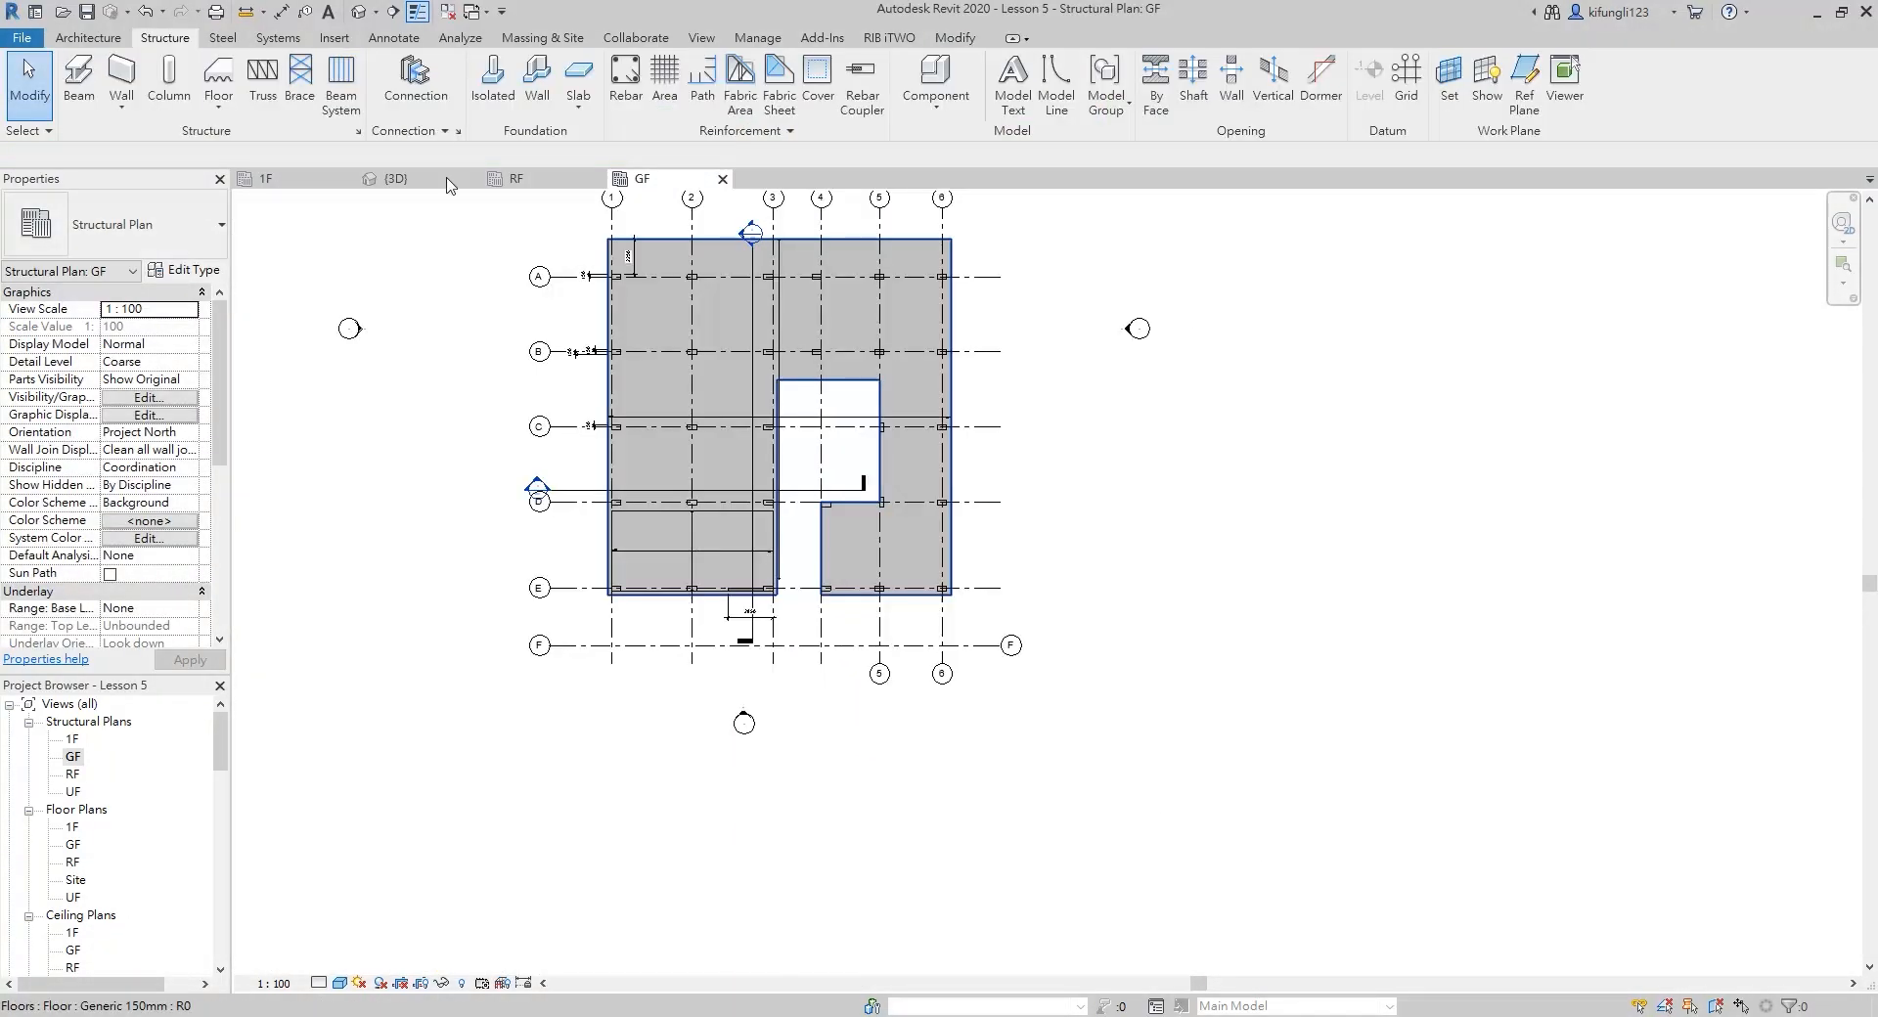
In the 3D view, copy the ground floor slab and paste it aligned to level 1F, dismissing the warning
left_click(450, 184)
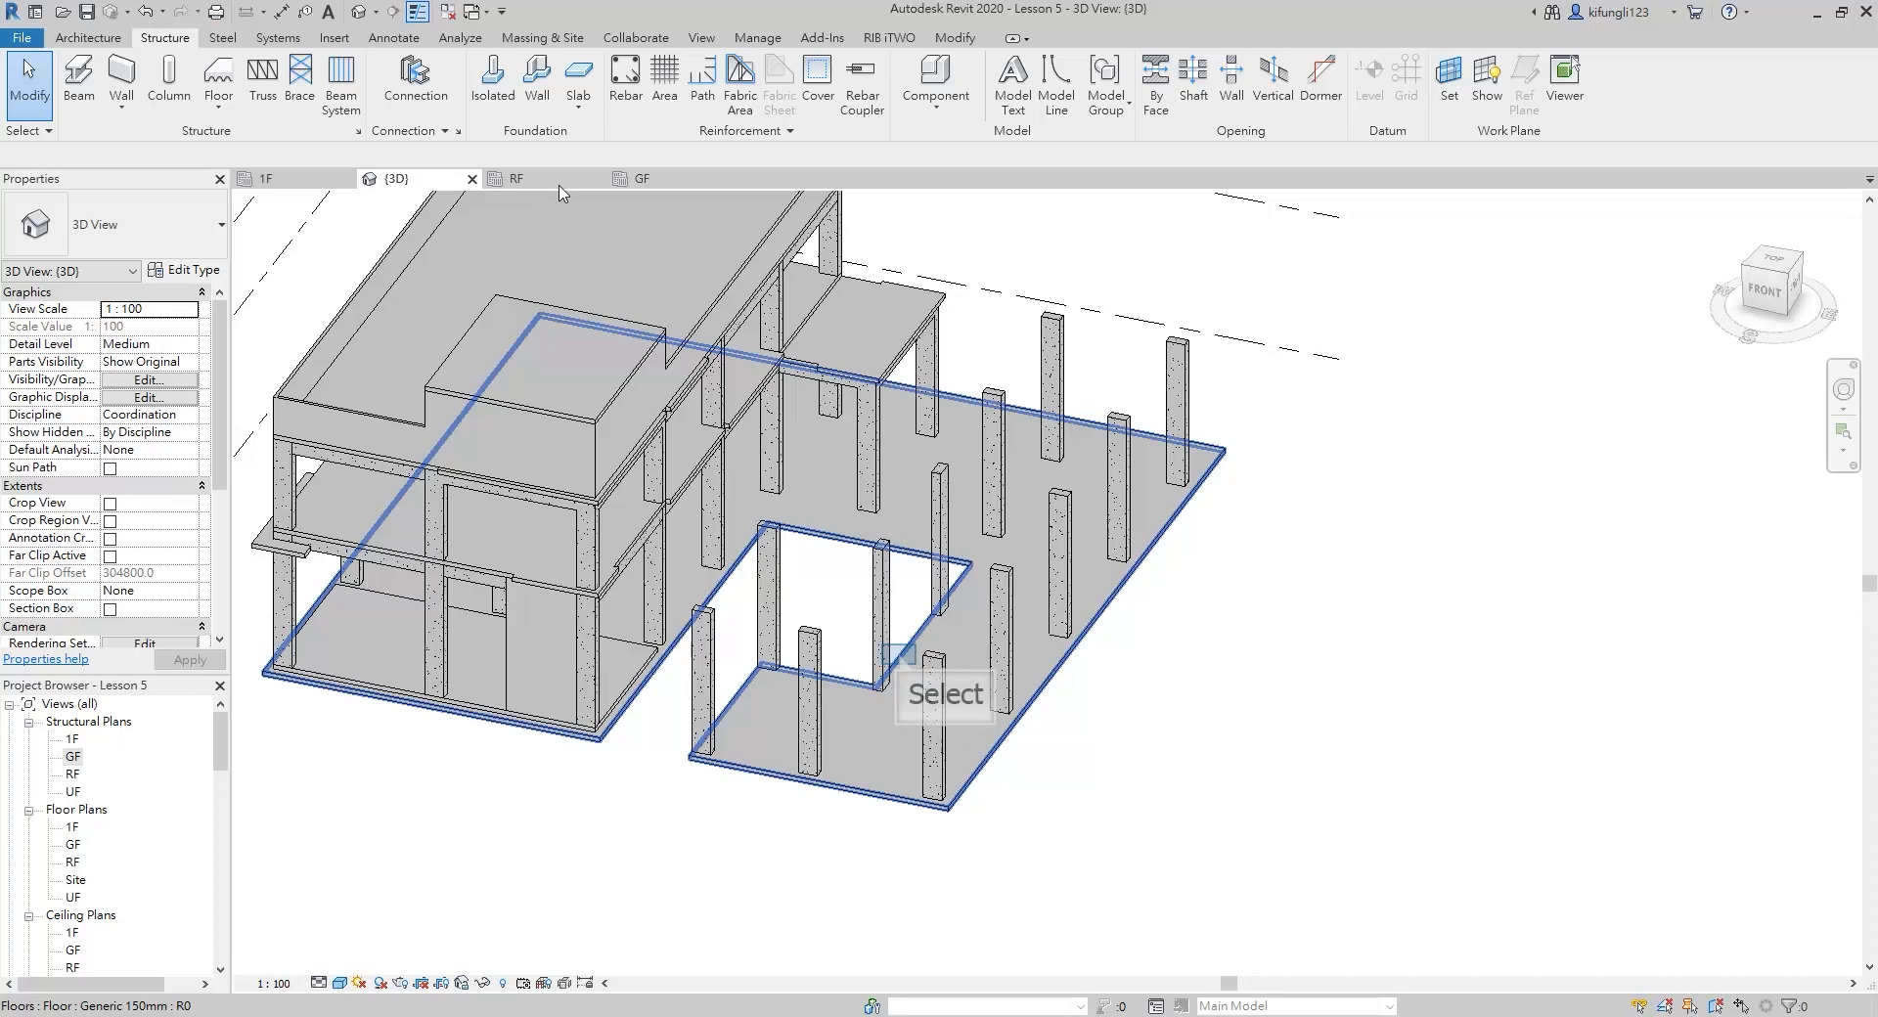
left_click(902, 663)
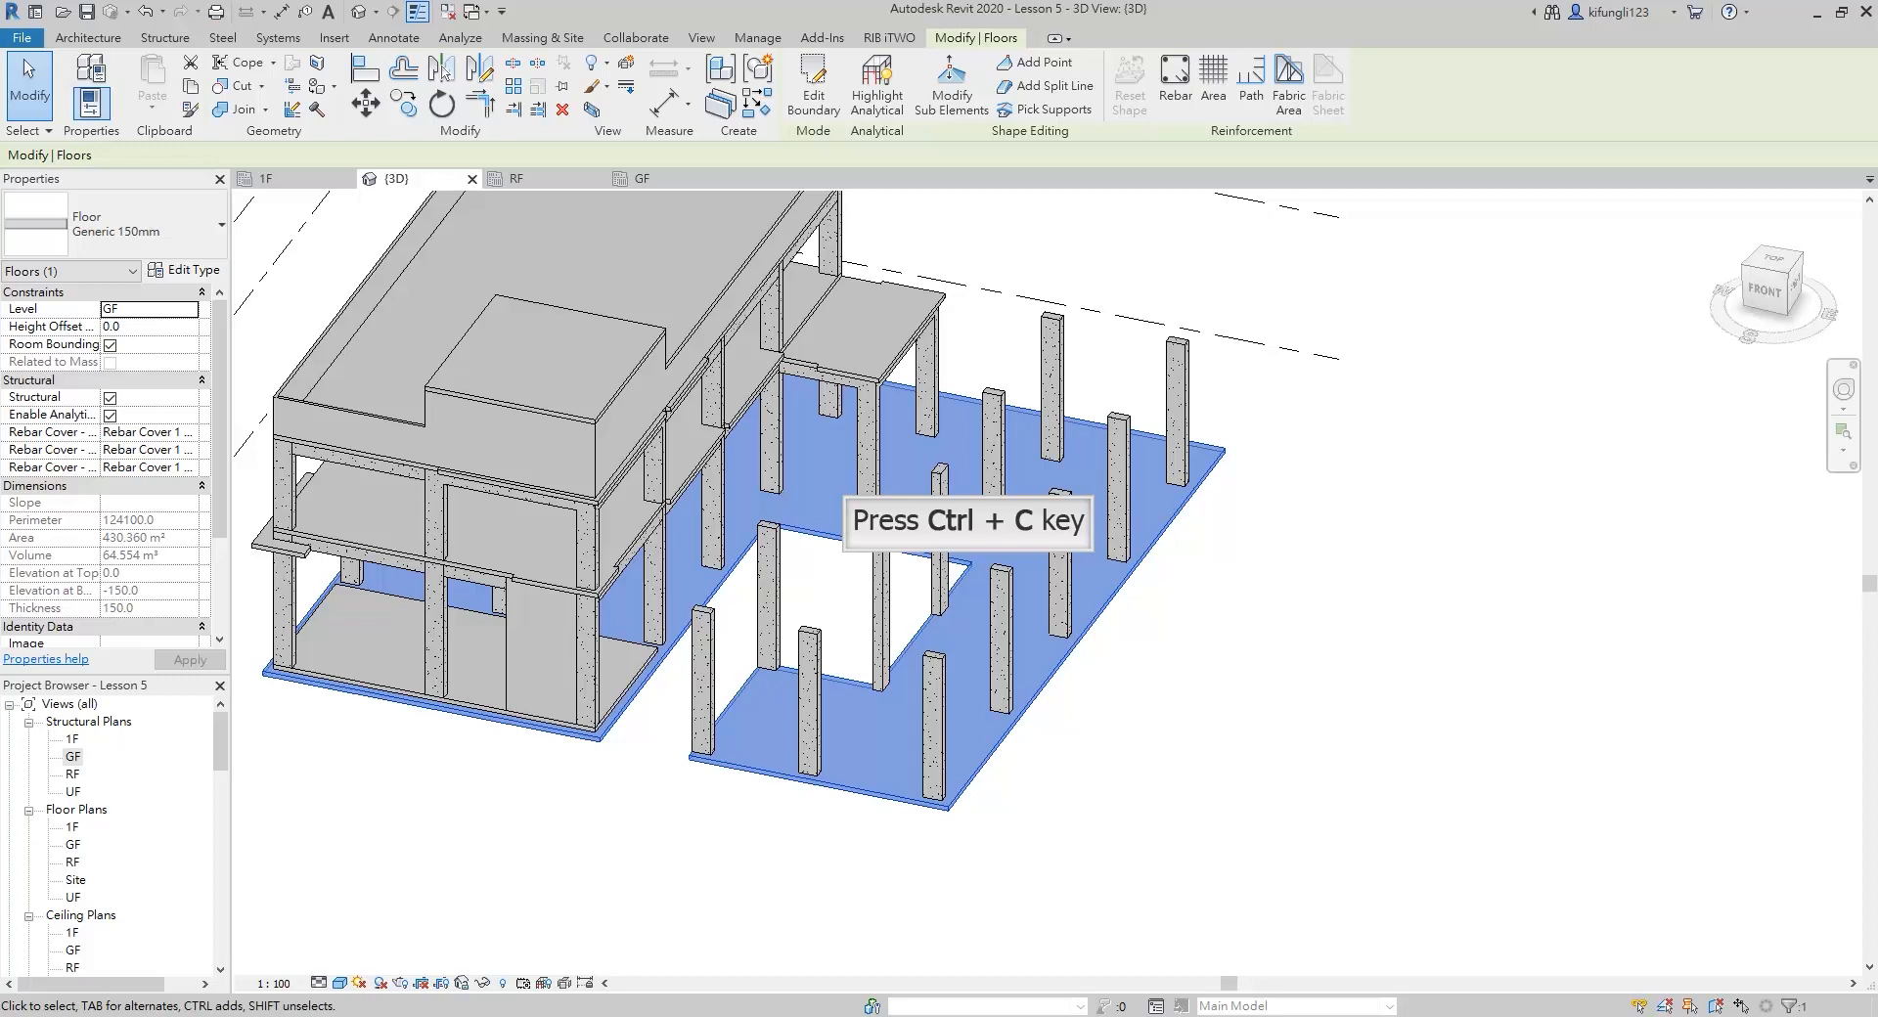
key("ctrl+c")
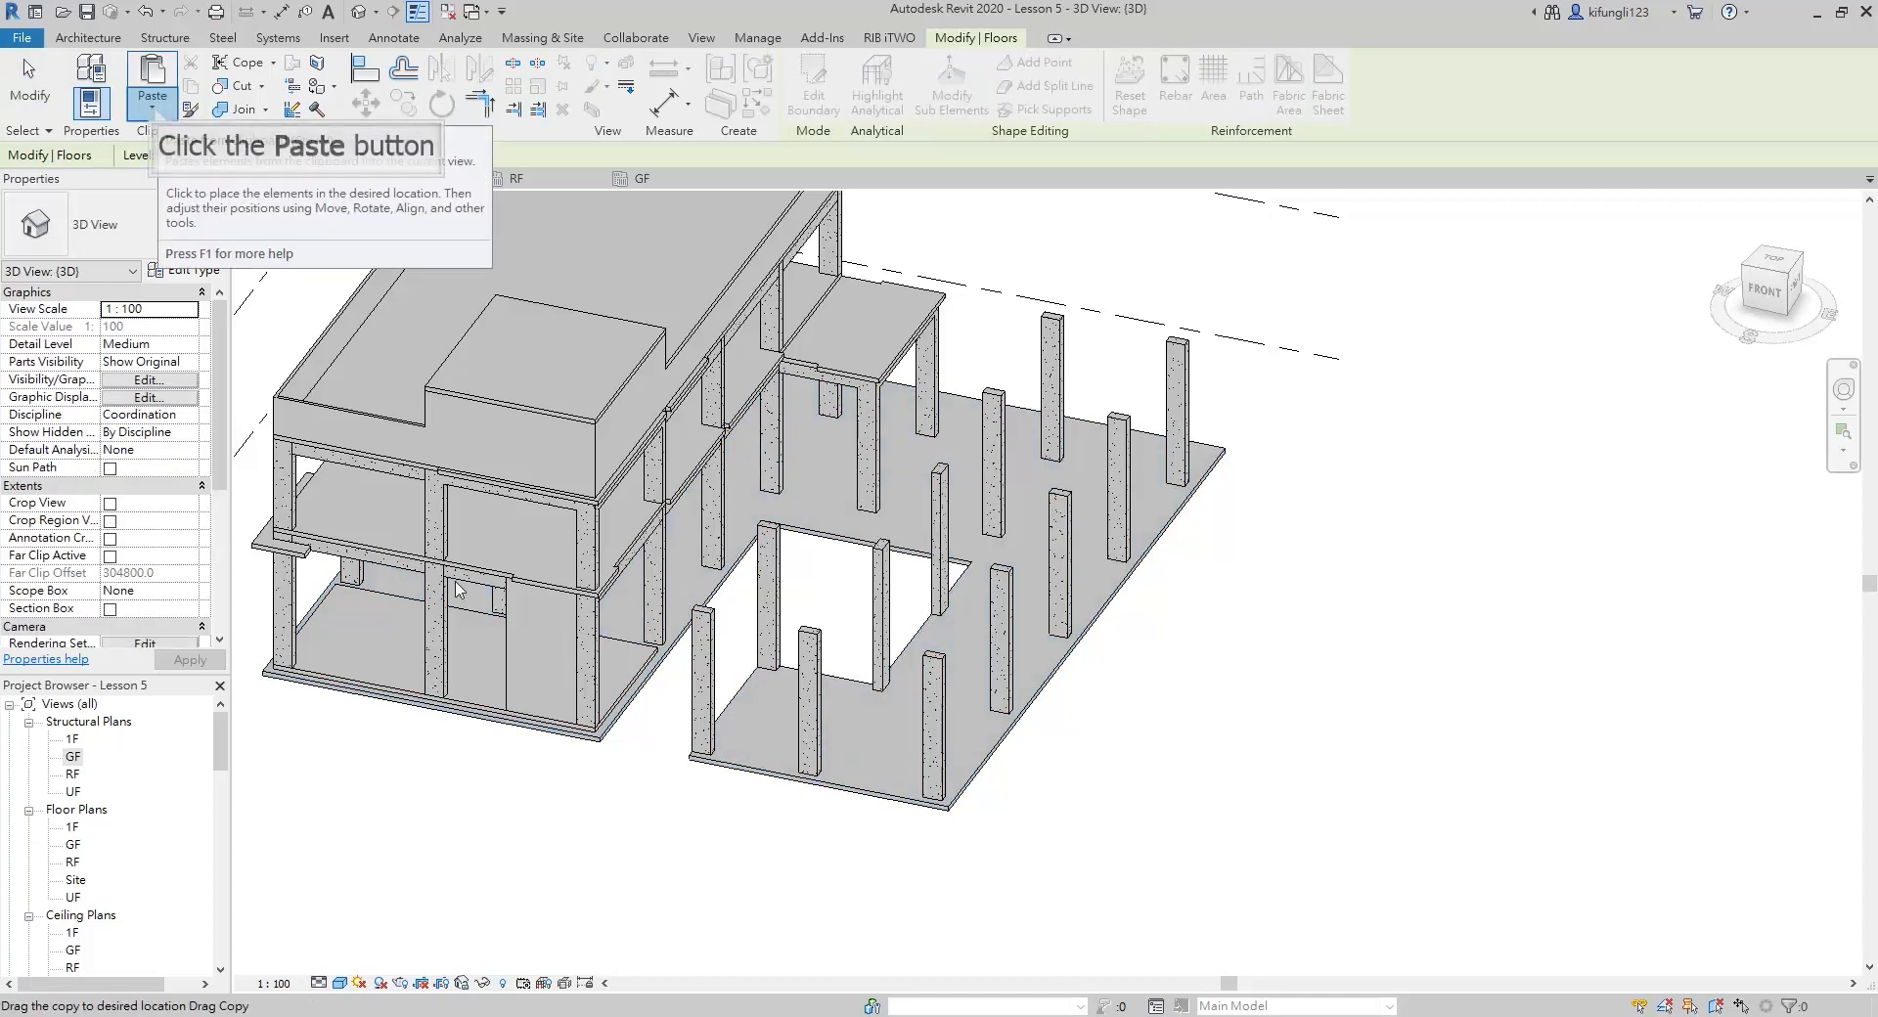
left_click(154, 110)
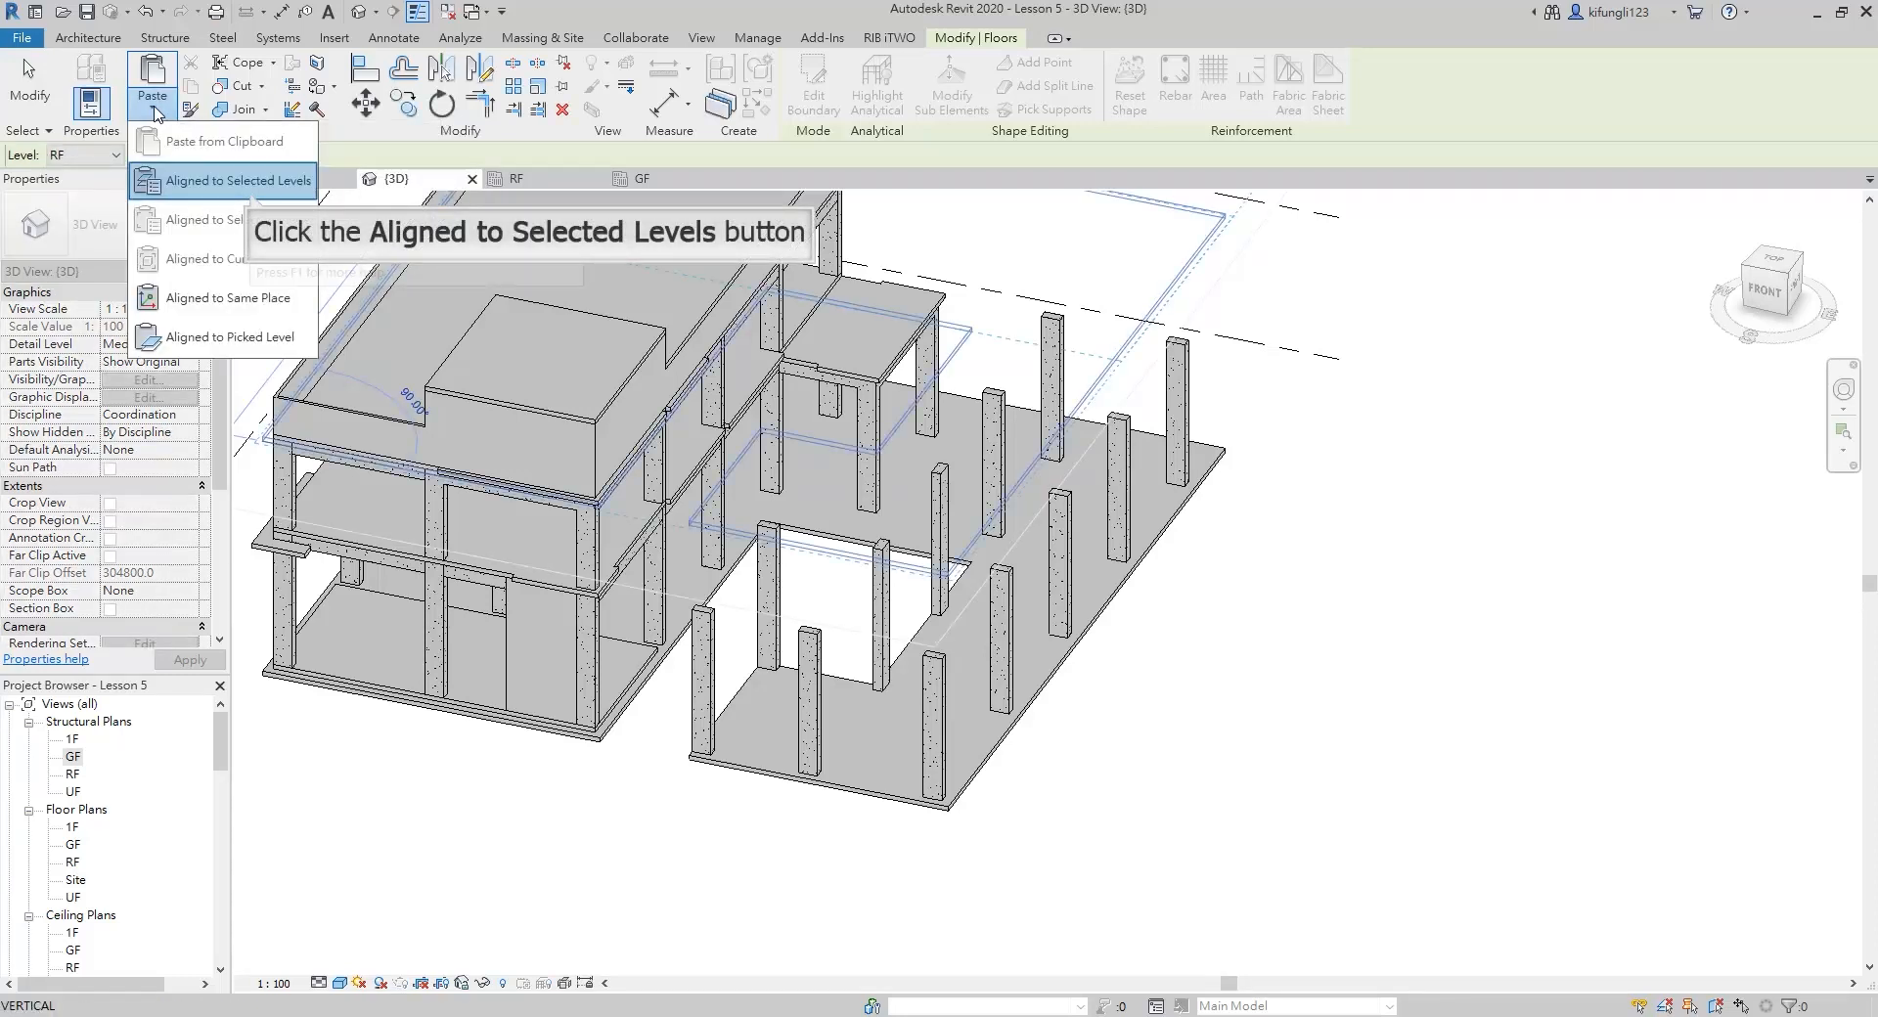
left_click(254, 198)
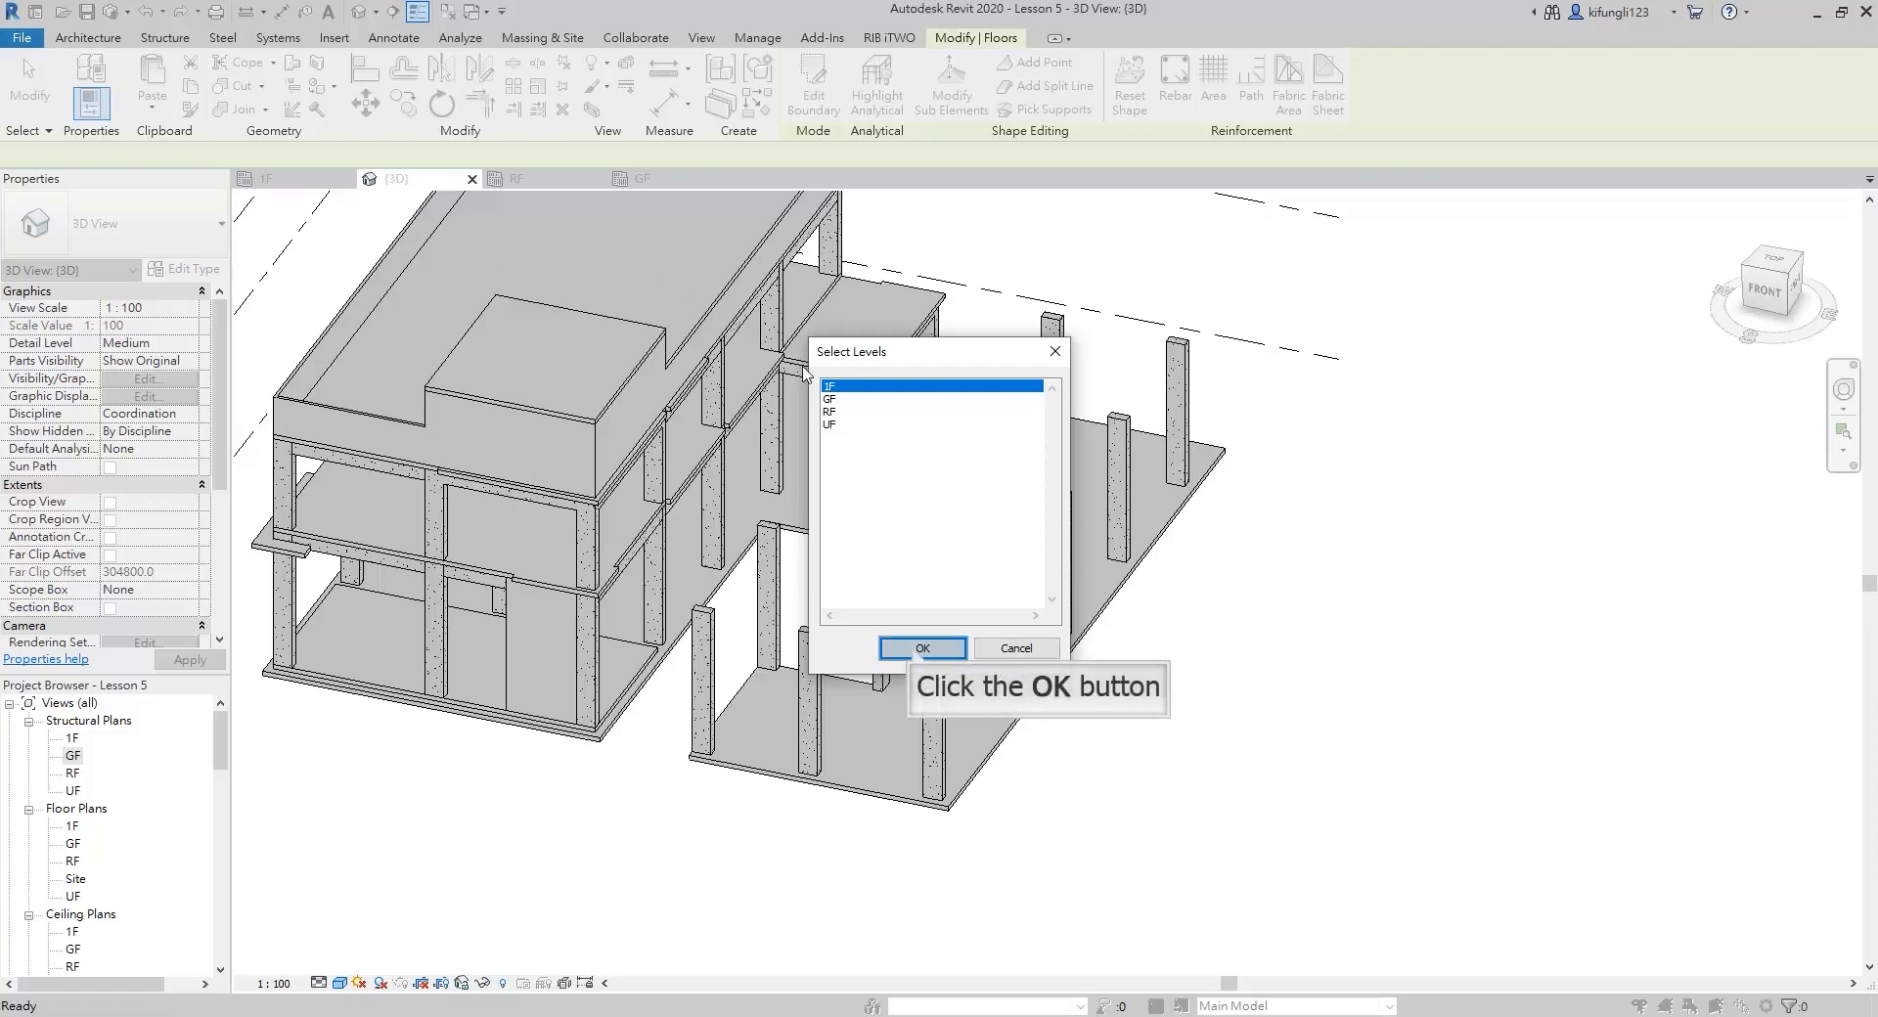
left_click(915, 648)
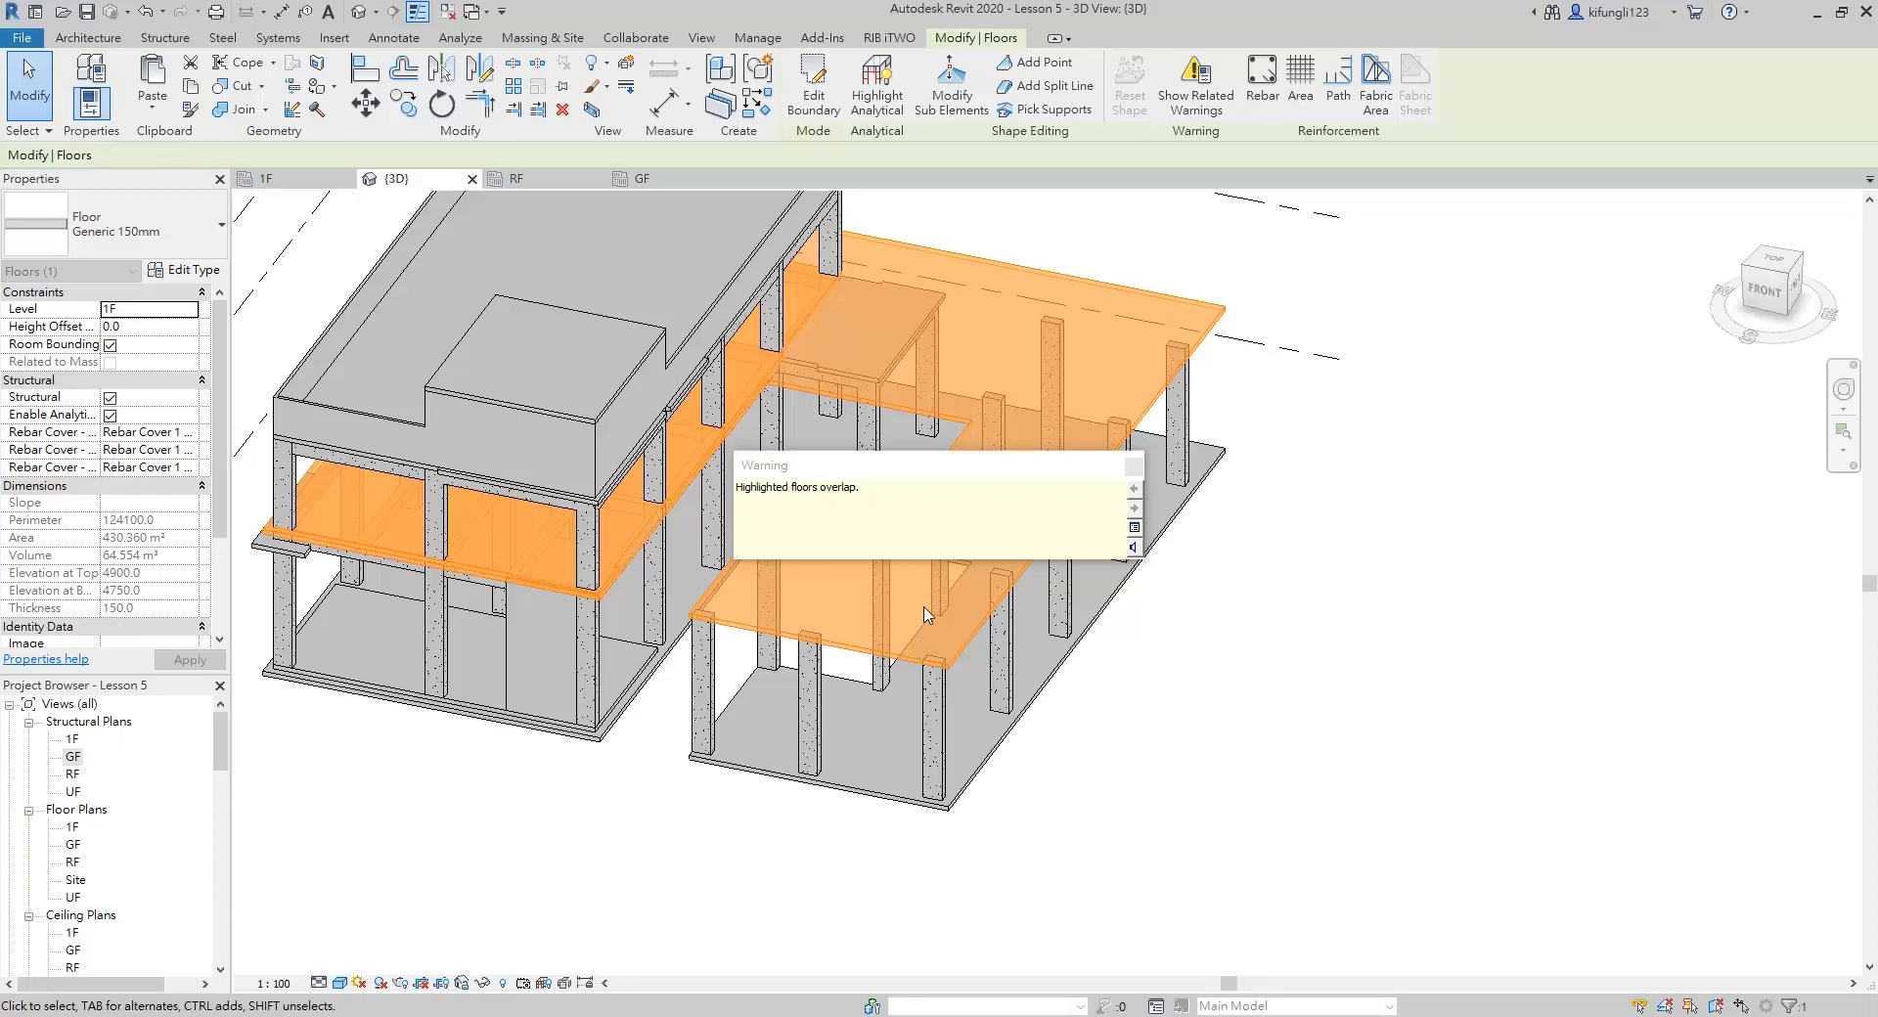
left_click(1133, 465)
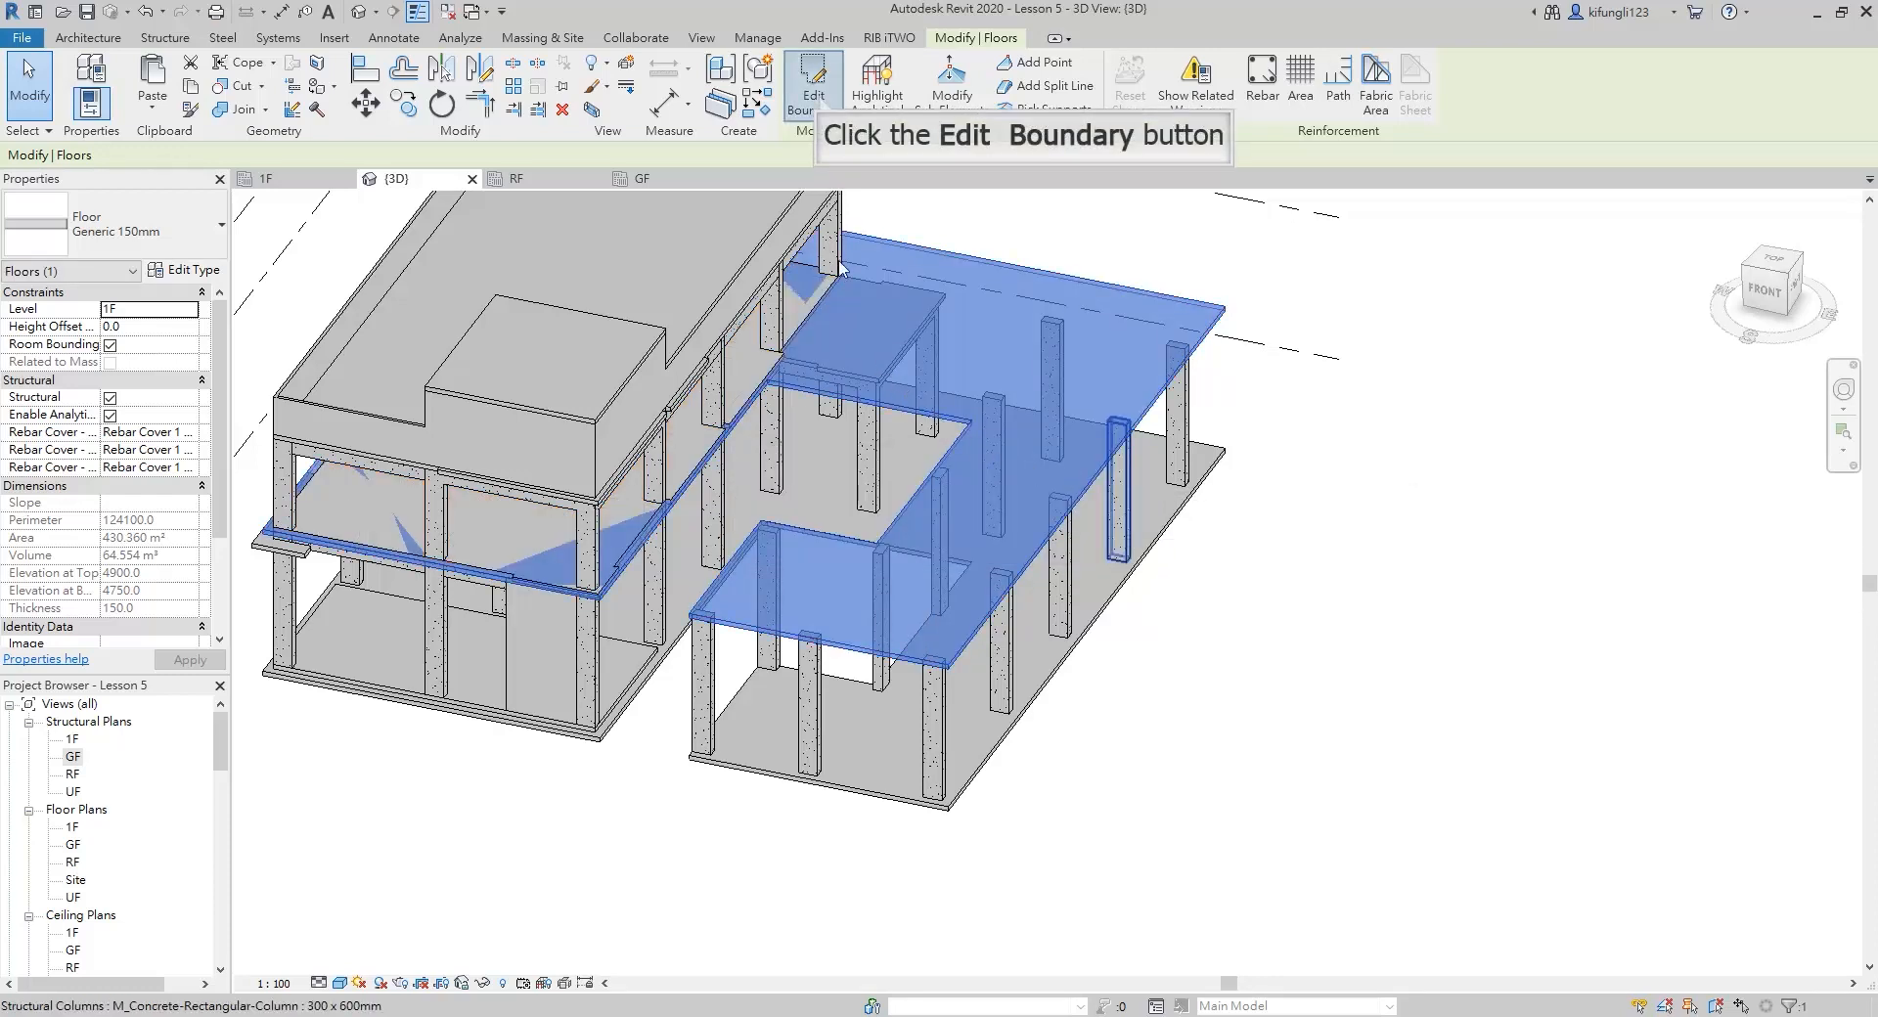
Edit the 1F slab's boundary and, from the top view, draw a line about 9000 mm long from the opening's north edge to the slab's north edge
left_click(818, 98)
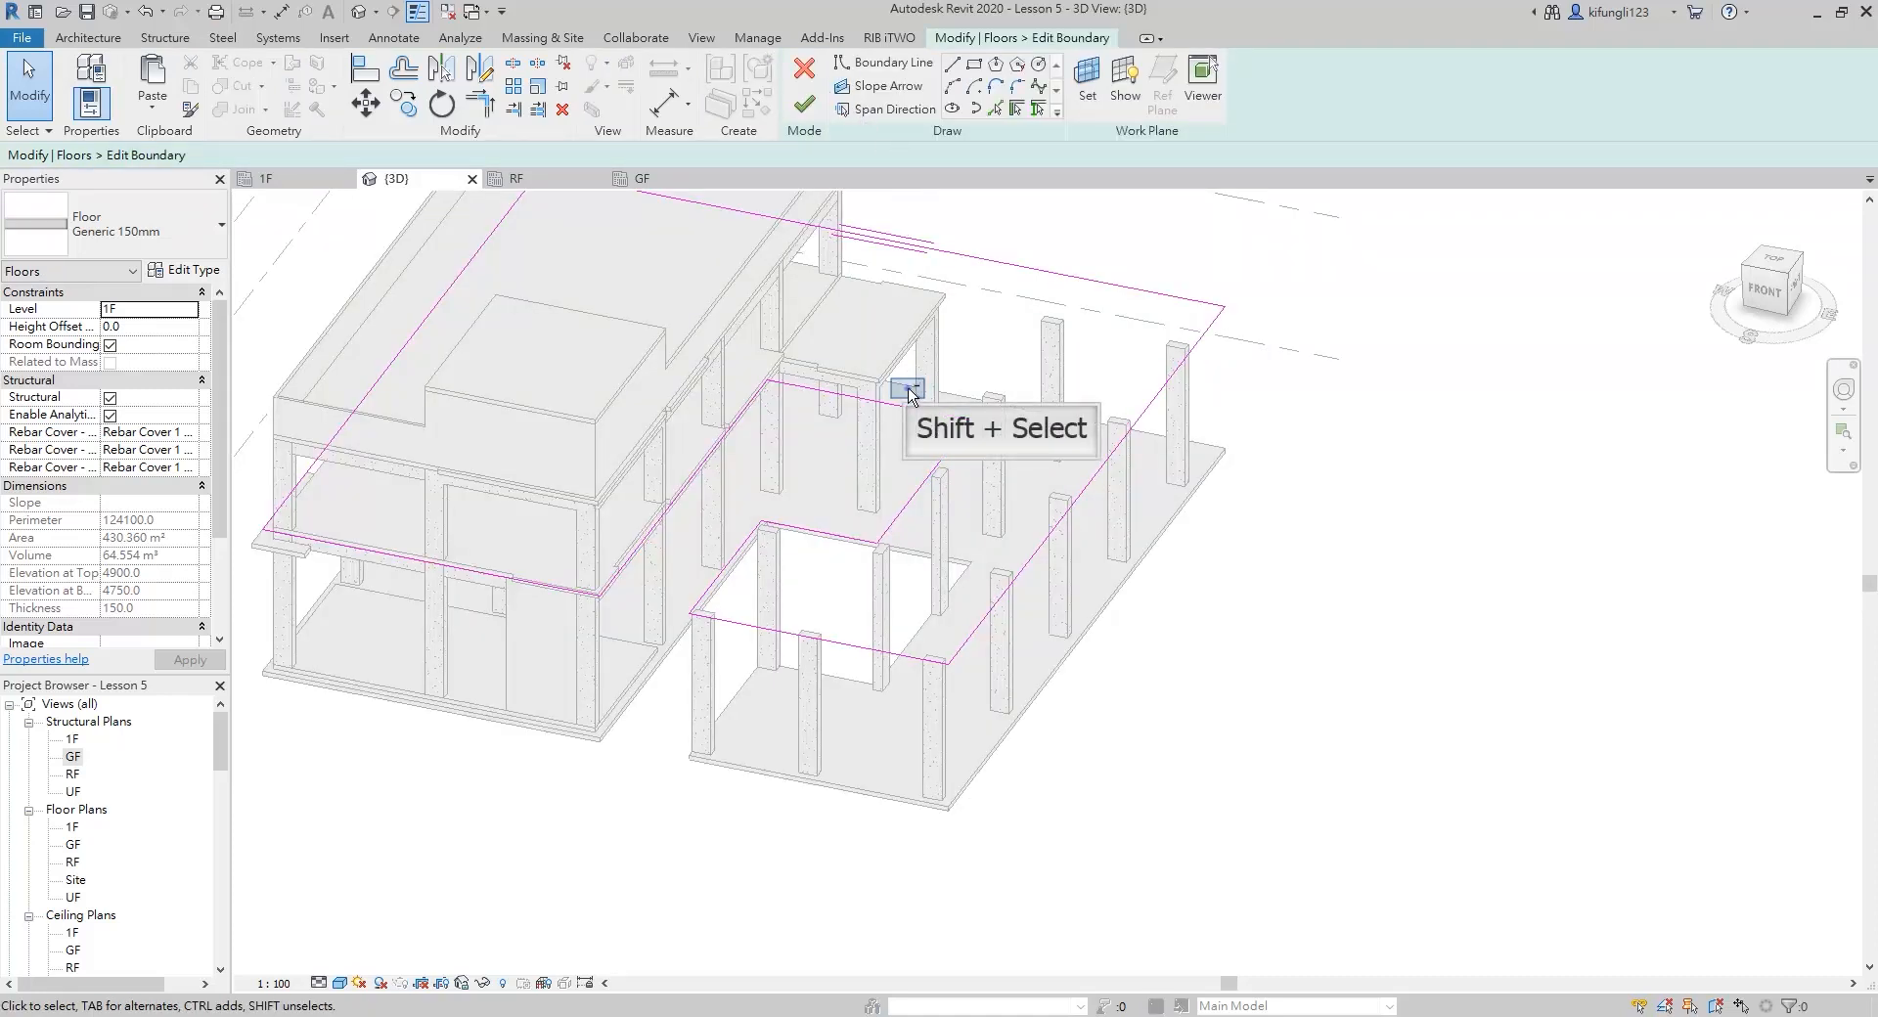
middle_click_drag(910, 391, 1015, 510, "shift")
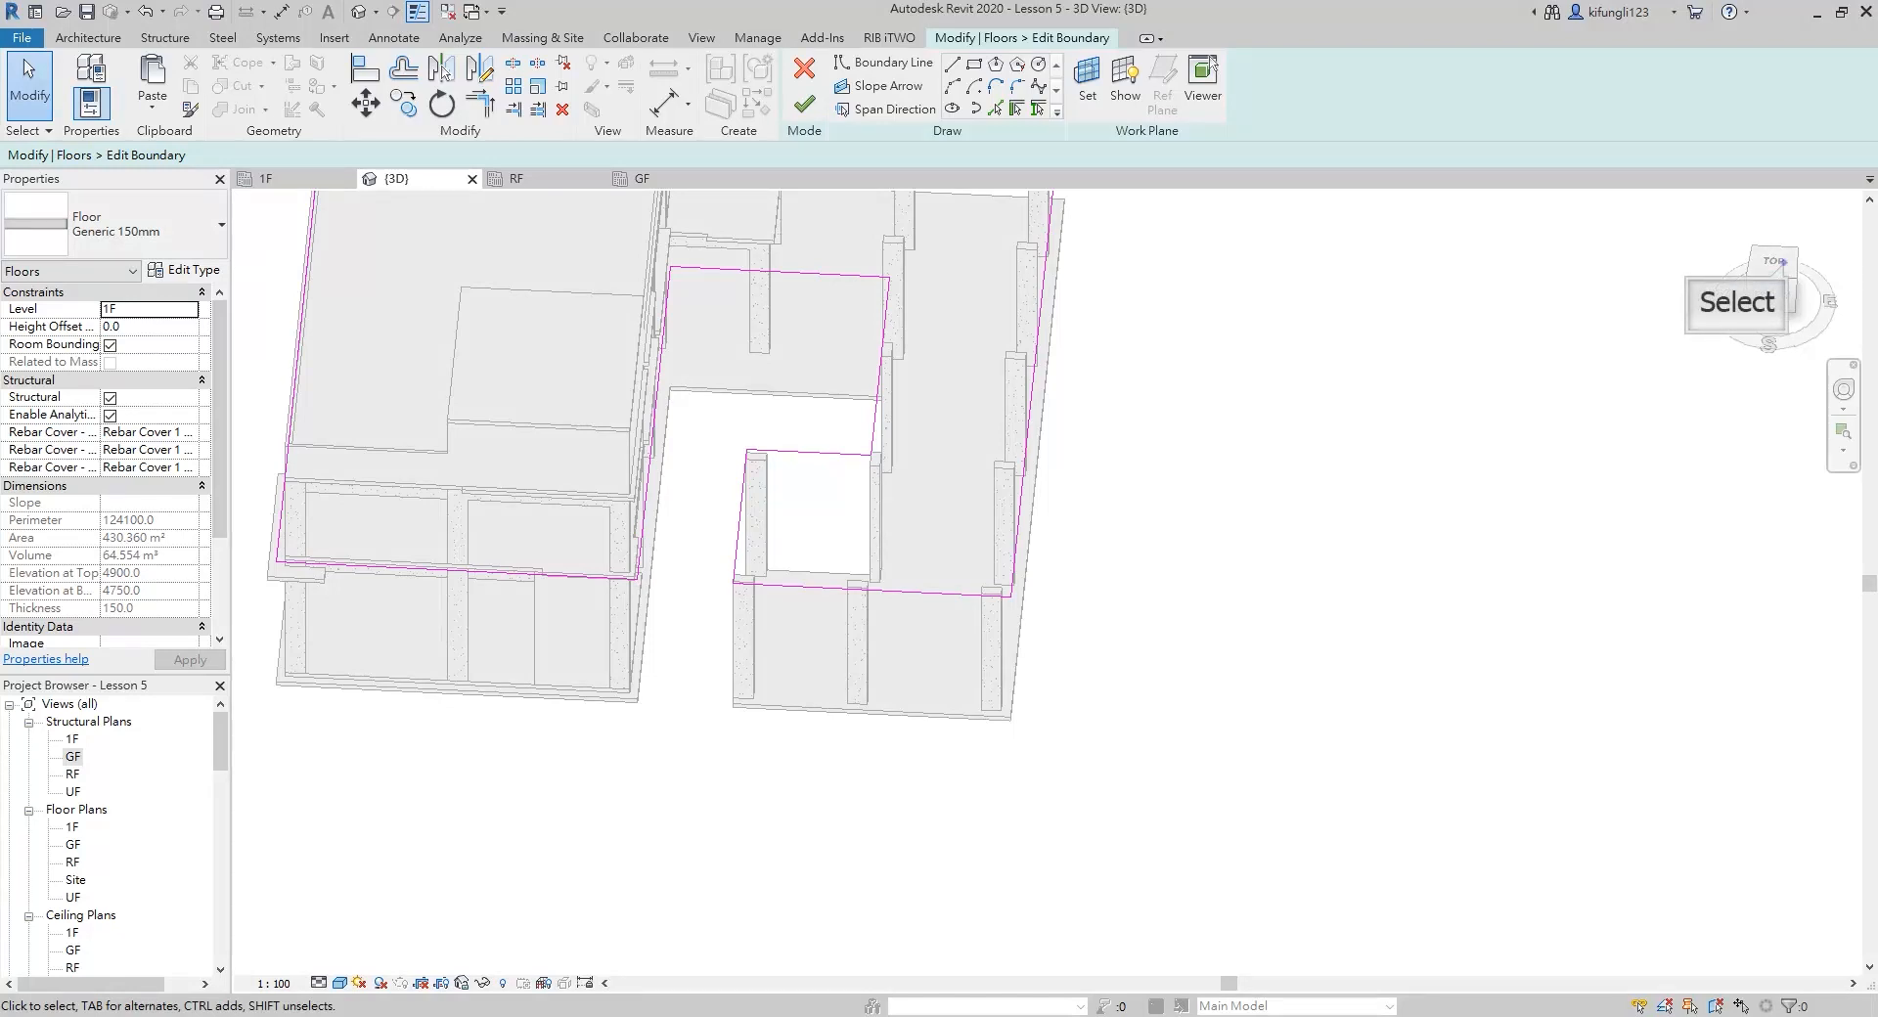
left_click(1772, 262)
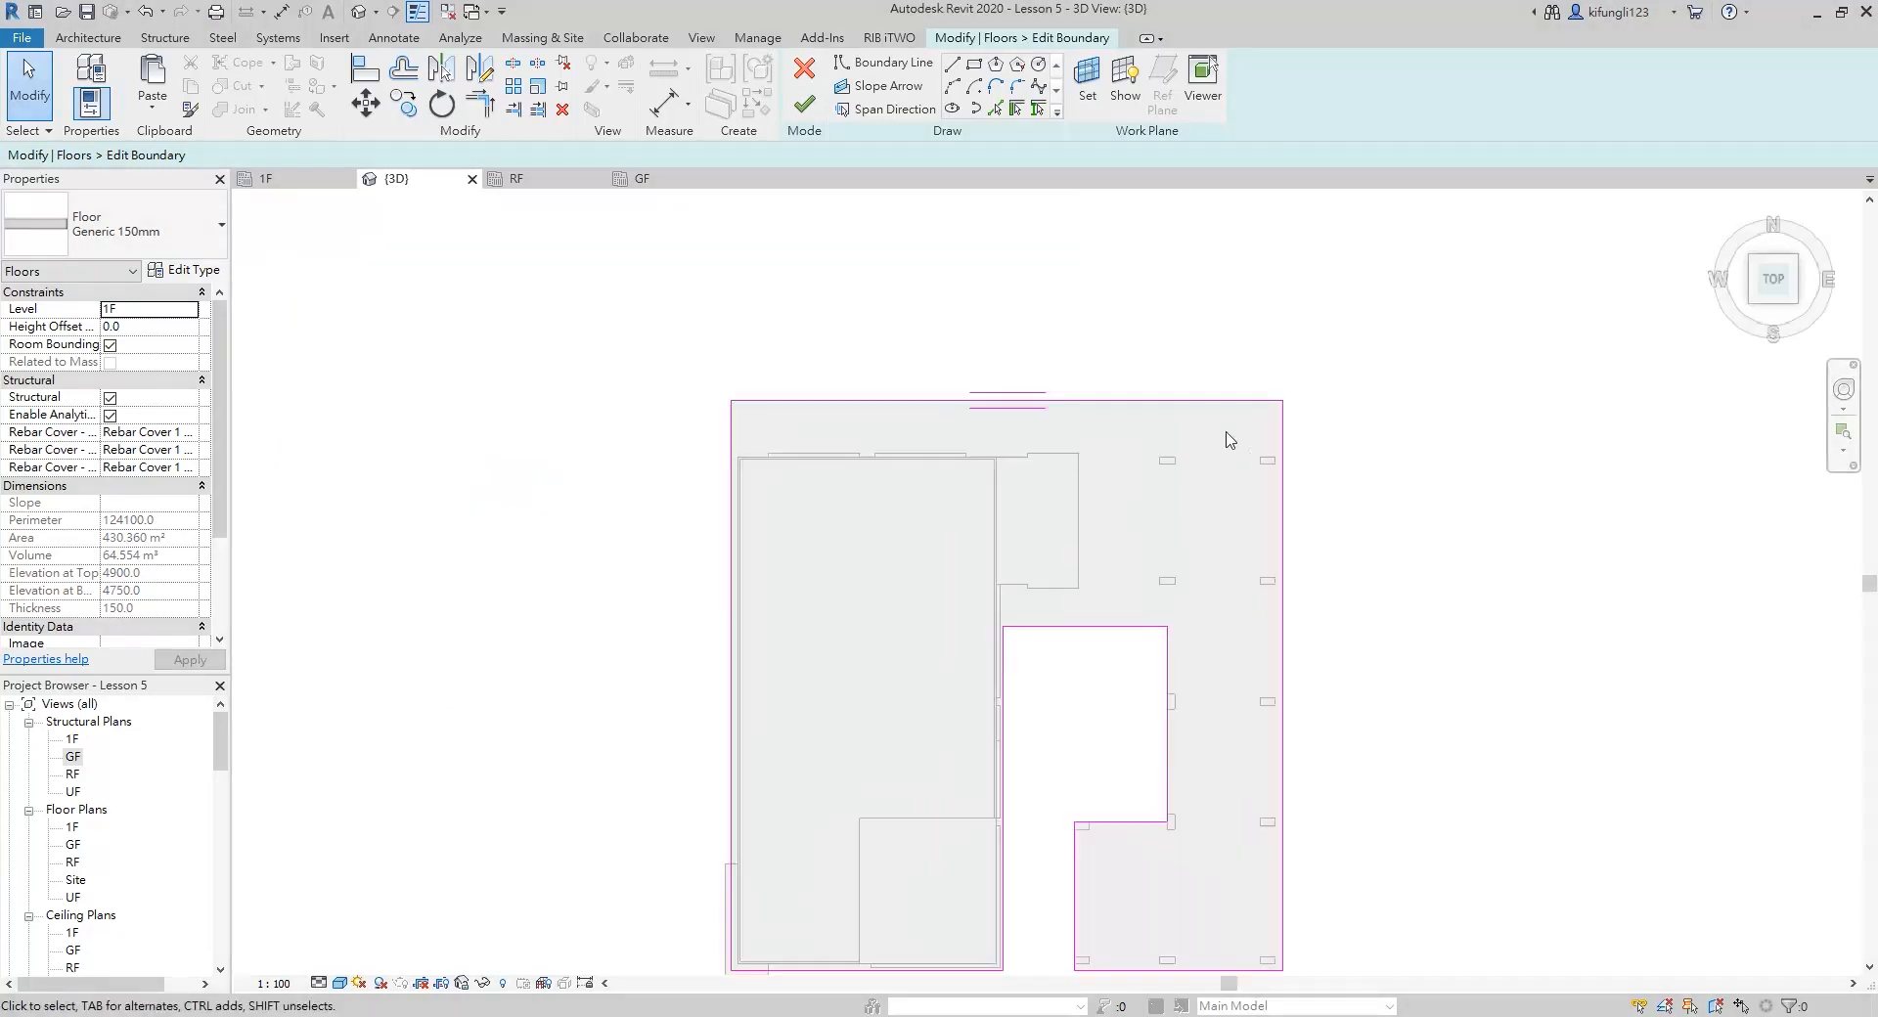
left_click(951, 66)
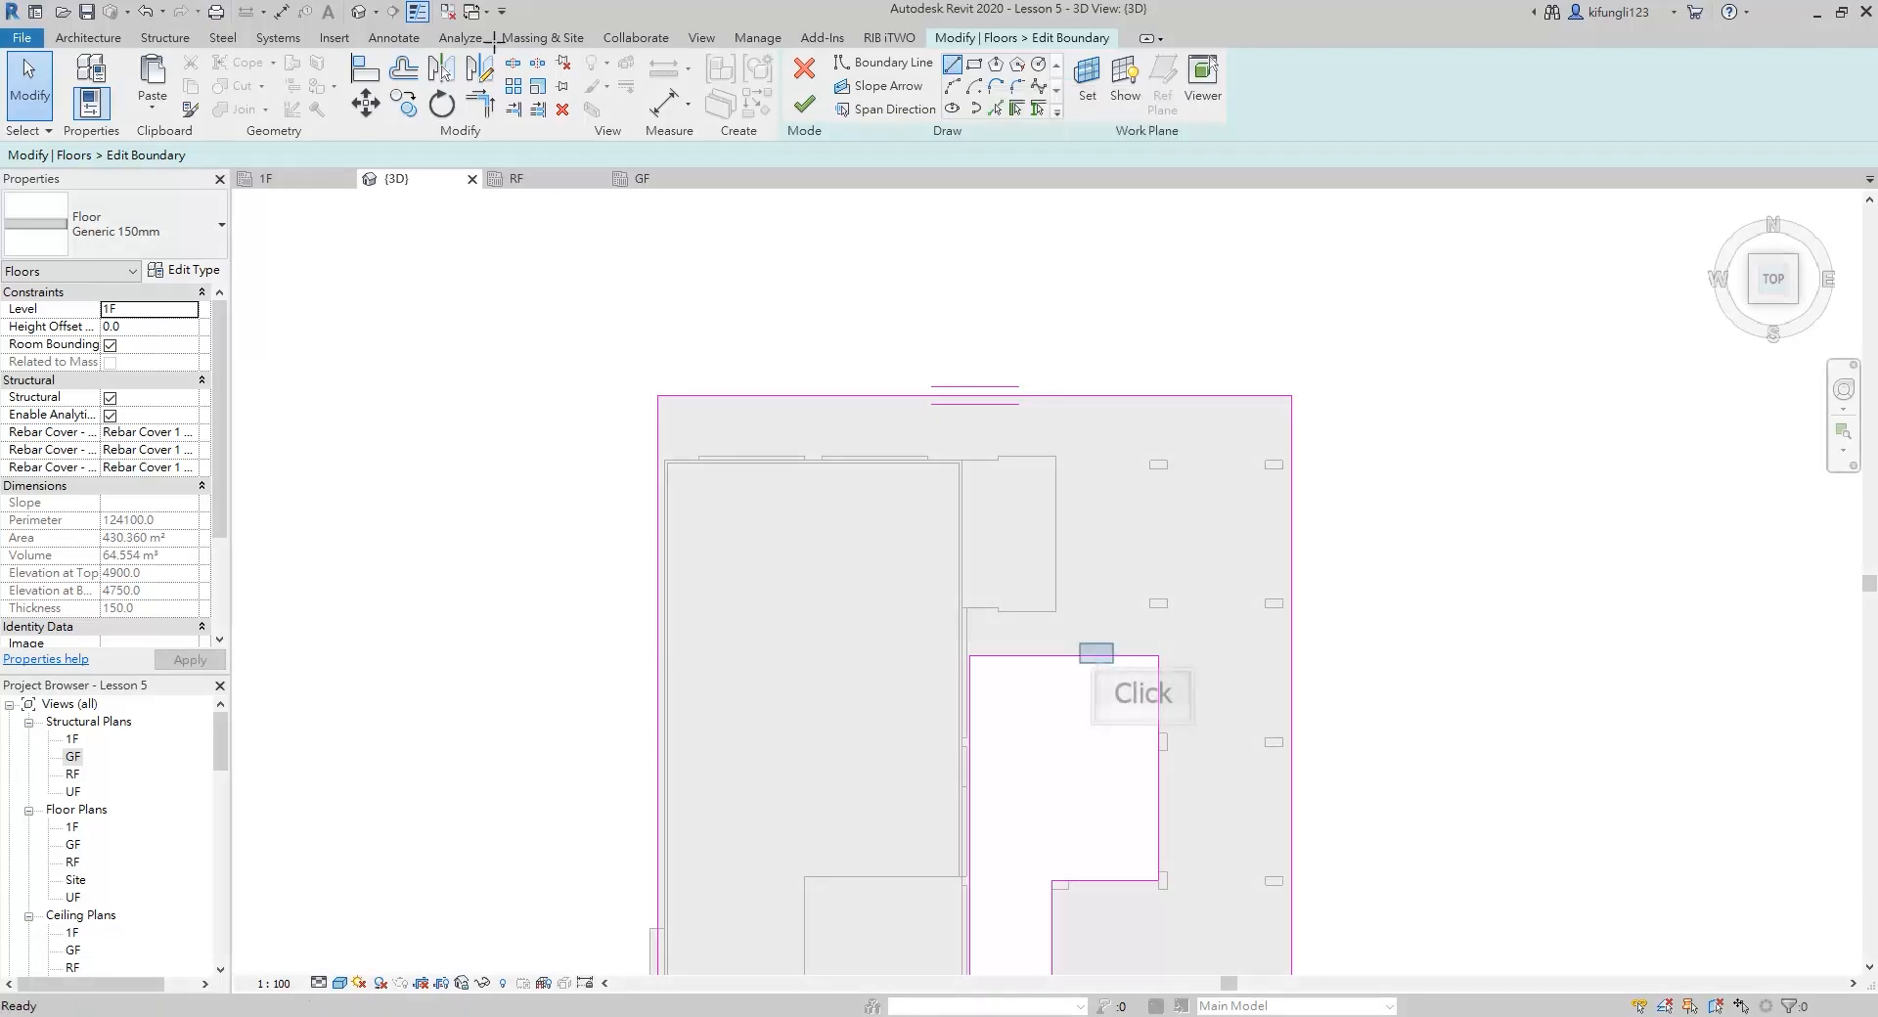
left_click(1097, 654)
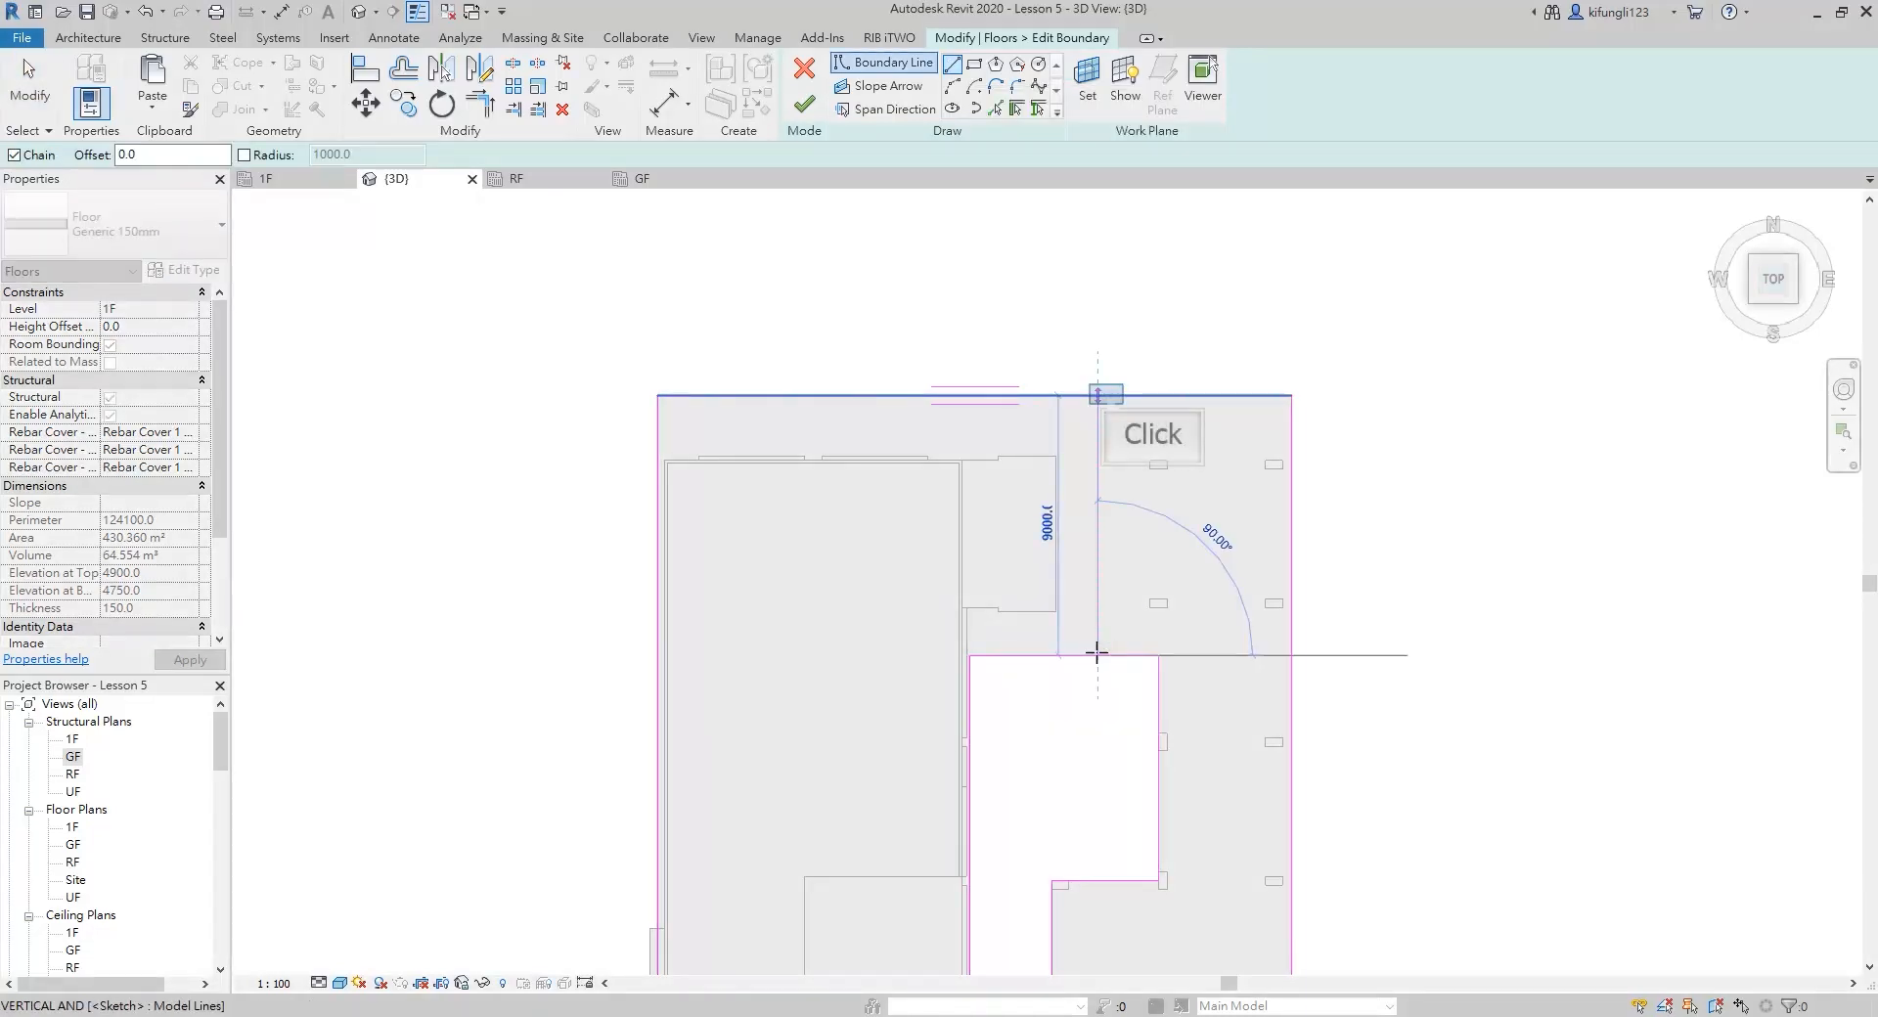
left_click(1099, 395)
Trim the new line into corners with the slab's north edge and the opening's north edge, keeping the eastern portions
key("t")
key("r")
scroll(1105, 397, "down", 3)
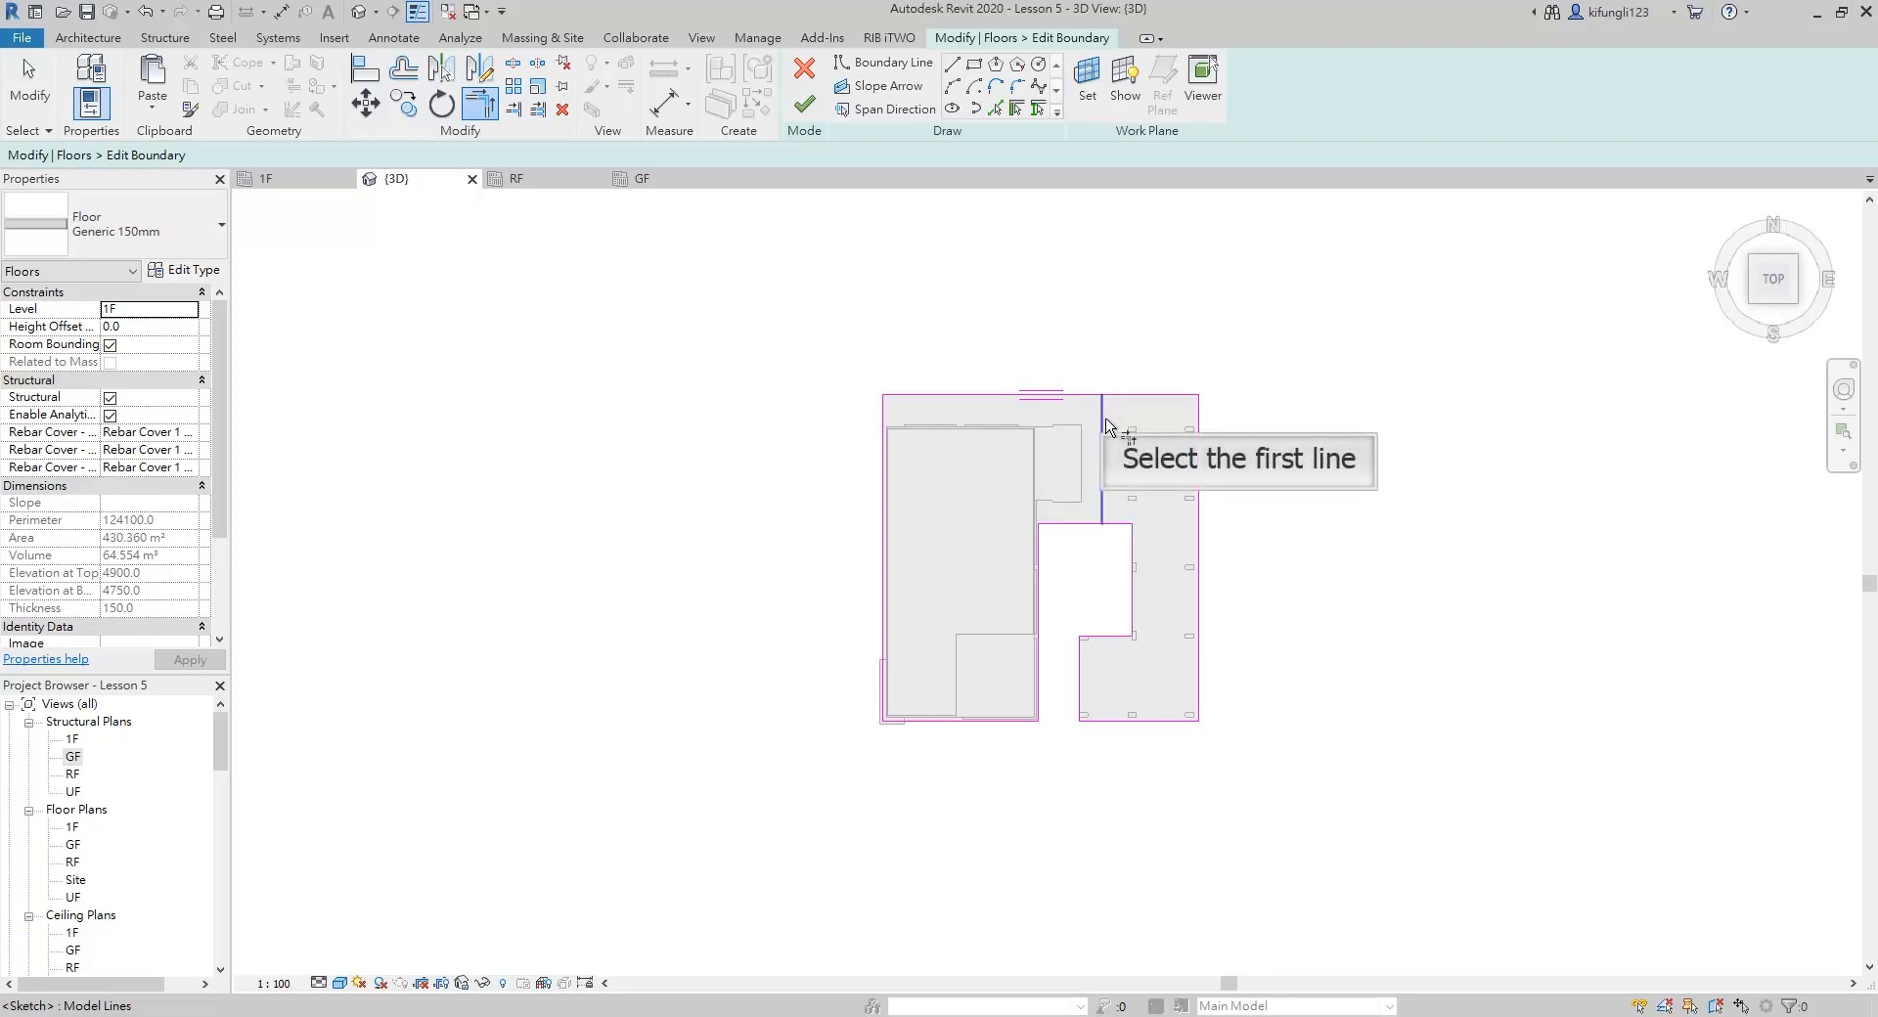
left_click(1104, 423)
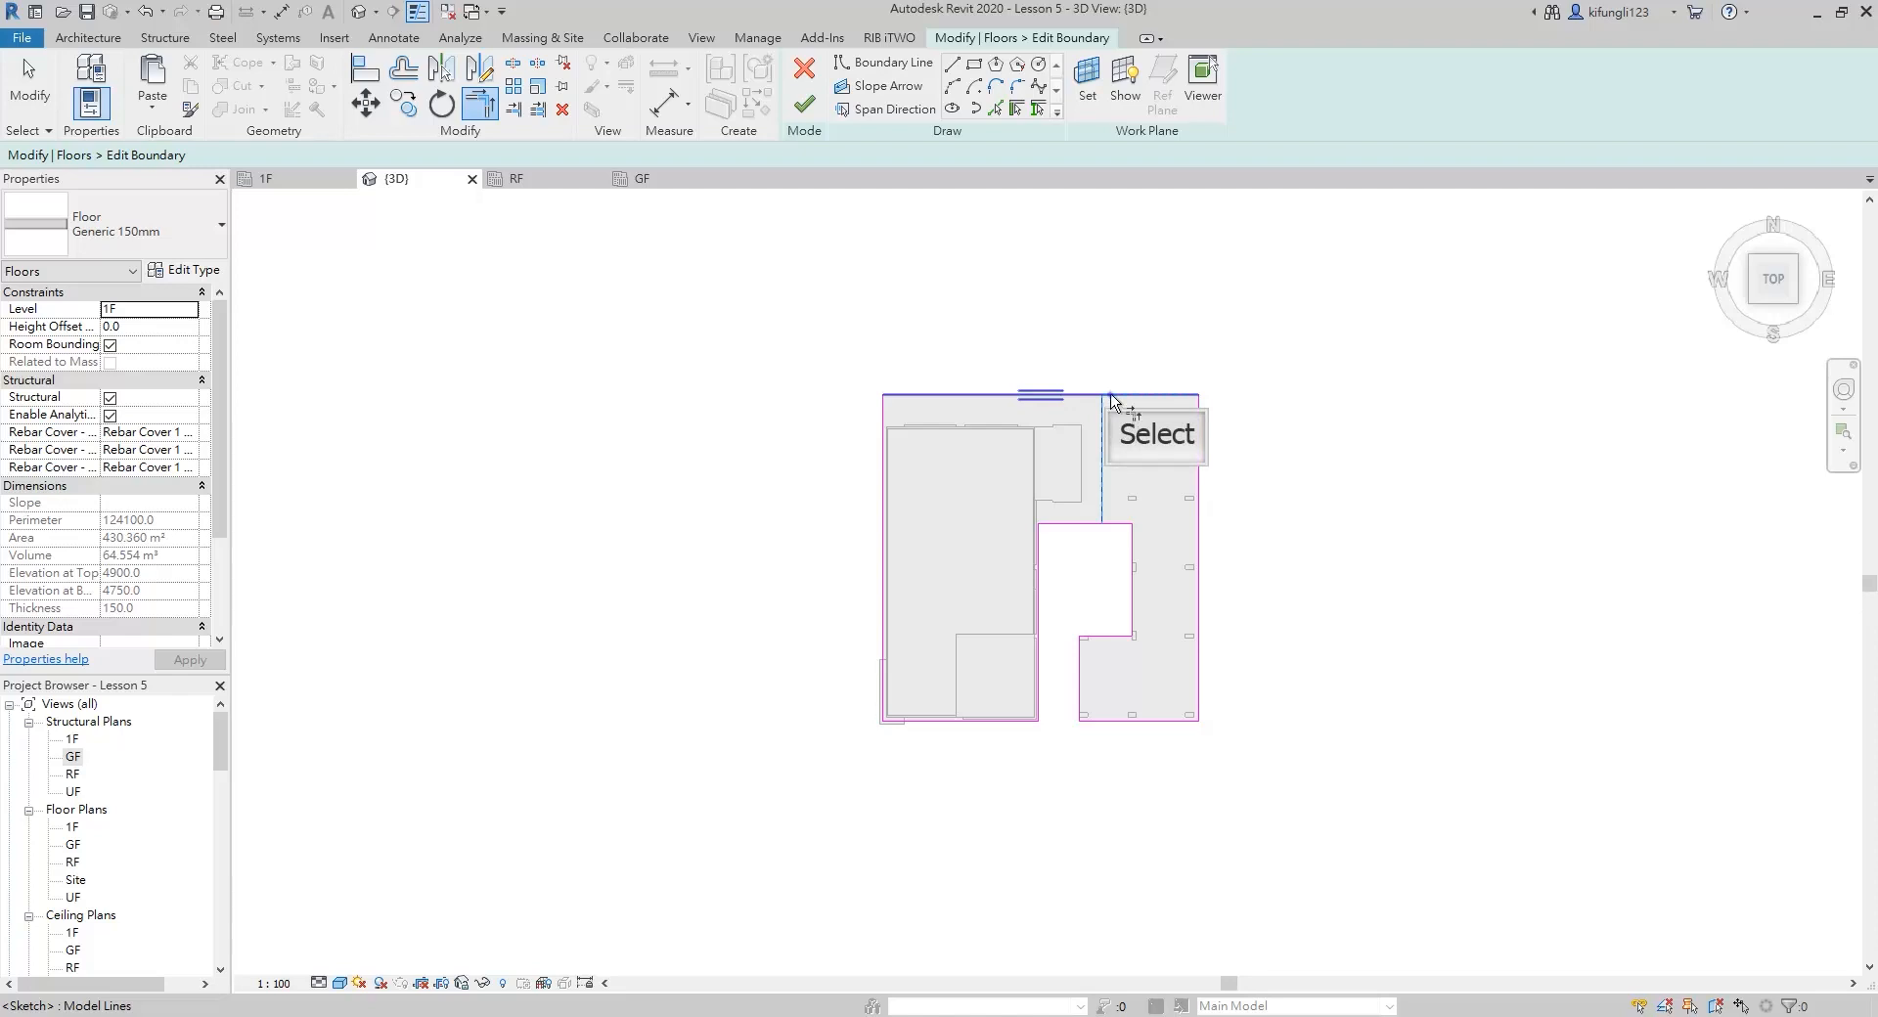
left_click(1111, 396)
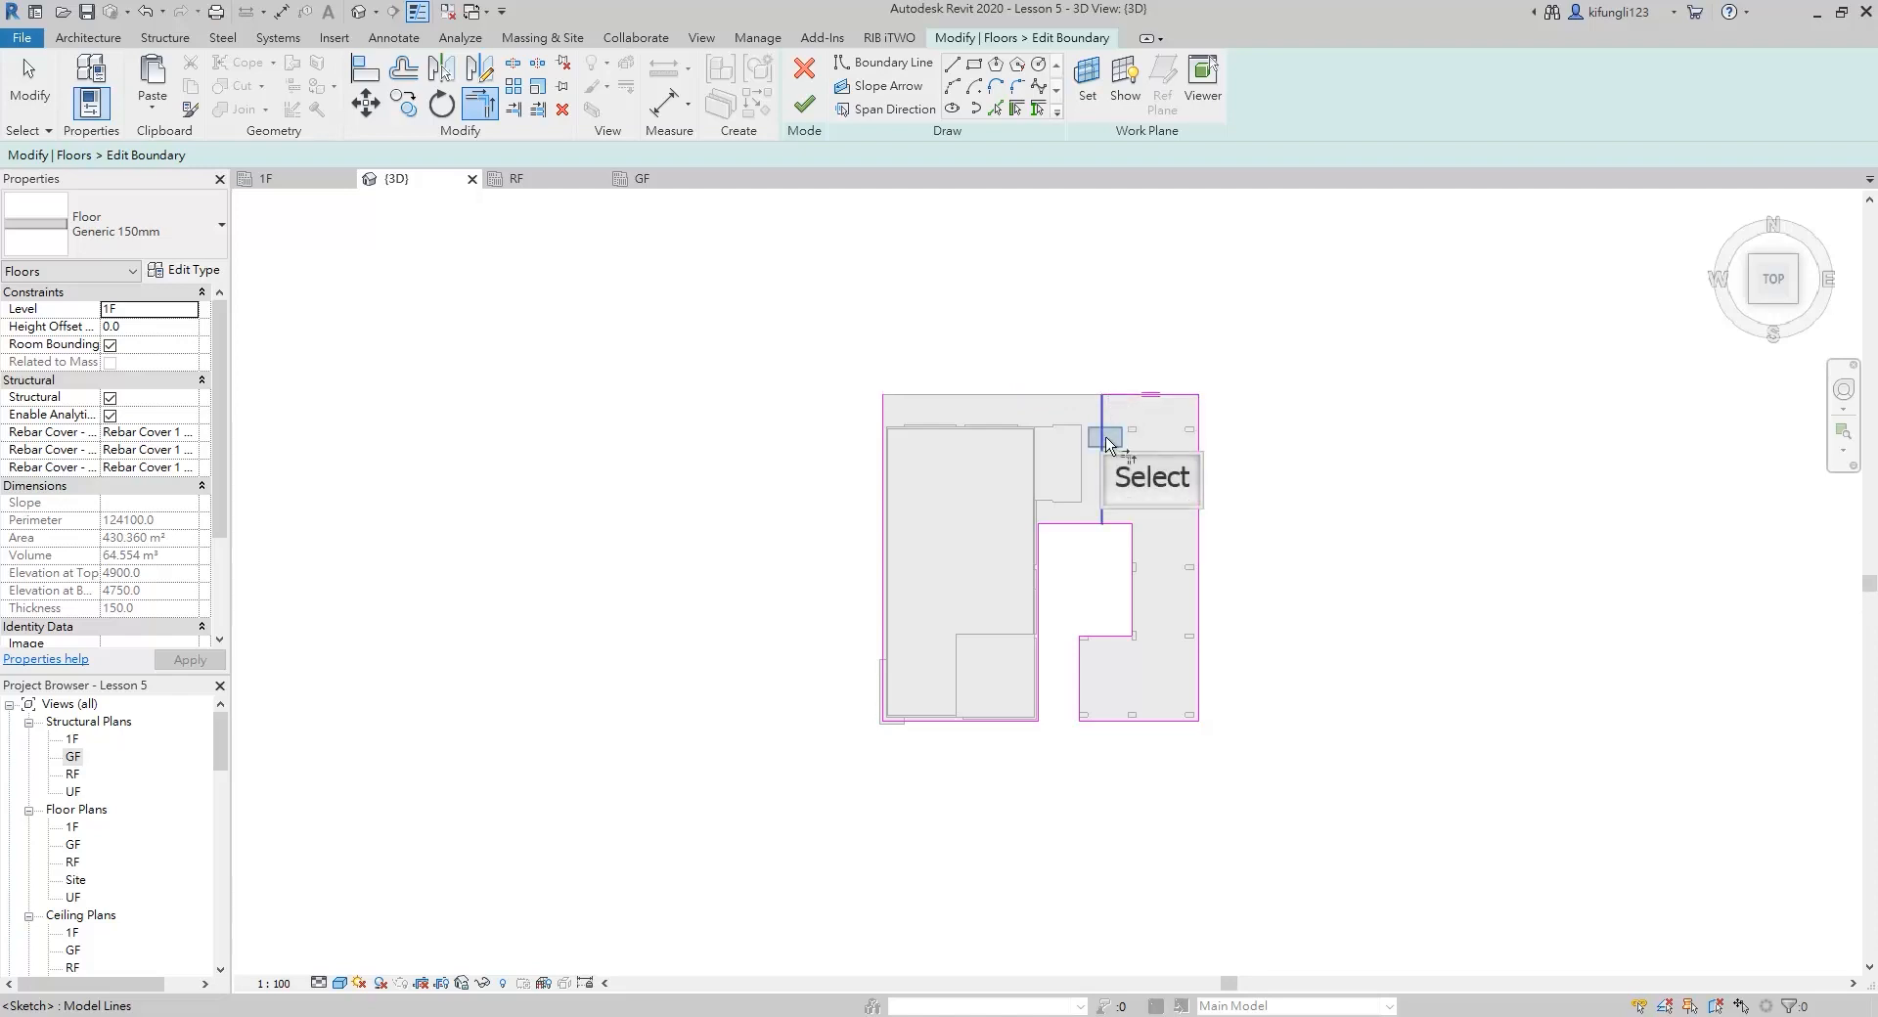
left_click(1108, 442)
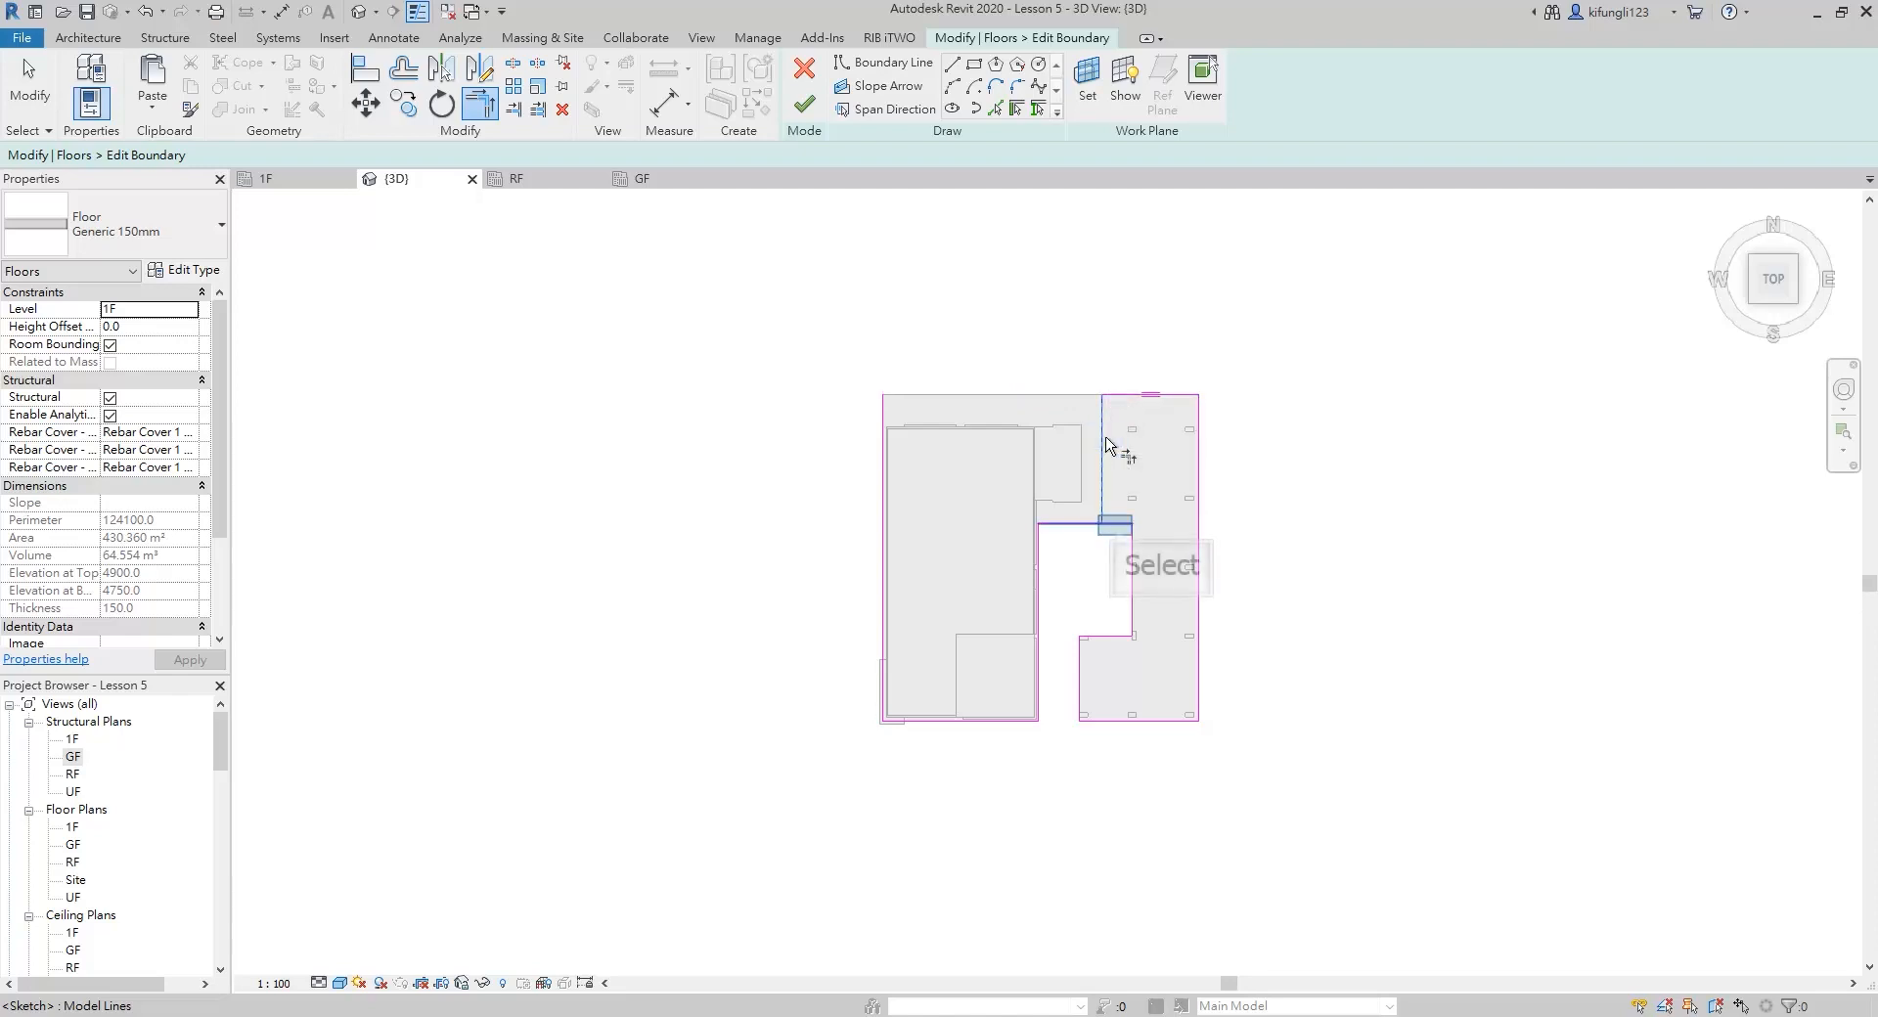
left_click(1118, 526)
key("Escape")
Delete the three leftover boundary lines around the existing building and finish the 1F slab's boundary edit
left_click_drag(797, 306, 1064, 769)
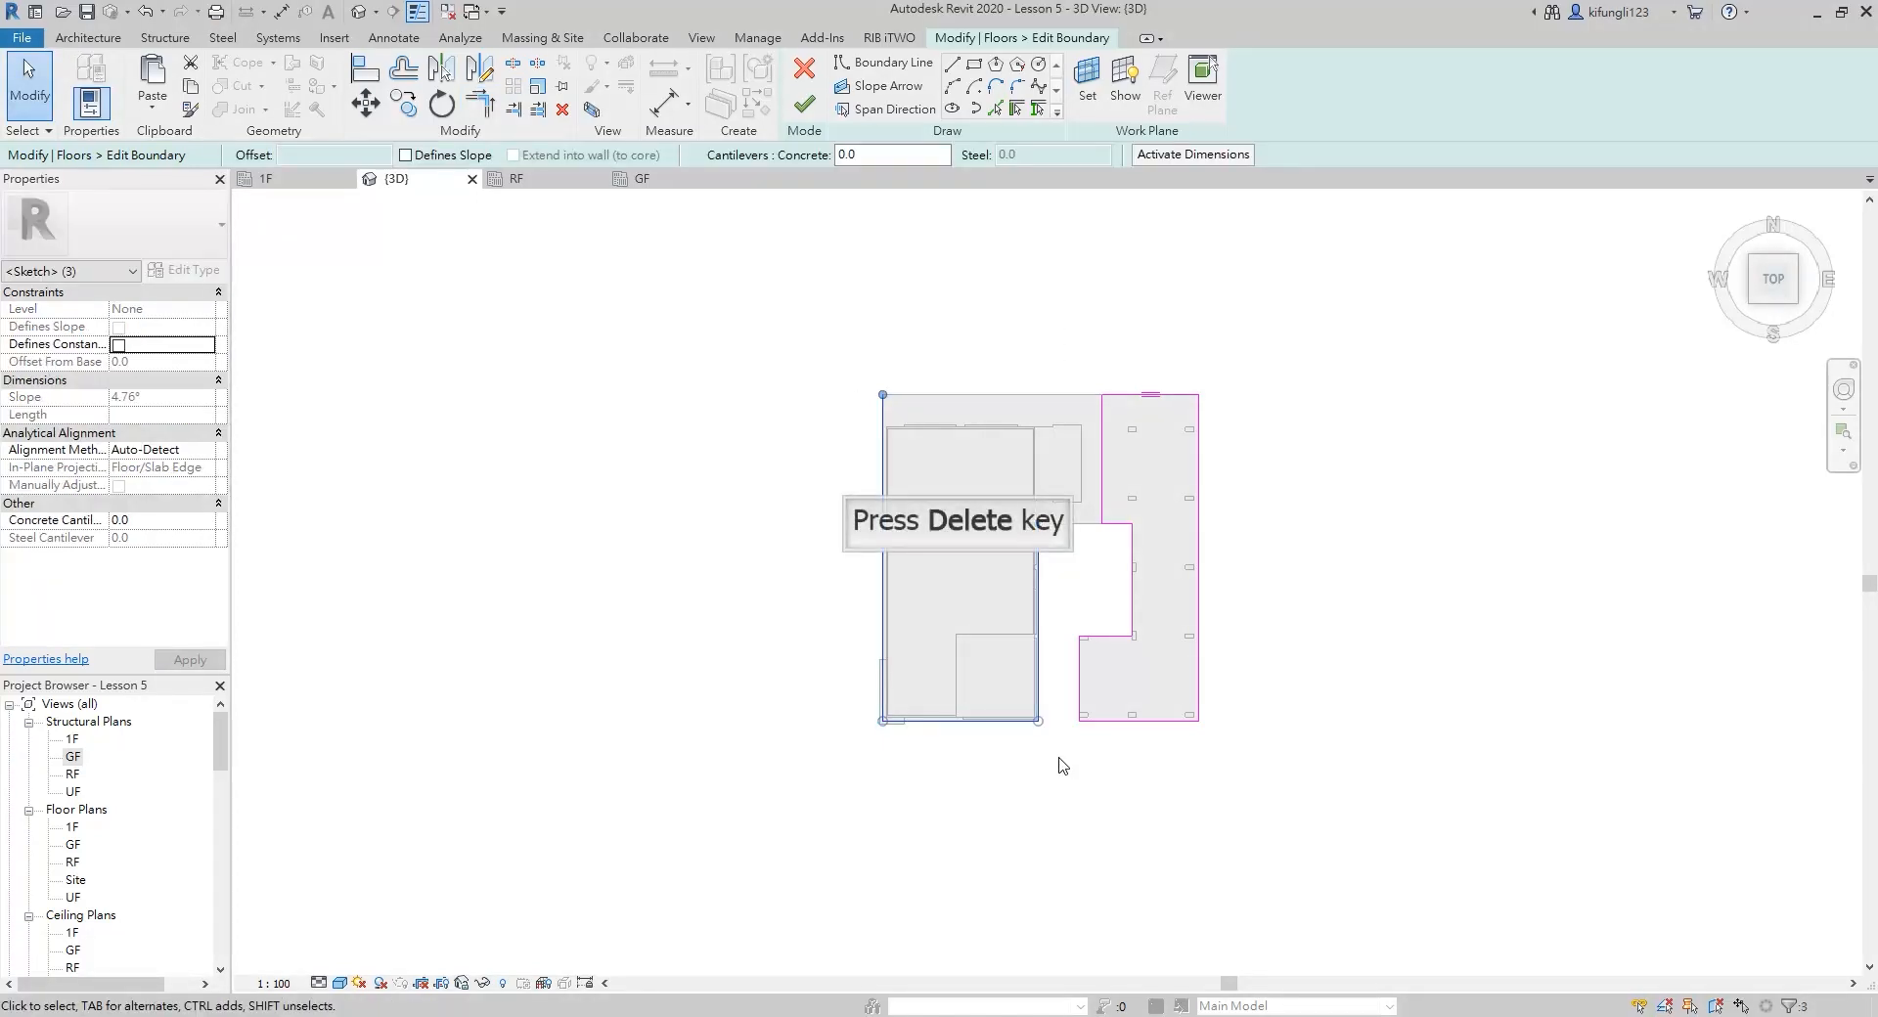
key("Delete")
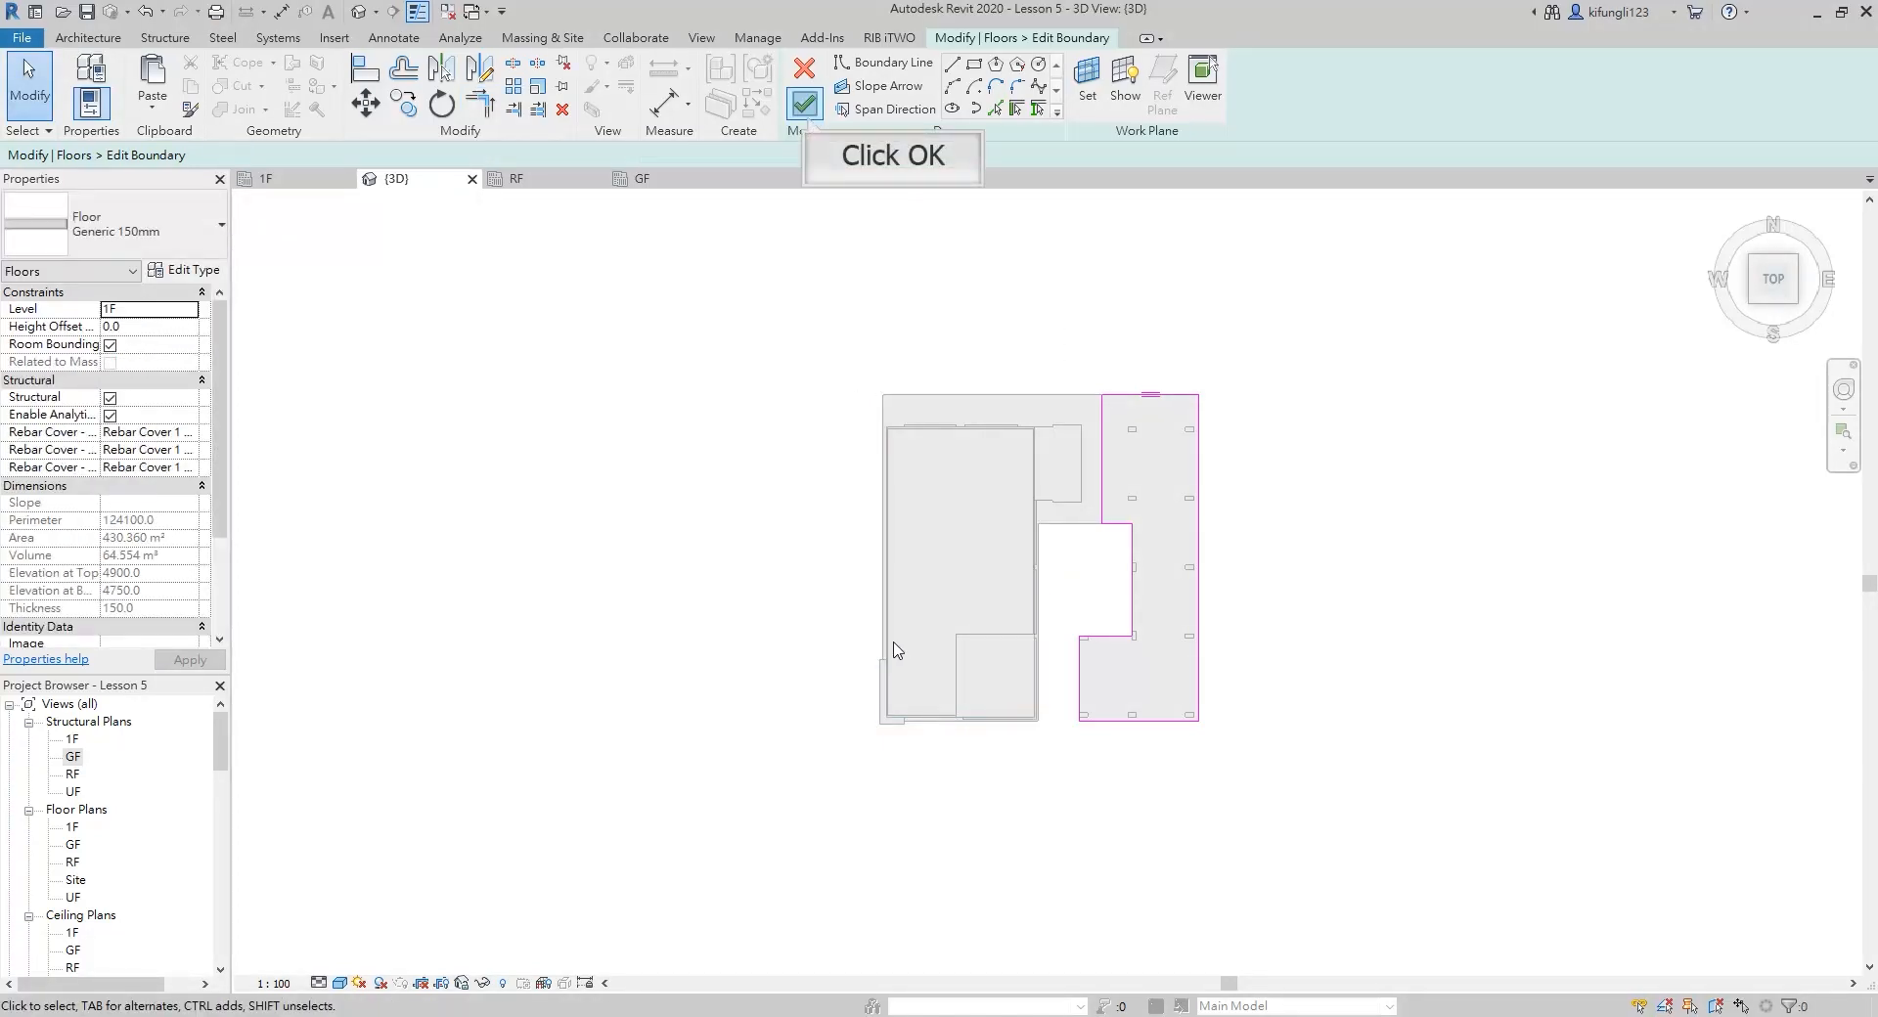
left_click(807, 116)
mouse_move(1284, 714)
middle_mouse_down("shift")
mouse_move(1194, 373)
mouse_move(1199, 235)
mouse_move(1159, 98)
middle_mouse_up("shift")
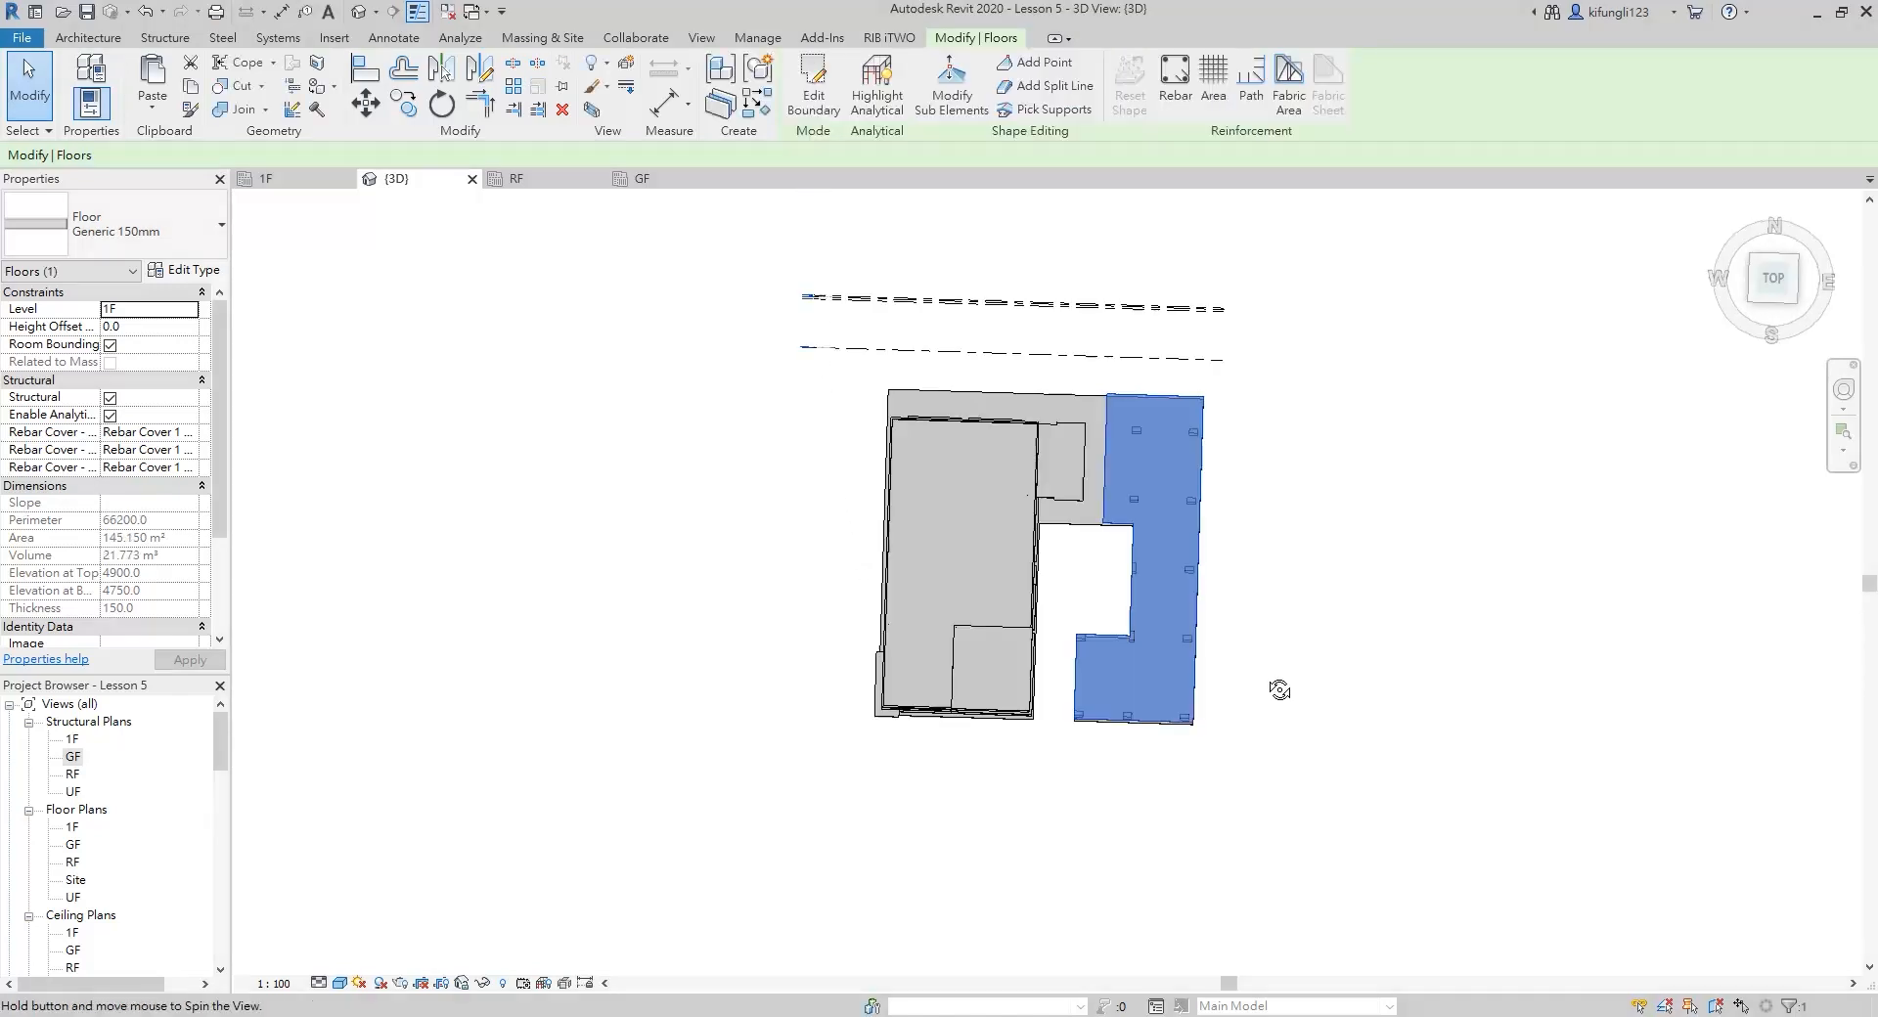
scroll(1199, 579, "up", 5)
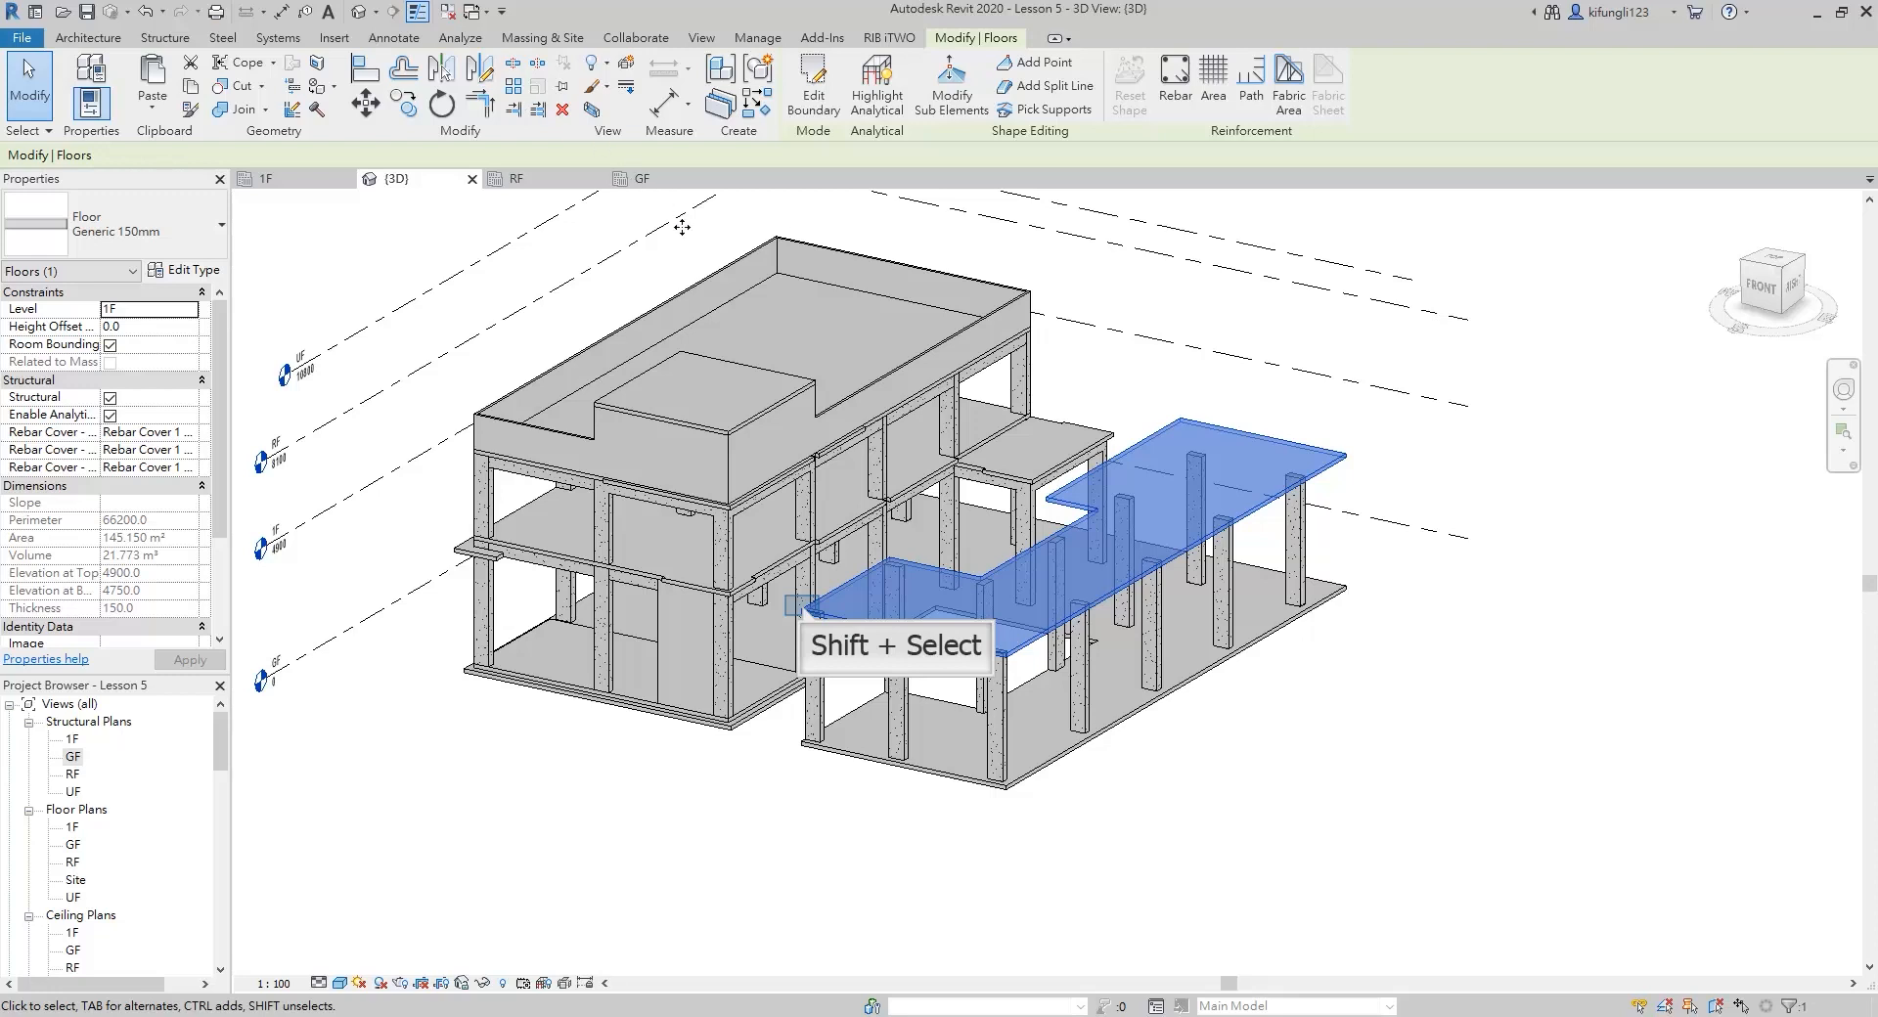
Create a similar floor from the 1F slab and draw a boundary line across the gap, 1000 mm south of the extension's inner corner
left_click(1773, 266)
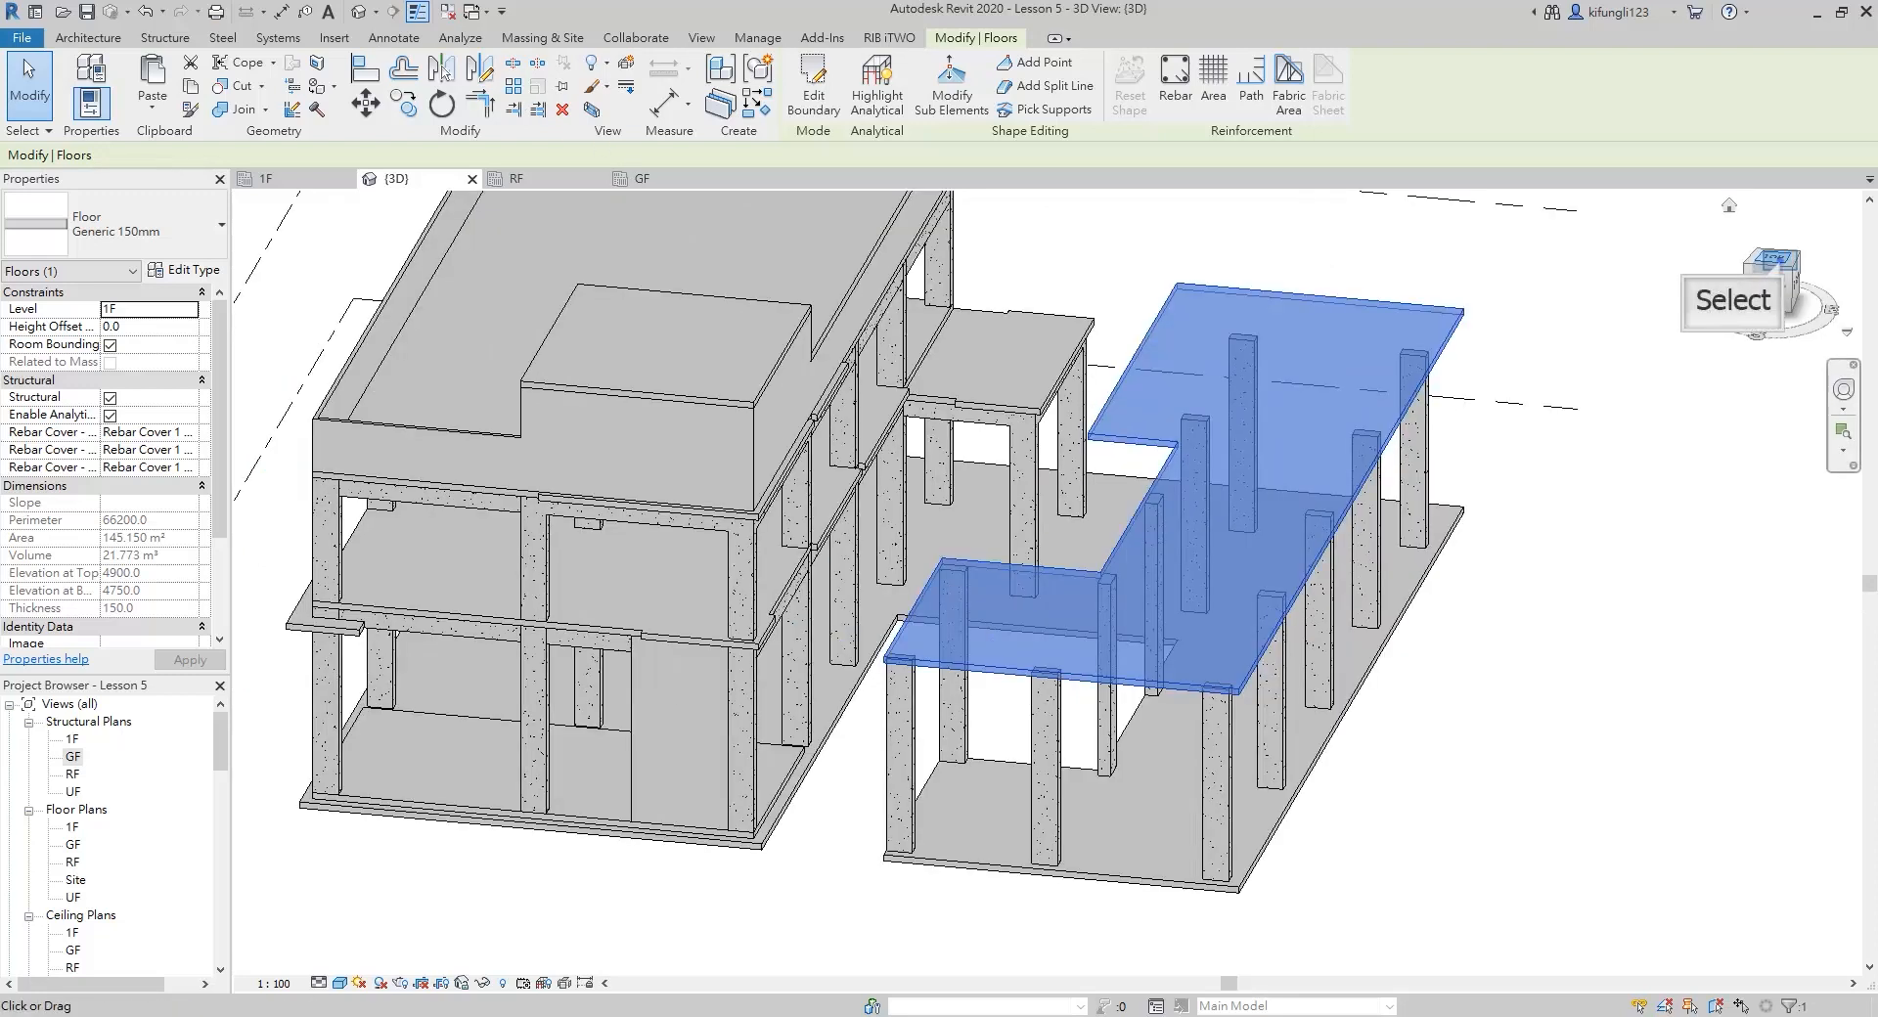
left_click(1776, 262)
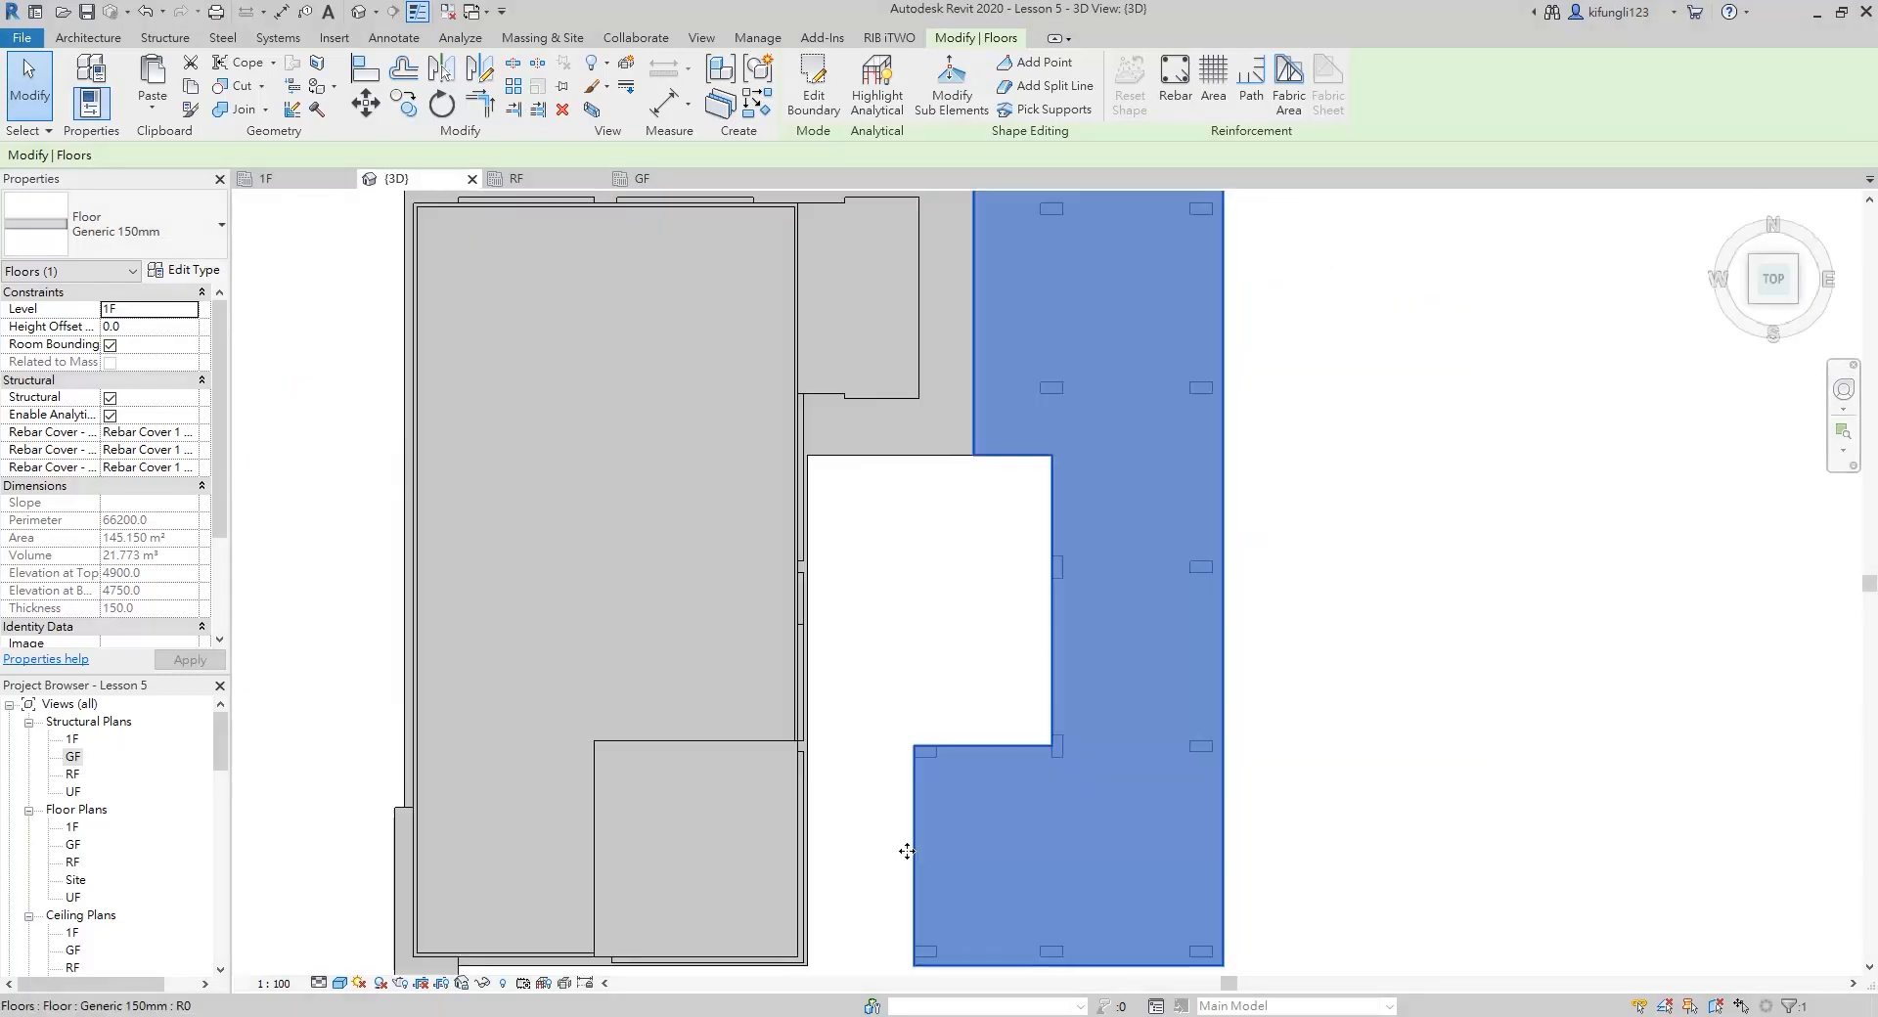
middle_click_drag(909, 852, 924, 626)
scroll(921, 618, "up", 1)
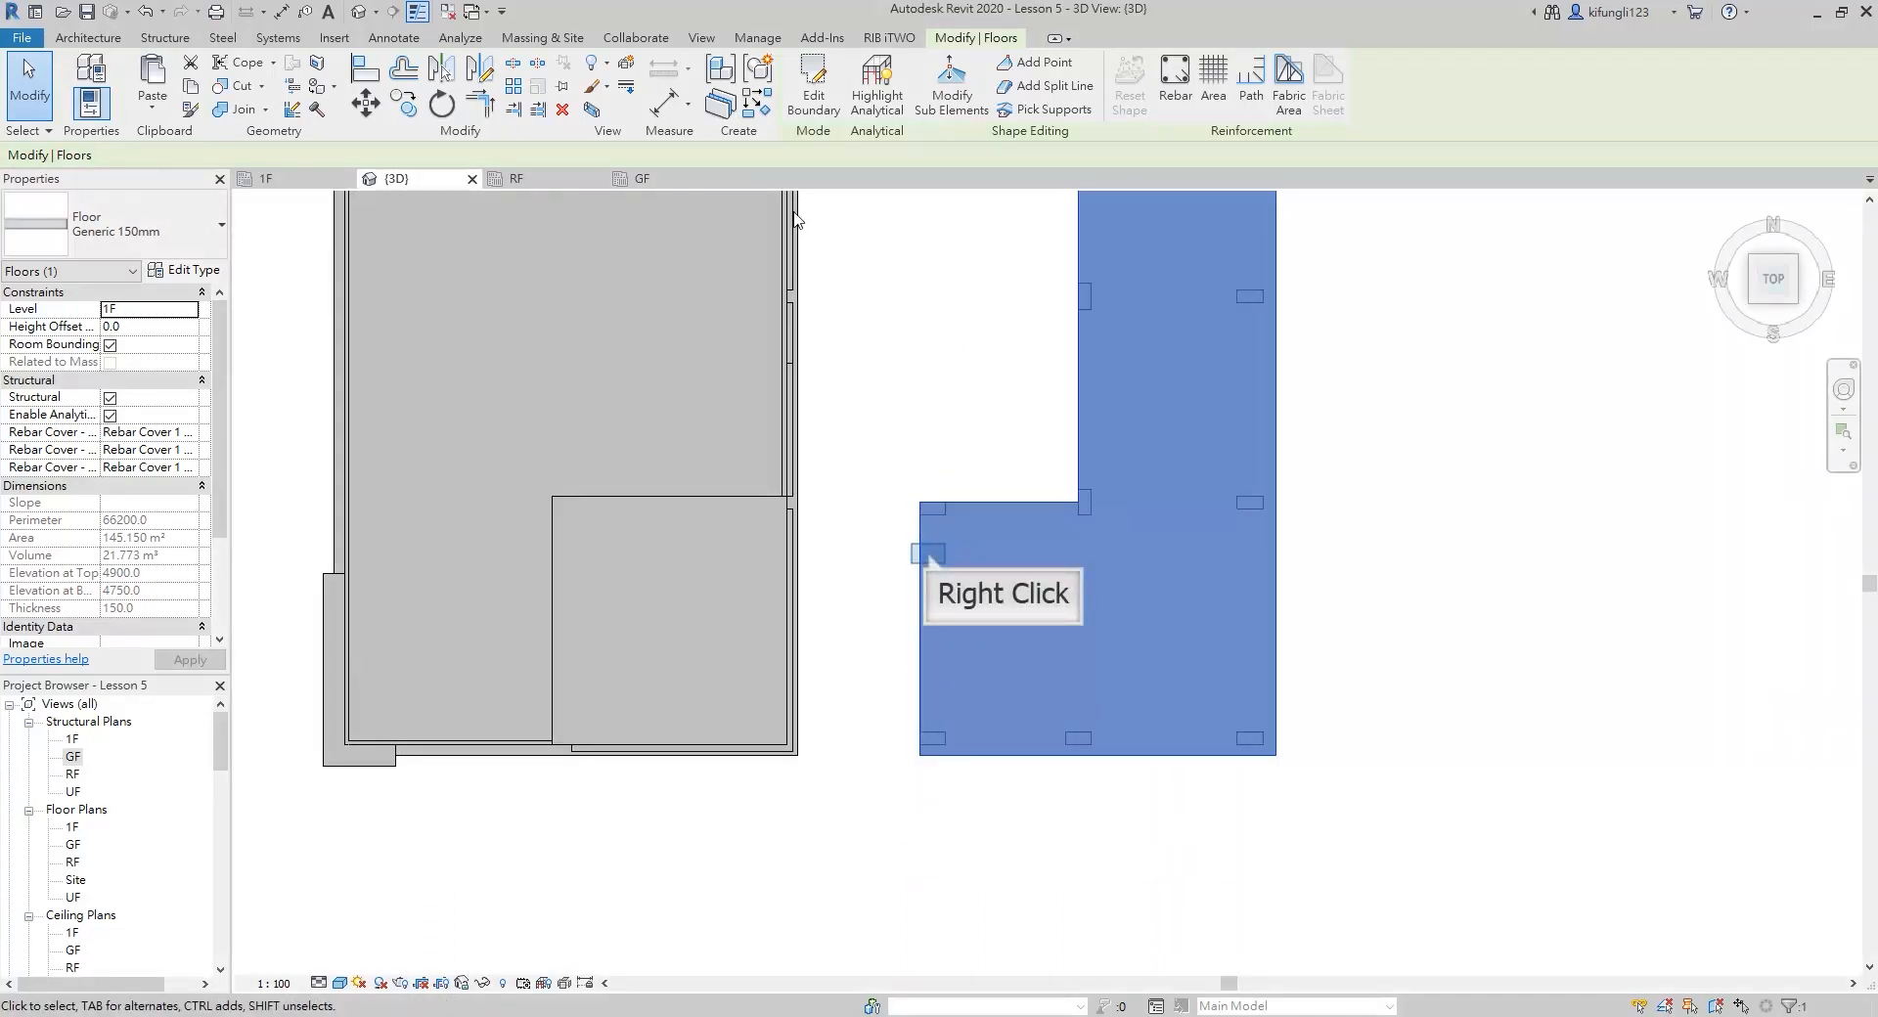
right_click(931, 560)
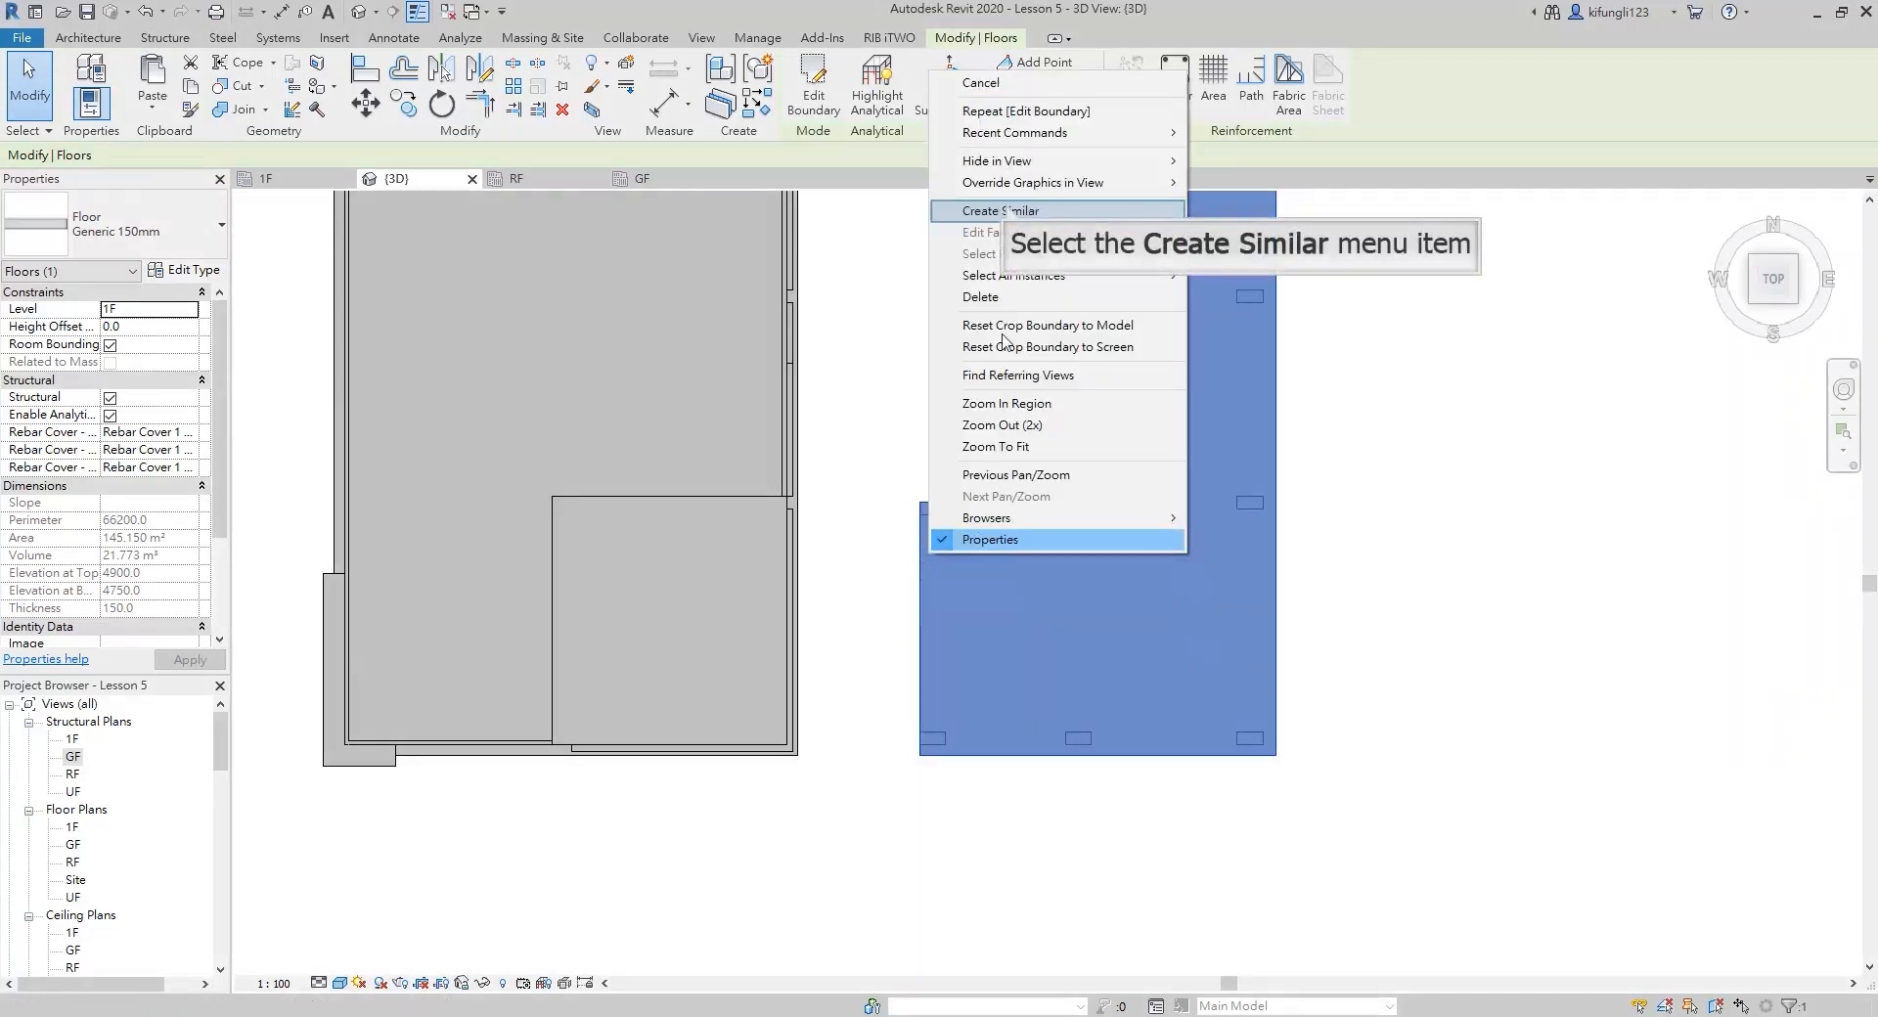
left_click(1007, 208)
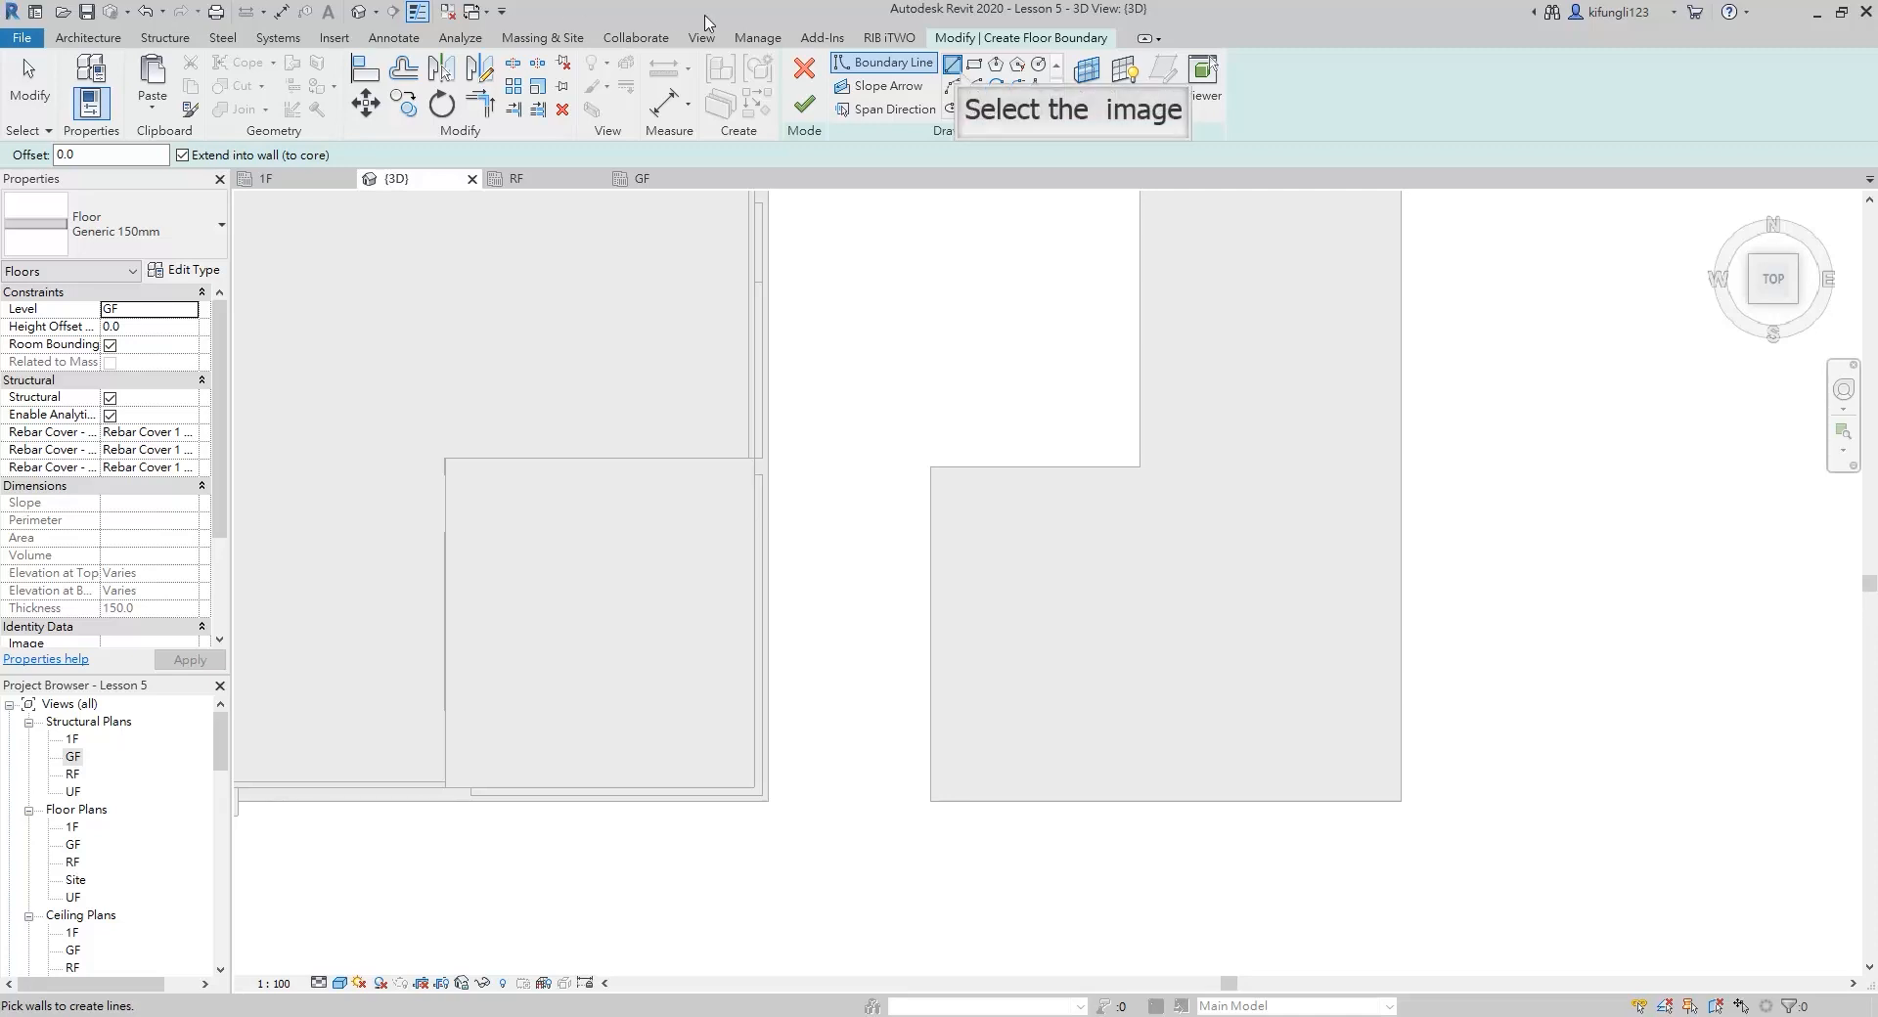
left_click(952, 65)
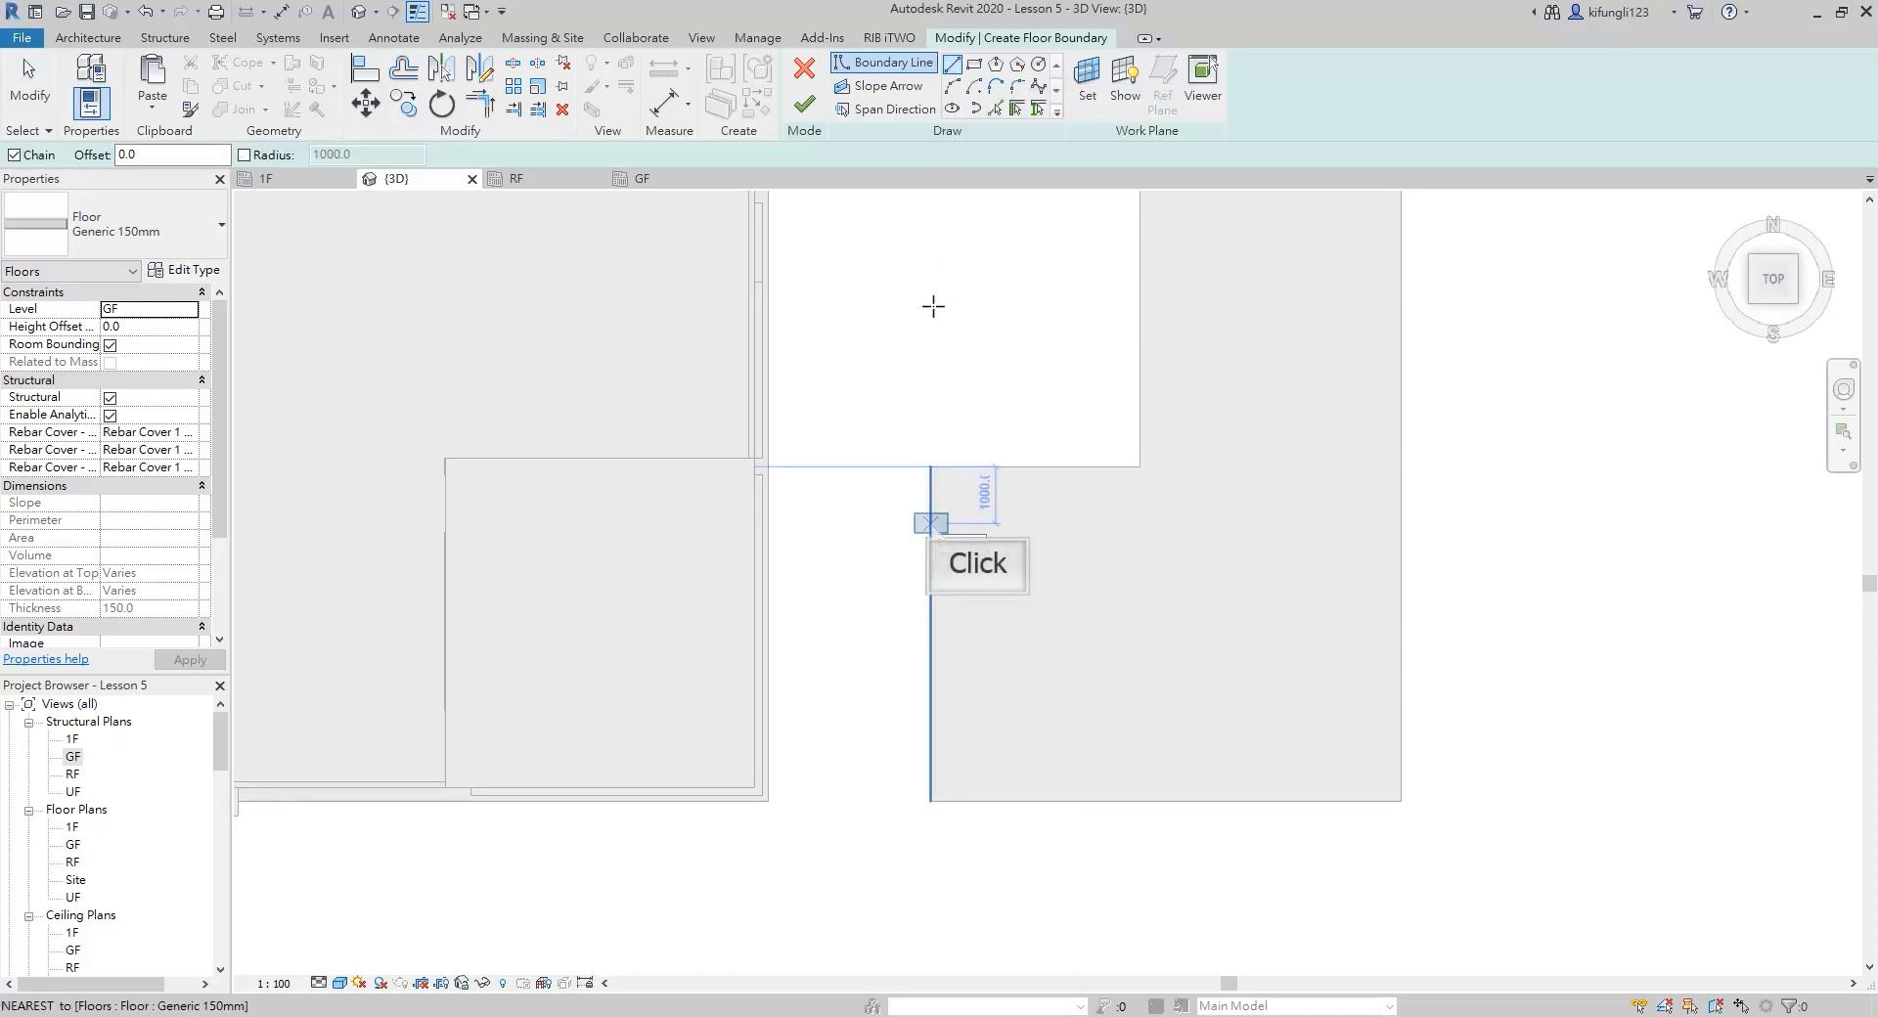
left_click(930, 523)
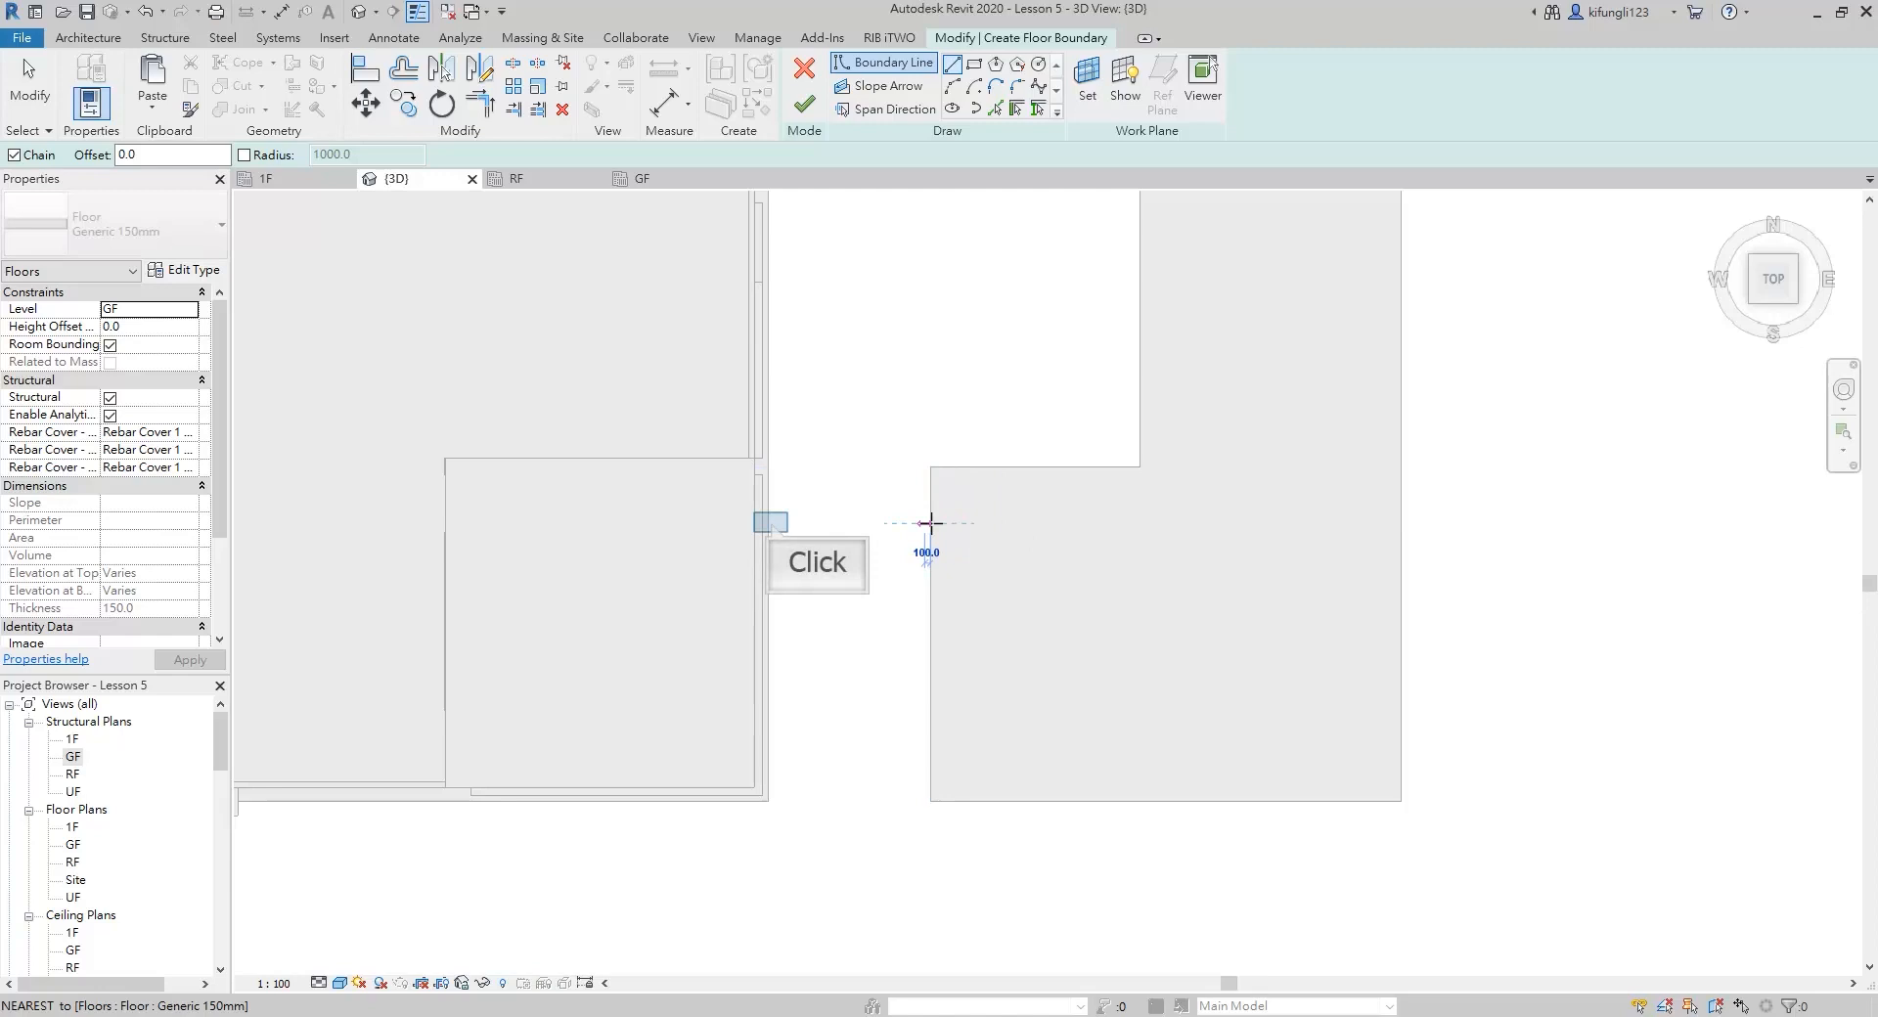
left_click(770, 522)
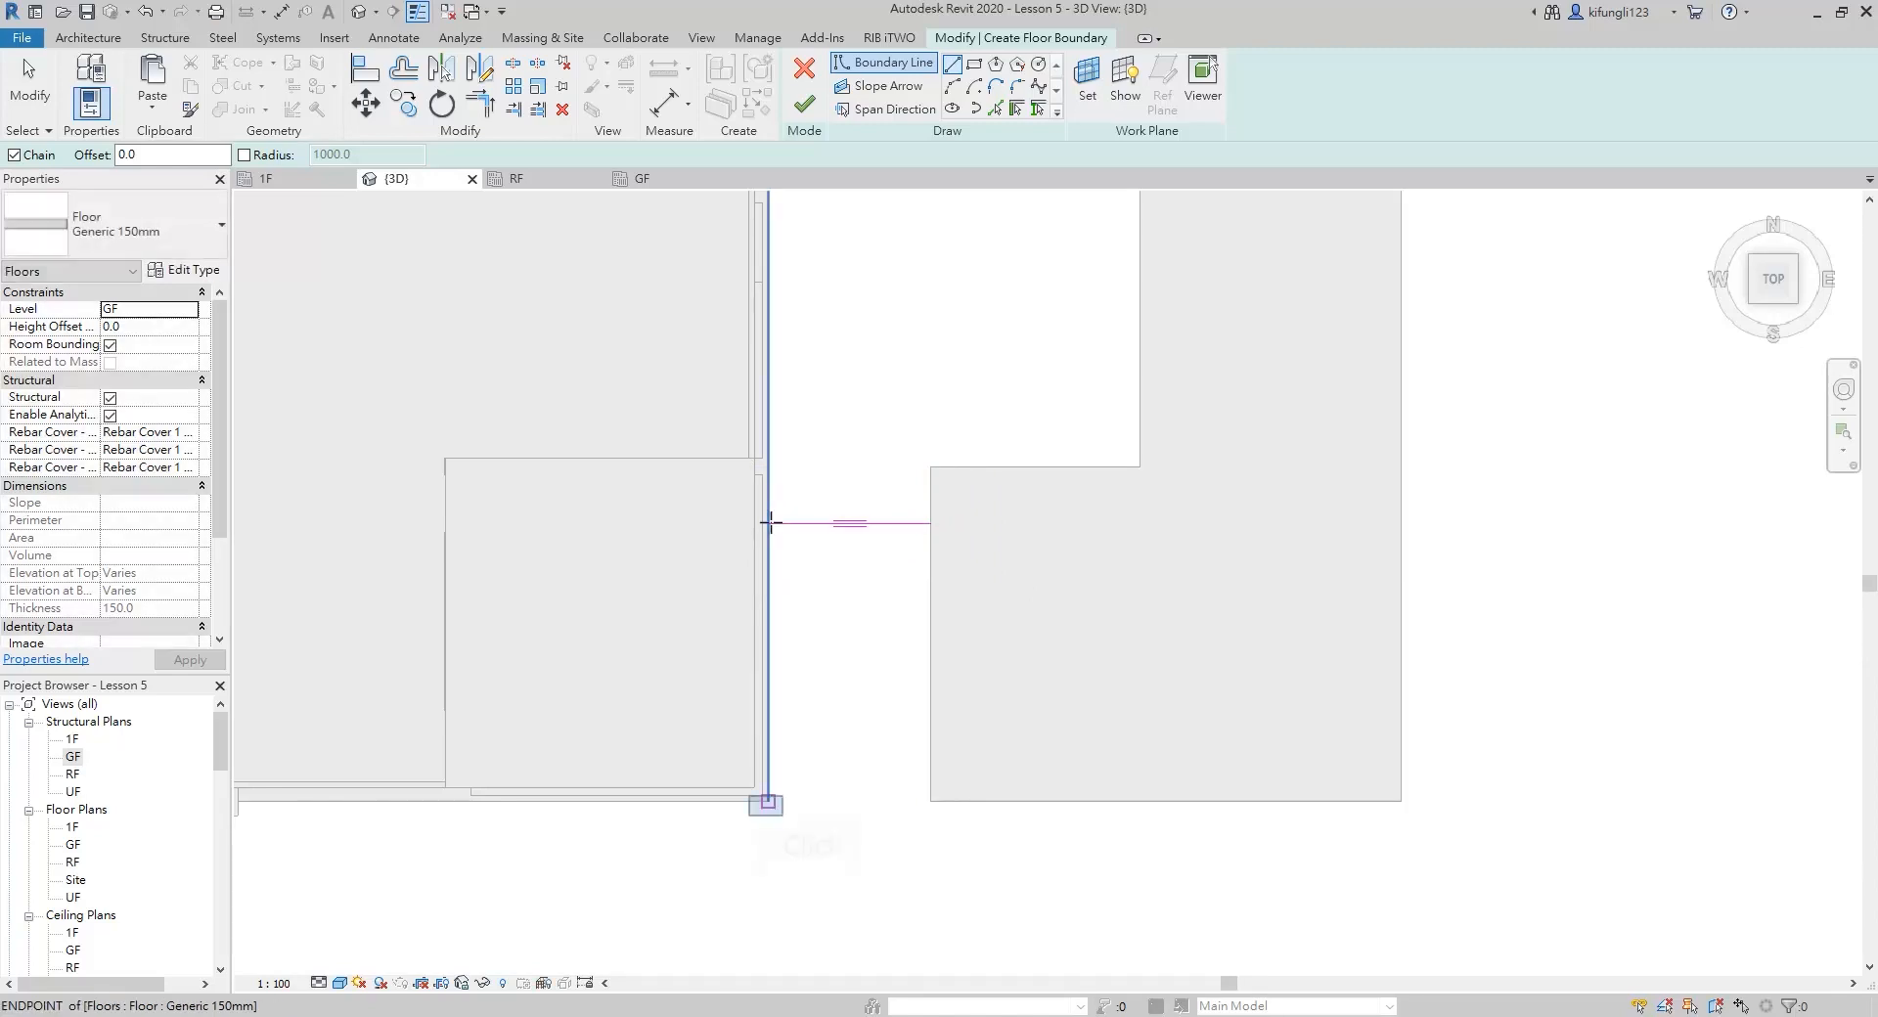
Close the boundary into a rectangle about 2850 by 4900 mm between the two slabs' south corners, and finish the GF floor
left_click(766, 801)
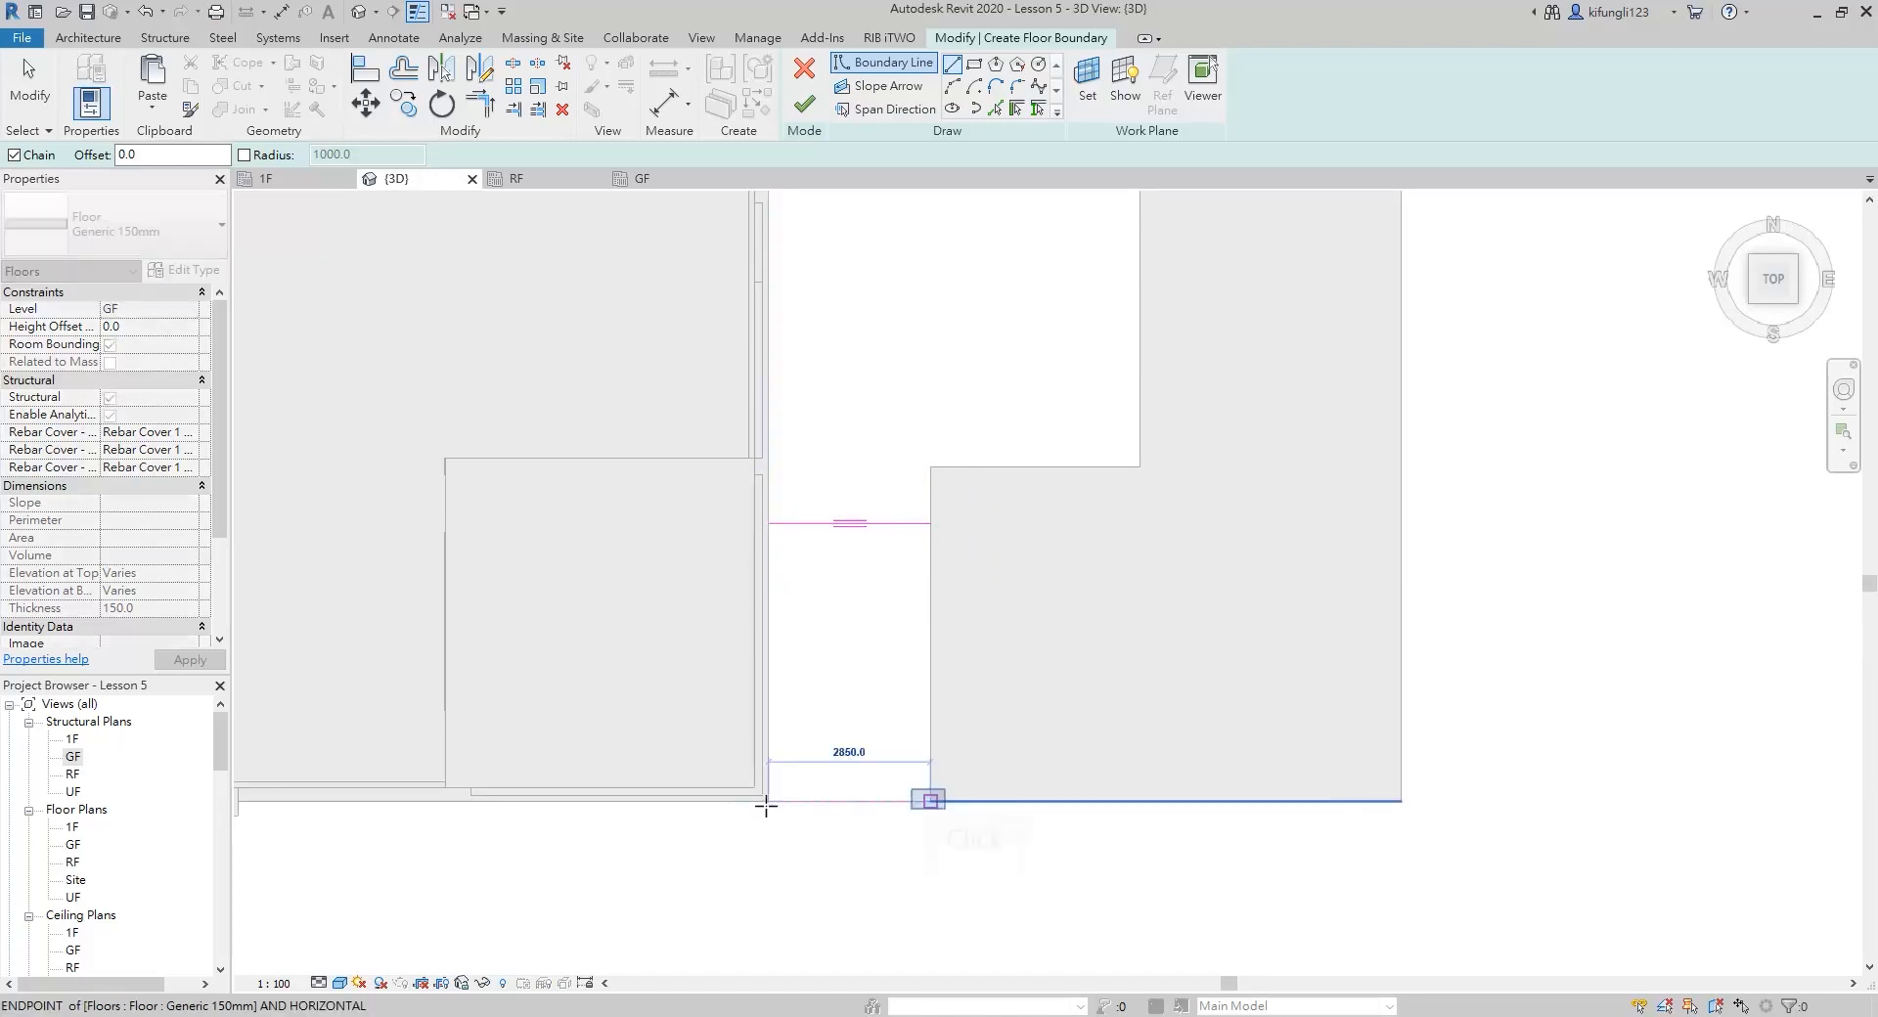
left_click(930, 801)
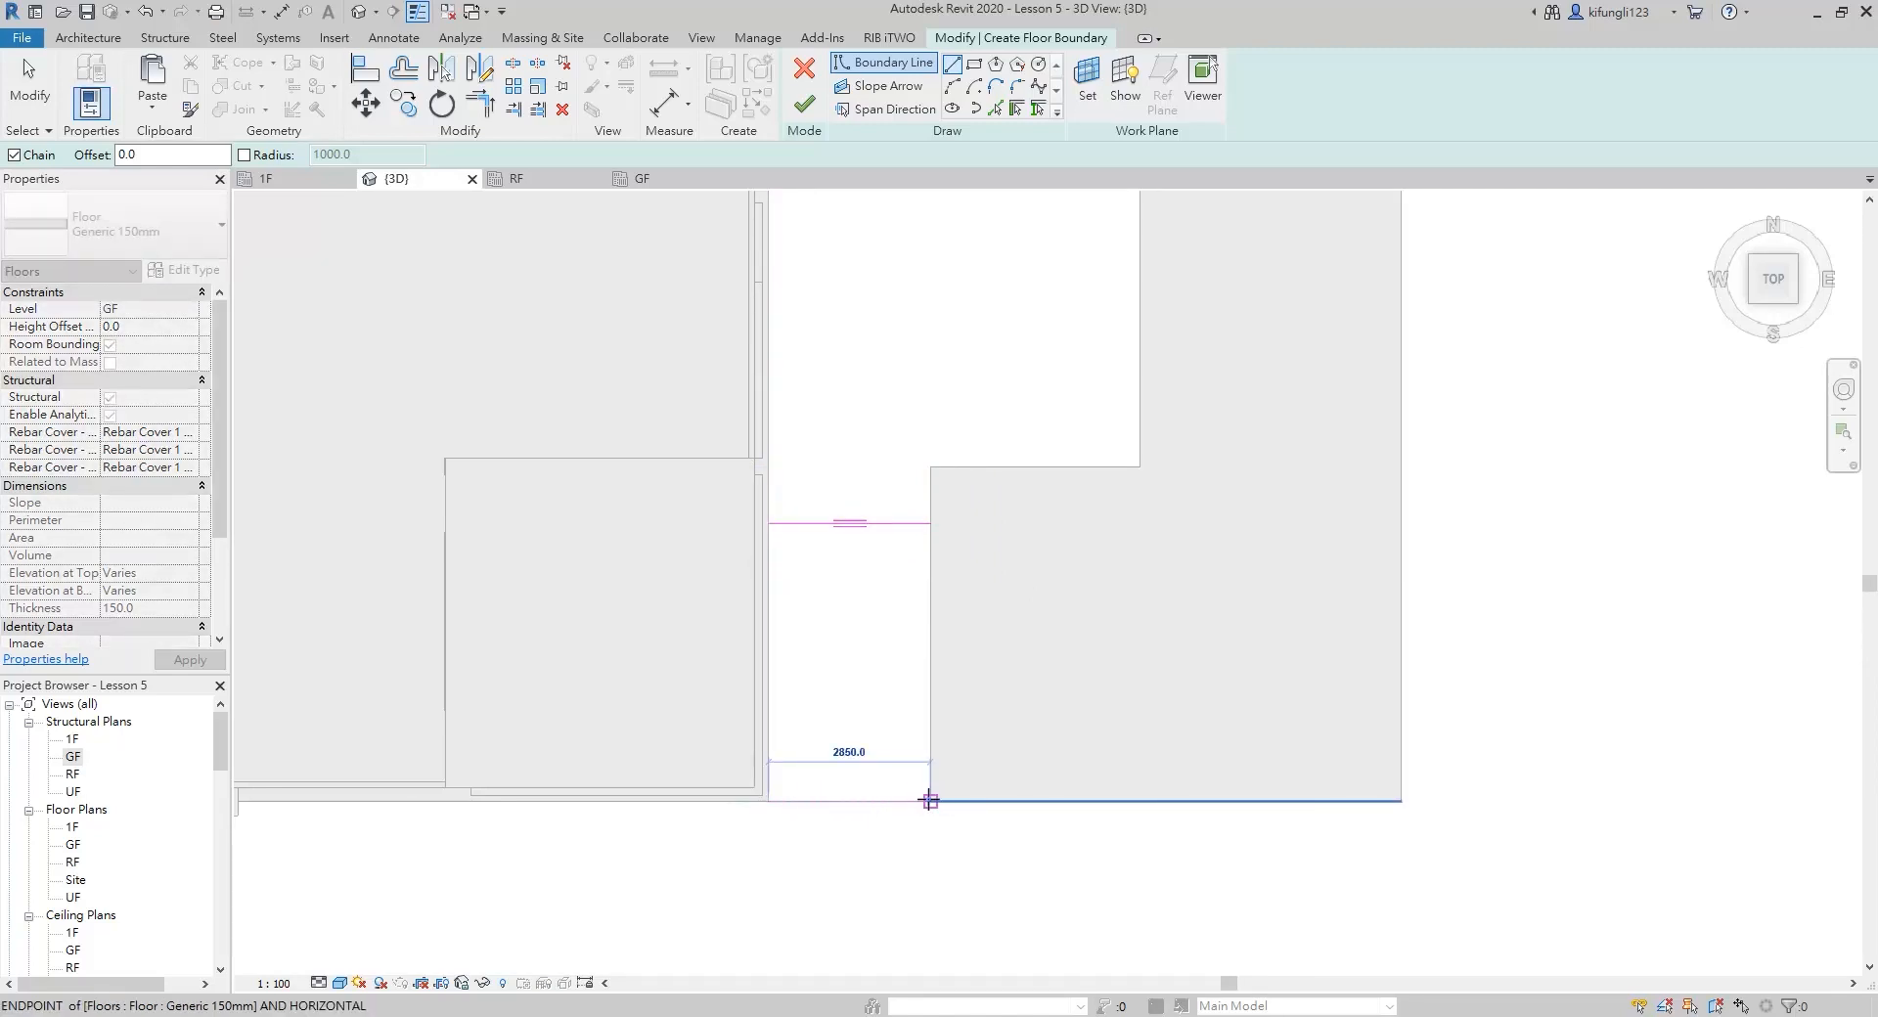
left_click(769, 523)
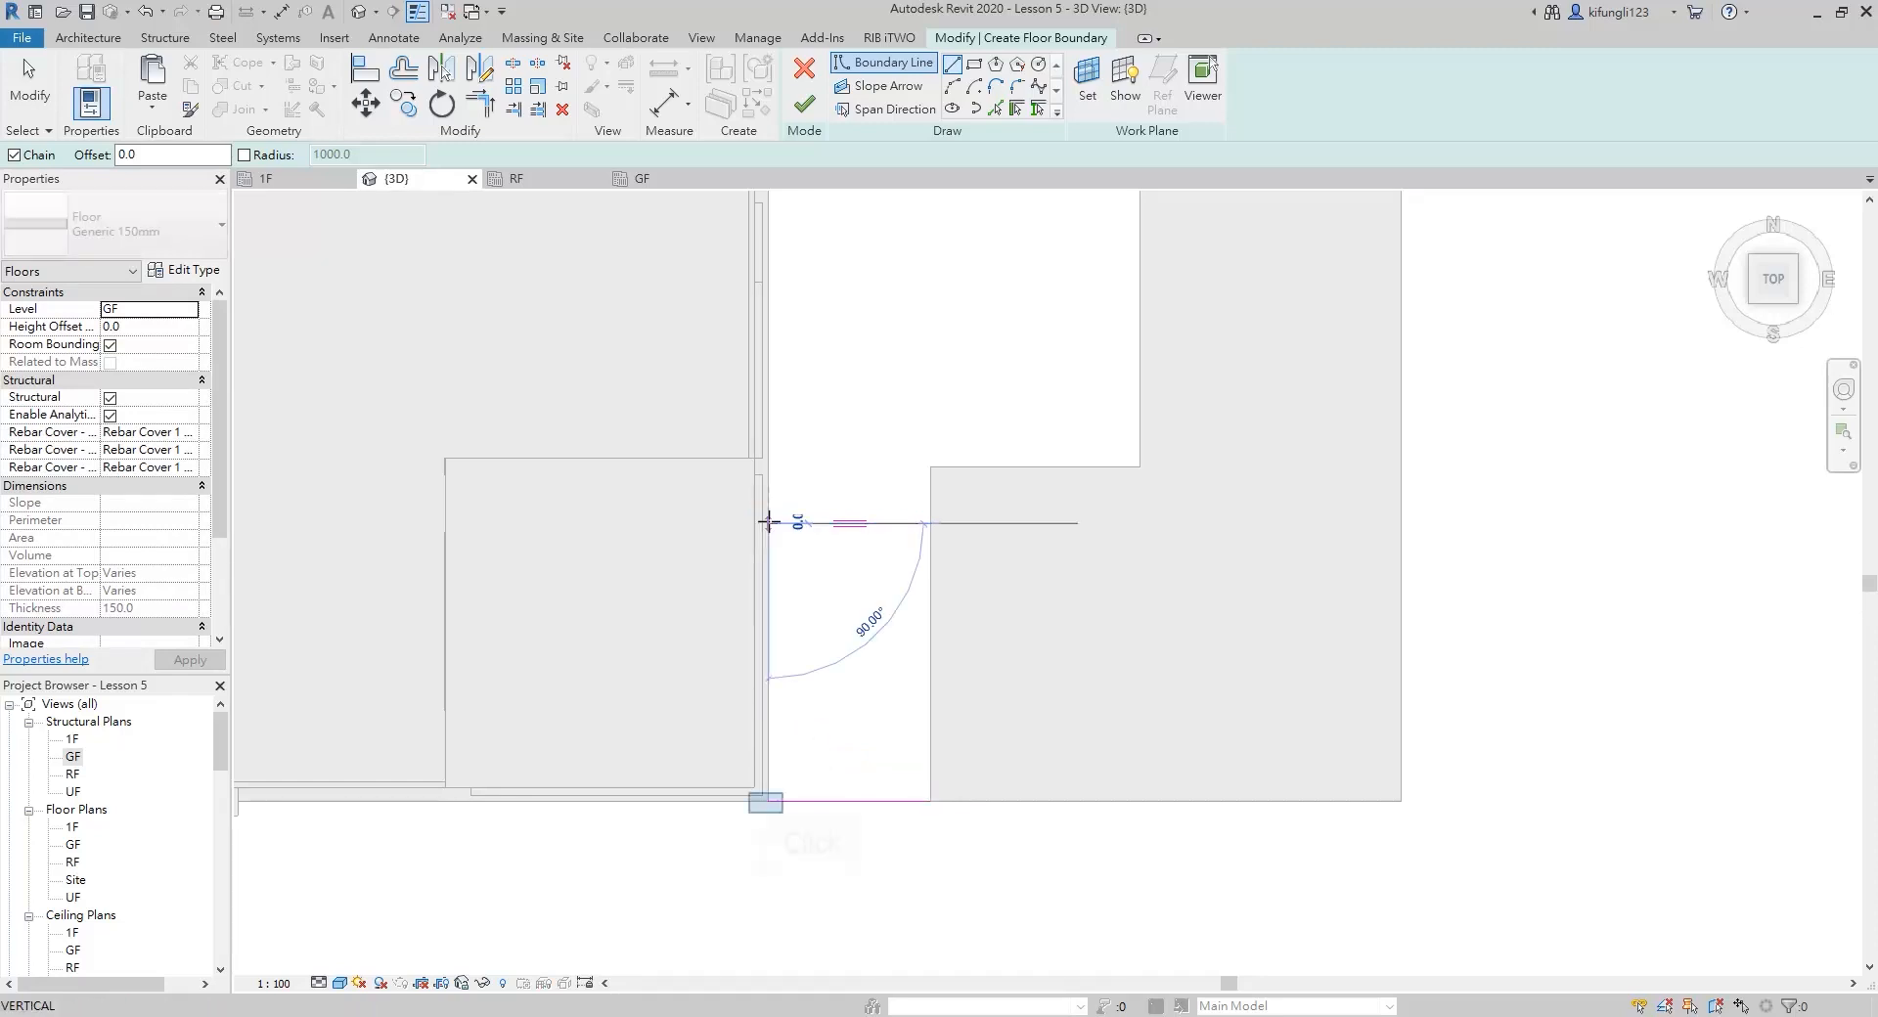
left_click(766, 800)
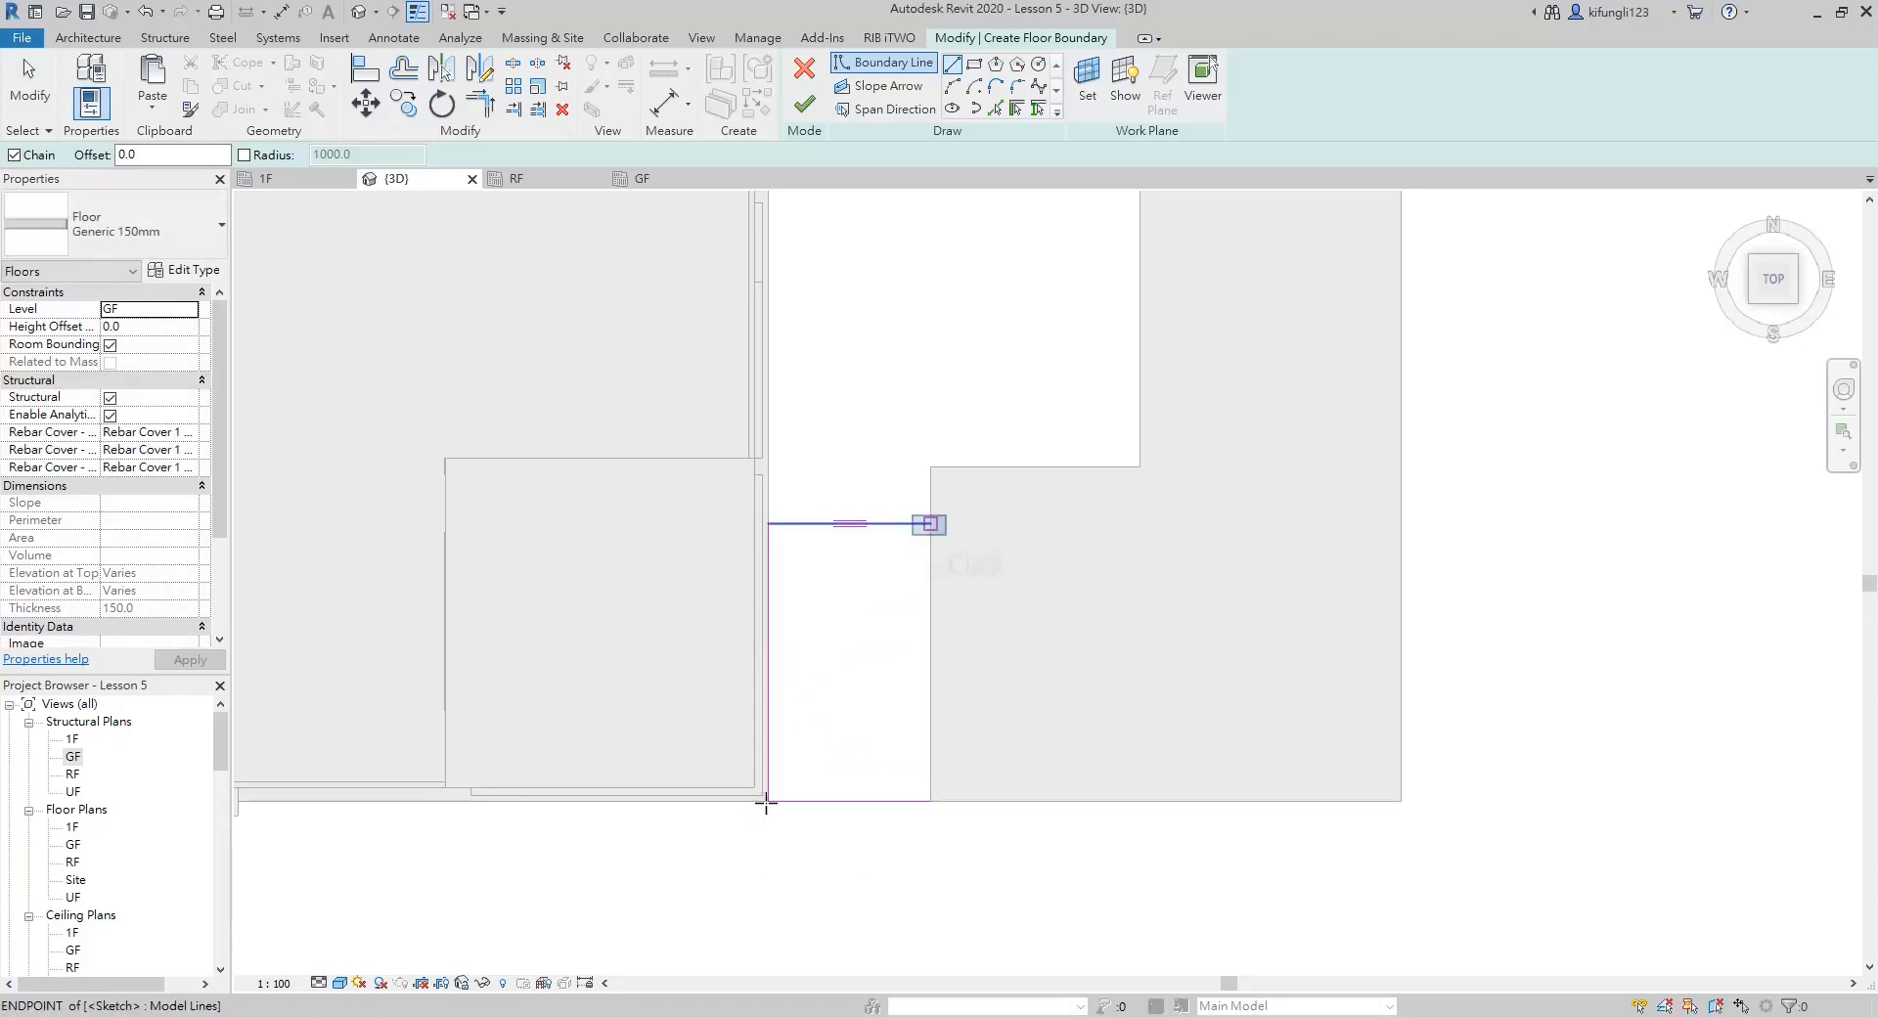
left_click(929, 524)
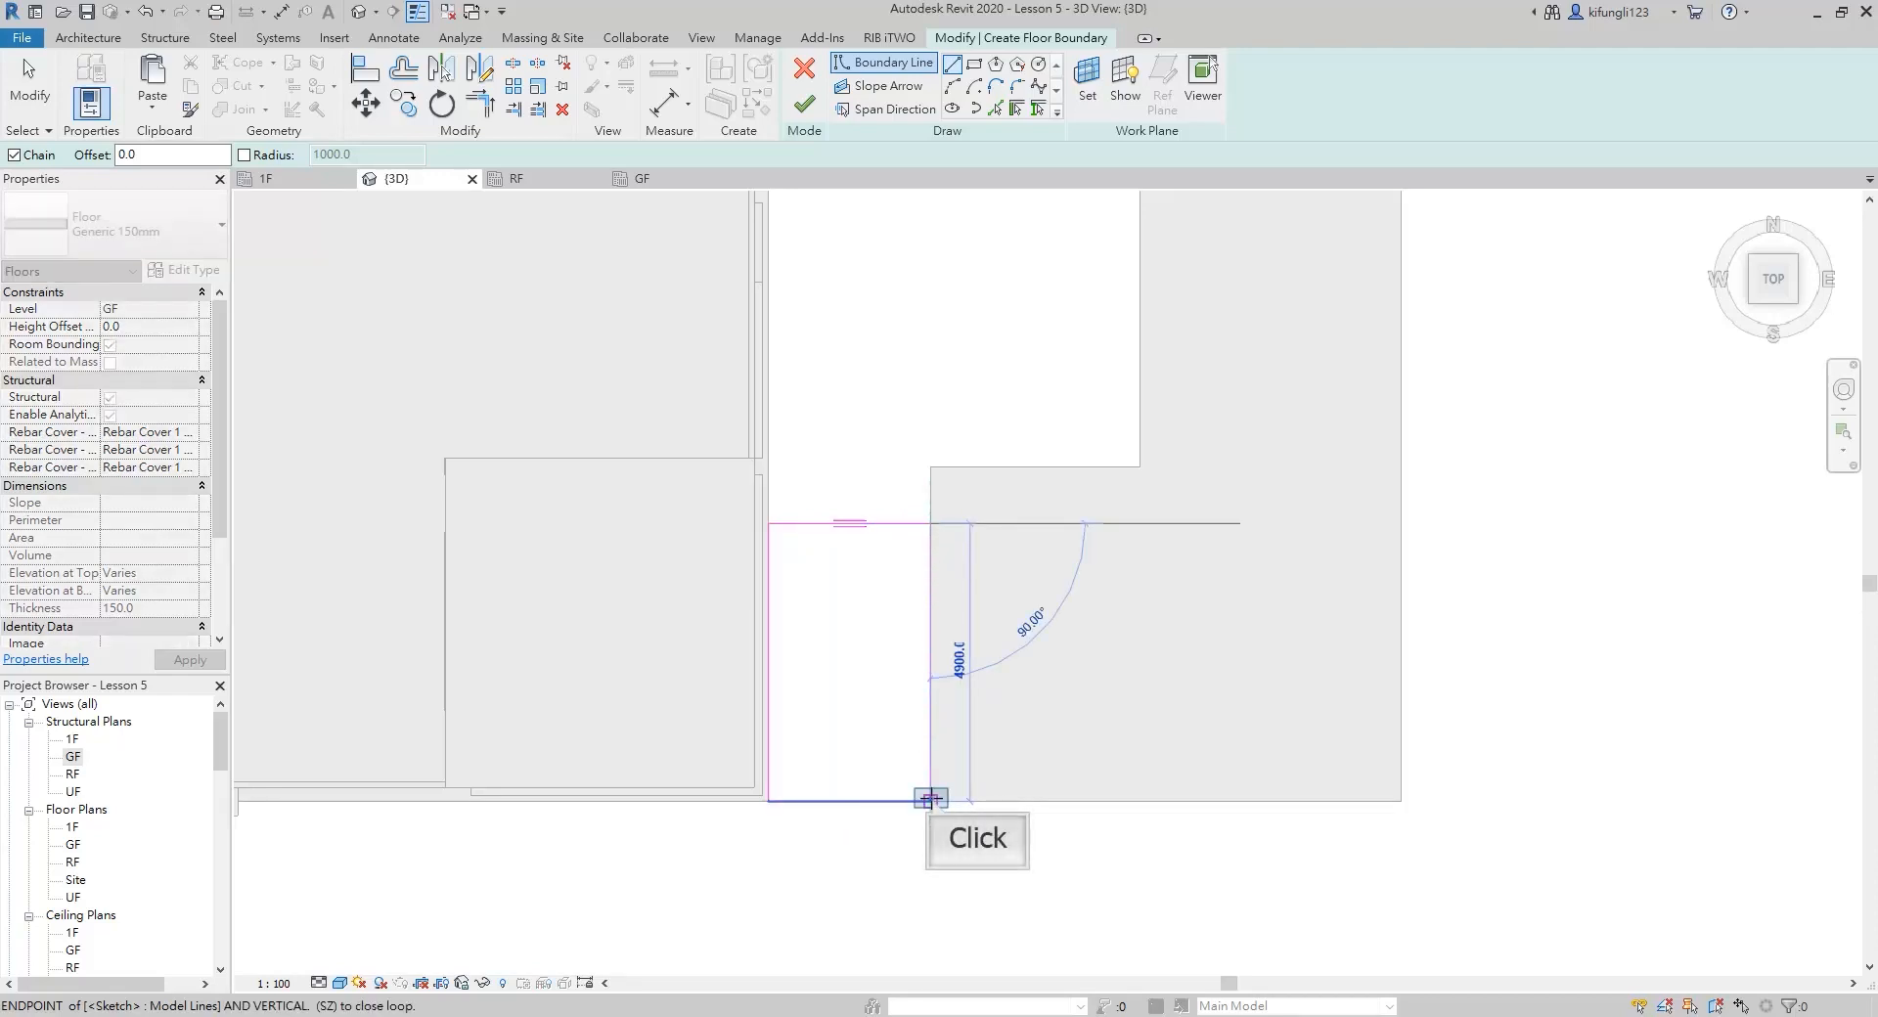
left_click(929, 800)
middle_click_drag(939, 825, 859, 301, "shift")
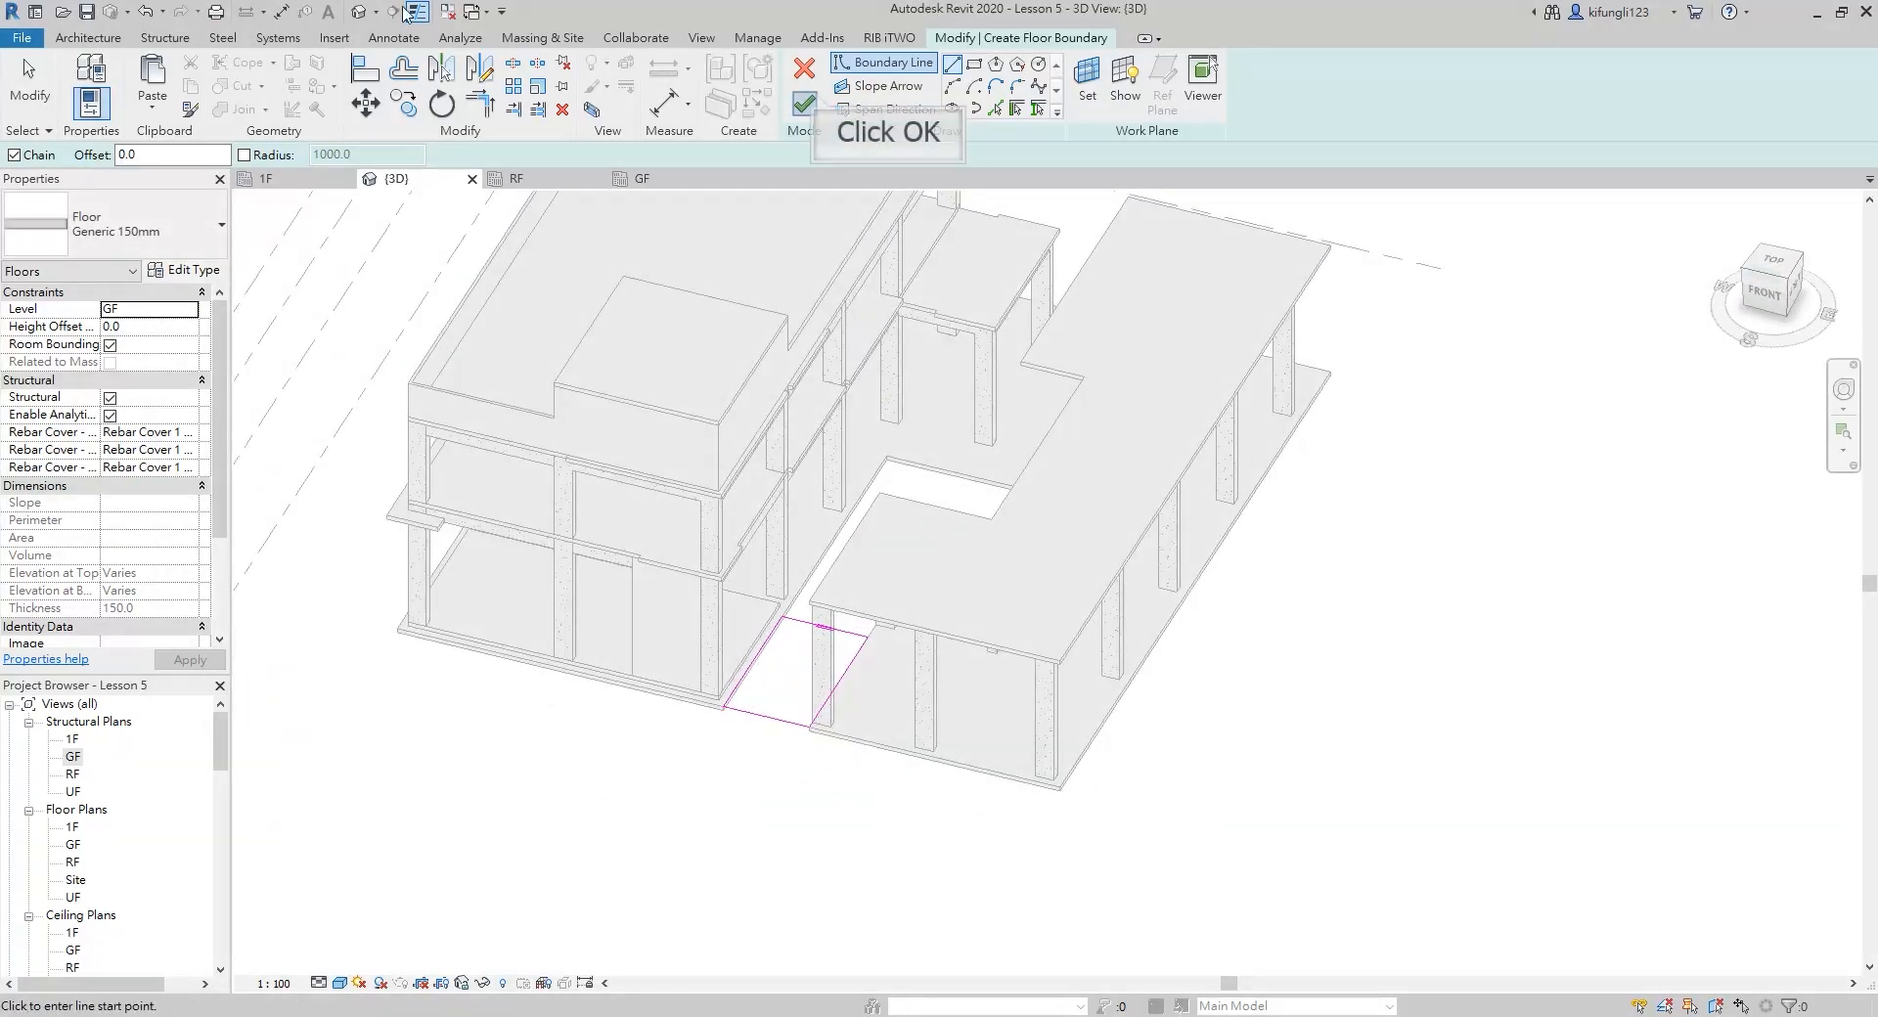
left_click(819, 101)
scroll(753, 585, "up", 3)
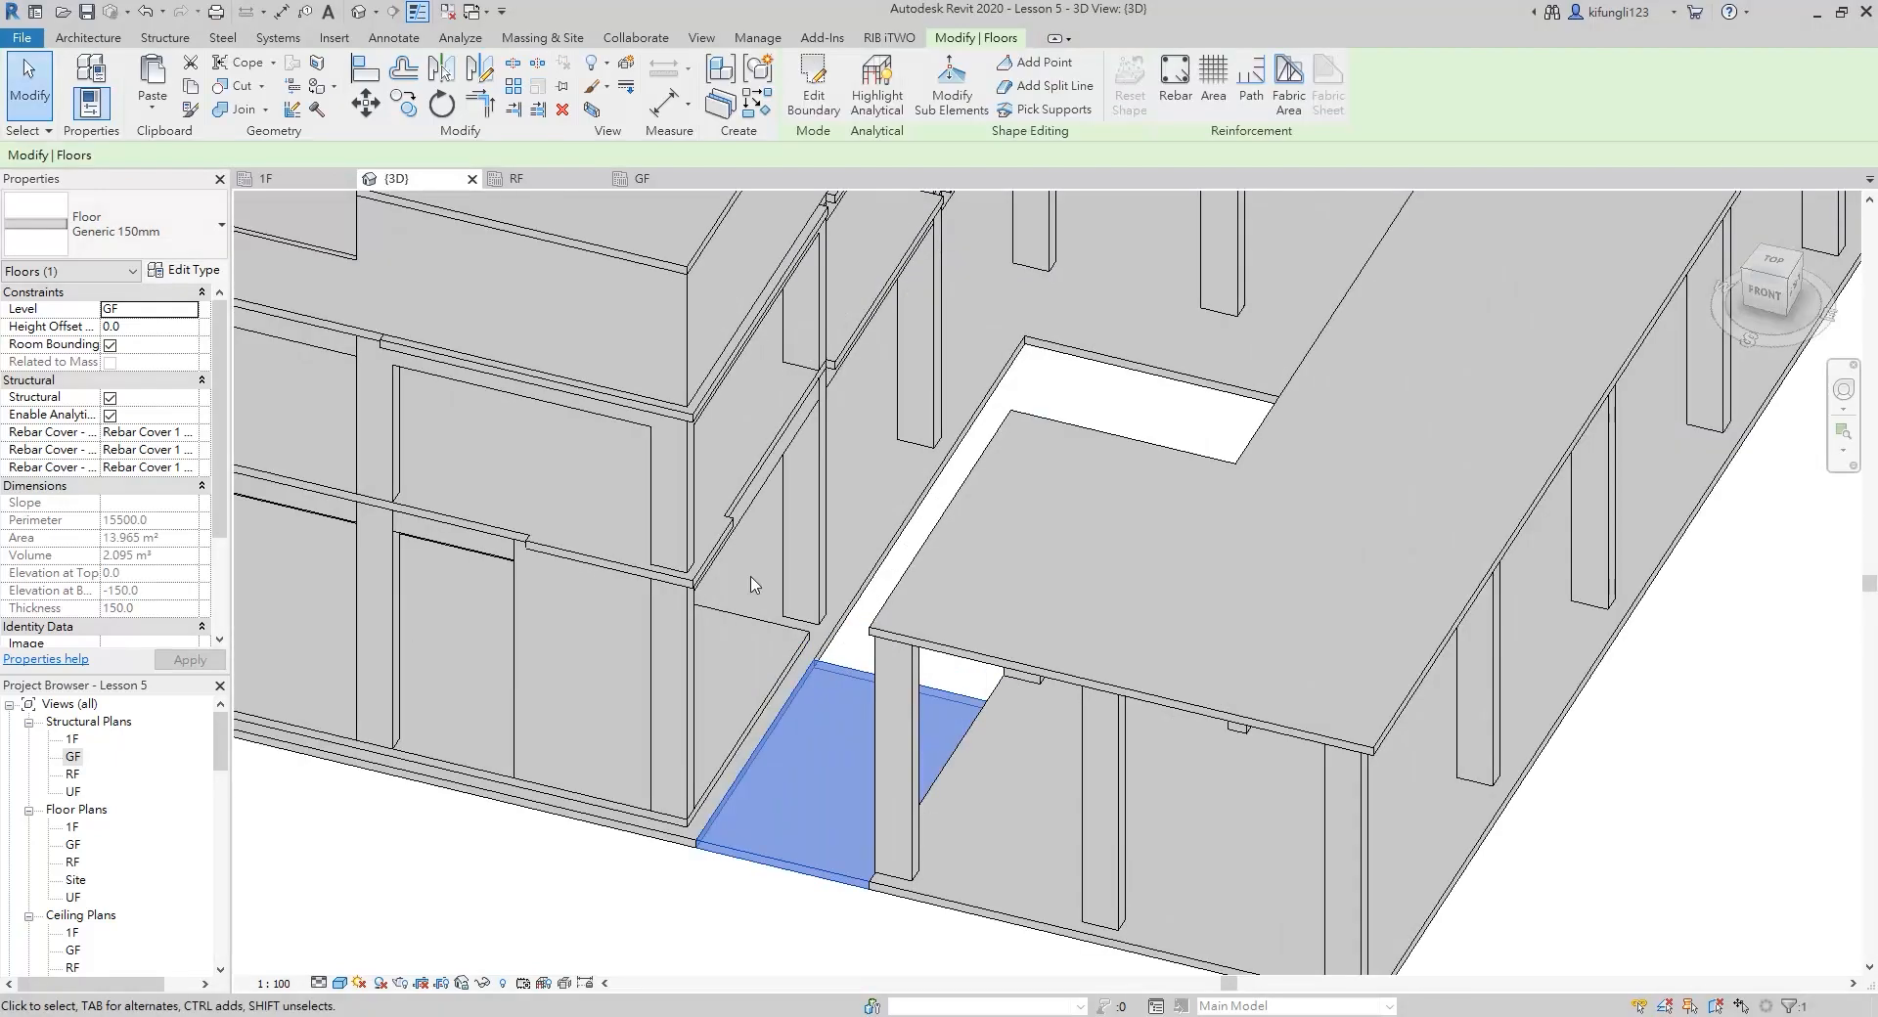
middle_click_drag(753, 585, 807, 646, "shift")
left_click(857, 654)
scroll(804, 645, "down", 2)
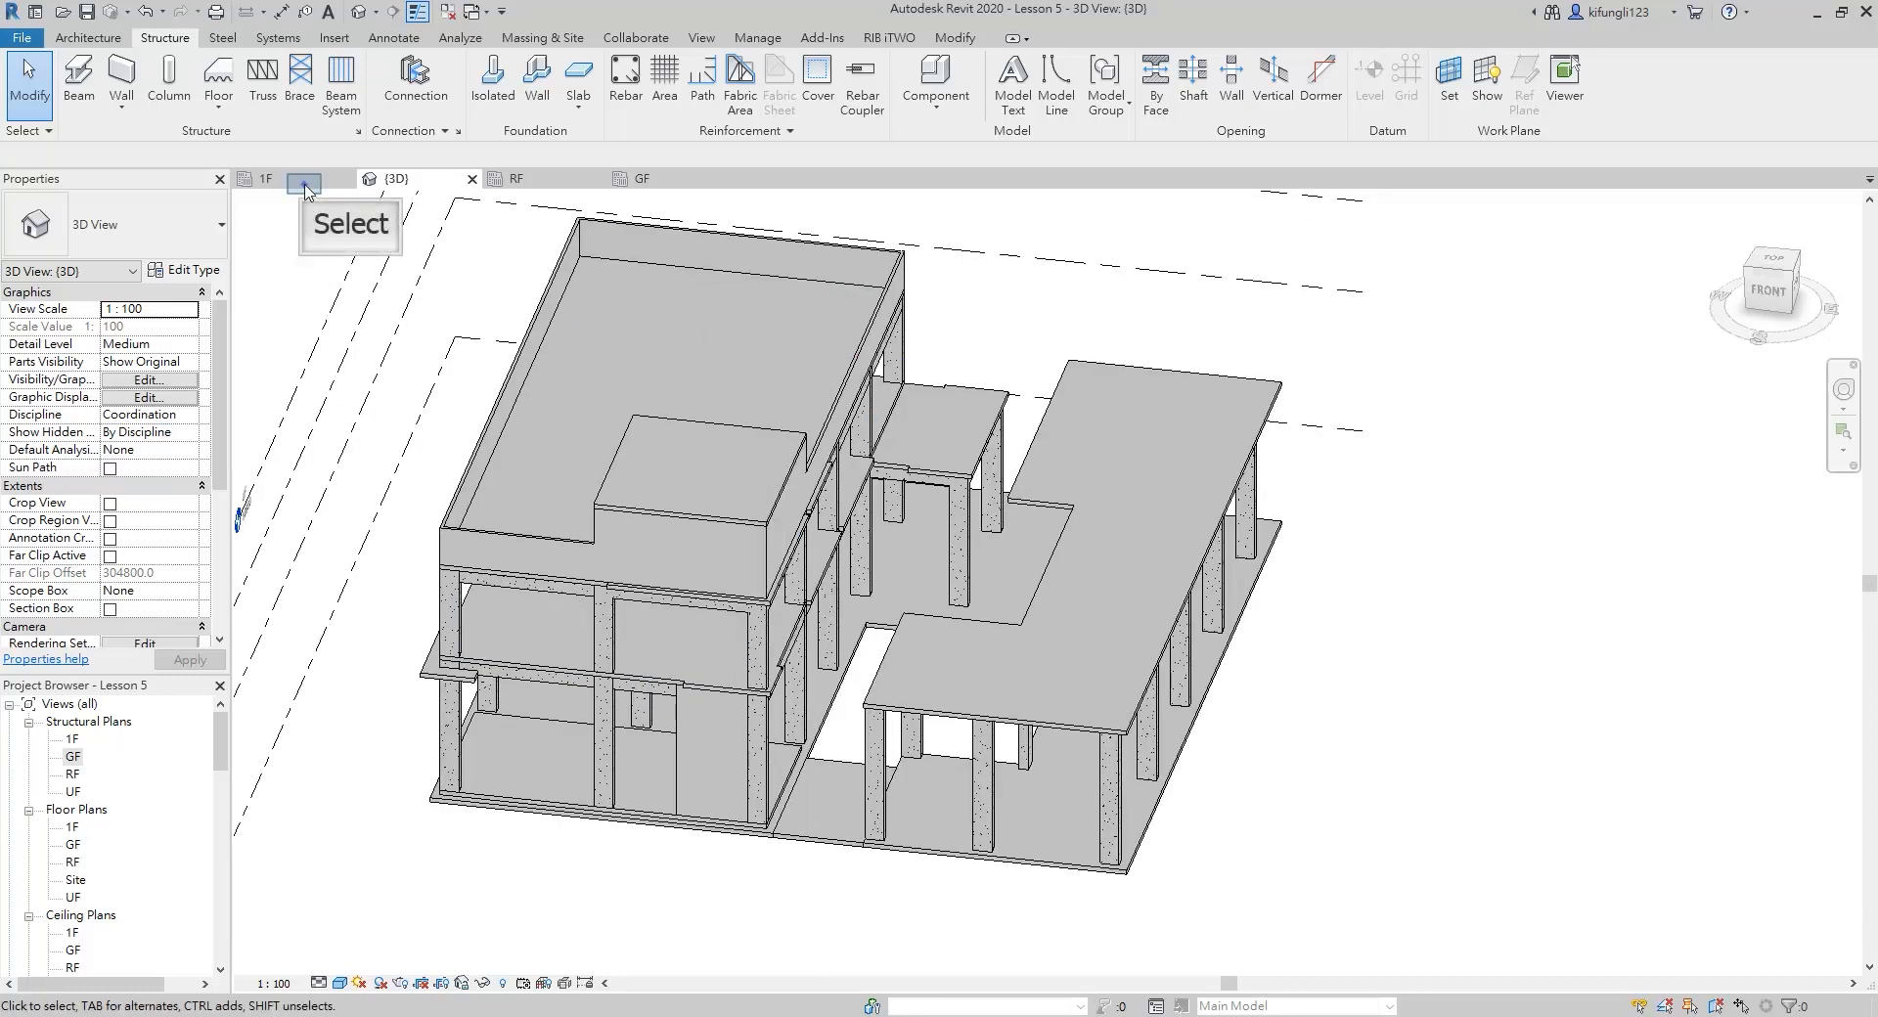
On the 1F structural plan, place 300 x 550 mm concrete beams along grids 5 and 6 between the columns on A and B
left_click(305, 186)
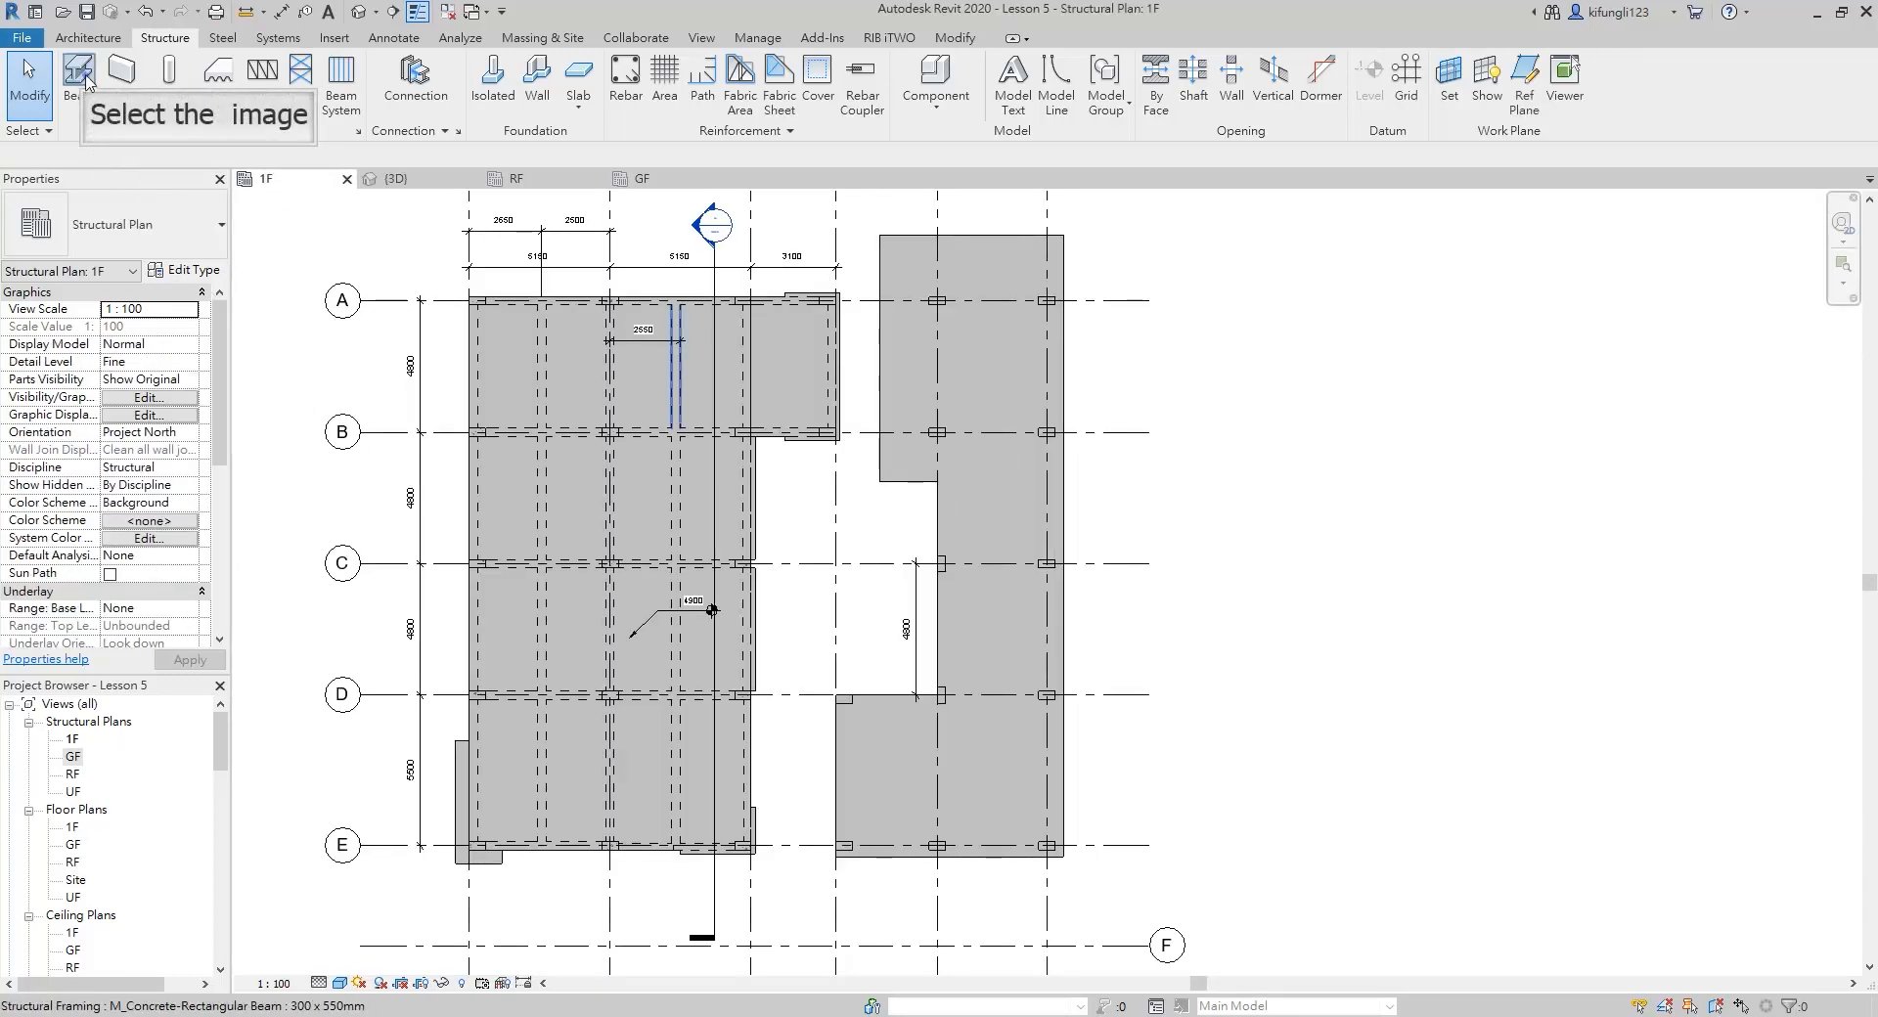
left_click(86, 81)
scroll(973, 399, "up", 3)
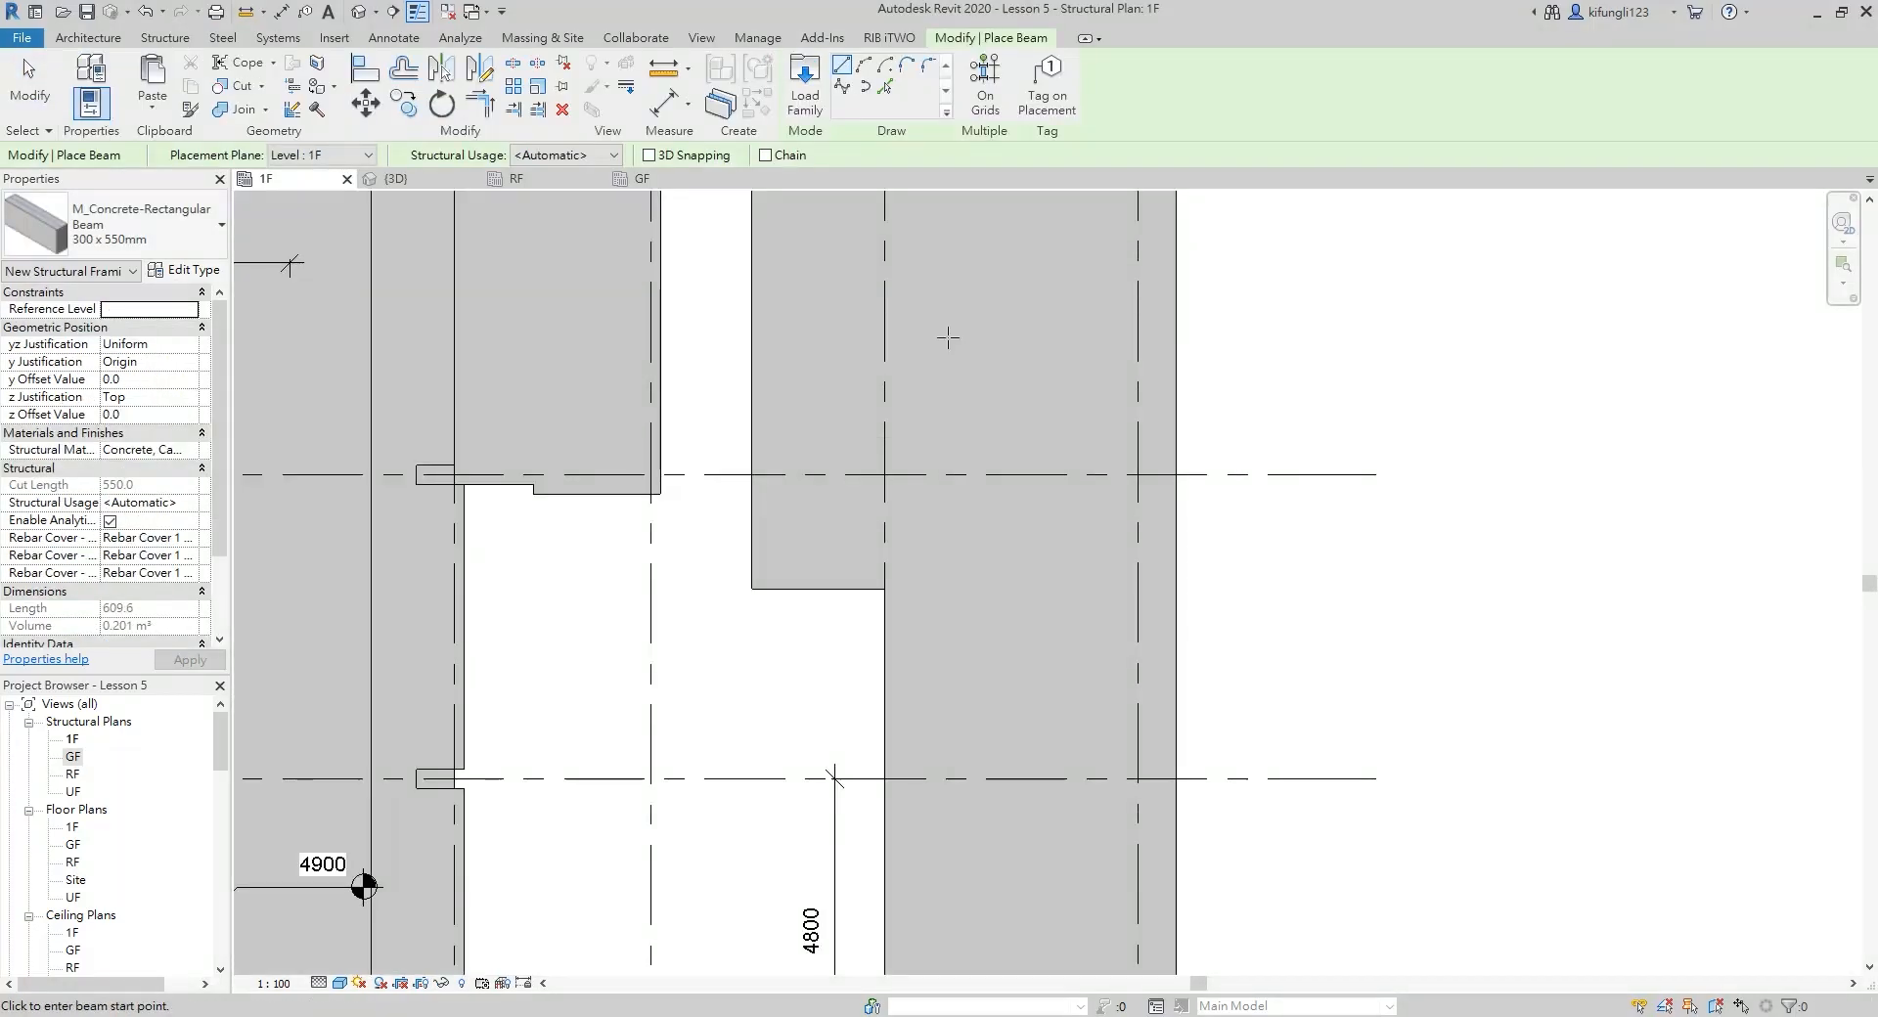
middle_click_drag(943, 474, 941, 506)
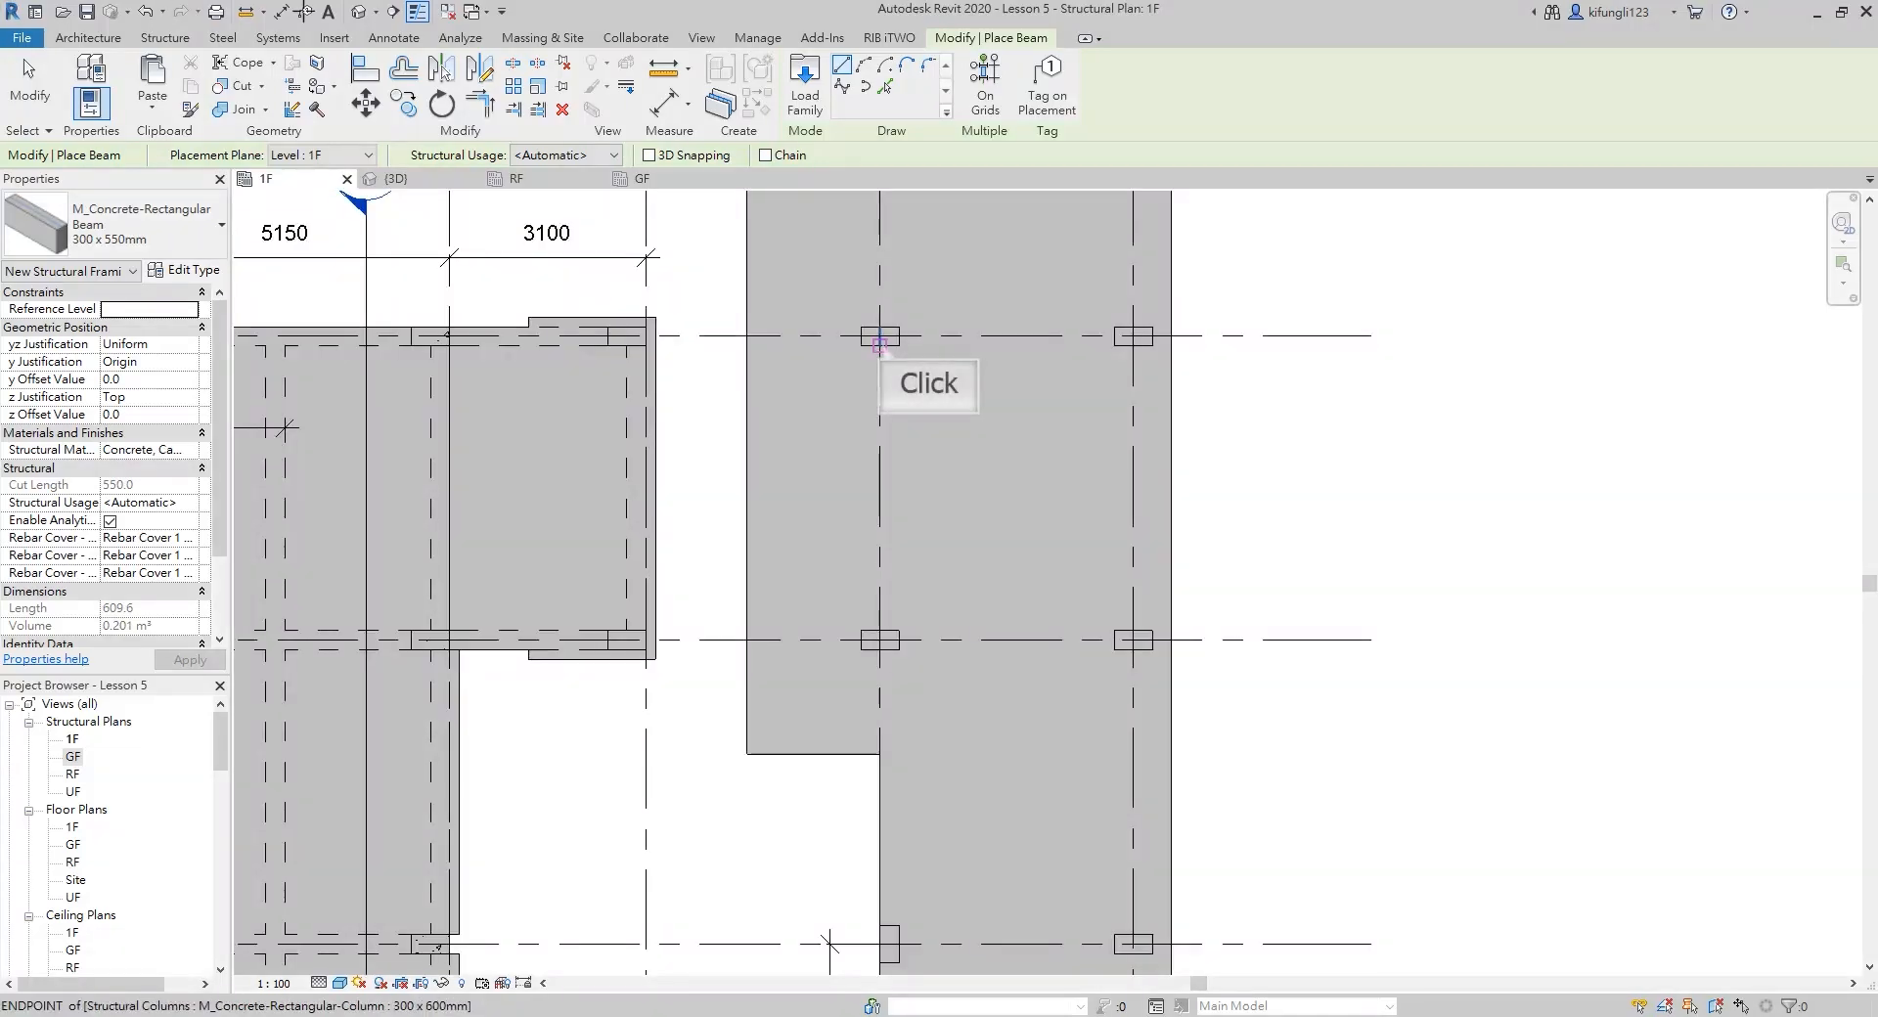
left_click(881, 344)
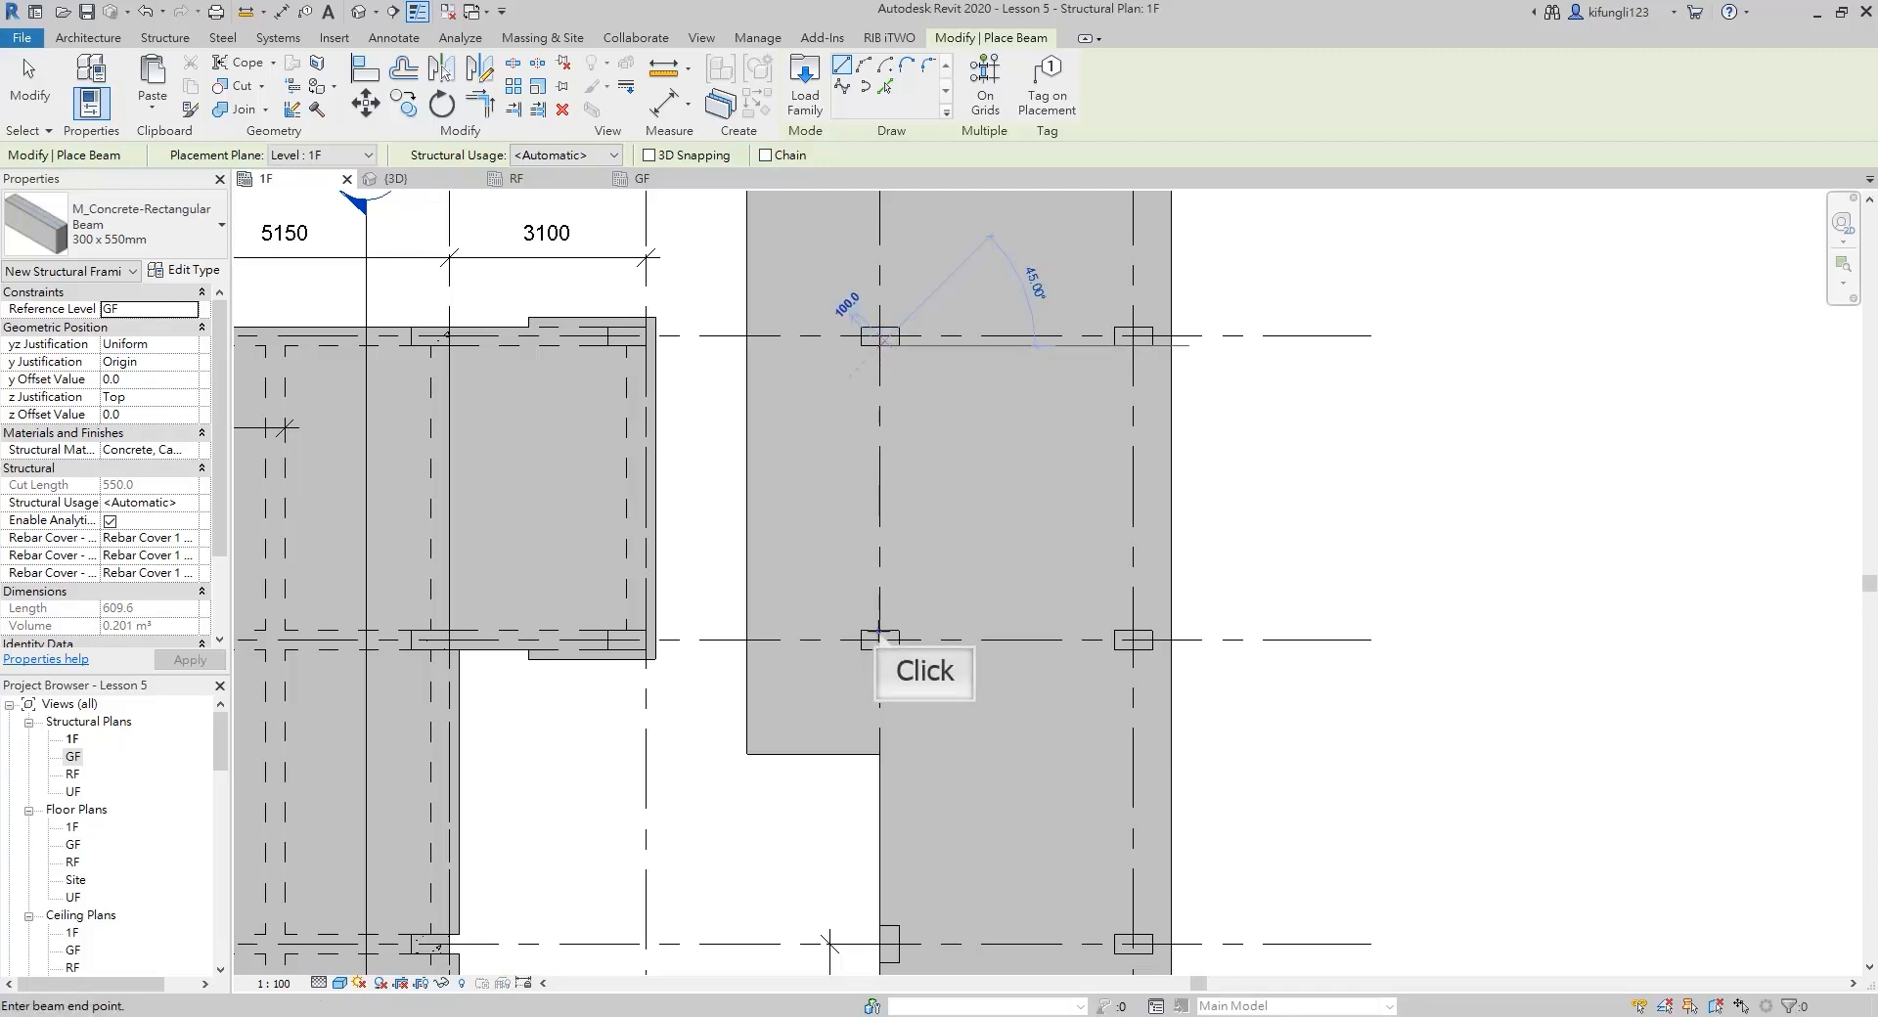
left_click(880, 638)
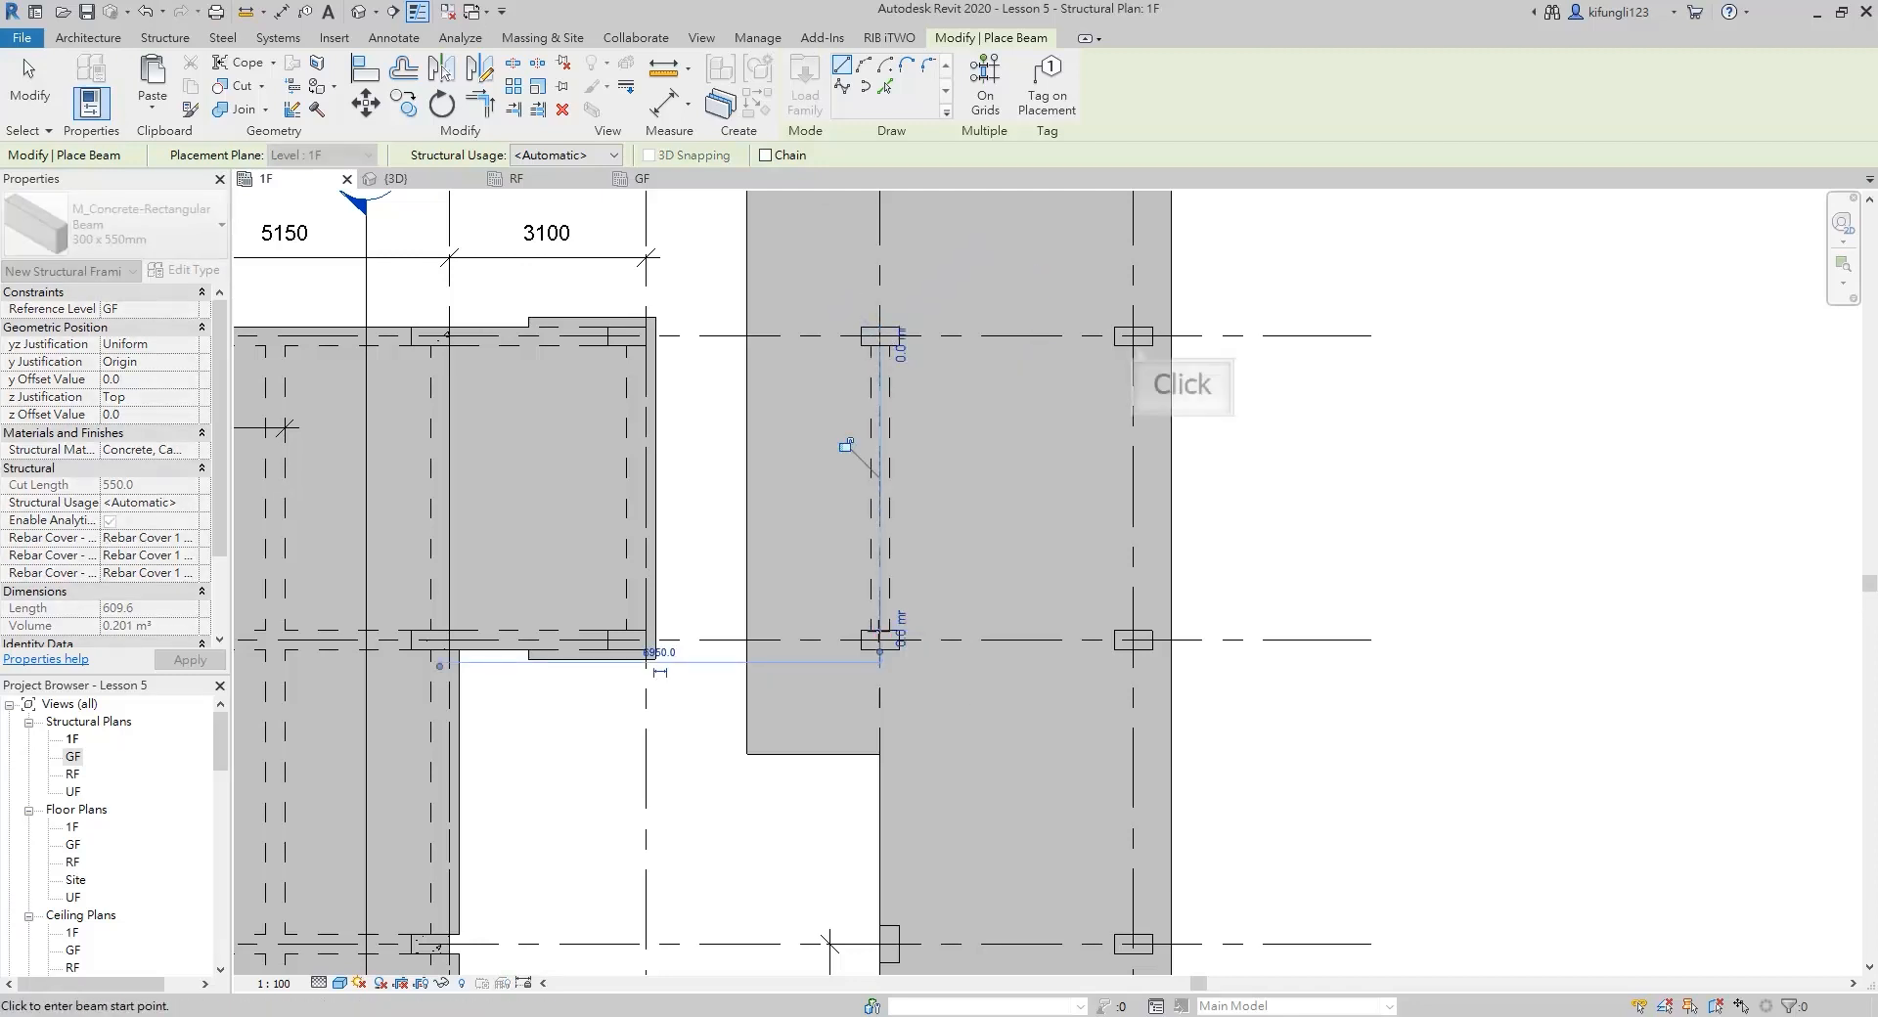
left_click(1133, 338)
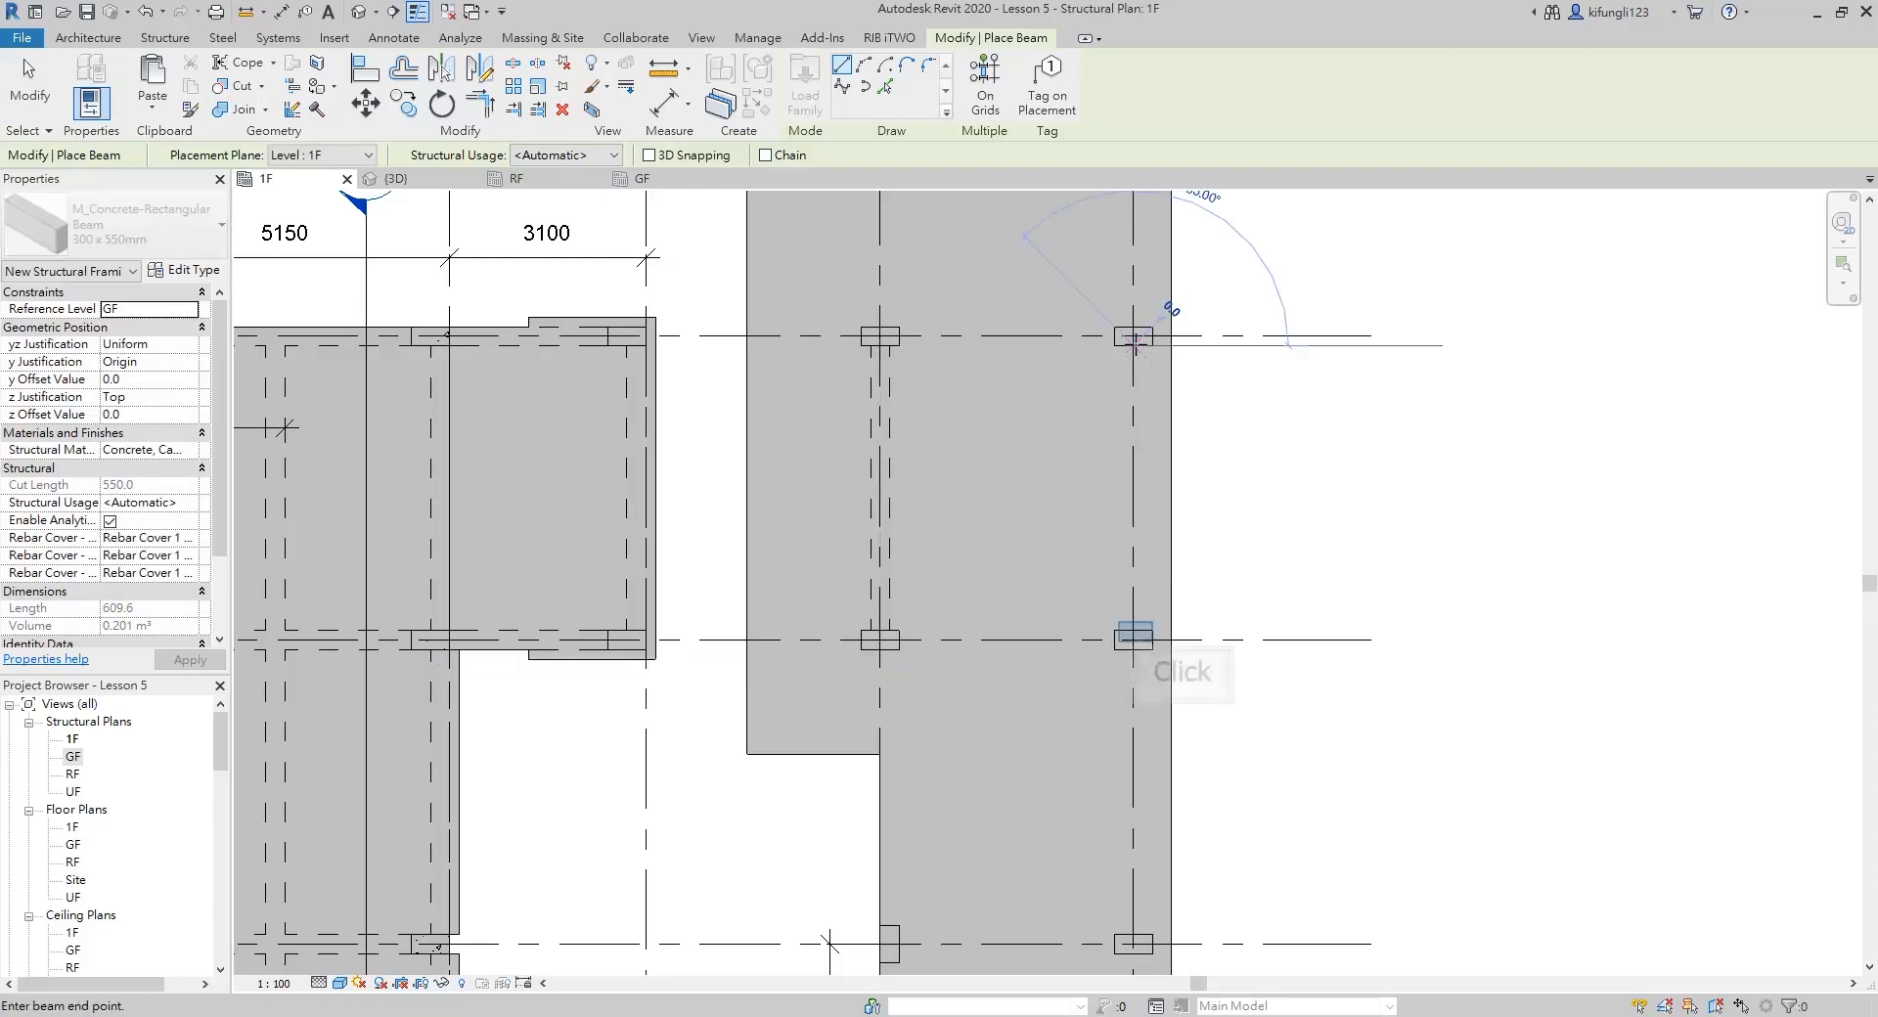
left_click(1134, 635)
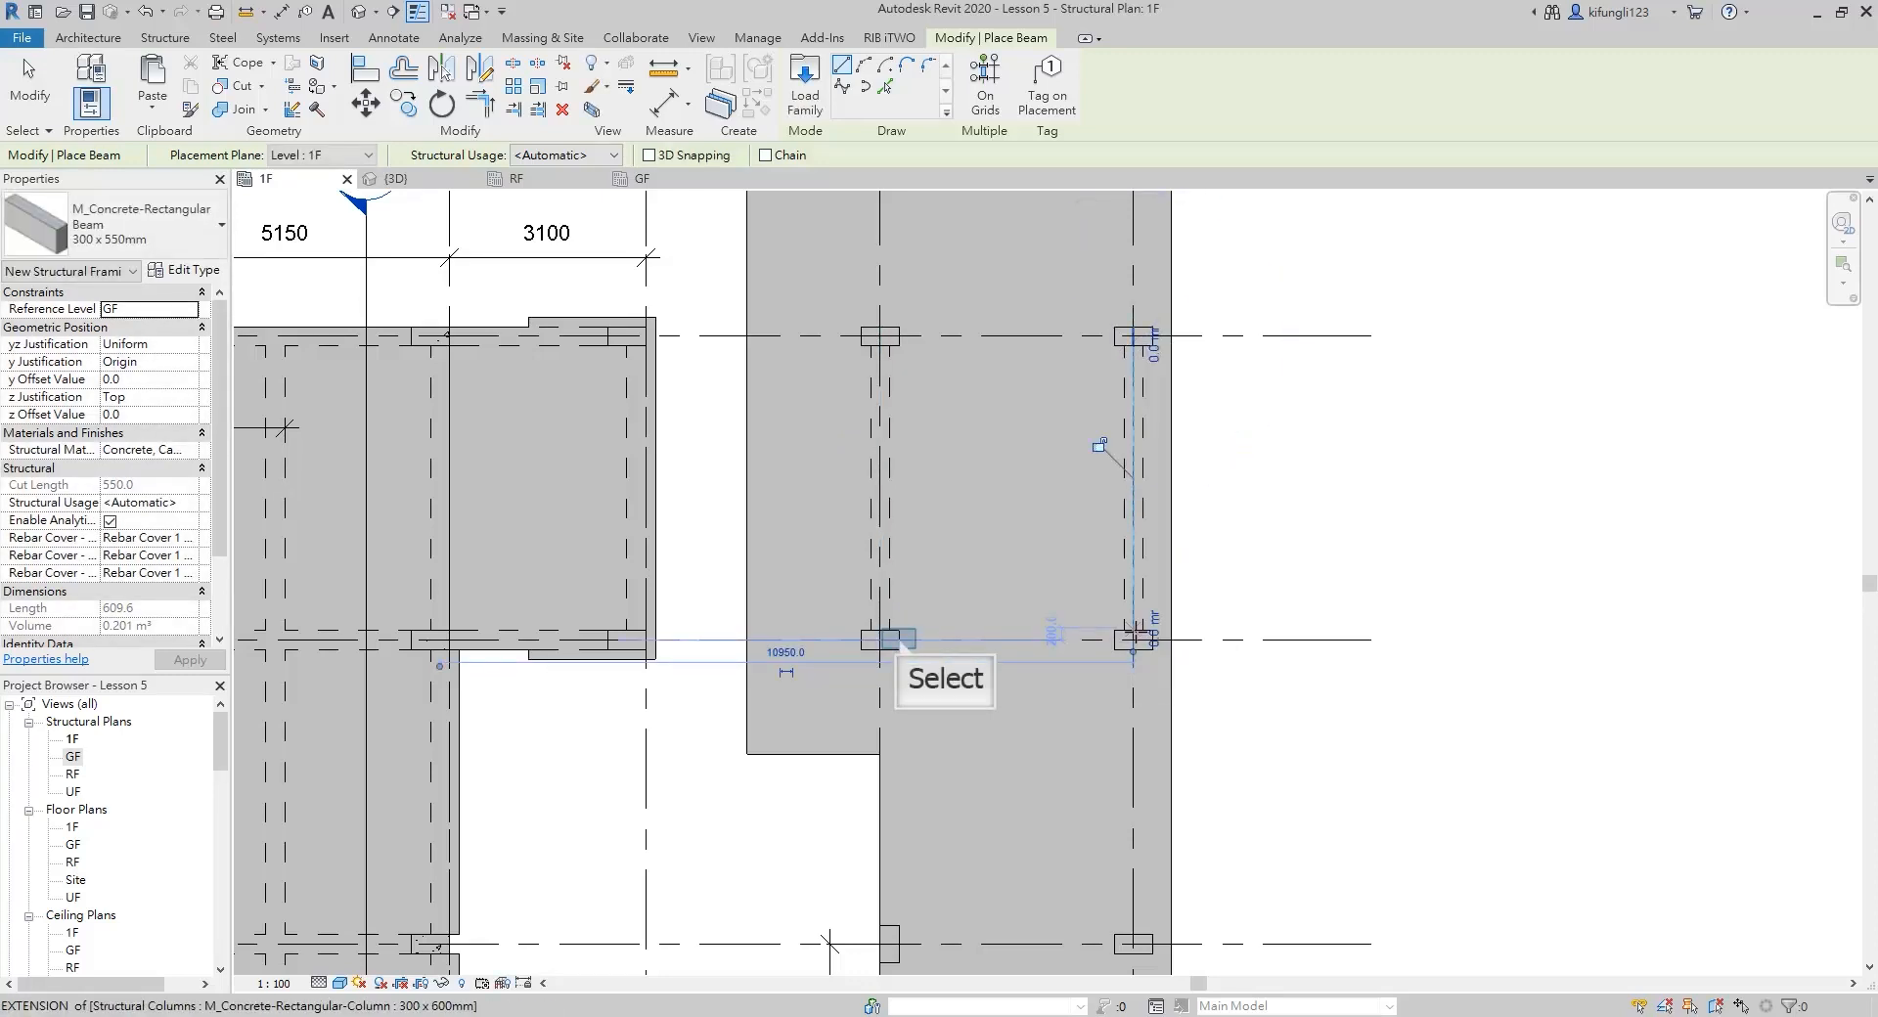
Place a 300 x 550 mm concrete beam along grid B between the grid 5 and grid 6 columns
left_click(897, 639)
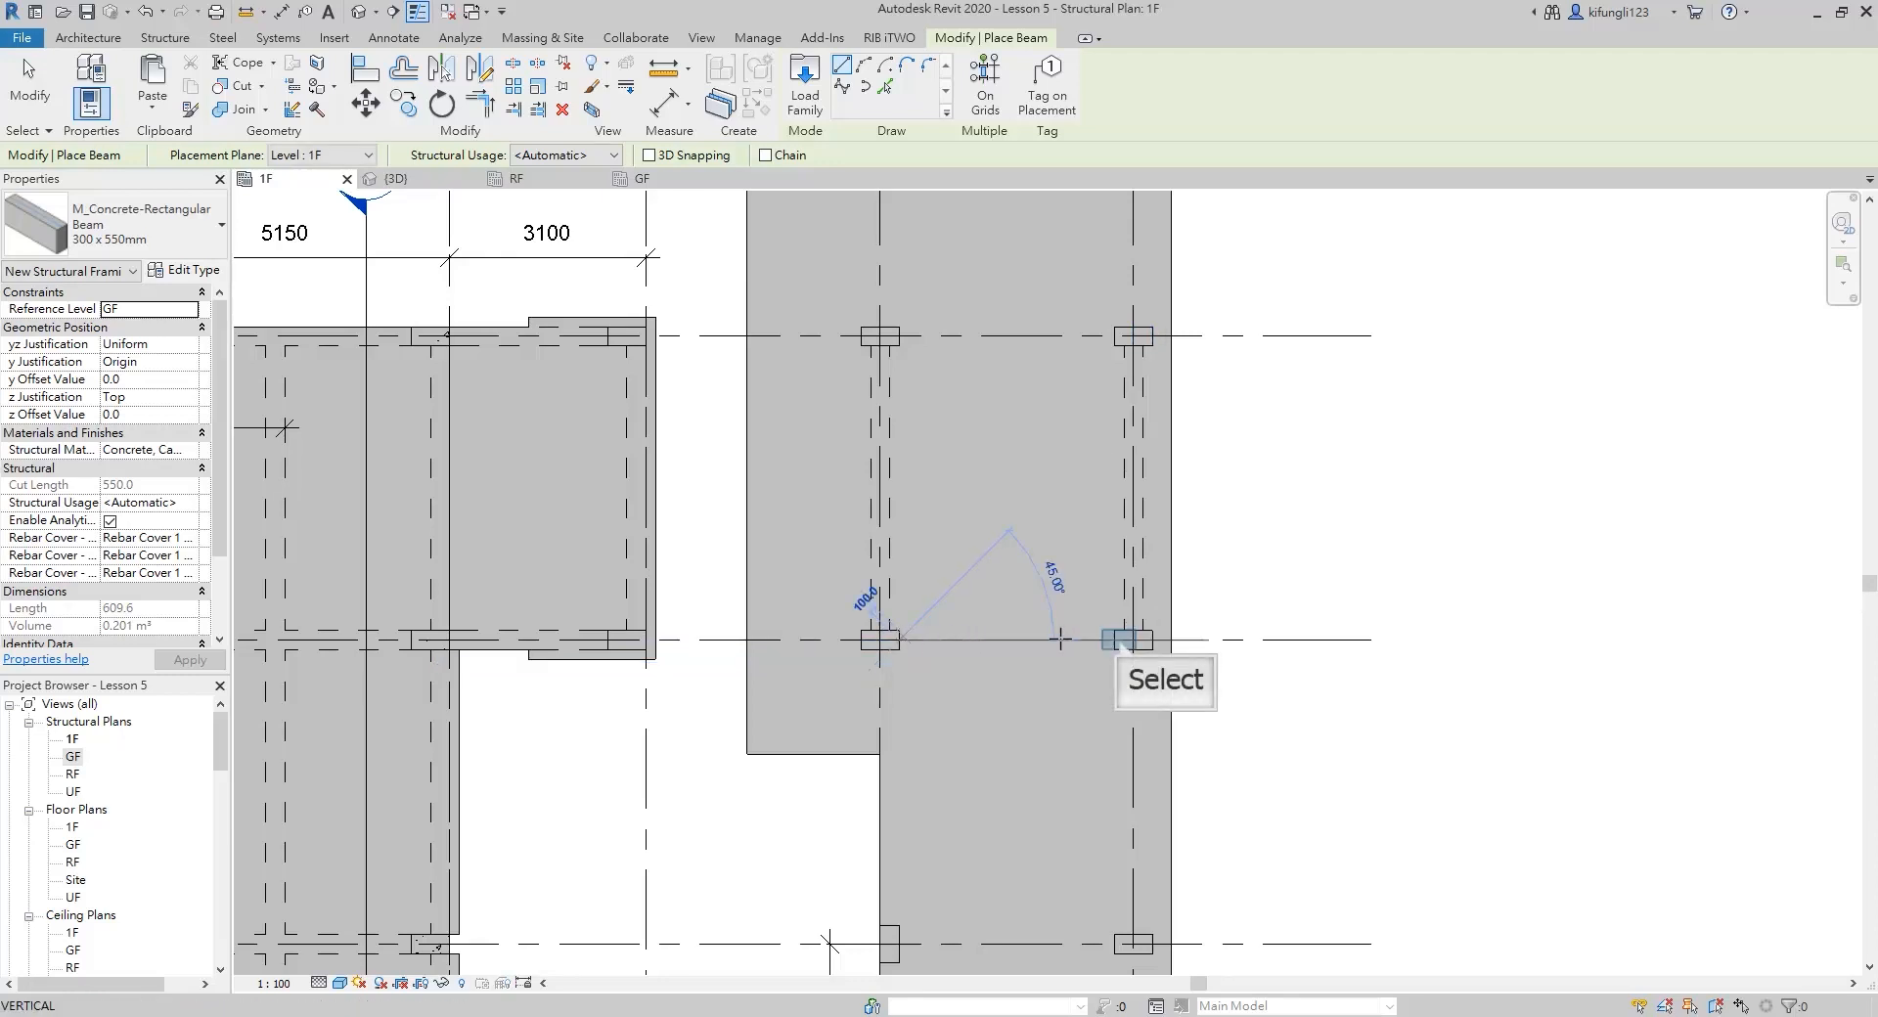
left_click(1118, 640)
scroll(1118, 640, "down", 3)
scroll(983, 626, "up", 3)
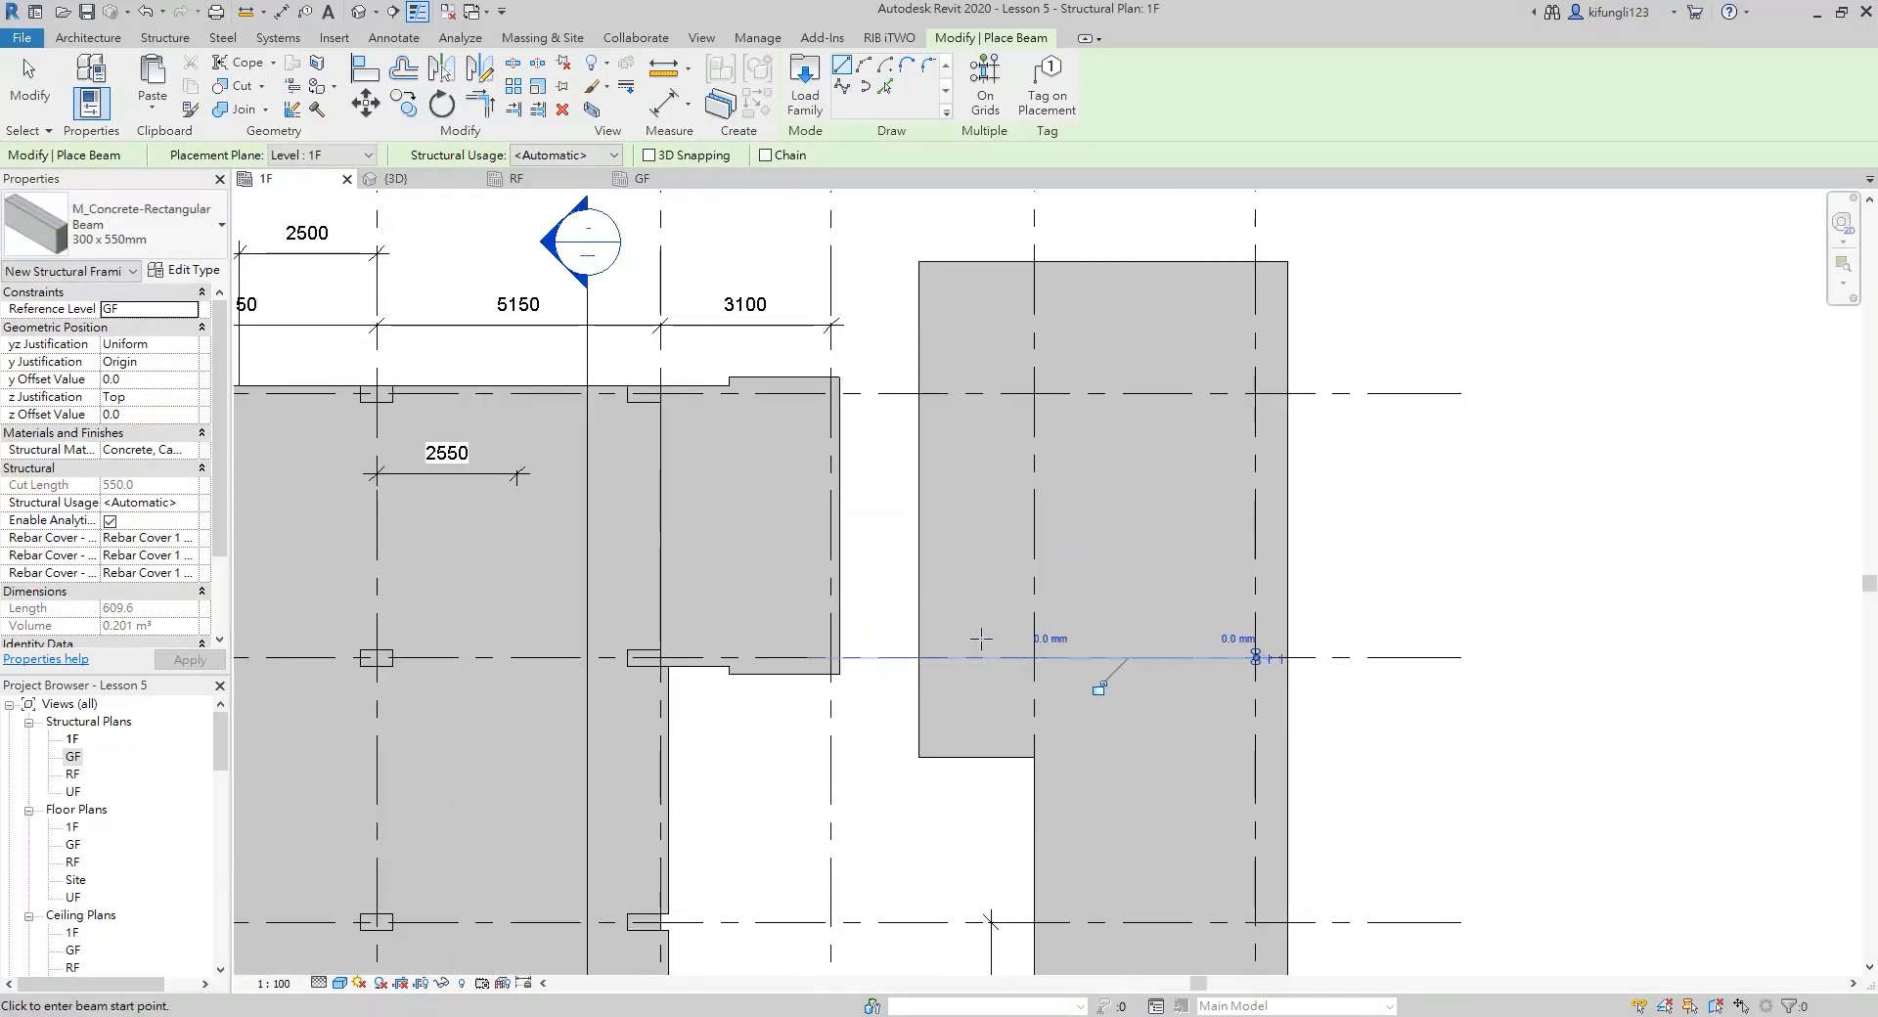
Place a 300 x 550 mm concrete beam about 8600 mm long inside the 1F extension slab's west edge, from its southwest to northwest corner
scroll(895, 754, "up", 2)
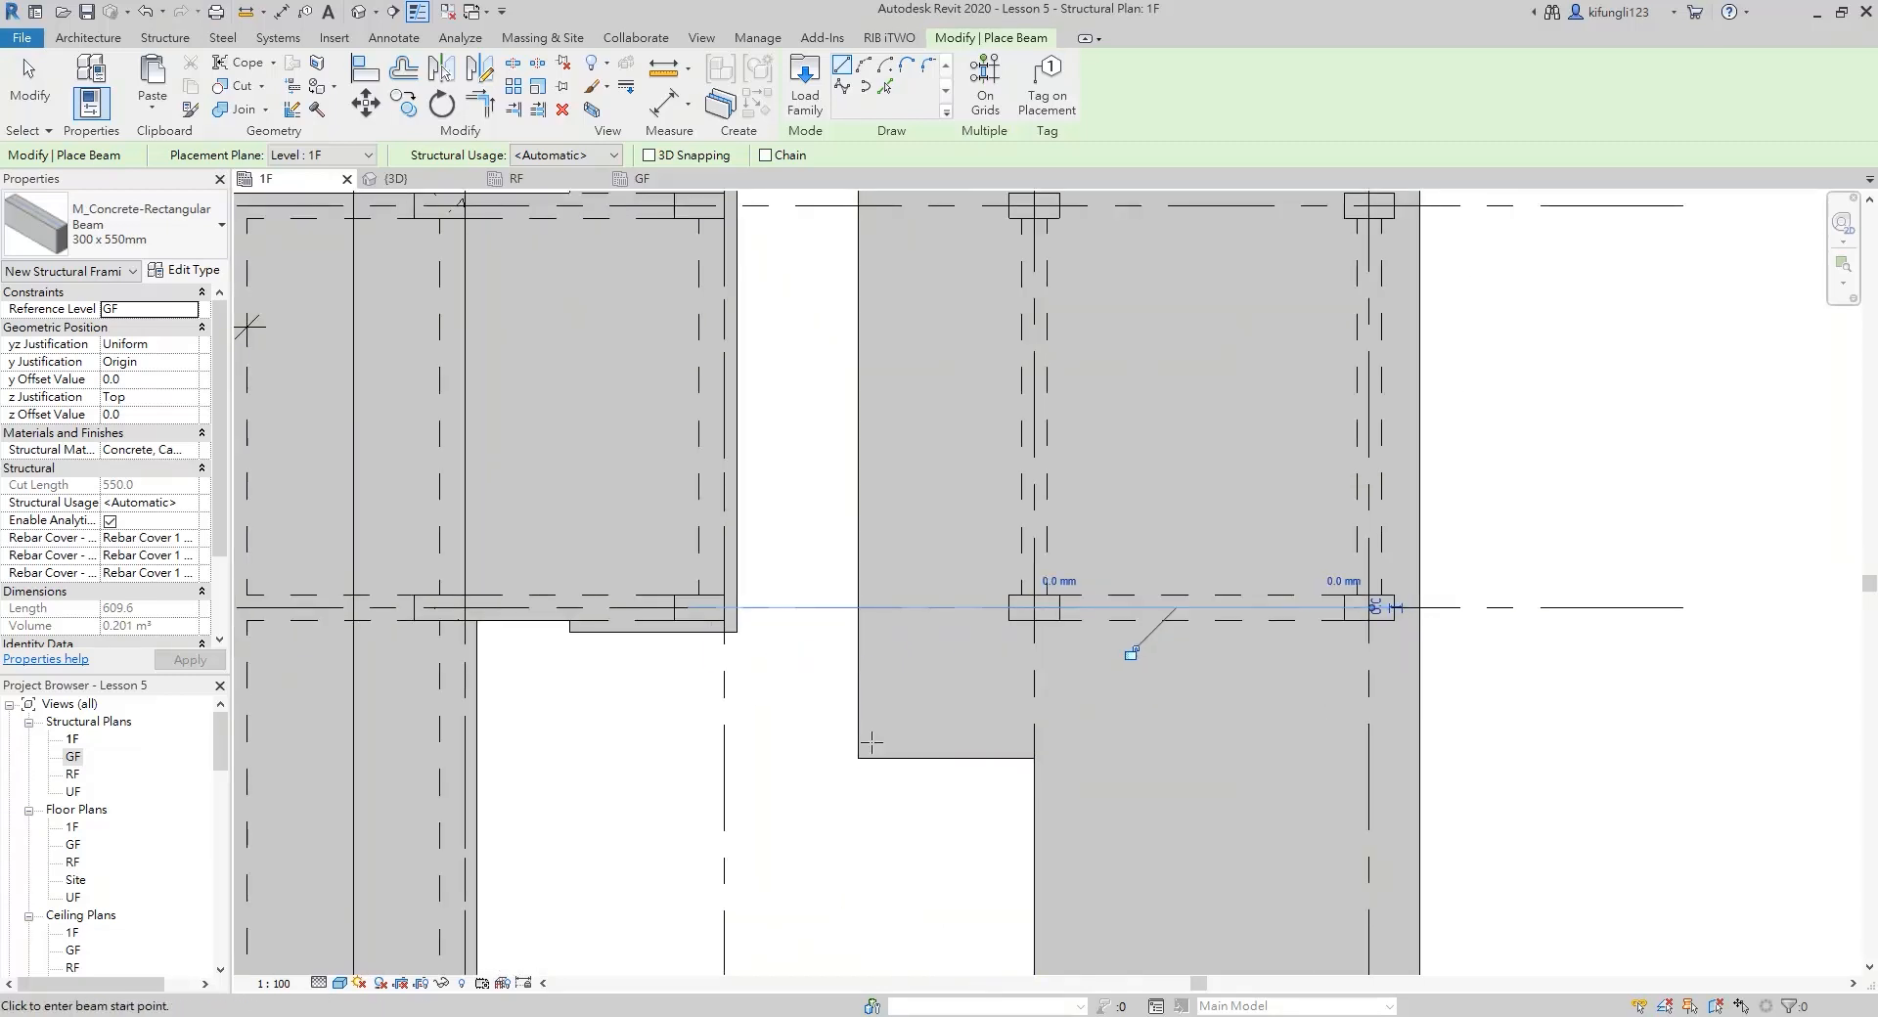
left_click(874, 742)
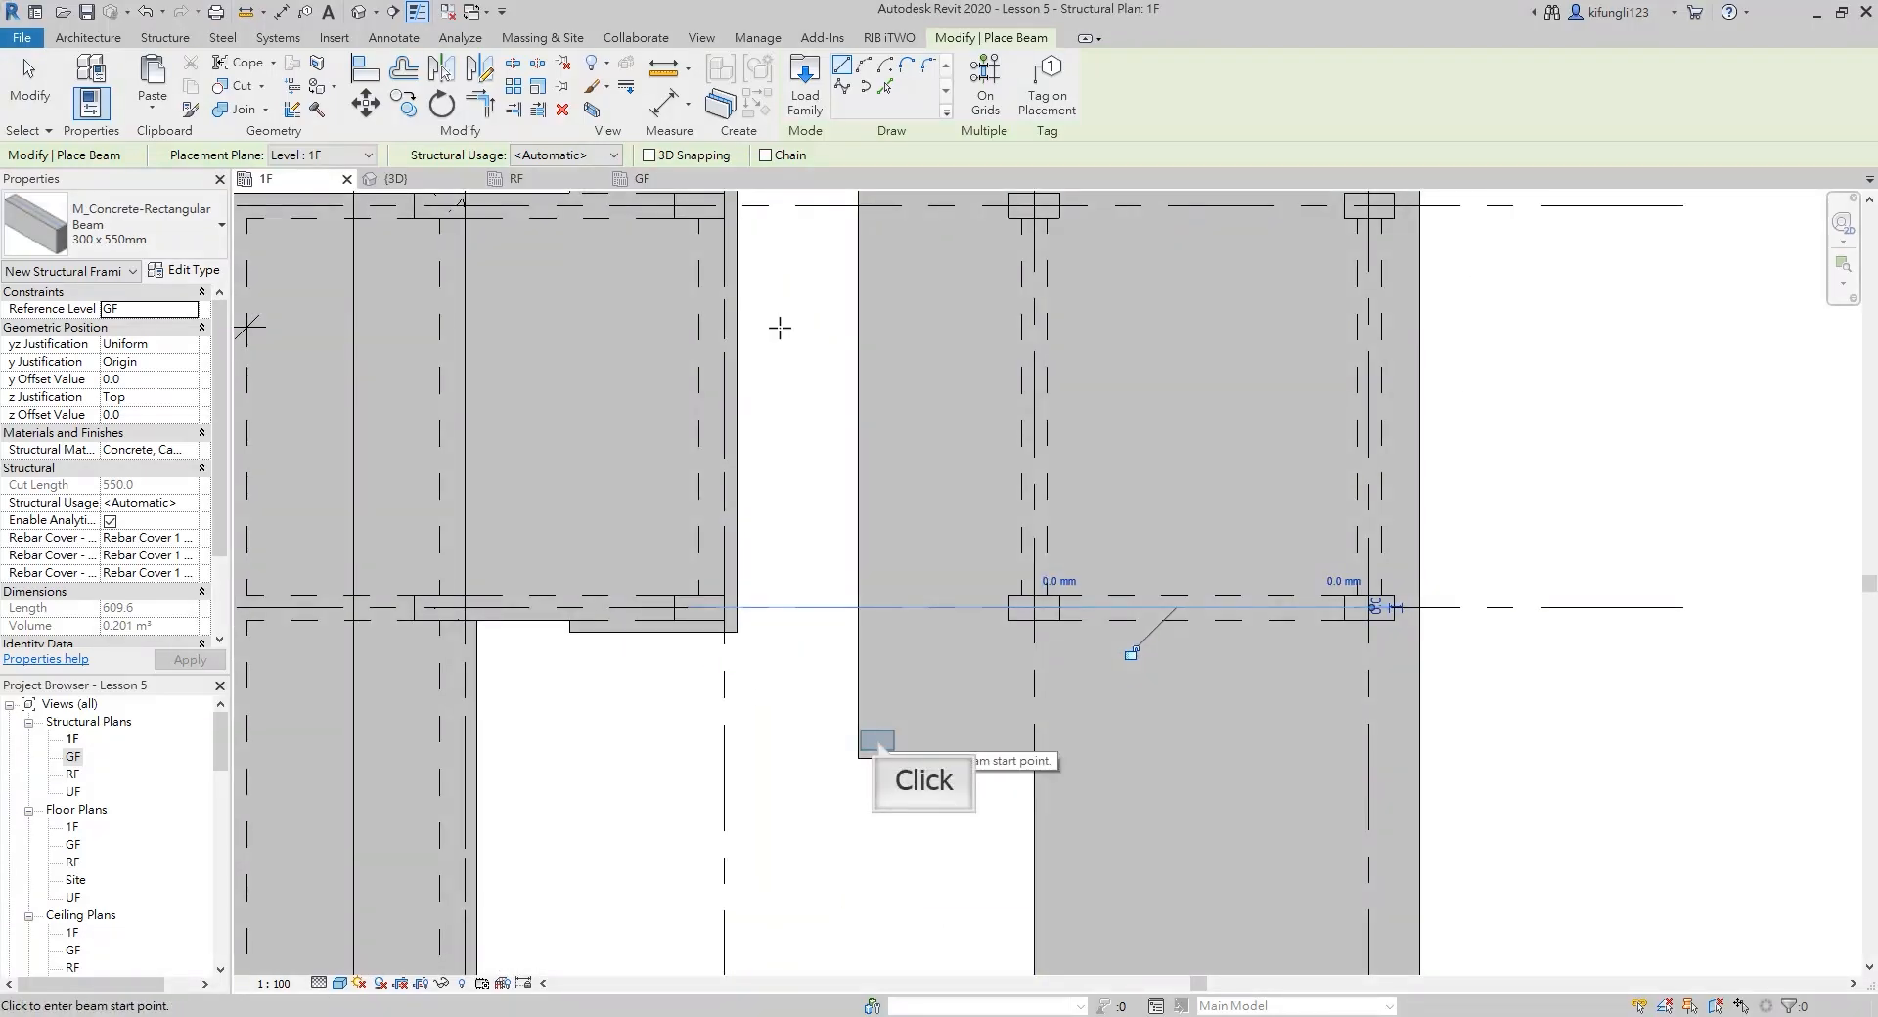
scroll(878, 741, "down", 3)
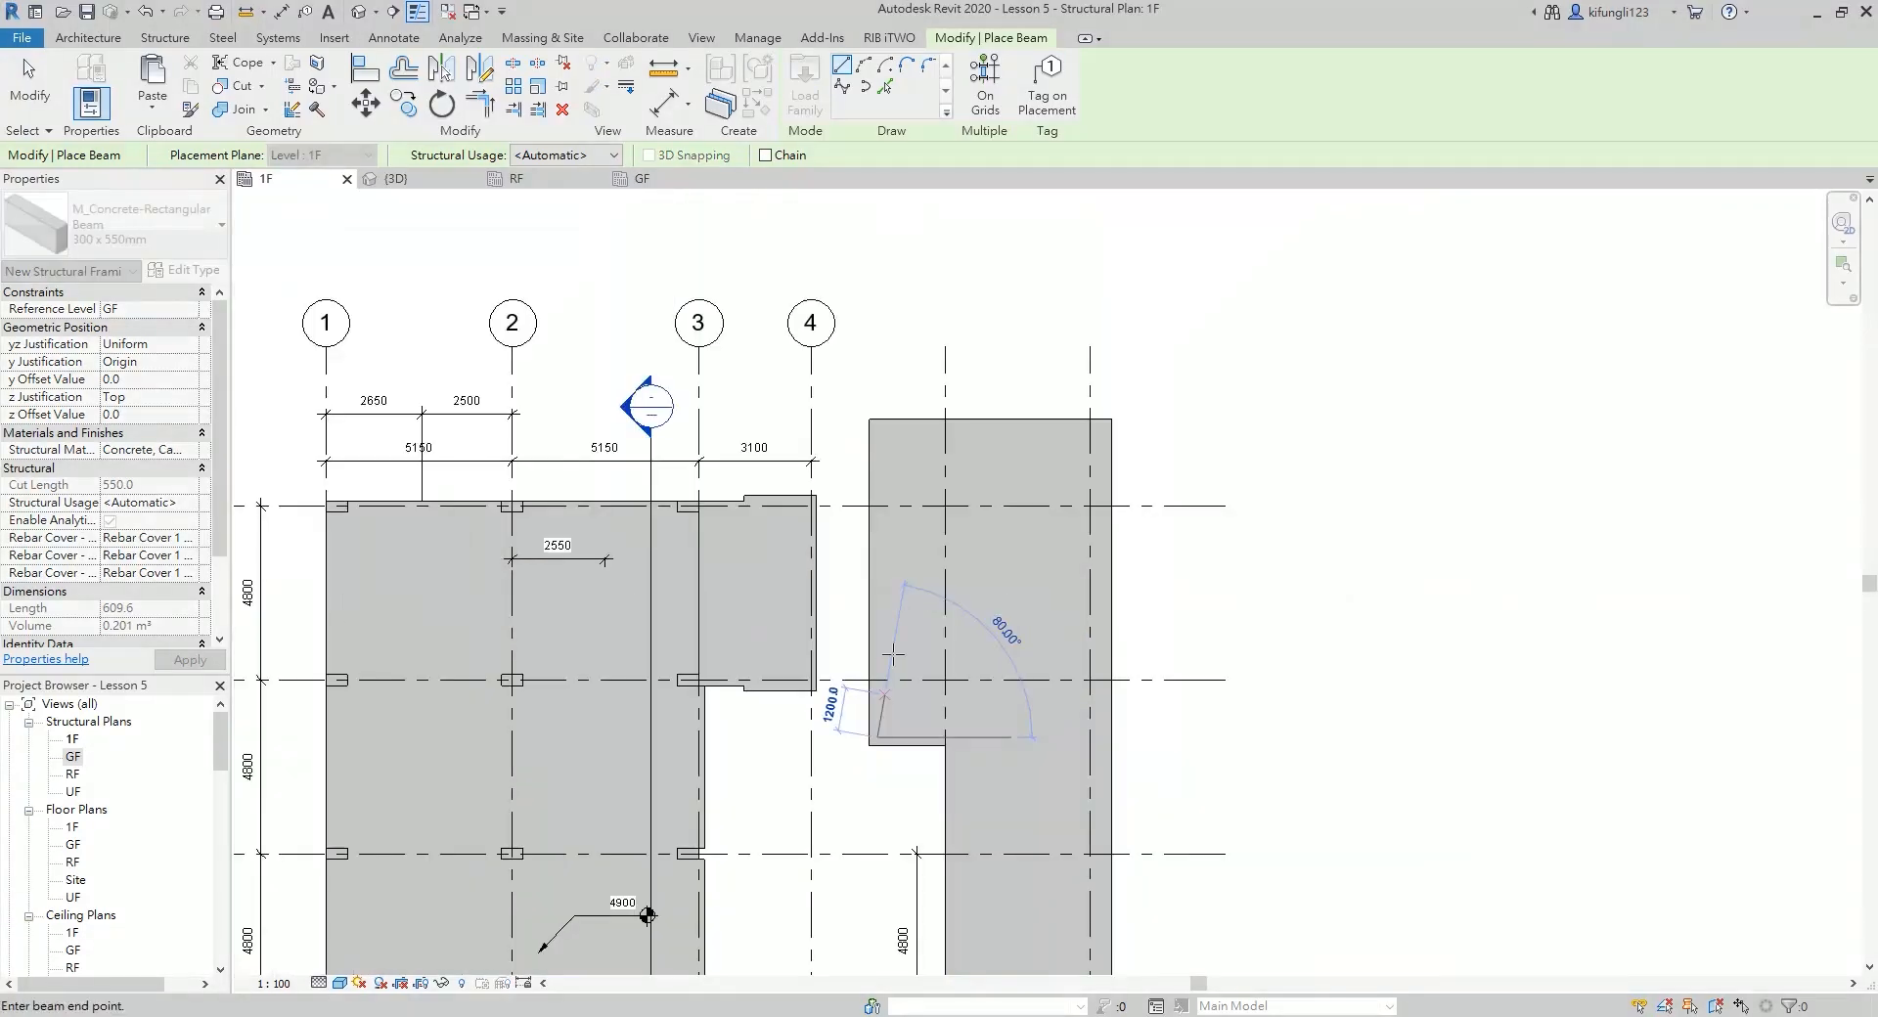
left_click(877, 427)
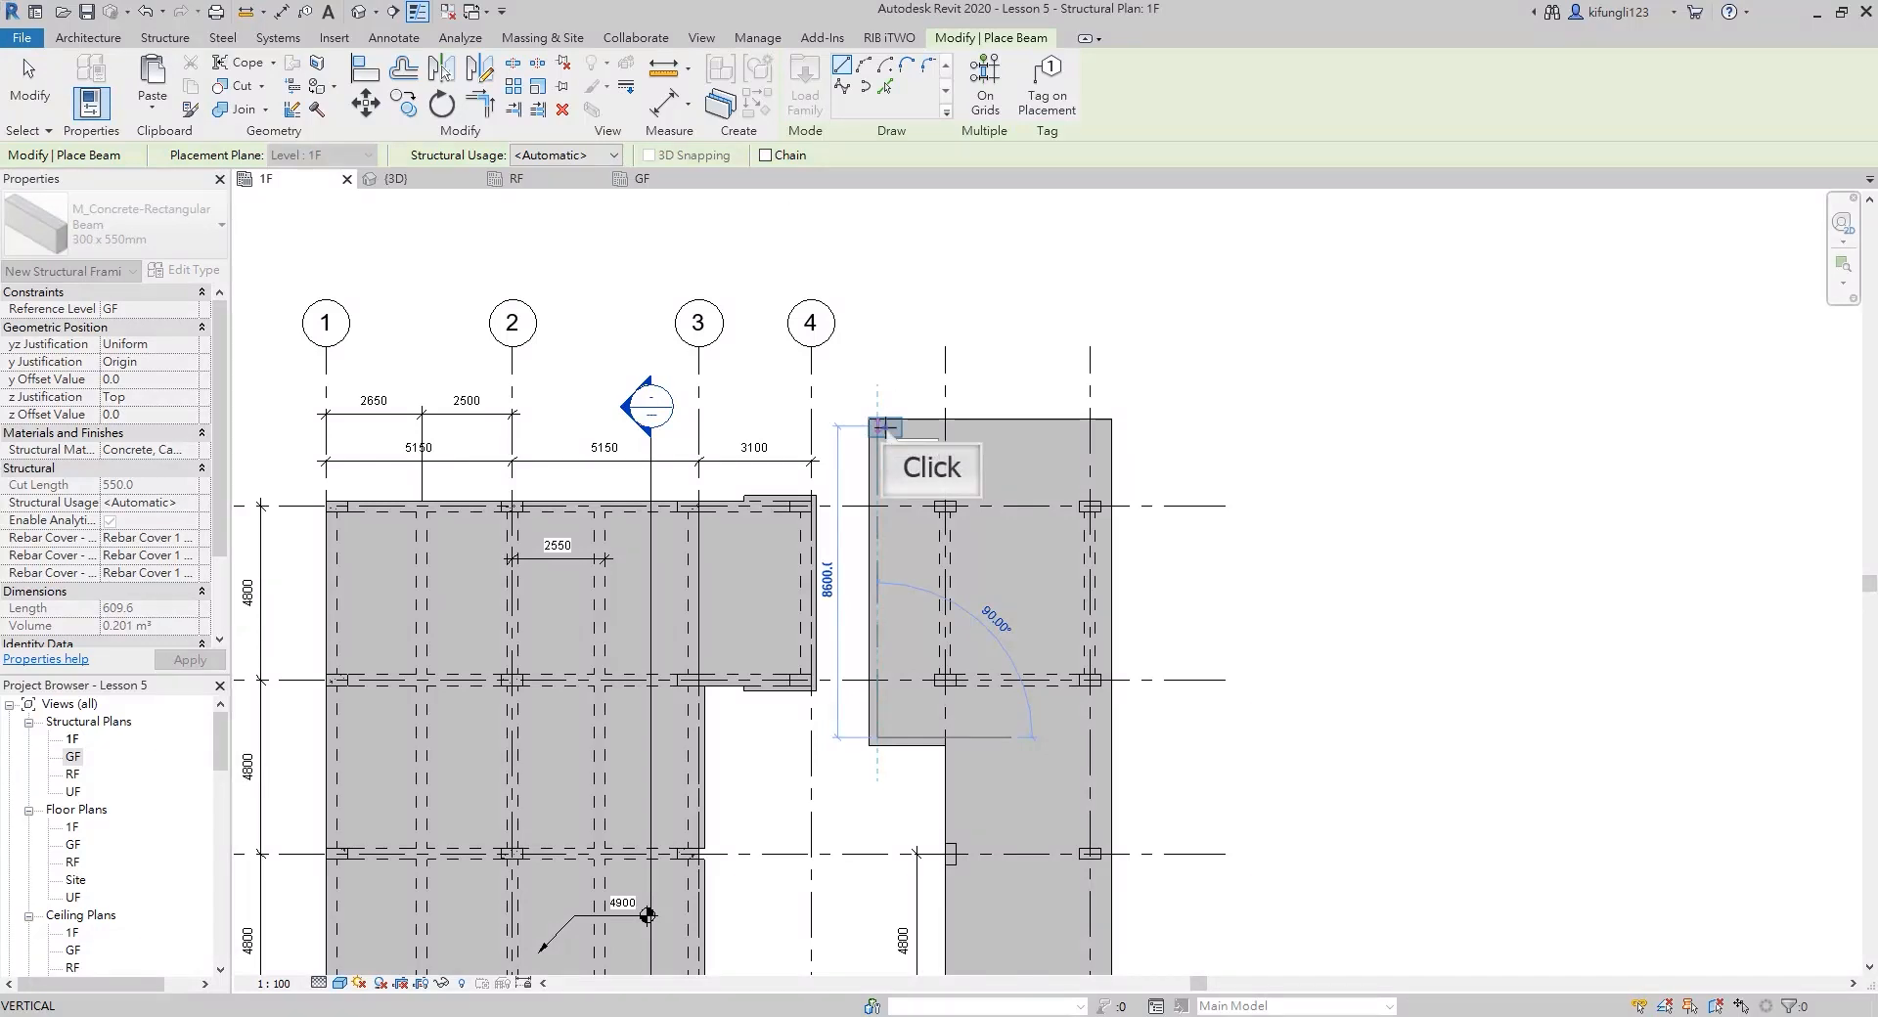
scroll(877, 427, "up", 2)
left_click(850, 428)
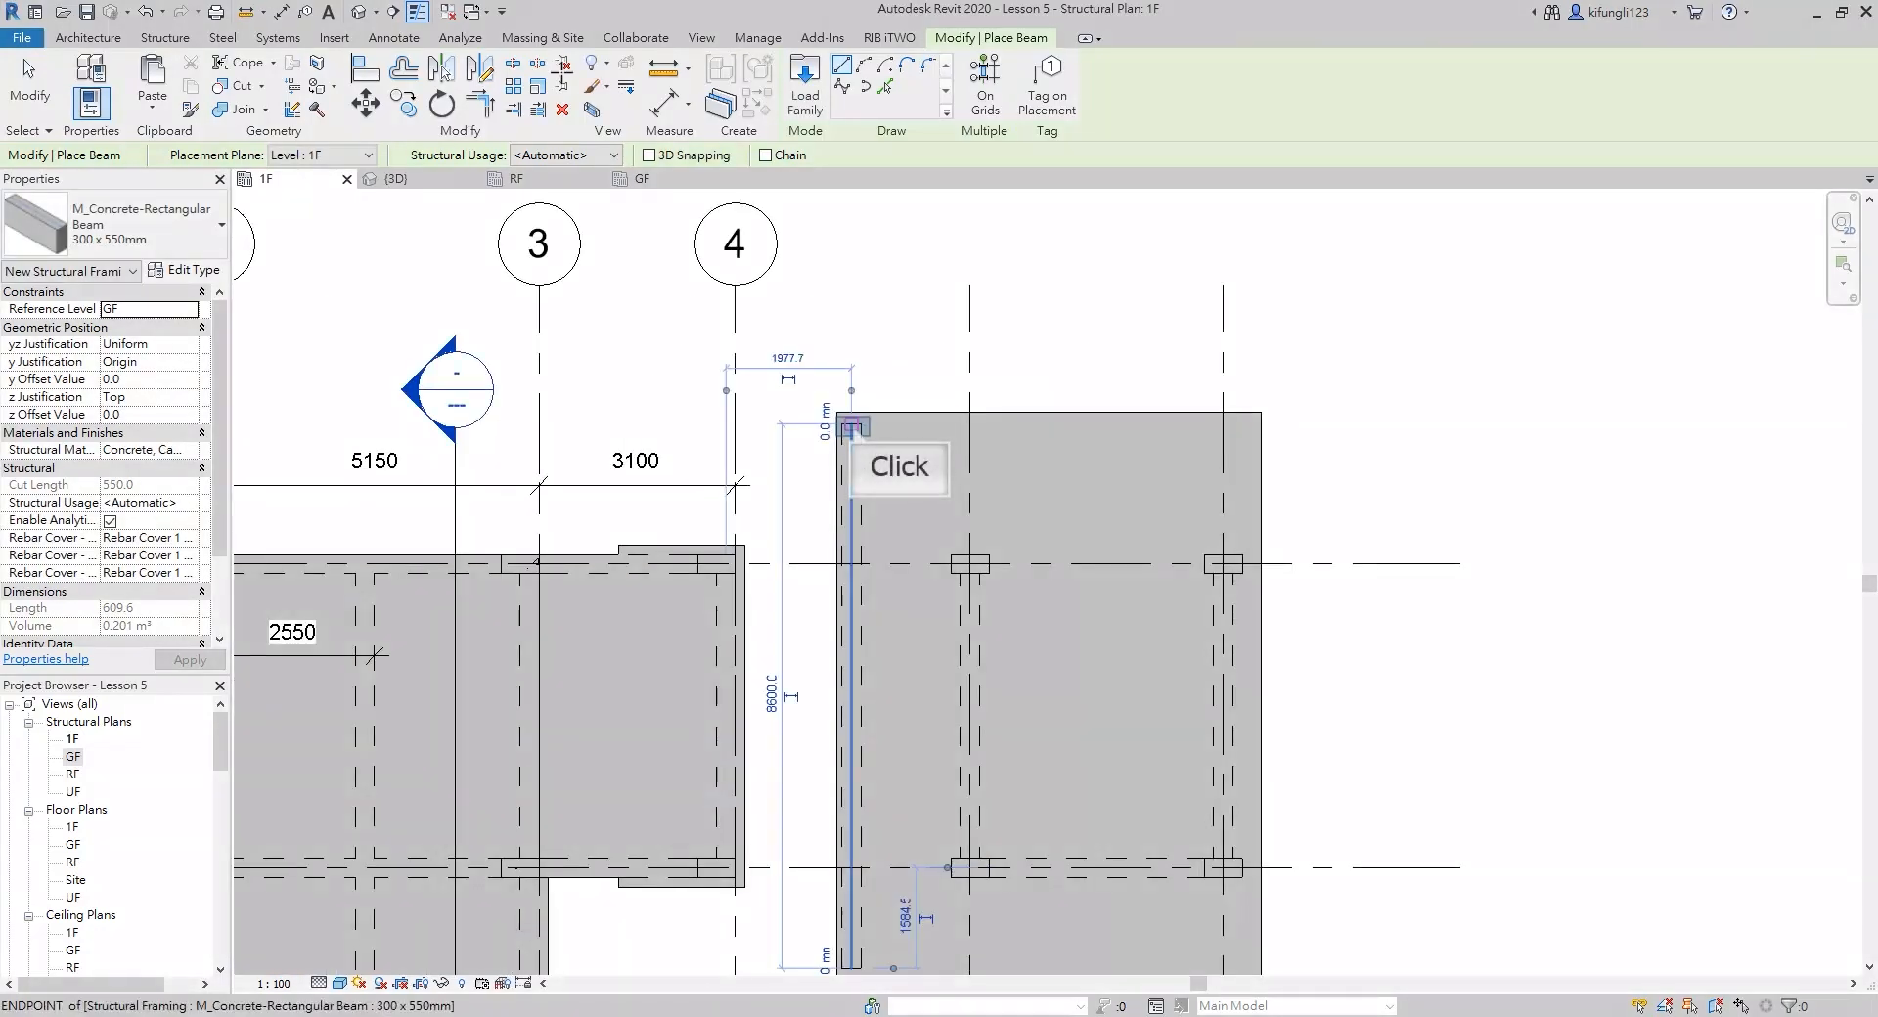
left_click(851, 427)
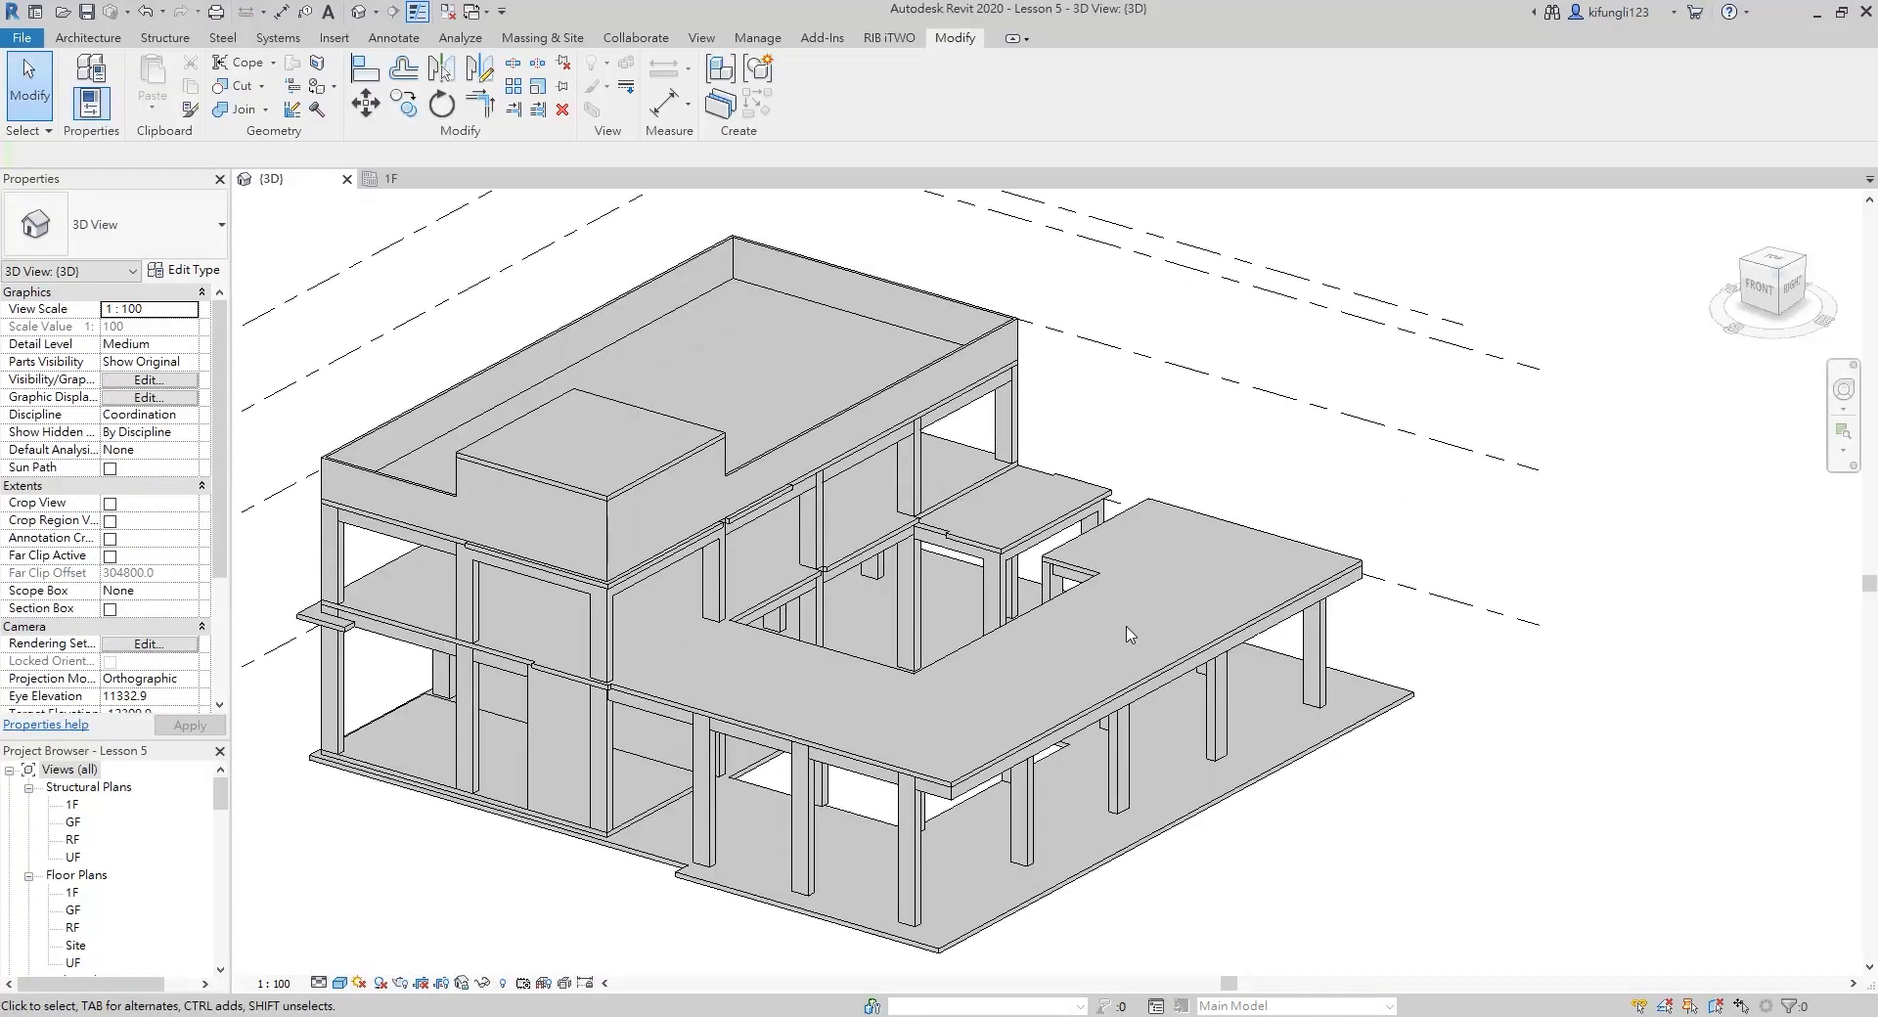
In the 3D model's right view, copy level 1F upward by 2300 mm to an elevation of 7200 mm, below RF
scroll(1123, 516, "down", 2)
scroll(847, 626, "up", 2)
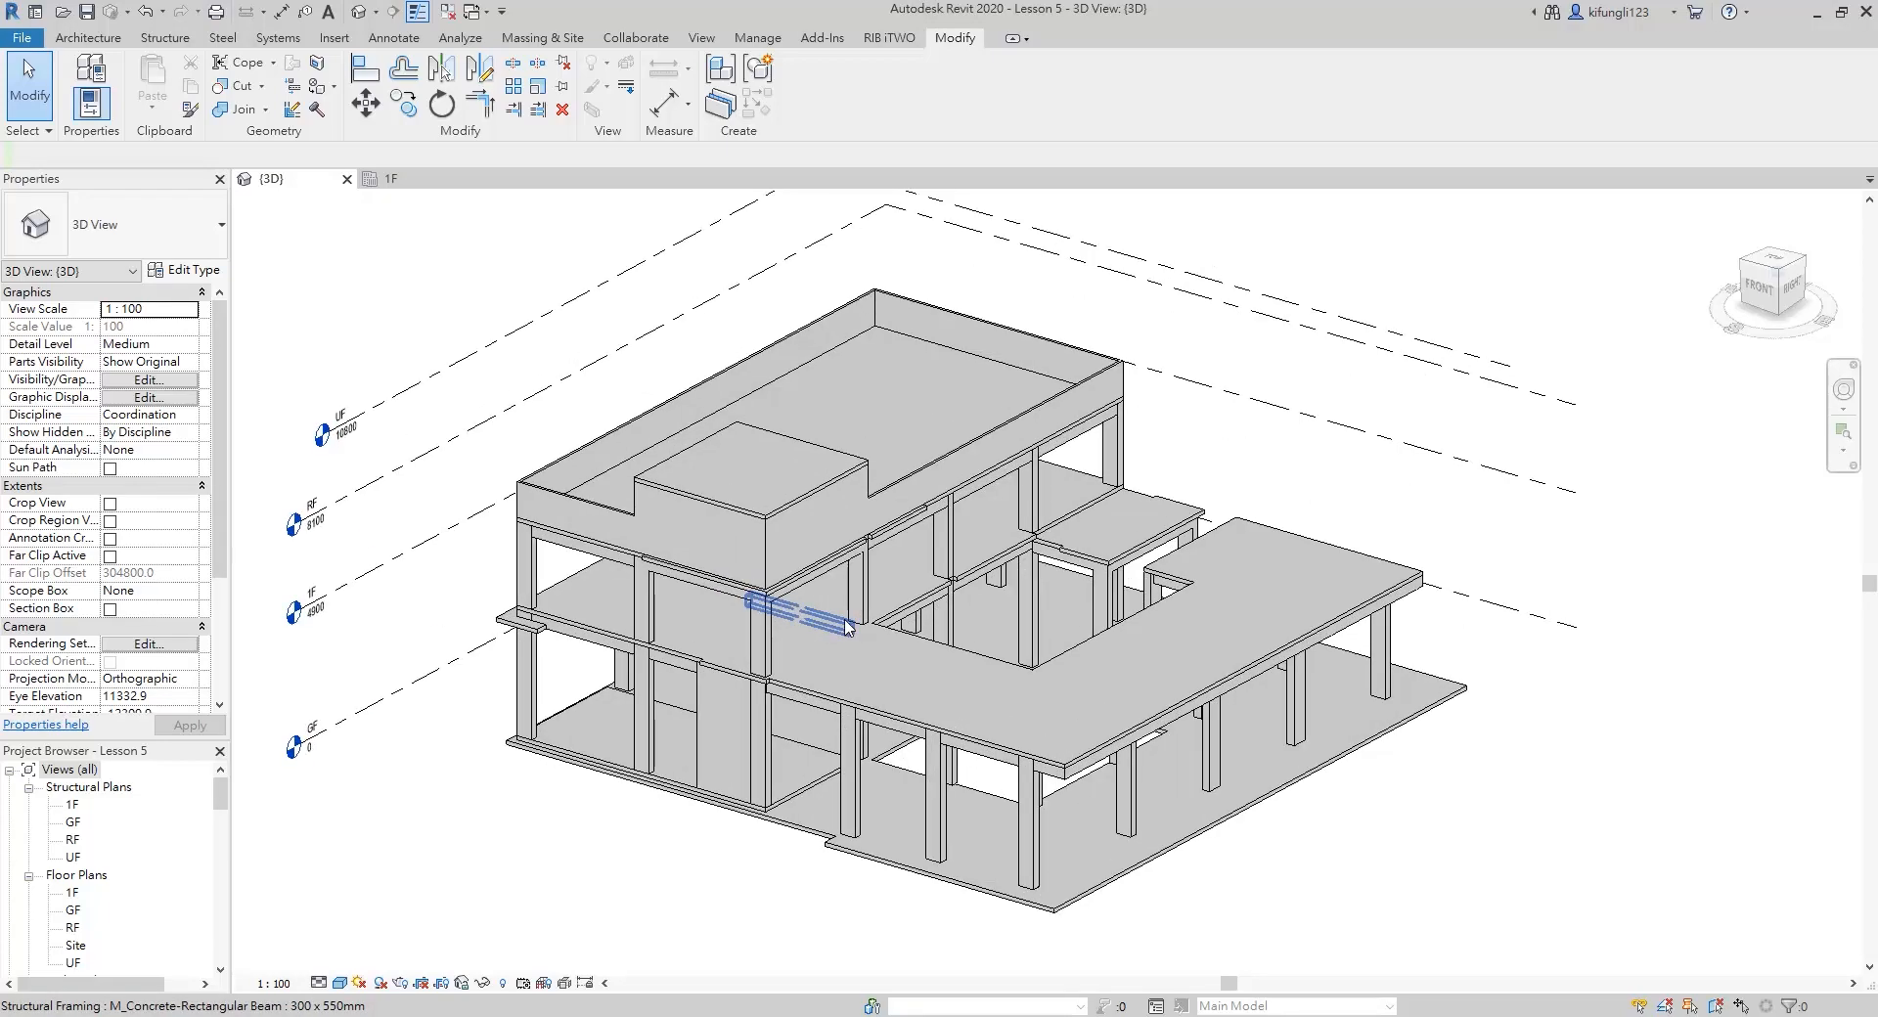
middle_click_drag(847, 626, 861, 387, "shift")
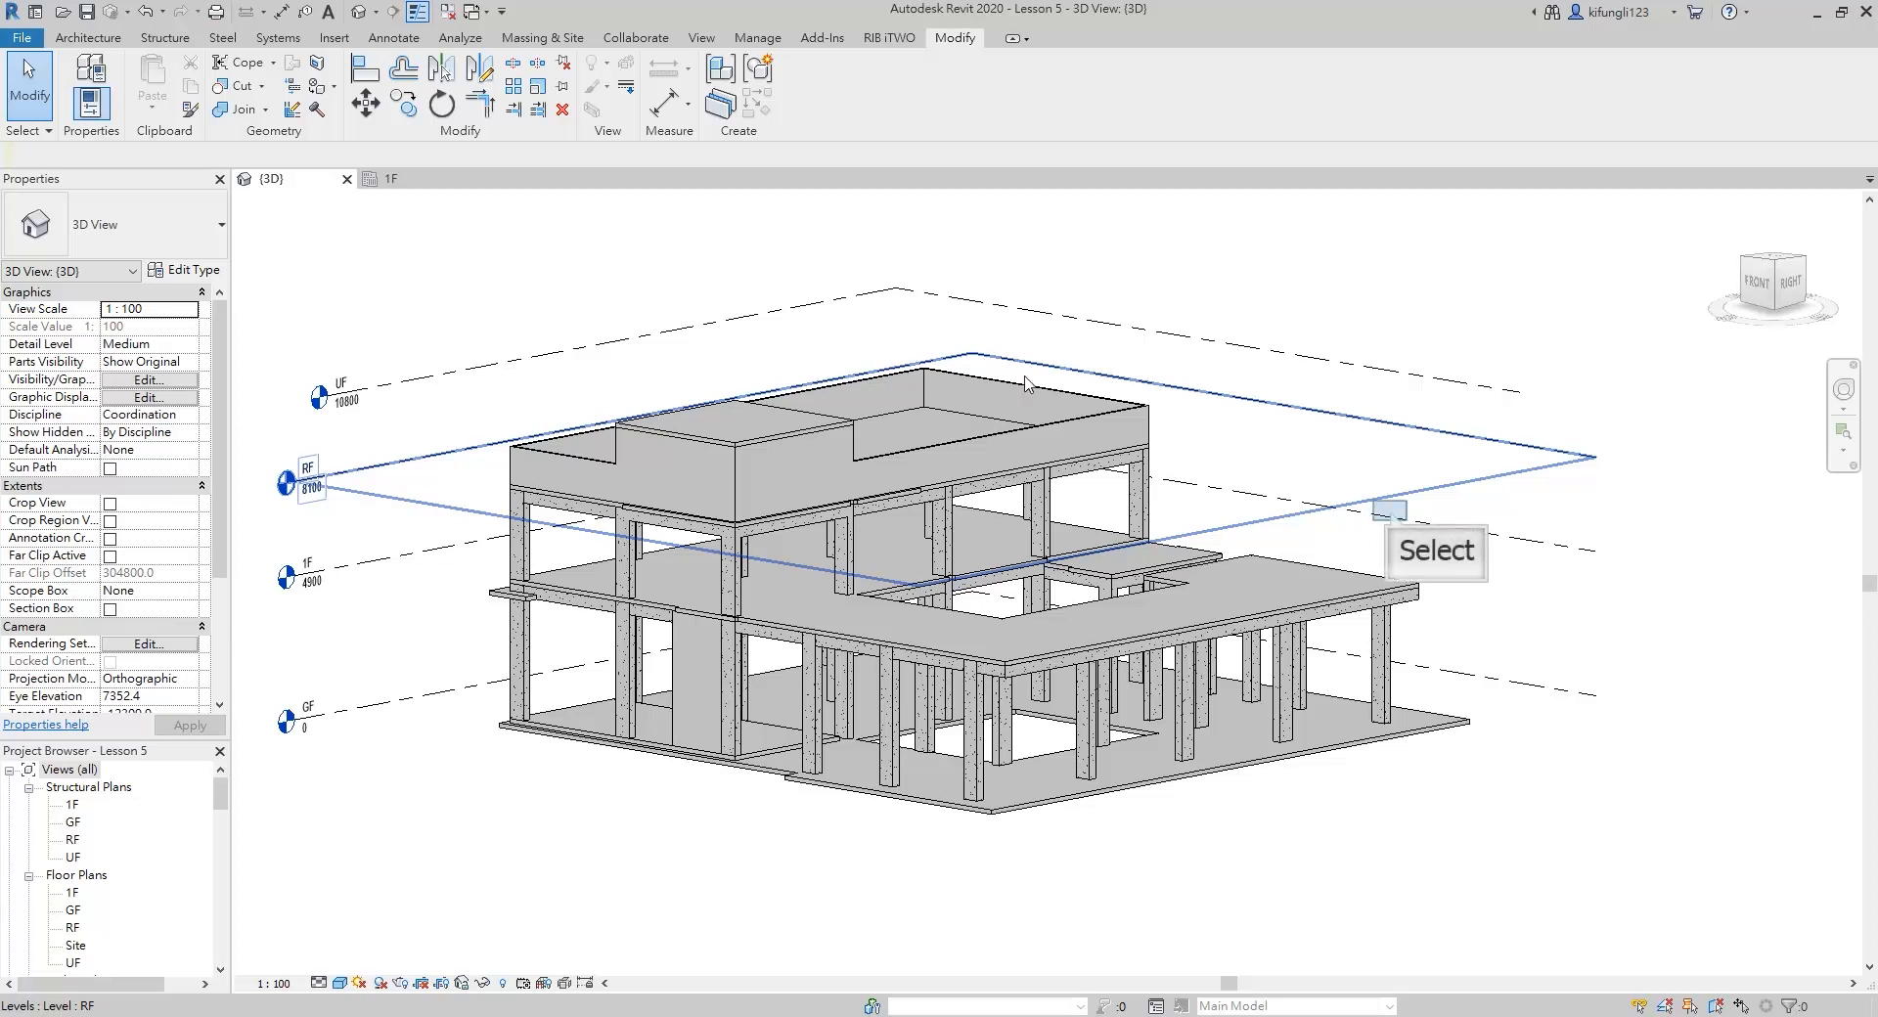
left_click(1383, 513)
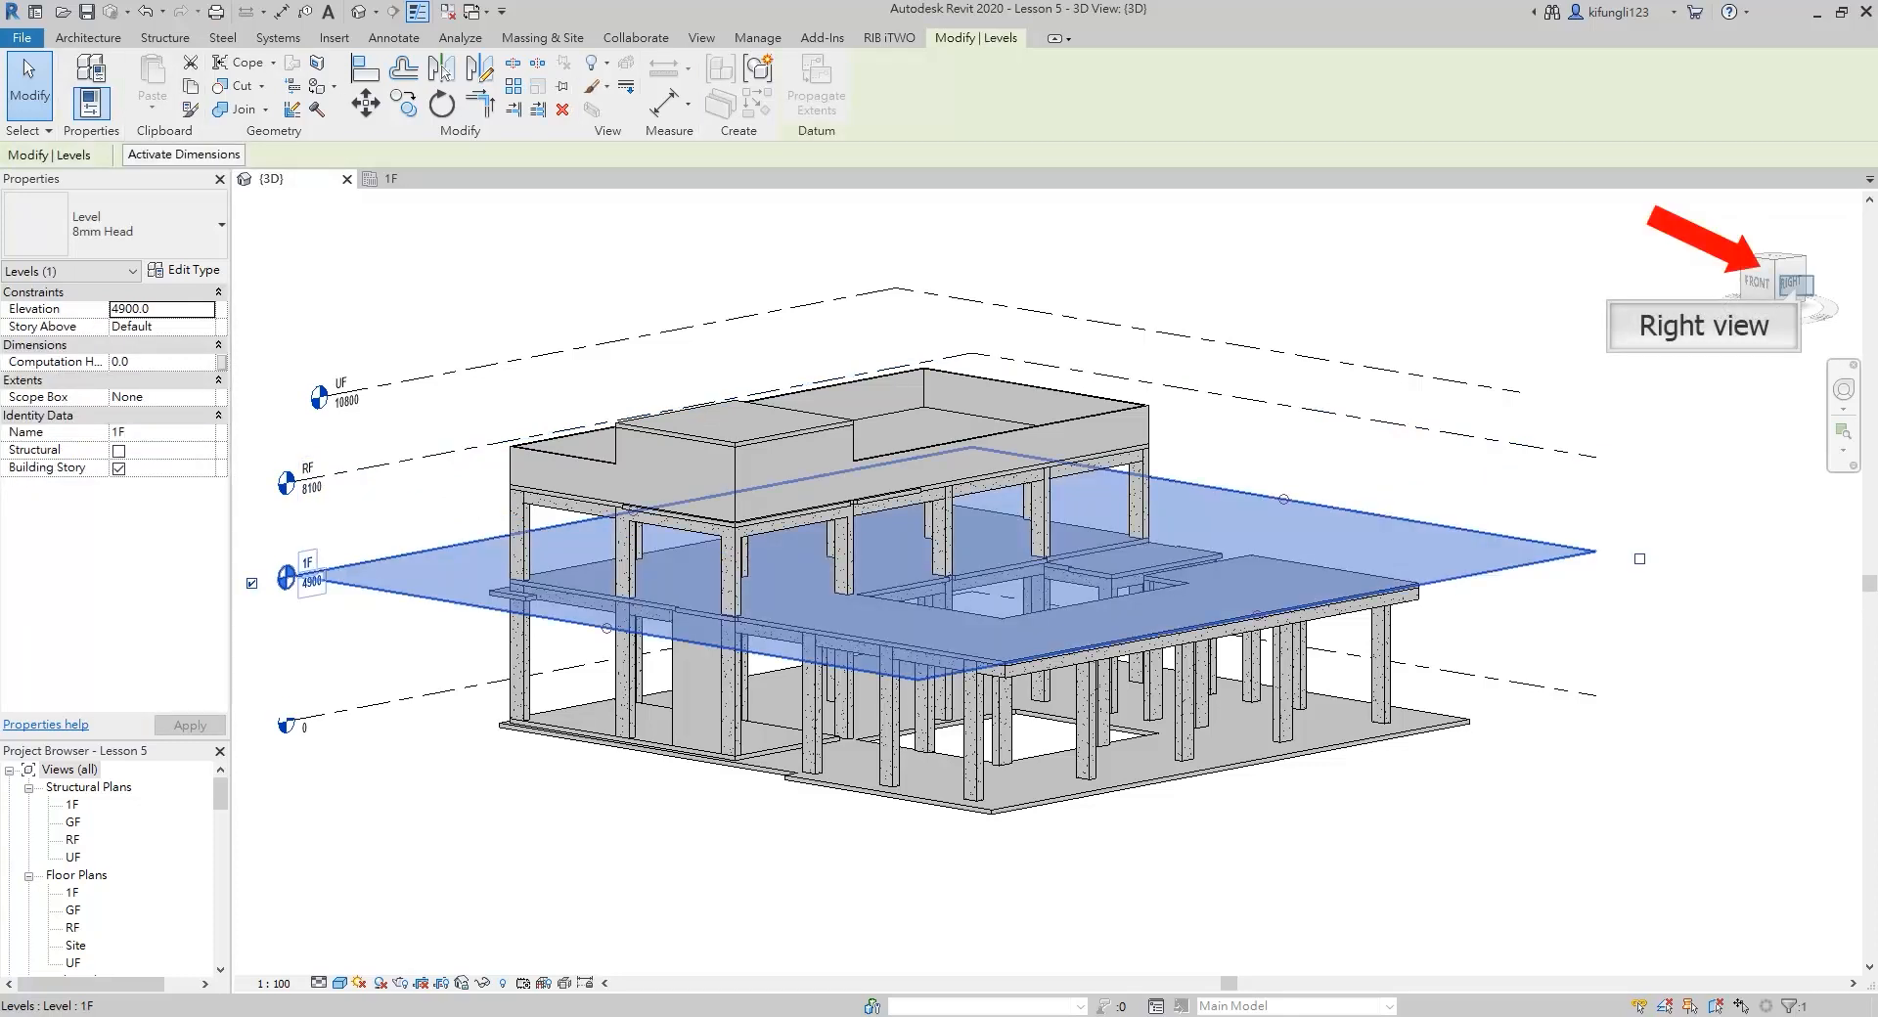
left_click(1790, 284)
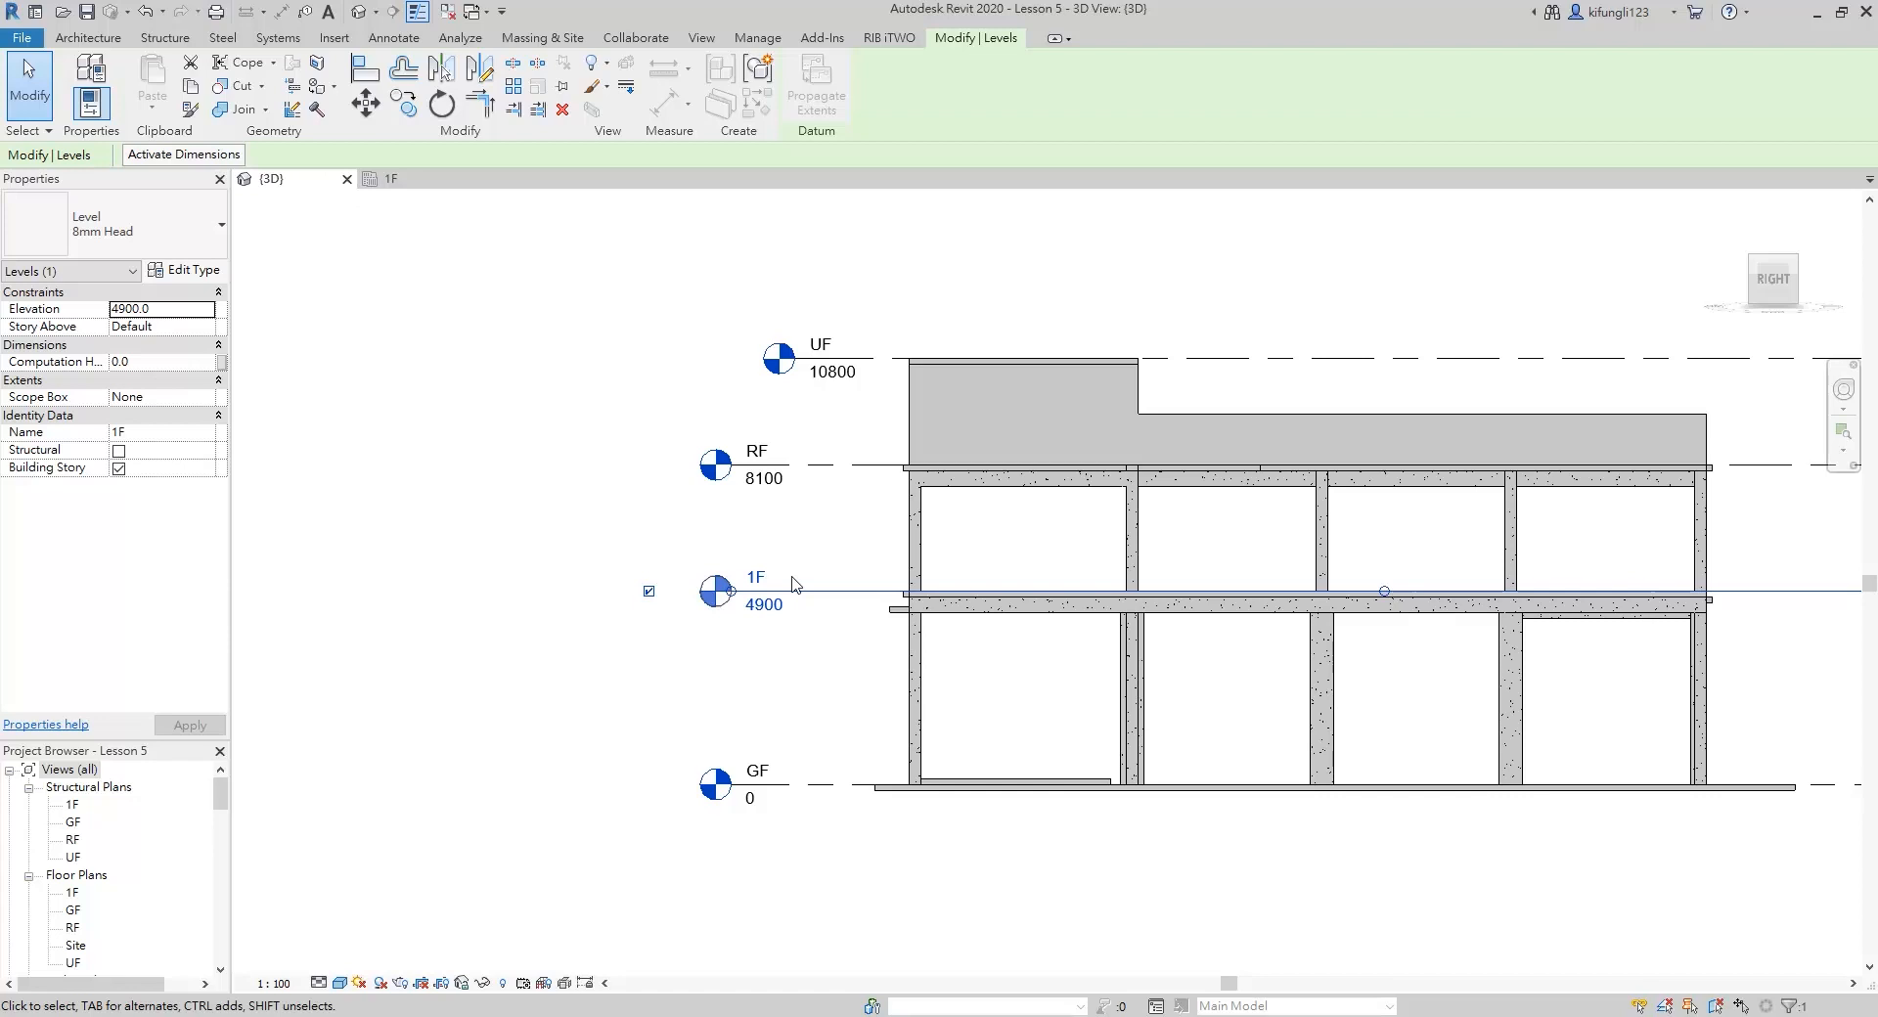
key("c")
key("o")
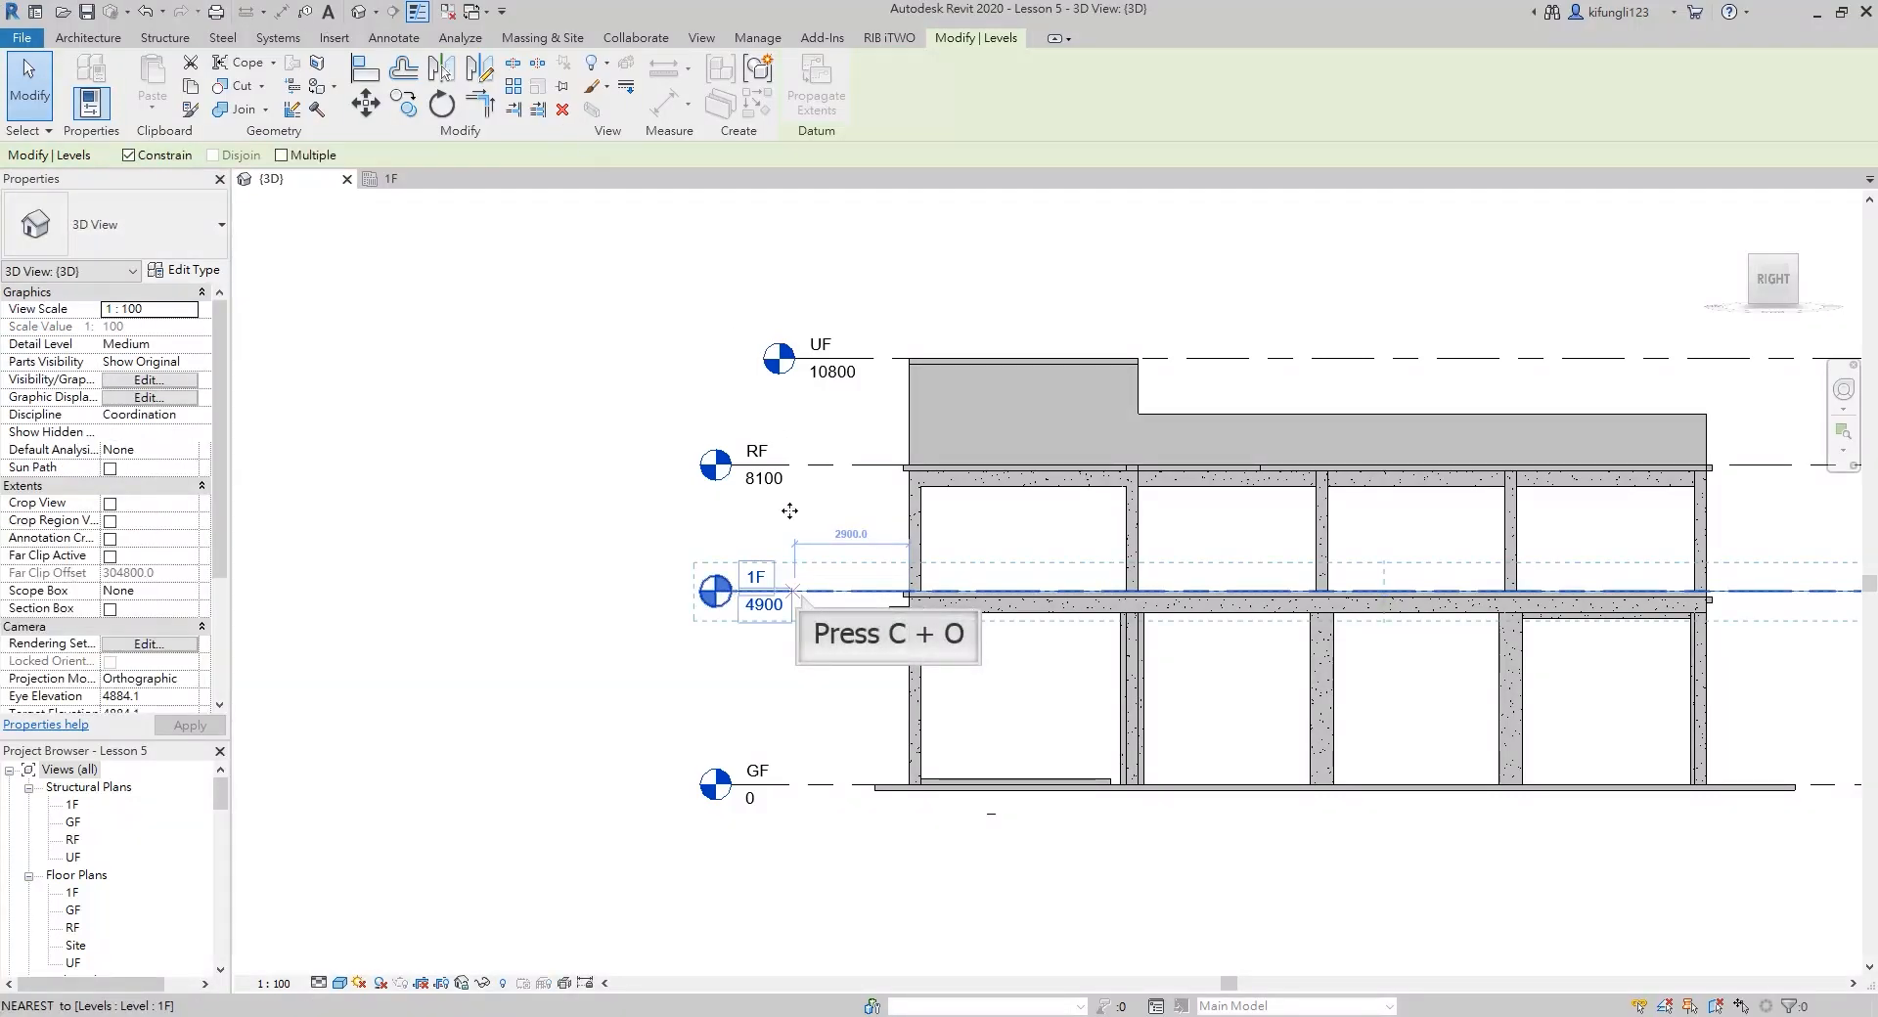
scroll(793, 586, "up", 2)
left_click(794, 589)
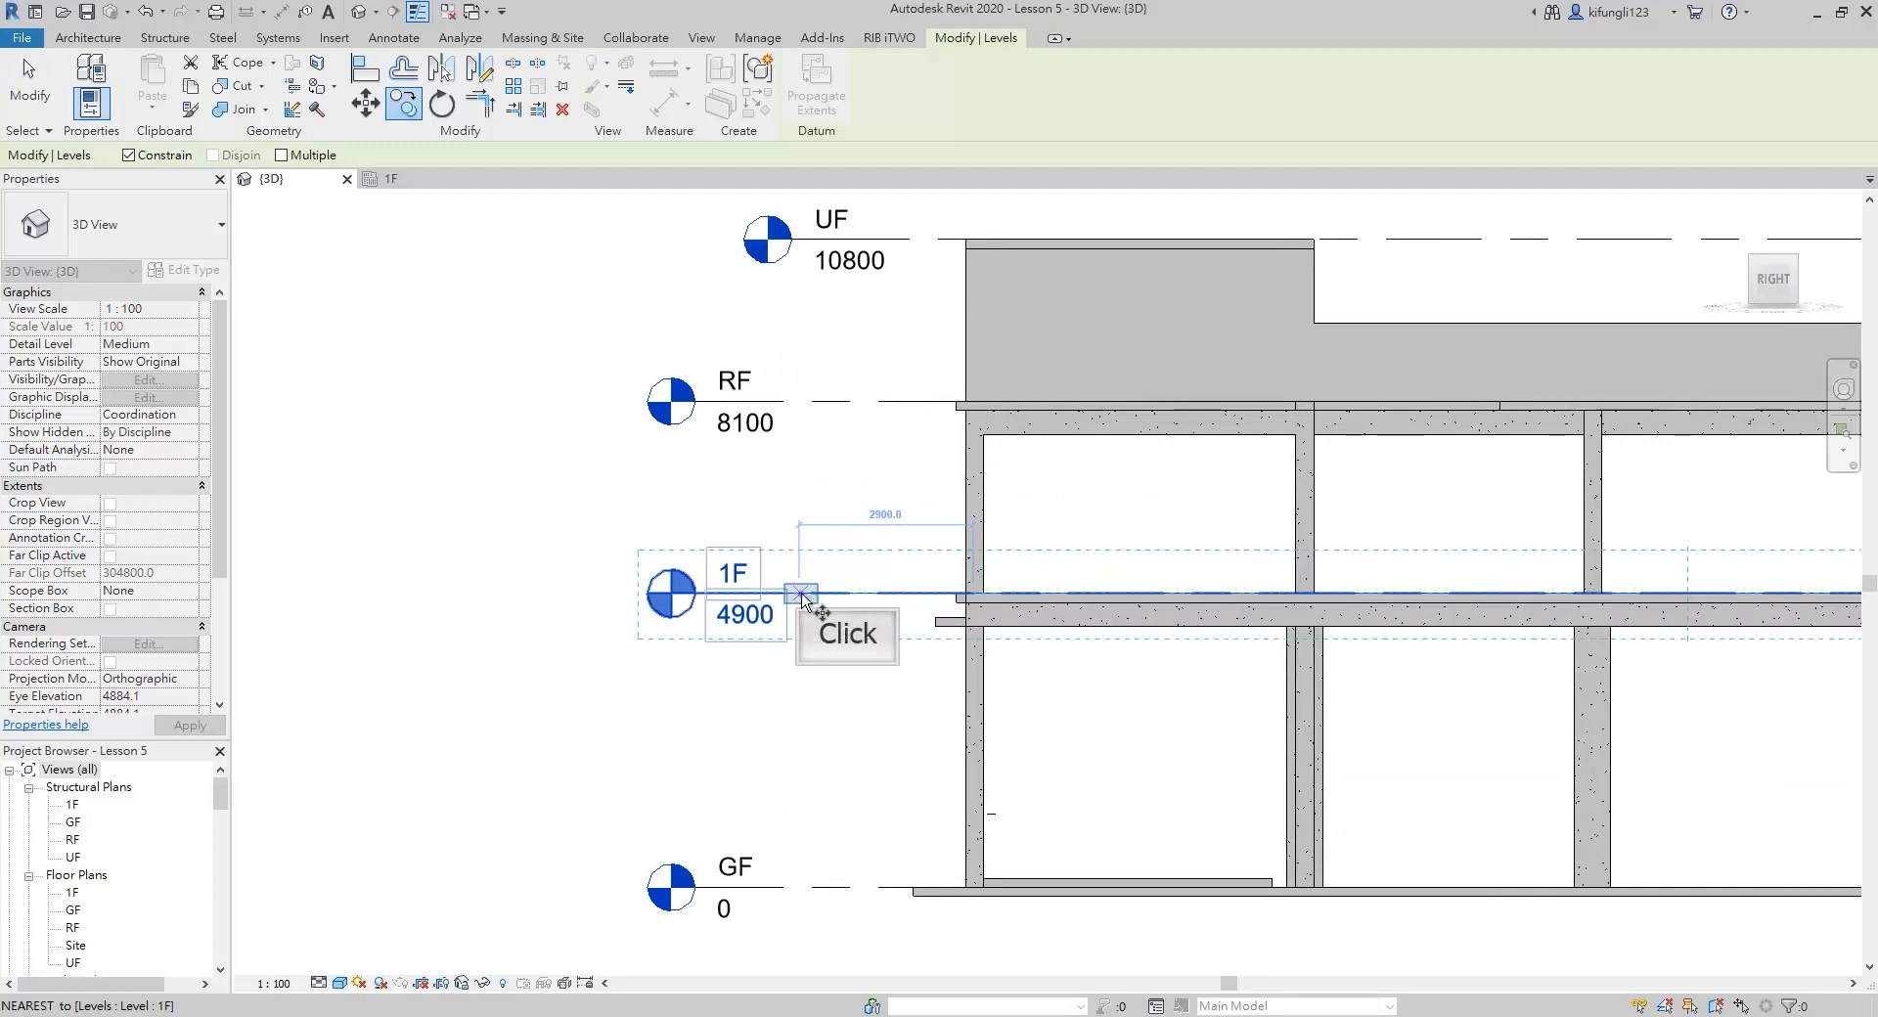
left_click(809, 455)
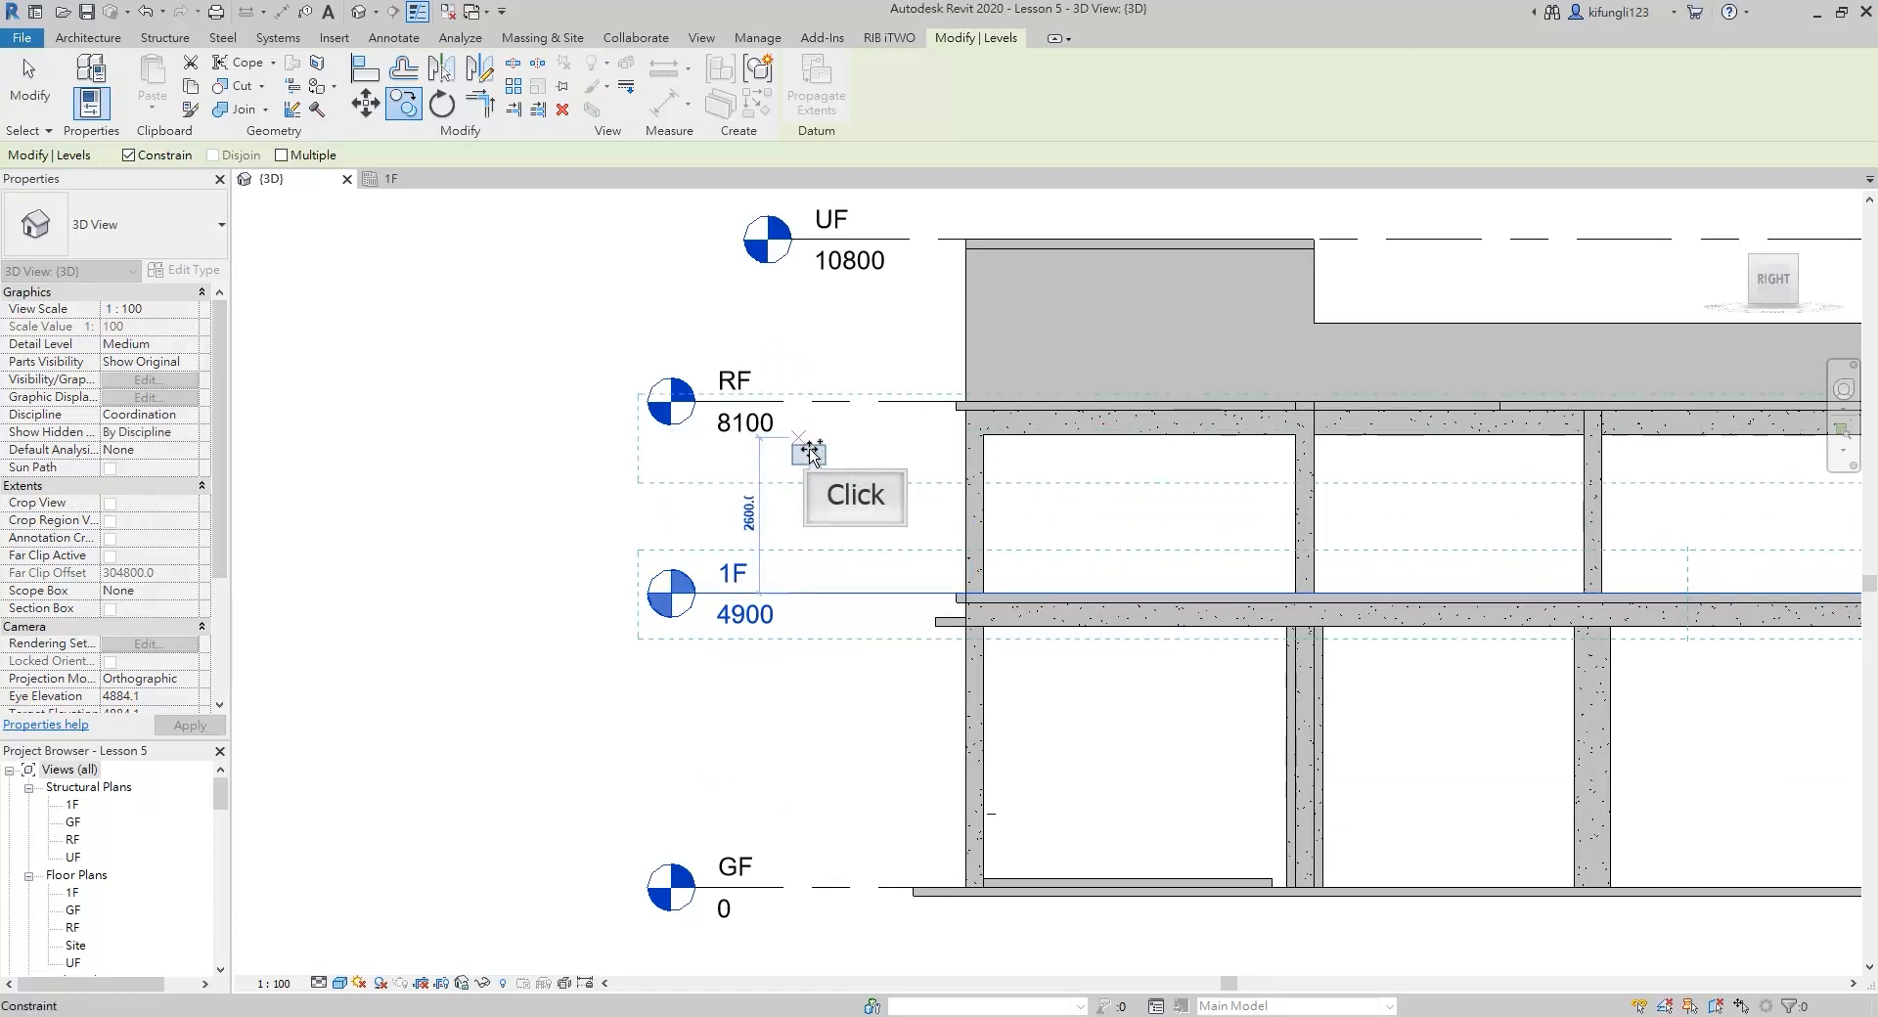
Rename the copied level at elevation 7200 as 1.5F
middle_click_drag(810, 455, 1005, 629, "shift")
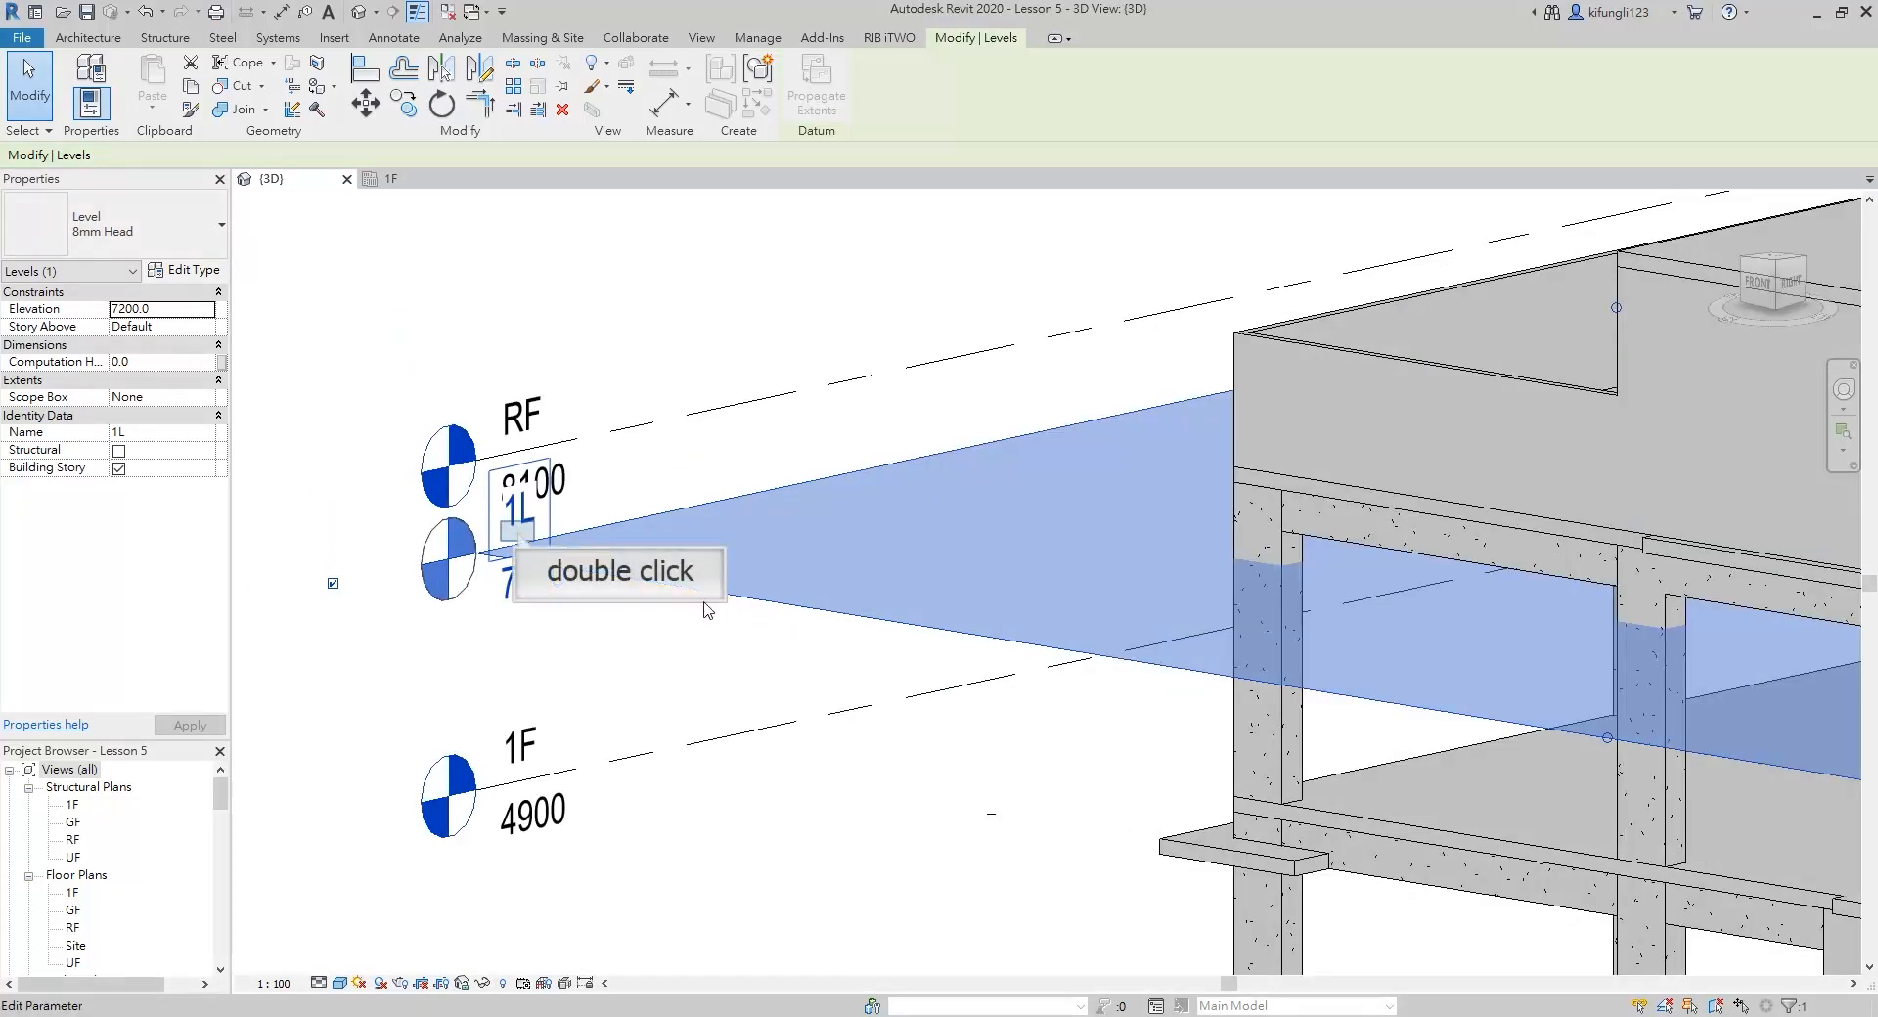
double_click(517, 533)
type("1.5F")
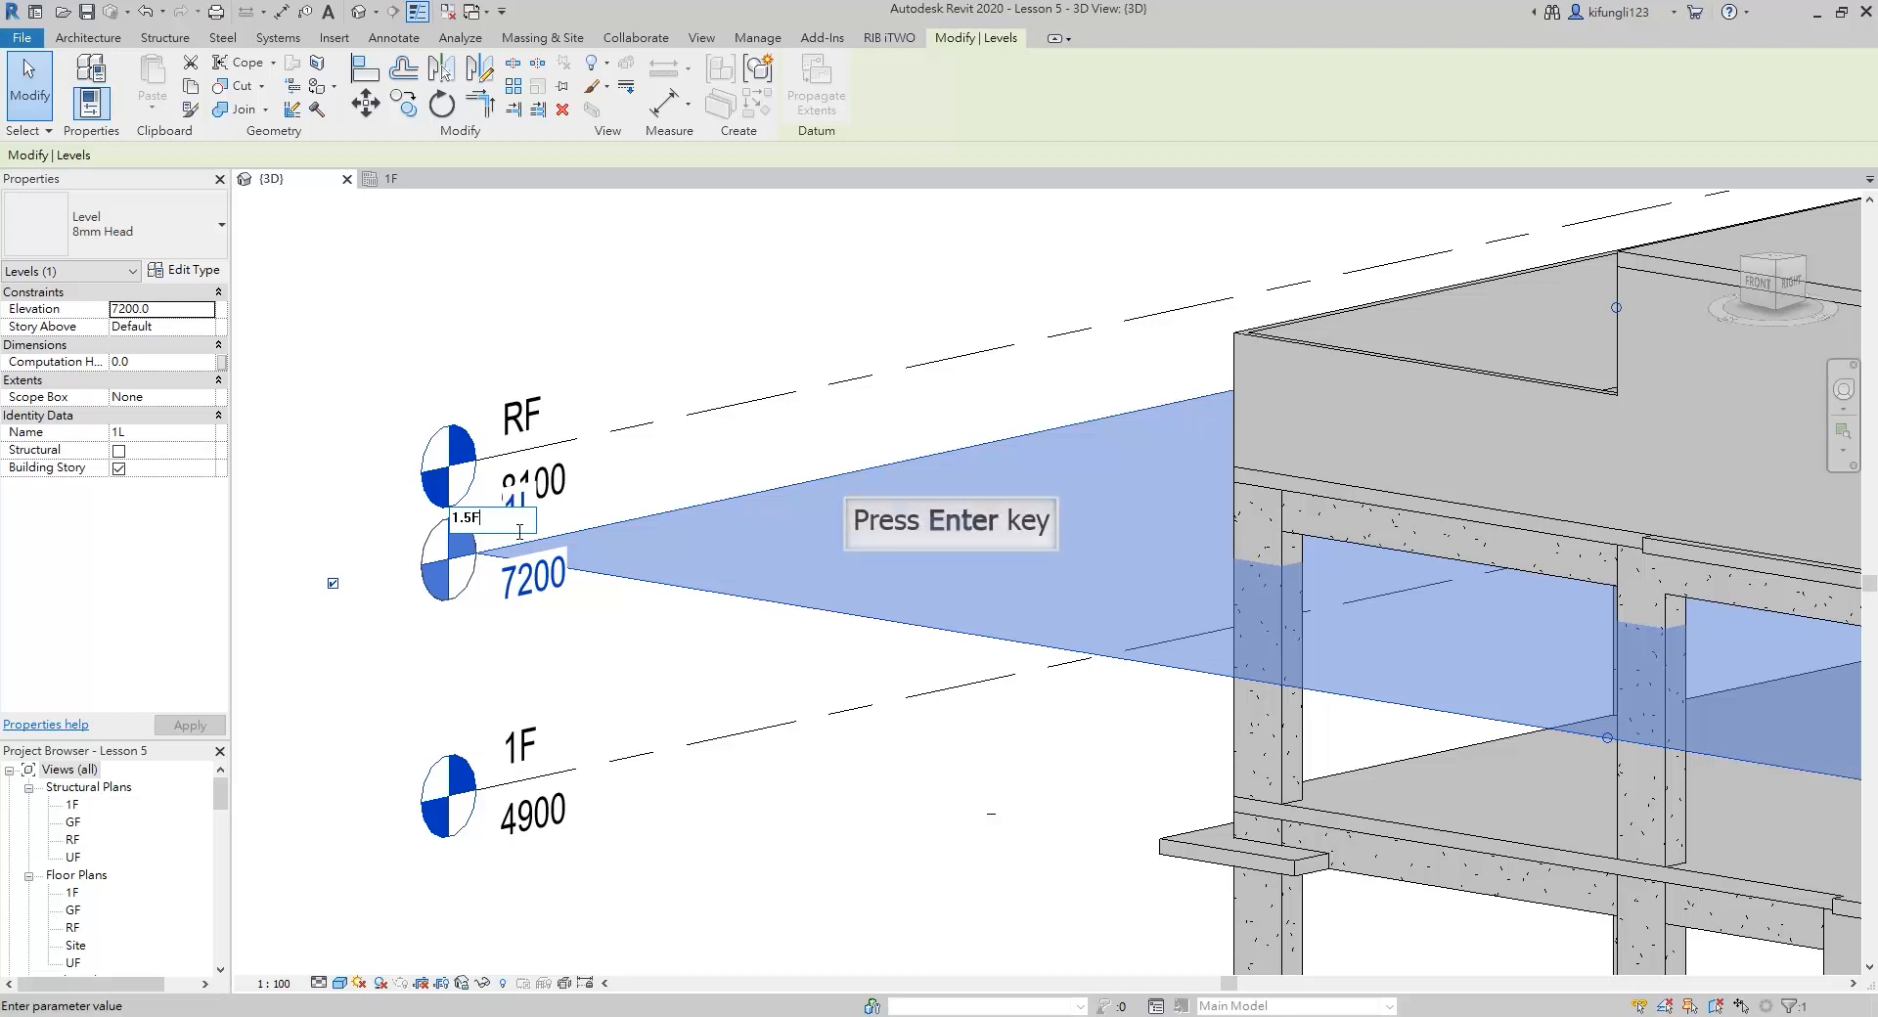
scroll(520, 531, "down", 5)
key("Return")
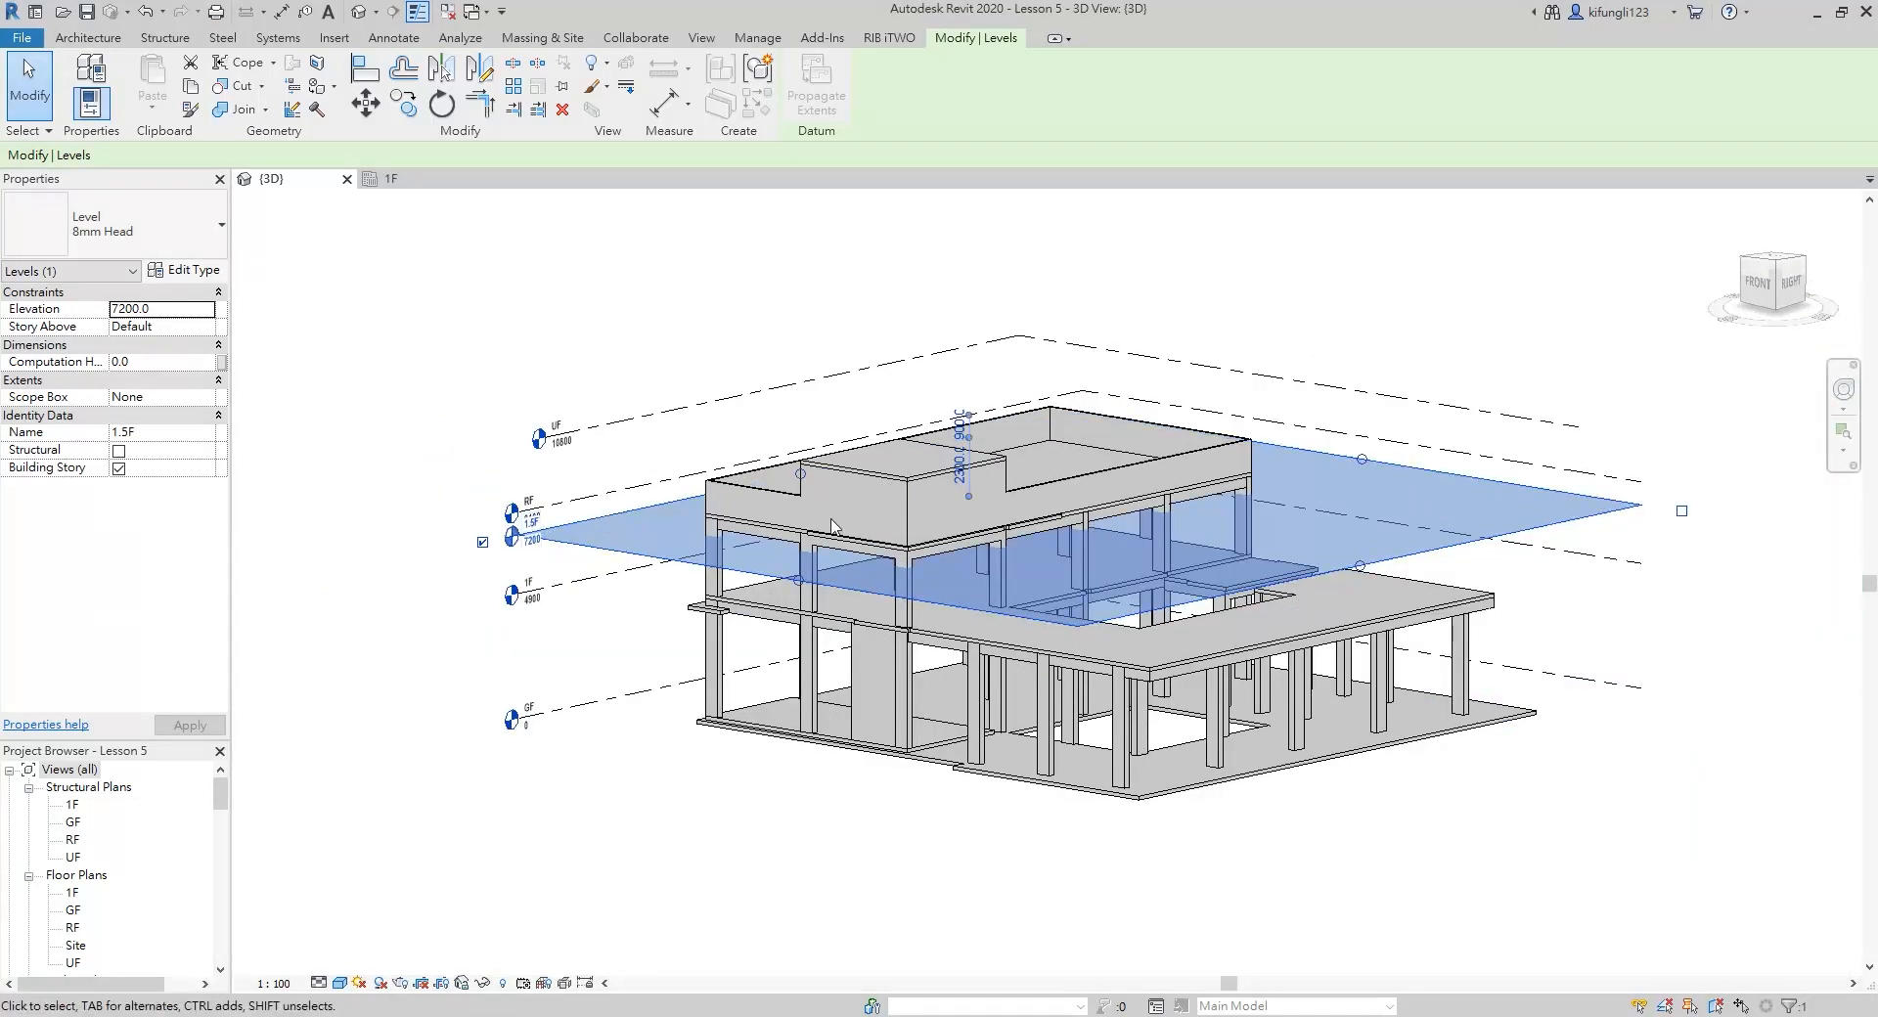
left_click(1239, 322)
scroll(1045, 599, "up", 2)
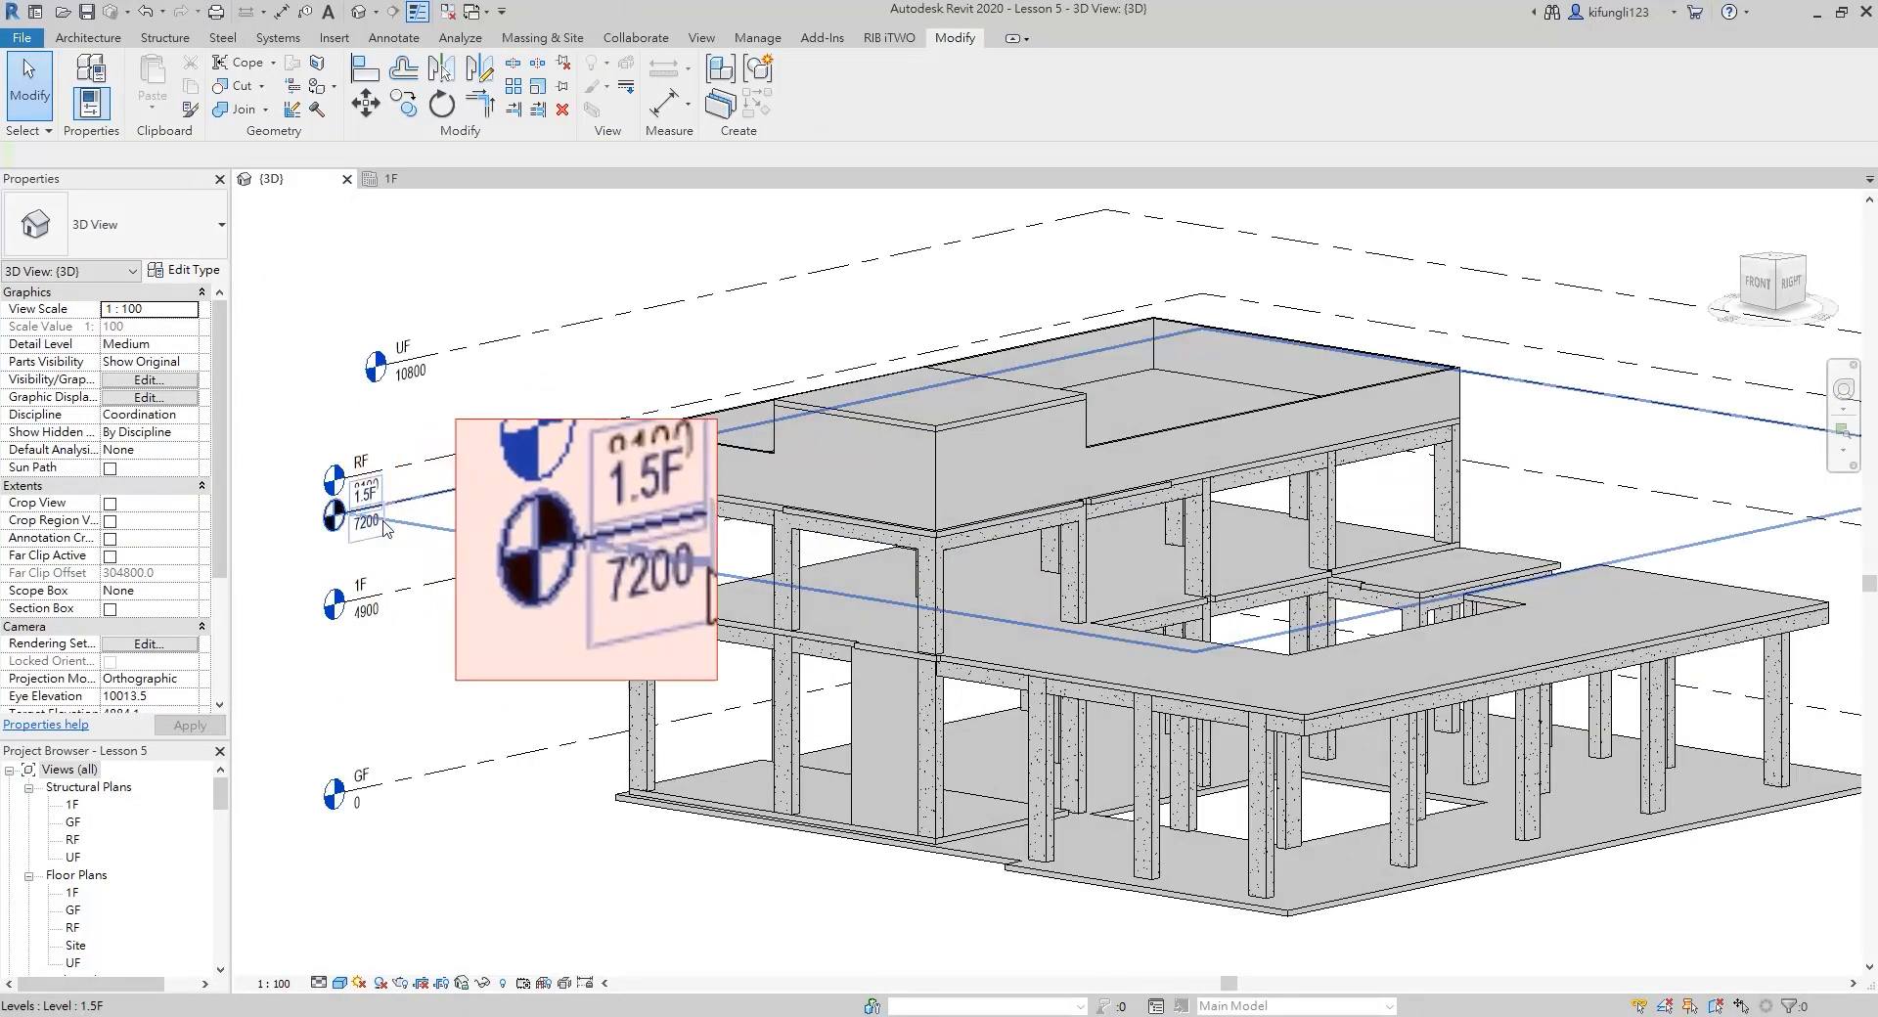
scroll(103, 880, "down", 1)
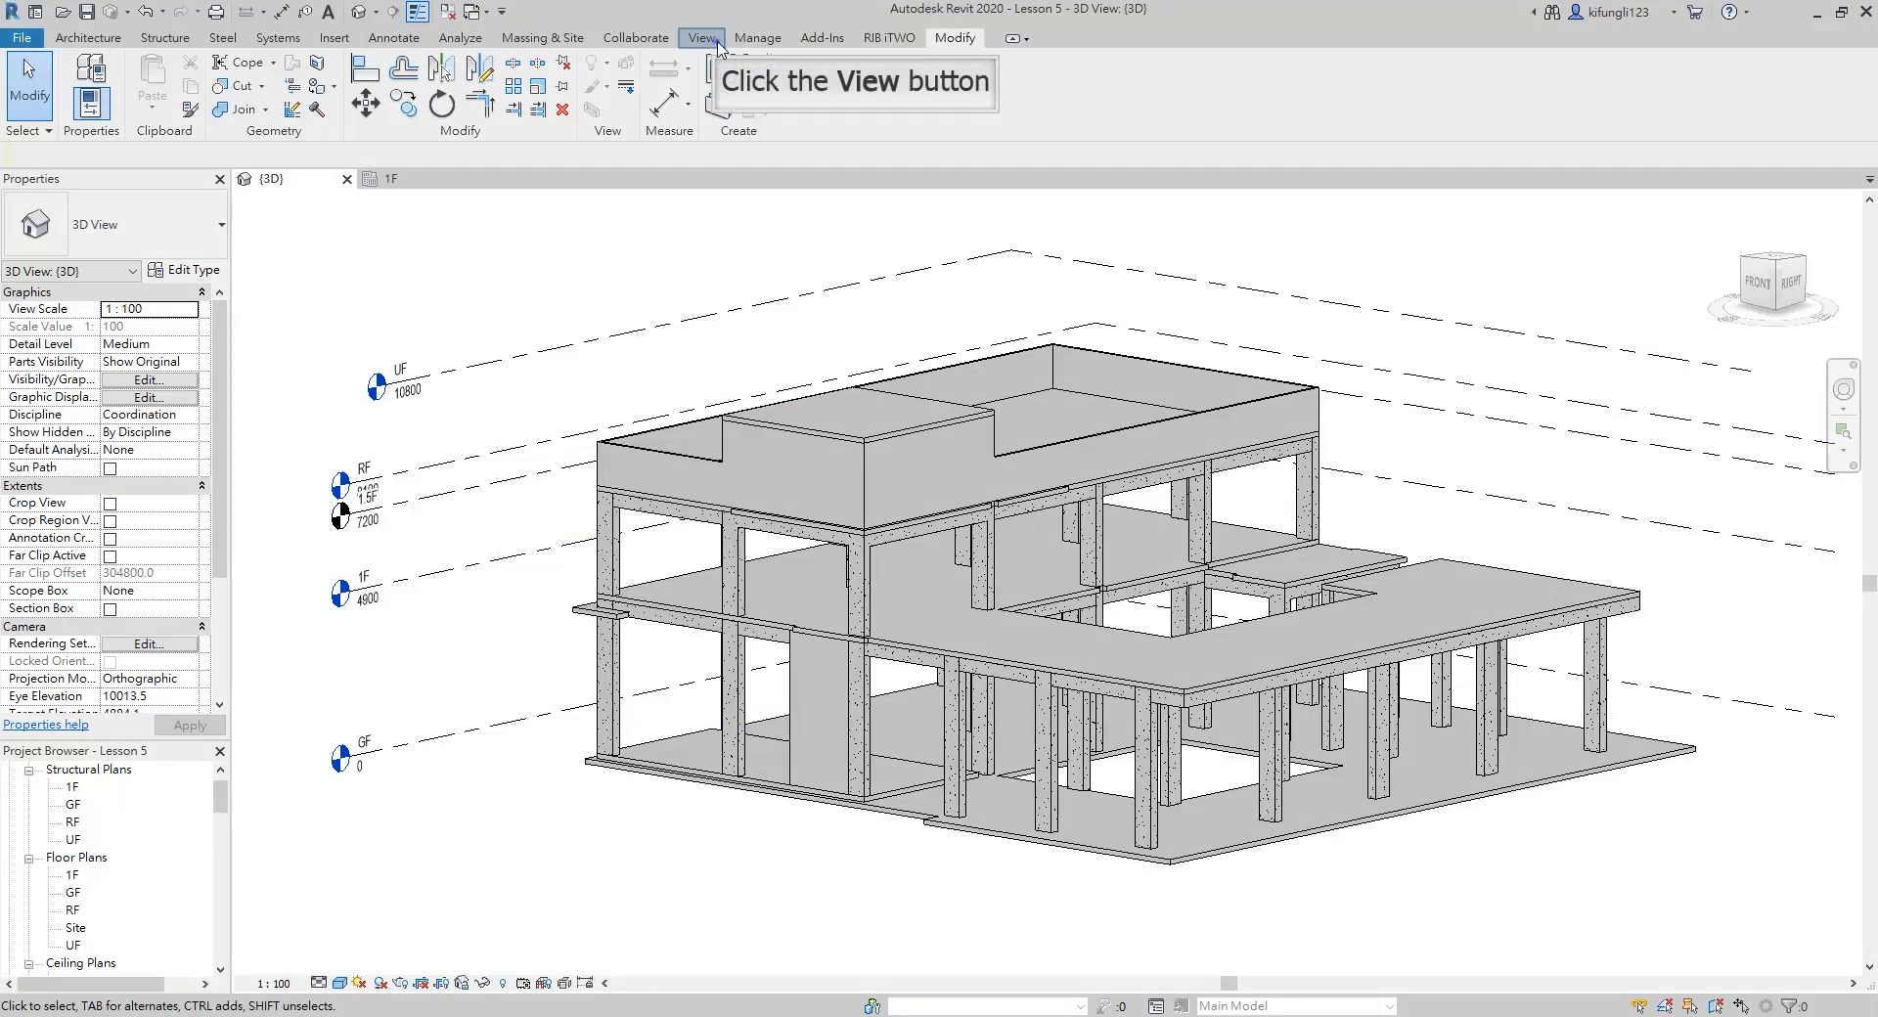
Create a new structural plan view for level 1.5F
left_click(719, 47)
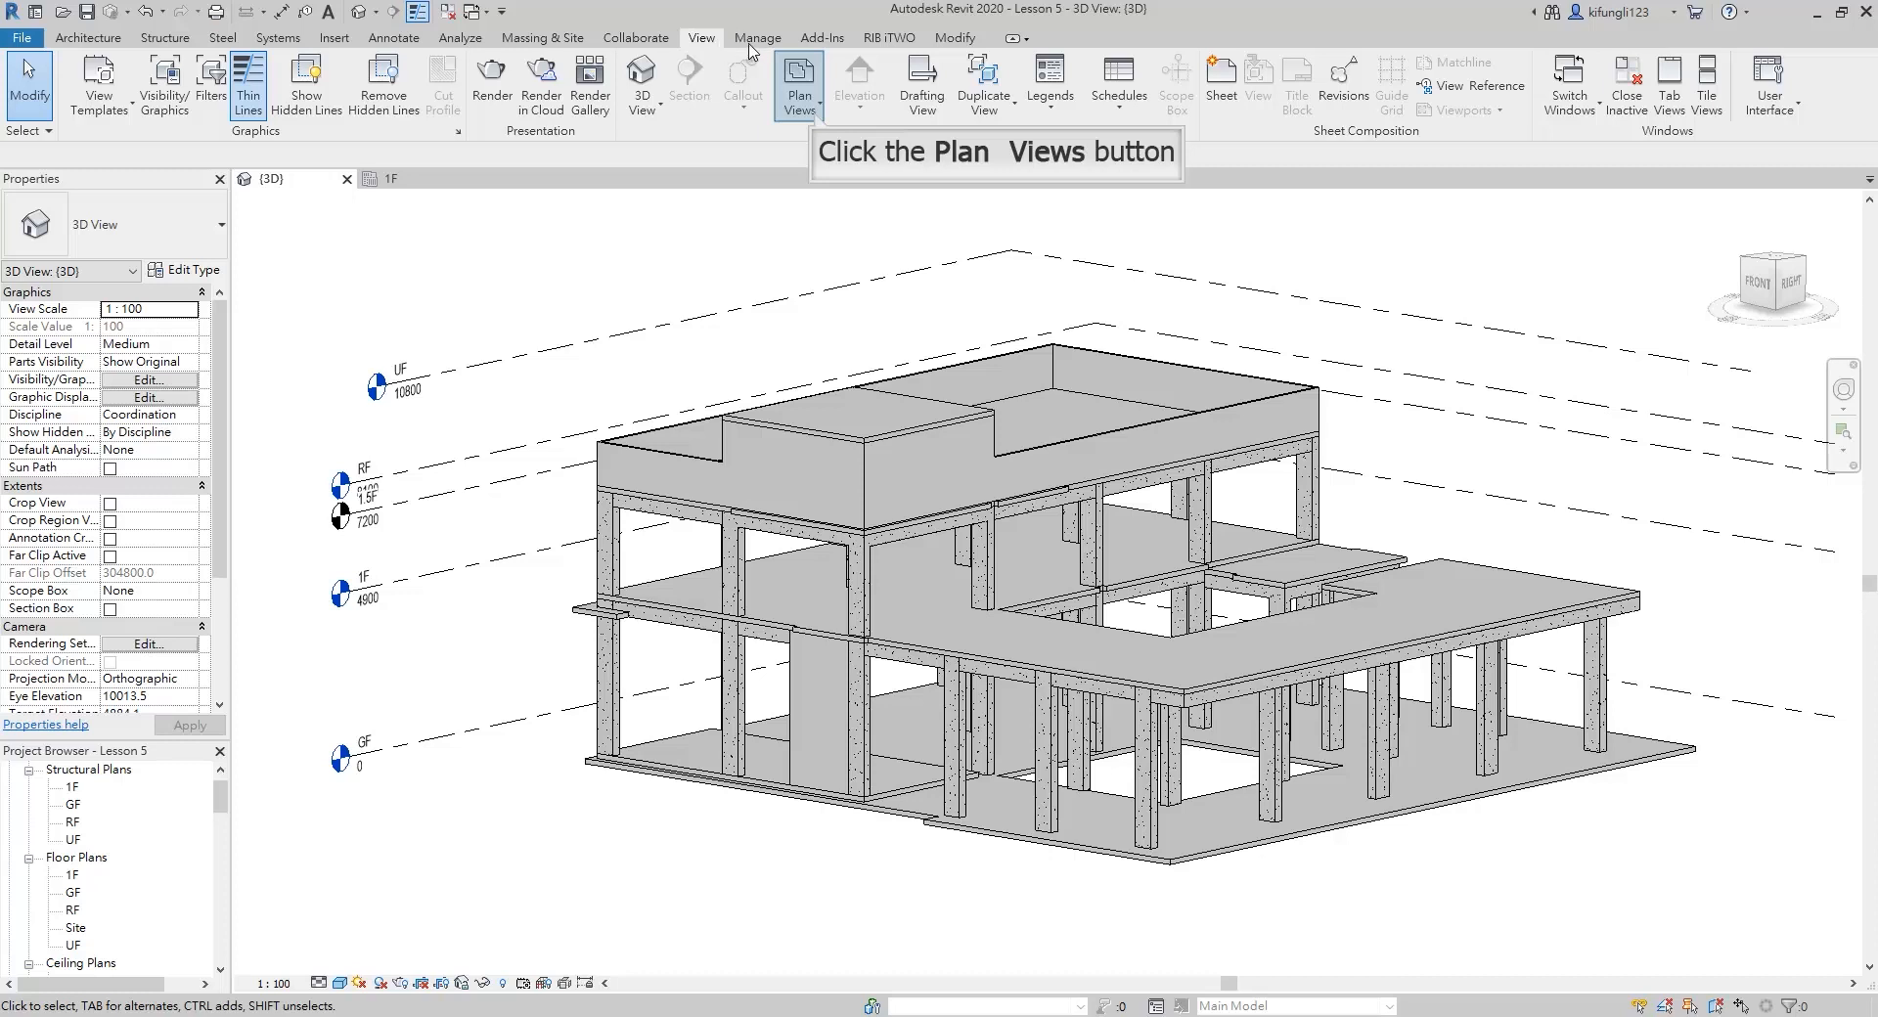
left_click(816, 112)
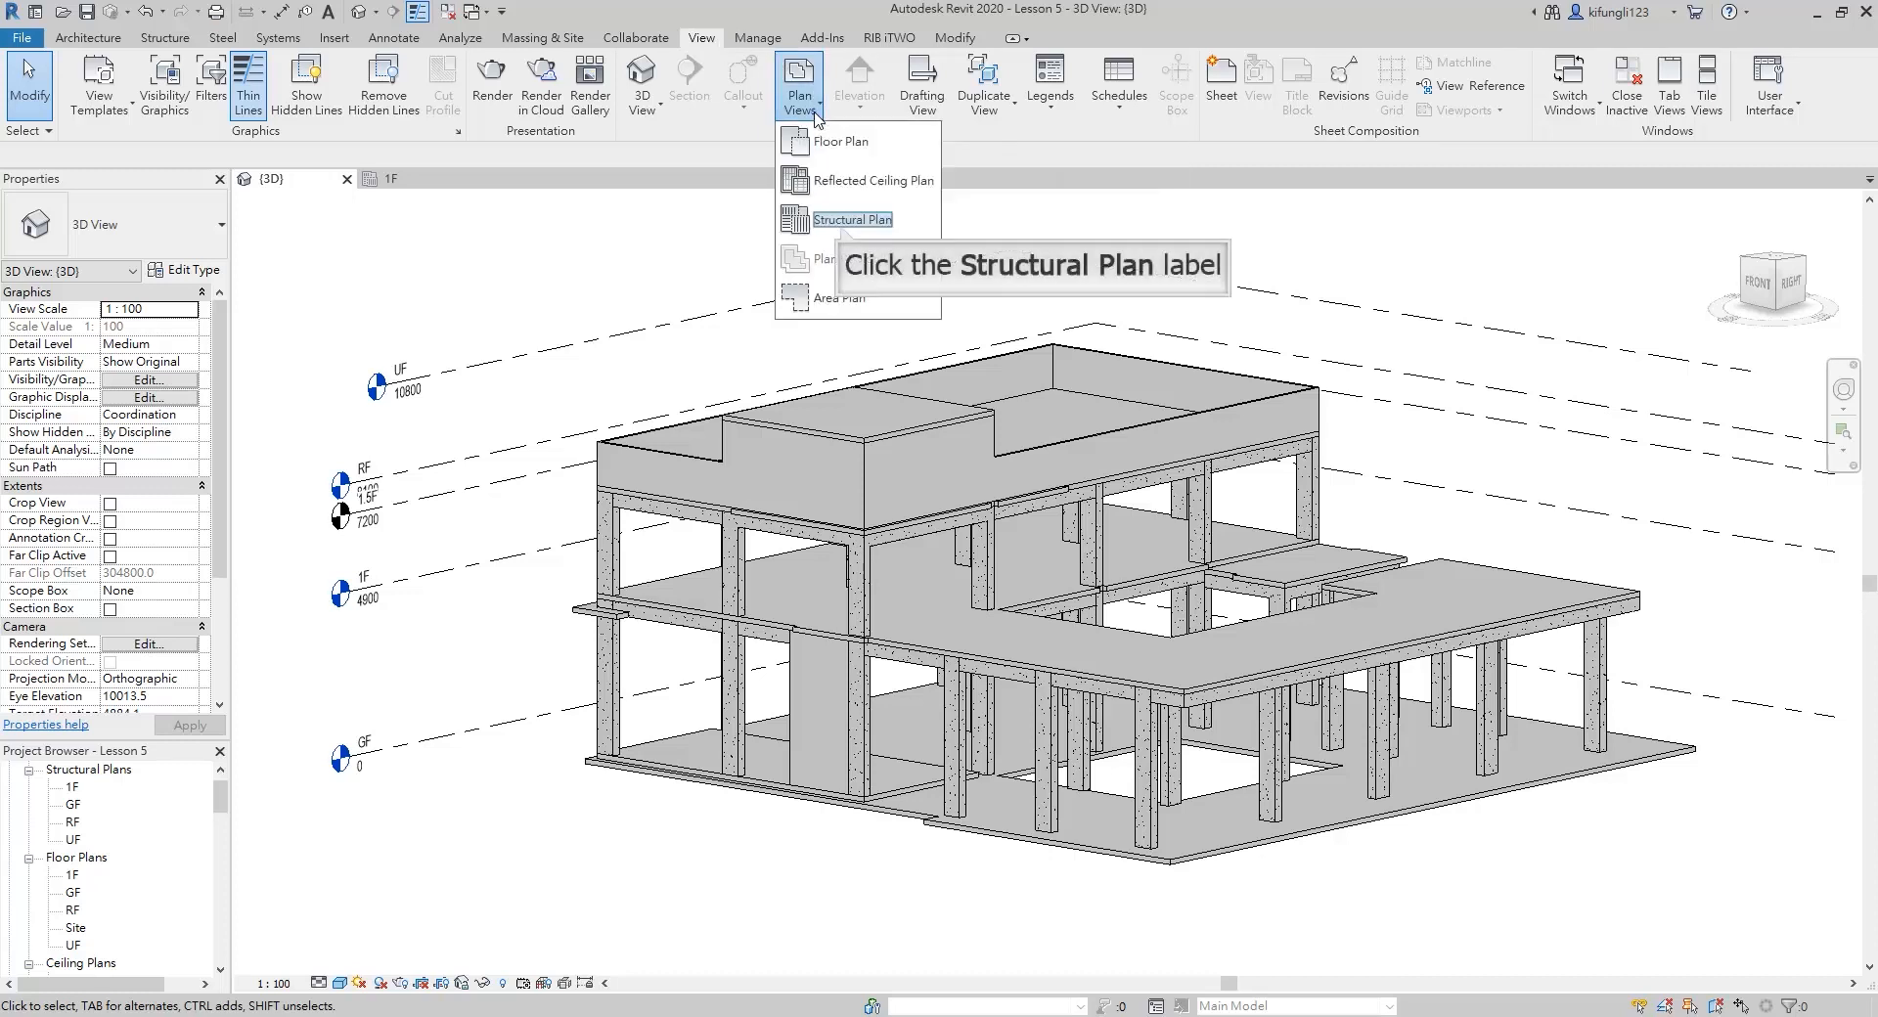
left_click(846, 220)
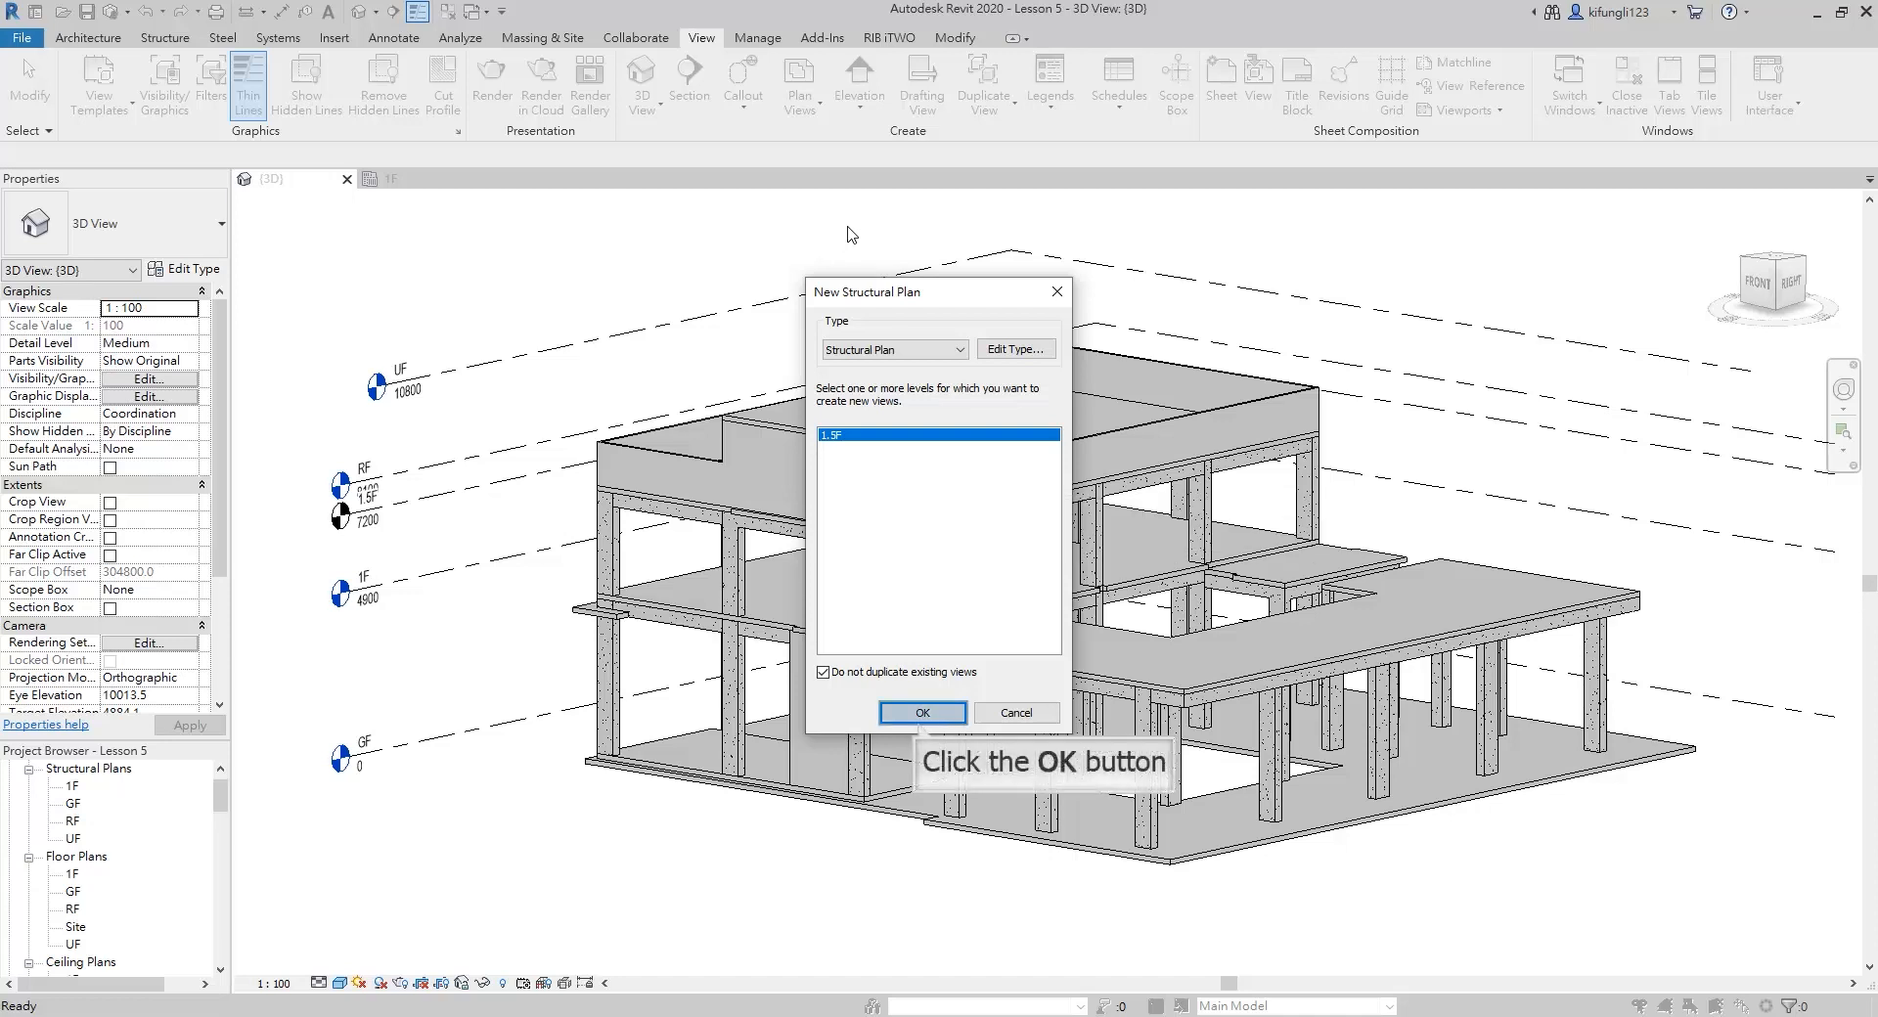
left_click(923, 712)
scroll(1238, 587, "up", 3)
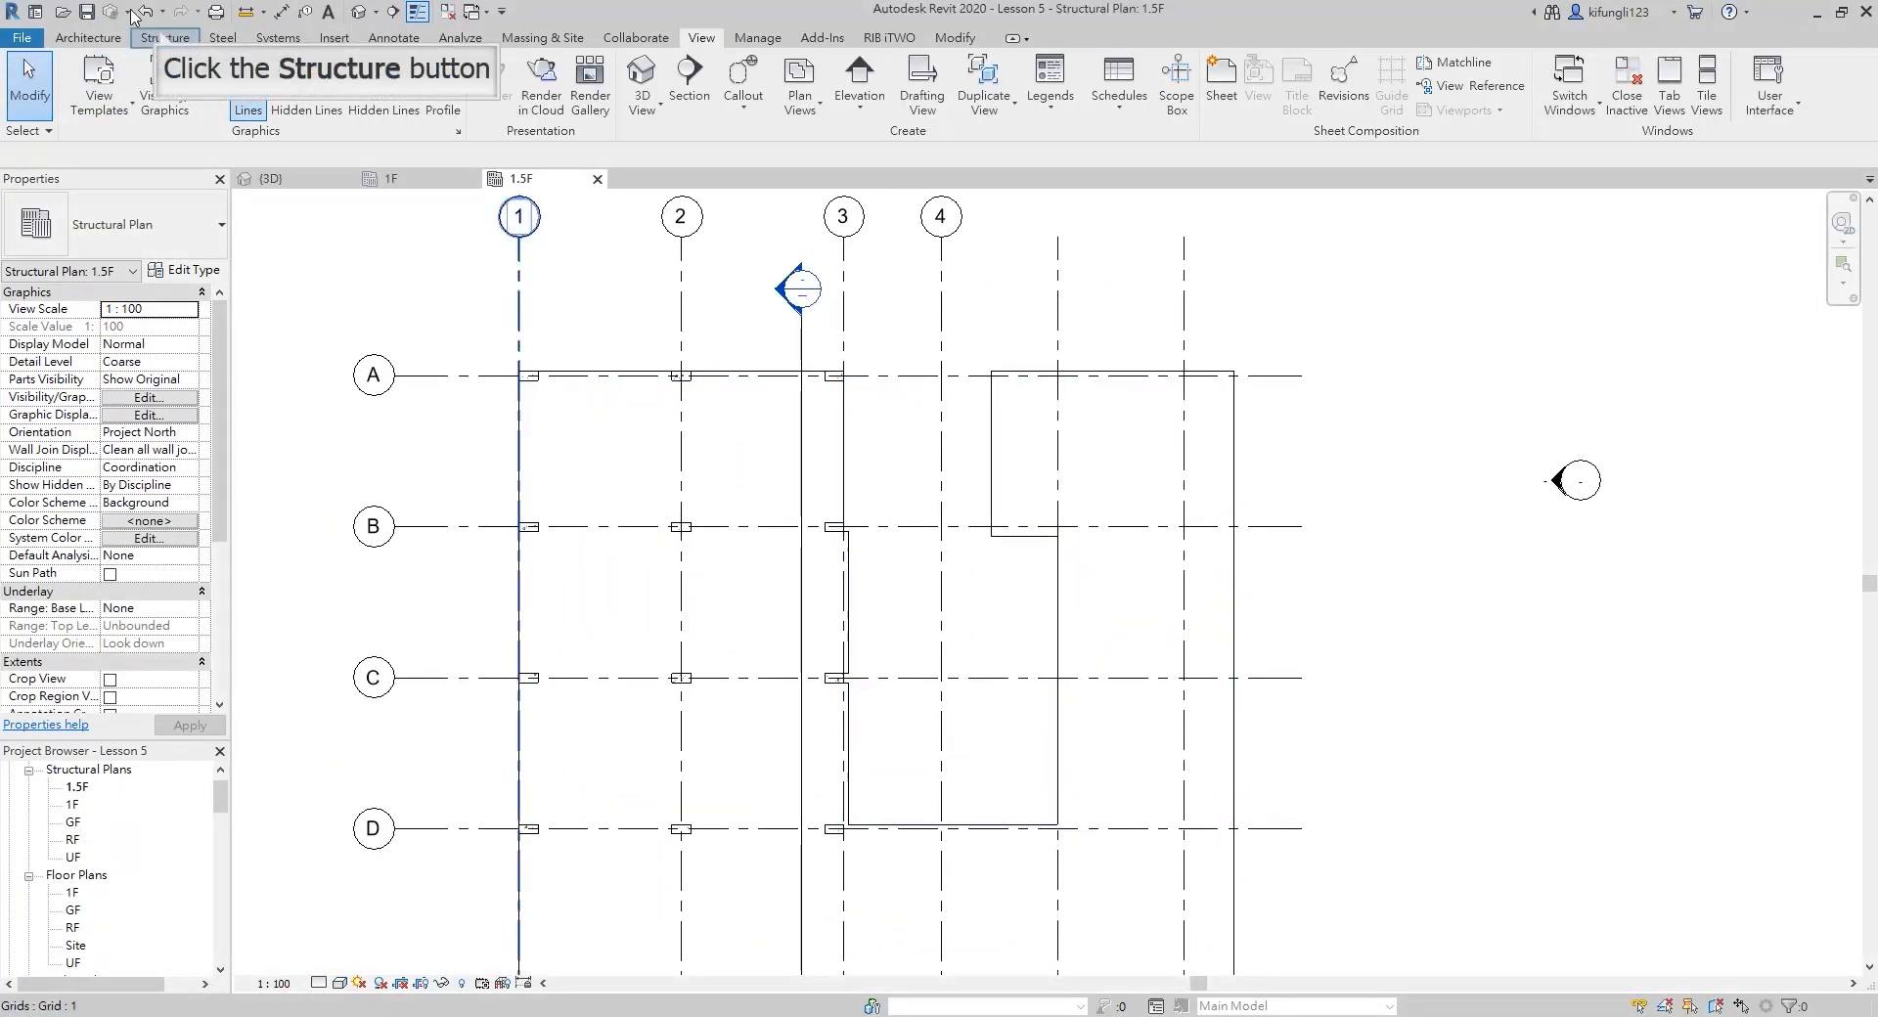
Start a Generic 150mm structural floor on 1.5F and draw a 20200 mm boundary line along grid 5 between the slab's north and south edges
left_click(162, 37)
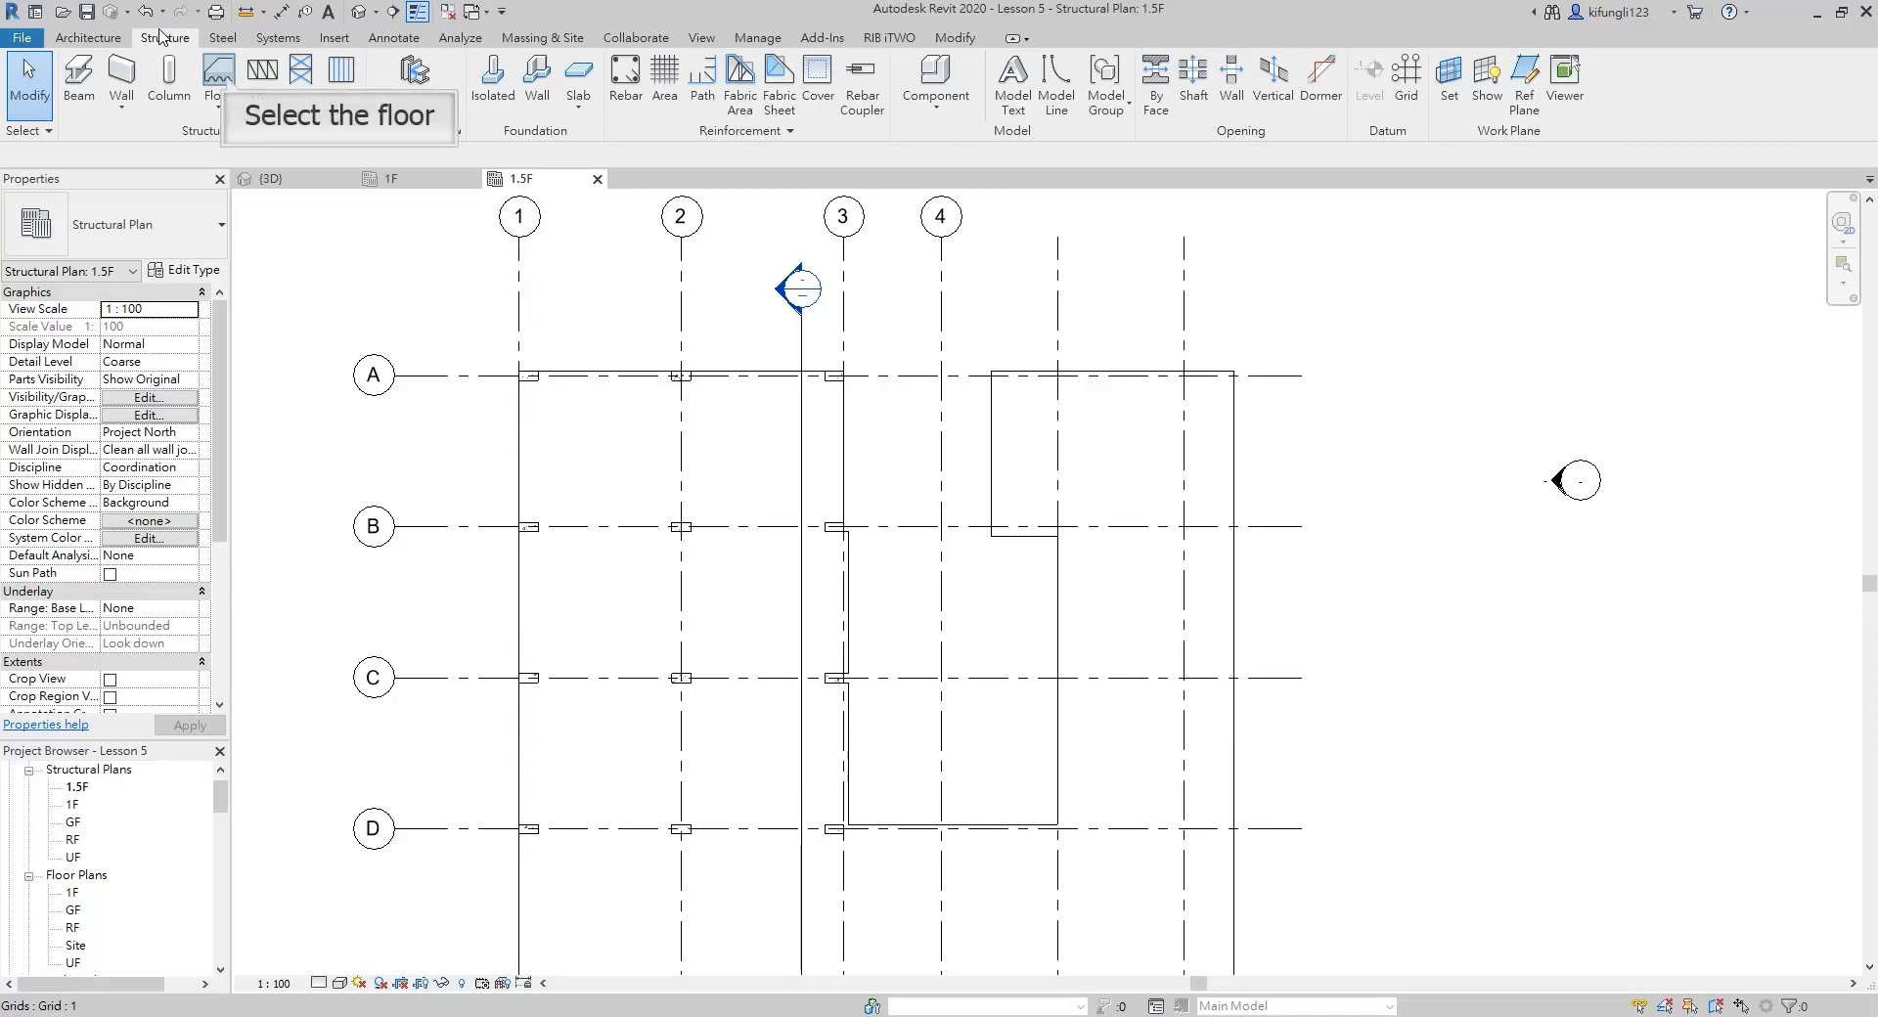
left_click(220, 70)
scroll(1188, 553, "down", 2)
scroll(1034, 440, "up", 1)
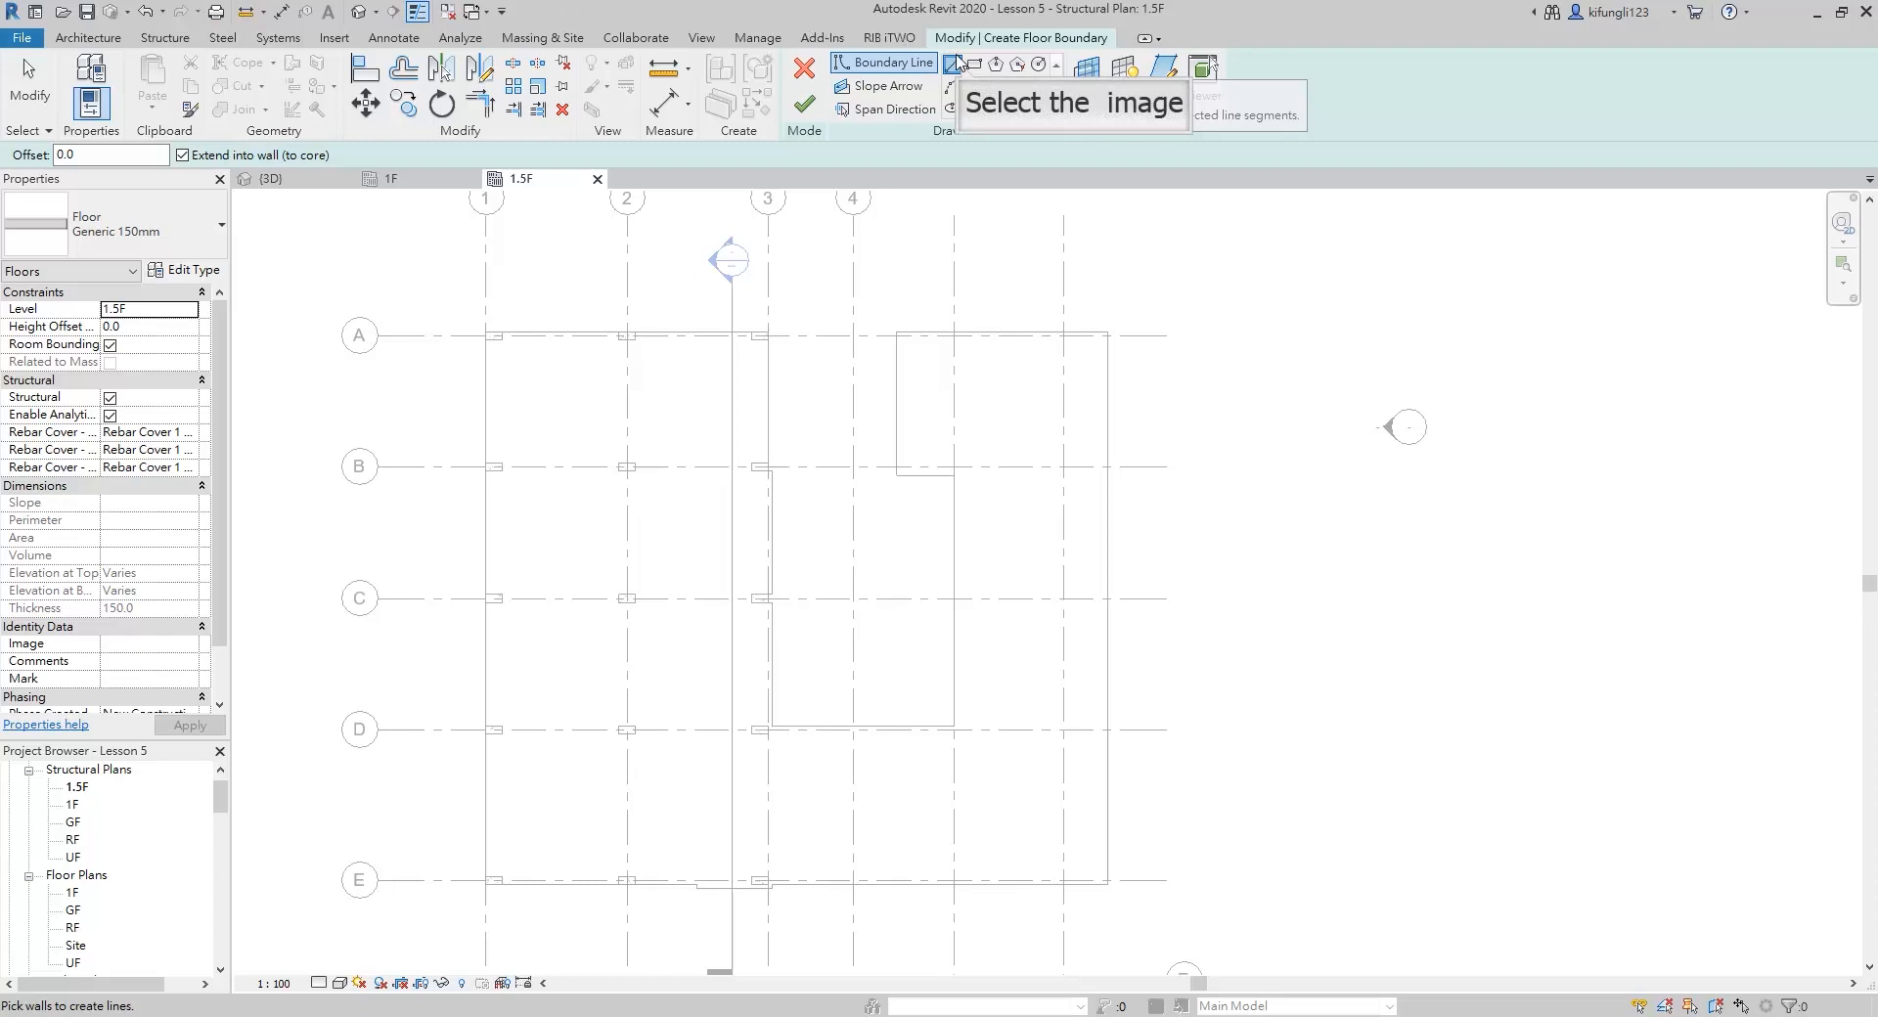
left_click(961, 68)
scroll(984, 369, "up", 2)
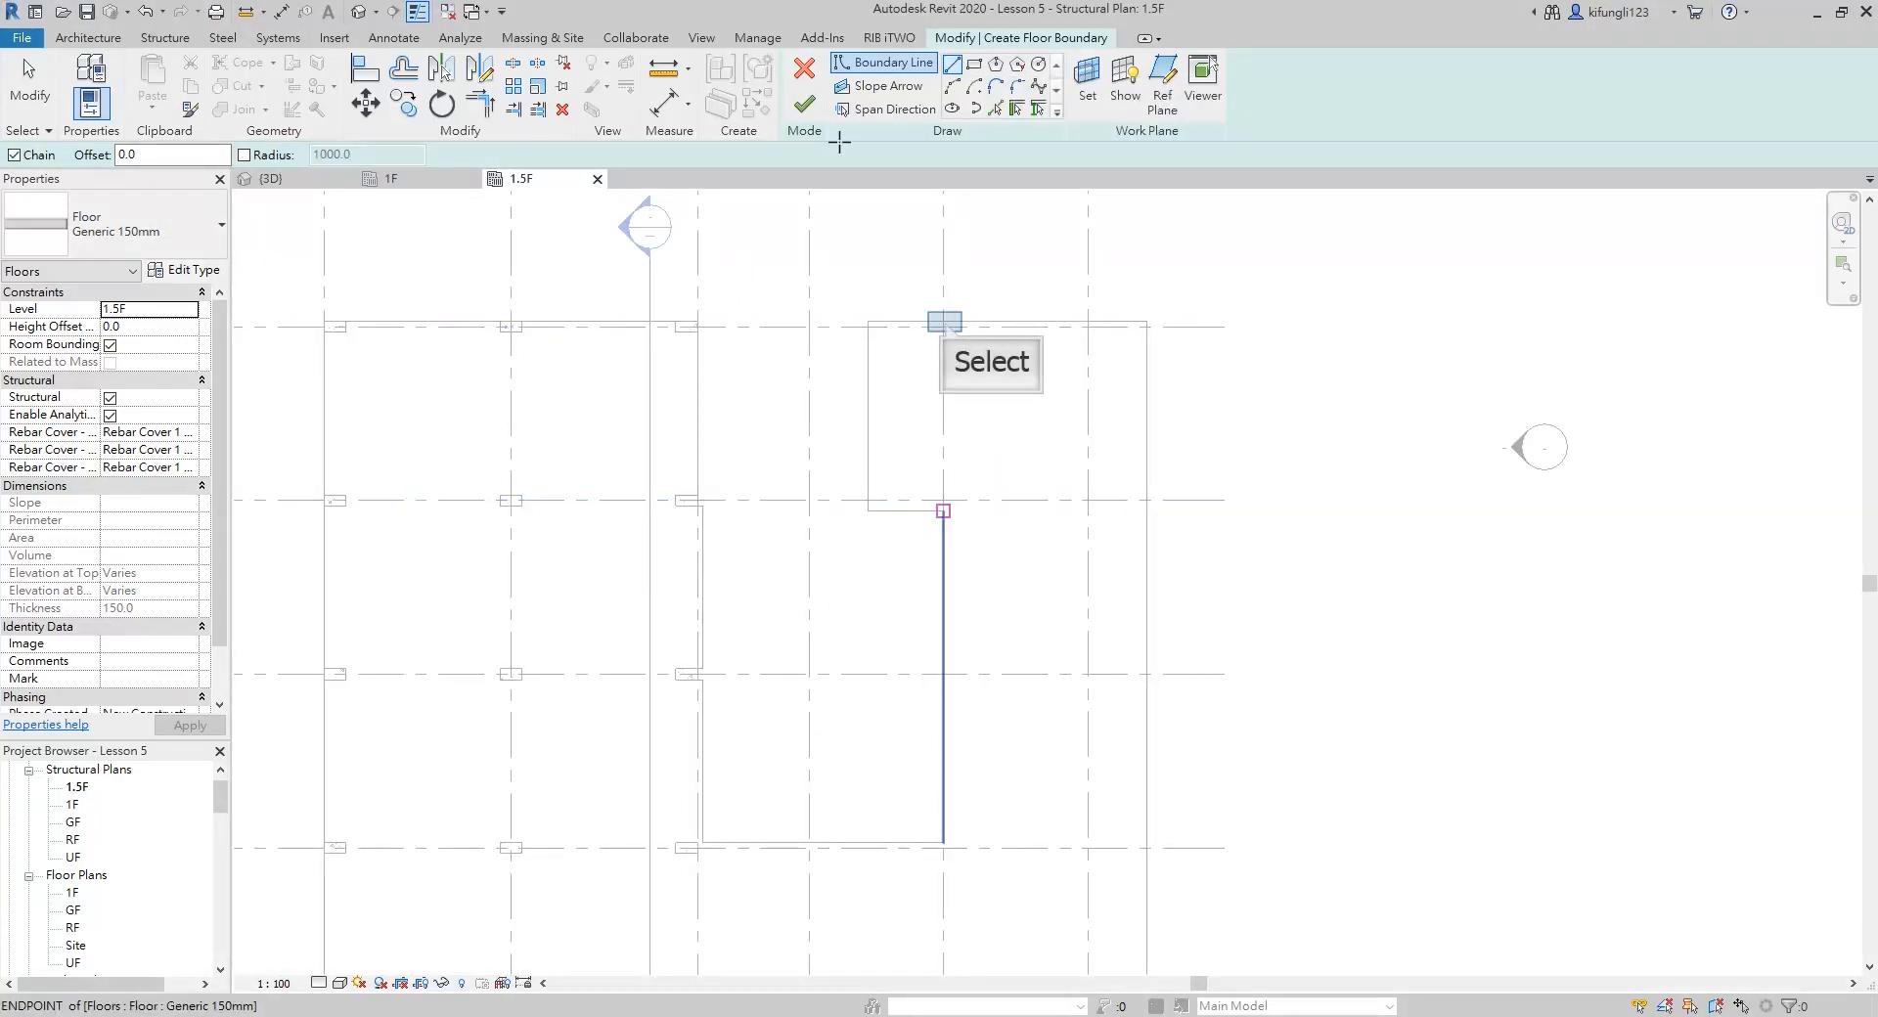
left_click(943, 323)
scroll(958, 665, "down", 2)
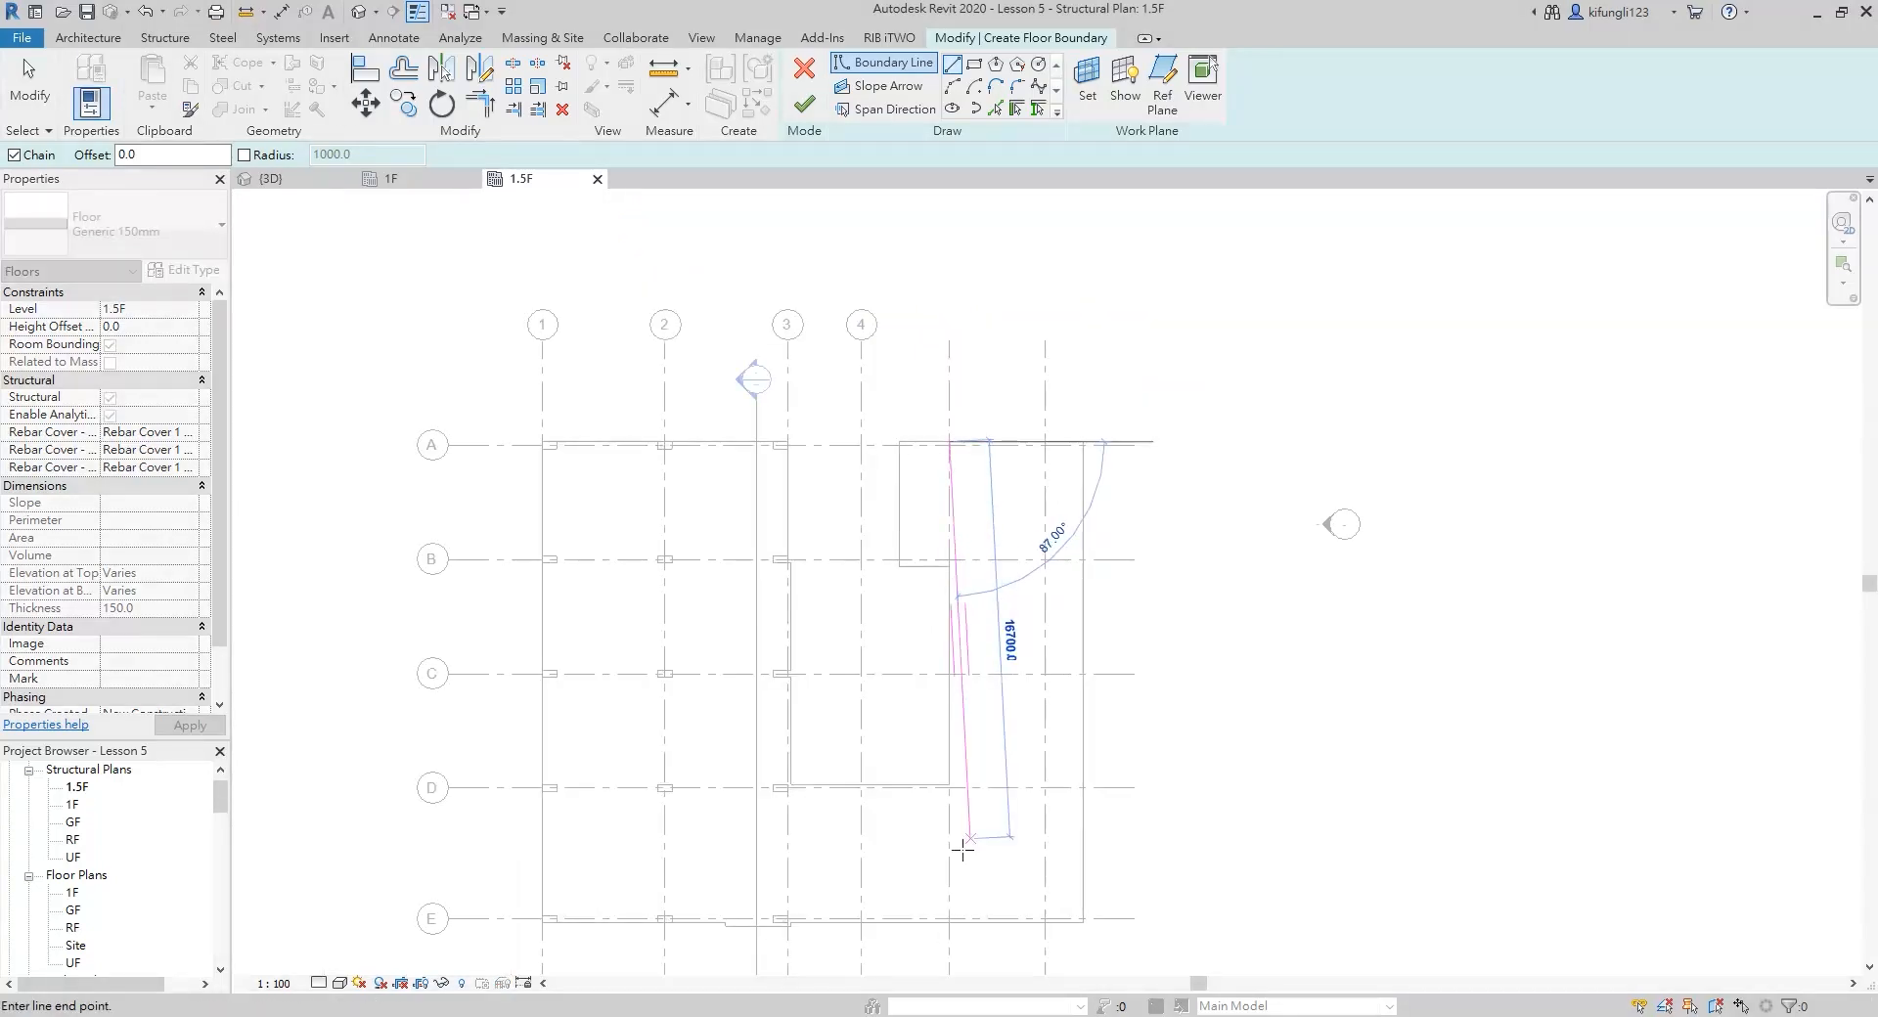
left_click(946, 922)
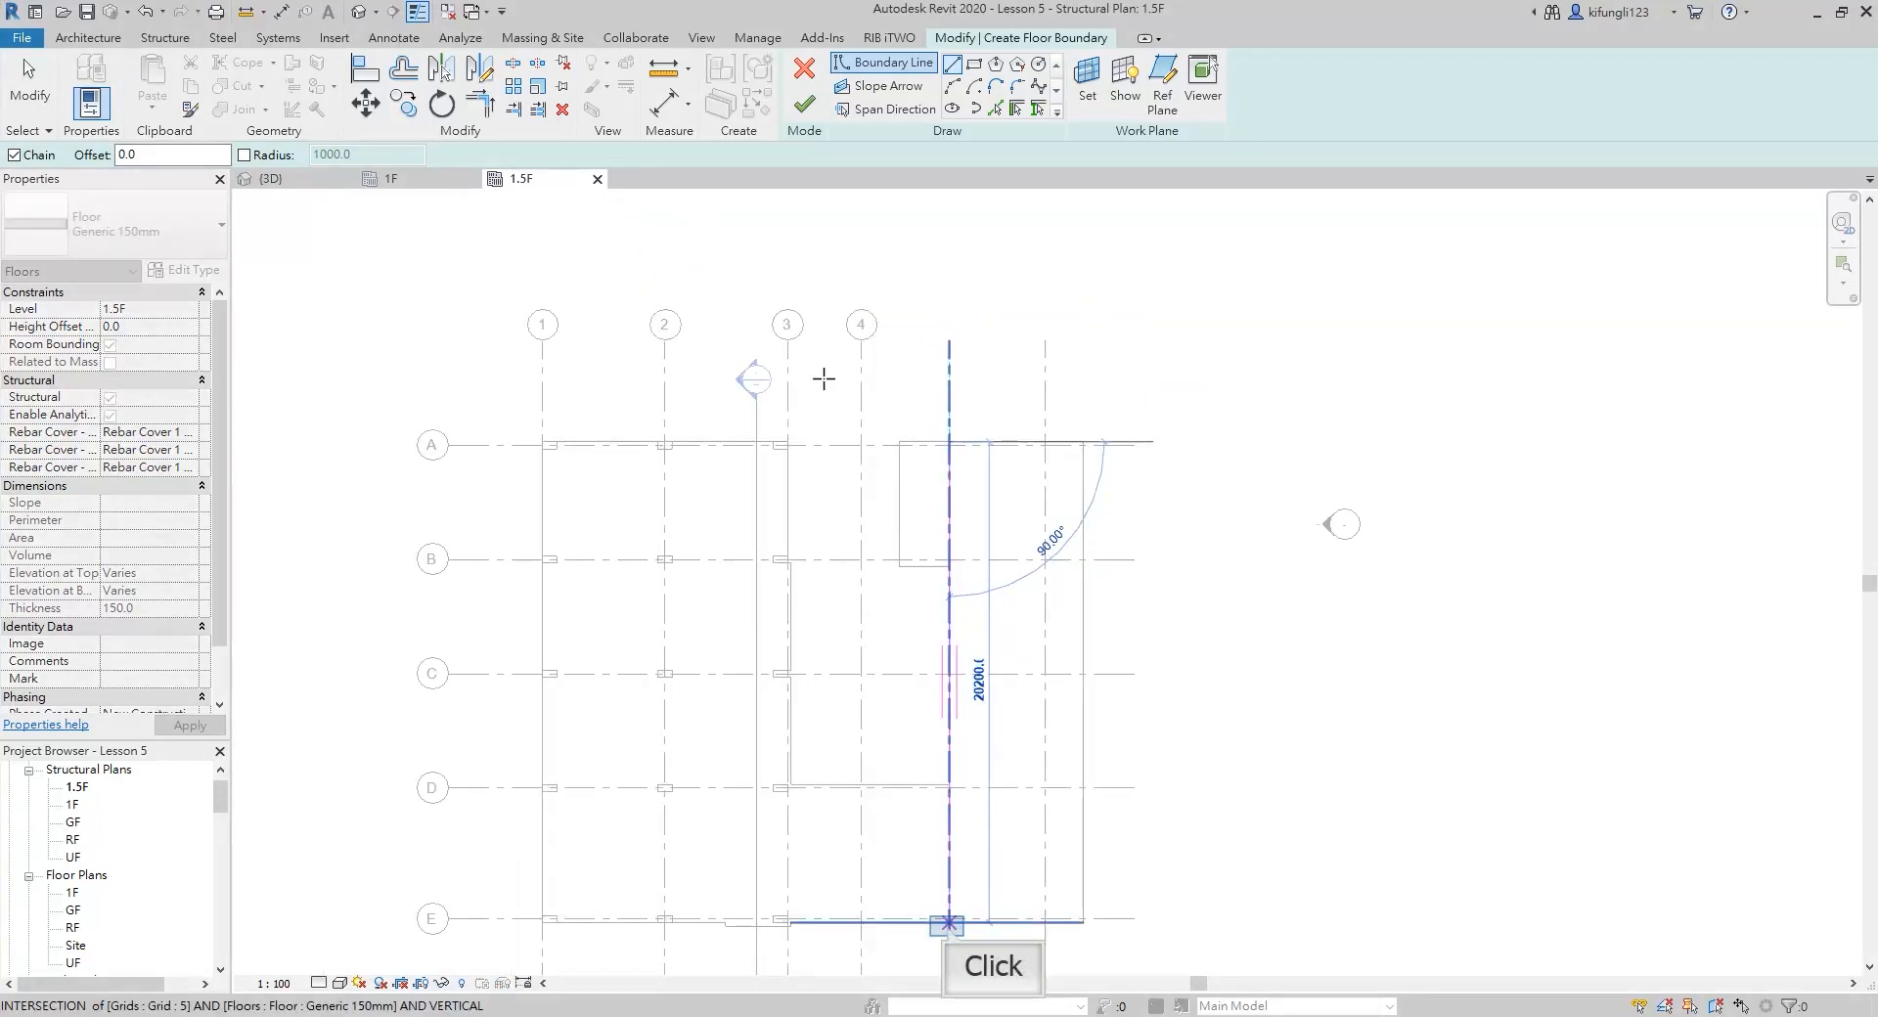
left_click(947, 923)
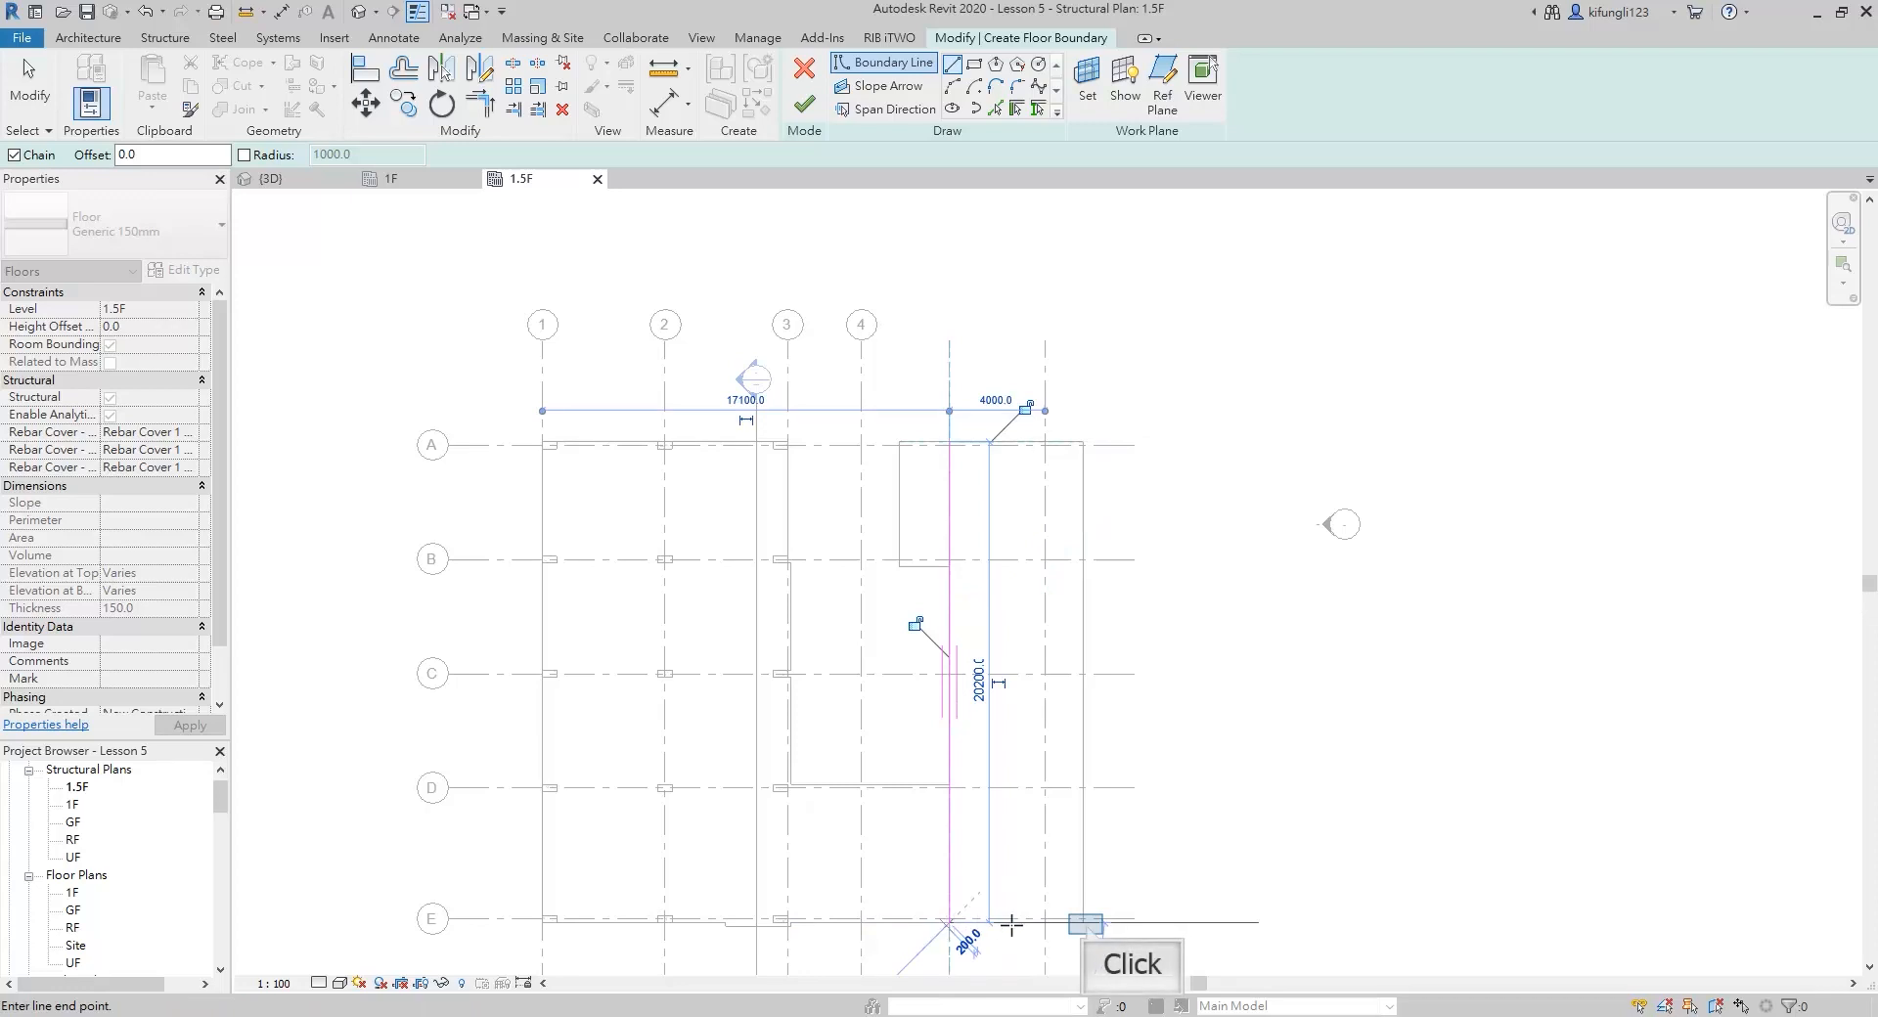
Close the floor boundary into a rectangle 5600 mm wide, following the slab's south, east and north edges back to grid 5
left_click(1084, 923)
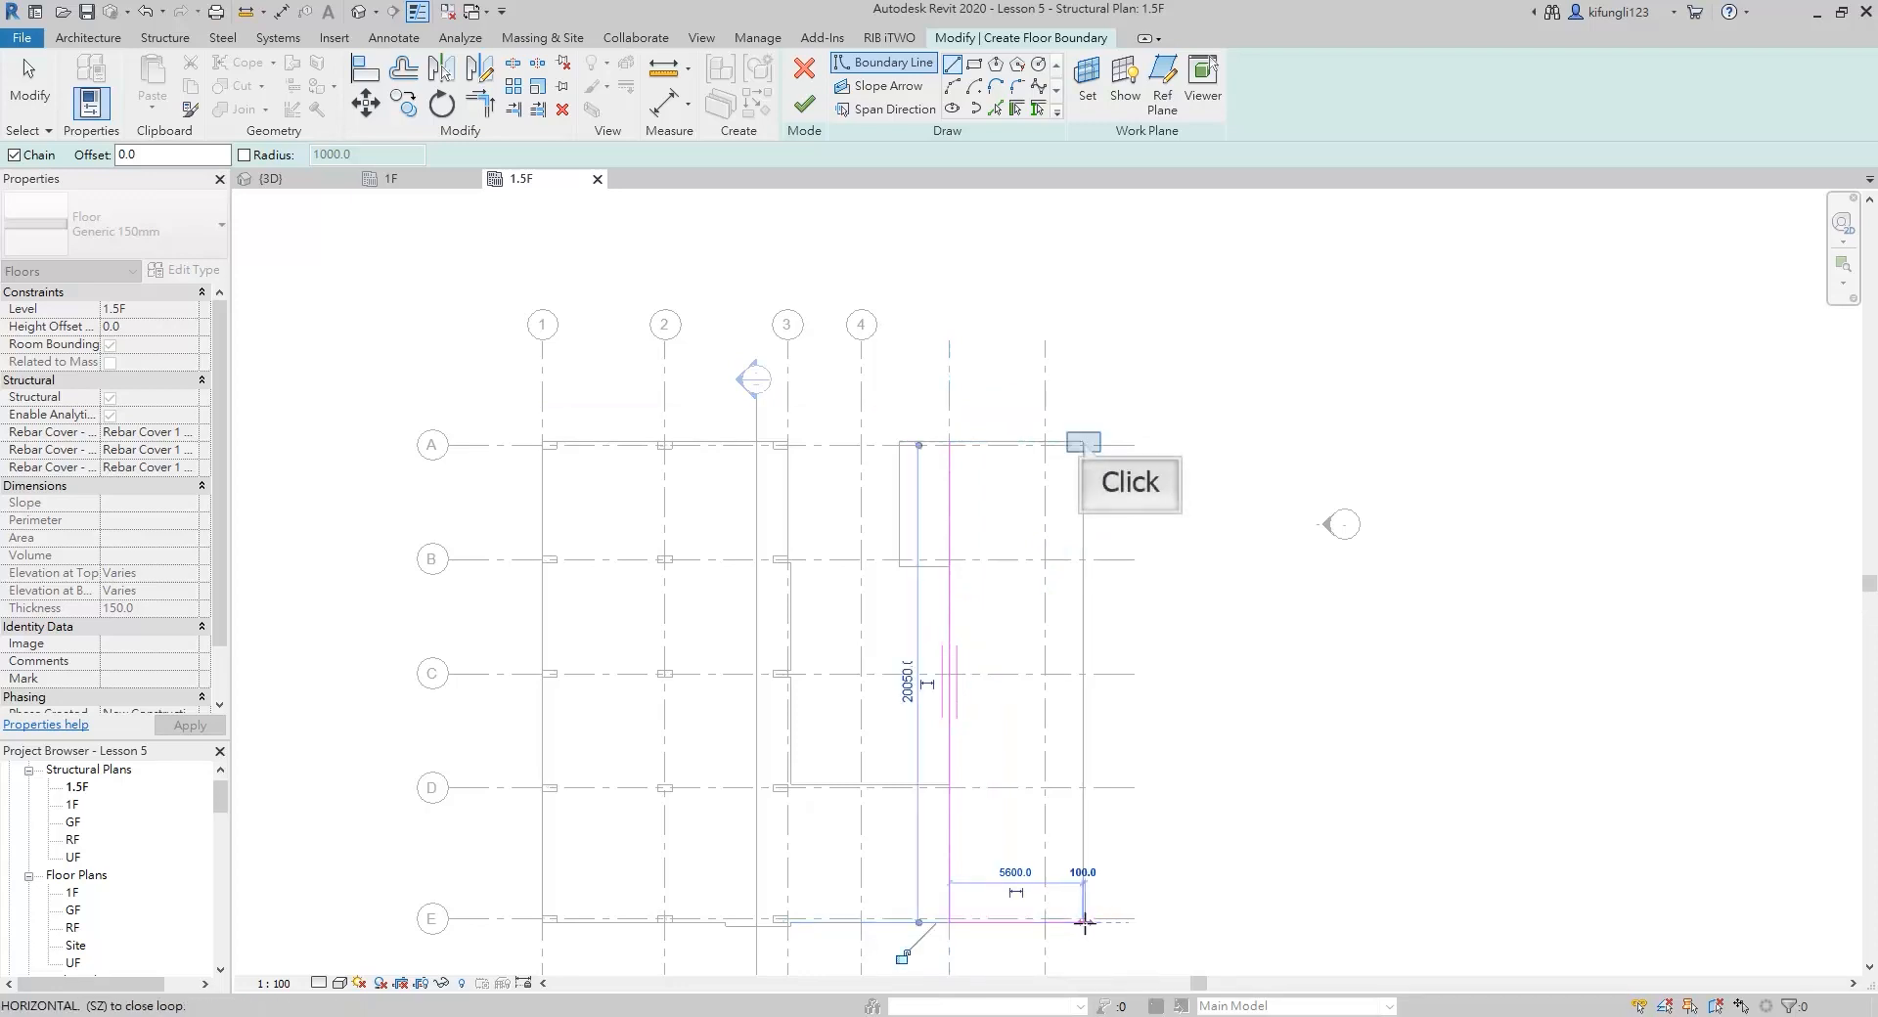
left_click(1084, 442)
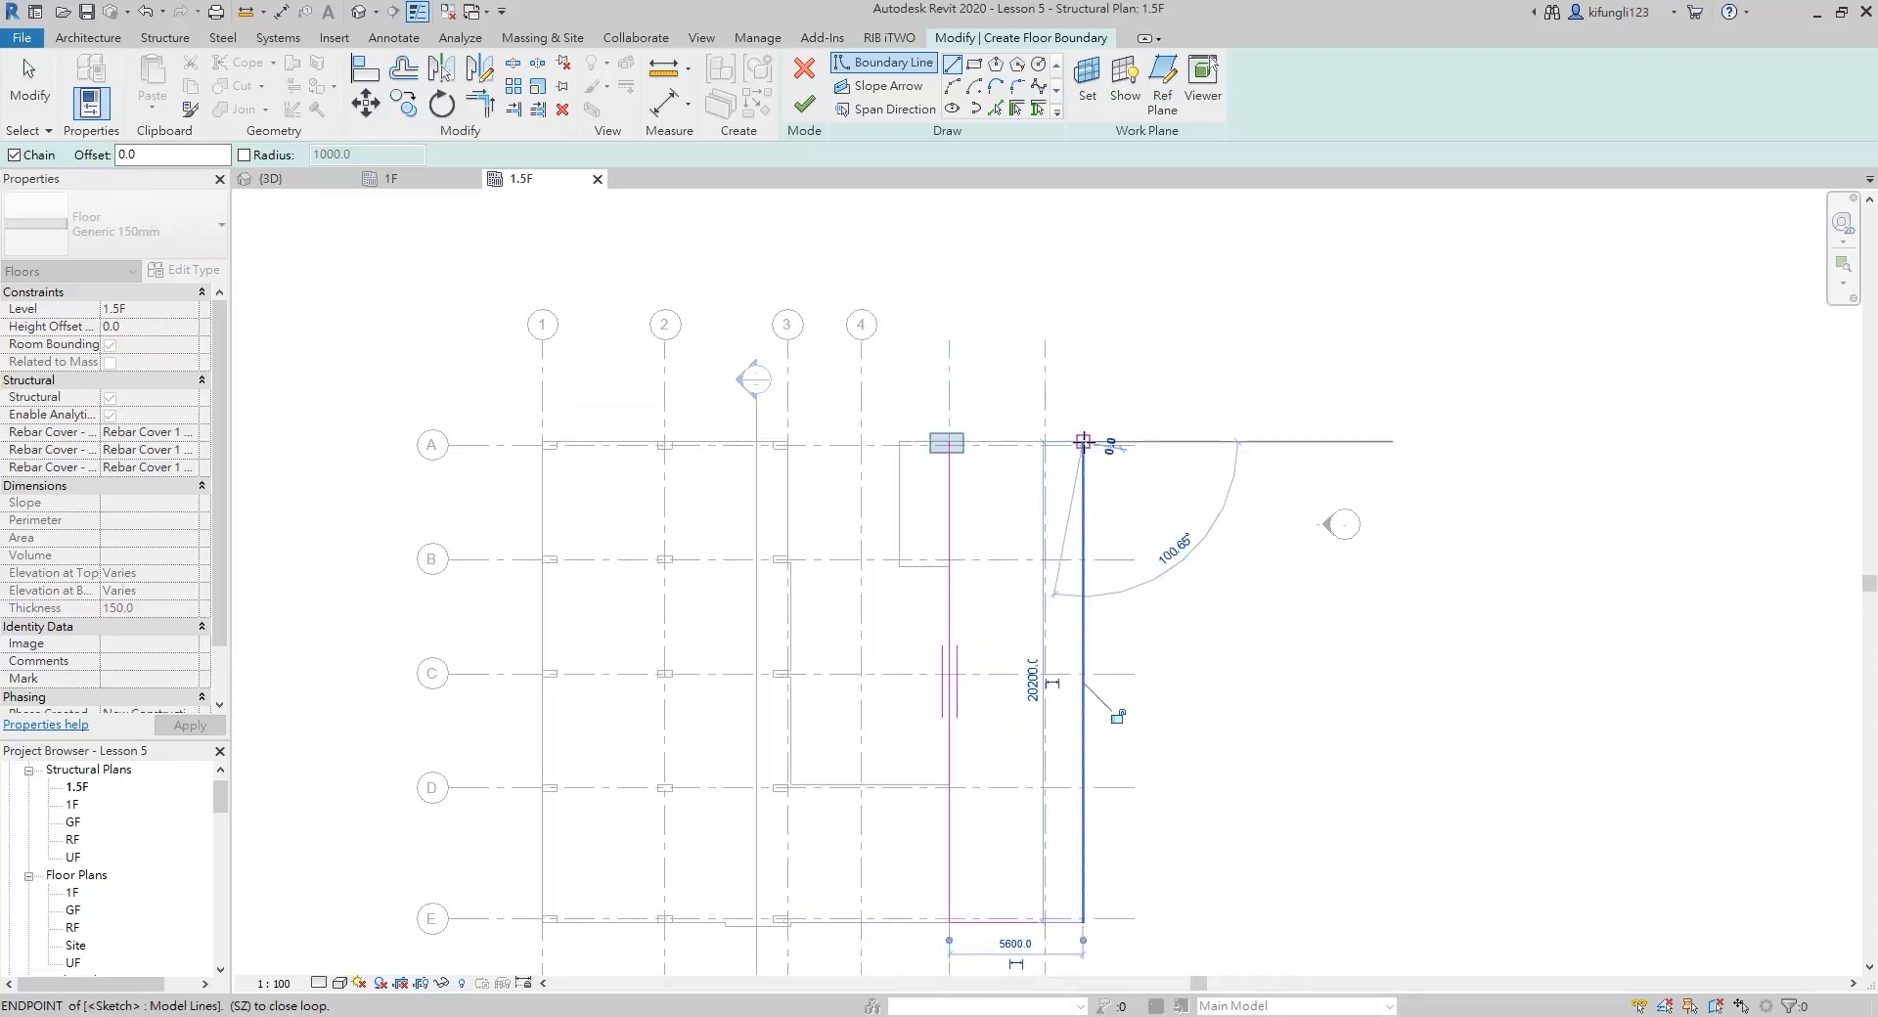
left_click(947, 442)
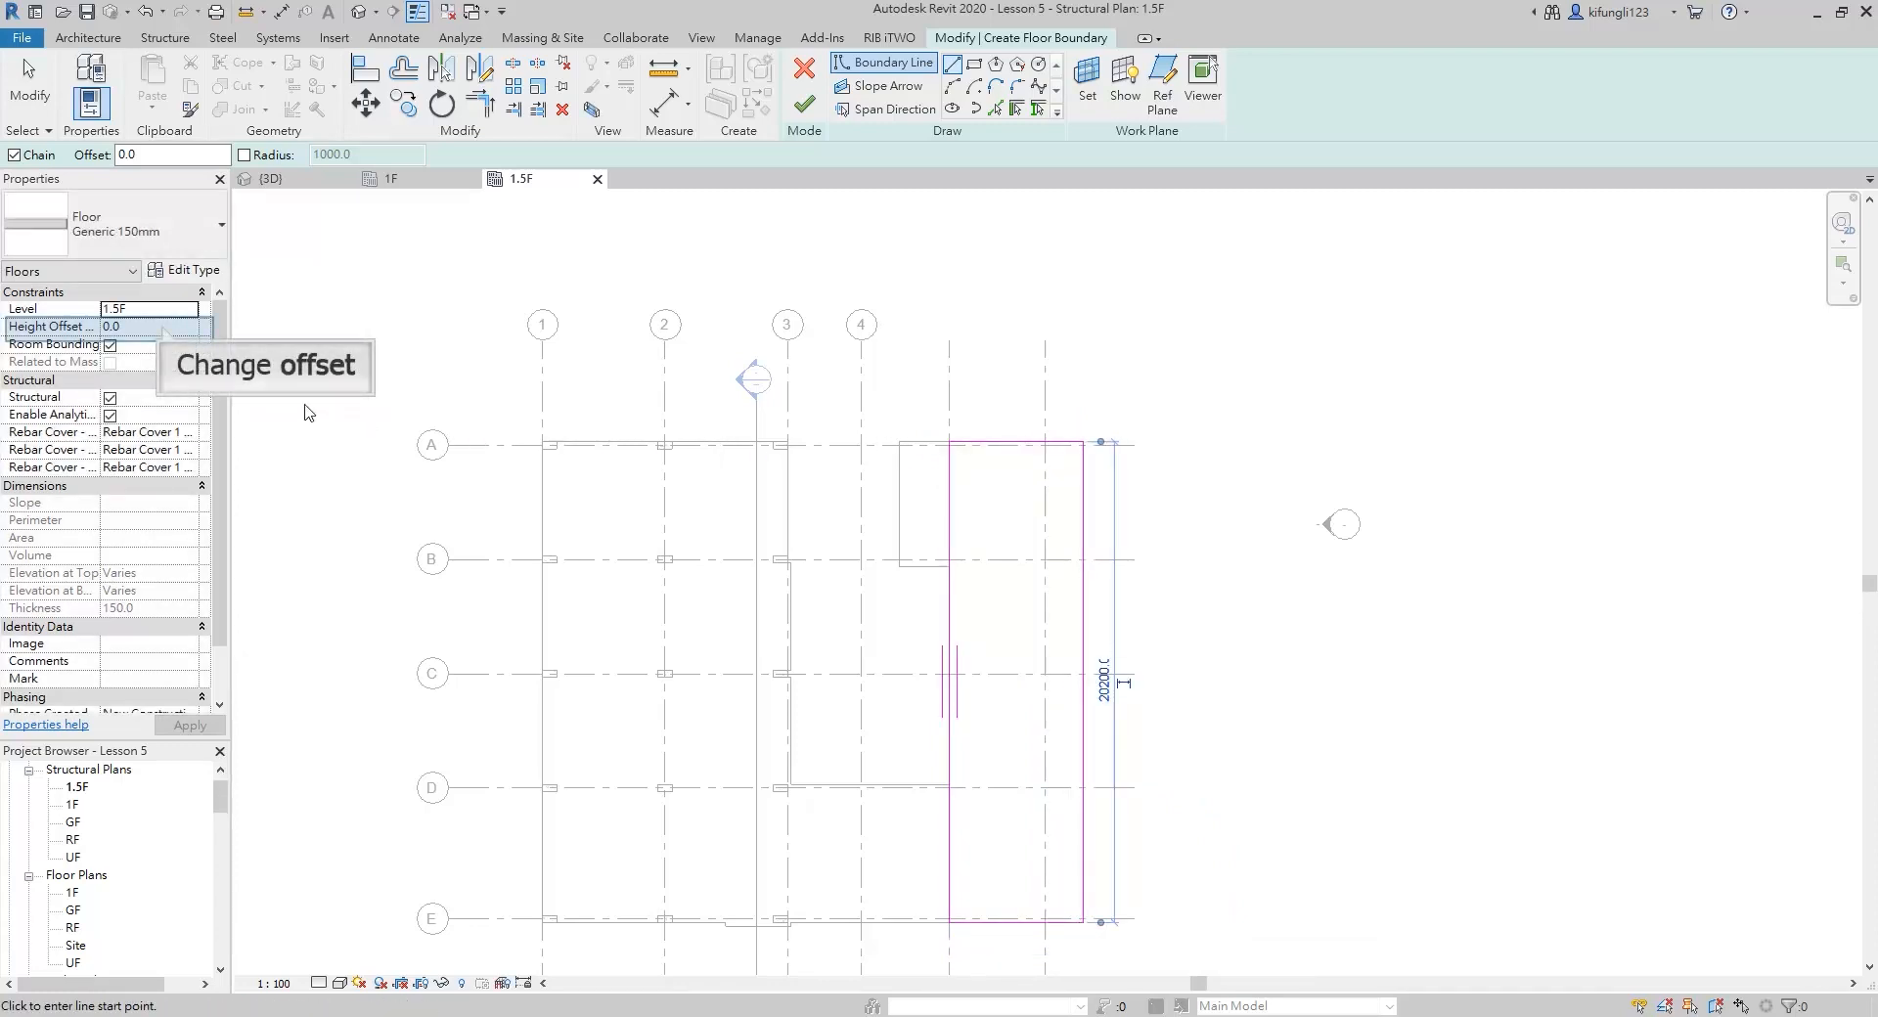
Finish the new floor with a height offset of 200 mm from 1.5F and show it in the 3D view
left_click(162, 328)
type("200")
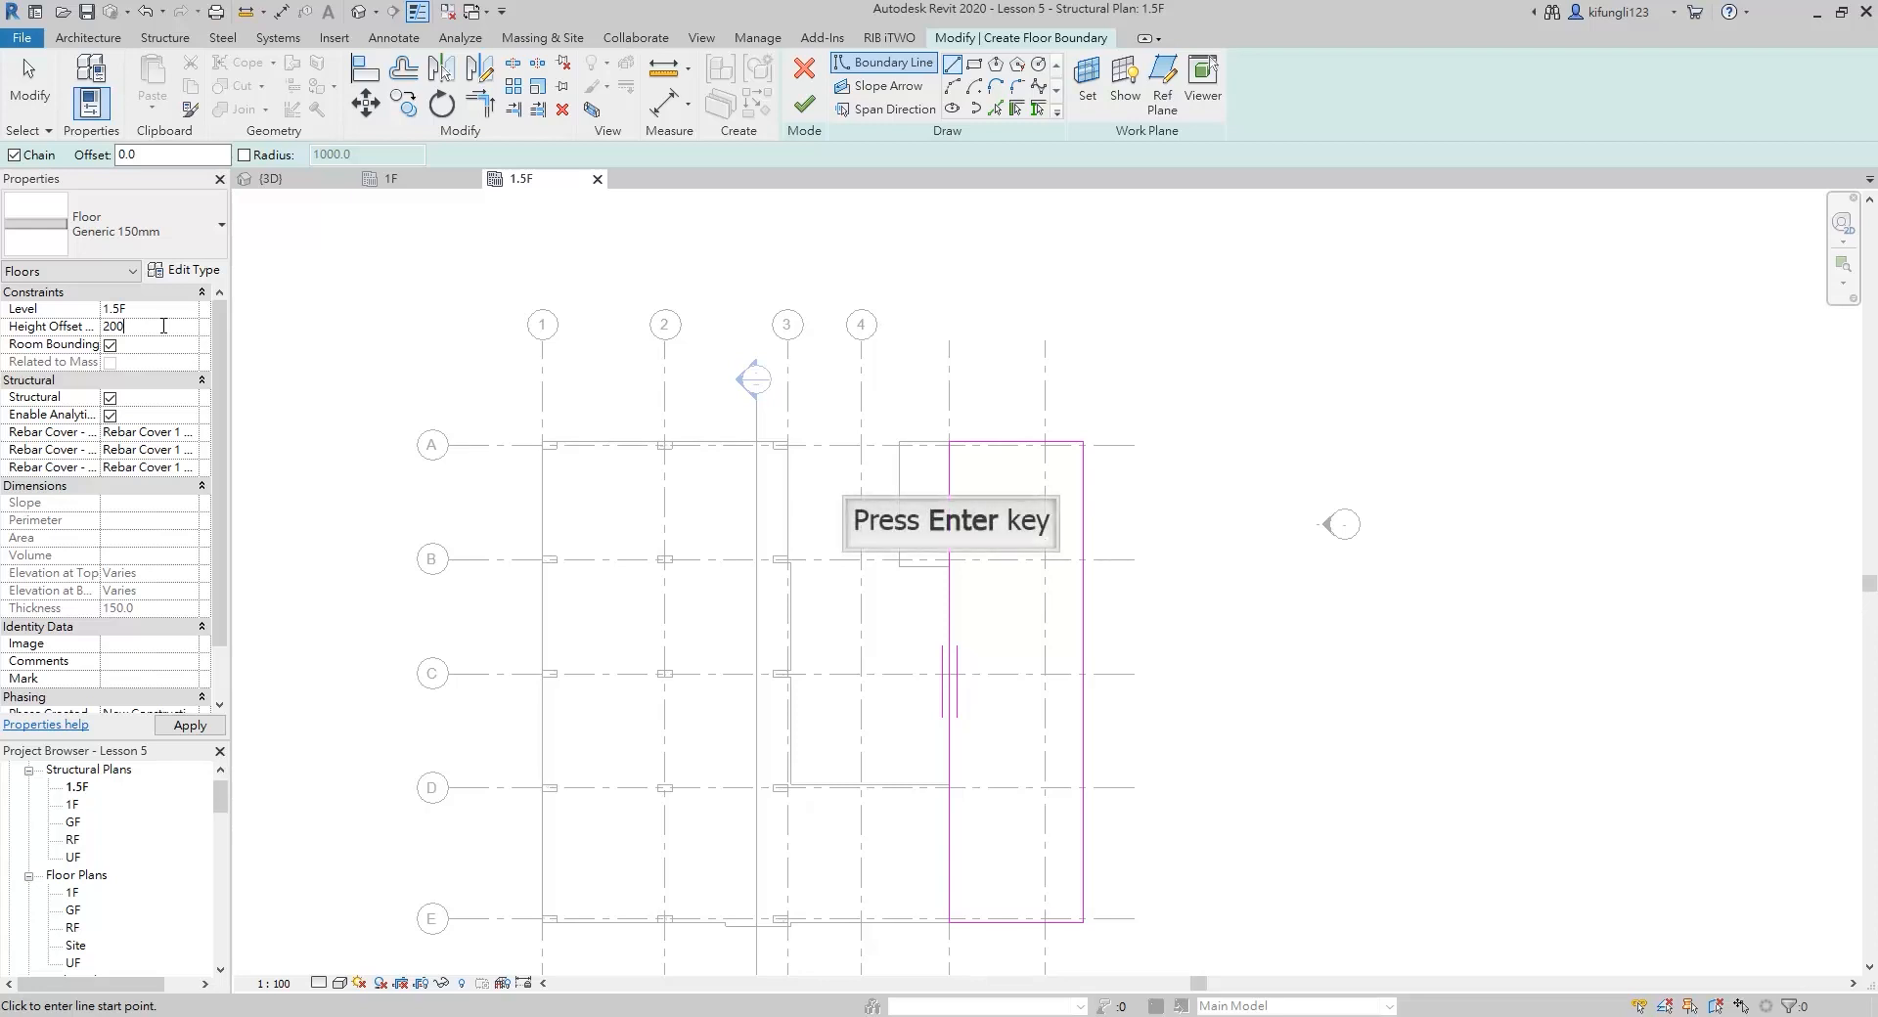
key("Return")
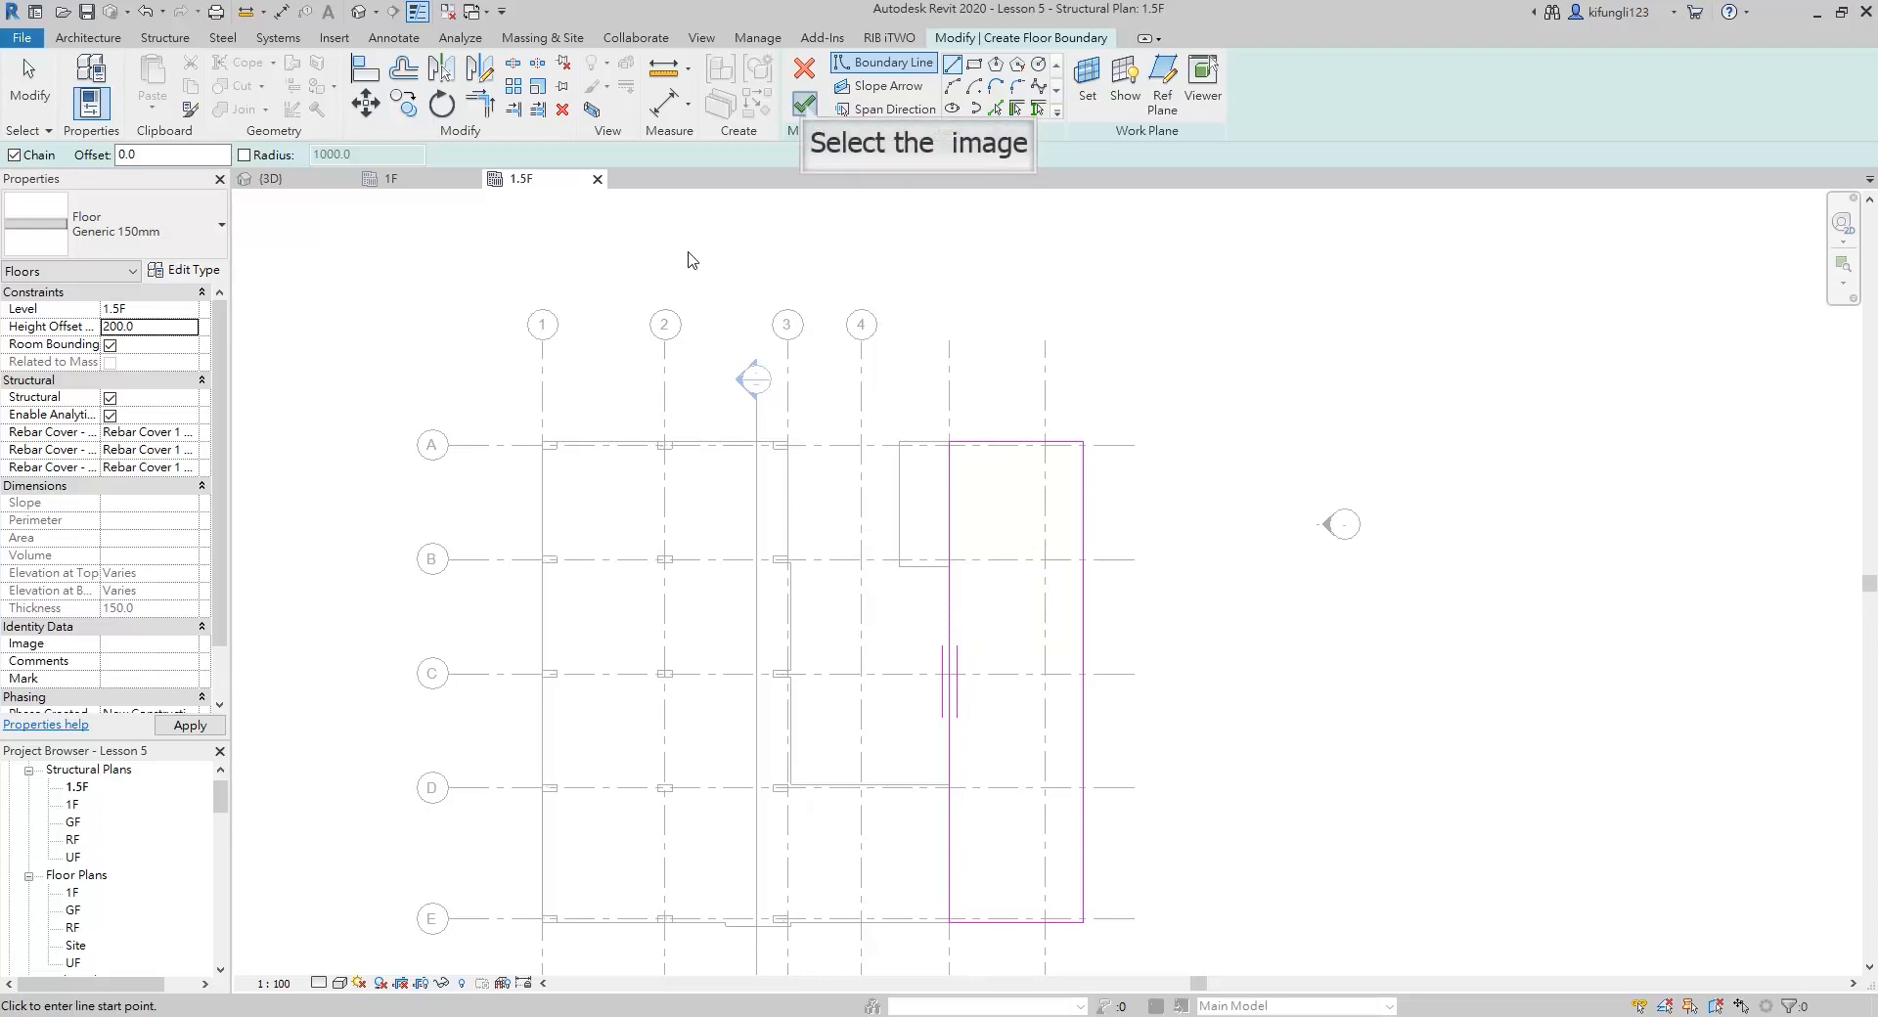
left_click(804, 106)
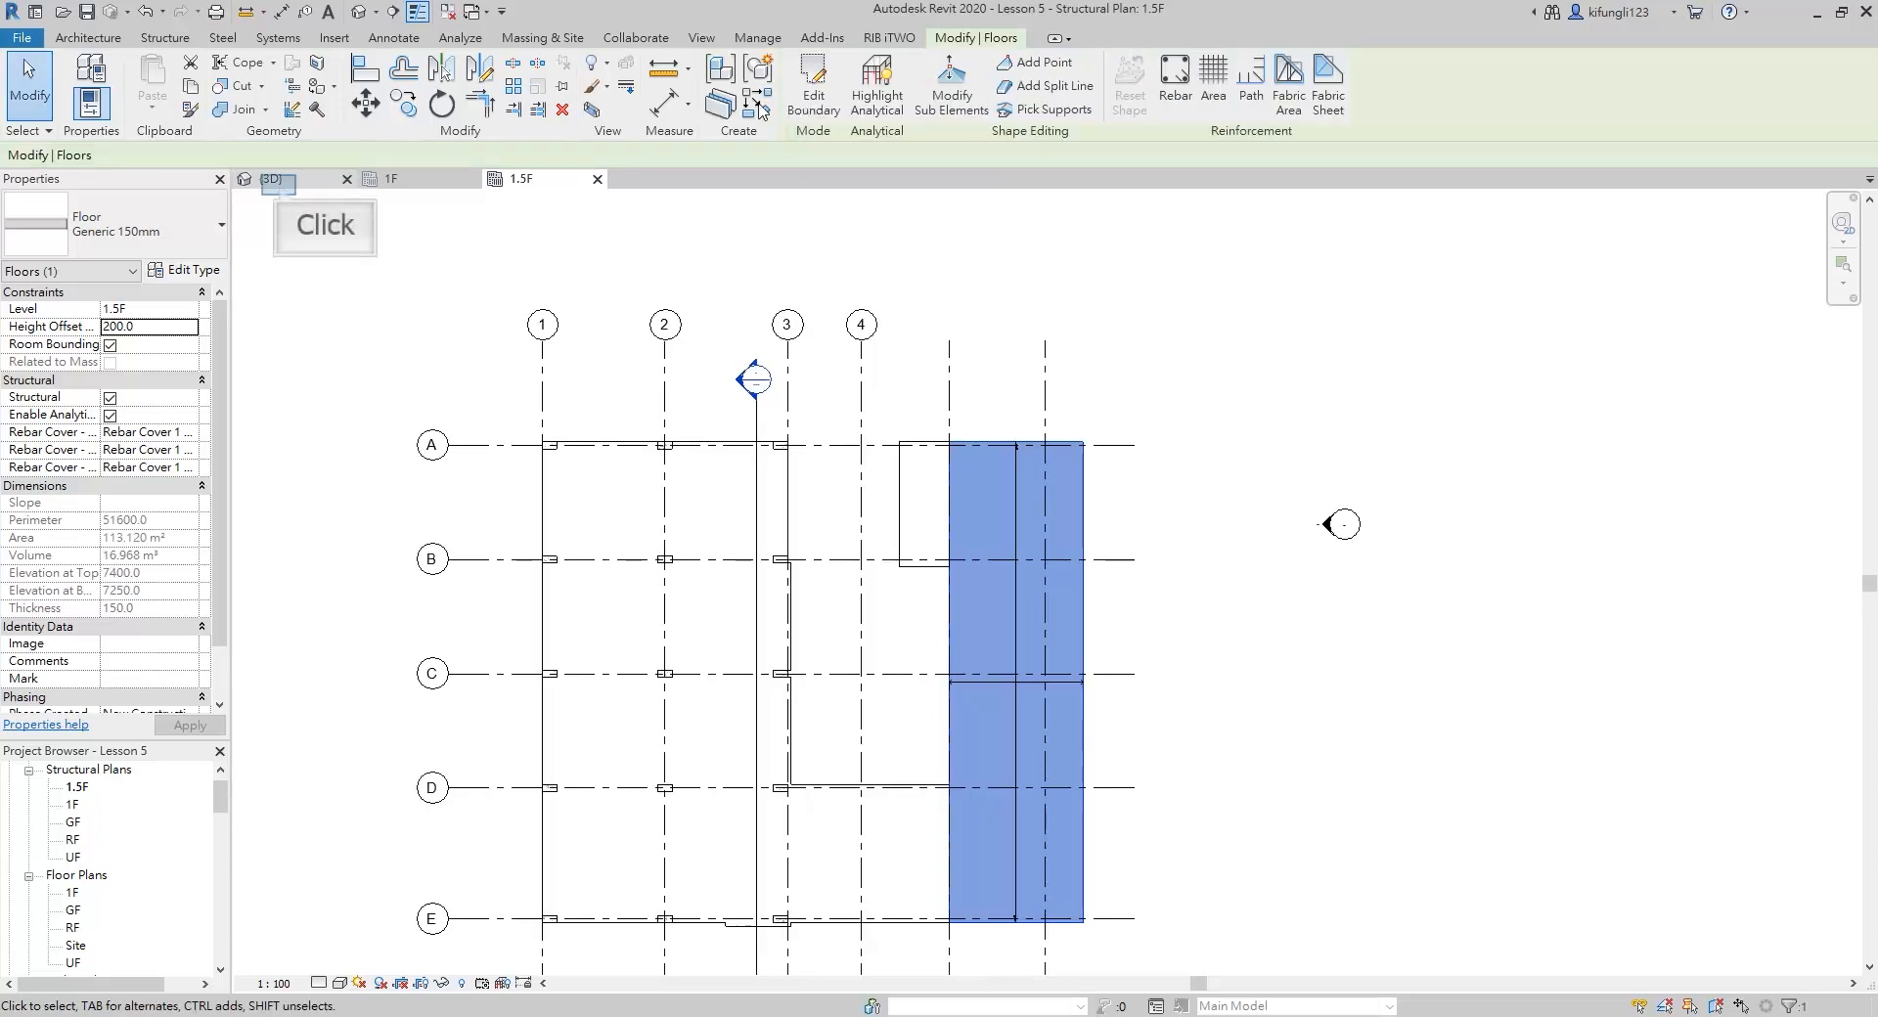
left_click(280, 190)
middle_click_drag(1522, 662, 1643, 591, "shift")
scroll(1640, 591, "down", 2)
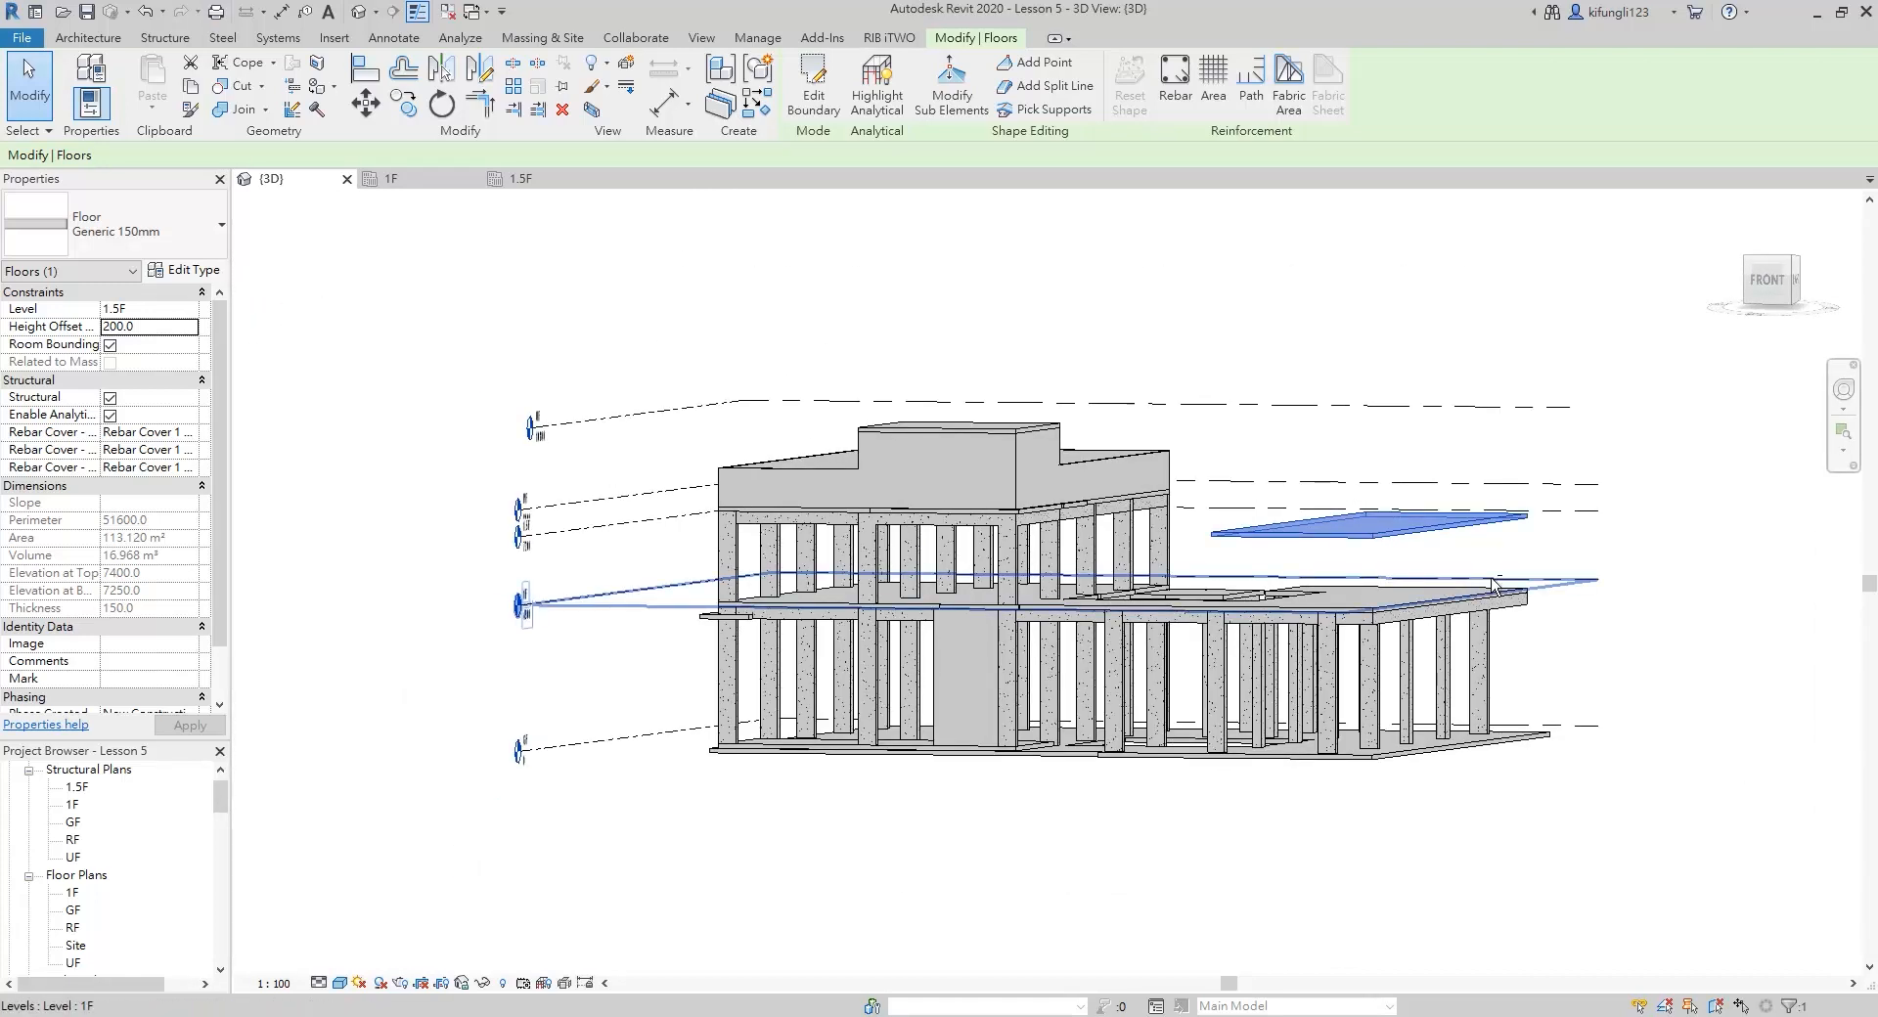
On the 1F plan, draw a Generic - 100mm structural wall about 9300 mm southward near the slab's east edge, constrained up to 1.5F
middle_click_drag(1492, 579, 1406, 684, "shift")
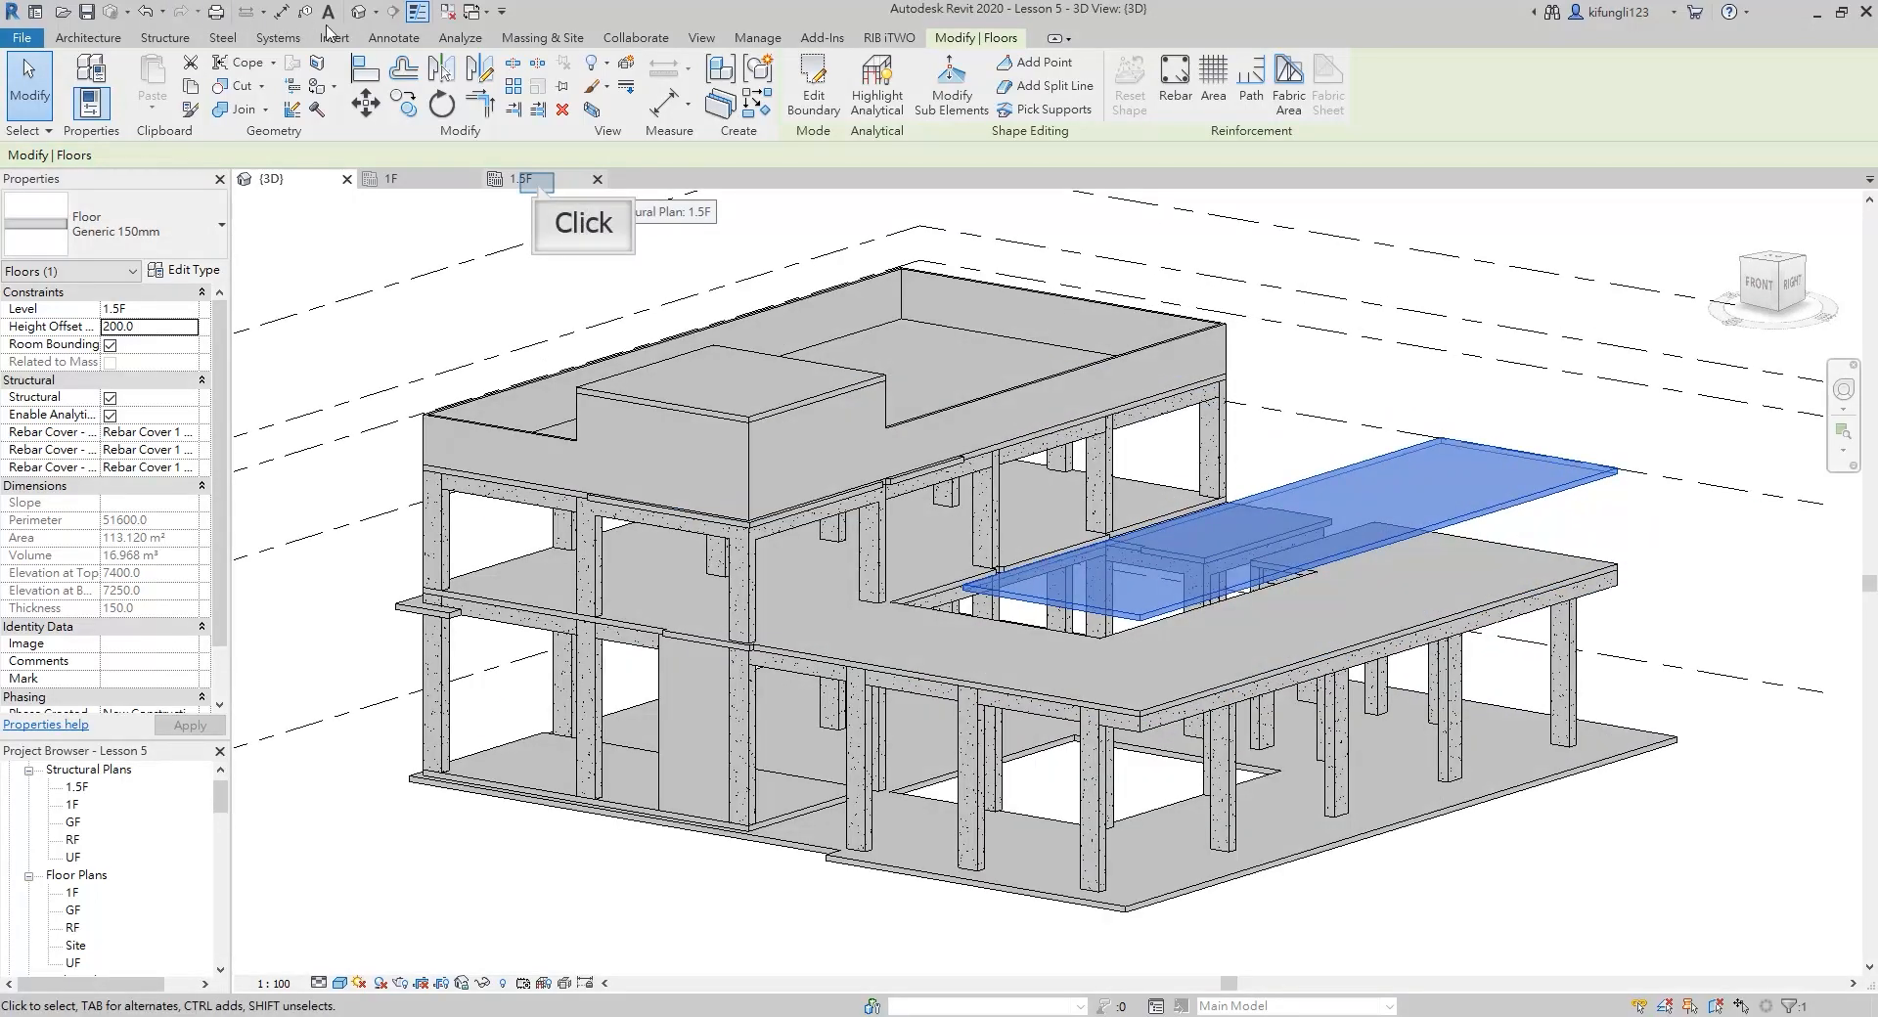
left_click(526, 181)
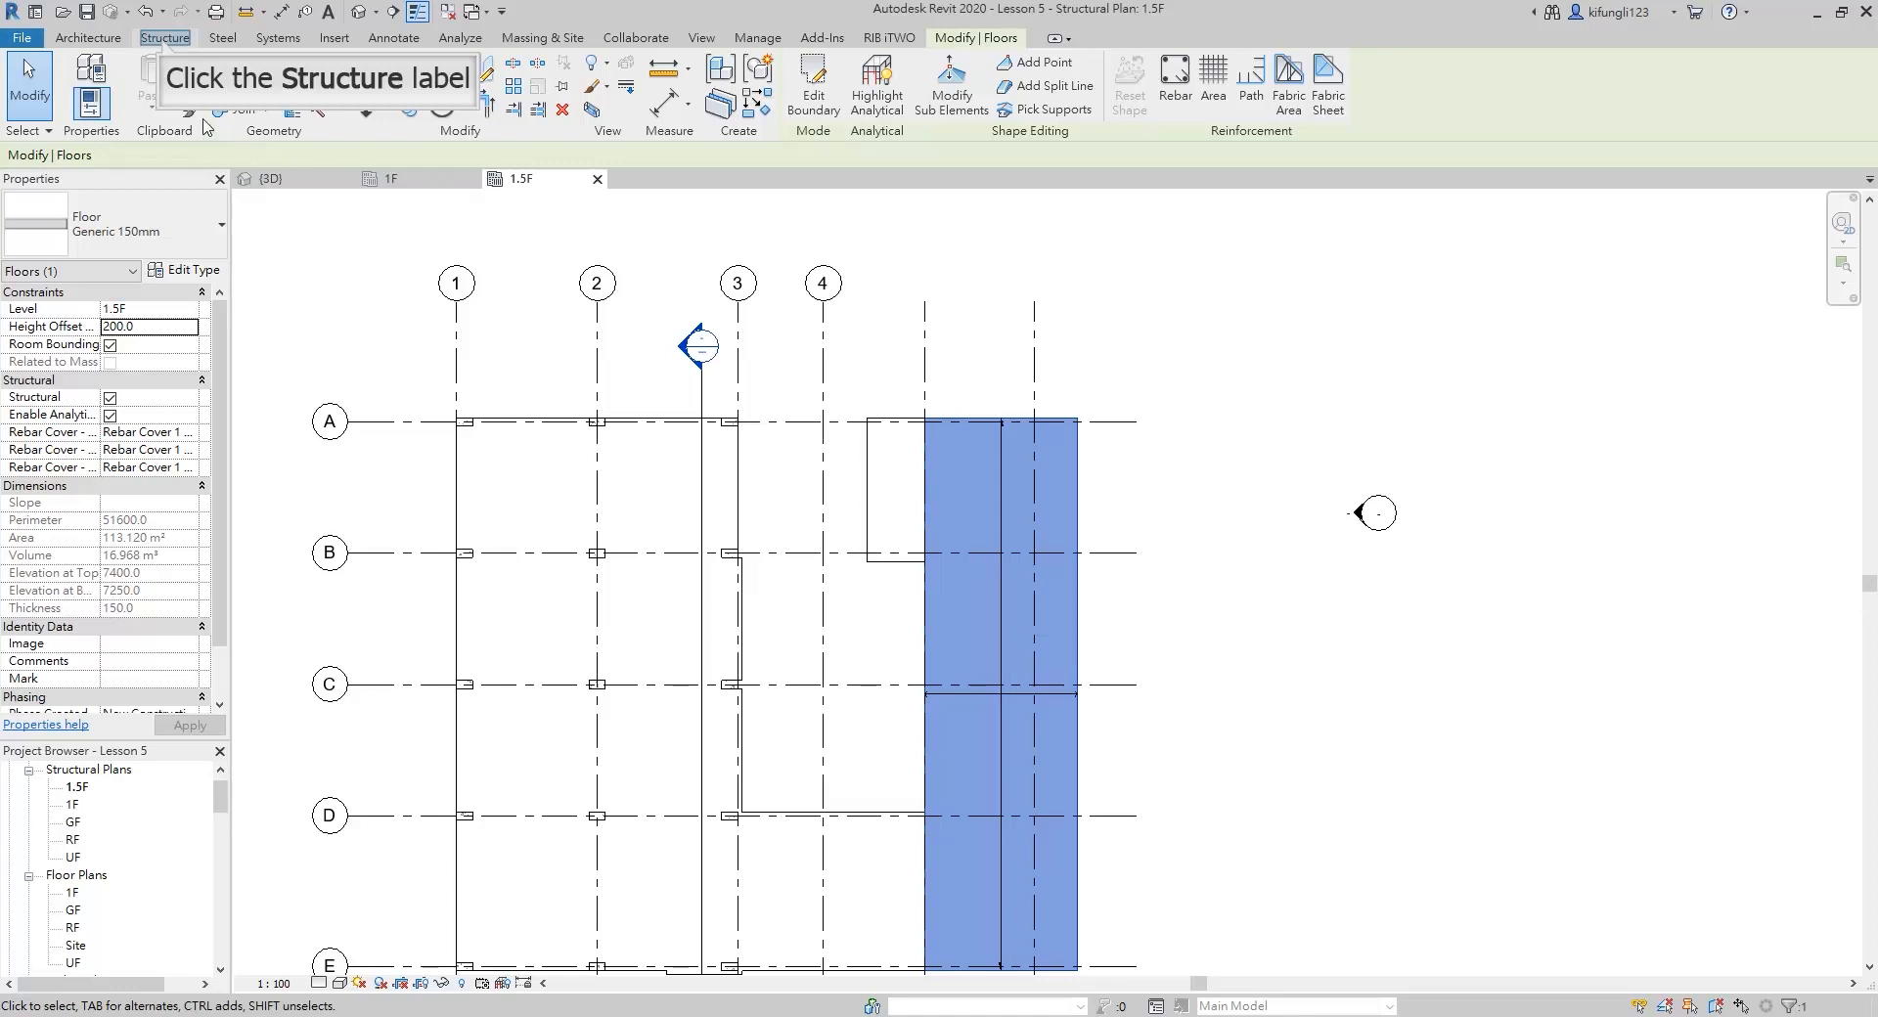
left_click(164, 38)
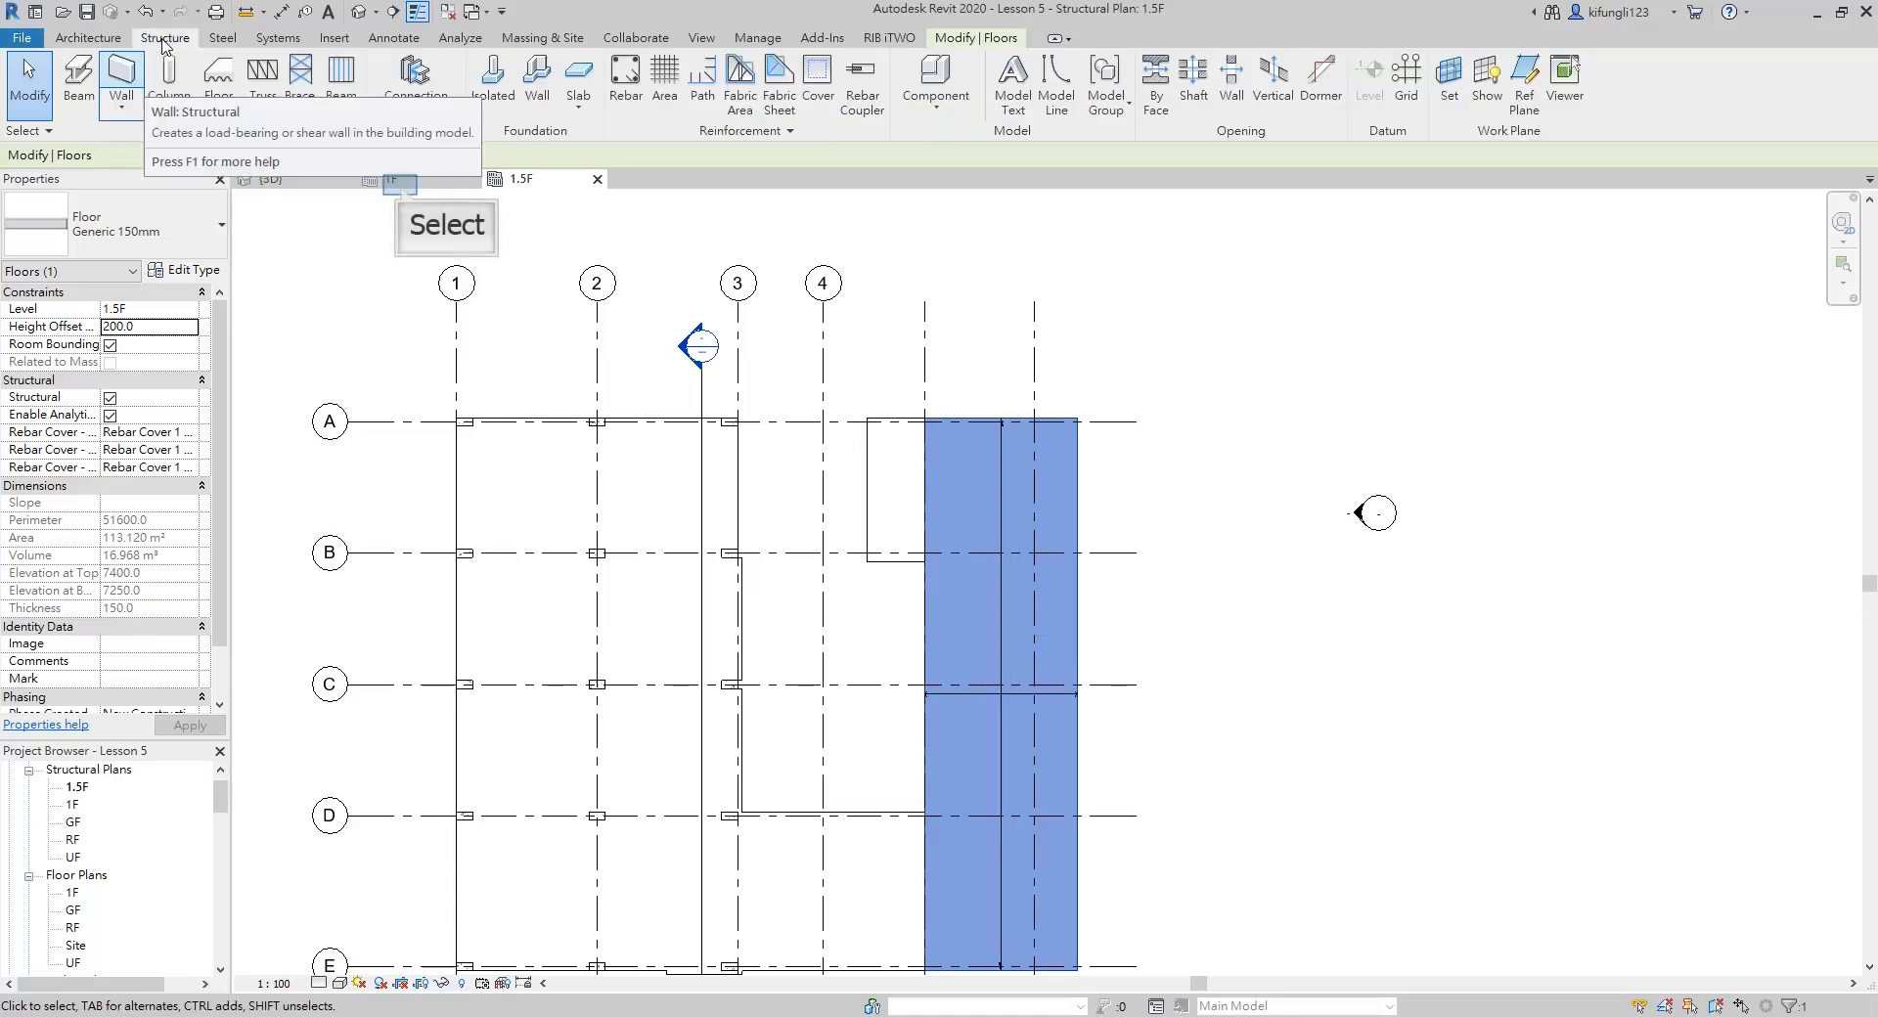
left_click(401, 184)
left_click(166, 41)
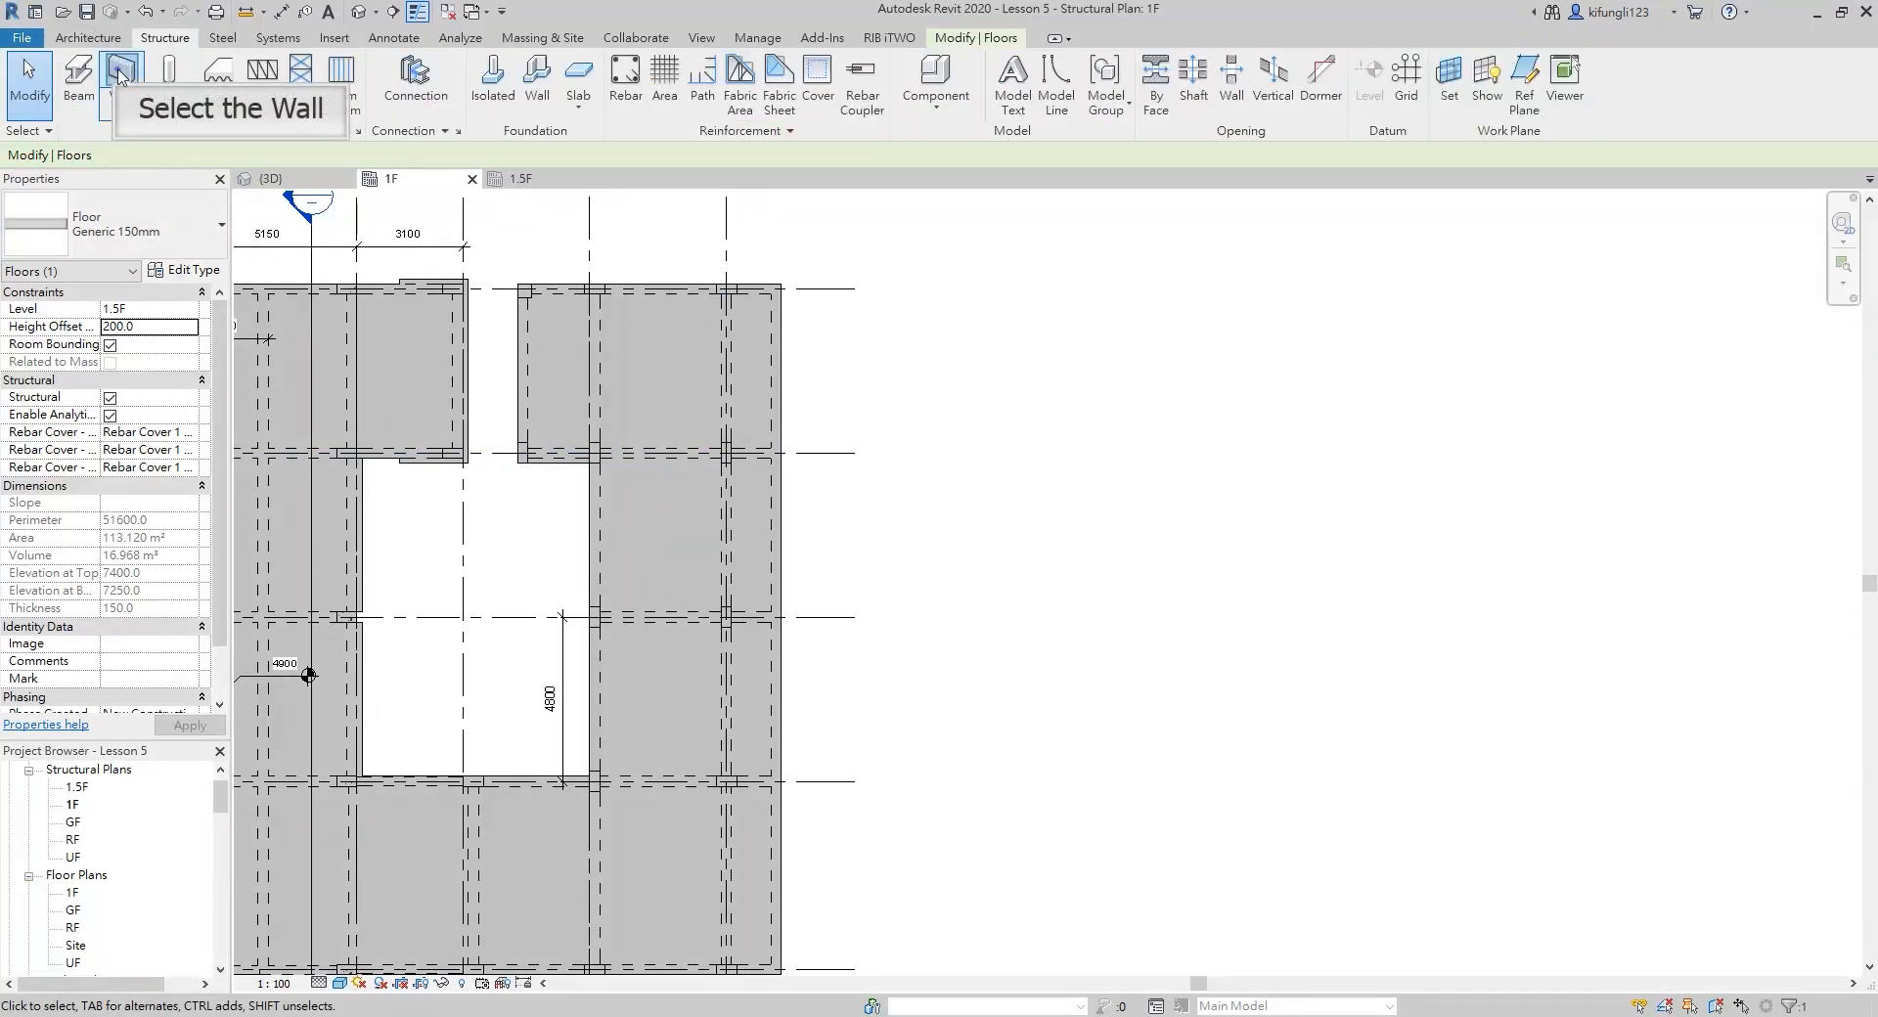
left_click(121, 68)
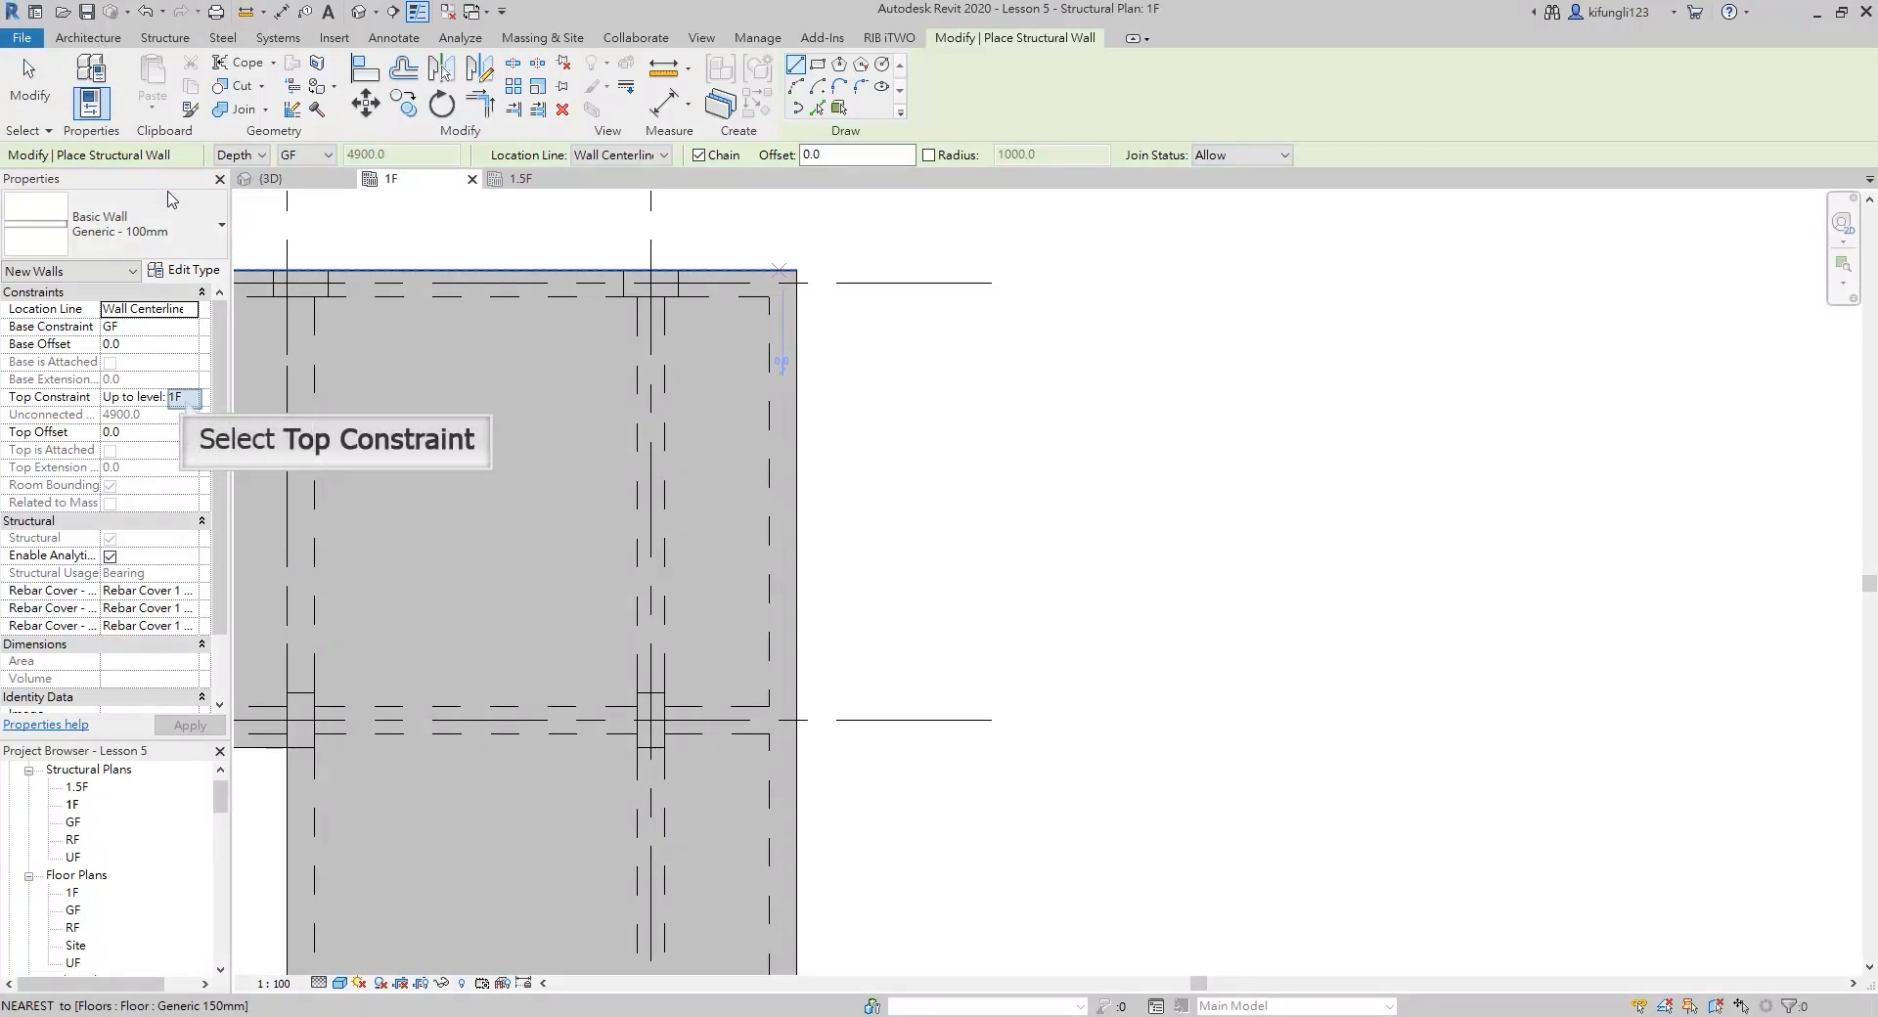
left_click(190, 397)
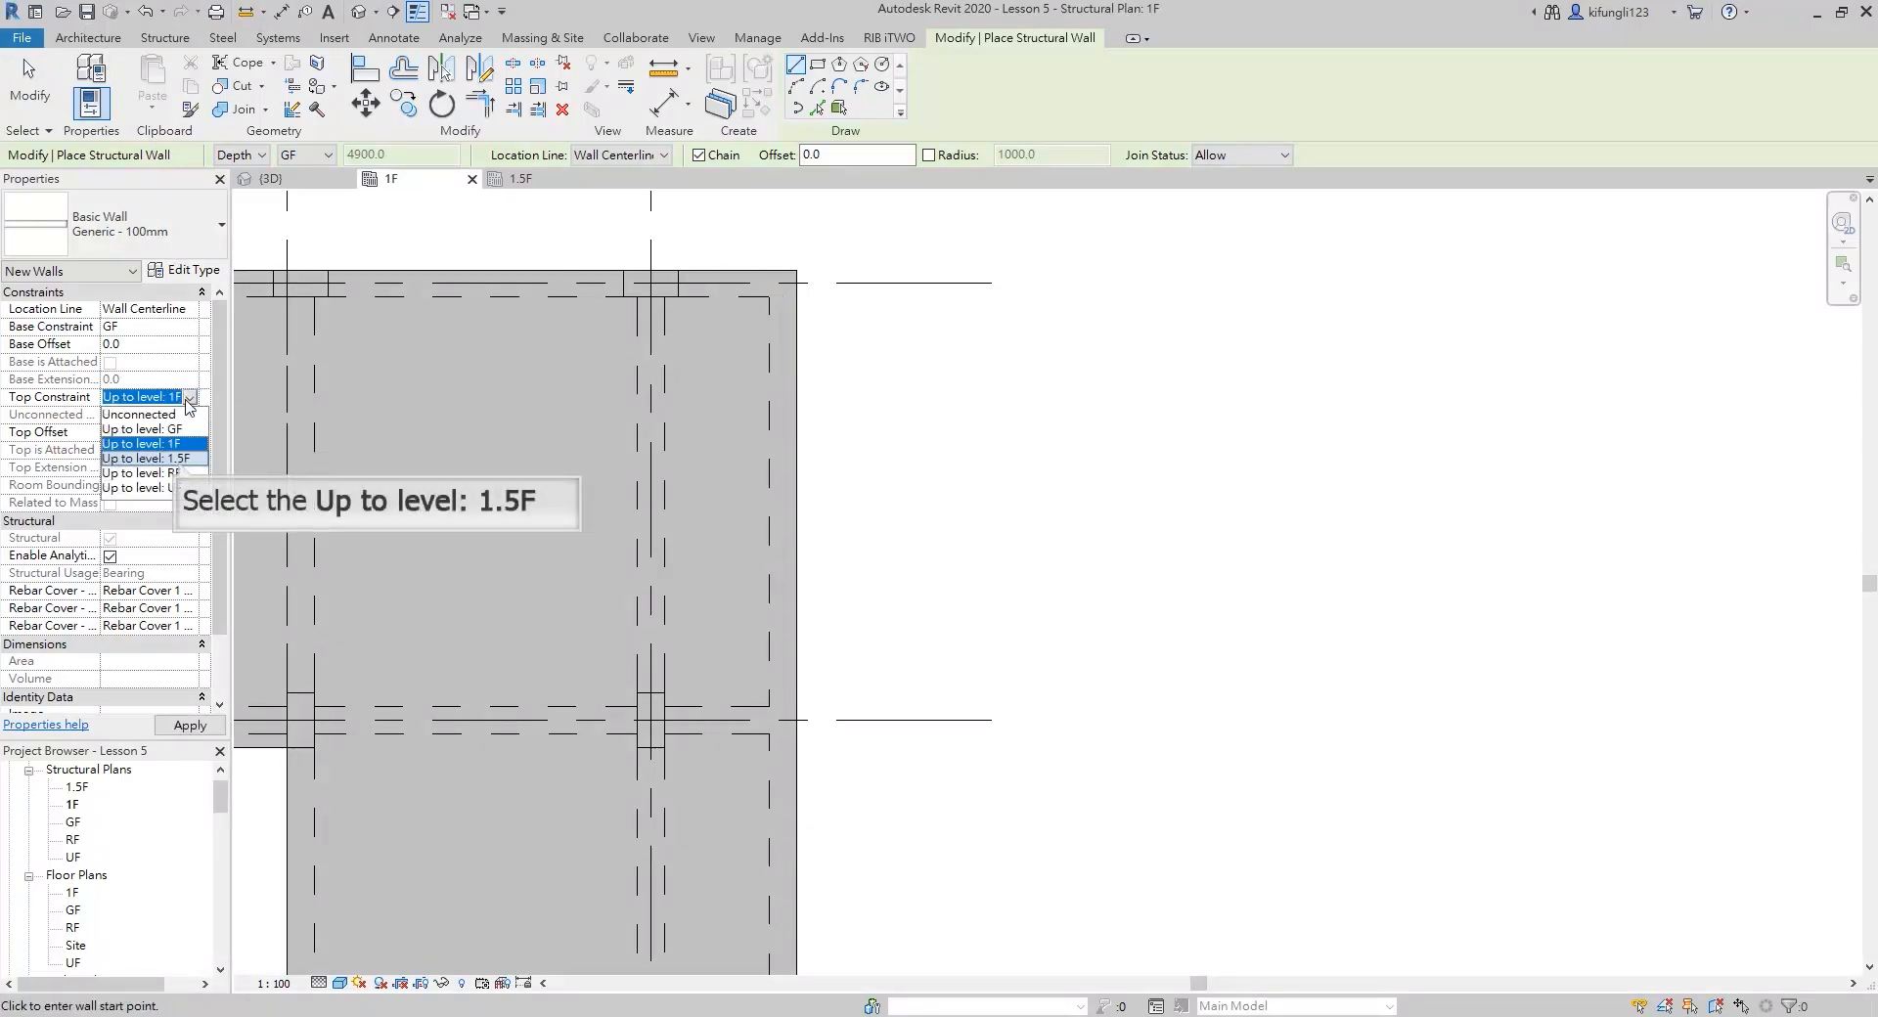
left_click(179, 460)
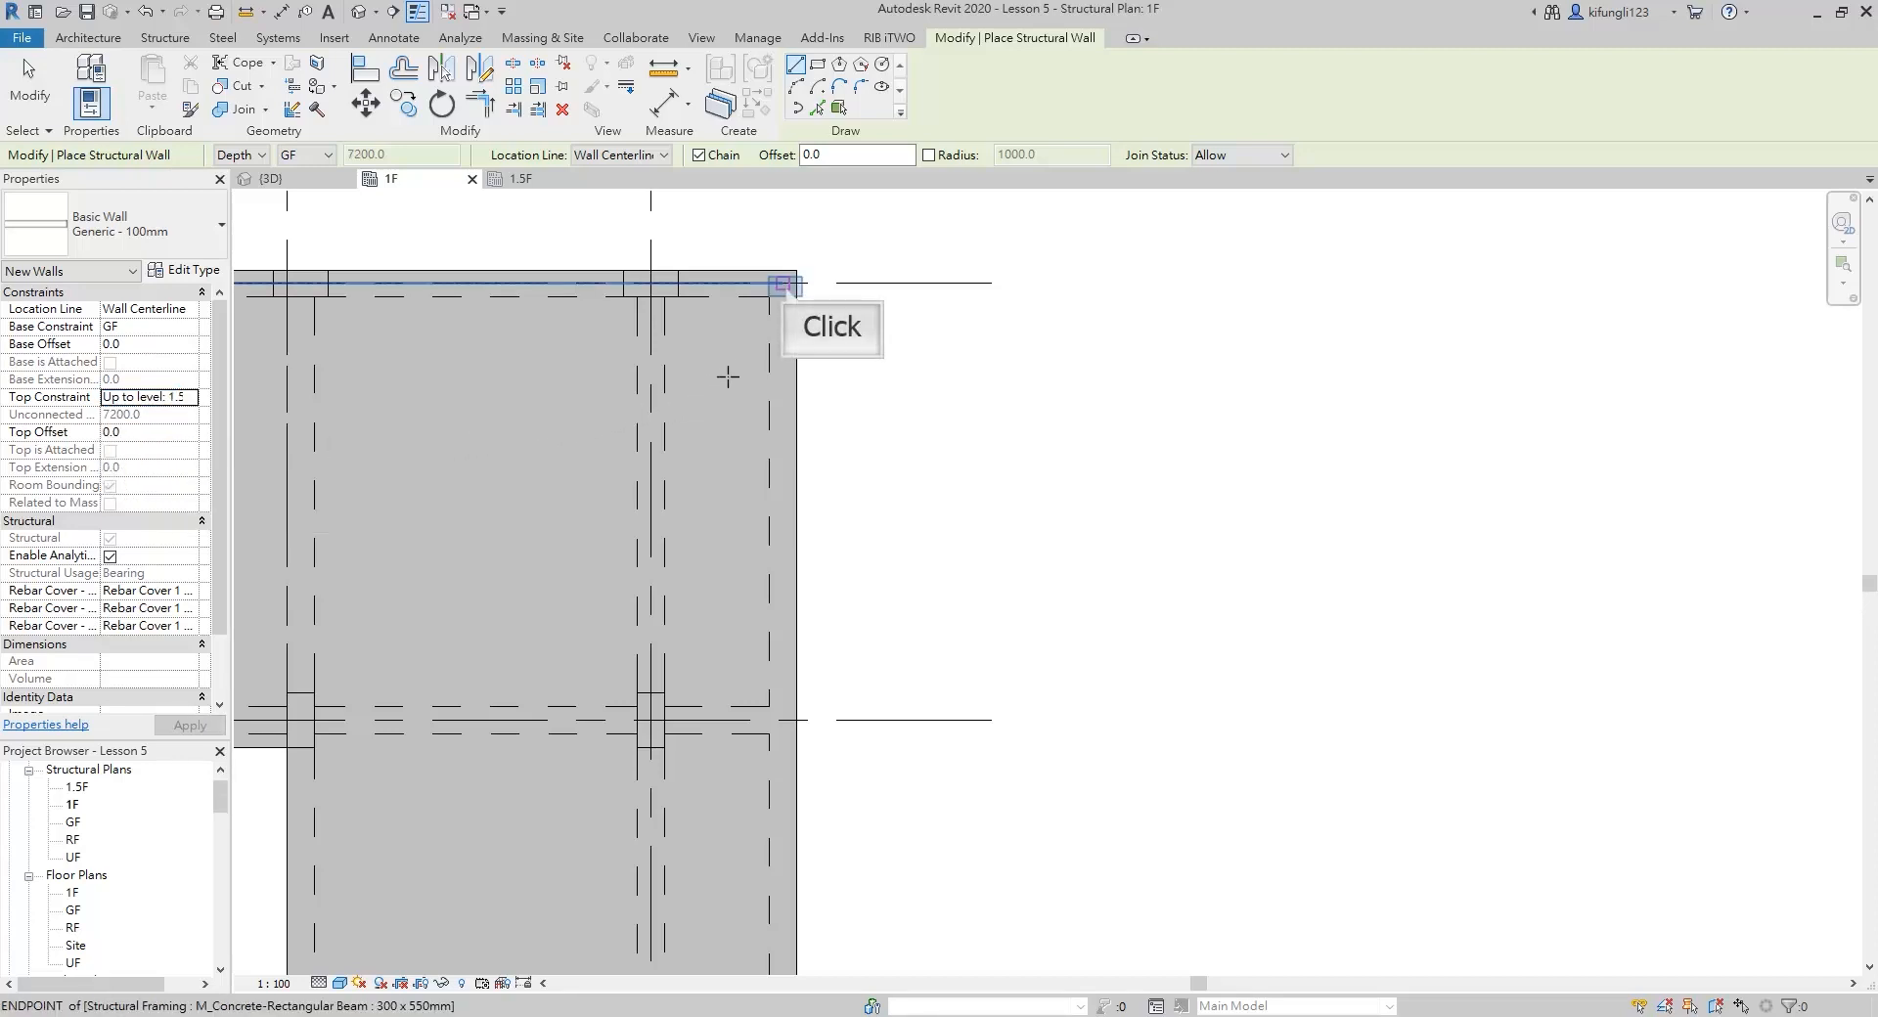
left_click(782, 284)
scroll(783, 285, "down", 2)
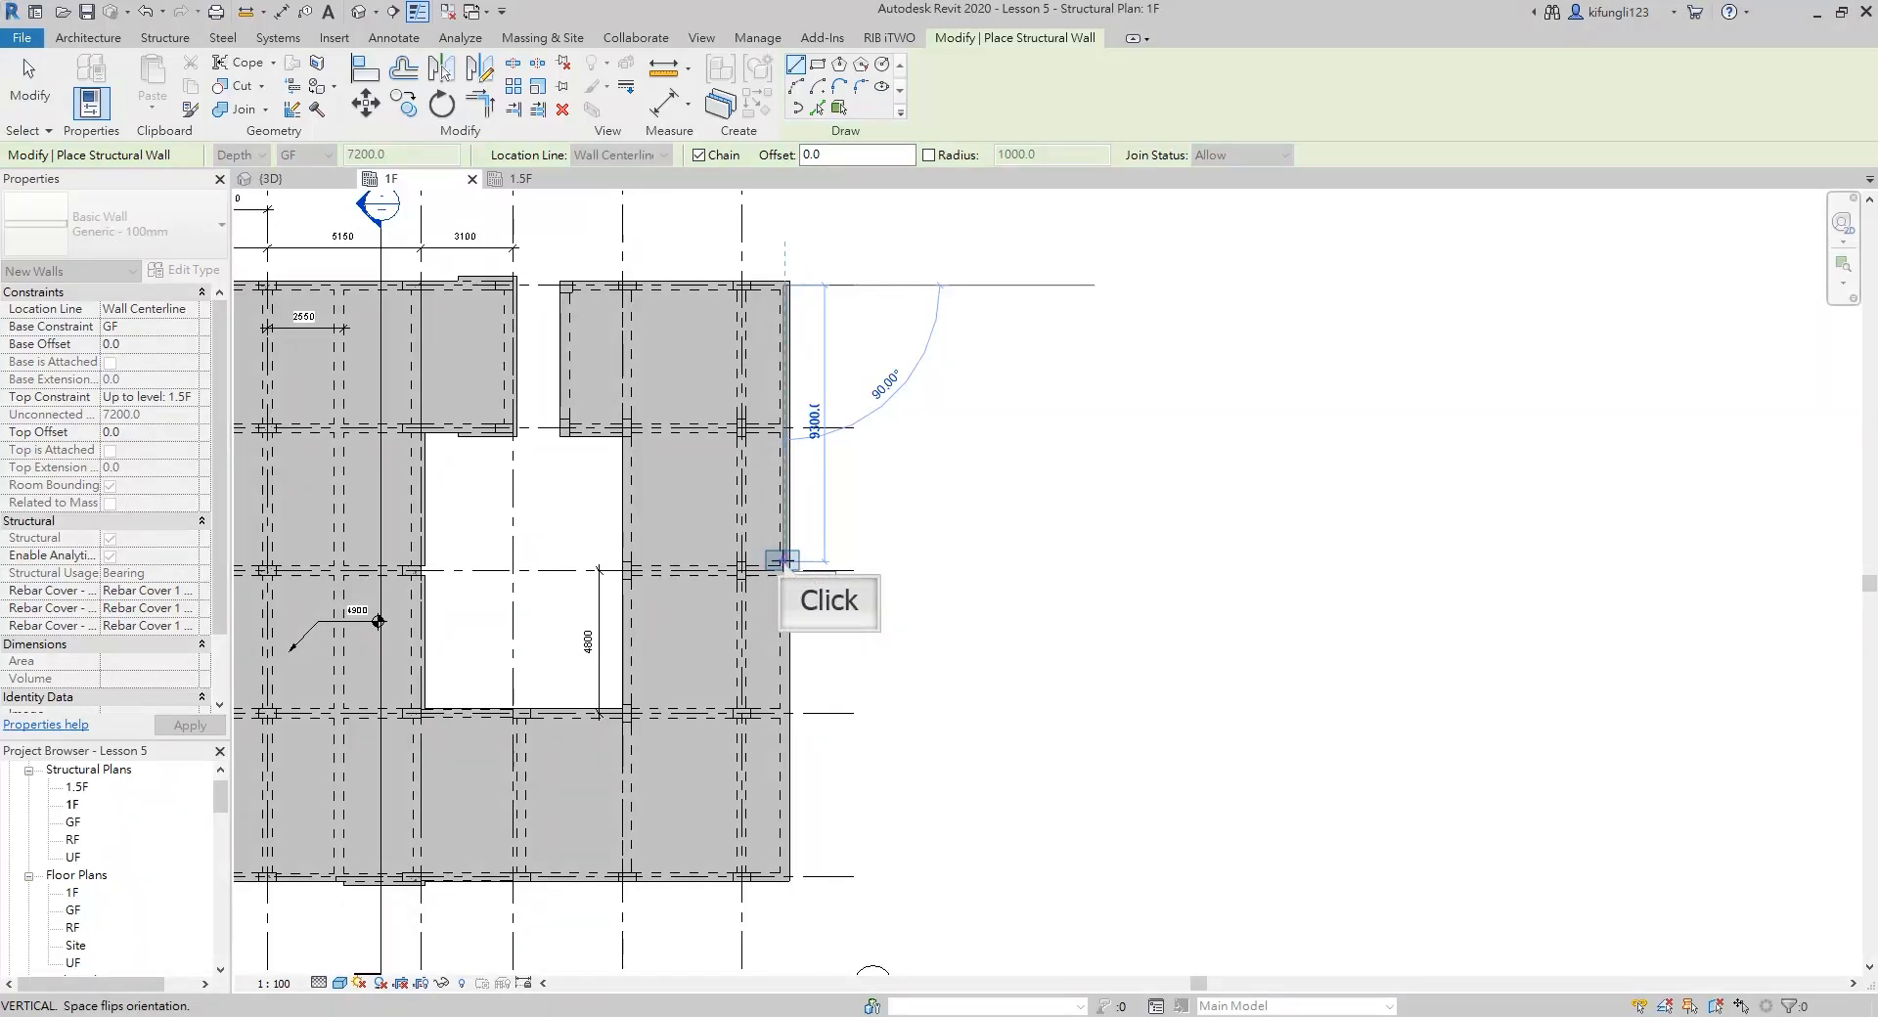
left_click(783, 560)
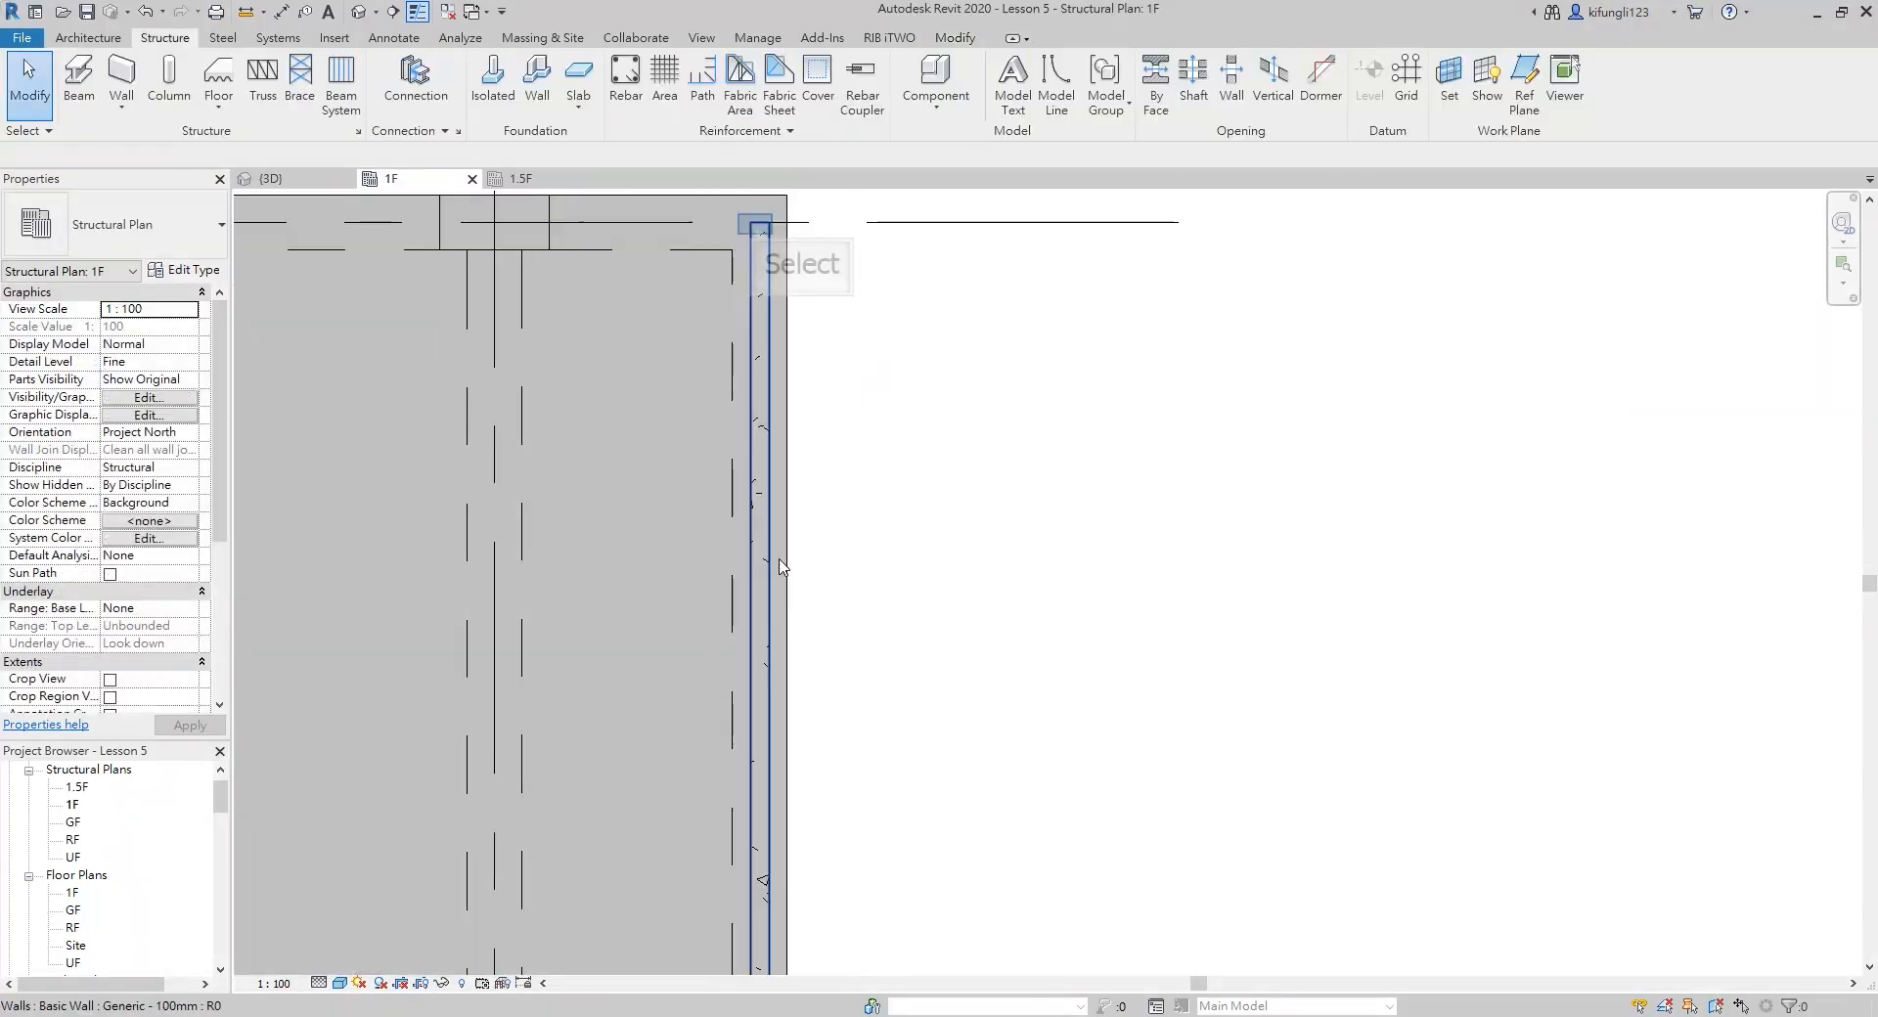
Move the new wall horizontally so its outer face aligns with the slab's east edge
left_click(756, 231)
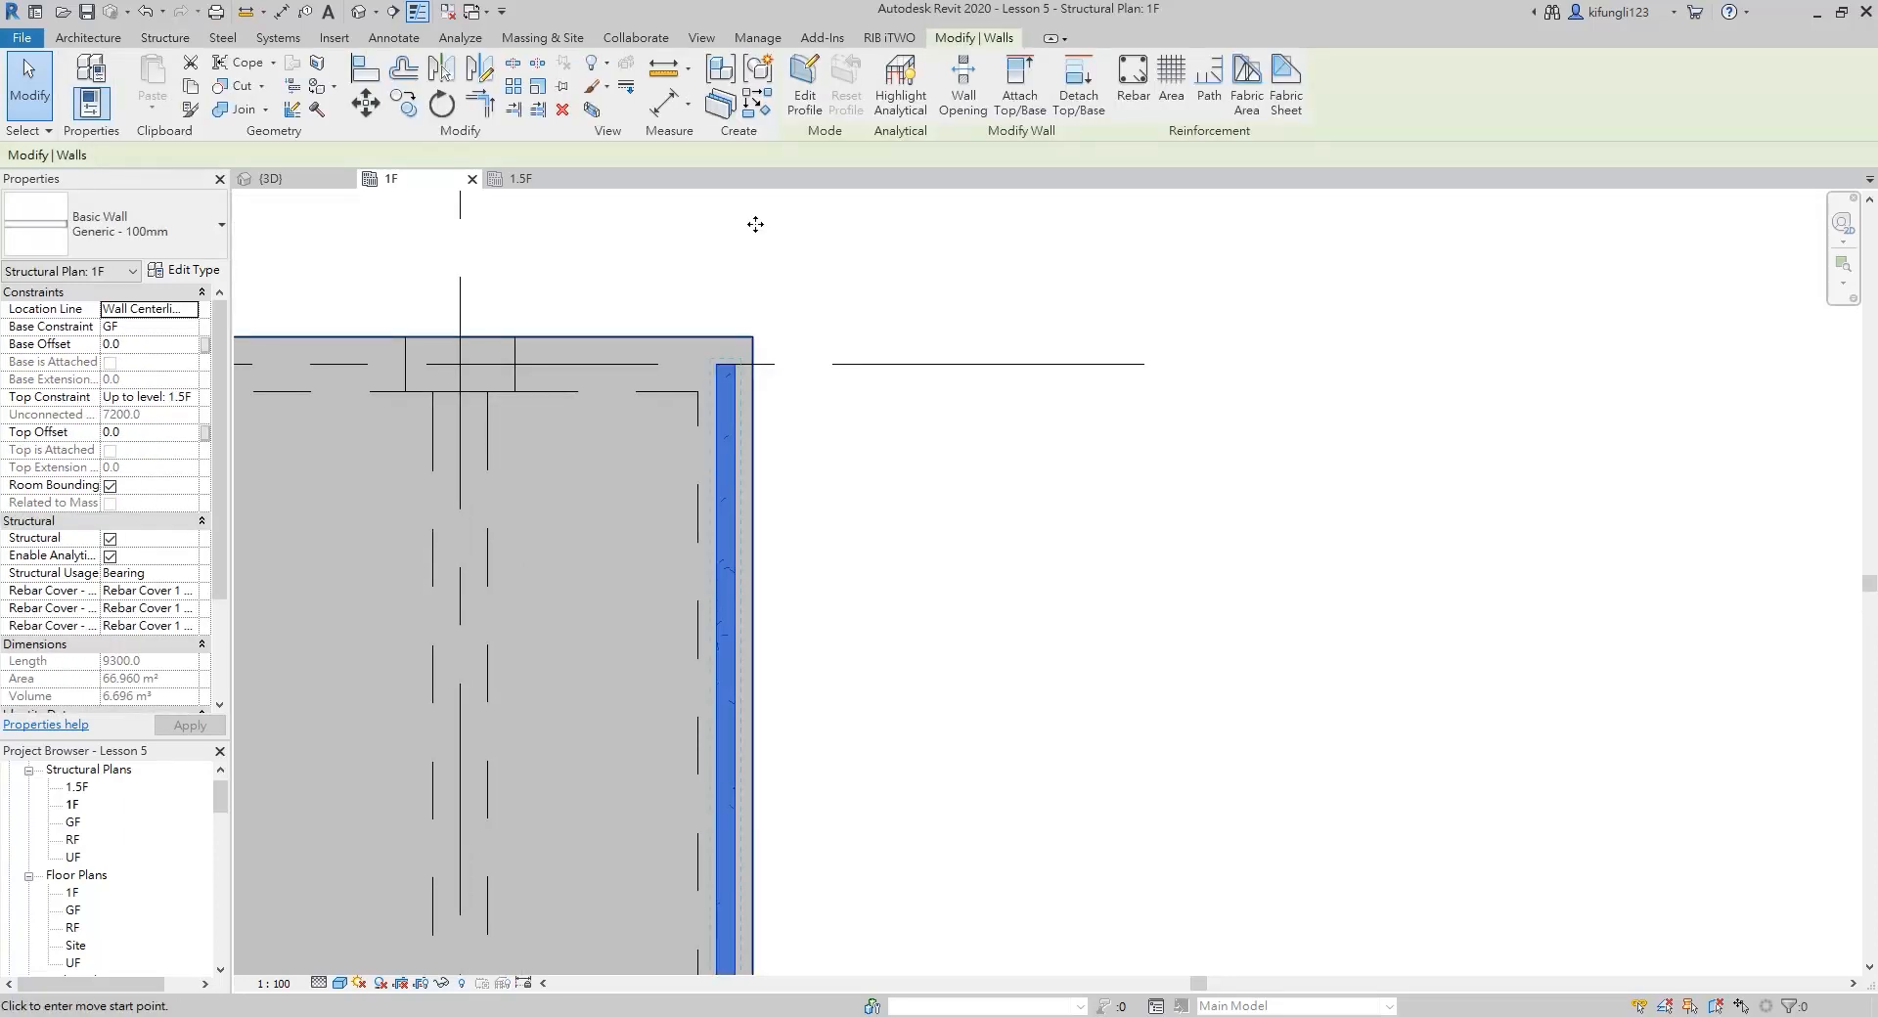
left_click(722, 379)
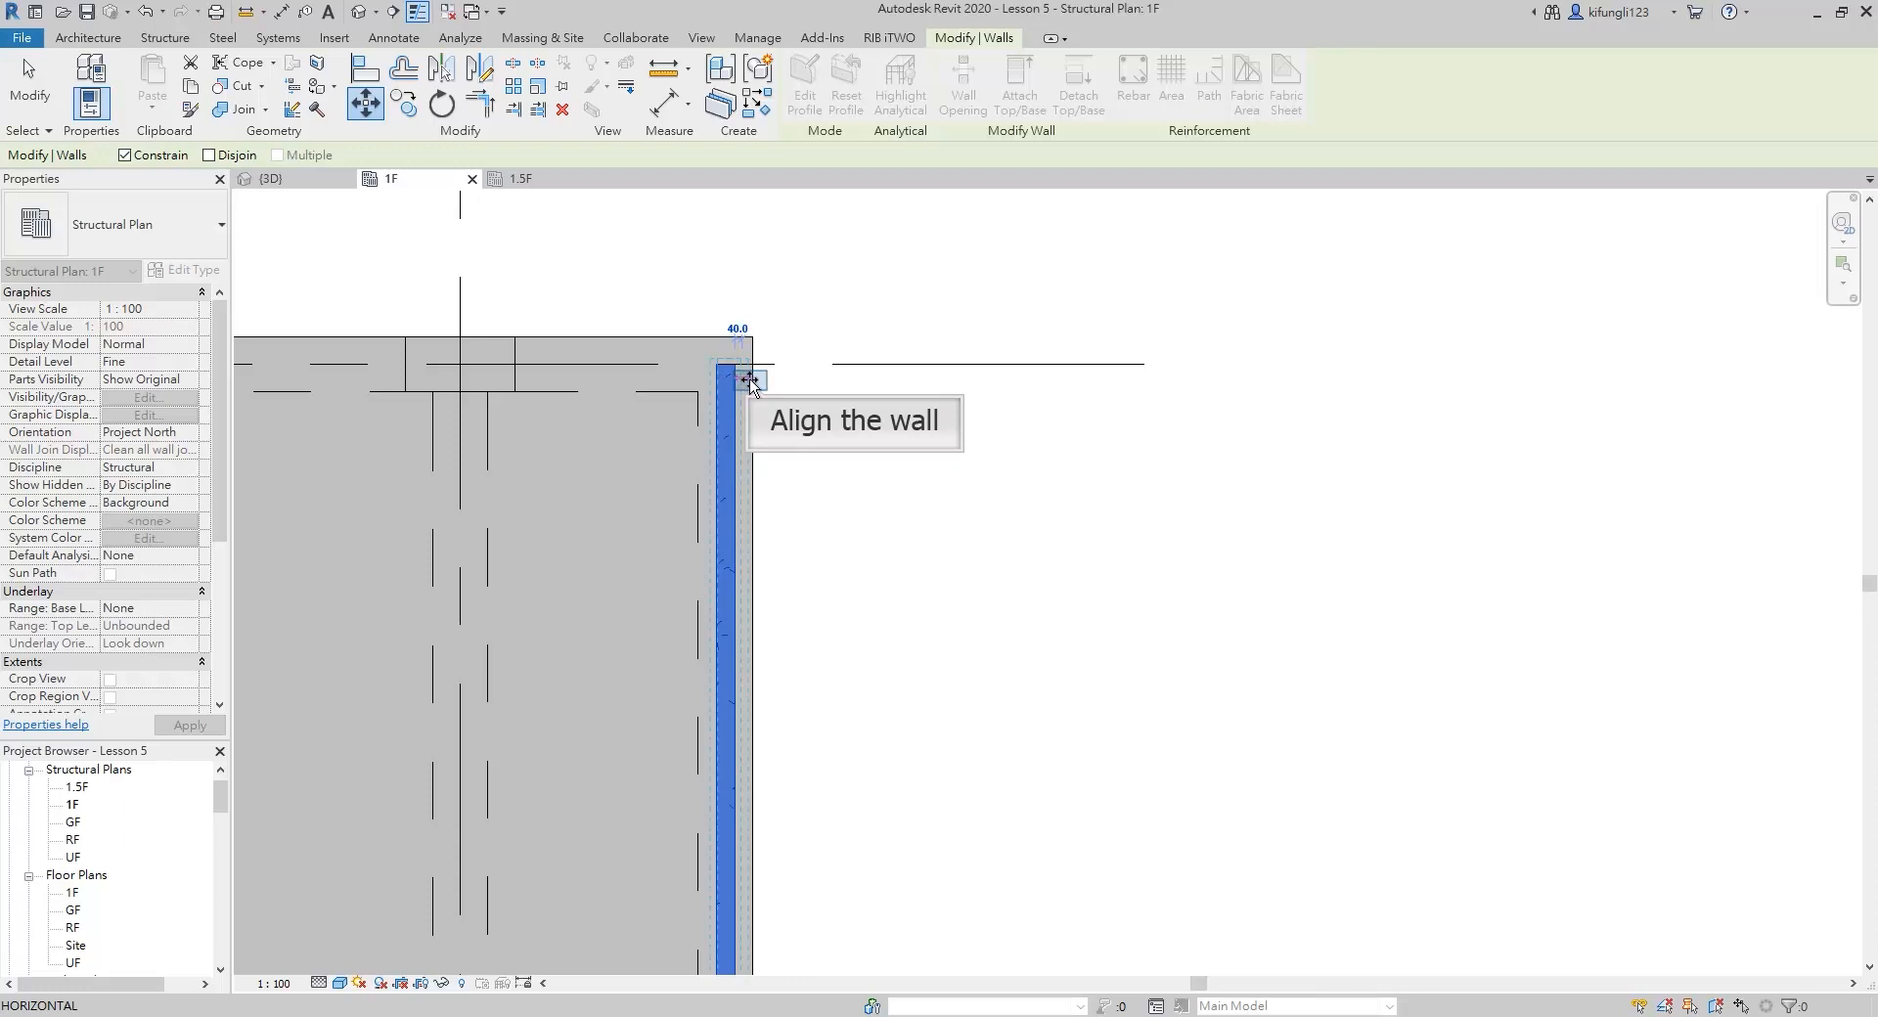
left_click(742, 383)
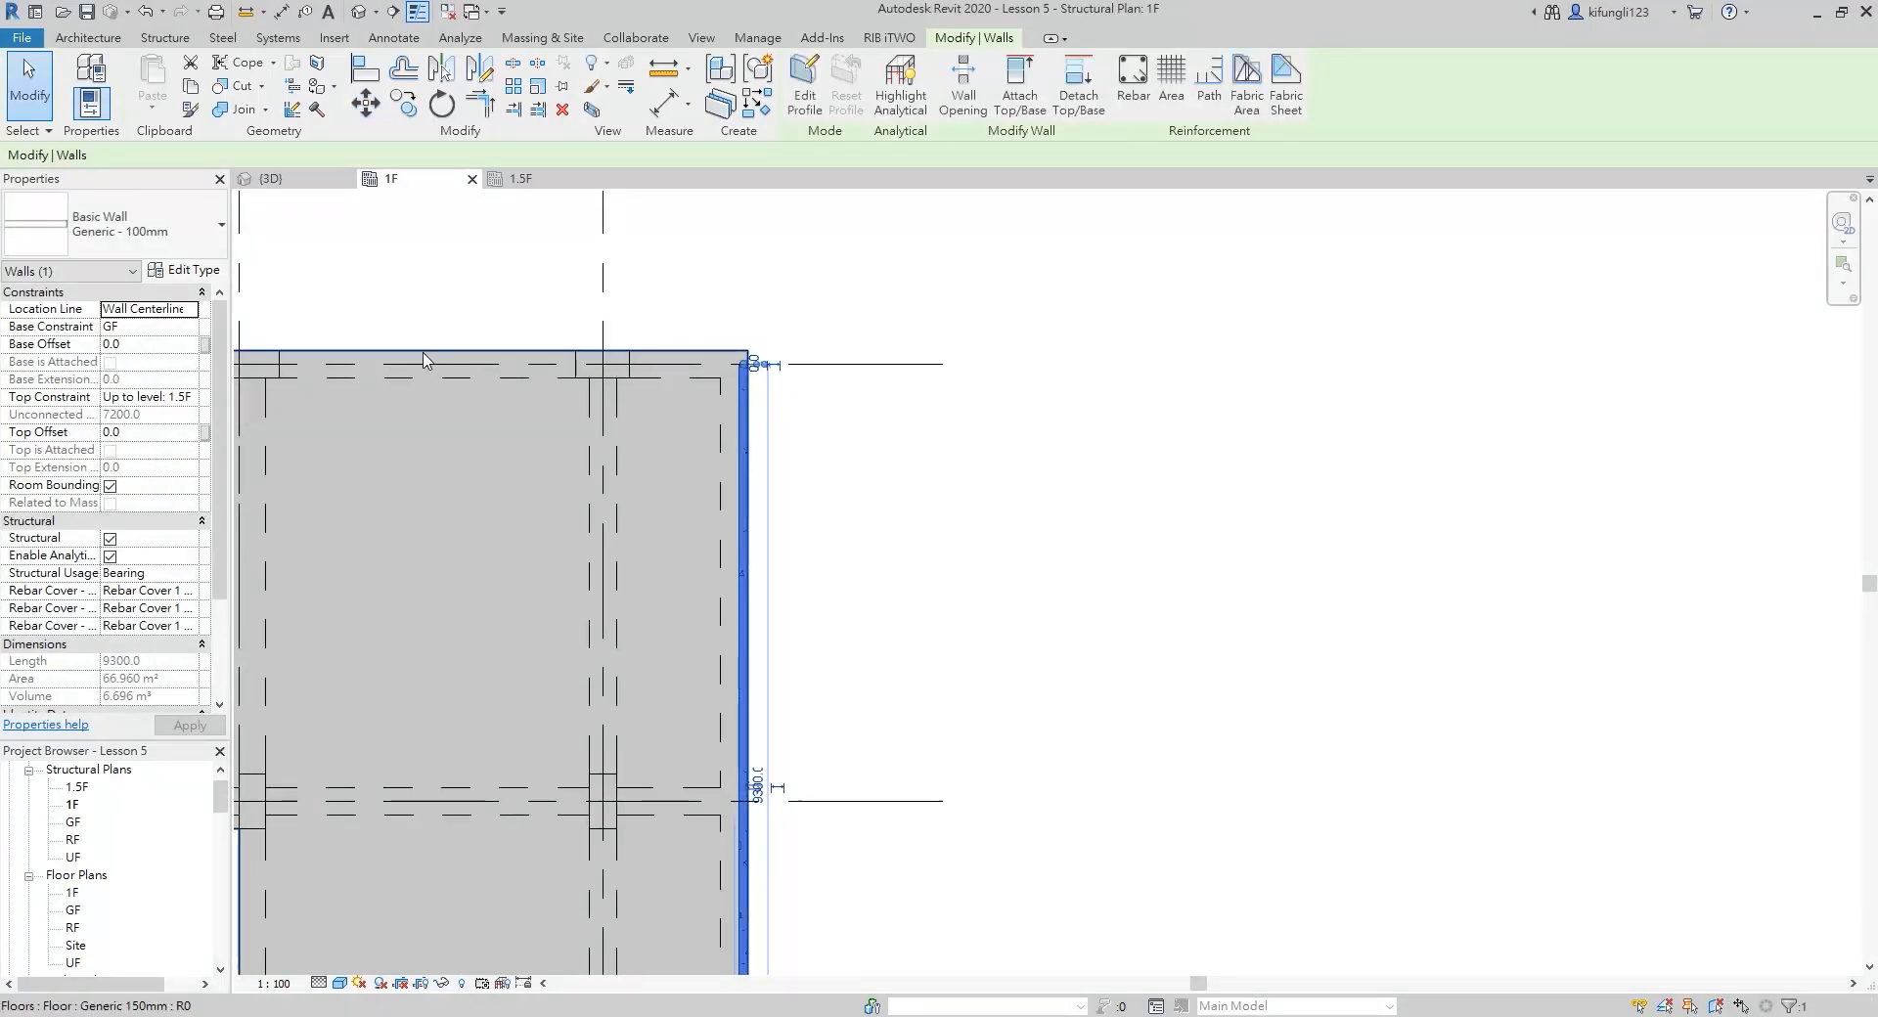
Create a similar Generic - 100mm structural wall about 2500 mm long eastward from grid 5 along the slab's north edge
scroll(422, 361, "down", 2)
middle_click_drag(356, 369, 713, 359)
key("c")
key("s")
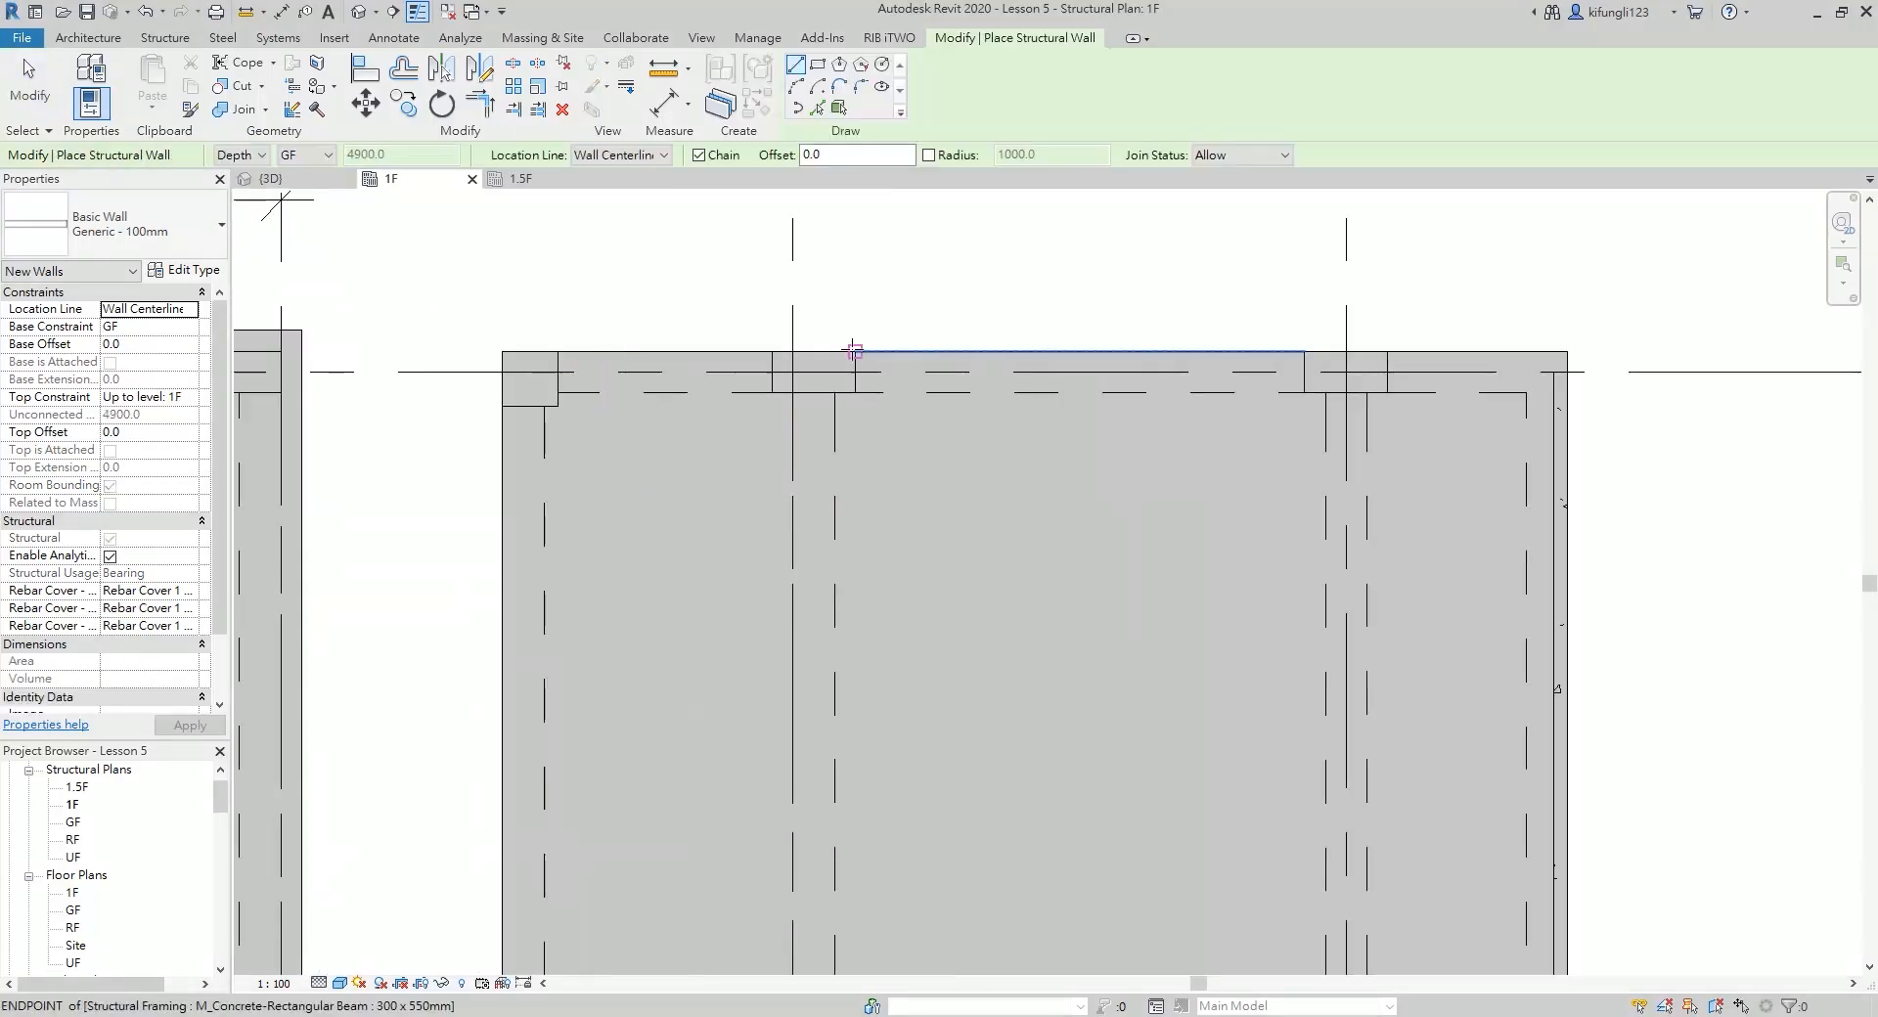
left_click(794, 366)
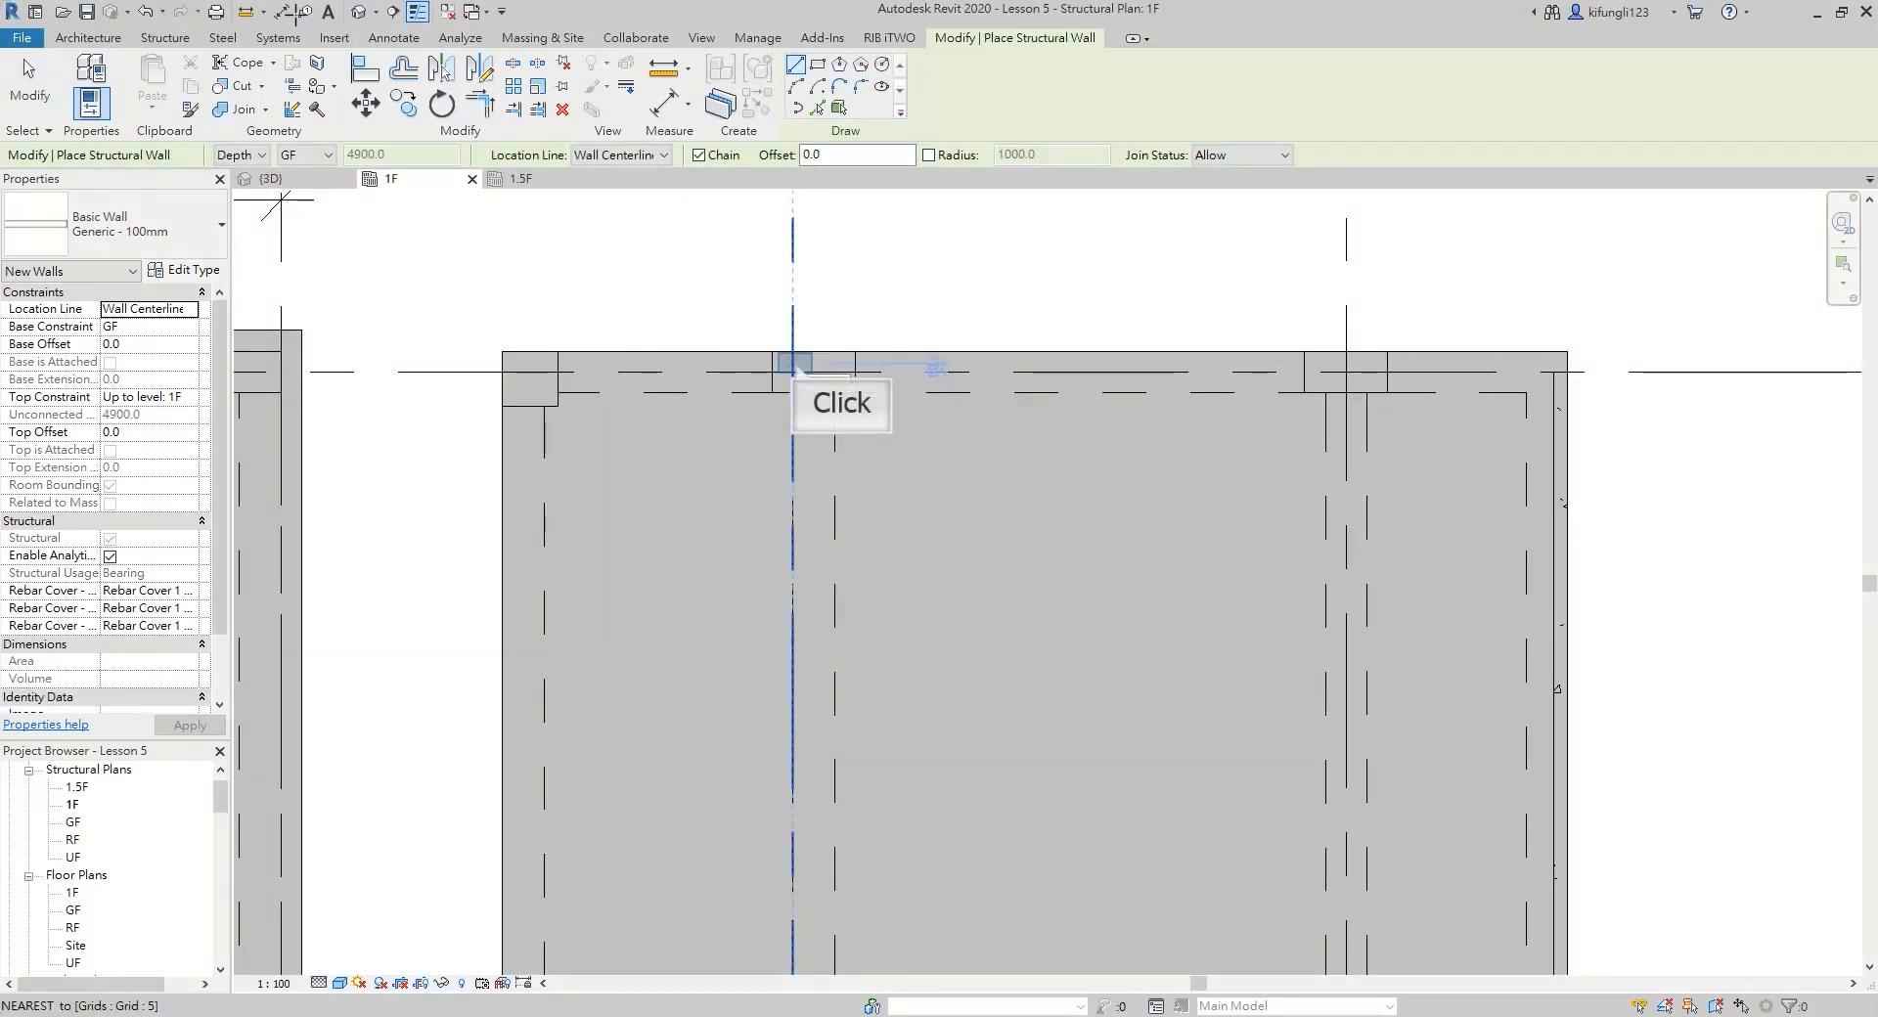
left_click(1138, 372)
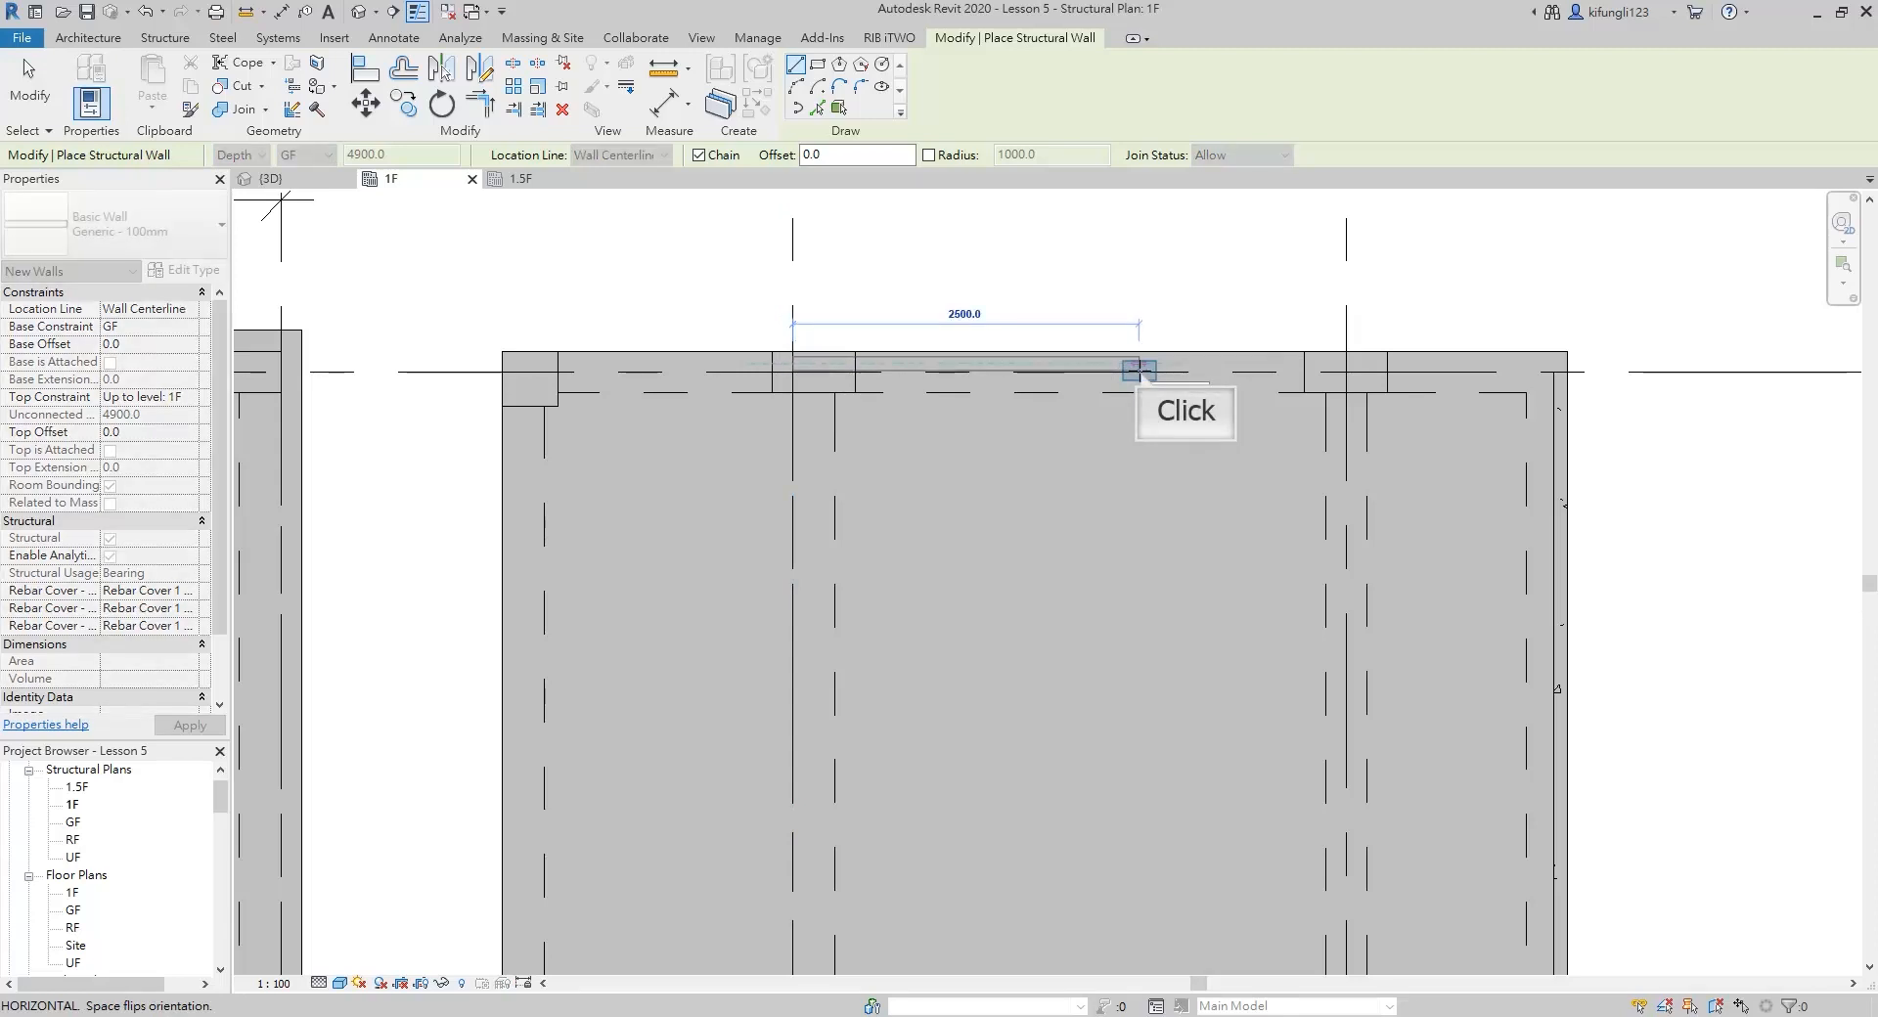
Trim/extend the north wall and the east wall to meet at the slab's northeast corner
key("t")
key("r")
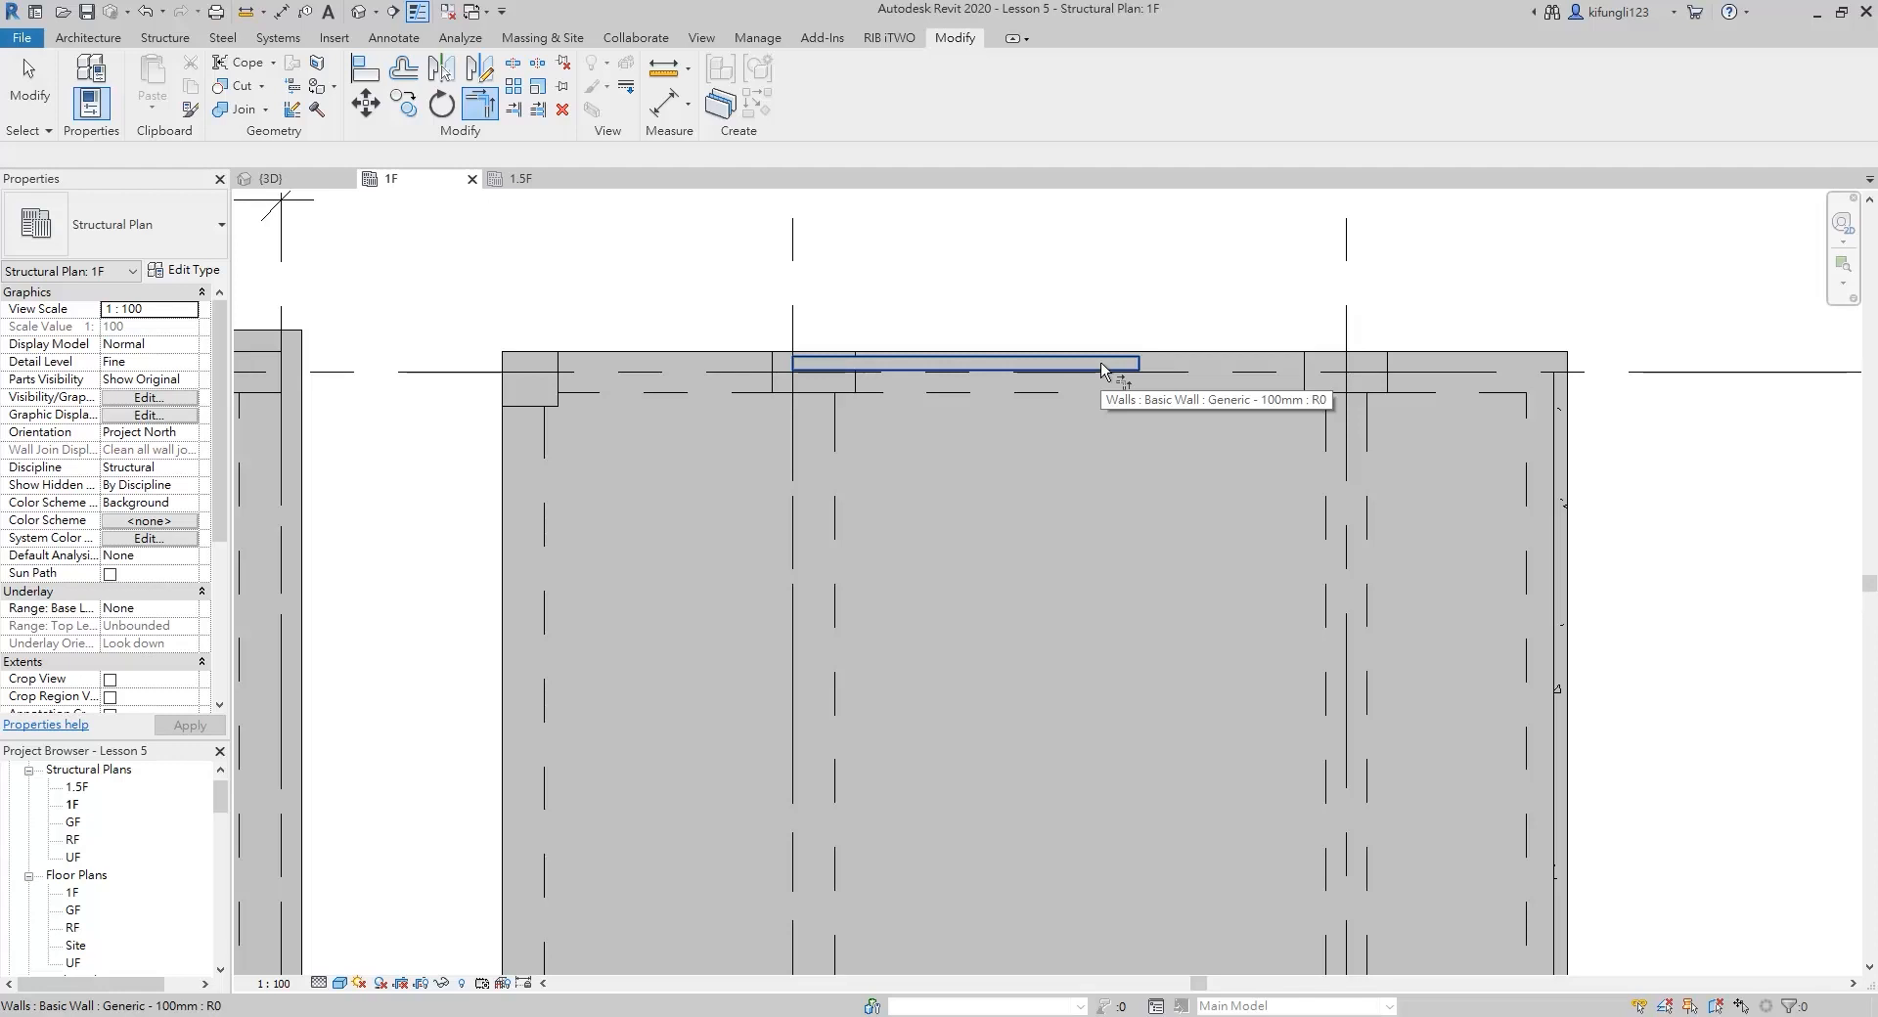
left_click(1103, 370)
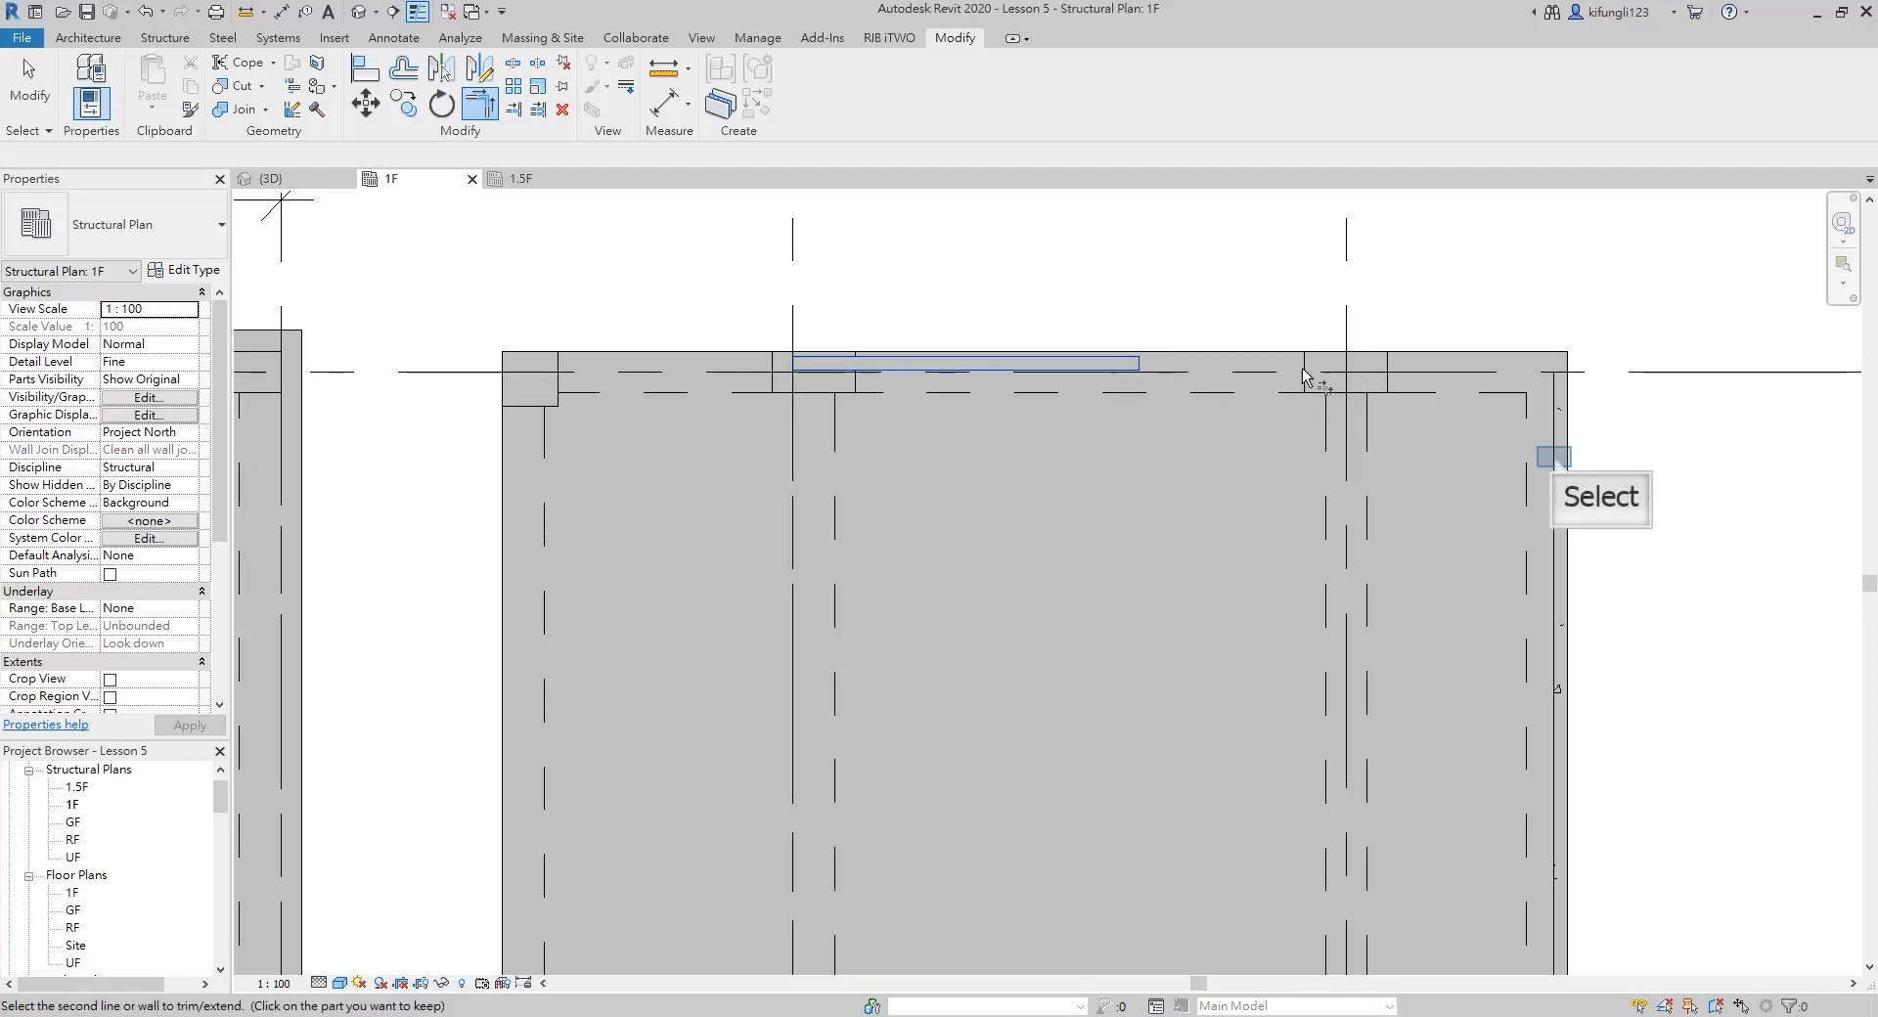
left_click(1563, 458)
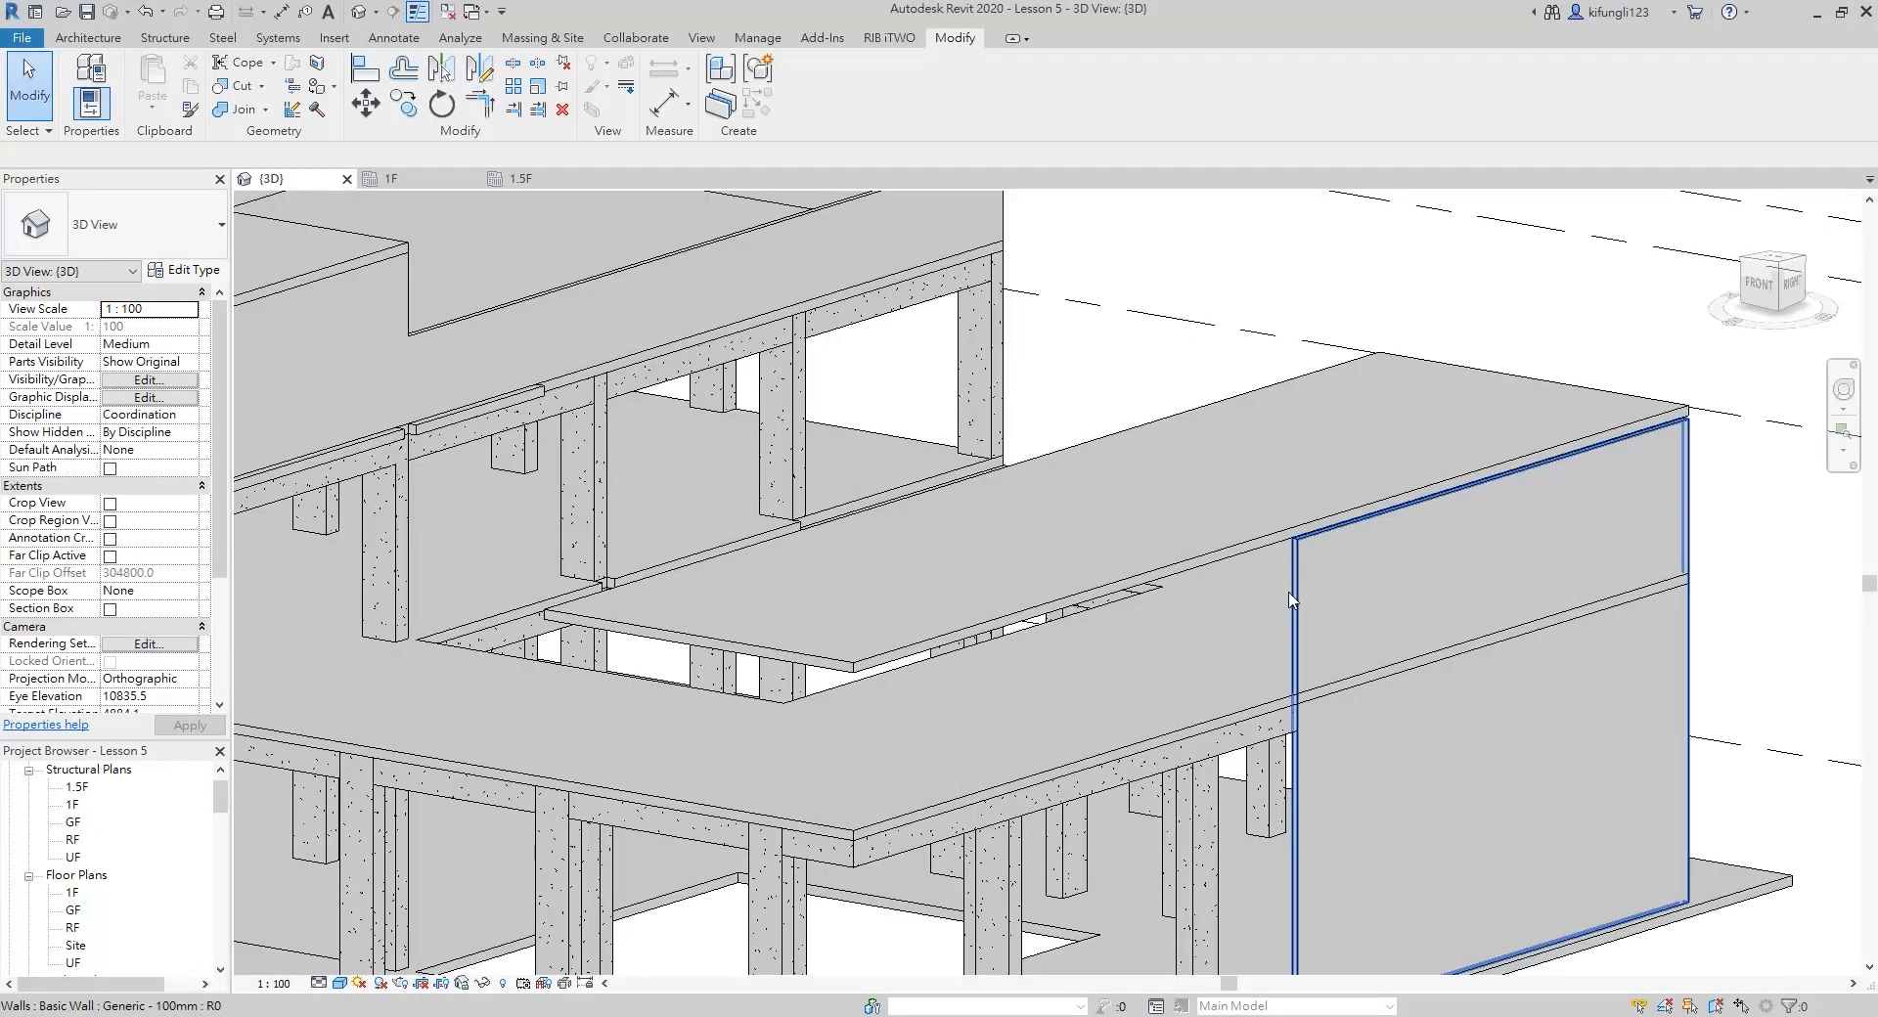
Select both the new east wall and the new north wall in the 3D view
left_click(1289, 593)
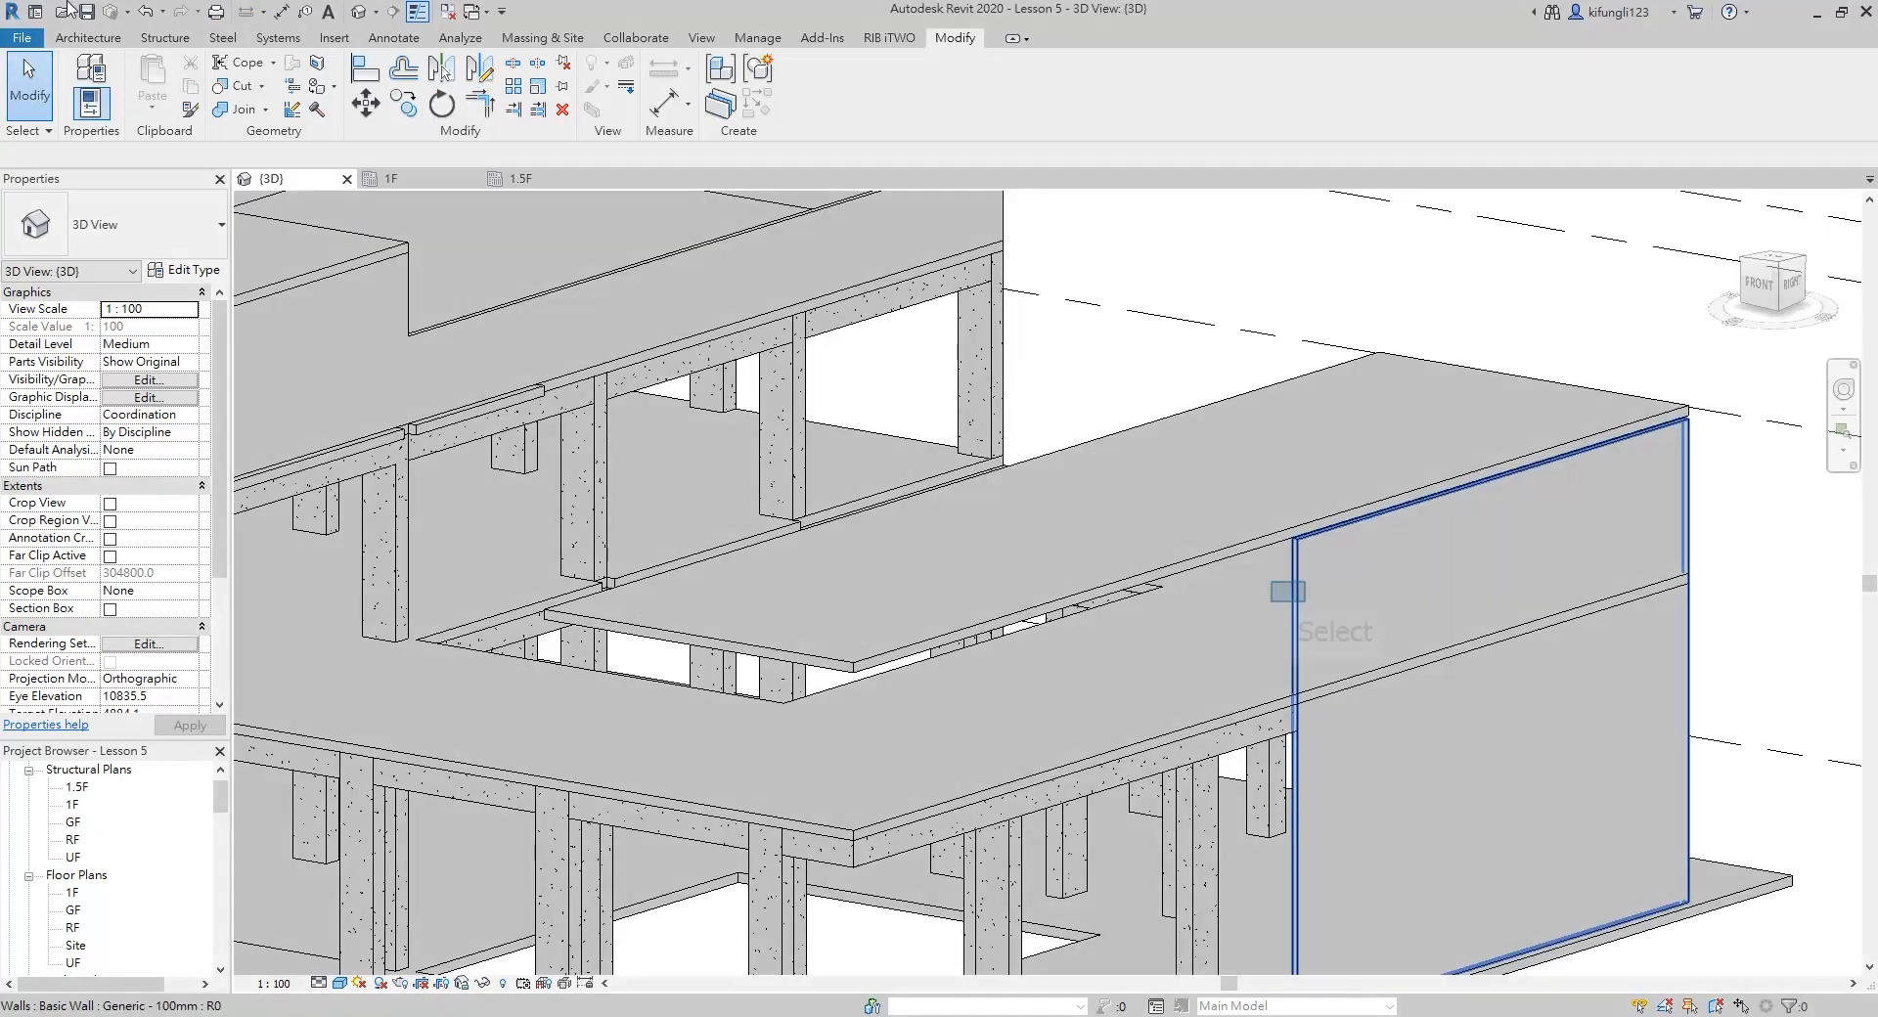
left_click(1289, 599)
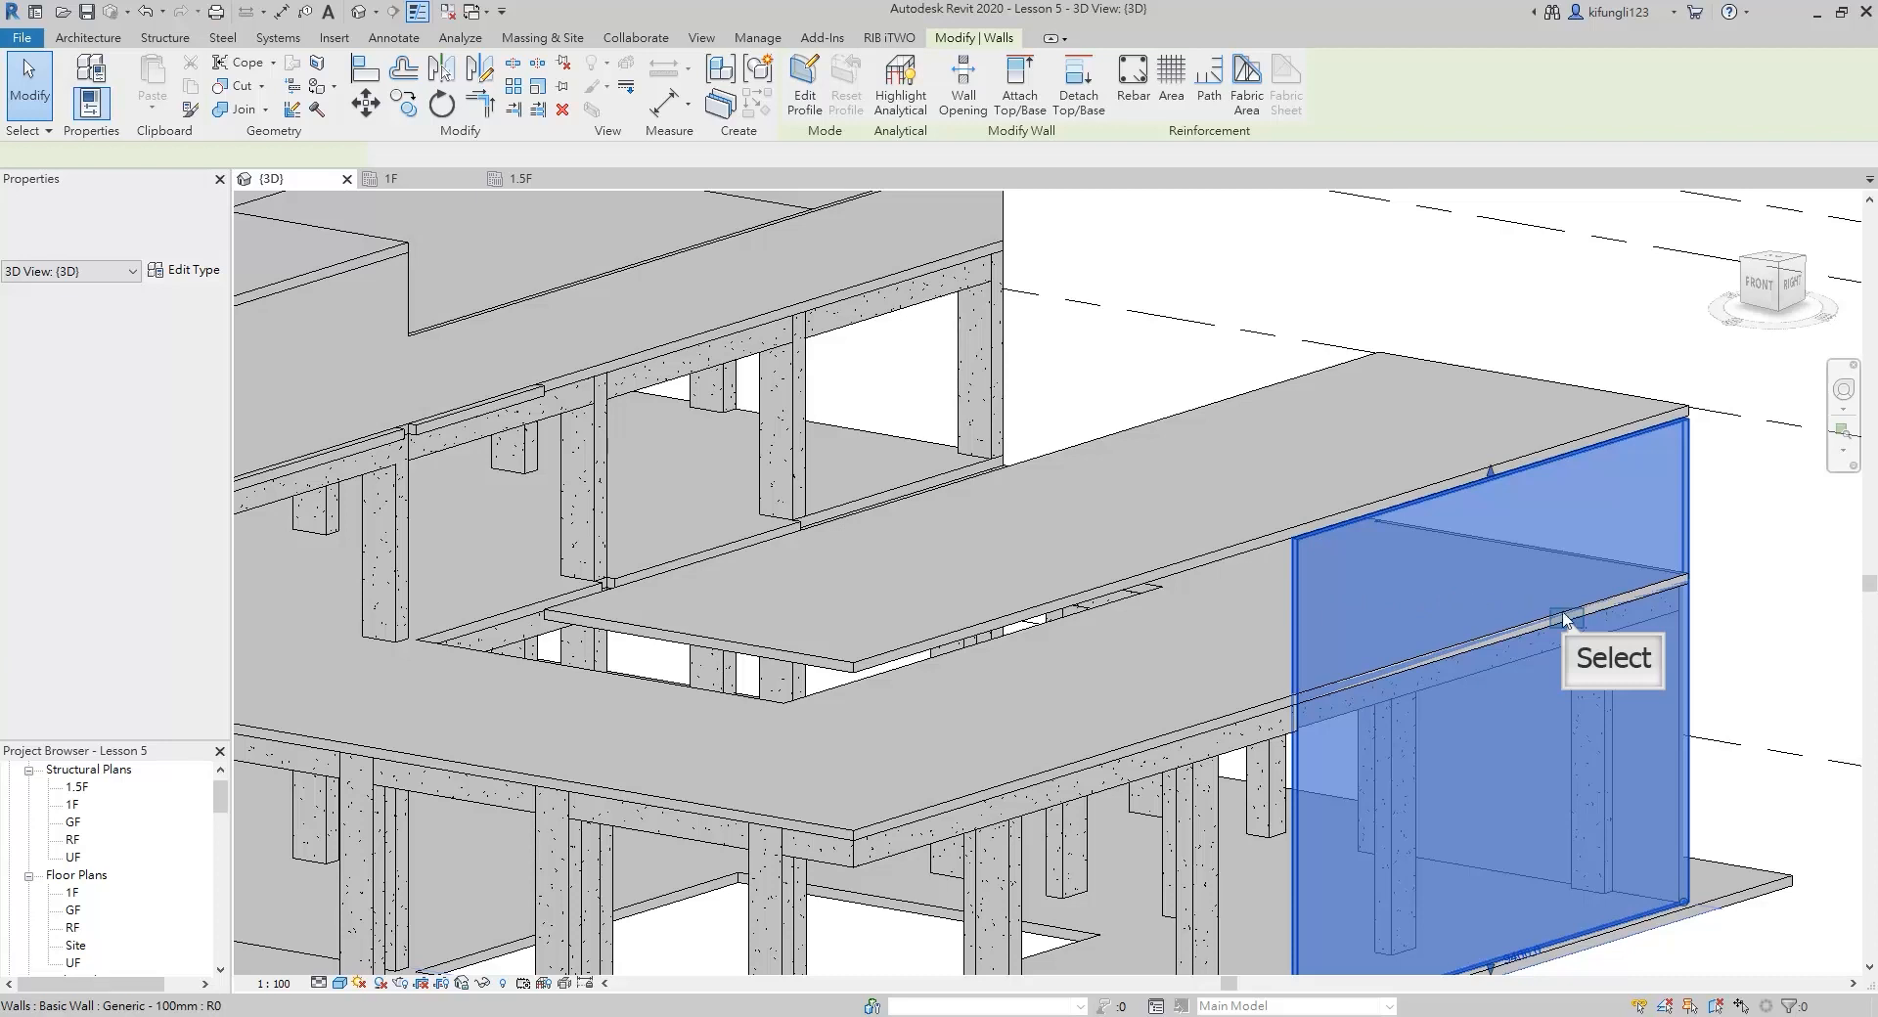
middle_click_drag(1567, 626, 897, 438)
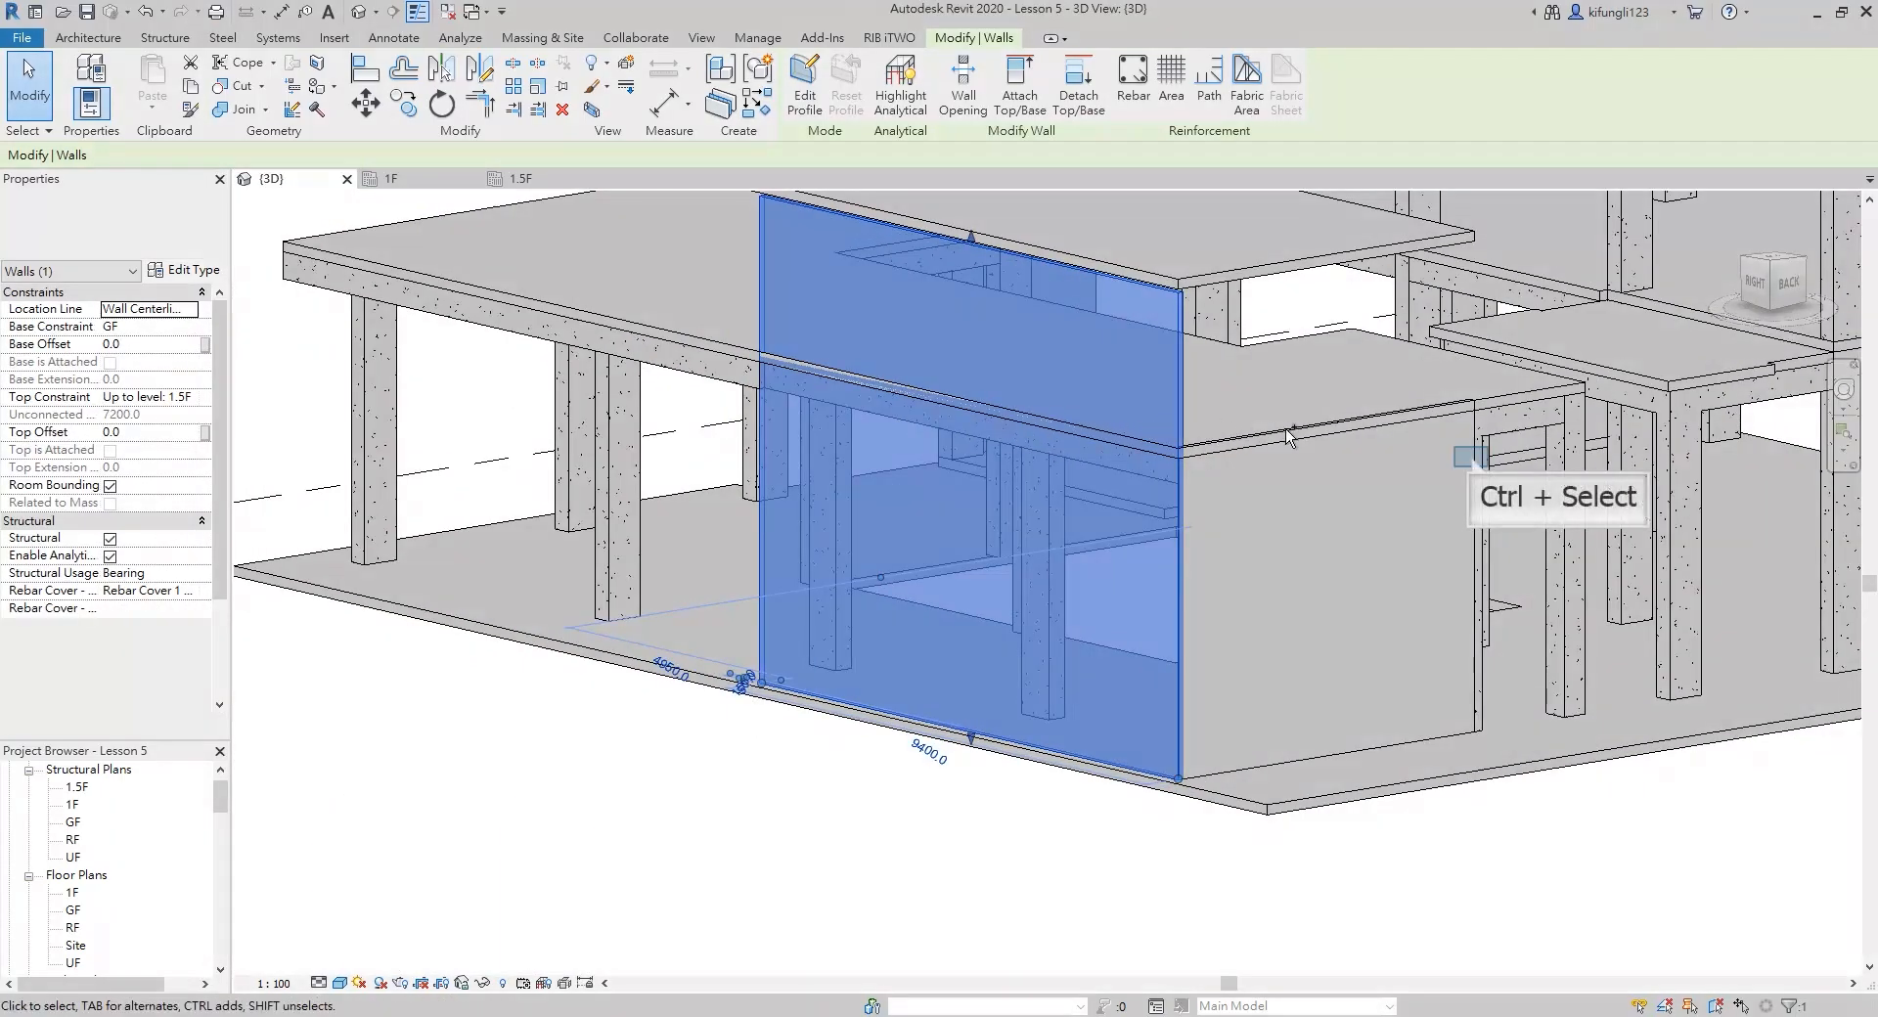
left_click(1463, 450, "ctrl")
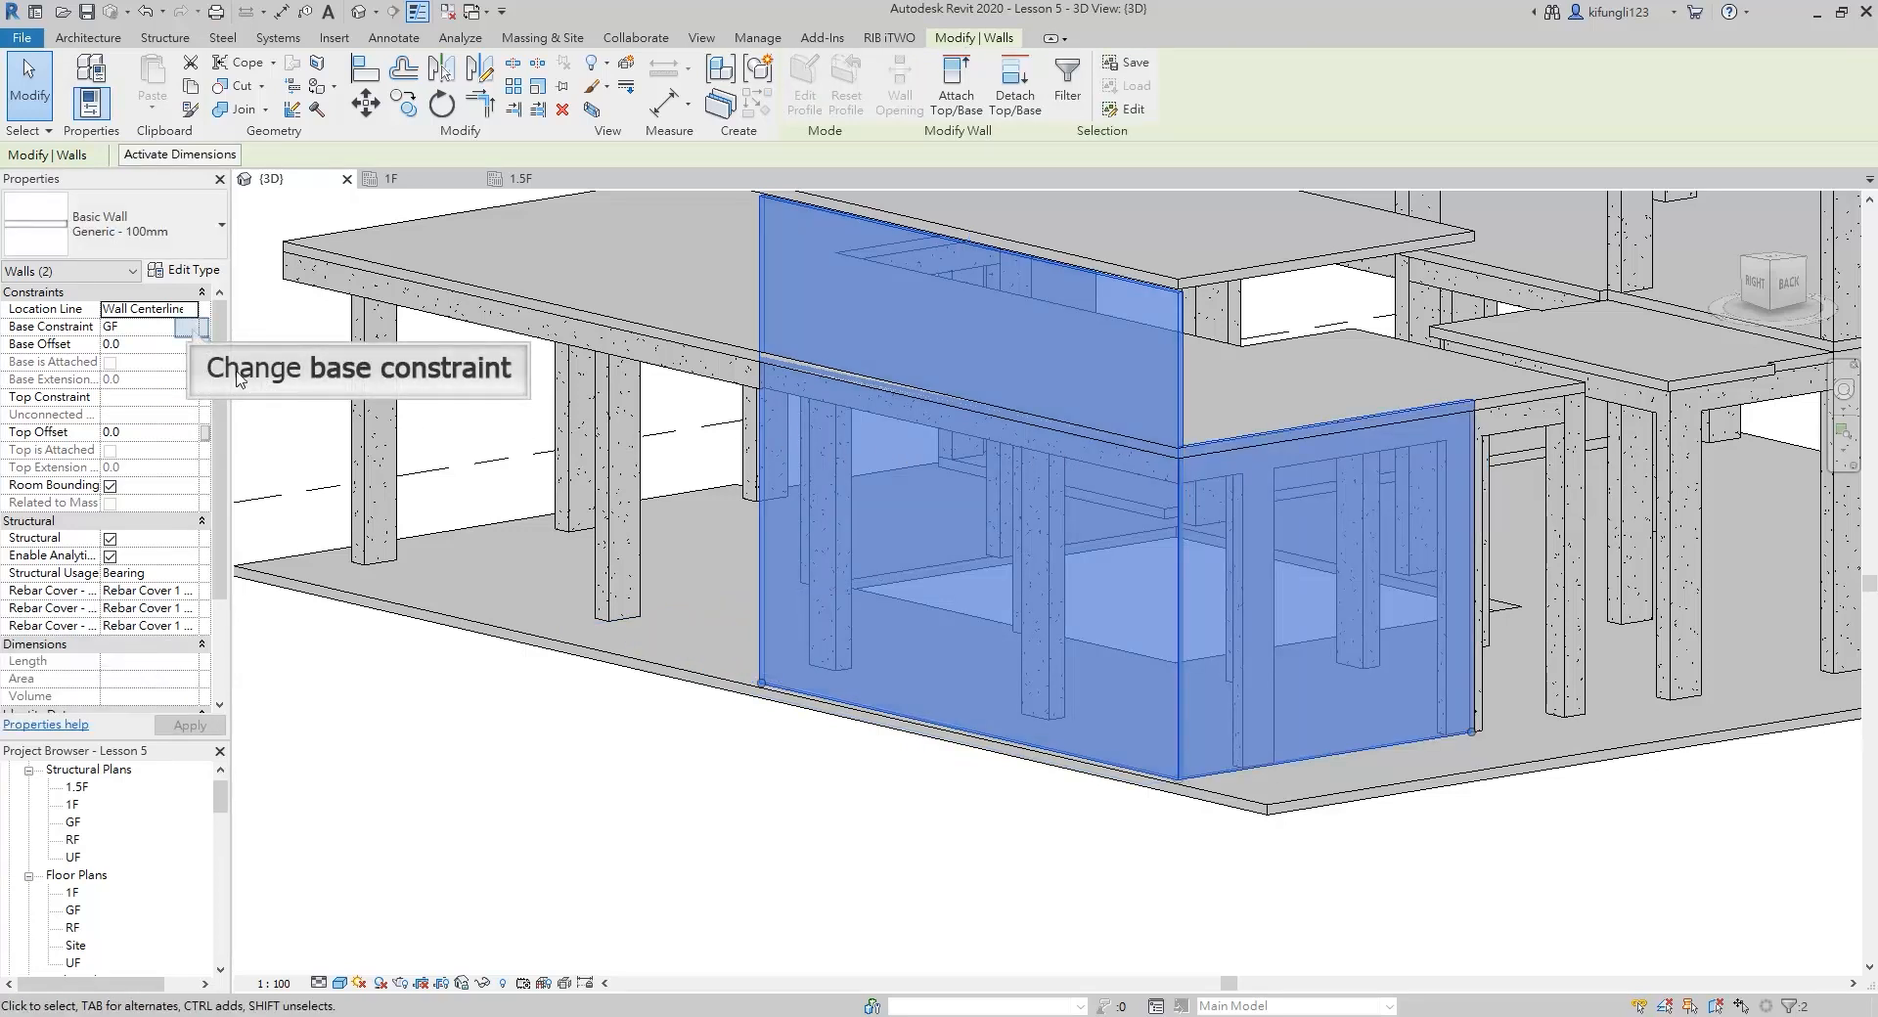
Try constraining the two selected walls with their base at 1.5F and their top up to level RF
left_click(192, 329)
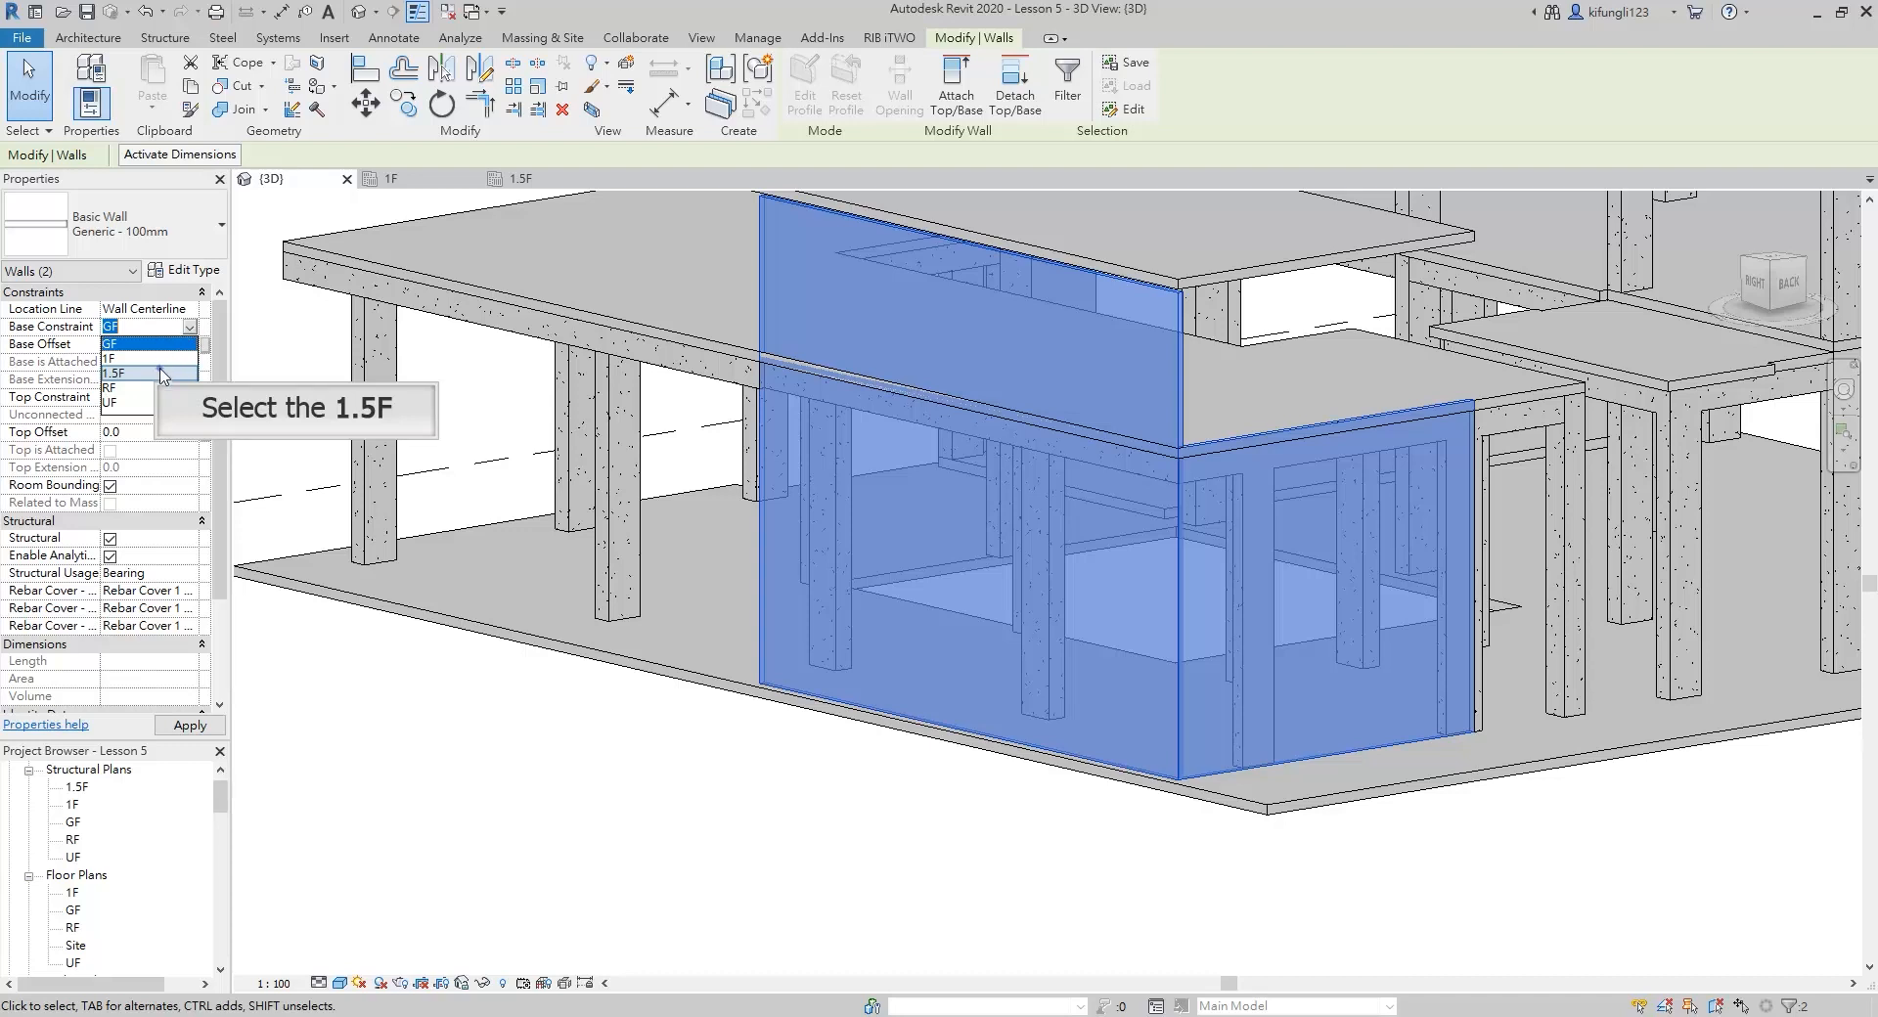
left_click(162, 373)
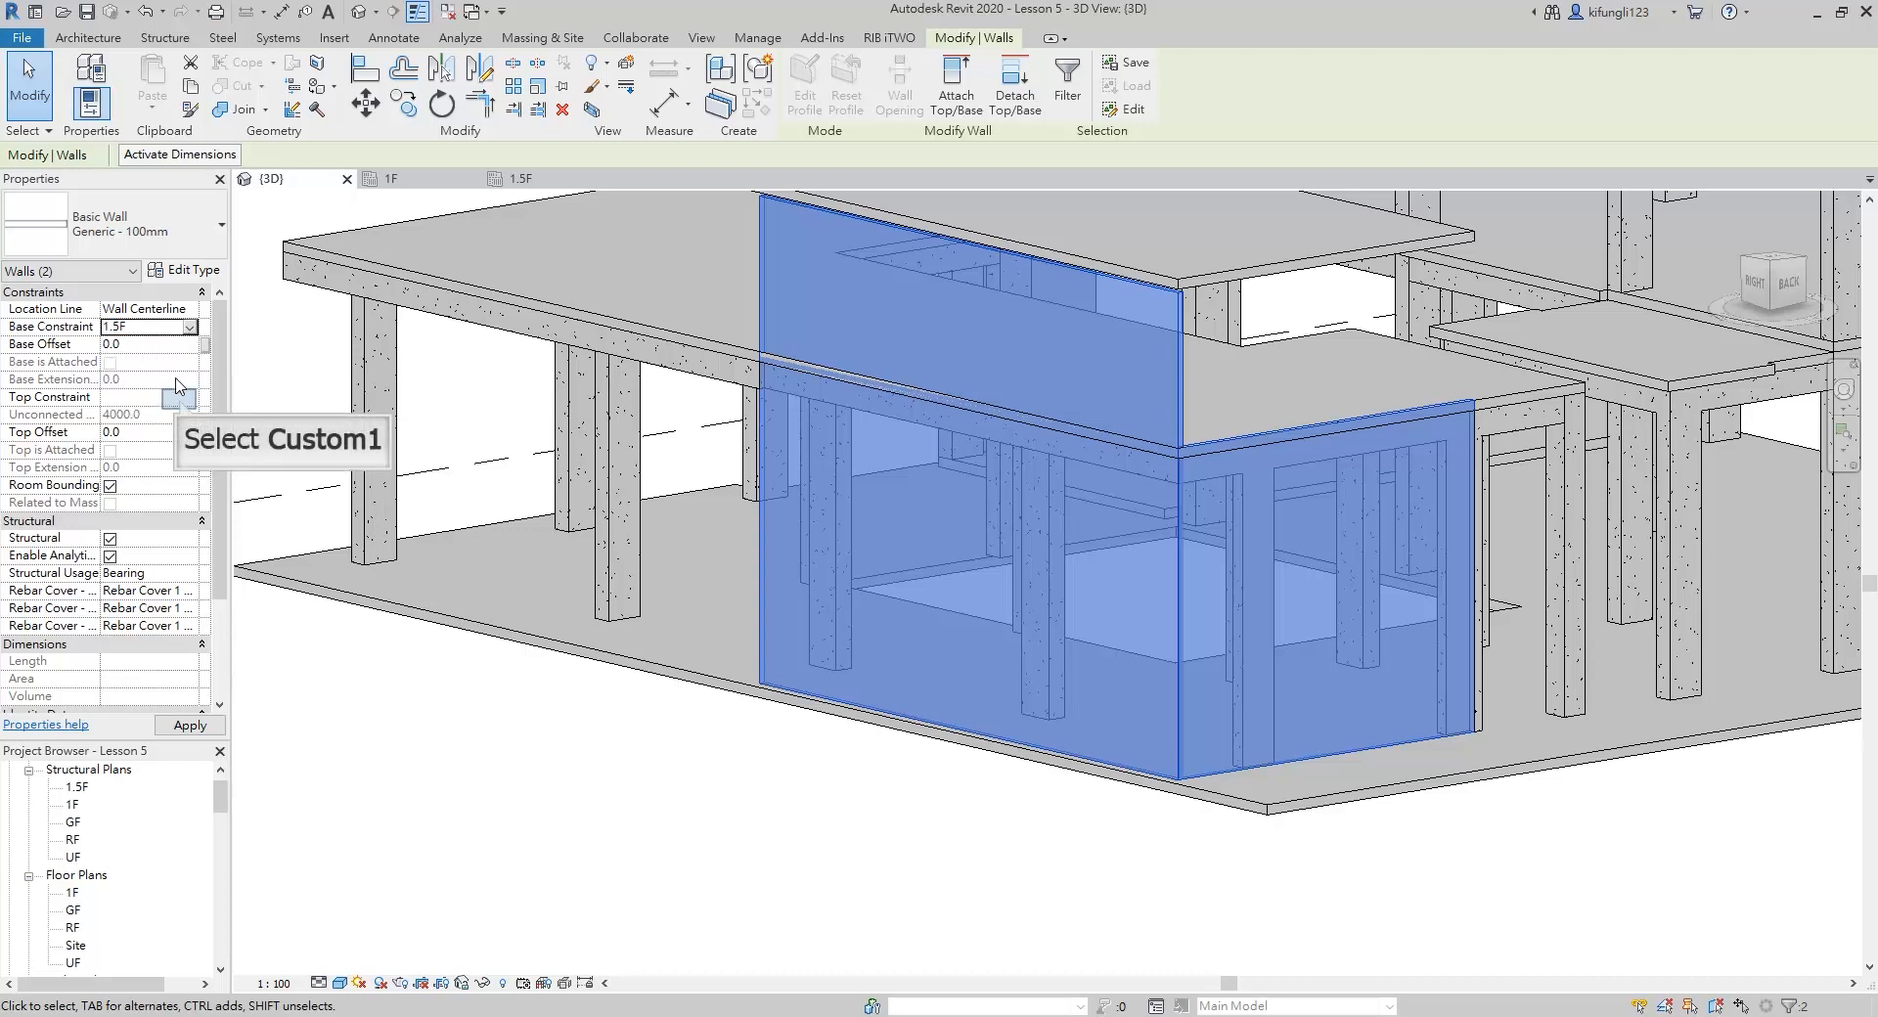
left_click(180, 403)
left_click(190, 399)
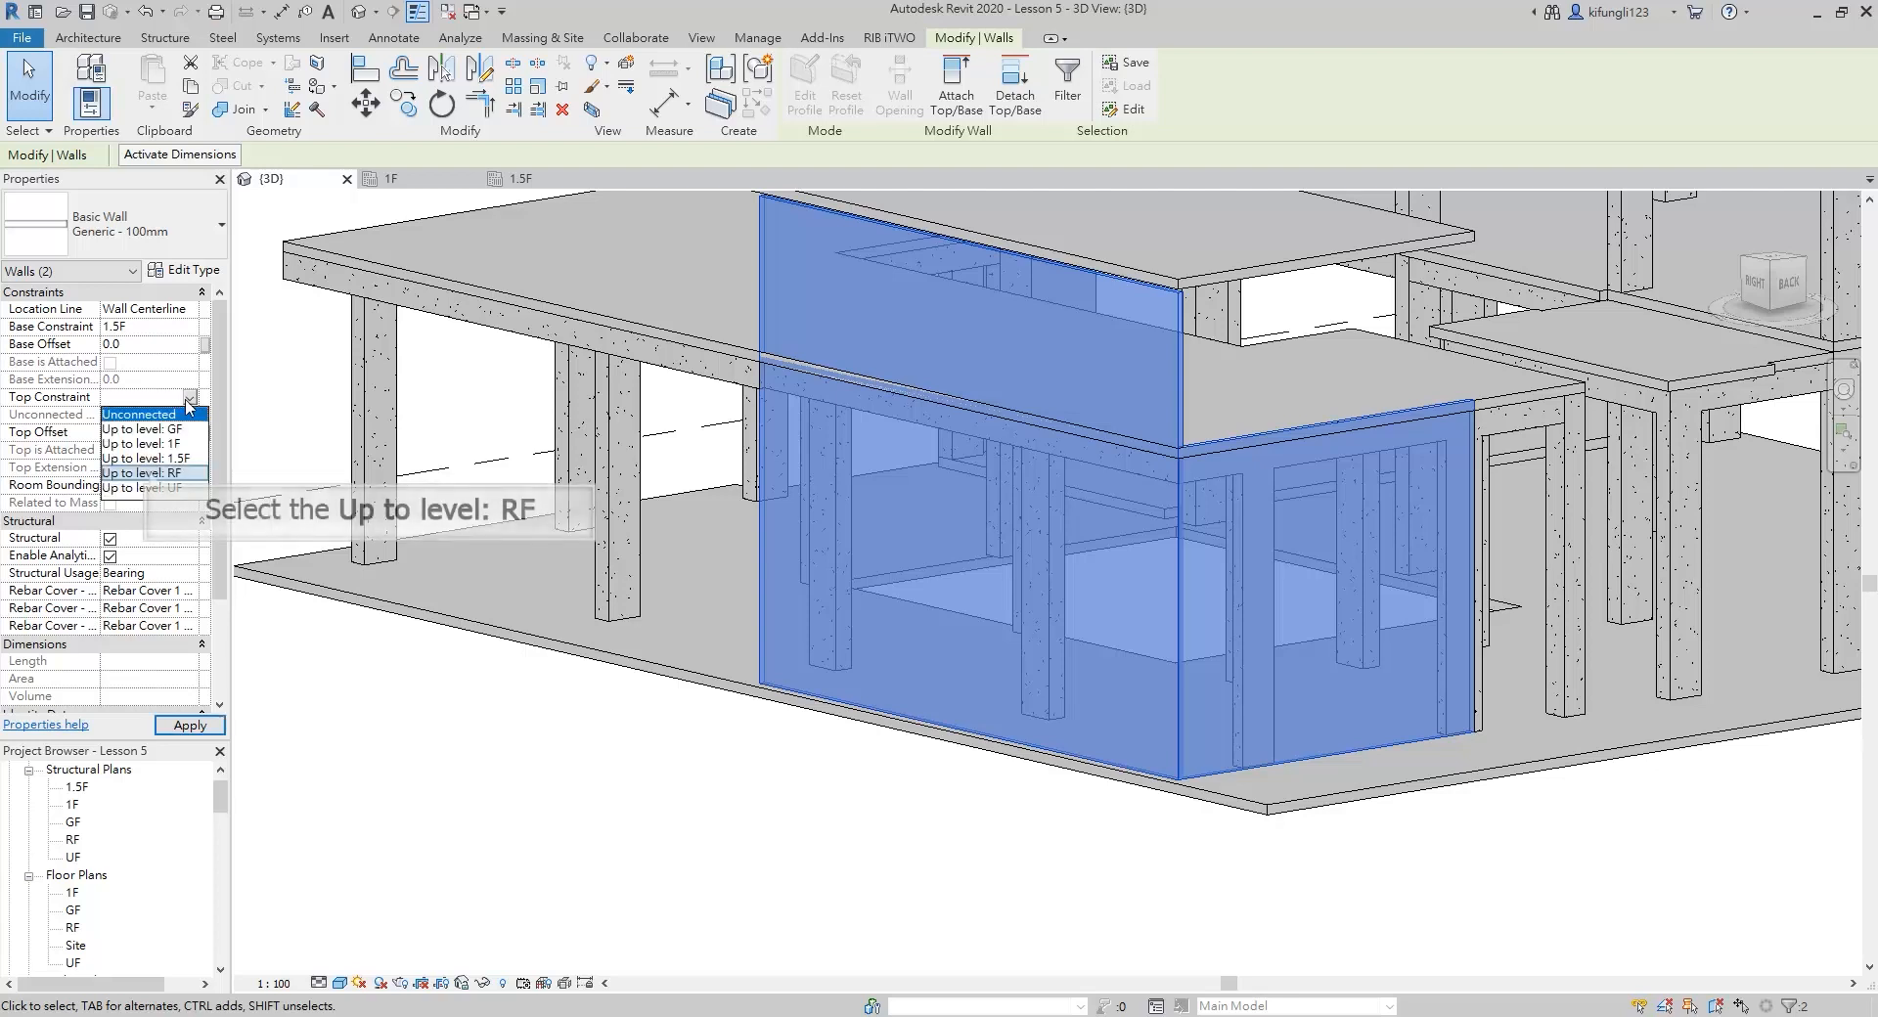
left_click(148, 473)
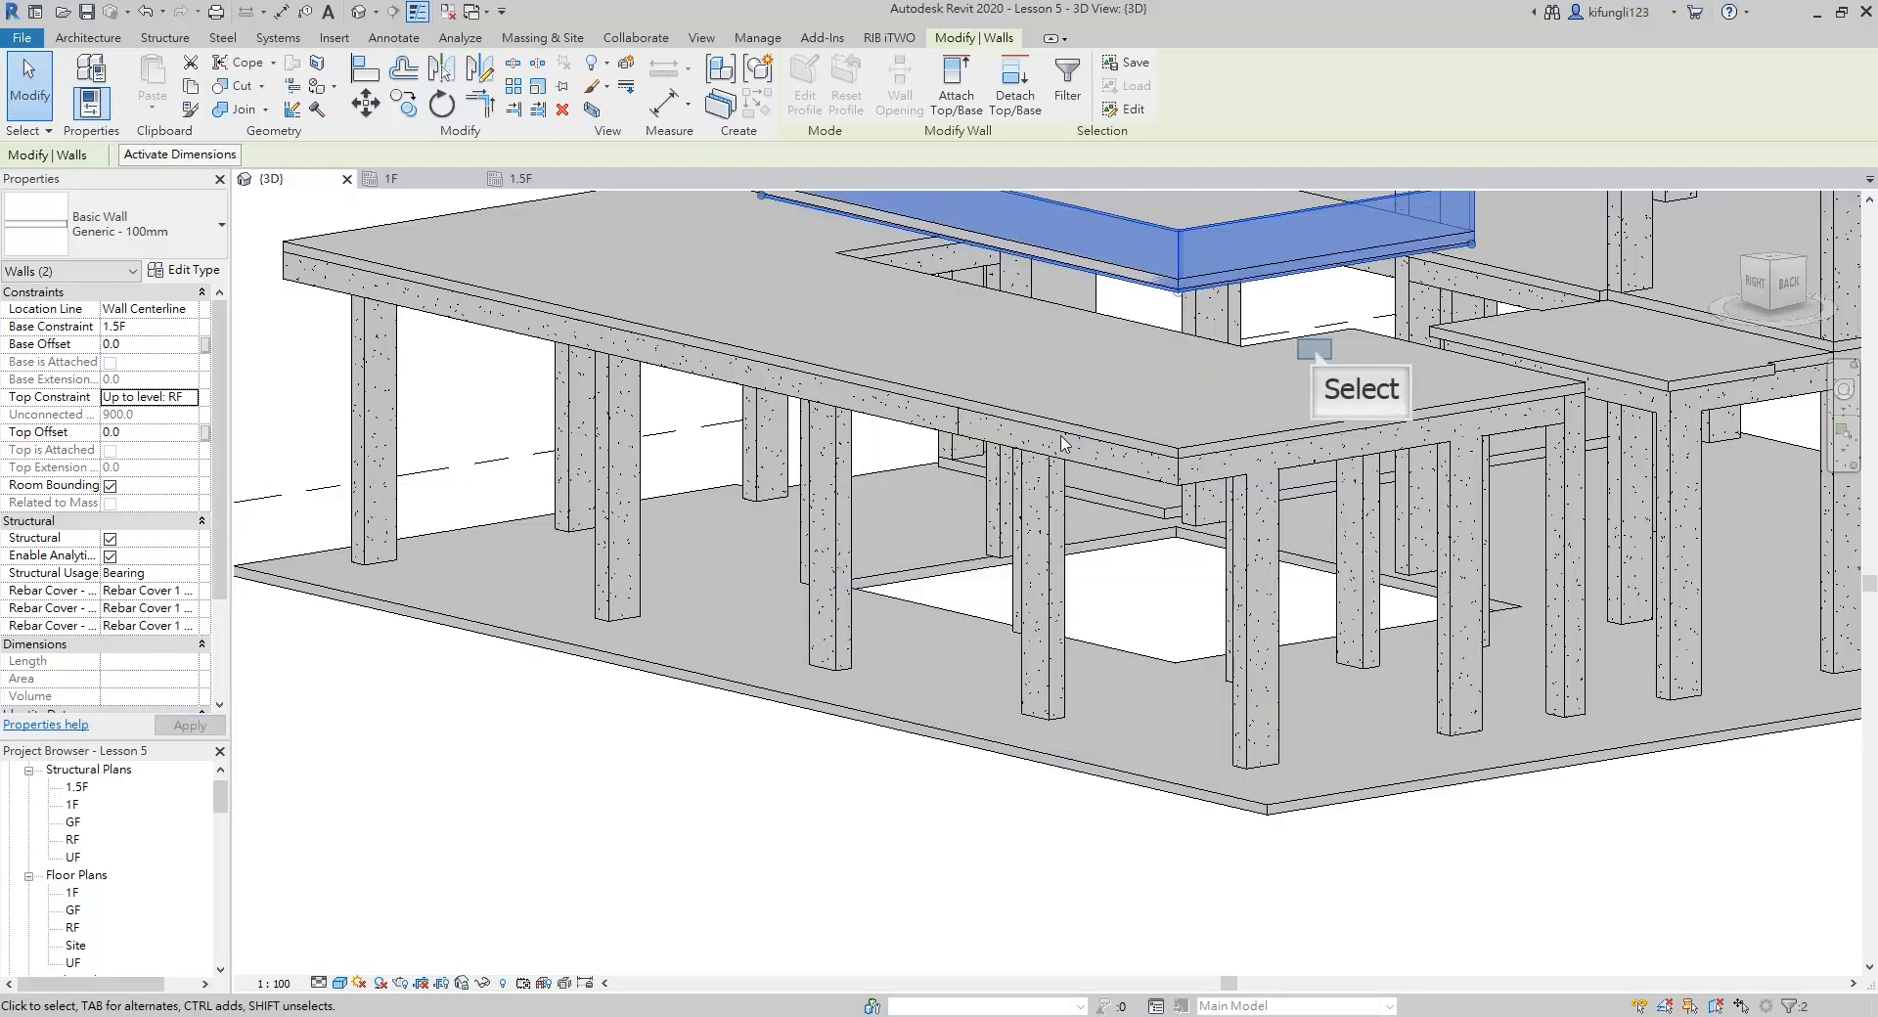
Set the two walls' base constraint to 1F and their top constraint up to level 1.5F
middle_click_drag(1319, 364, 1164, 536)
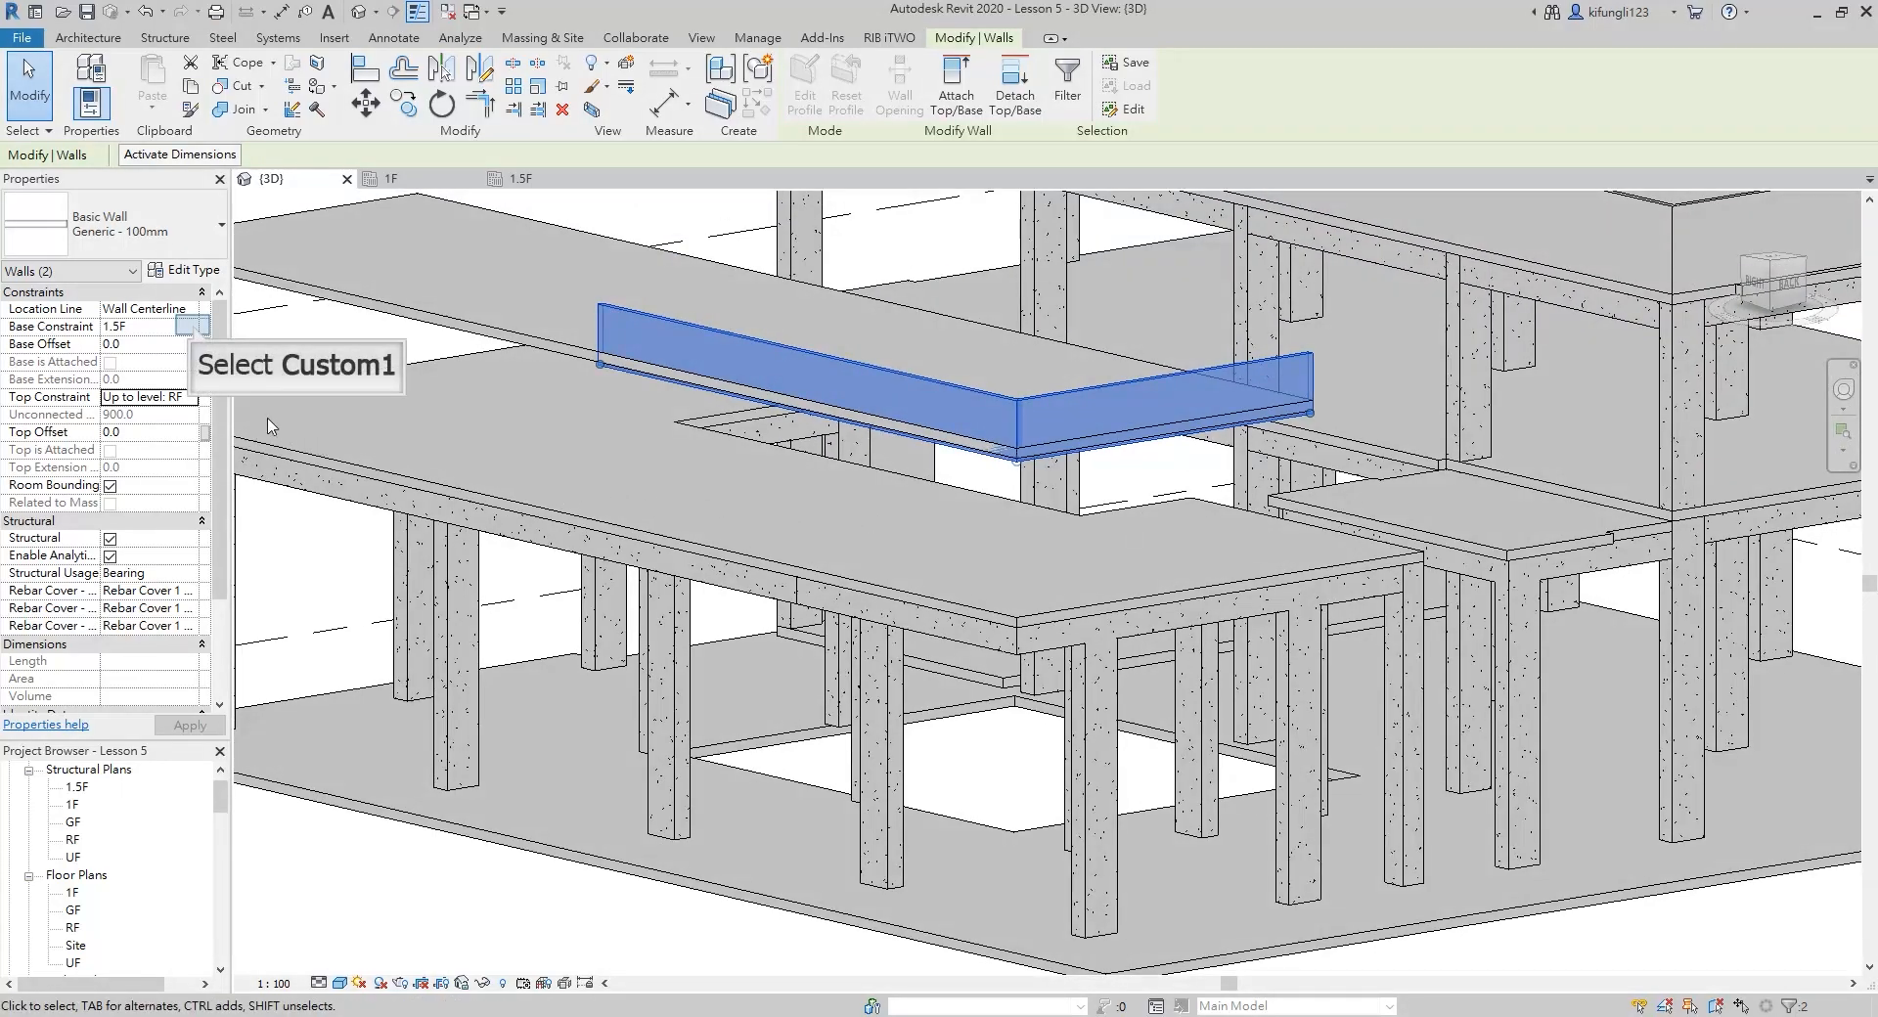
left_click(194, 327)
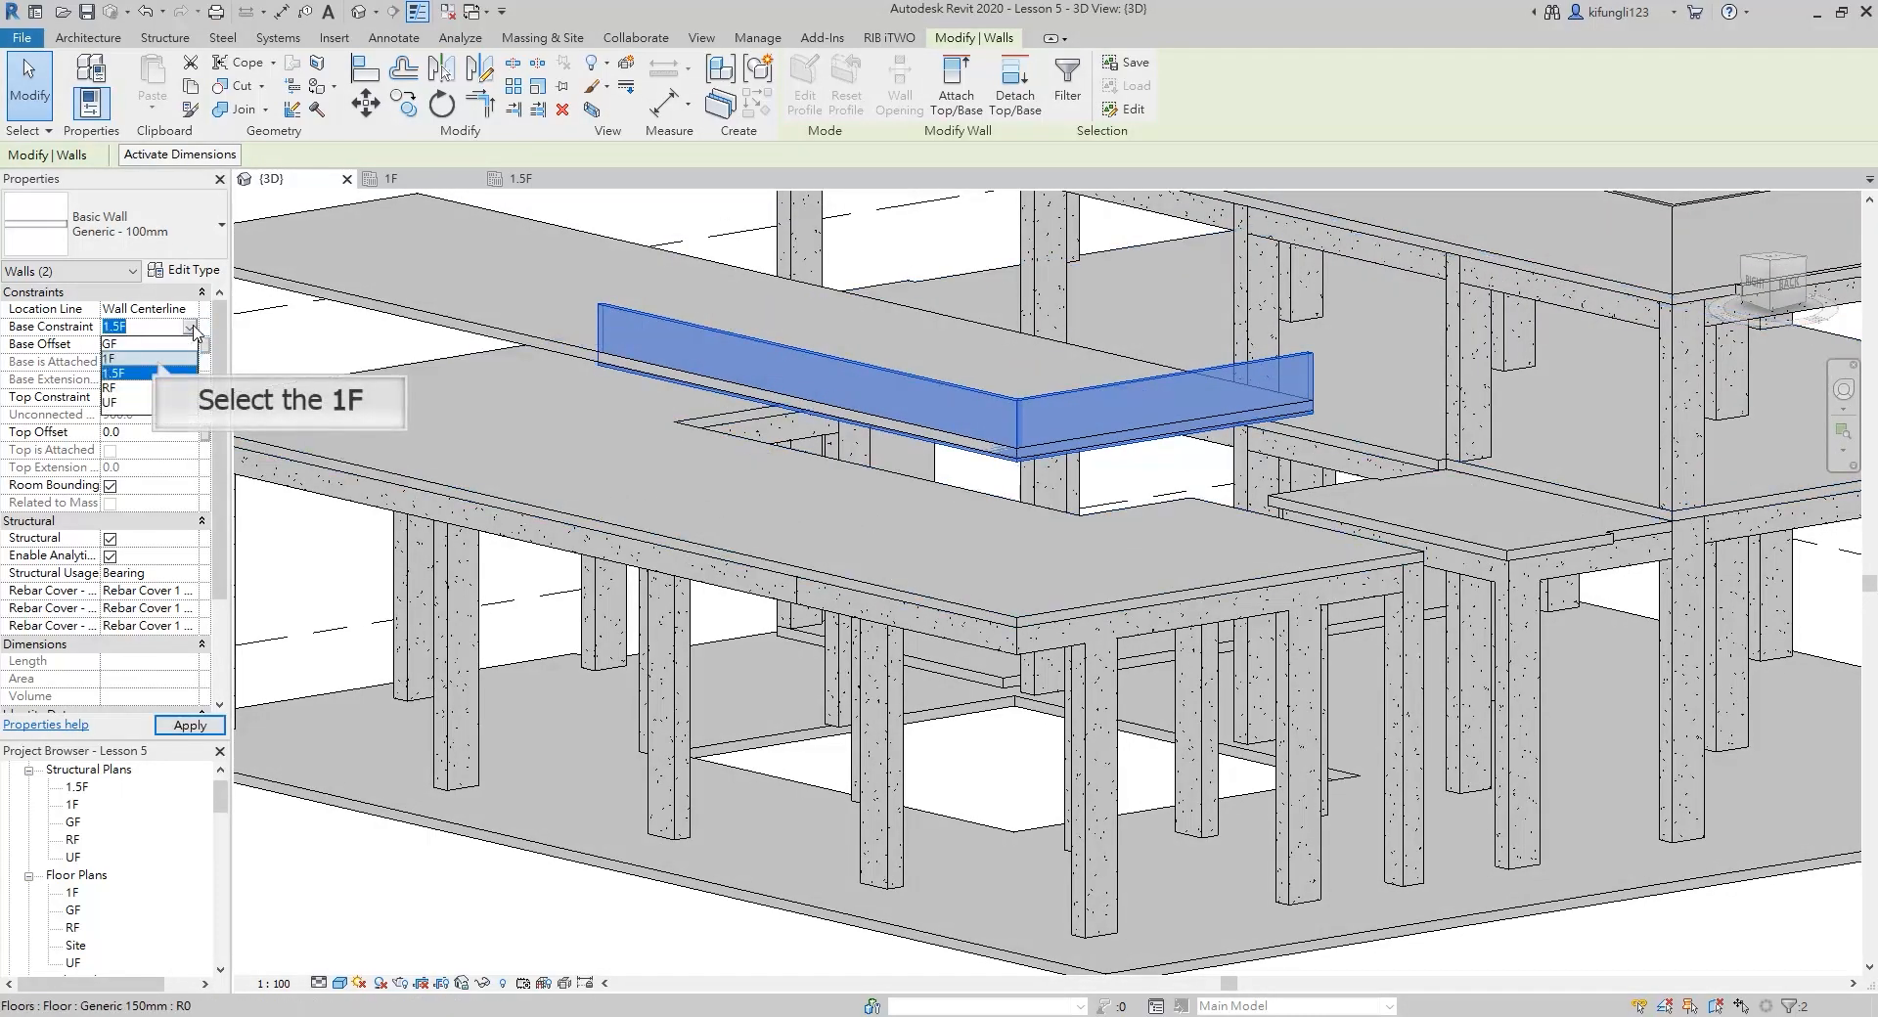
left_click(158, 359)
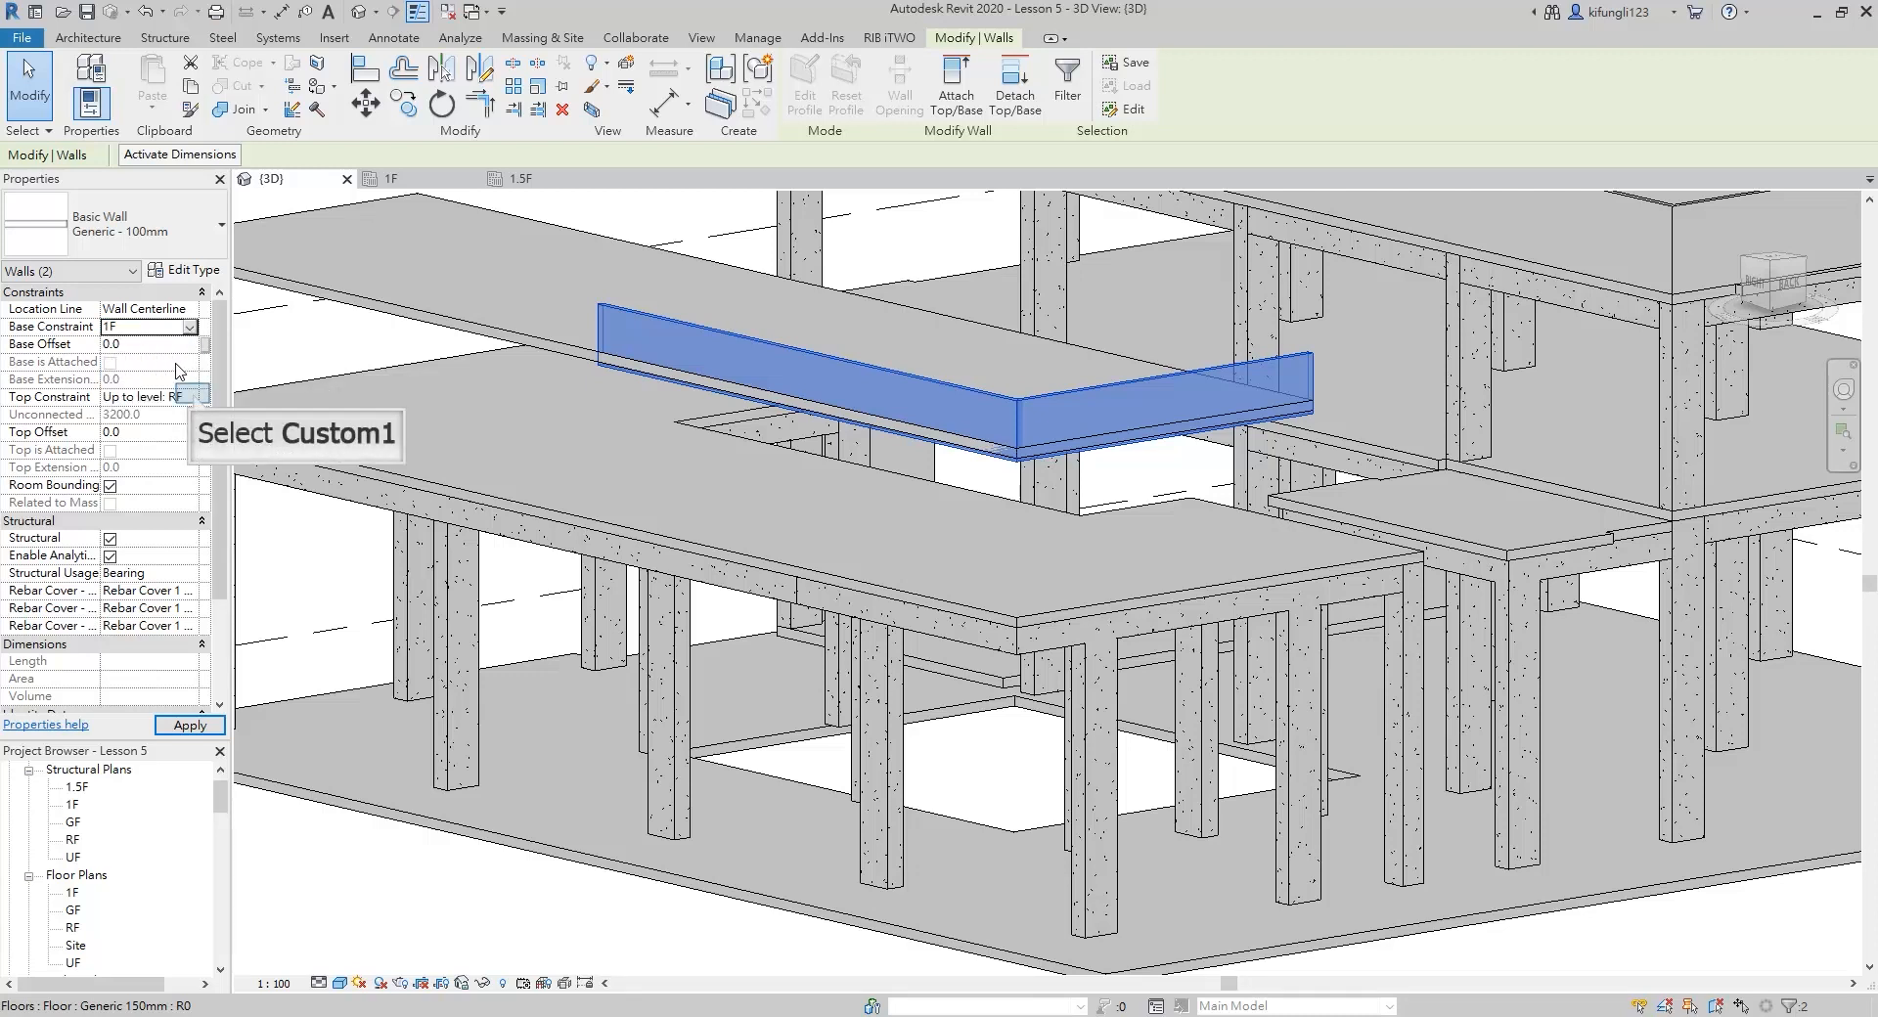
left_click(194, 397)
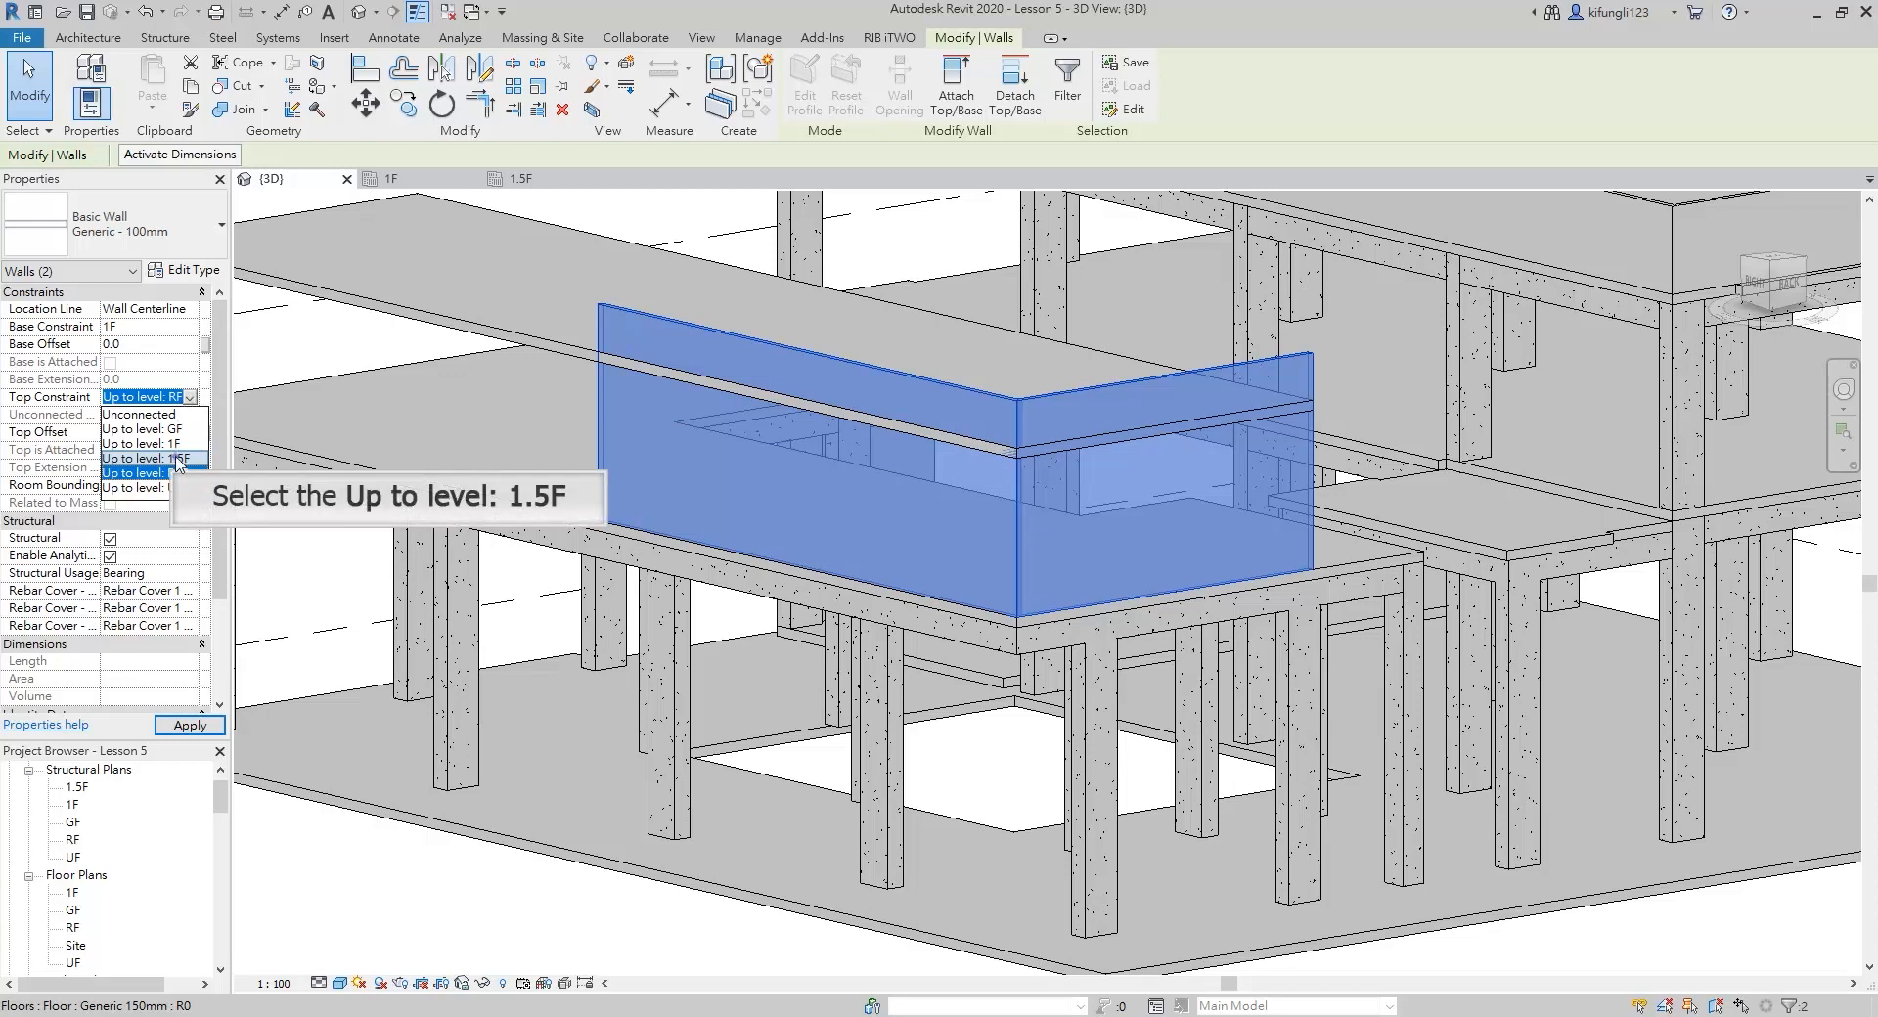
left_click(147, 458)
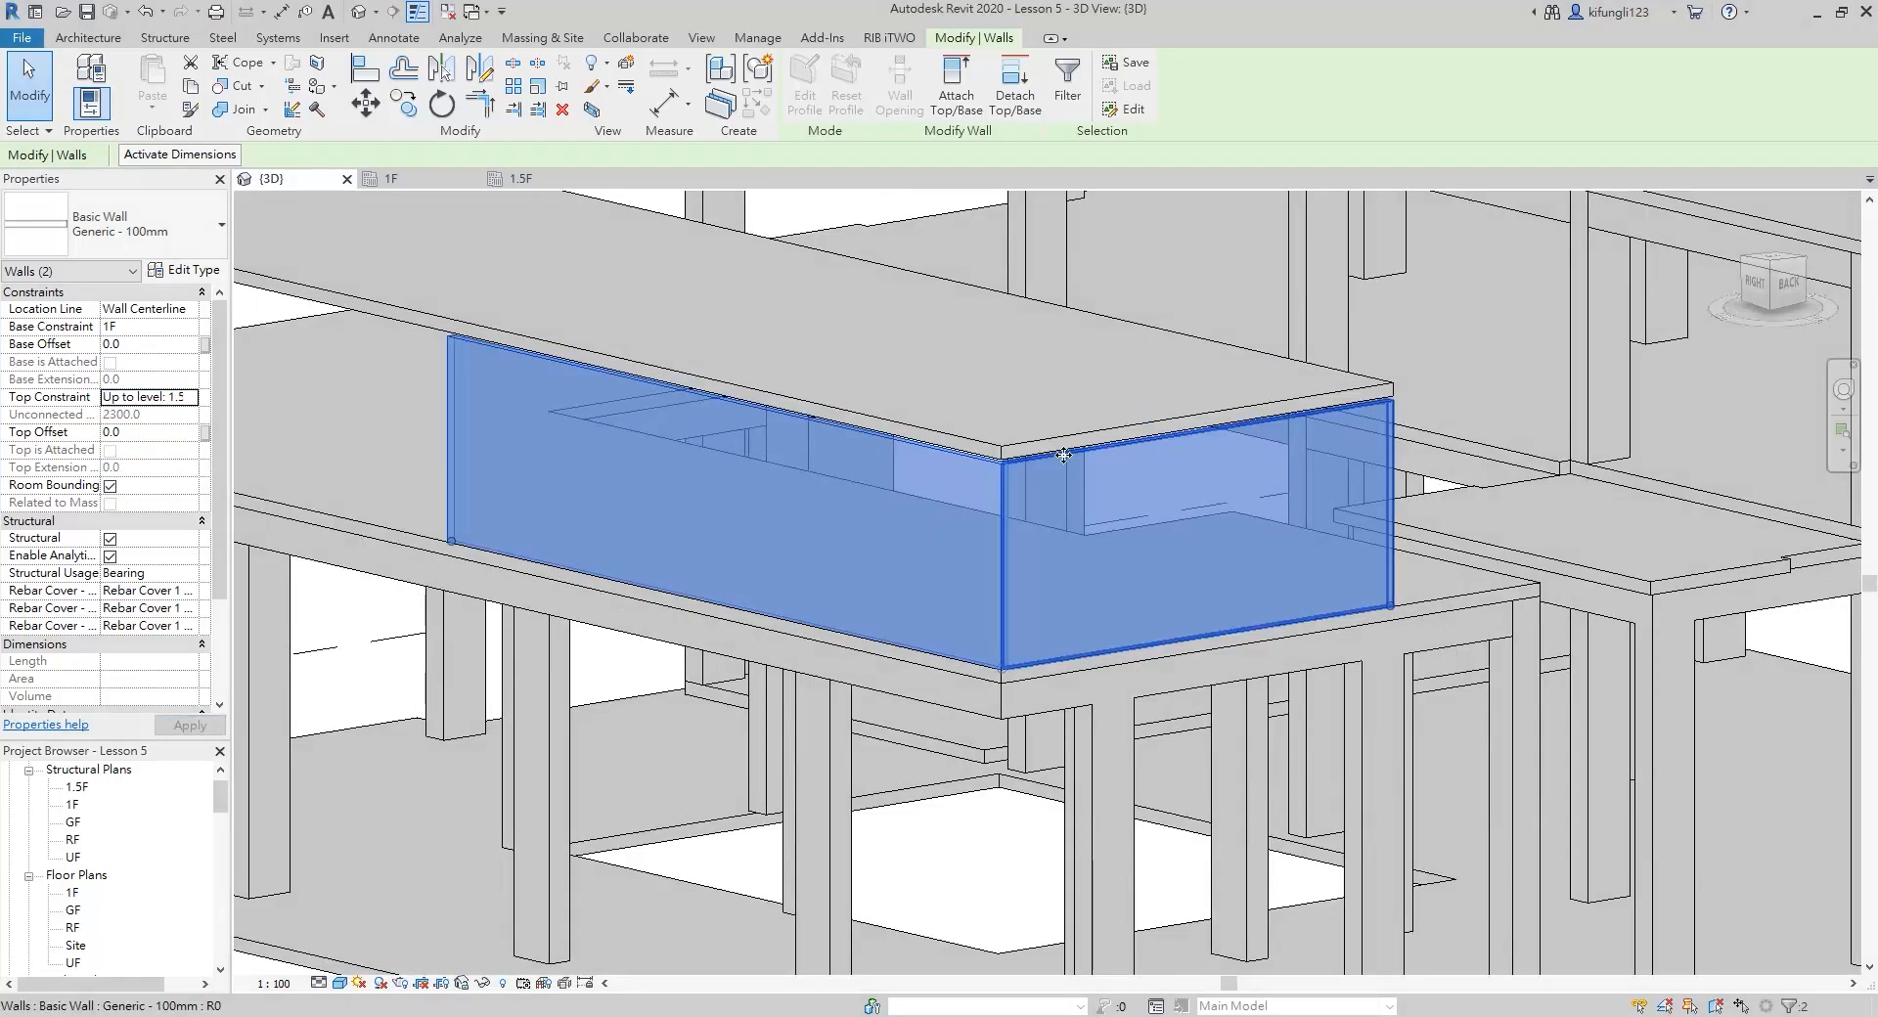
Open the 1.5F slab's boundary sketch, check its east edge line against the wall from above, and finish the sketch
middle_click_drag(1064, 454, 1186, 452, "shift")
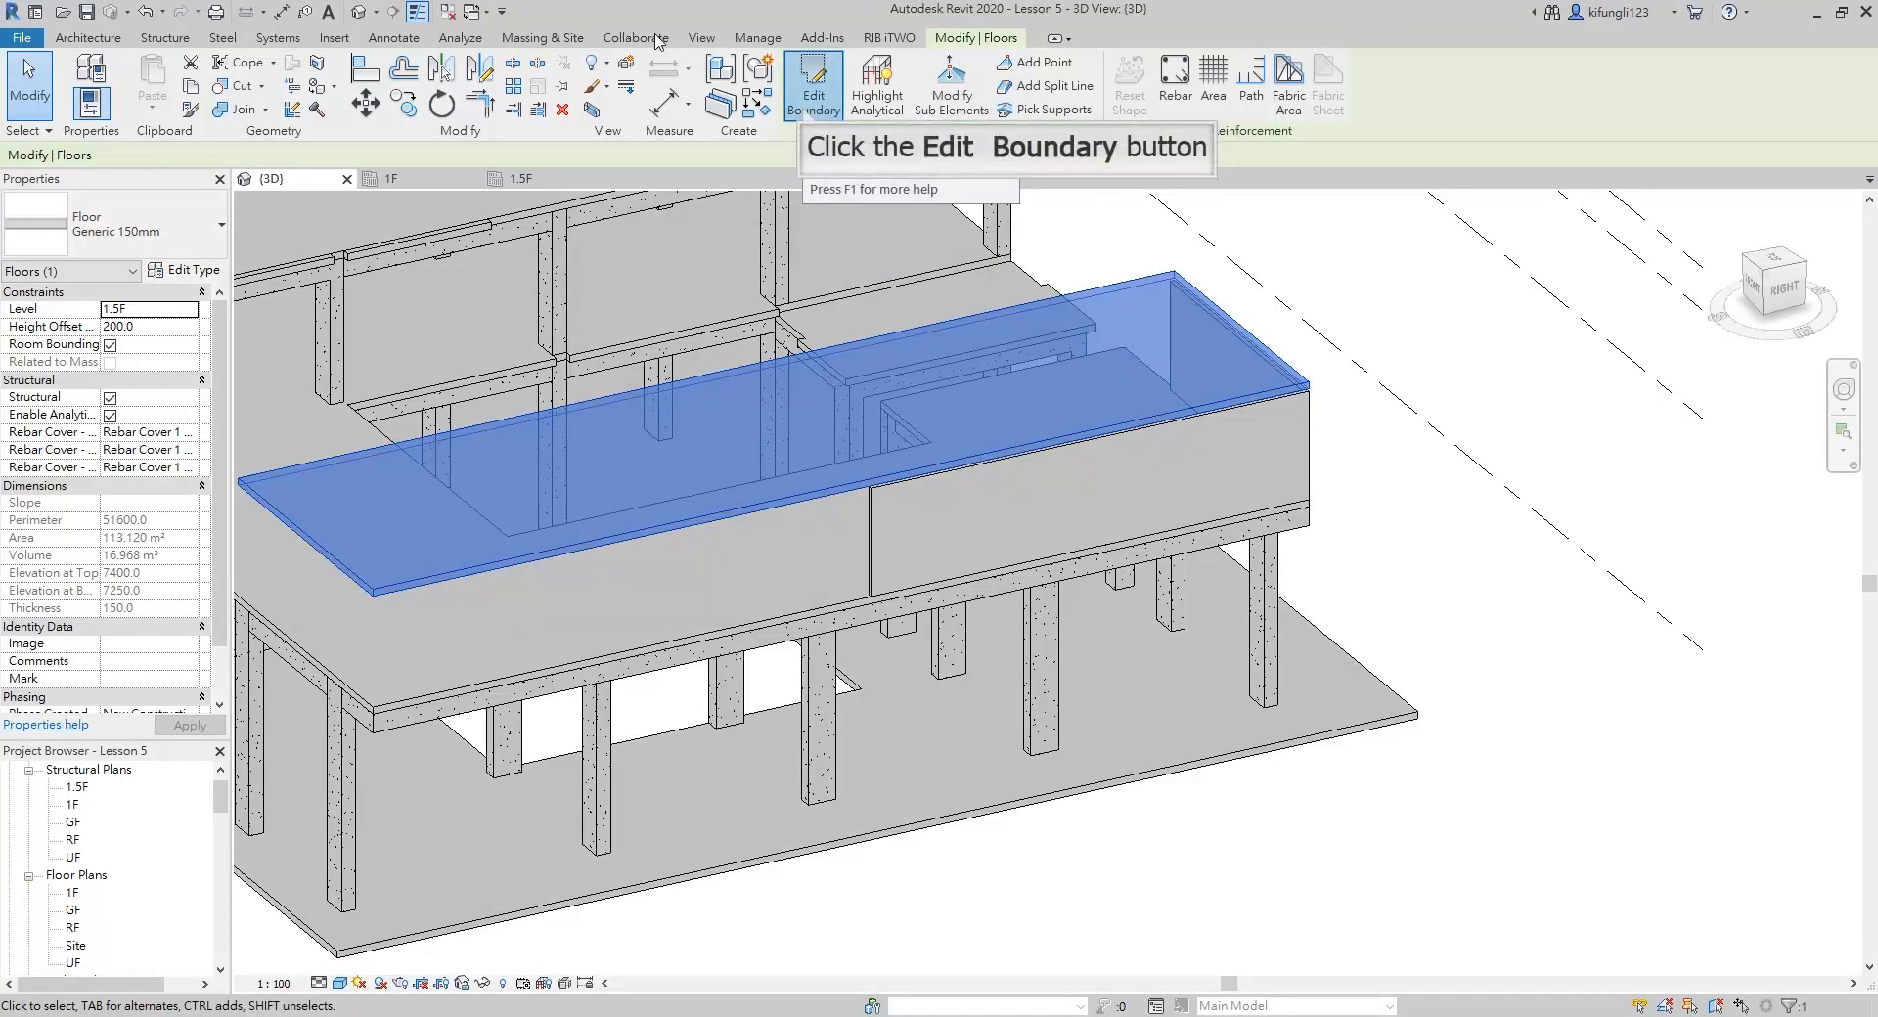
left_click(814, 93)
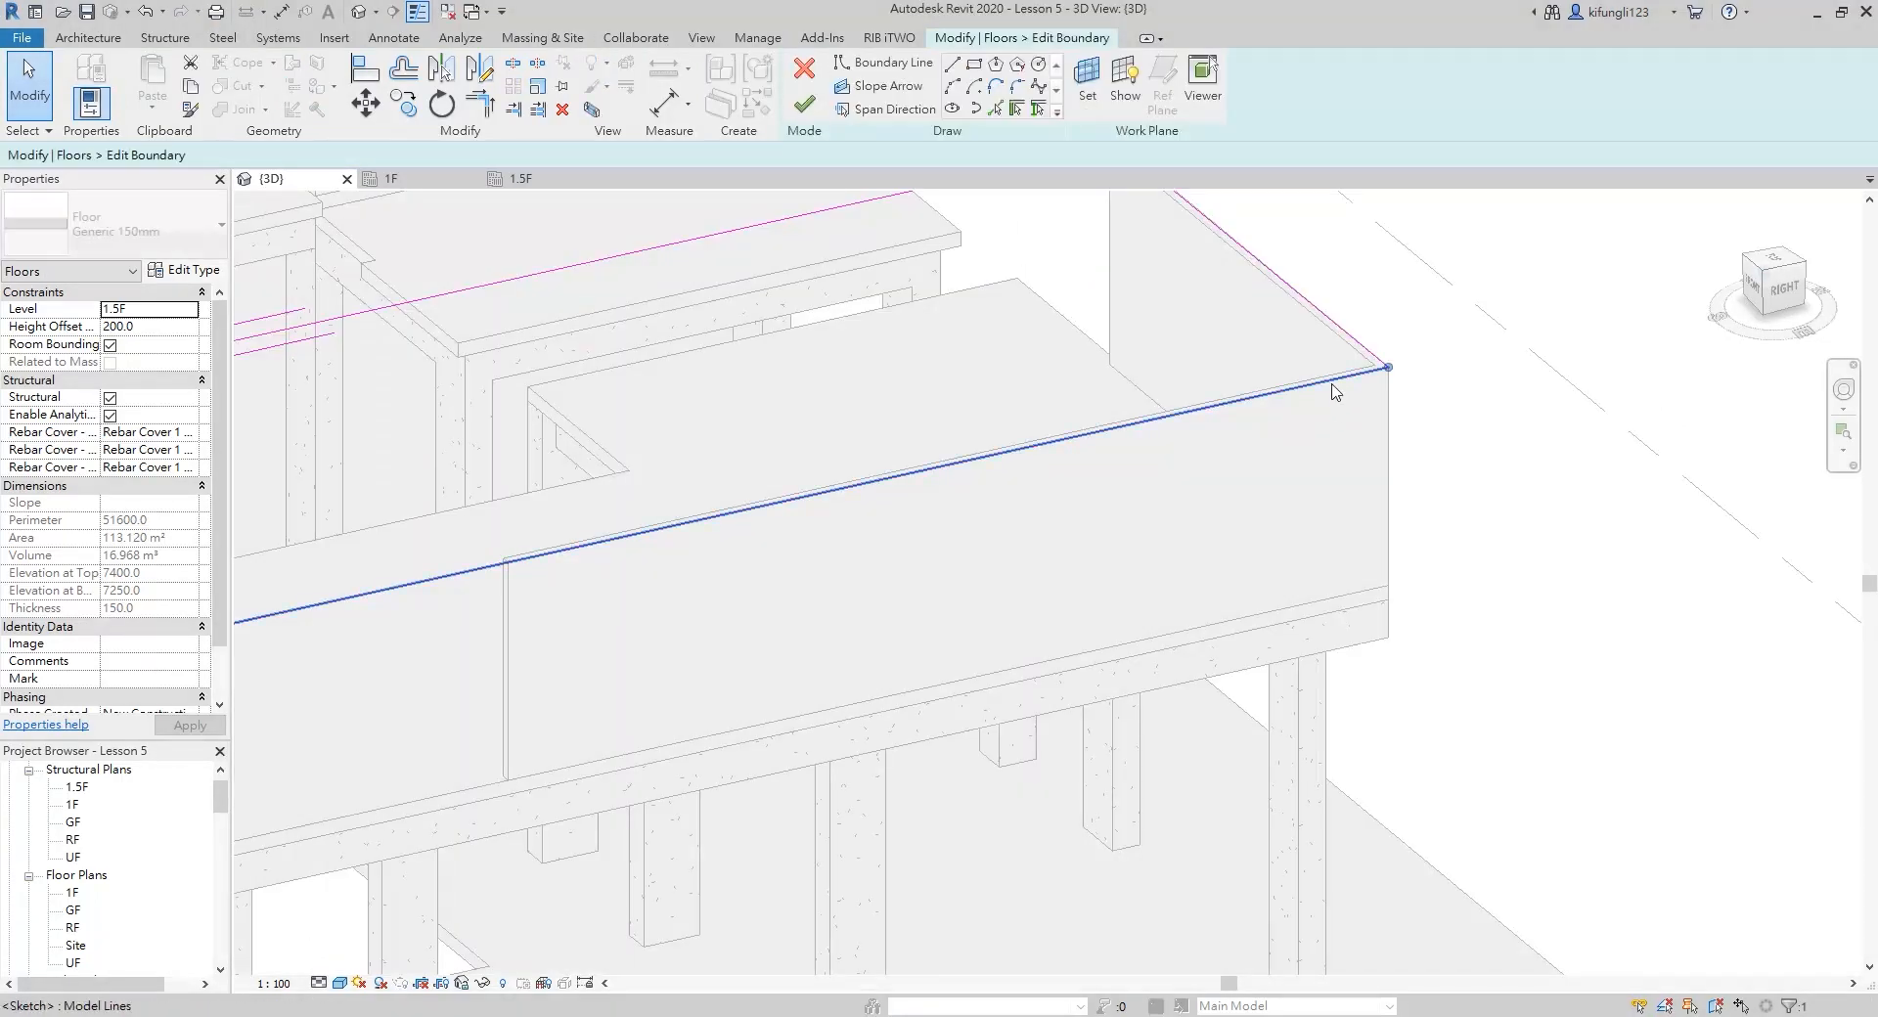
left_click(1333, 381)
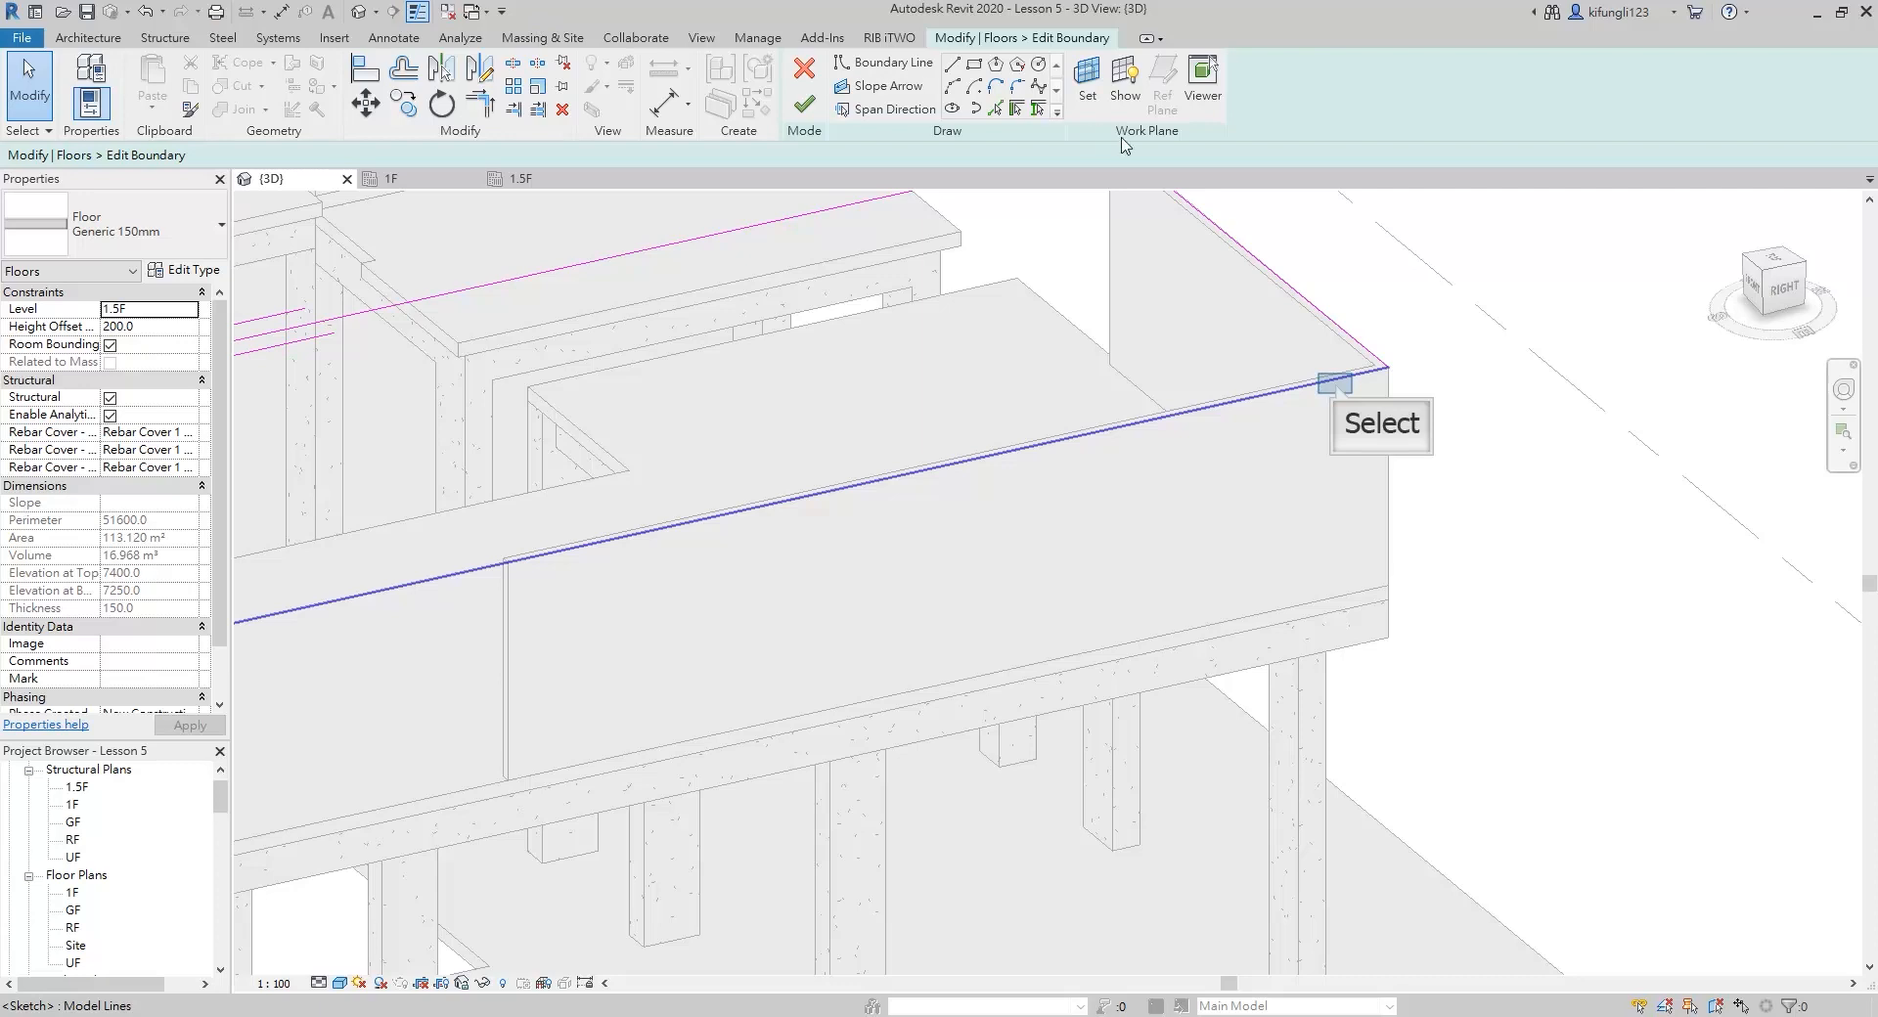
left_click(1337, 389)
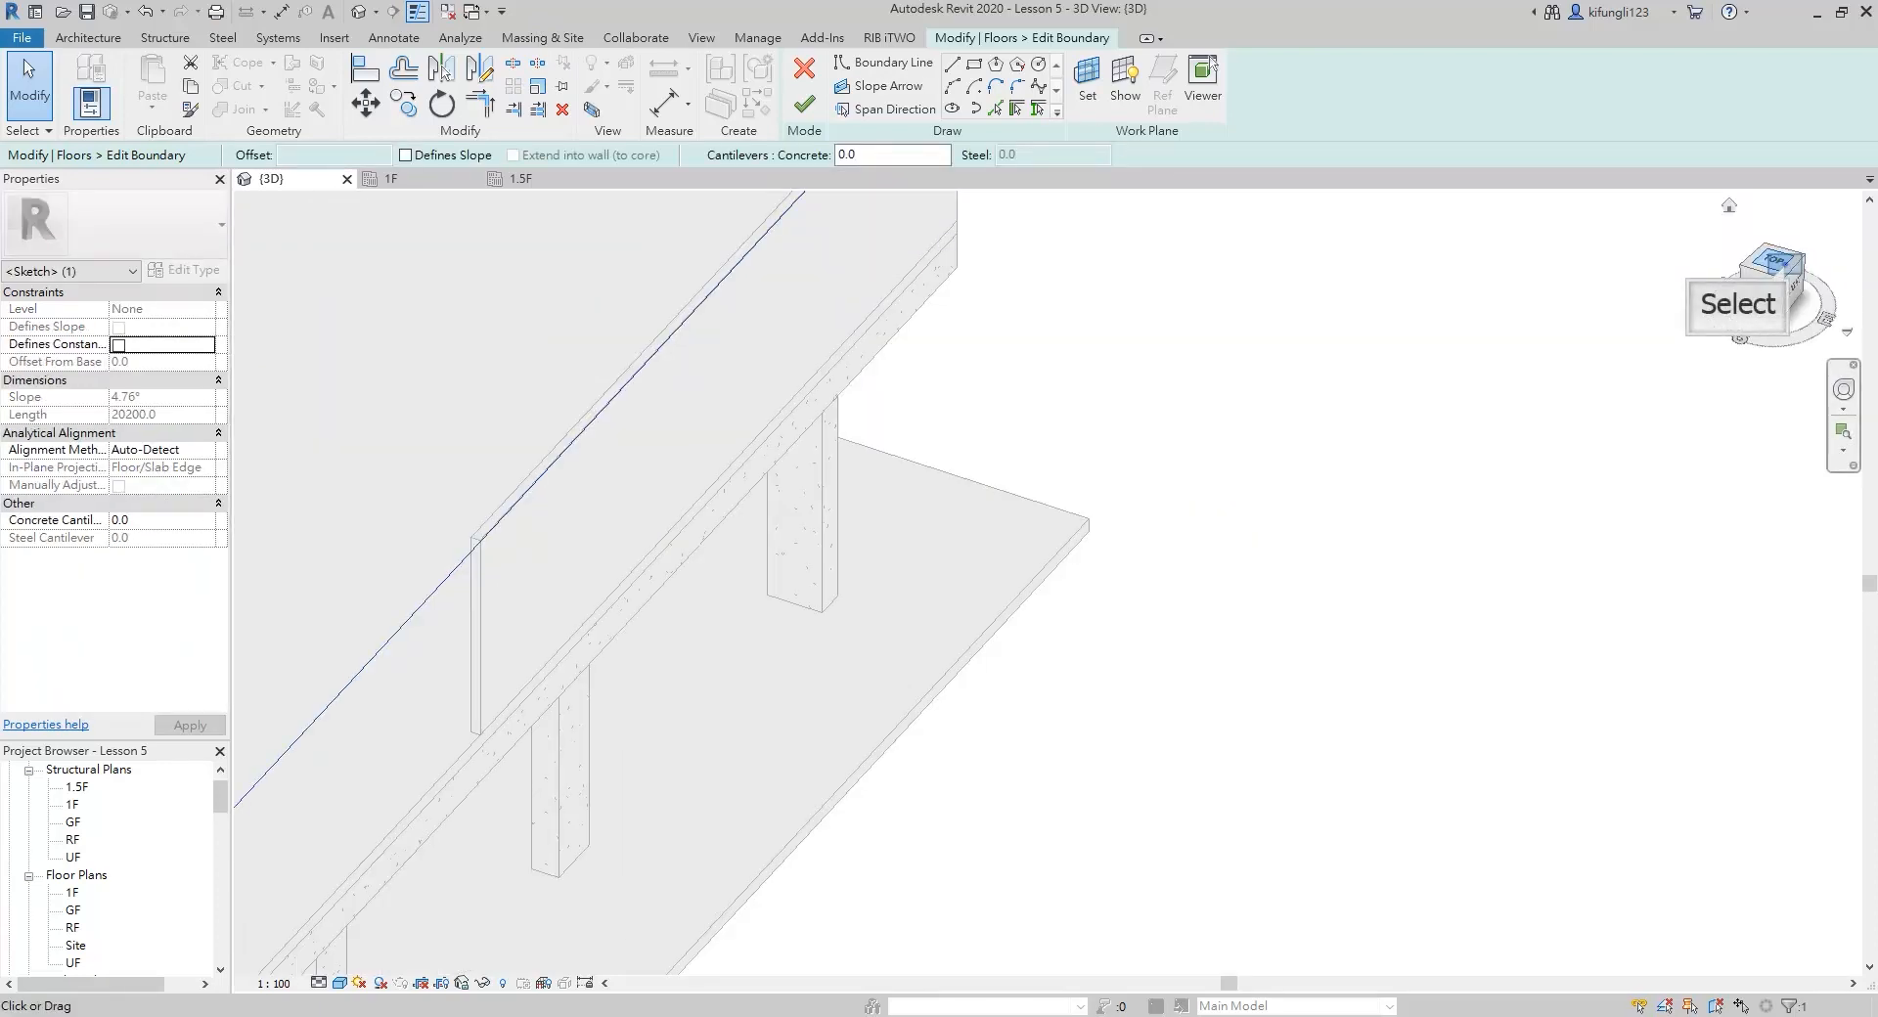
left_click(1782, 266)
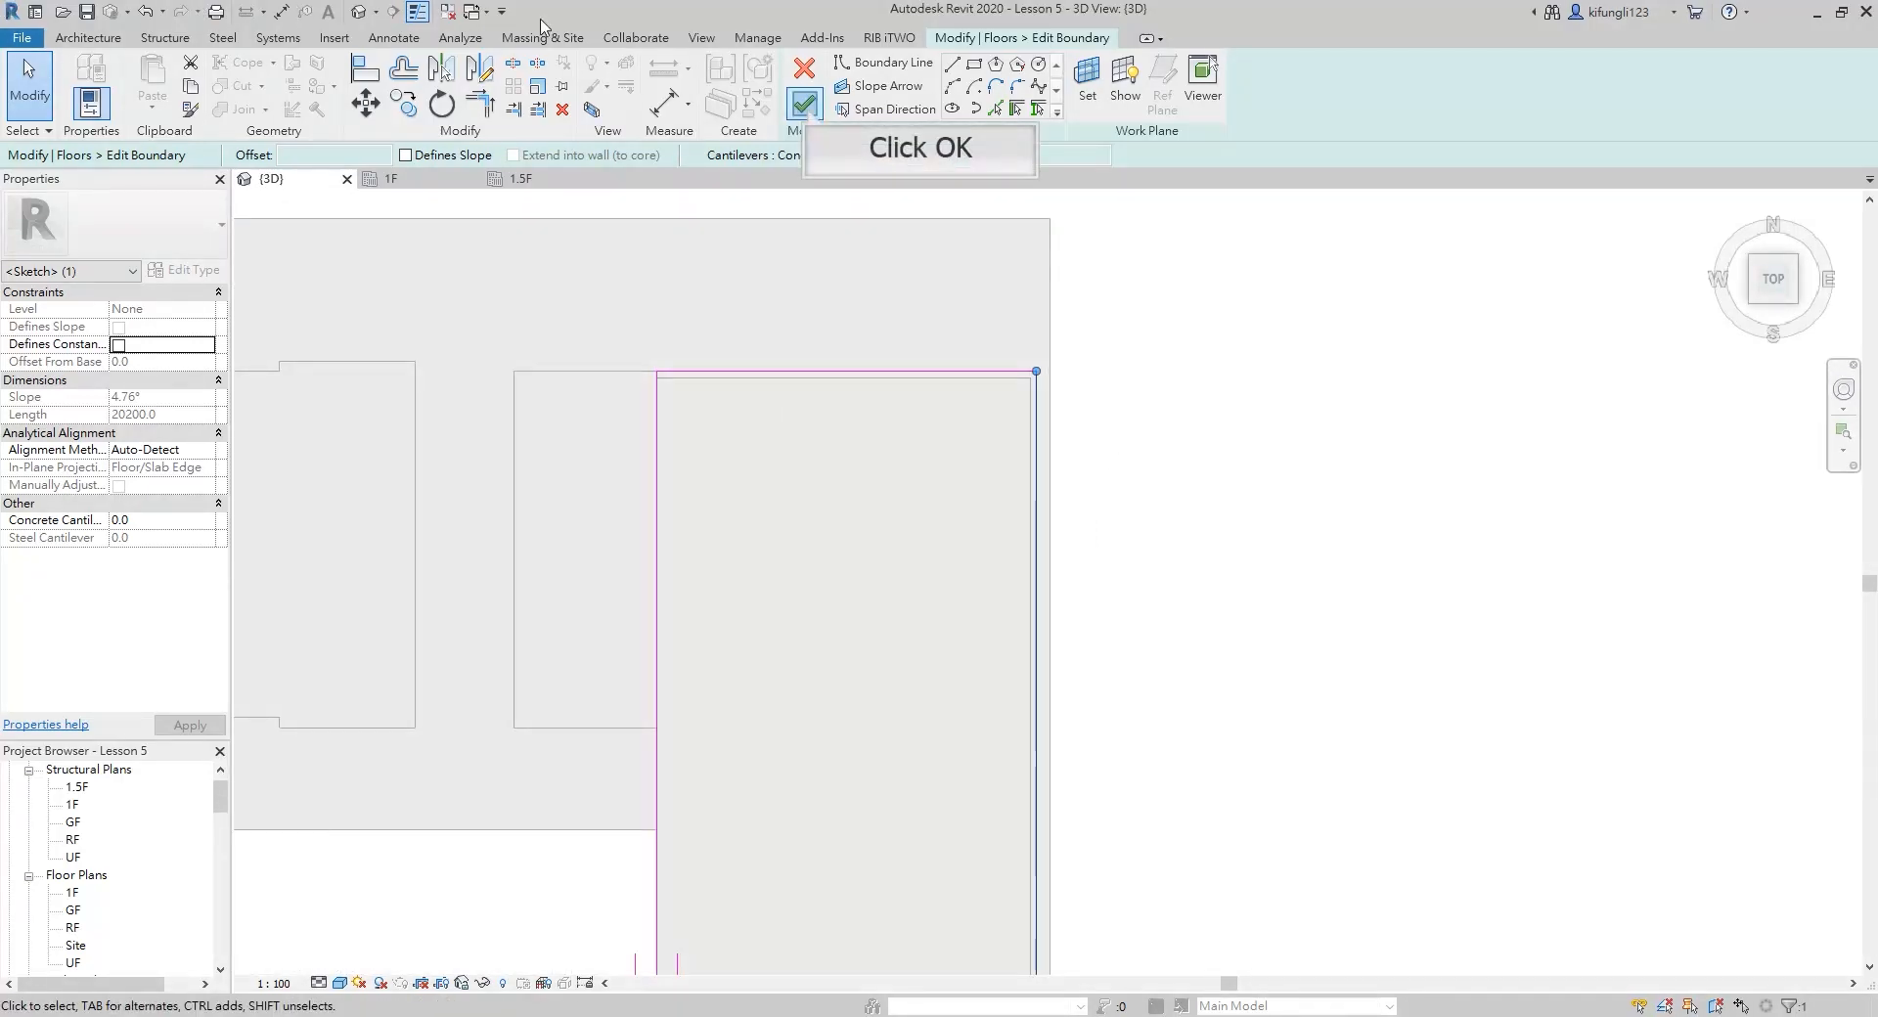
left_click(804, 103)
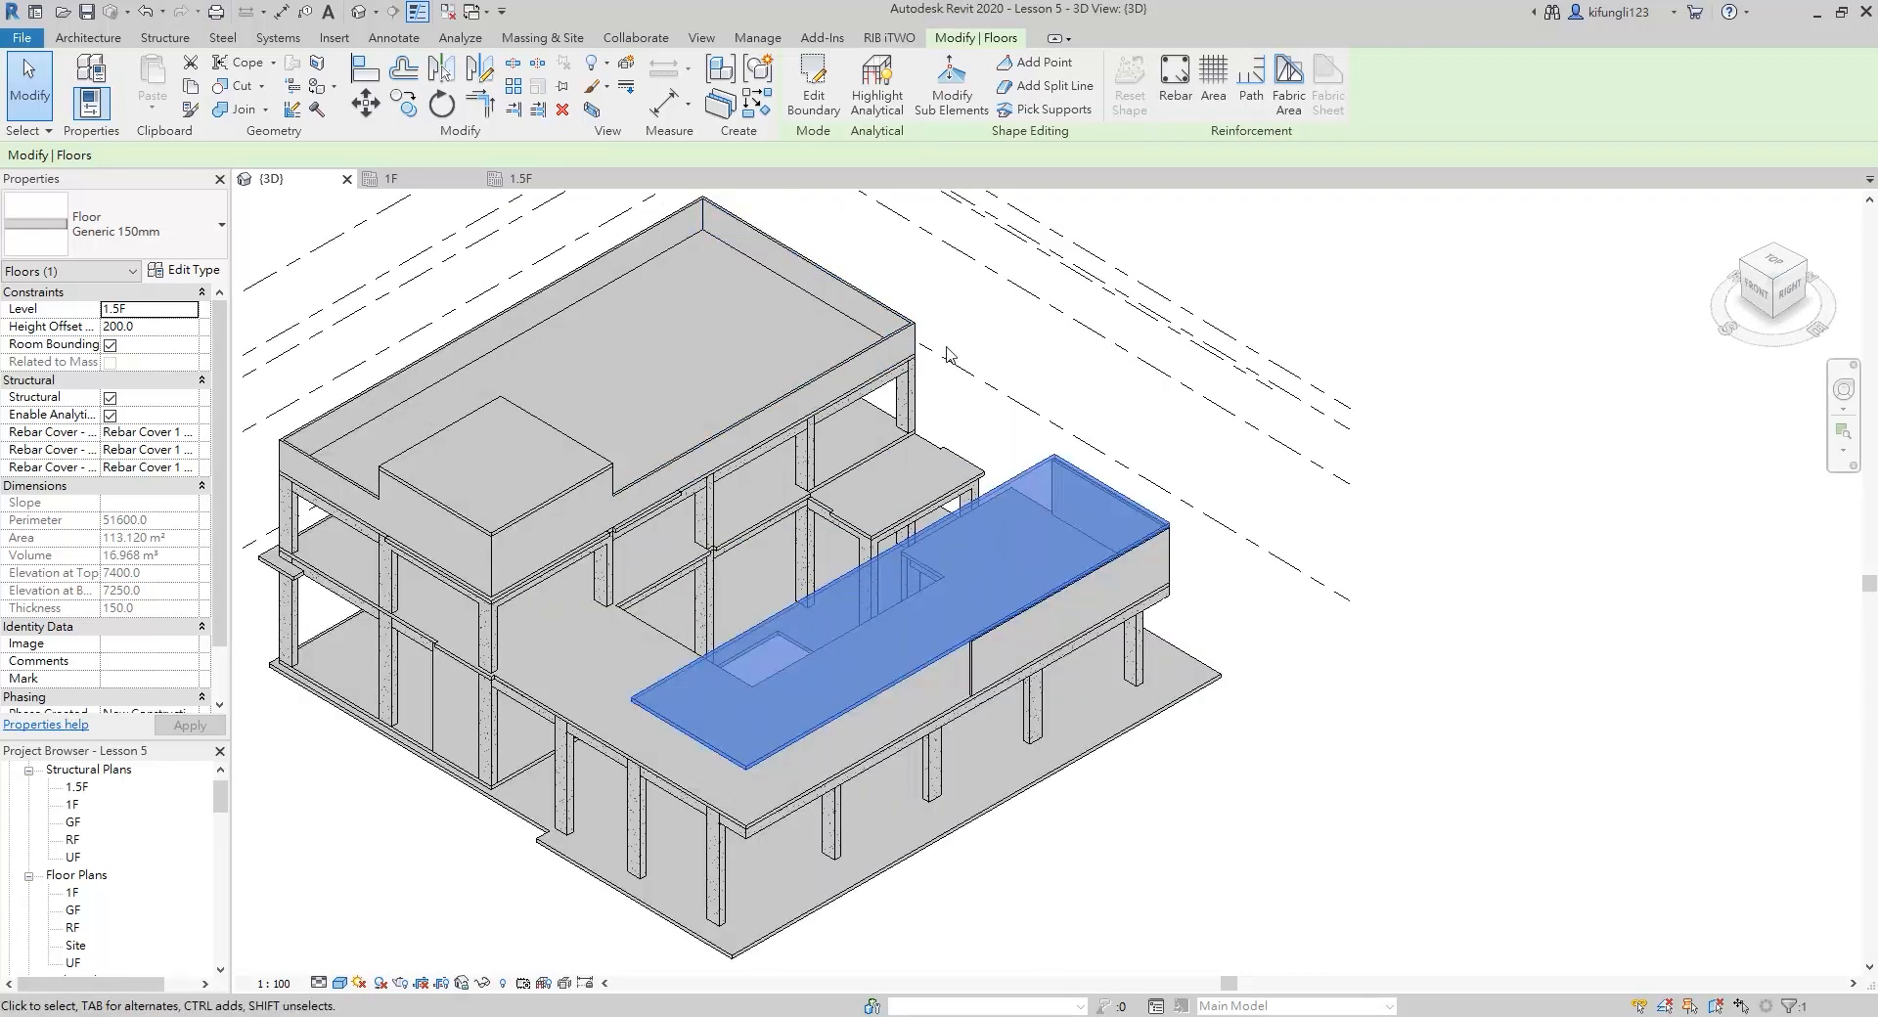
left_click(947, 354)
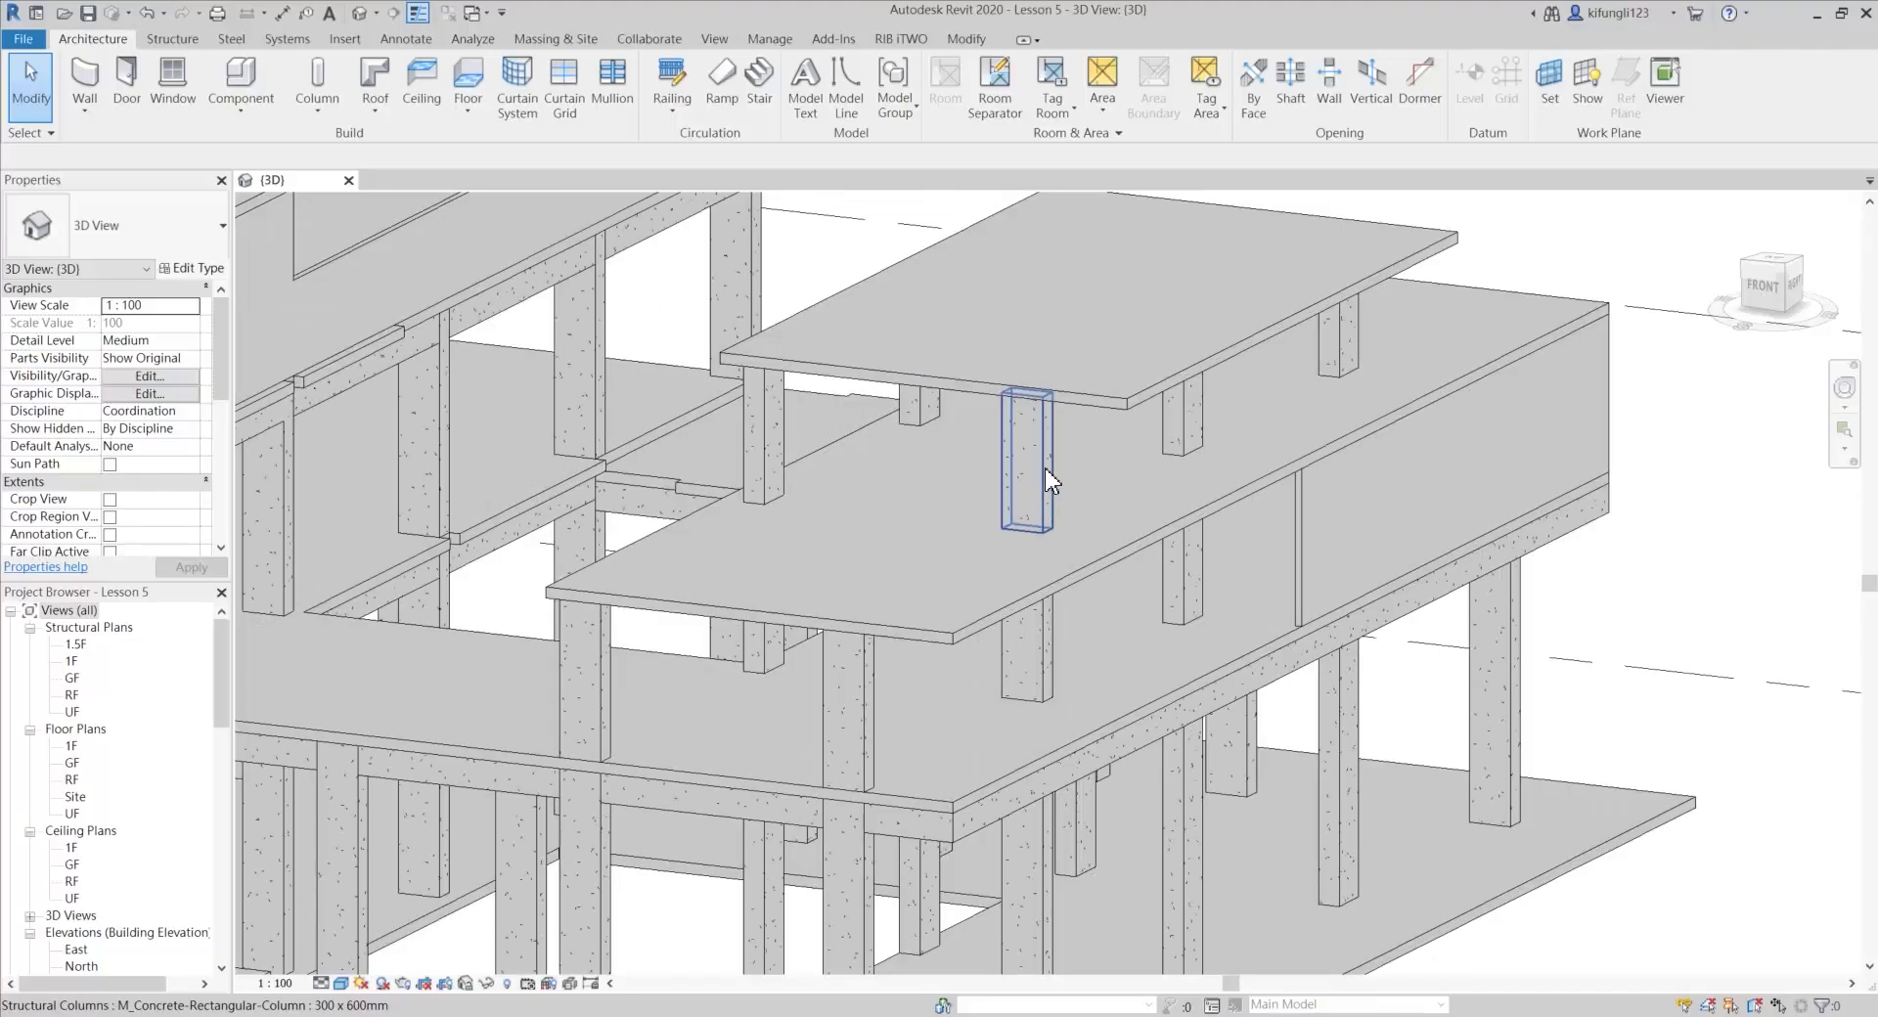
Examine the completed structure in 3D from several sides, inspecting the upper roof's corner column, the 1.5F slab and the UPR roof slab
left_click(1044, 467)
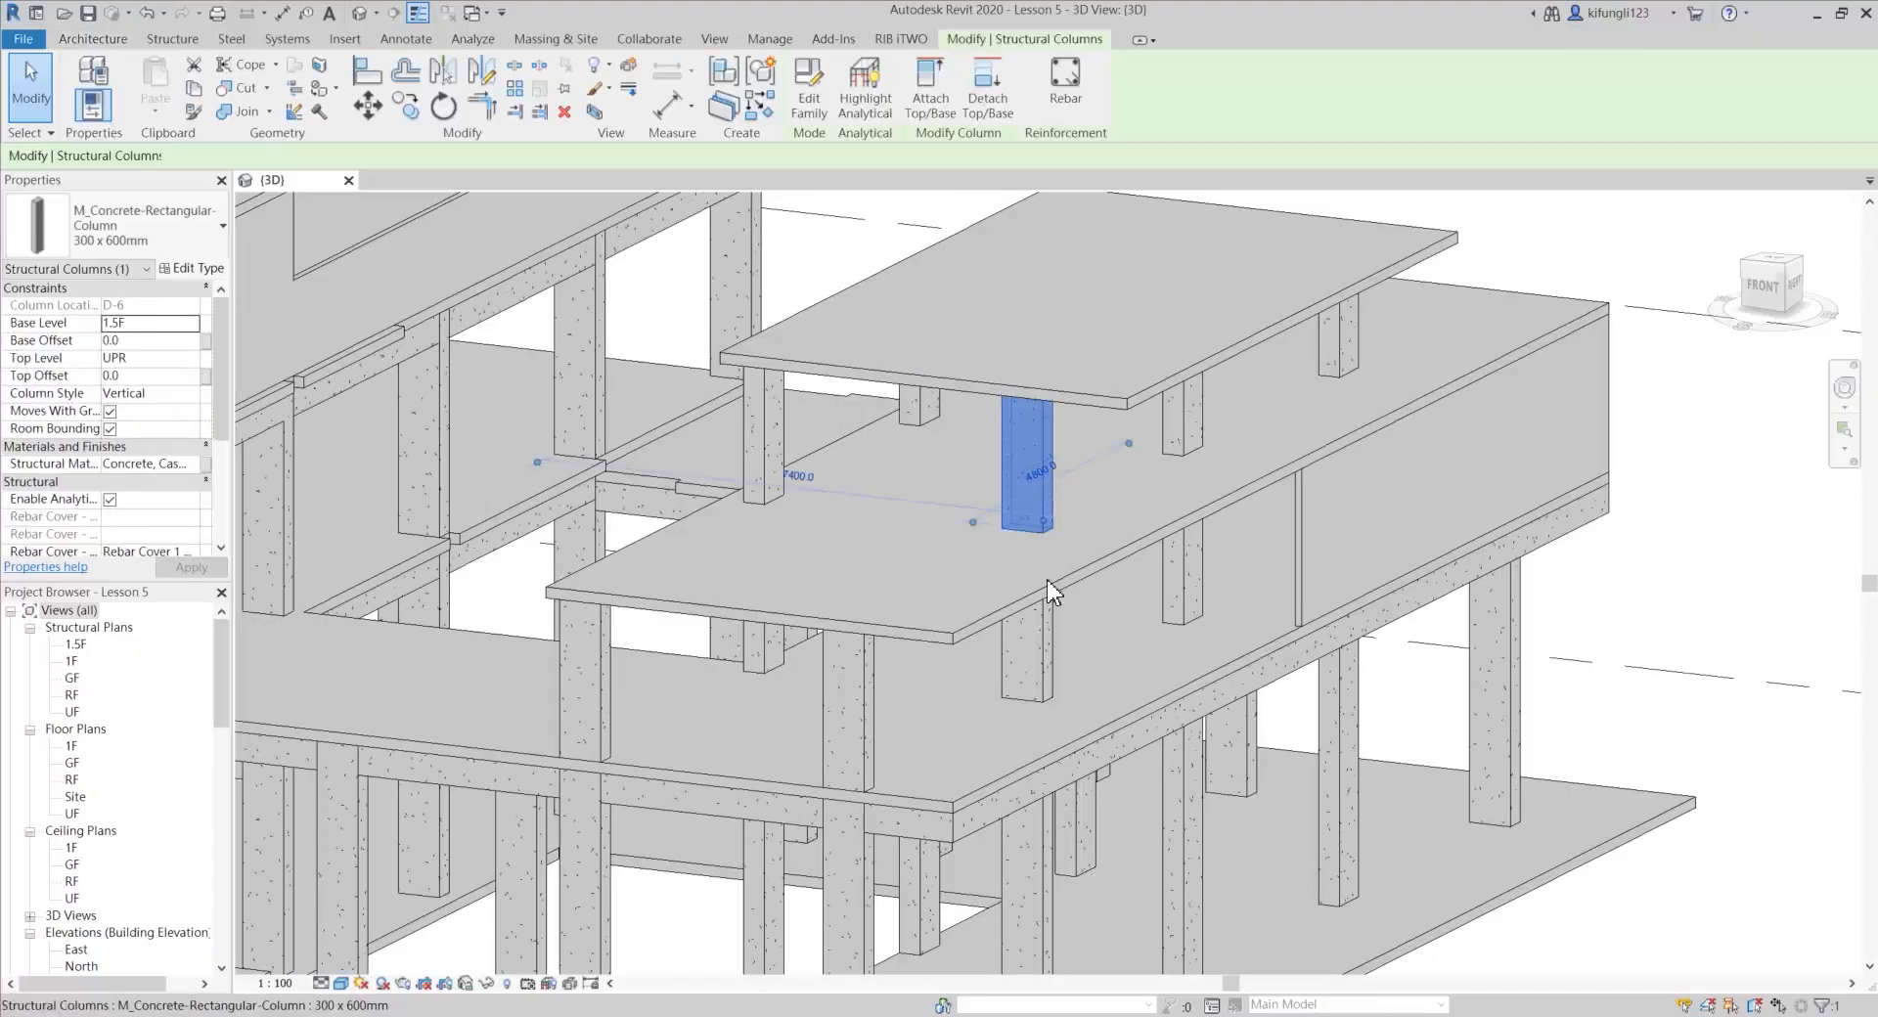
middle_click_drag(1047, 595, 1124, 532, "shift")
scroll(956, 543, "down", 5)
scroll(1539, 528, "up", 3)
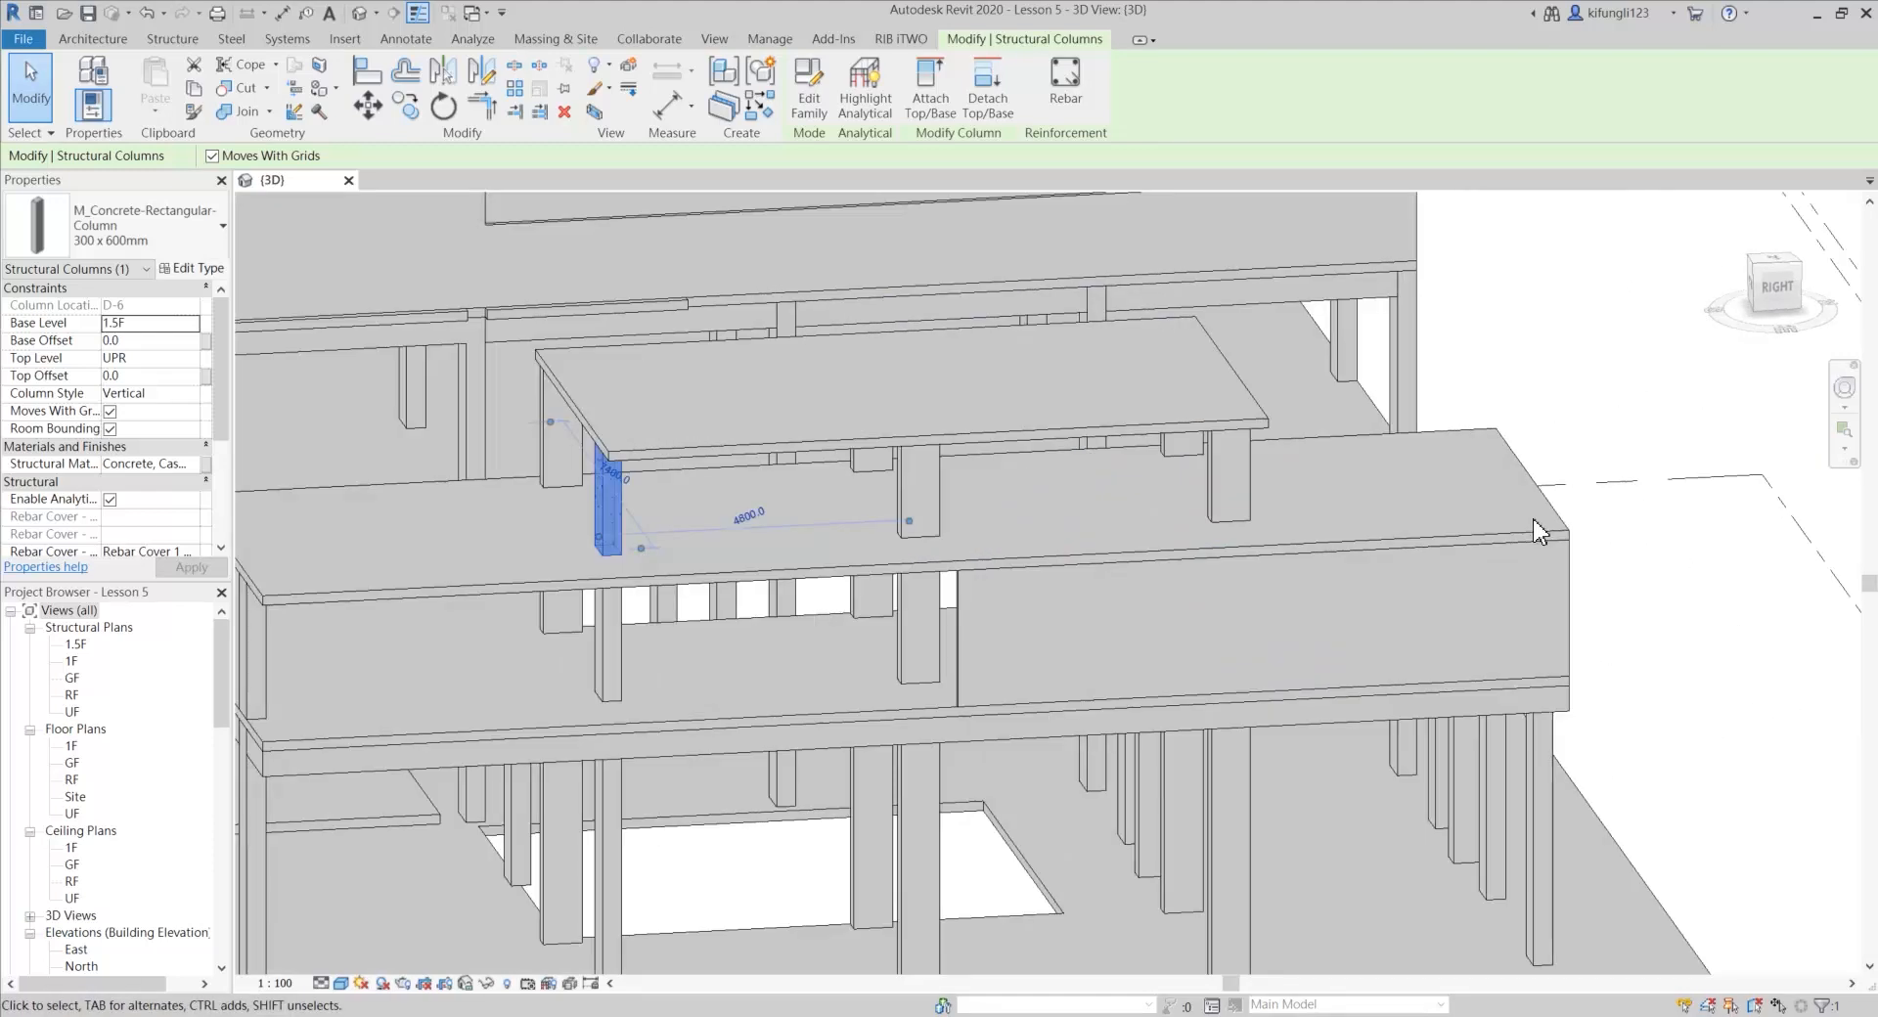
left_click(1551, 532)
scroll(1548, 515, "down", 2)
middle_click_drag(1548, 516, 437, 586, "shift")
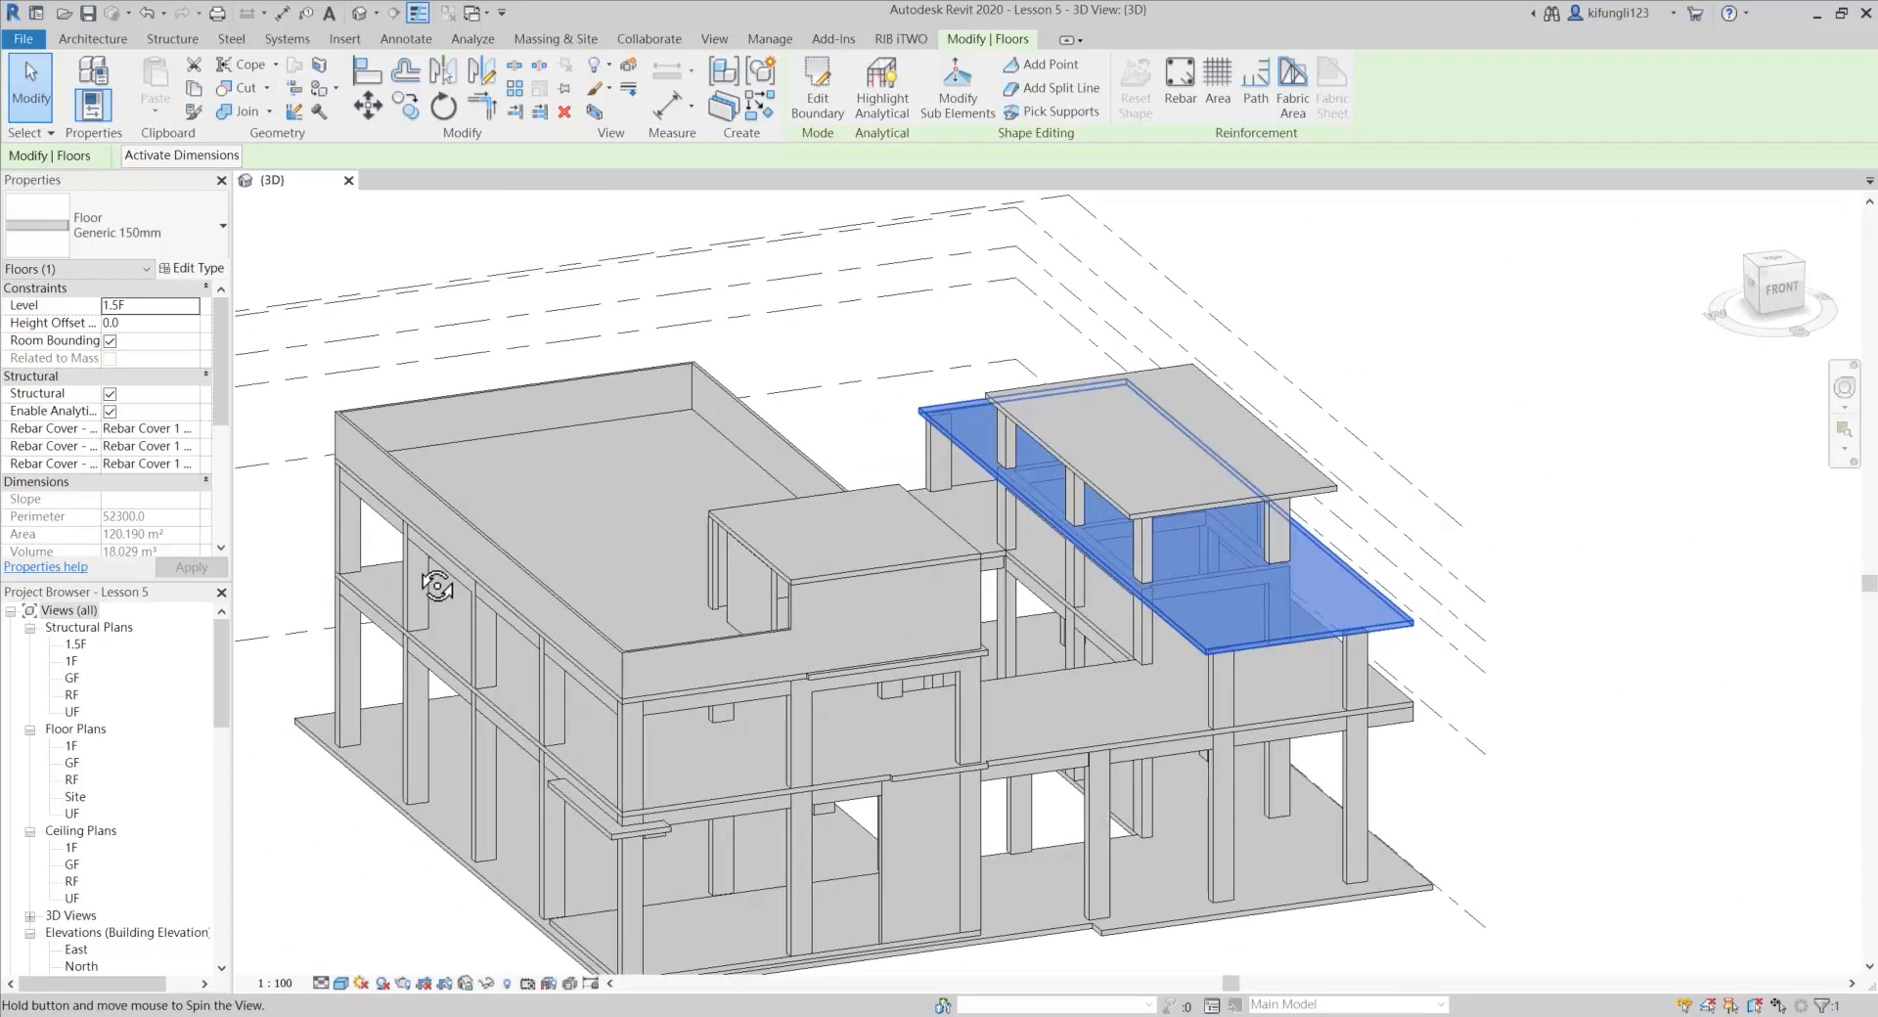
middle_click_drag(543, 653, 673, 644)
scroll(650, 583, "down", 1)
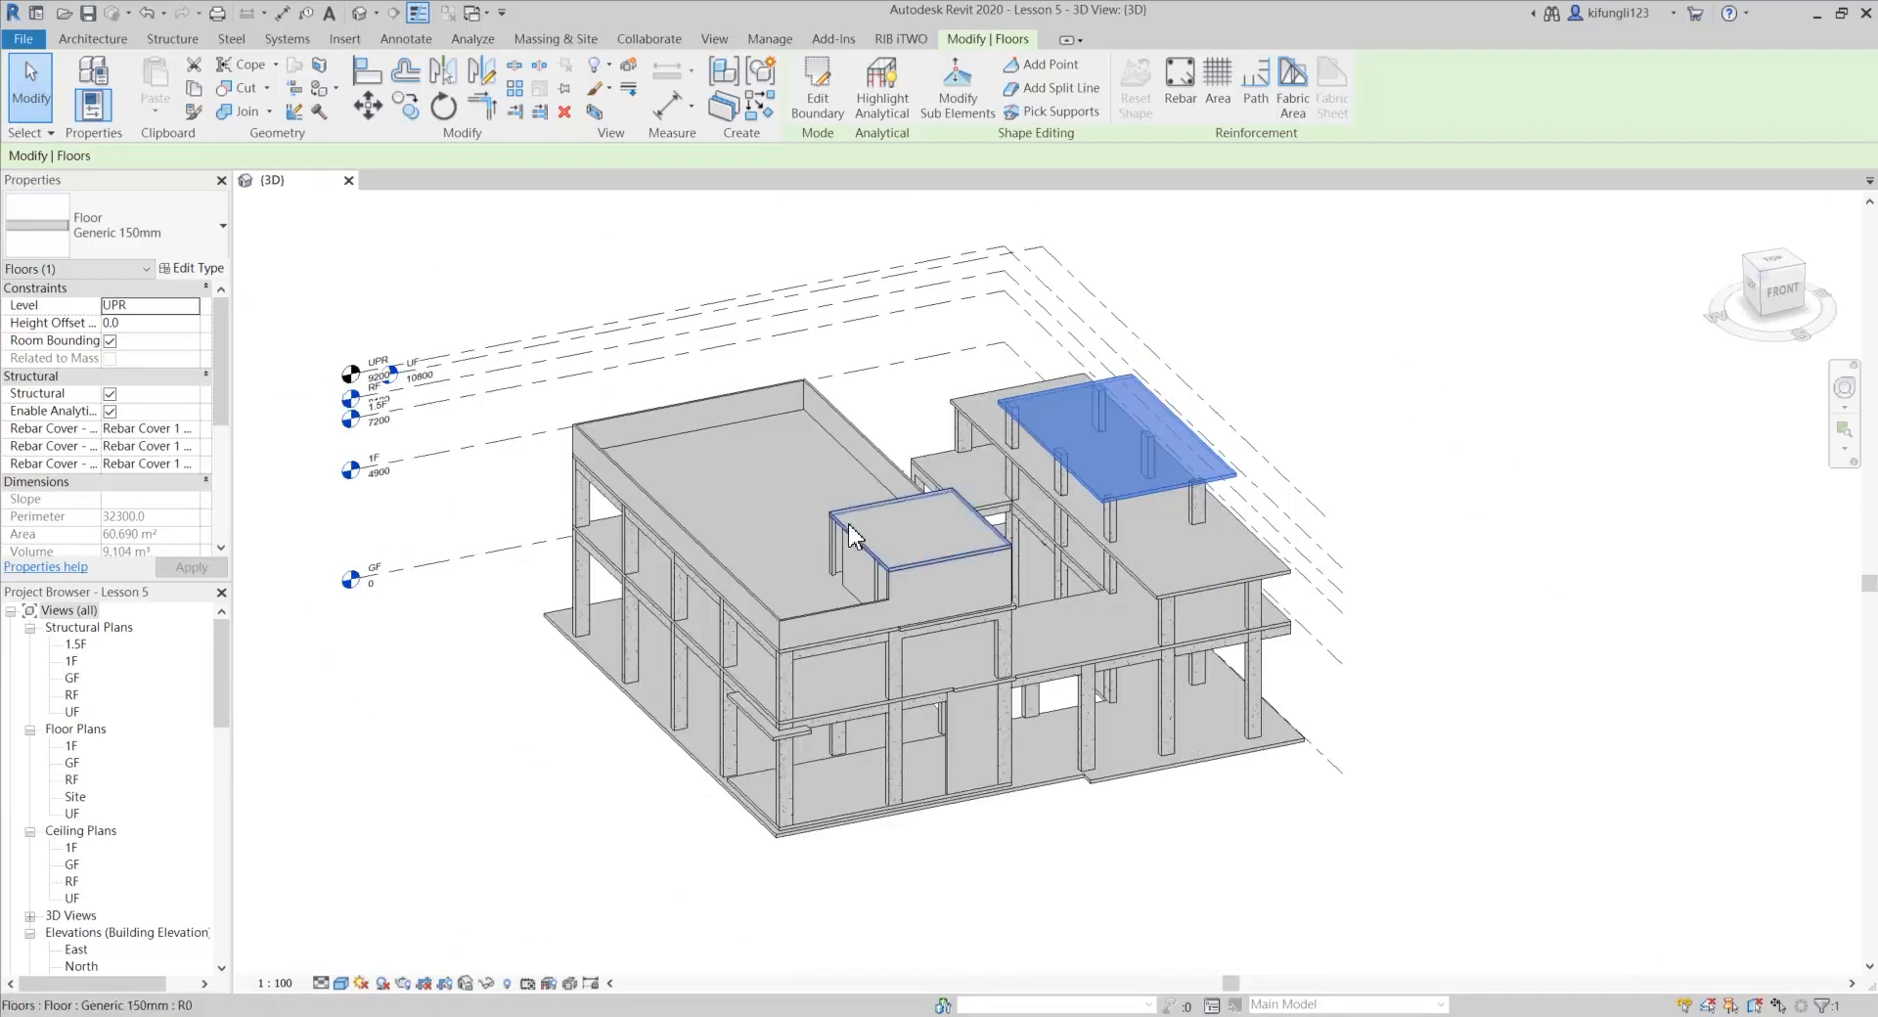
scroll(851, 536, "up", 1)
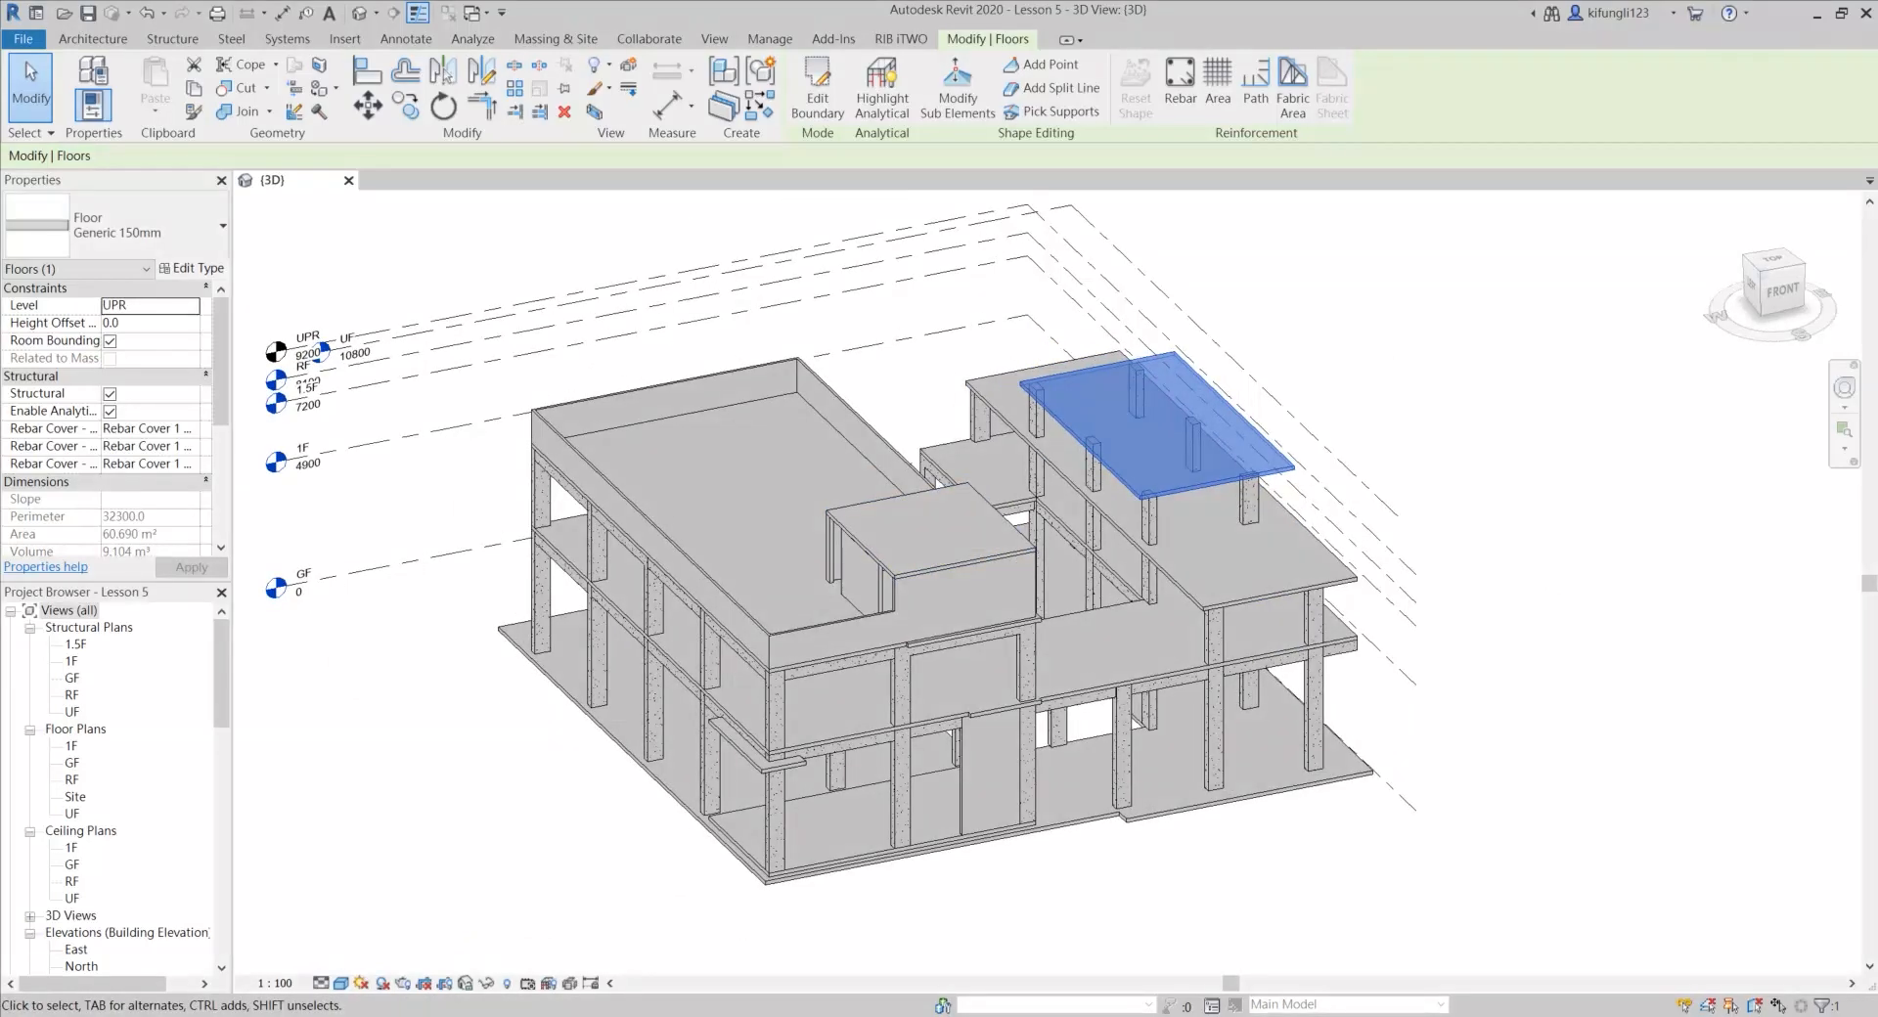